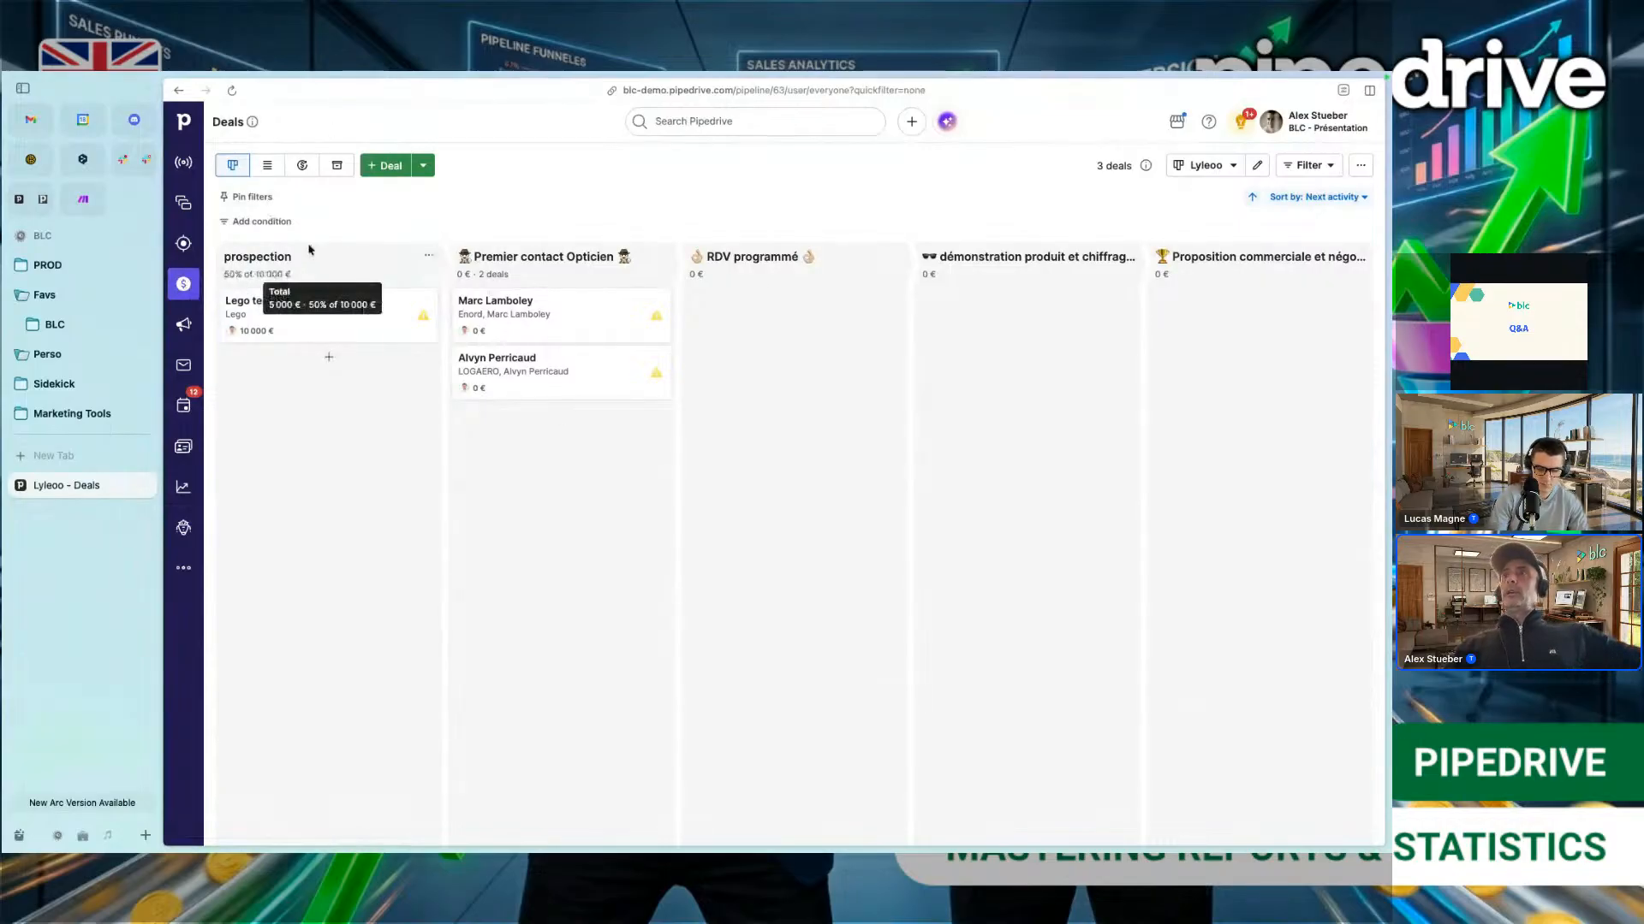
Step: Look through the list of available deal pipelines while keeping the Lyleoo pipeline selected
{"action": "left_click", "coordinate": [1203, 165]}
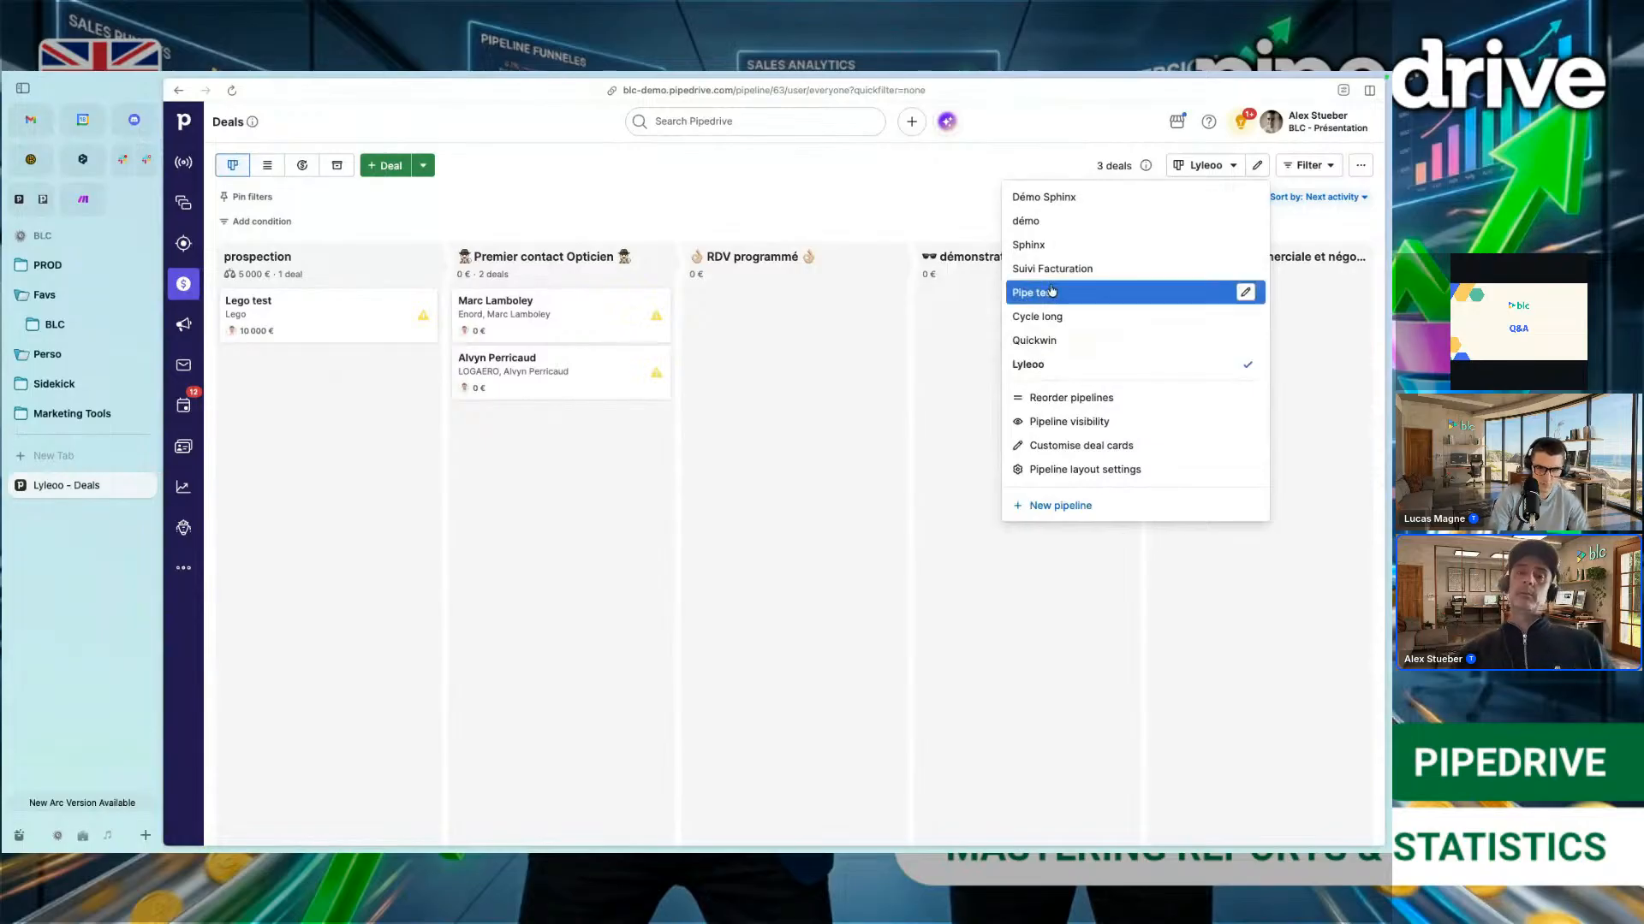
{"action": "left_click", "coordinate": [846, 212]}
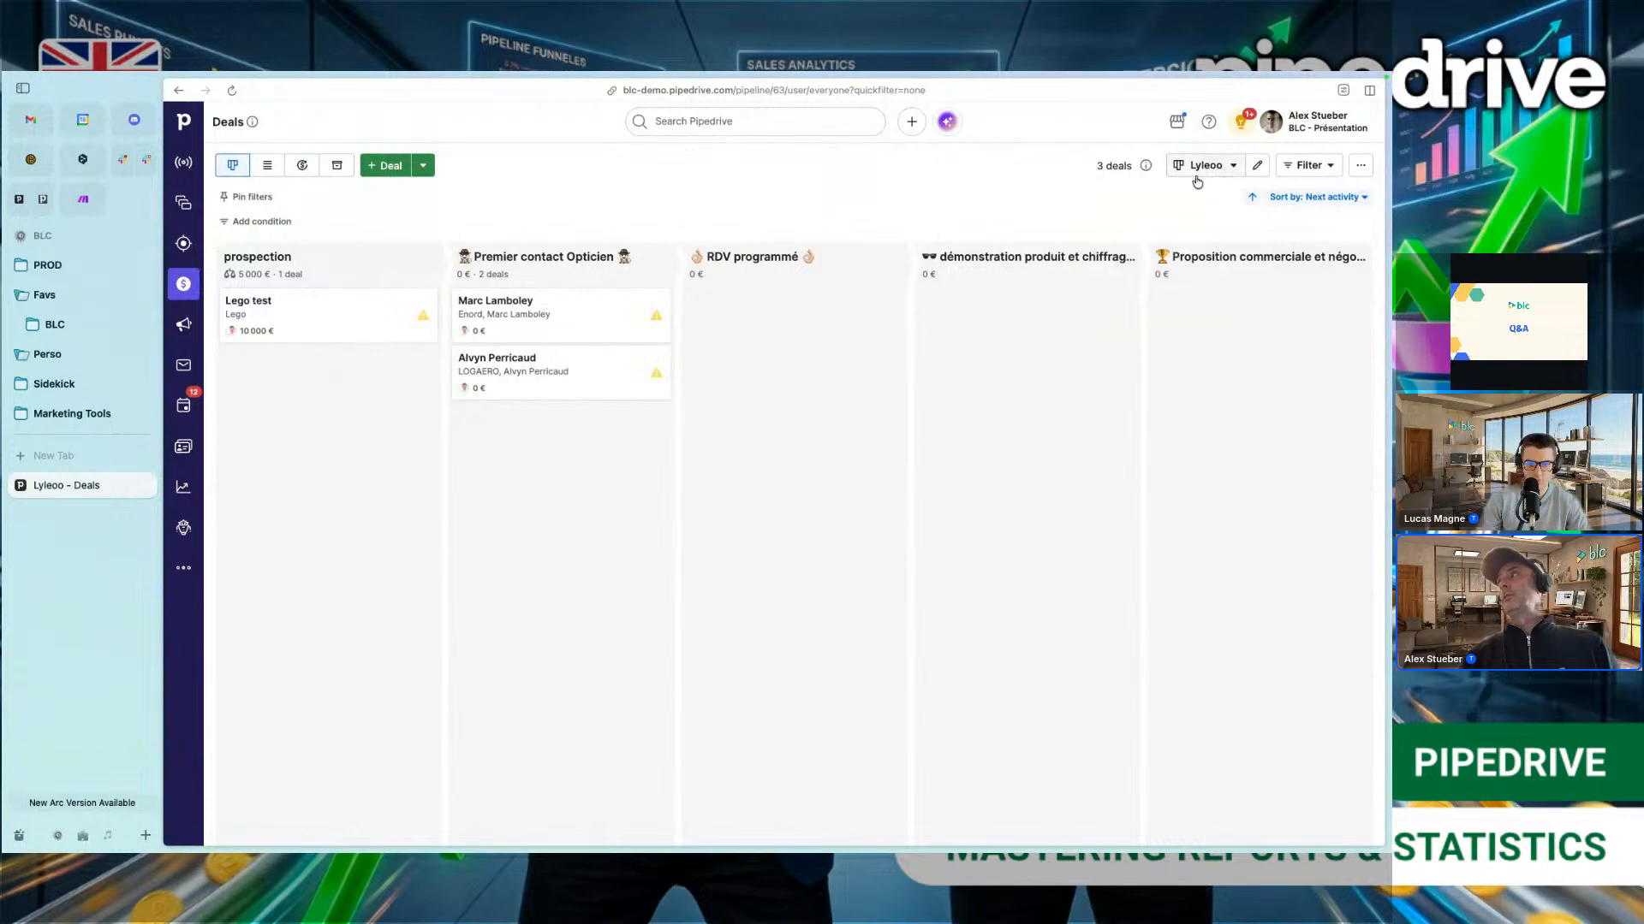
{"action": "left_click", "coordinate": [1199, 167]}
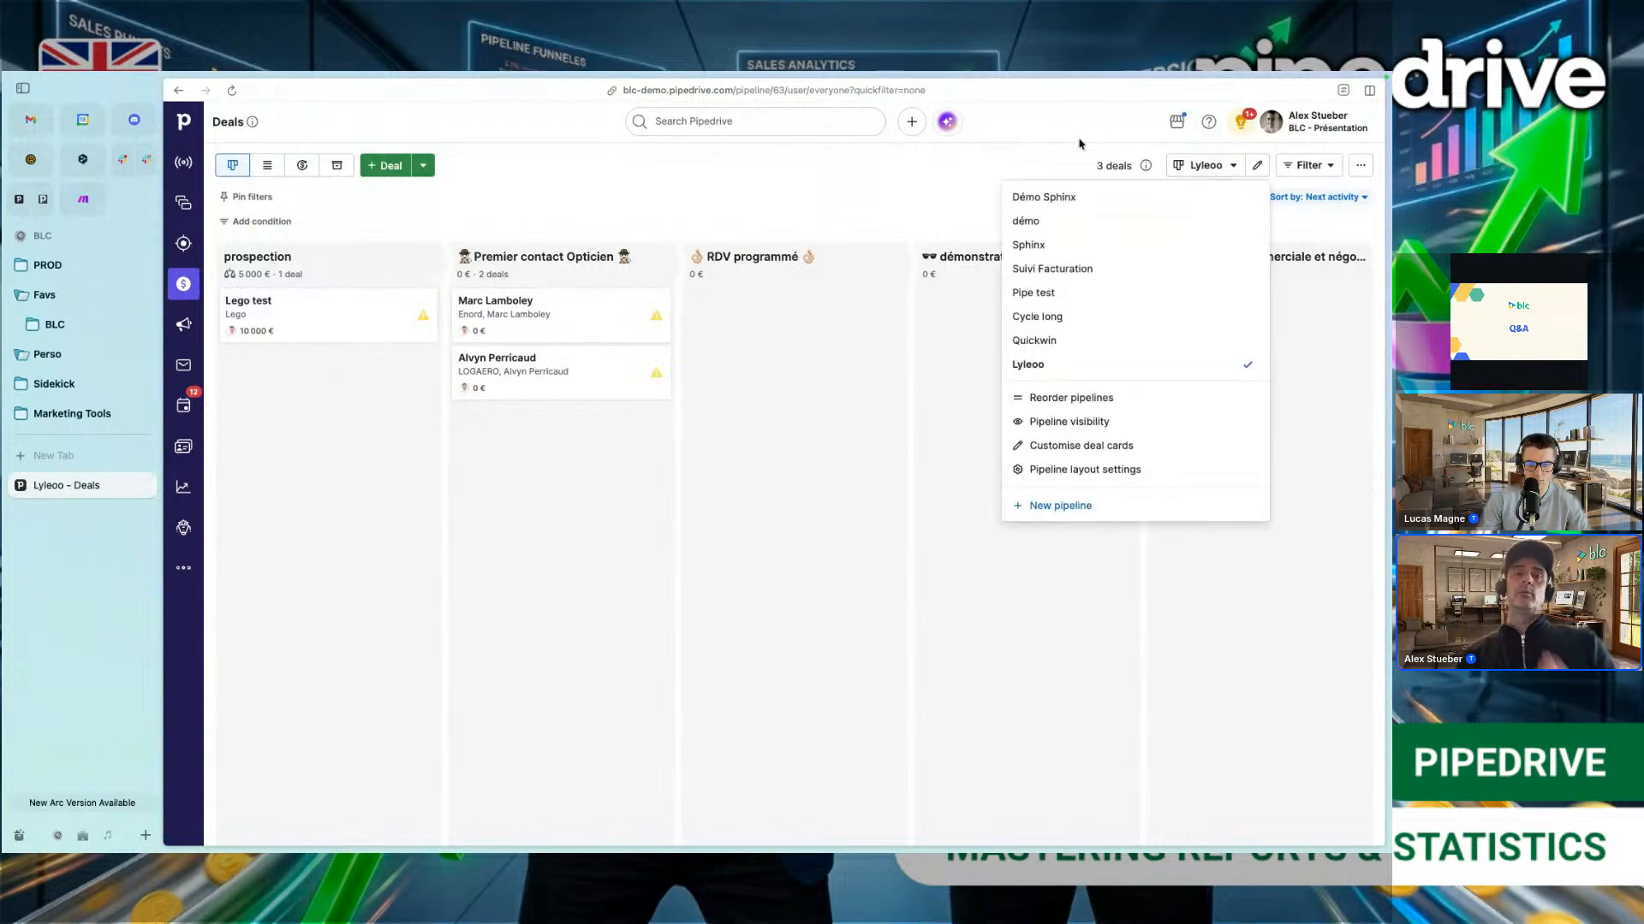
{"action": "left_click", "coordinate": [940, 166]}
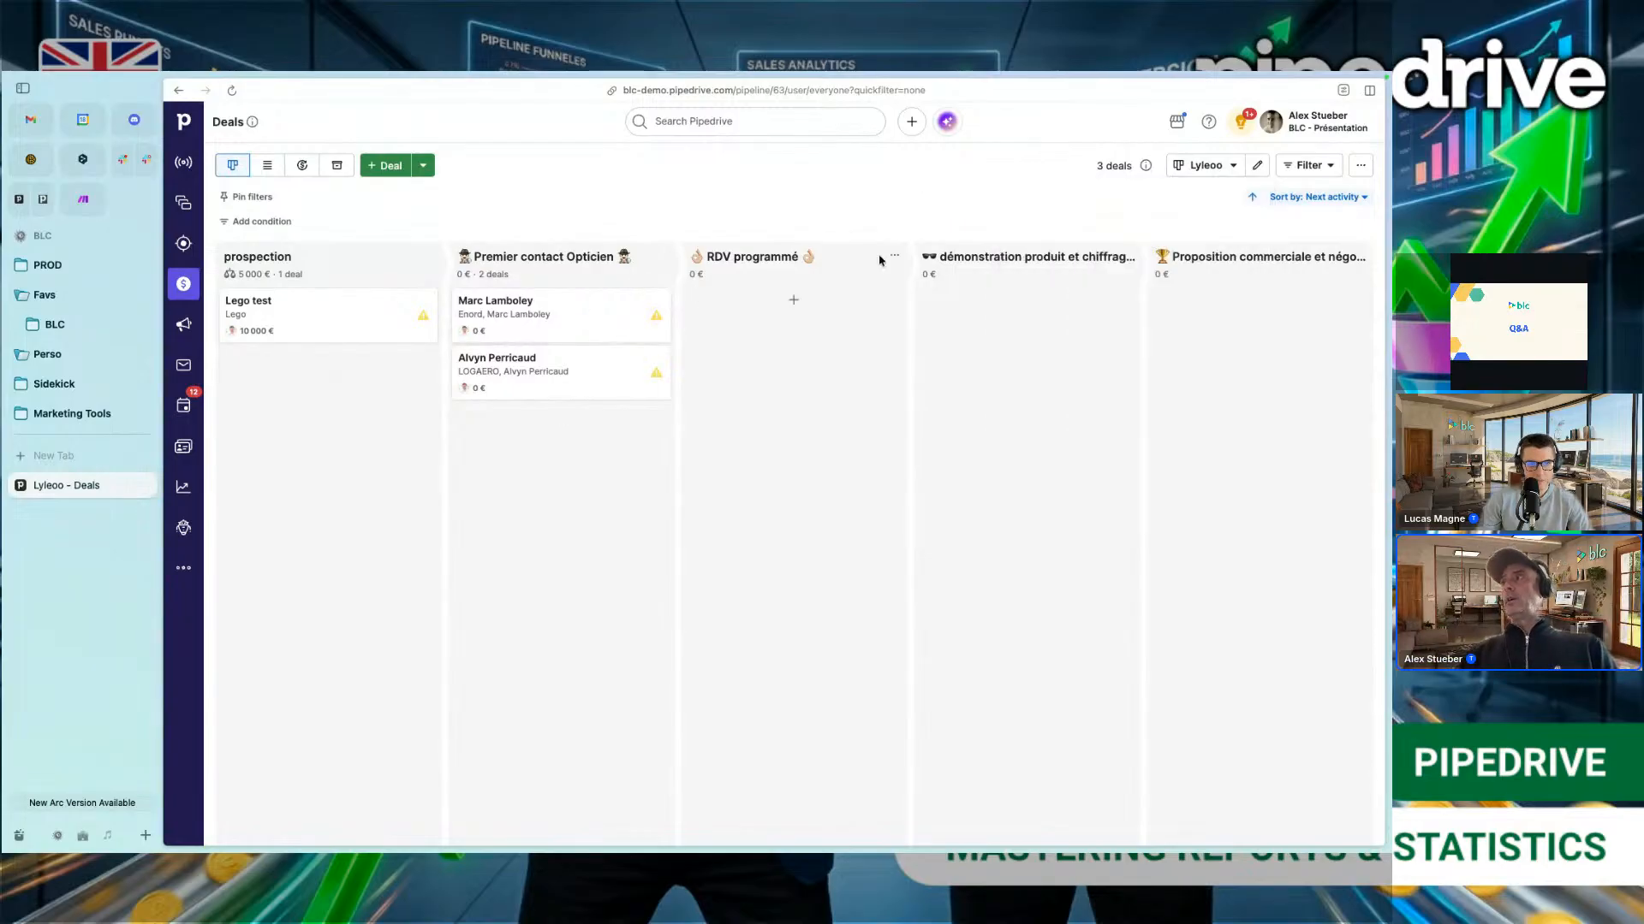
Step: Open the first deal in the Premier contact Opticien stage and view the lost reasons offered for it, without marking it lost
{"action": "mouse_move", "coordinate": [252, 262]}
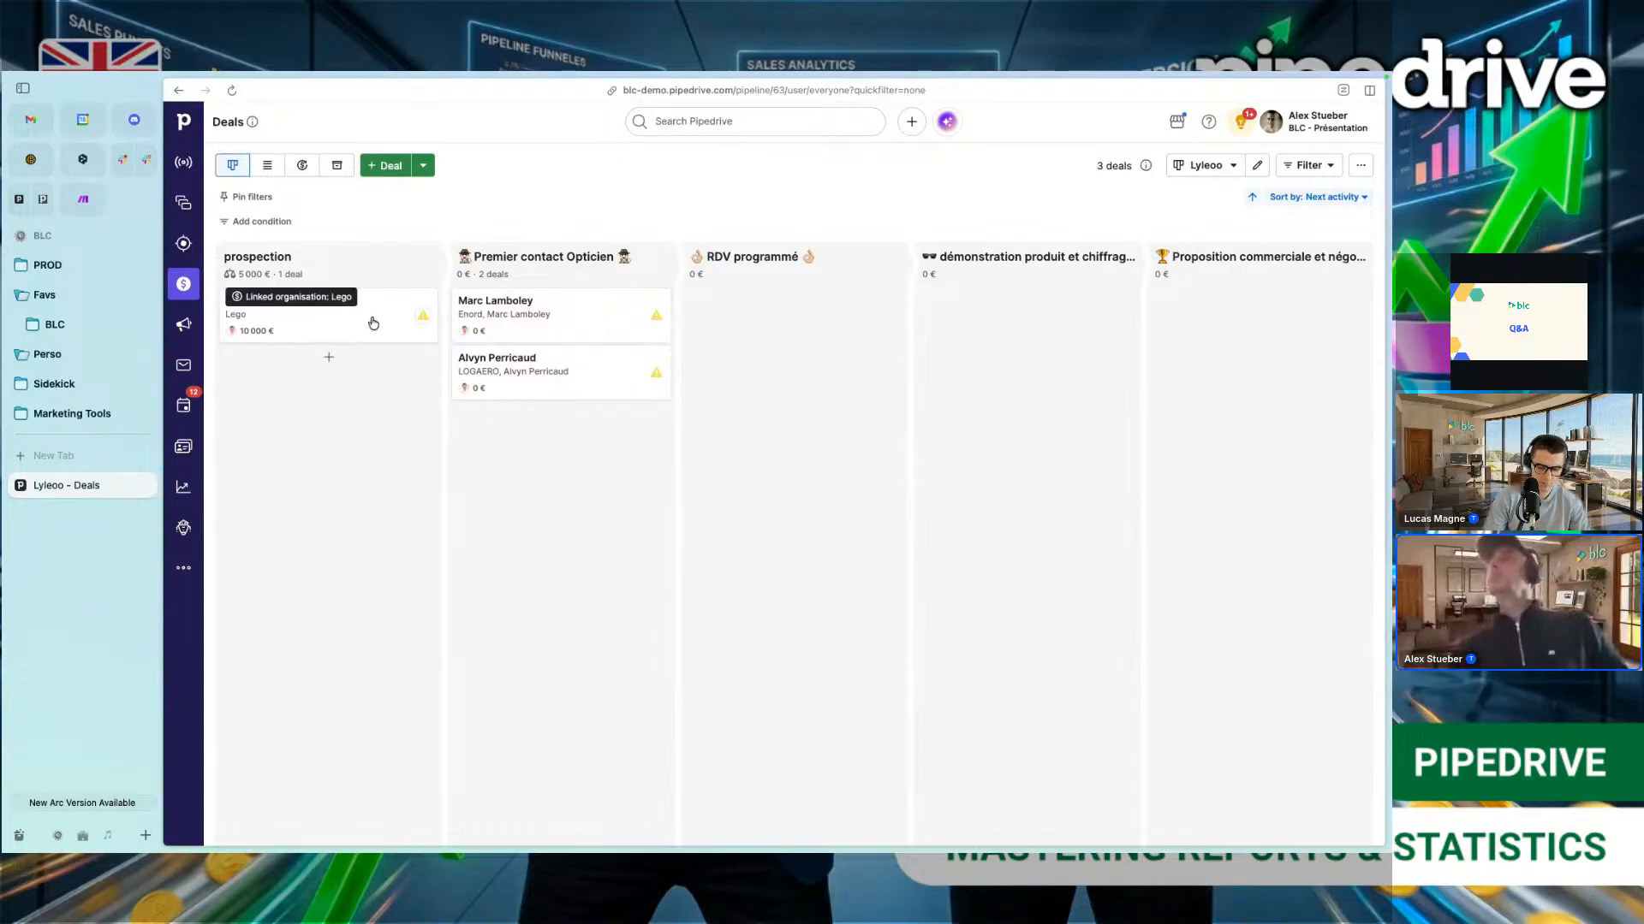
{"action": "left_click", "coordinate": [525, 317]}
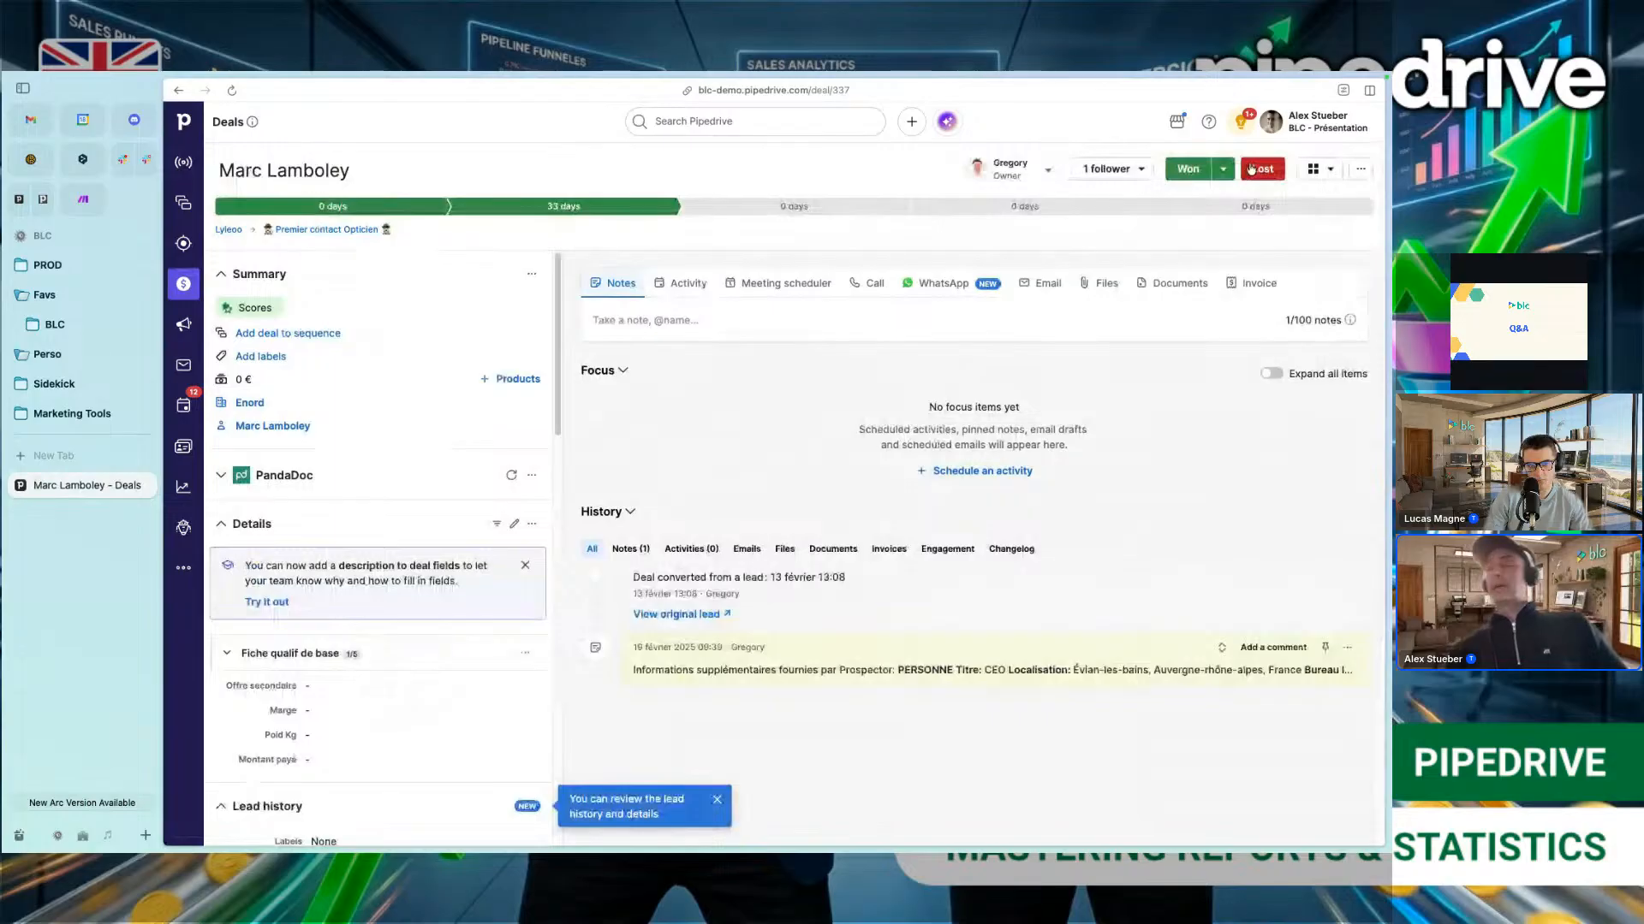
{"action": "left_click", "coordinate": [1250, 168]}
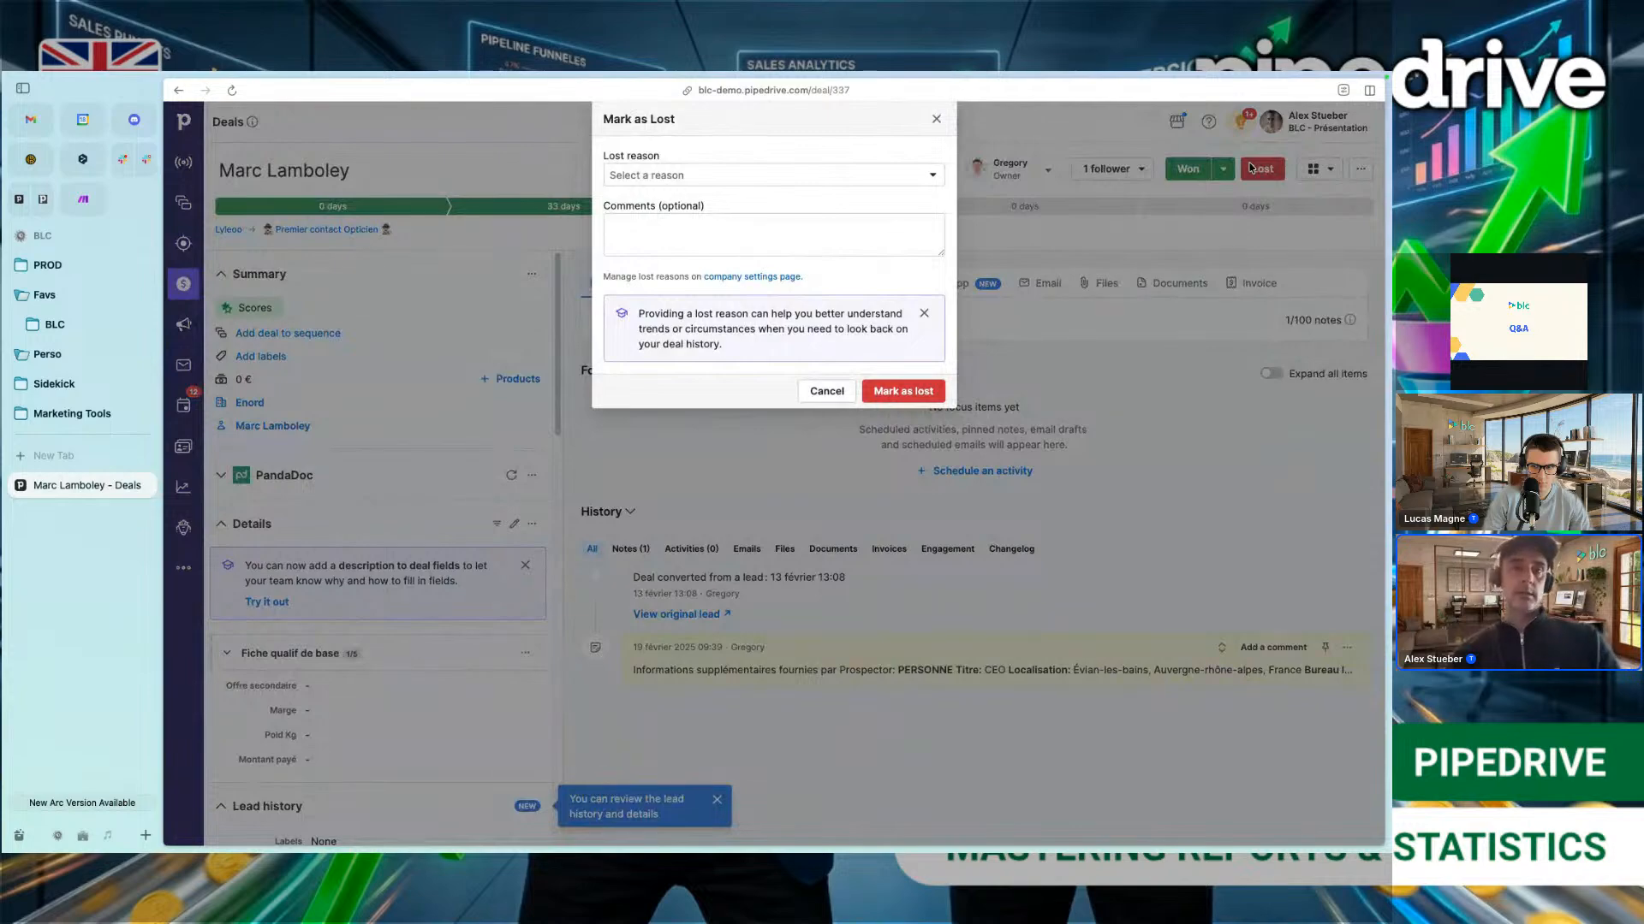
{"action": "left_click", "coordinate": [846, 180]}
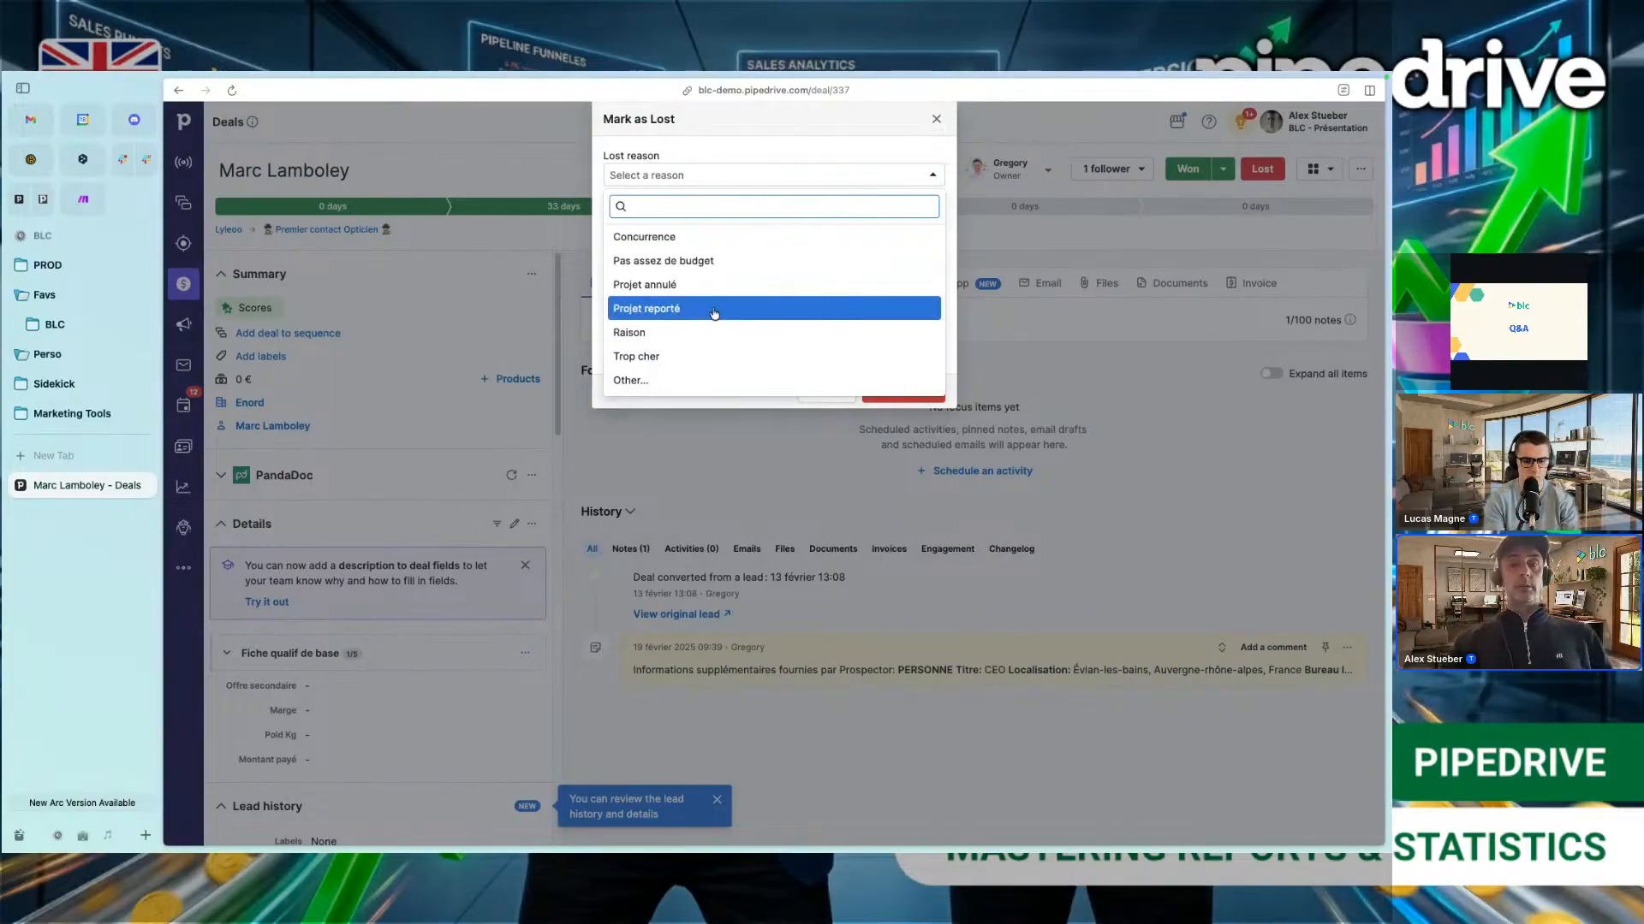
{"action": "left_click", "coordinate": [939, 119]}
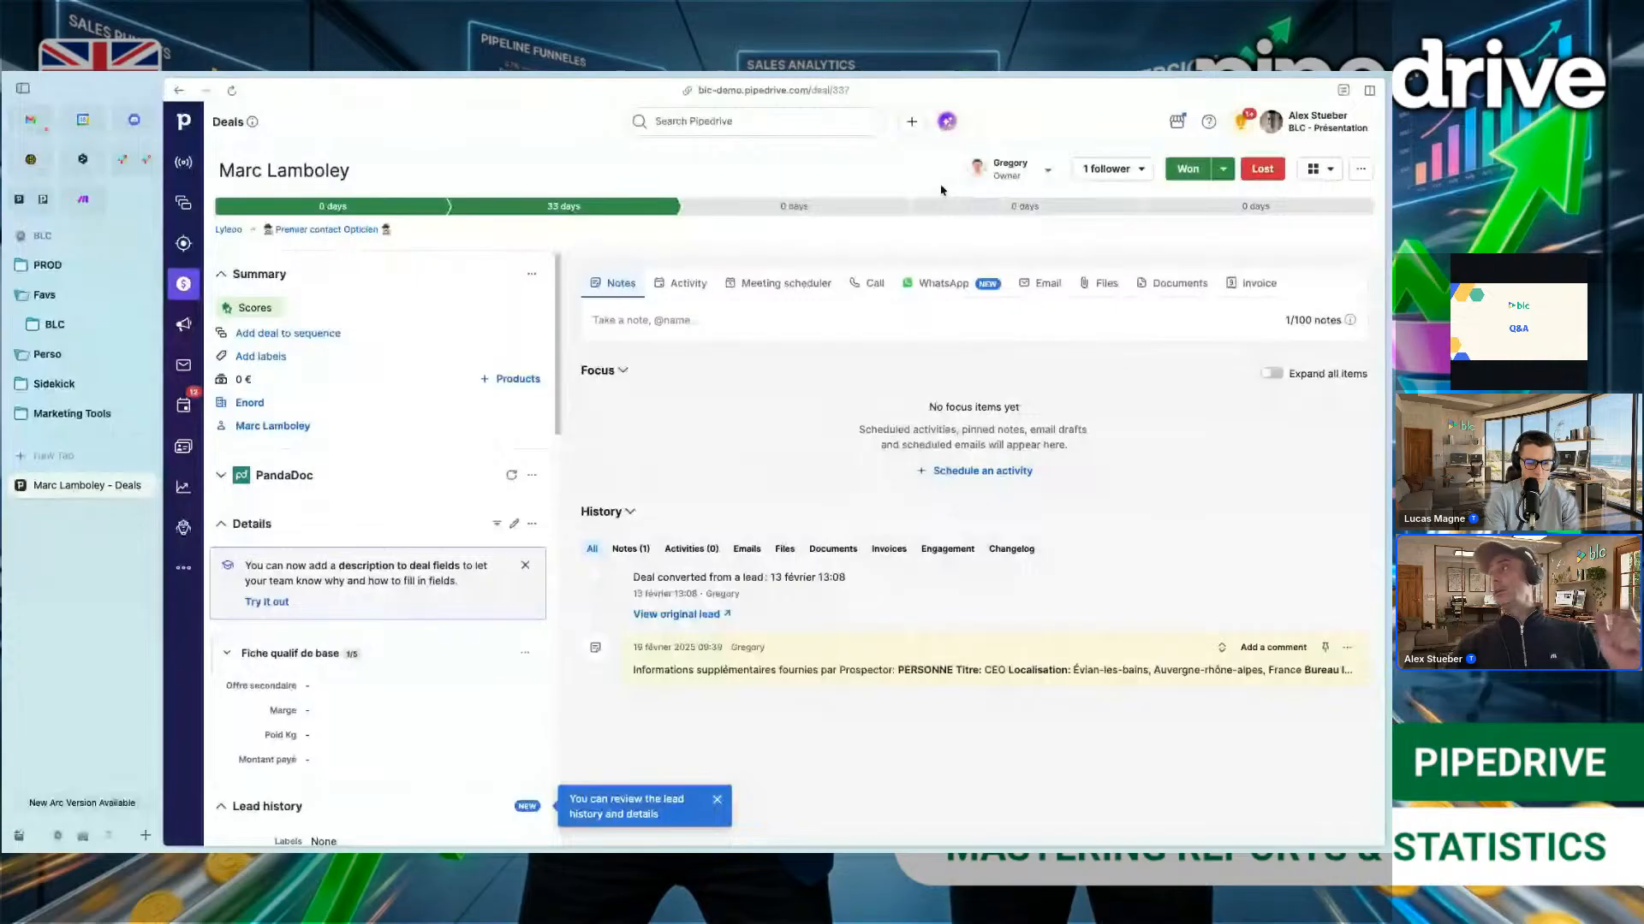
Step: Disallow free-form reasons in the company's Lost reasons settings
{"action": "left_click", "coordinate": [1312, 135]}
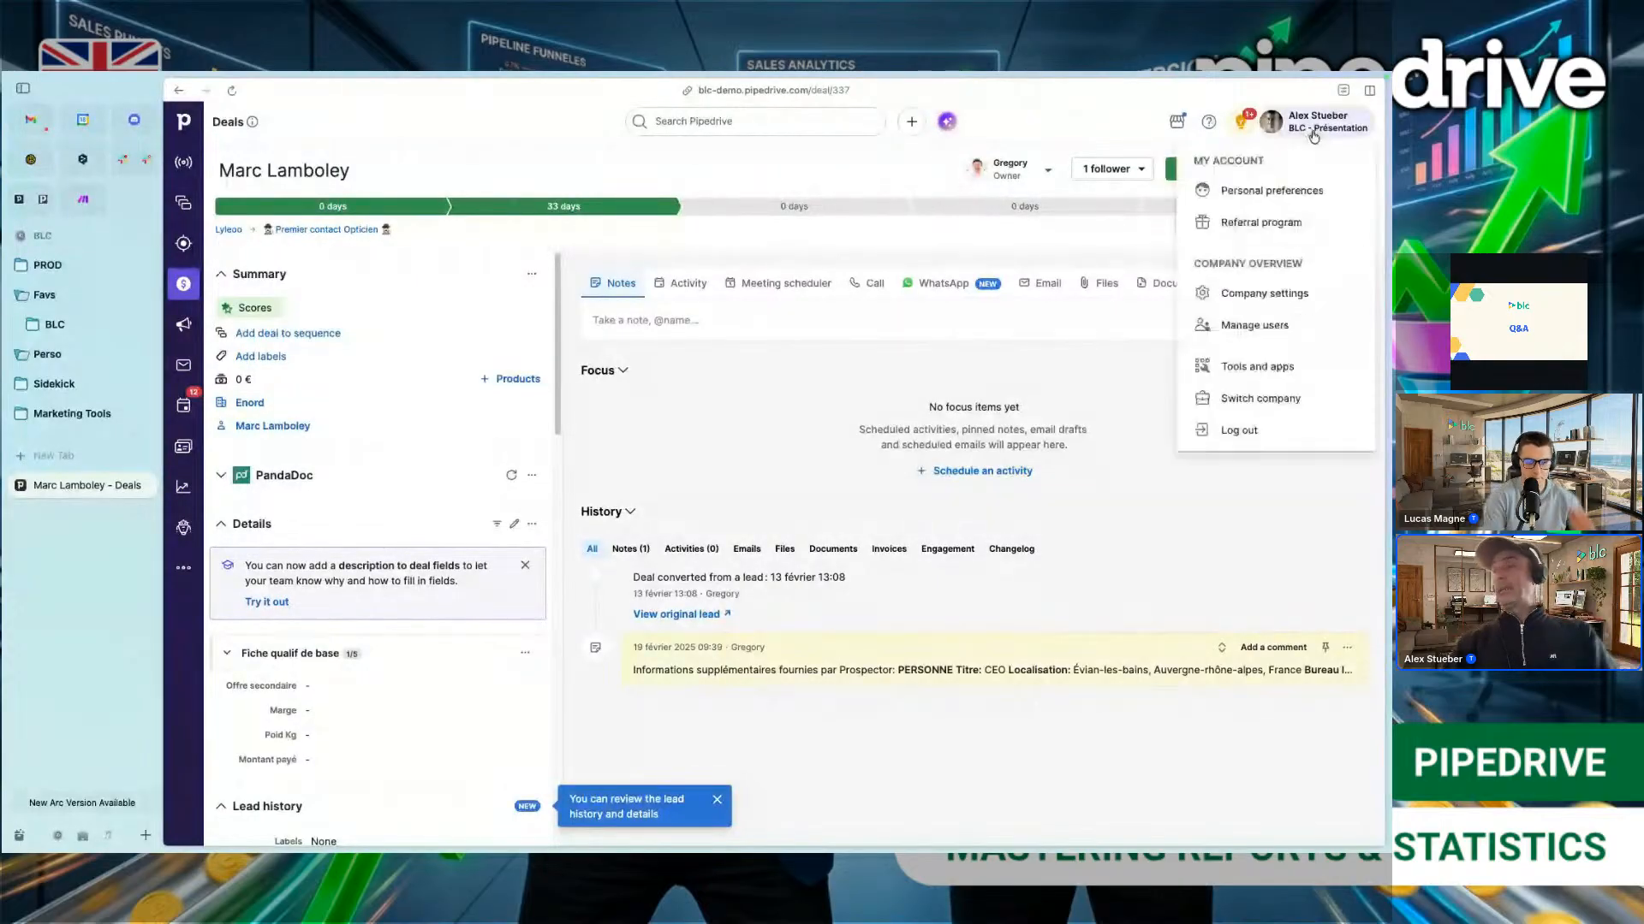
{"action": "left_click", "coordinate": [1241, 272]}
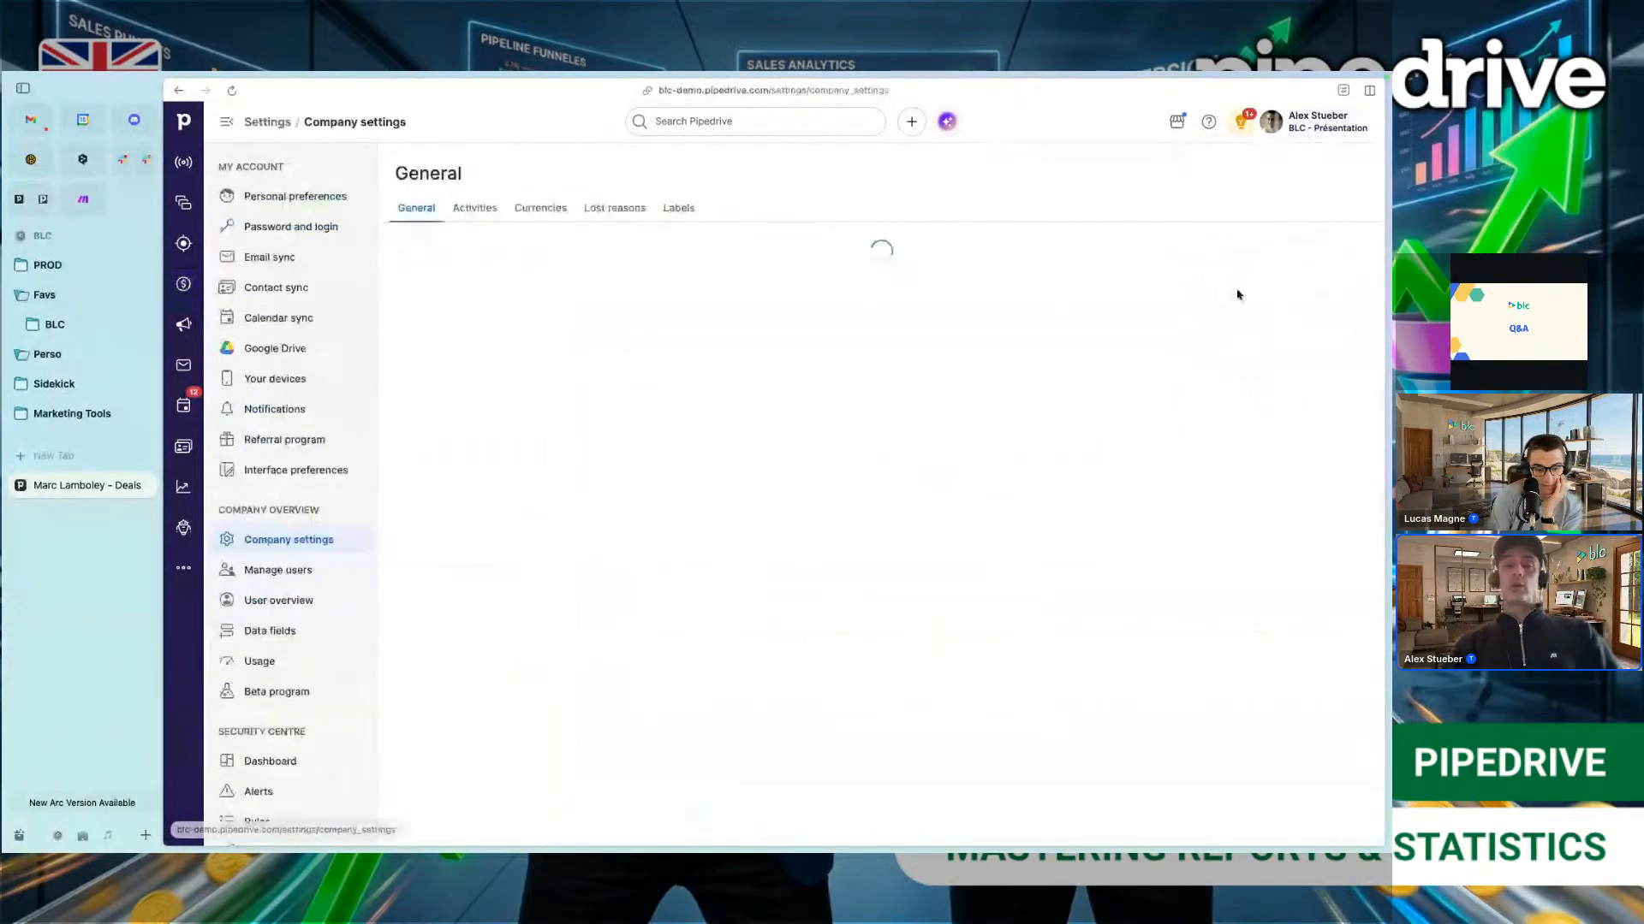
{"action": "left_click", "coordinate": [594, 207]}
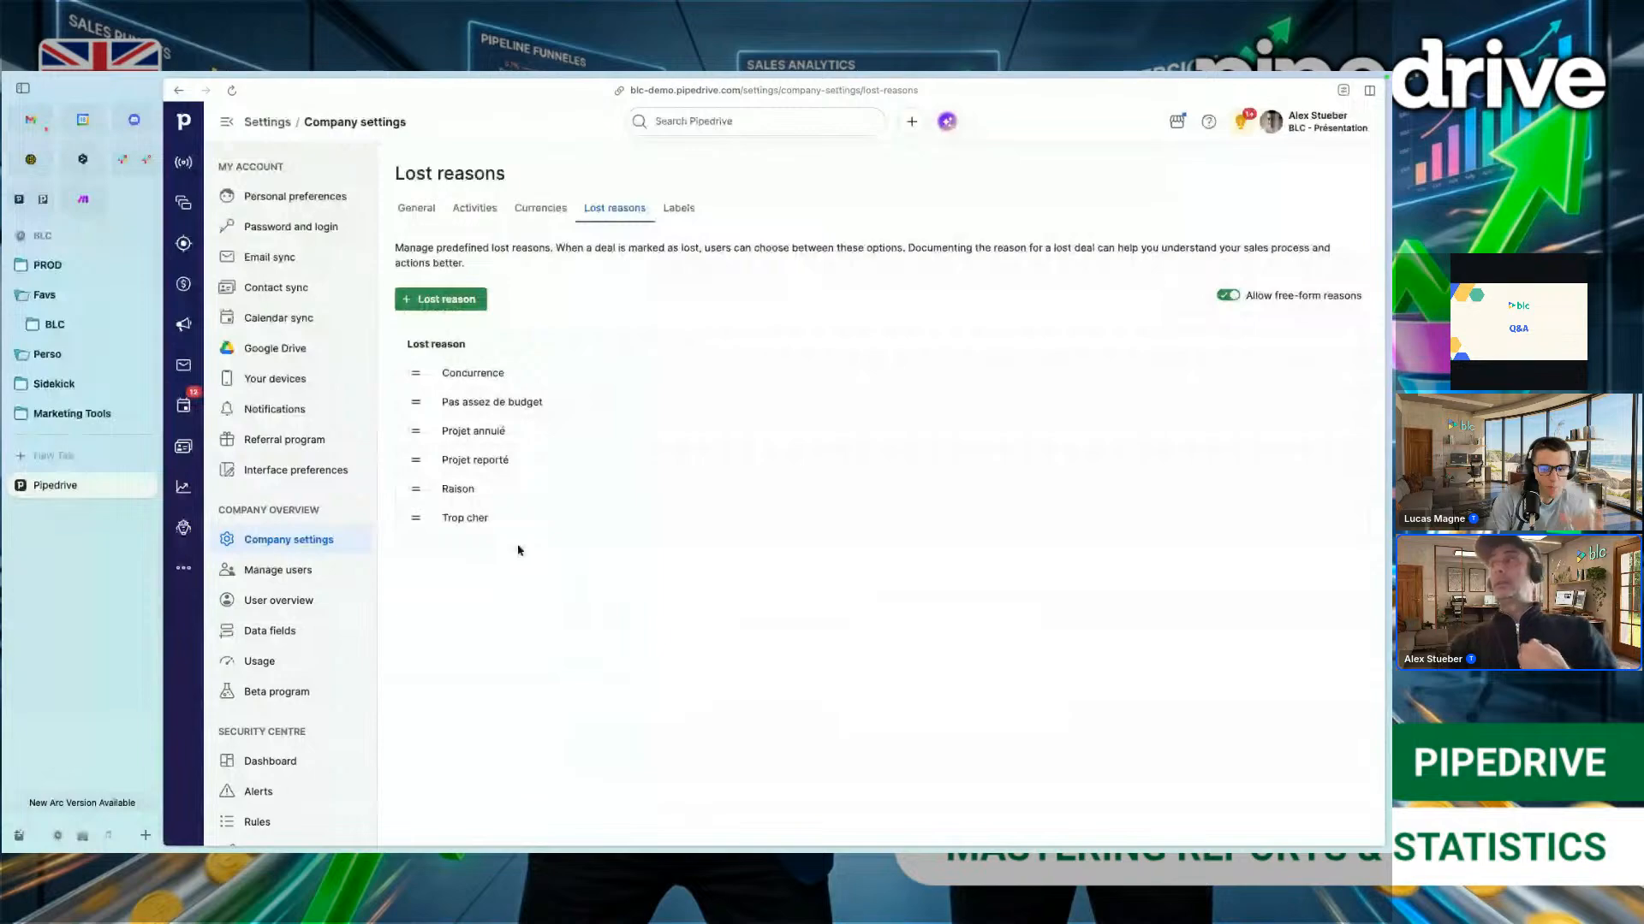
{"action": "left_click", "coordinate": [1228, 297]}
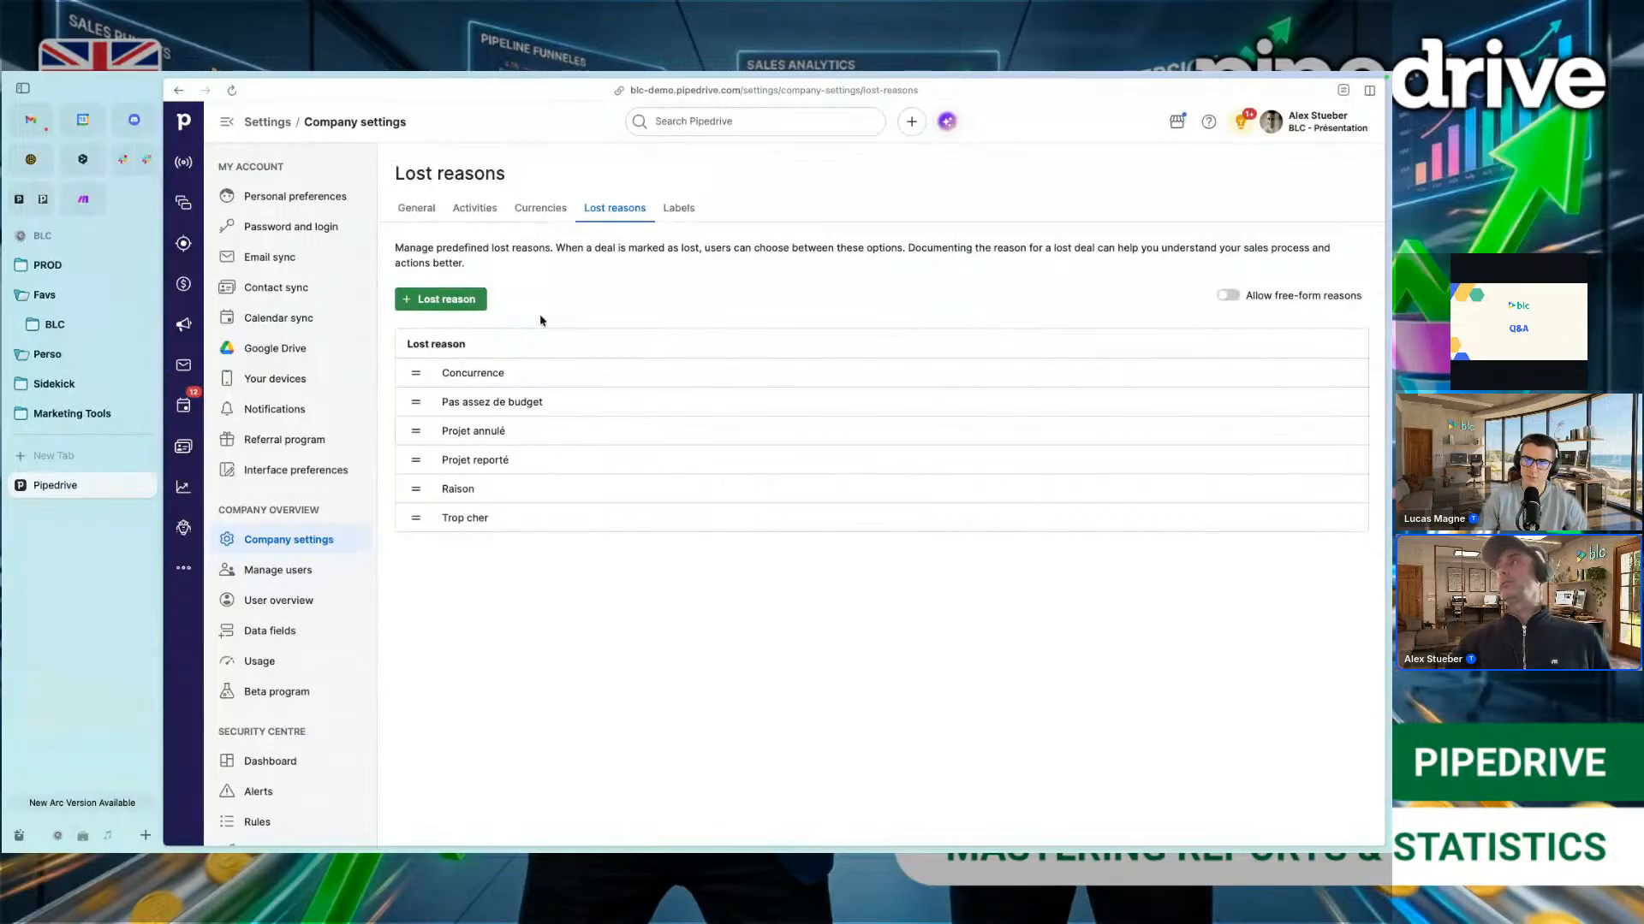
{"action": "left_click_drag", "start_coordinate": [513, 172], "coordinate": [393, 170]}
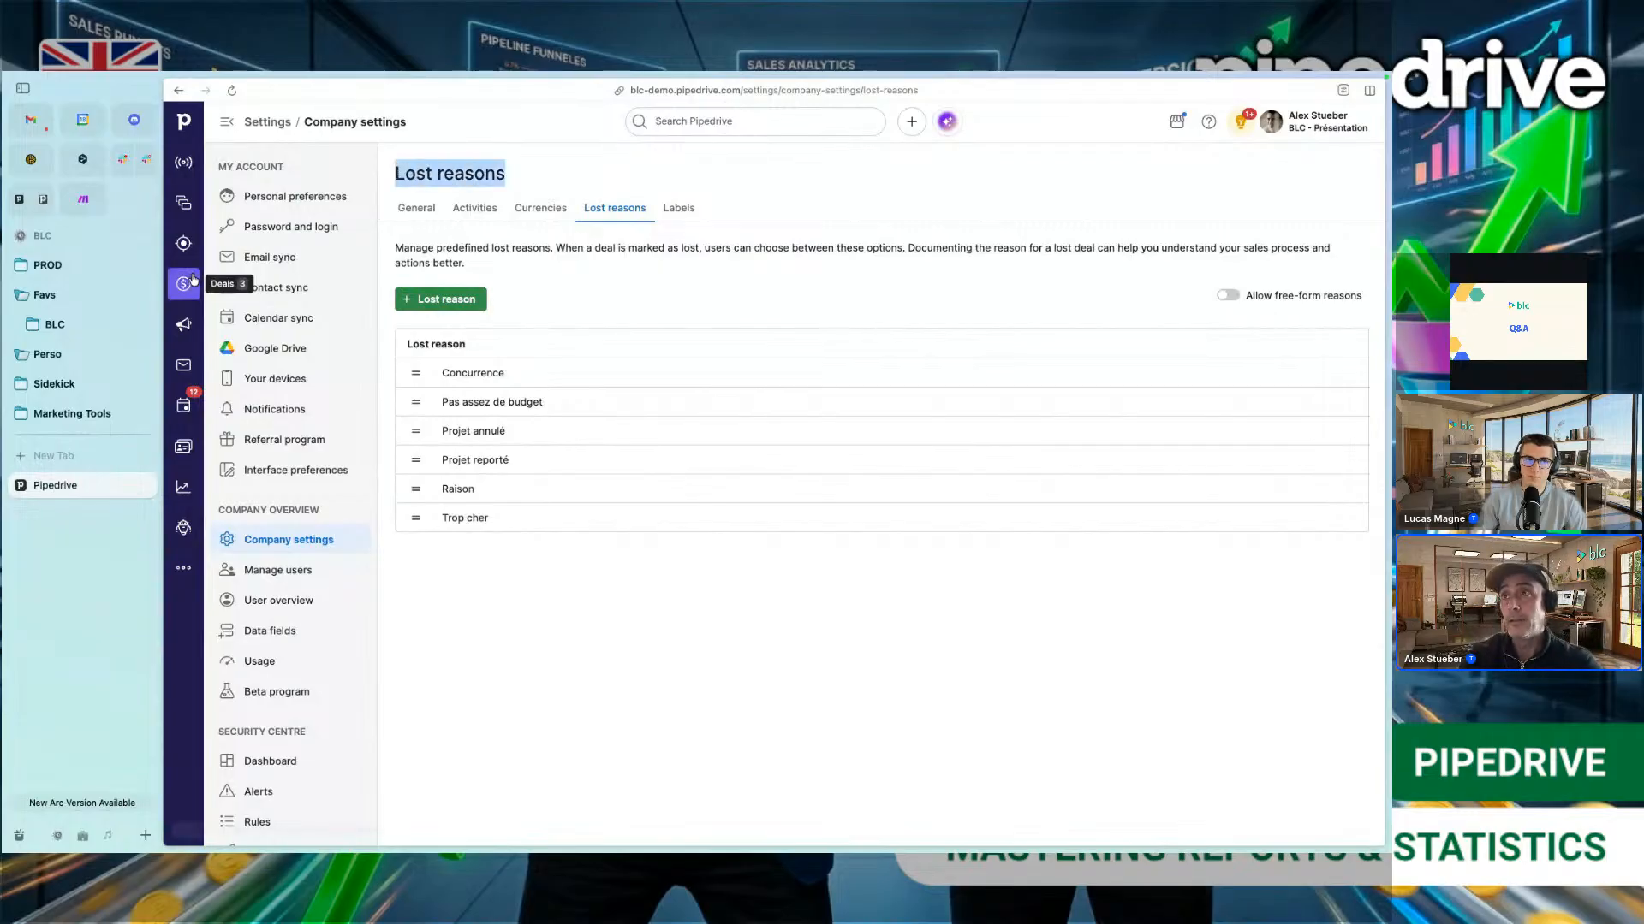
Step: Open the Data fields settings and review the lead/deal fields, including the Fiche qualif de base group
{"action": "left_click", "coordinate": [1318, 124]}
{"action": "left_click", "coordinate": [1219, 299]}
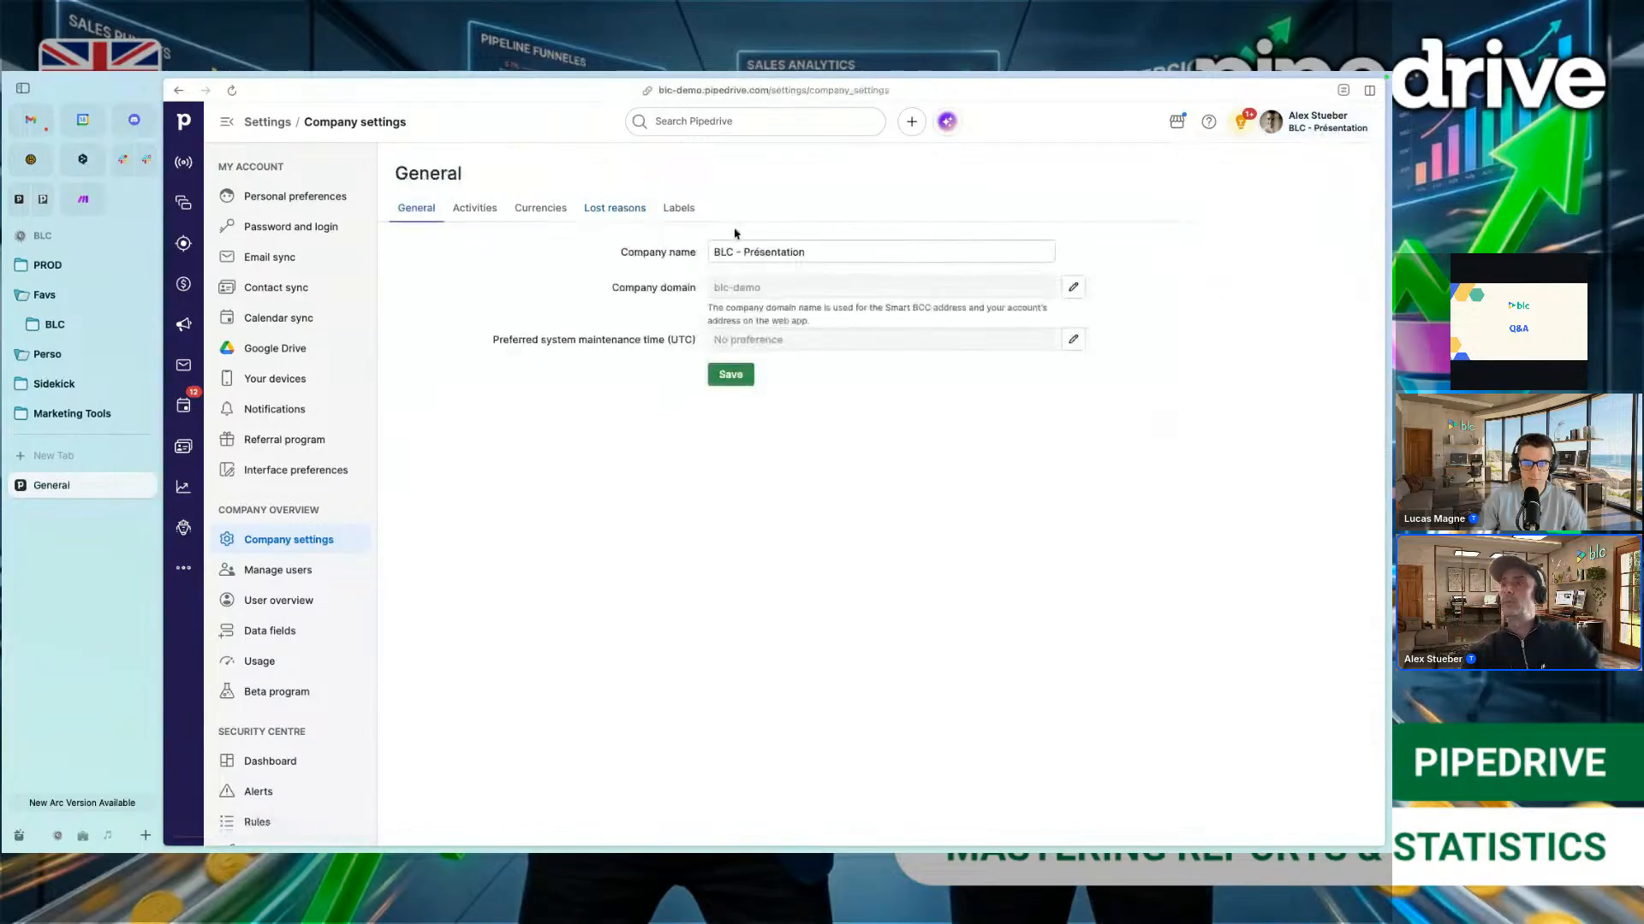
{"action": "scroll", "coordinate": [306, 532], "scroll_direction": "down", "scroll_amount": 1}
{"action": "left_click", "coordinate": [261, 605]}
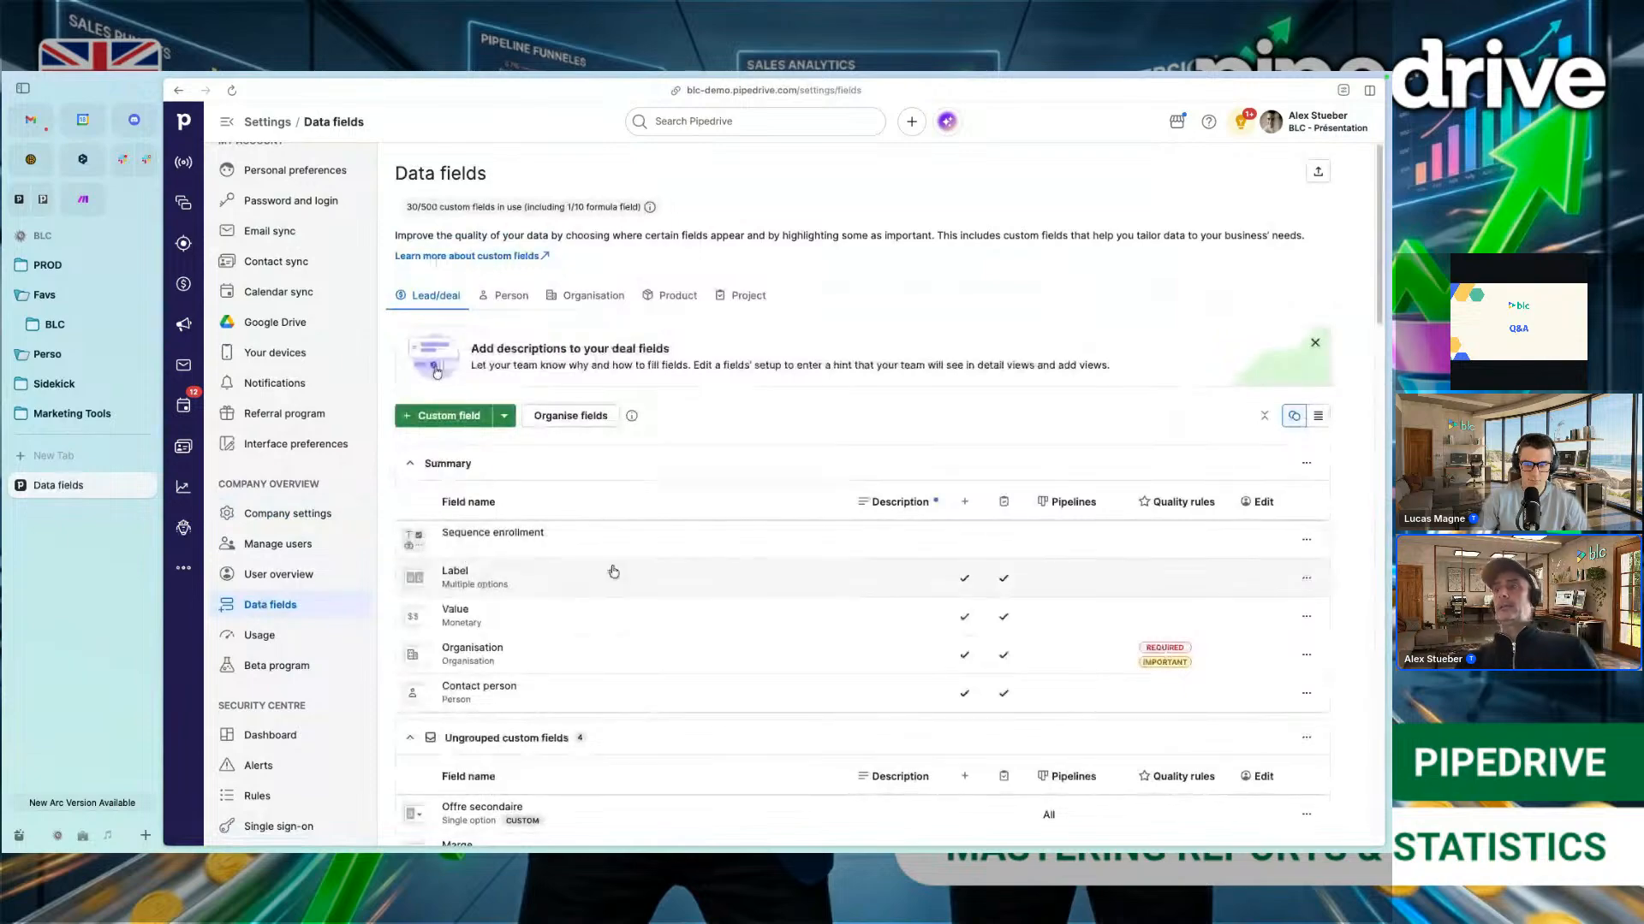
{"action": "scroll", "coordinate": [613, 571], "scroll_direction": "down", "scroll_amount": 6}
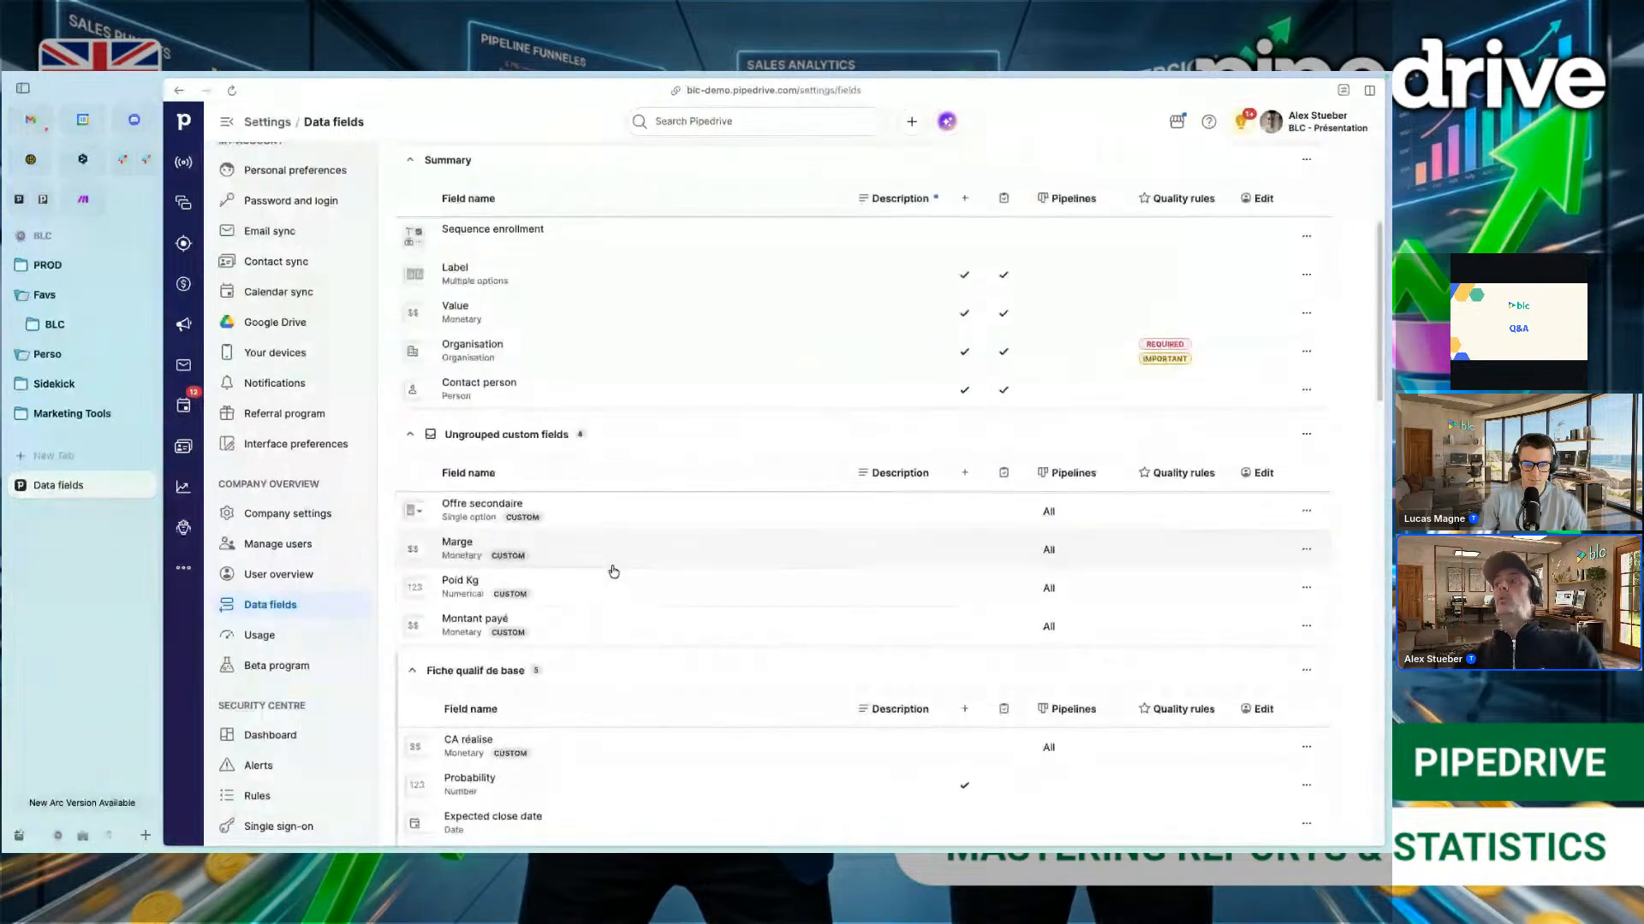
{"action": "scroll", "coordinate": [612, 571], "scroll_direction": "up", "scroll_amount": 1}
{"action": "scroll", "coordinate": [612, 572], "scroll_direction": "down", "scroll_amount": 1}
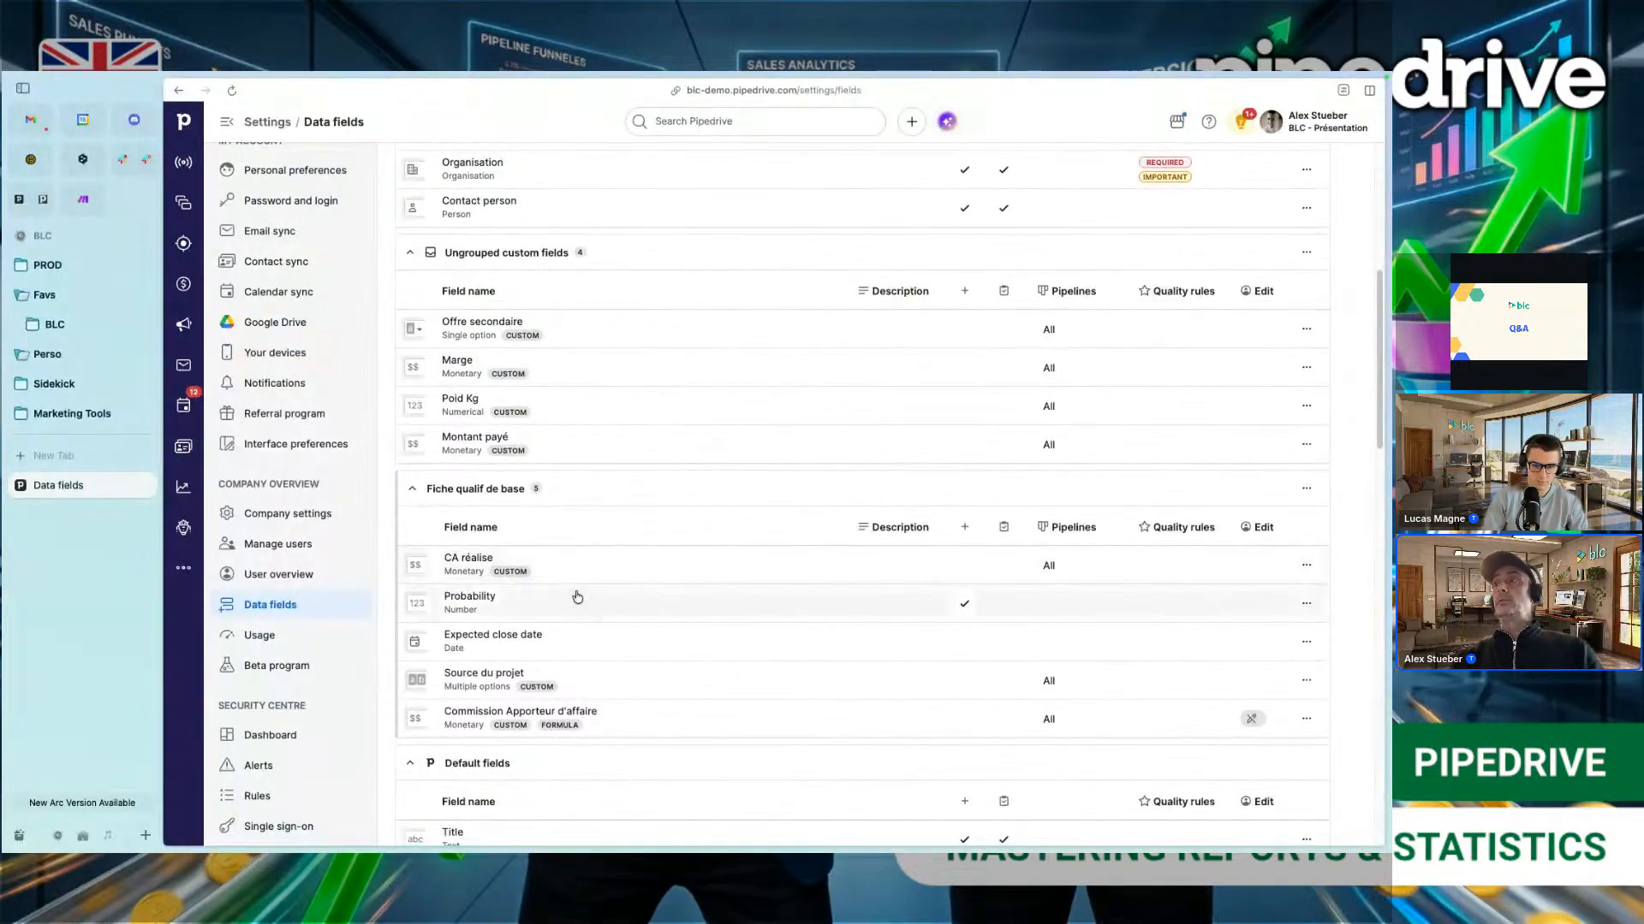
{"action": "scroll", "coordinate": [578, 597], "scroll_direction": "down", "scroll_amount": 1}
{"action": "scroll", "coordinate": [578, 597], "scroll_direction": "down", "scroll_amount": 3}
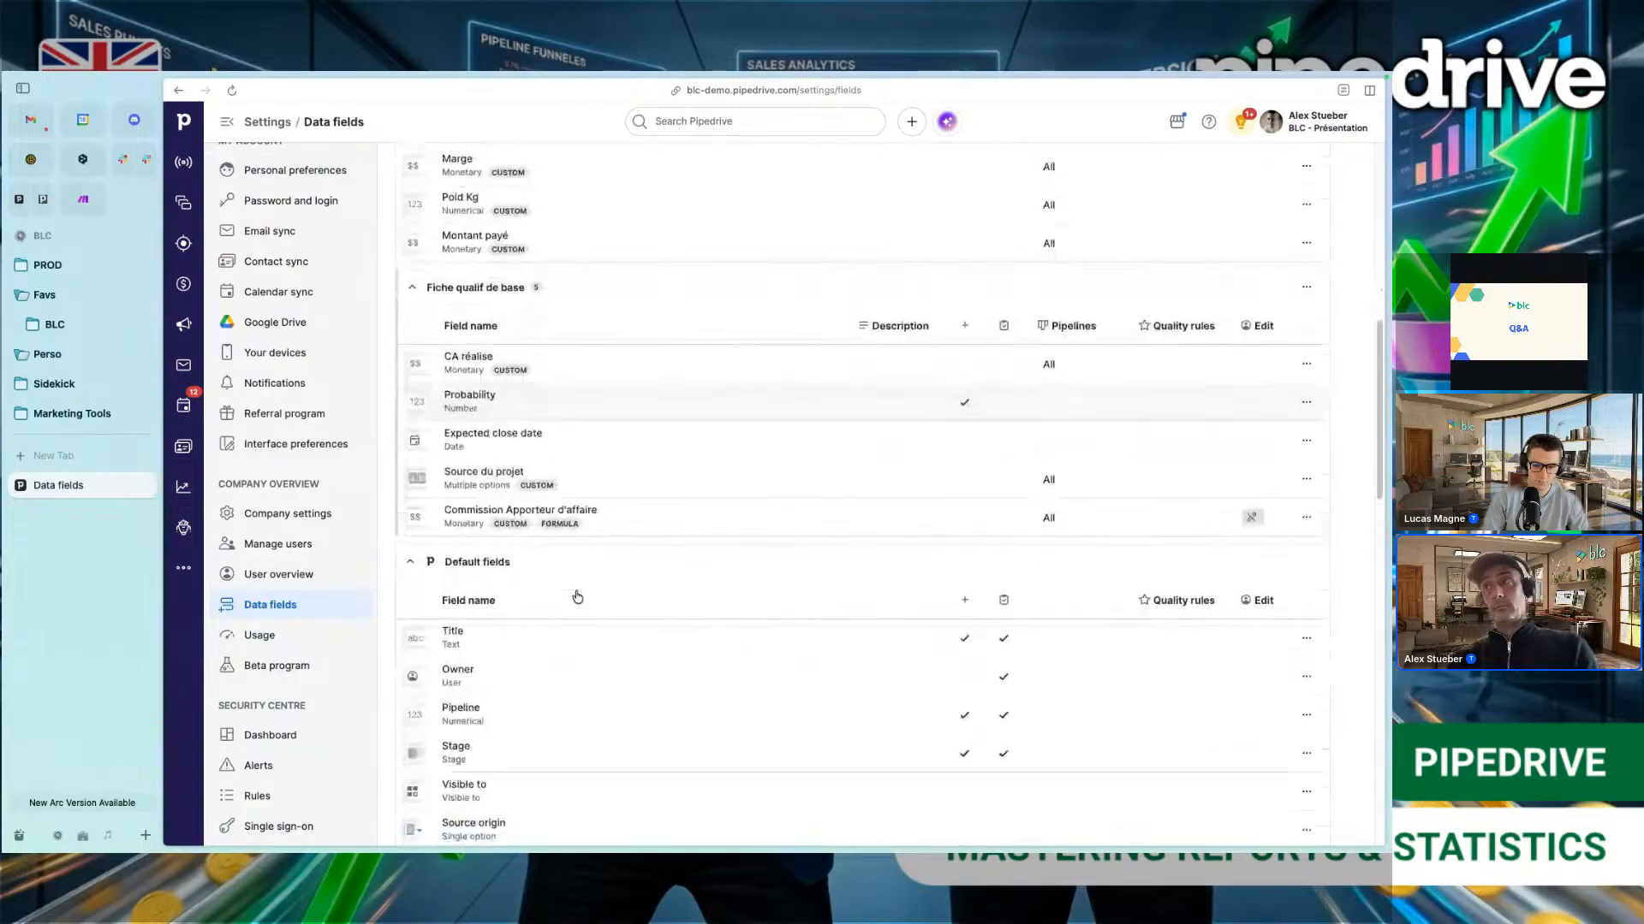
{"action": "scroll", "coordinate": [577, 597], "scroll_direction": "down", "scroll_amount": 2}
Step: Examine the Source du projet custom field's settings, including its field type and options, and close it without saving
{"action": "left_click", "coordinate": [619, 389]}
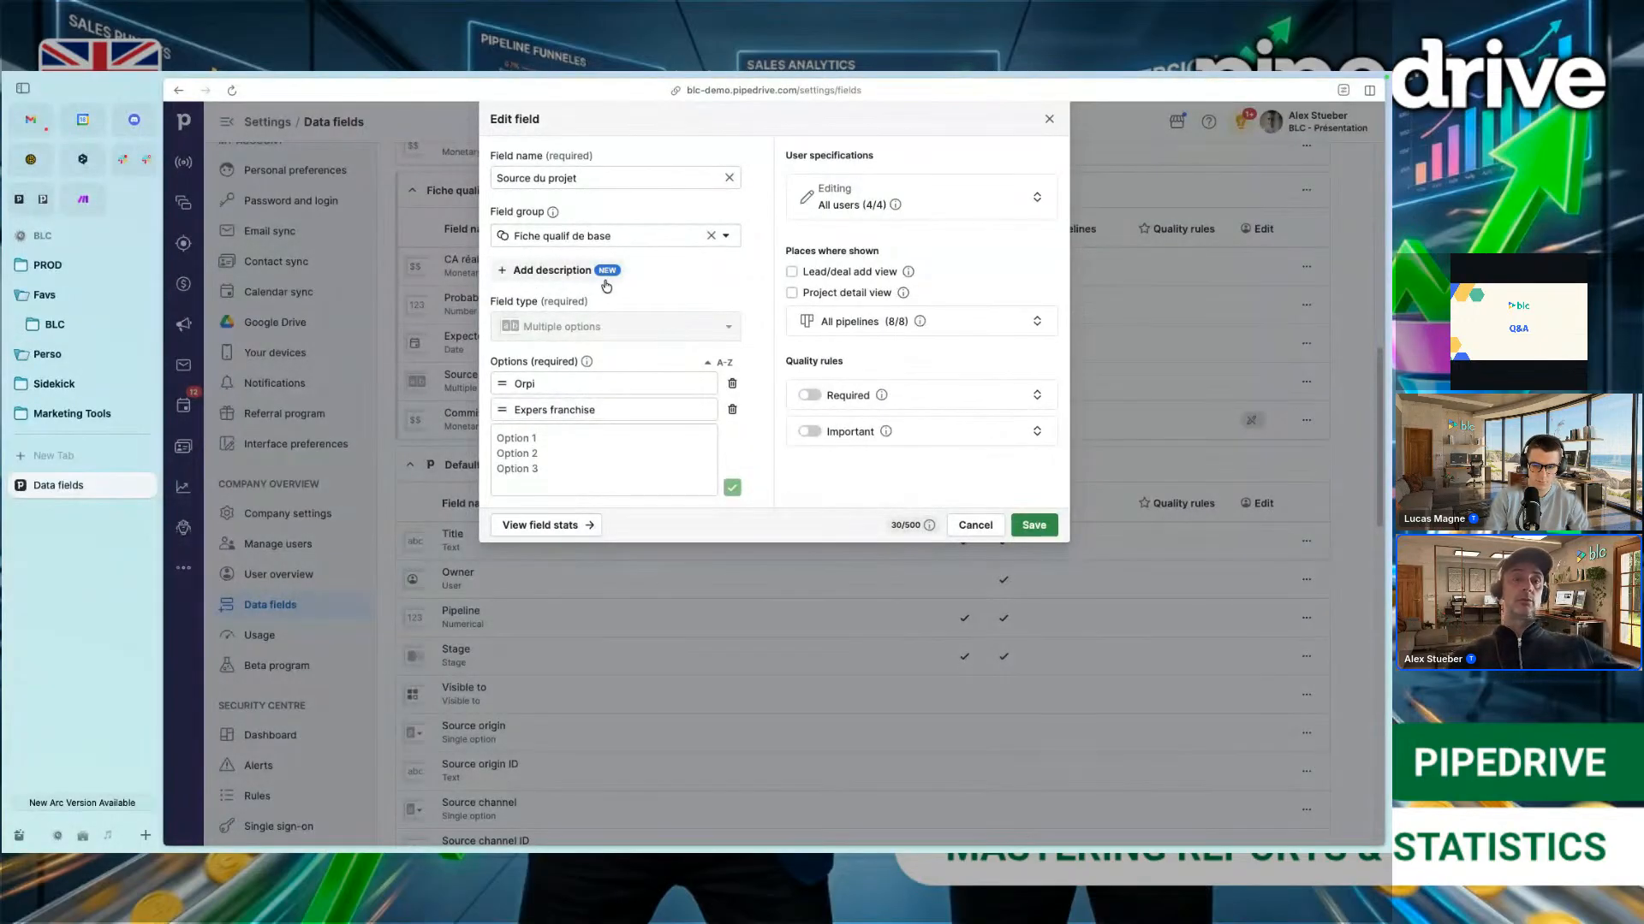
{"action": "left_click", "coordinate": [580, 326]}
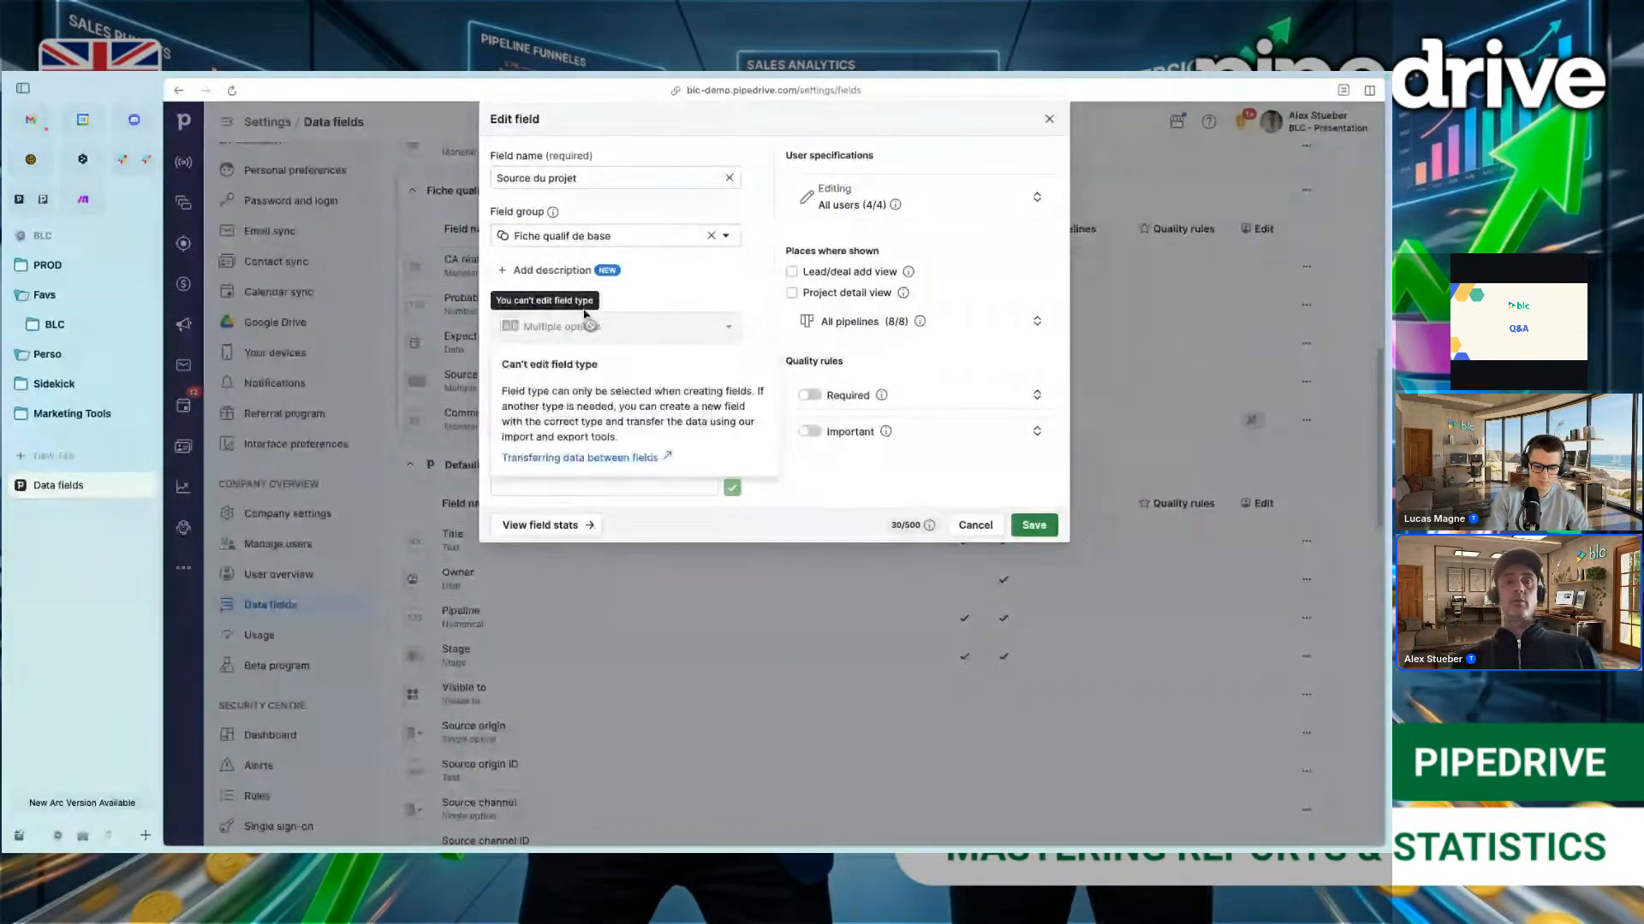
{"action": "left_click", "coordinate": [1048, 120]}
{"action": "scroll", "coordinate": [759, 325], "scroll_direction": "up", "scroll_amount": 5}
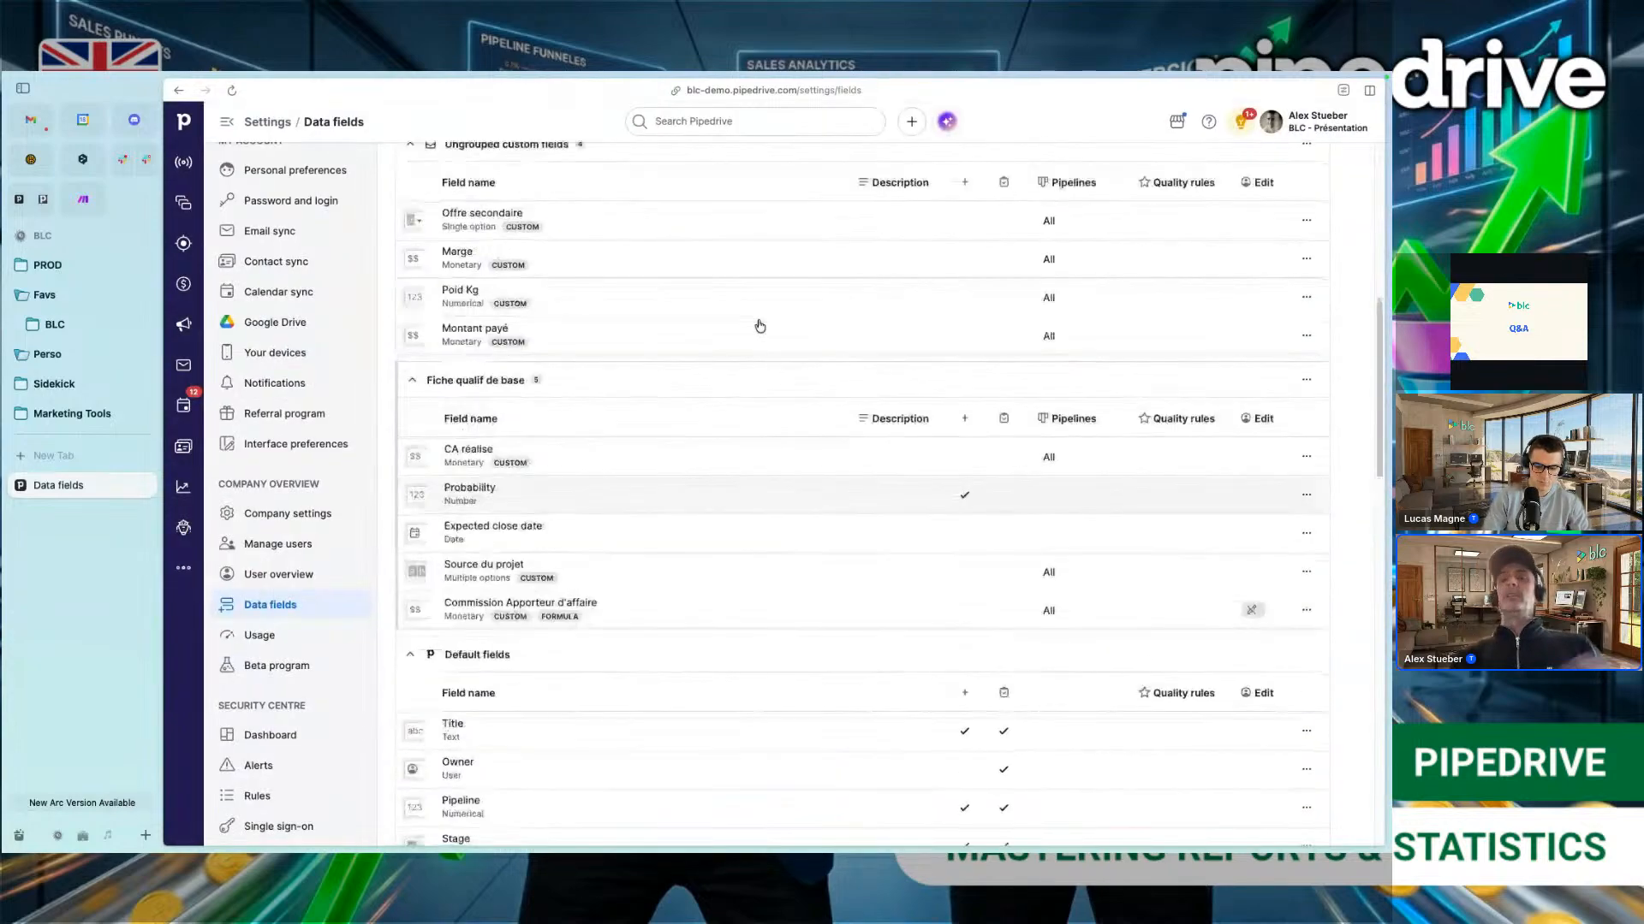
{"action": "scroll", "coordinate": [760, 326], "scroll_direction": "up", "scroll_amount": 4}
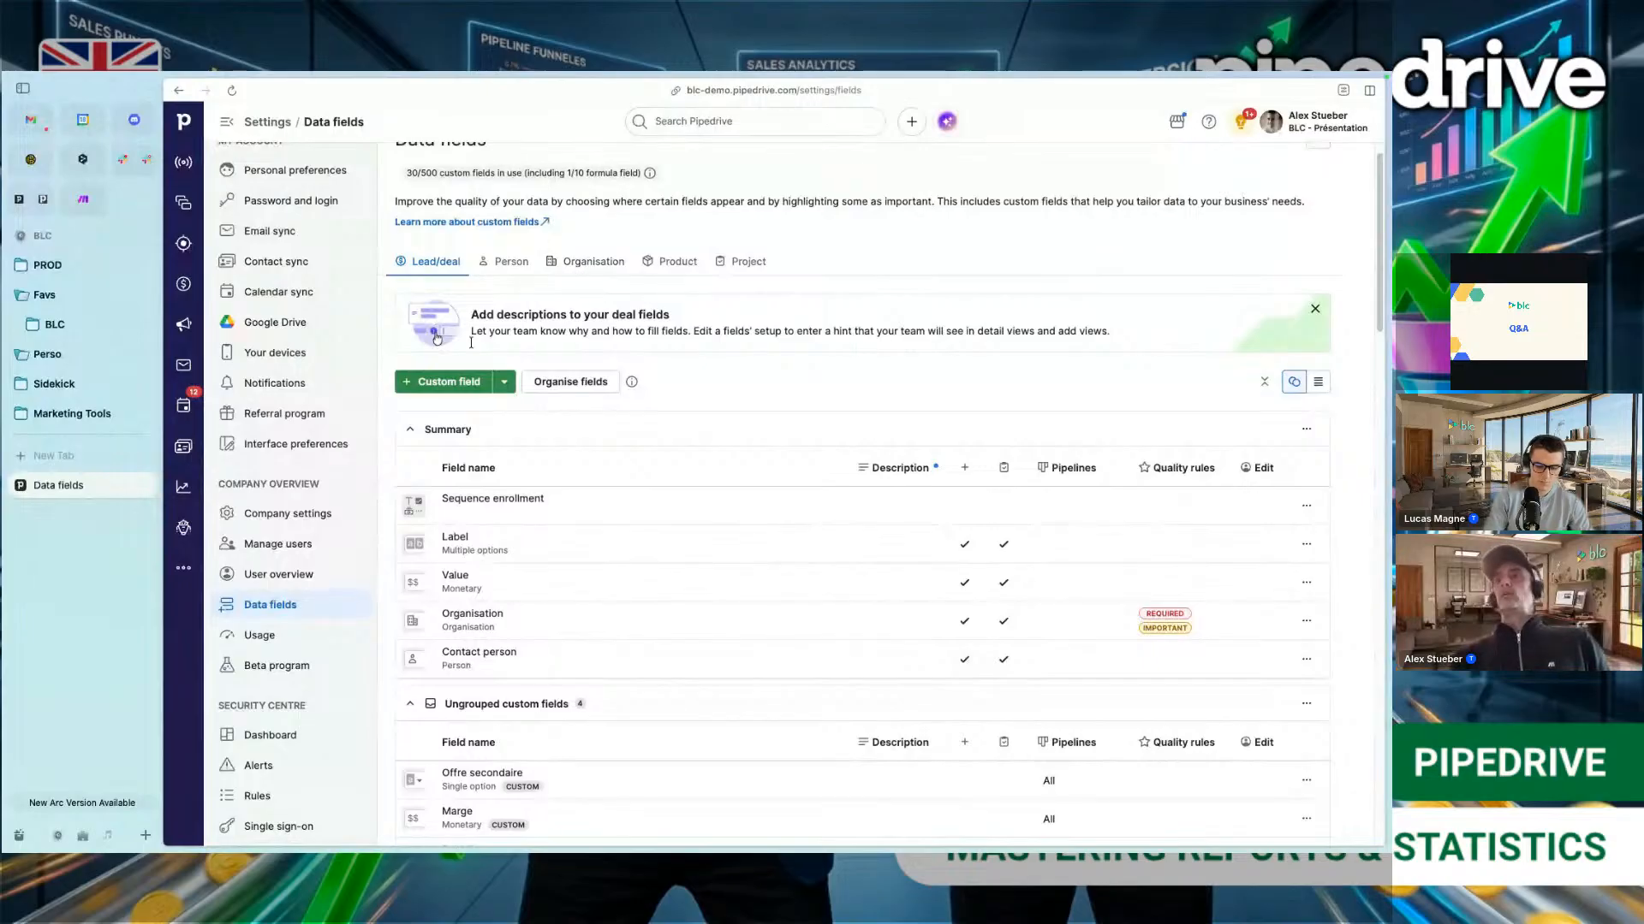
Step: Open Insights and collapse the goals section and the Shared with me dashboards folder
{"action": "left_click", "coordinate": [181, 489]}
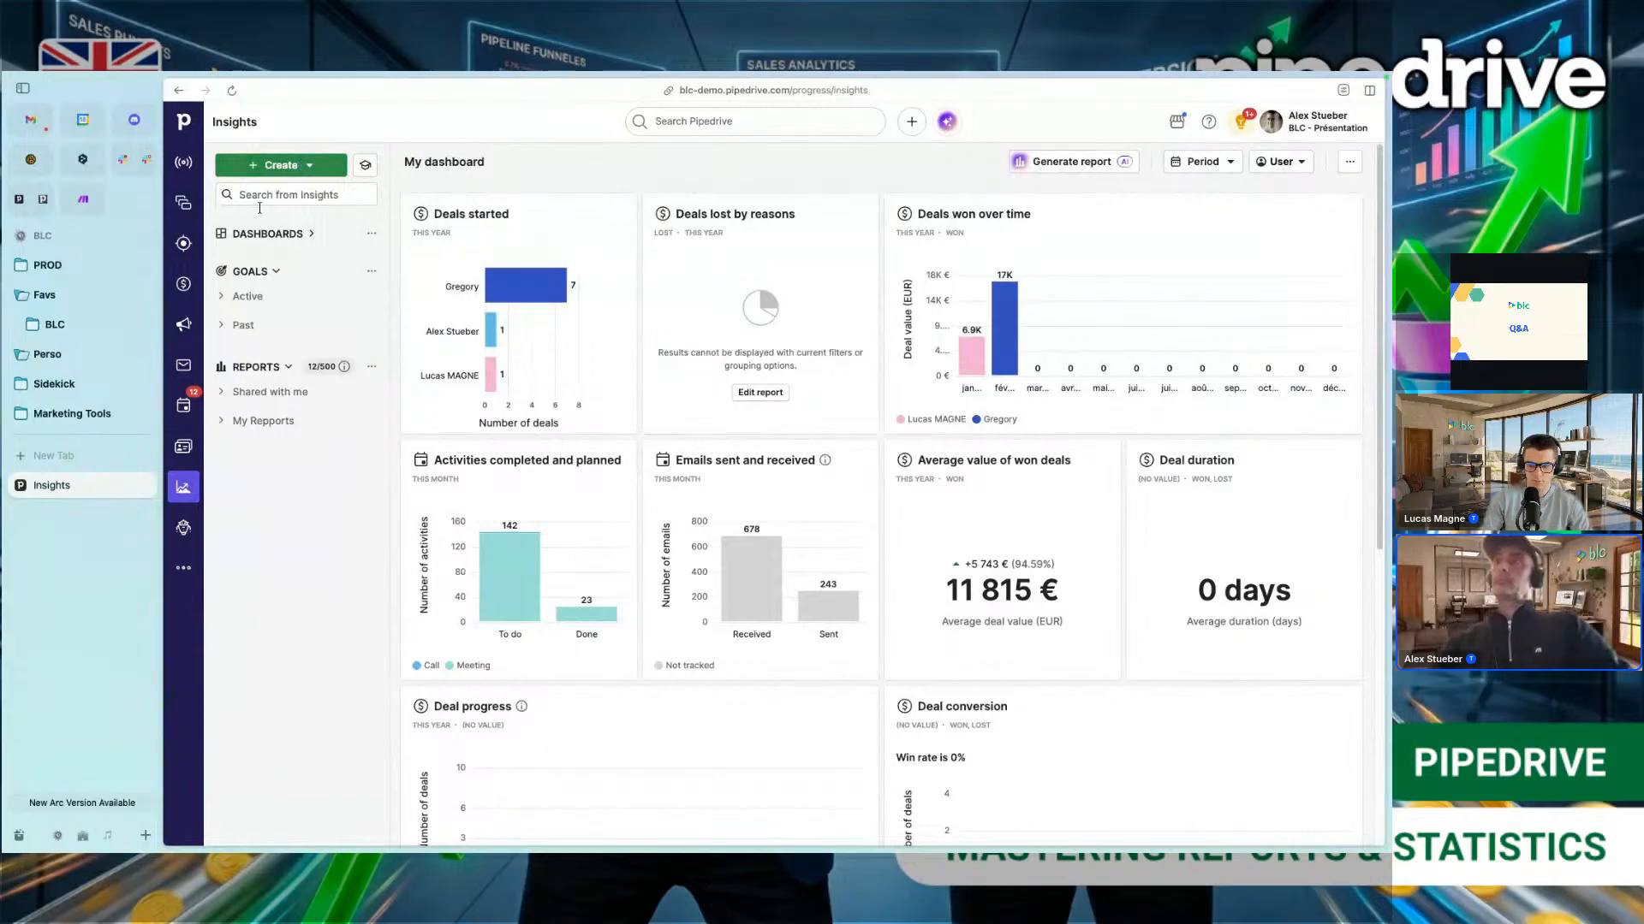
{"action": "left_click", "coordinate": [273, 272]}
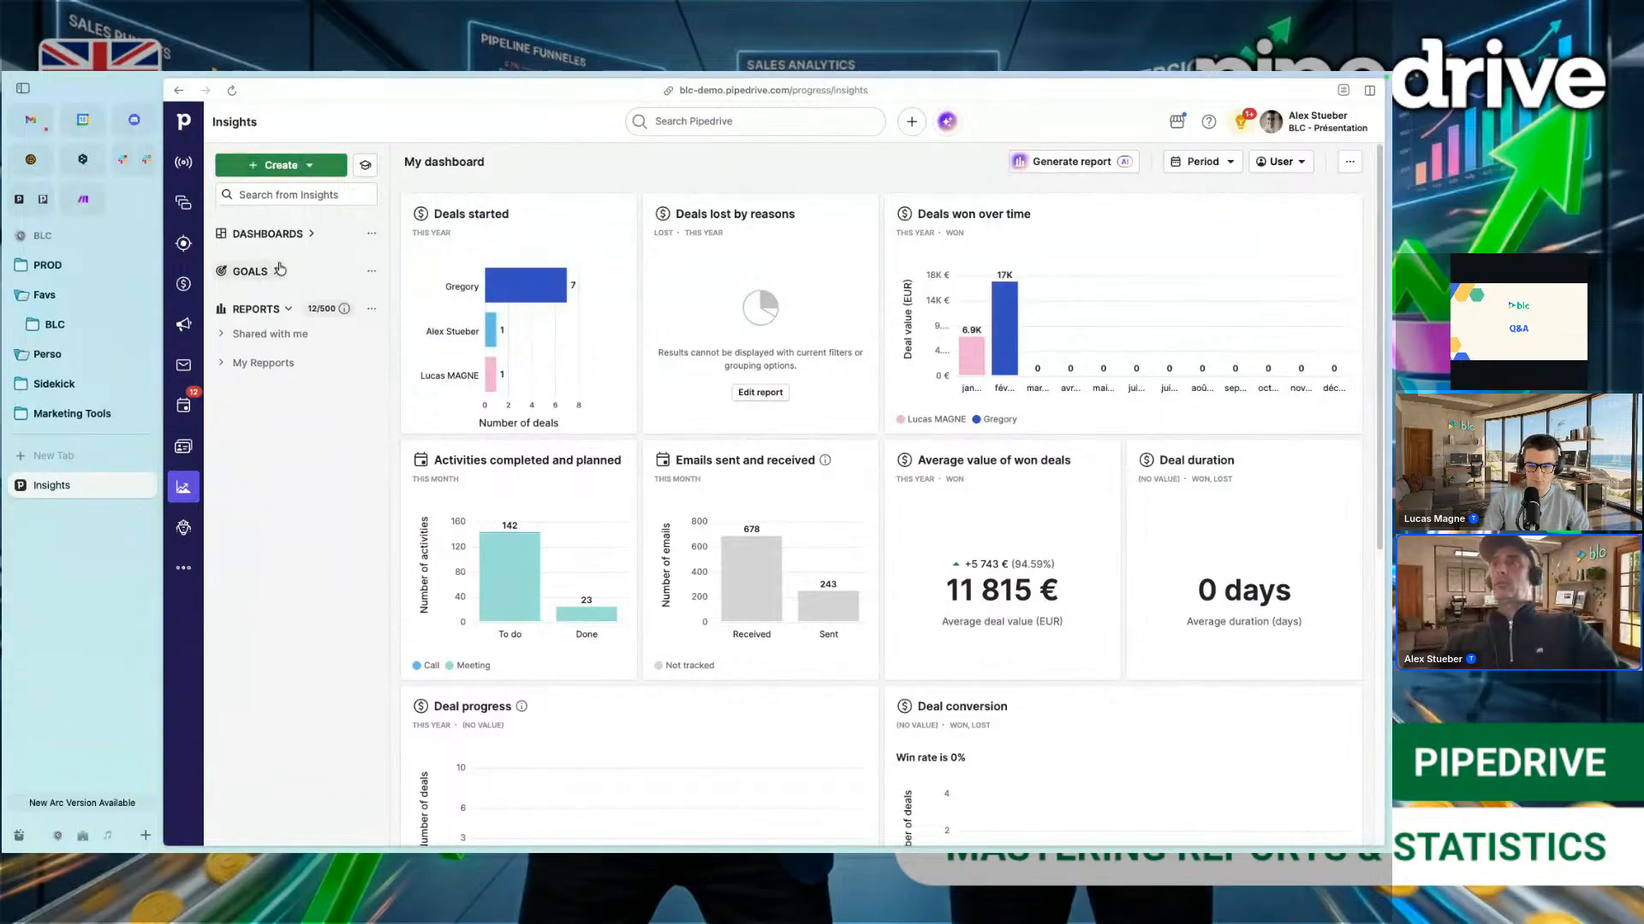
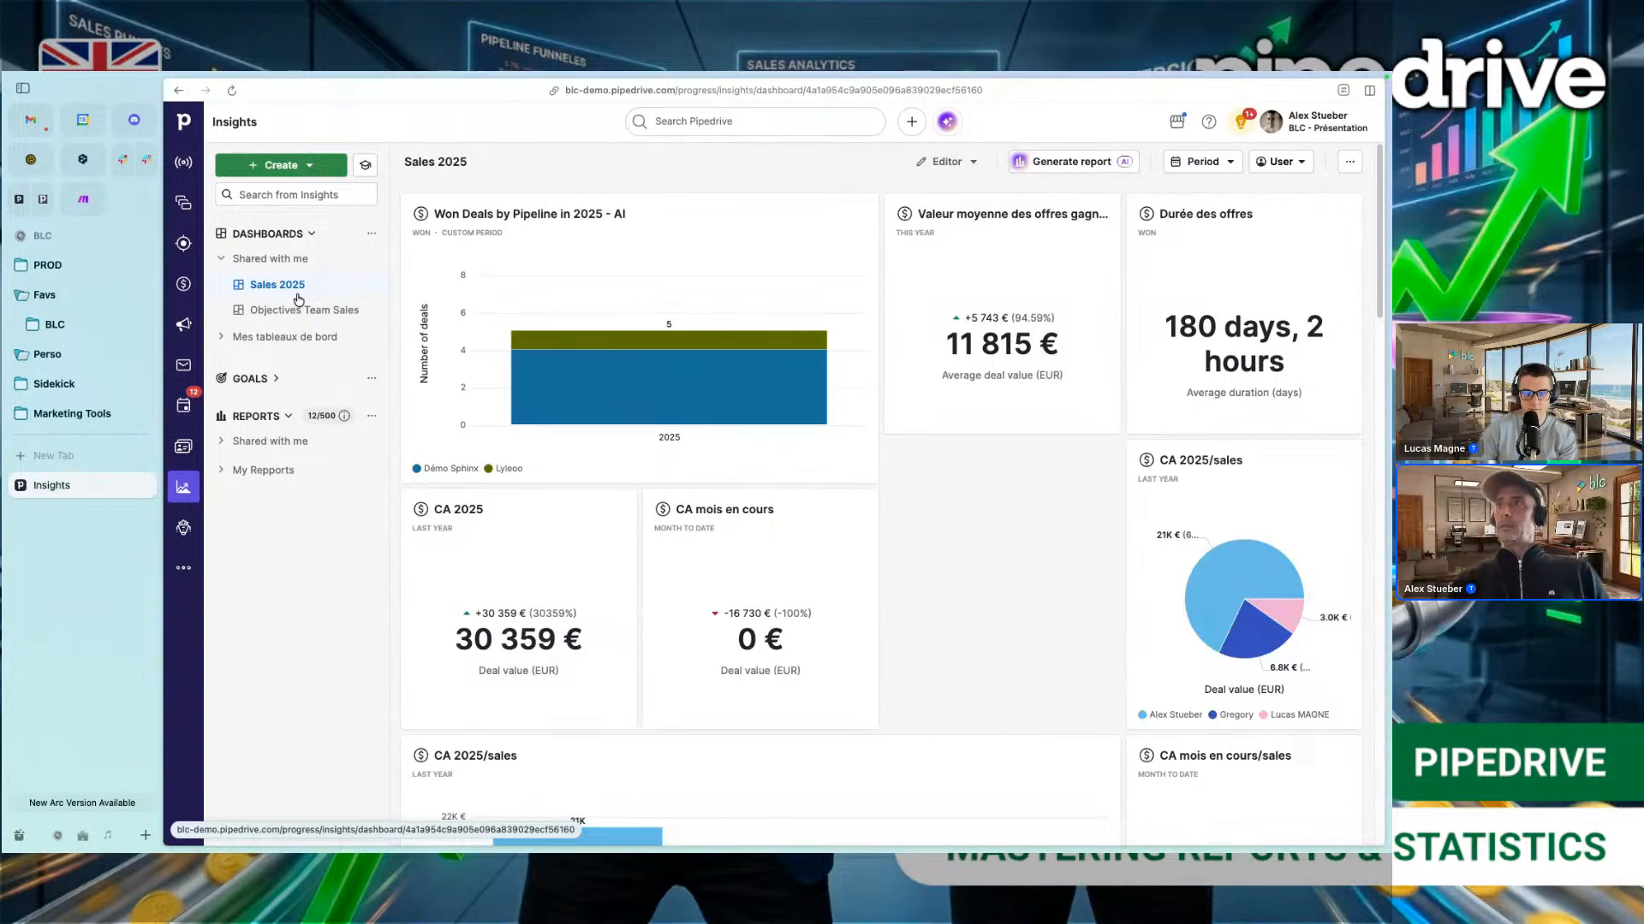
{"action": "left_click", "coordinate": [262, 260]}
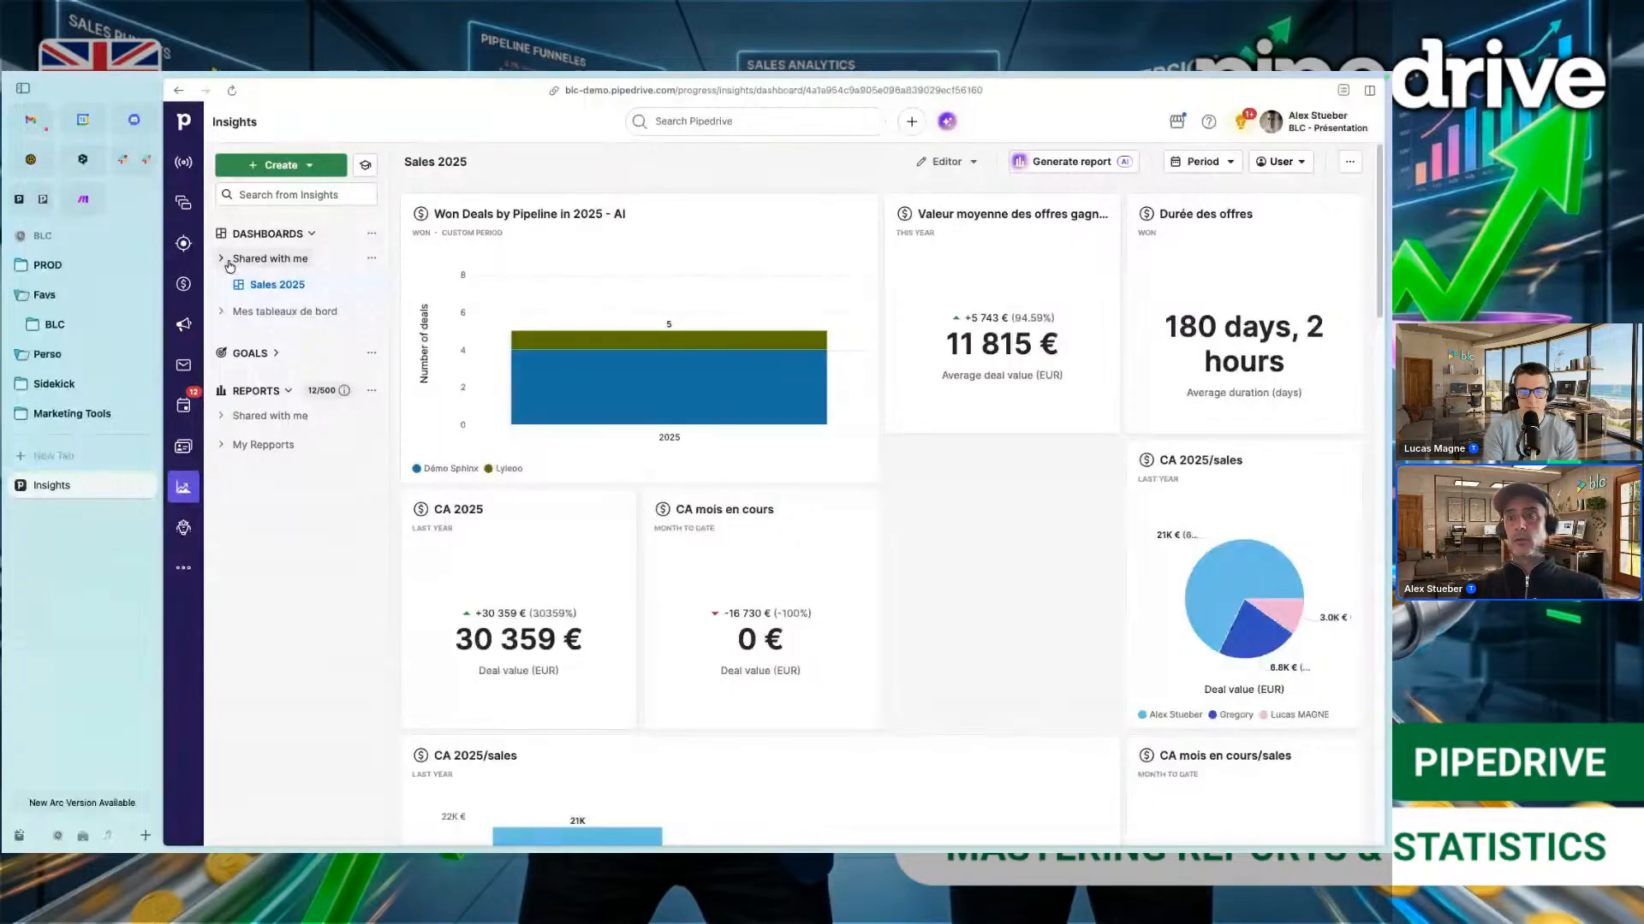
Step: Expand the My Repports folder and check the usage limit for reports
{"action": "left_click", "coordinate": [253, 445]}
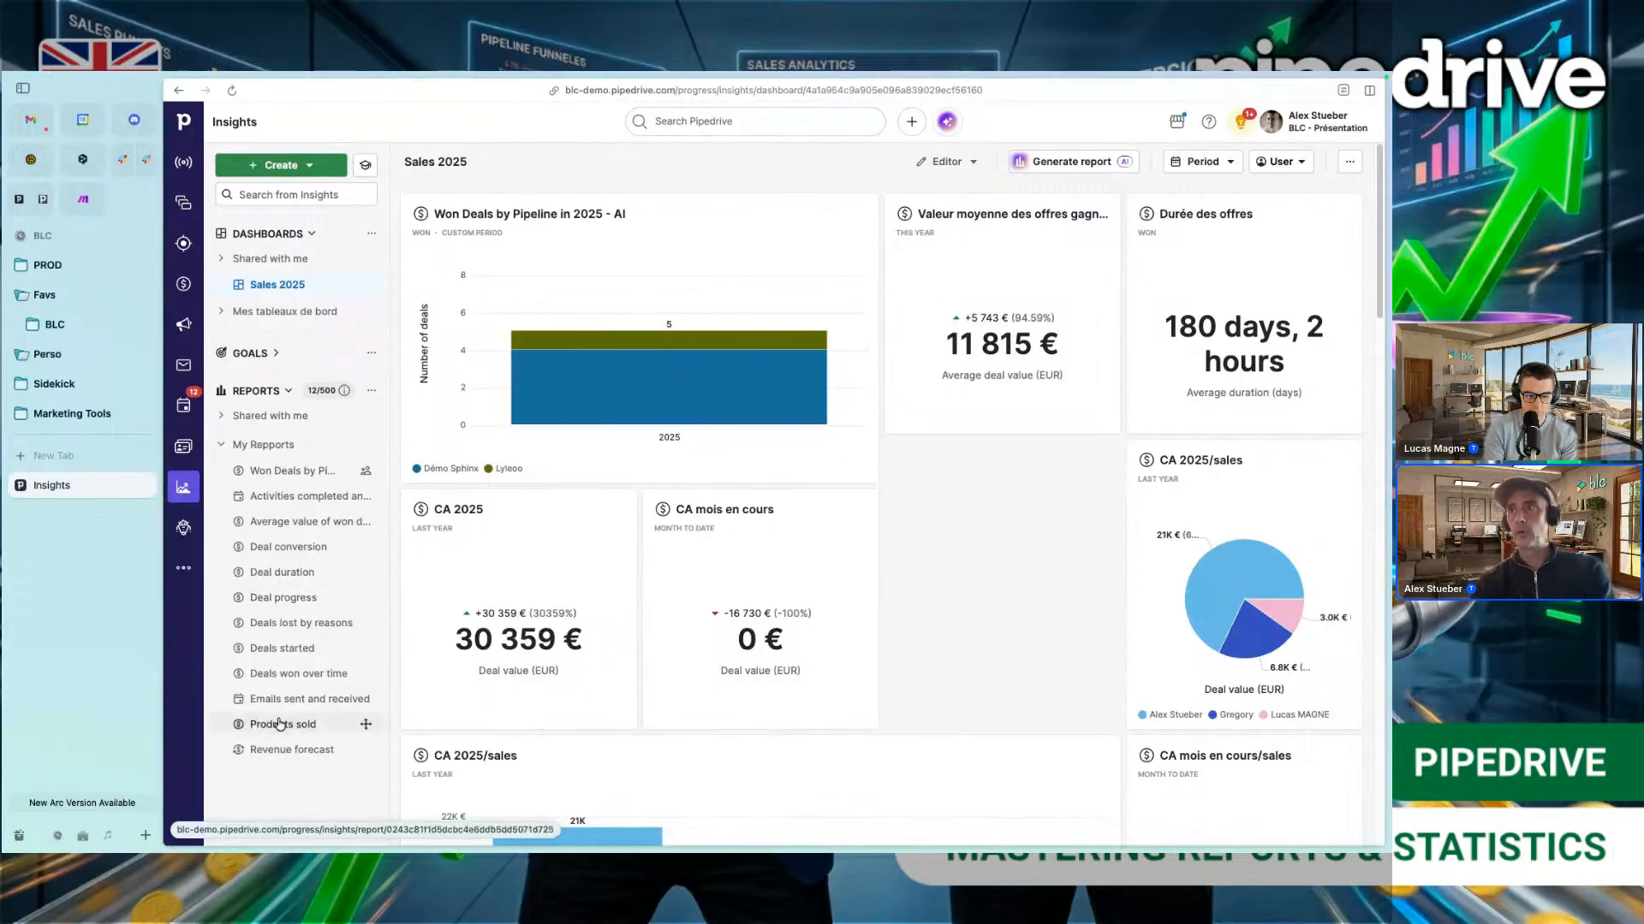
{"action": "left_click", "coordinate": [285, 390]}
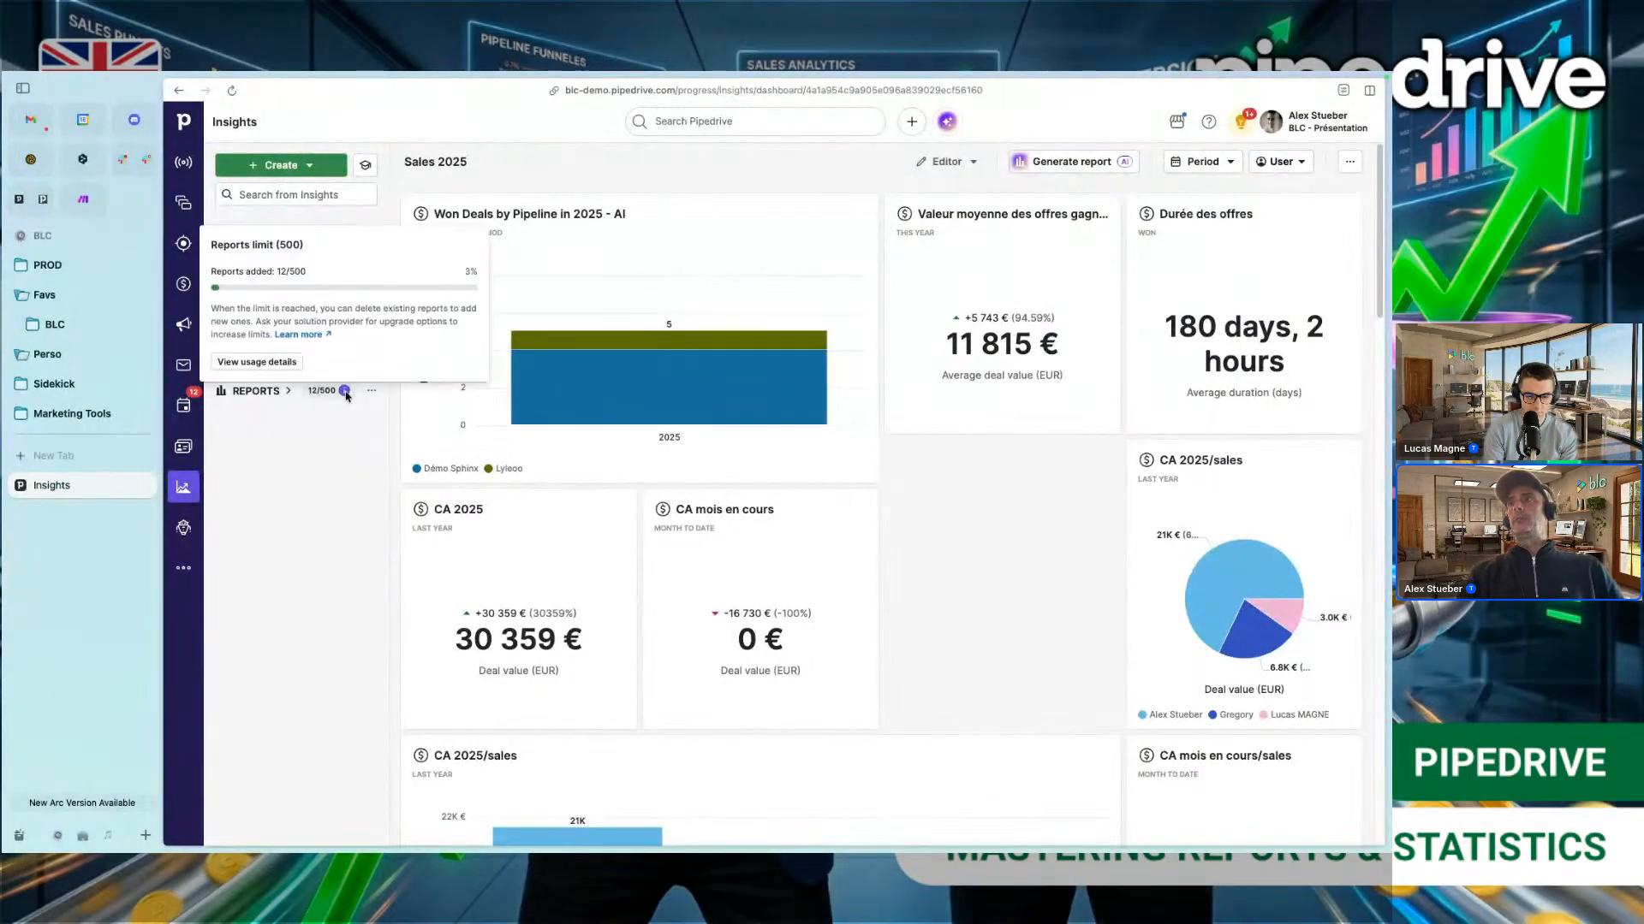
{"action": "mouse_move", "coordinate": [345, 392]}
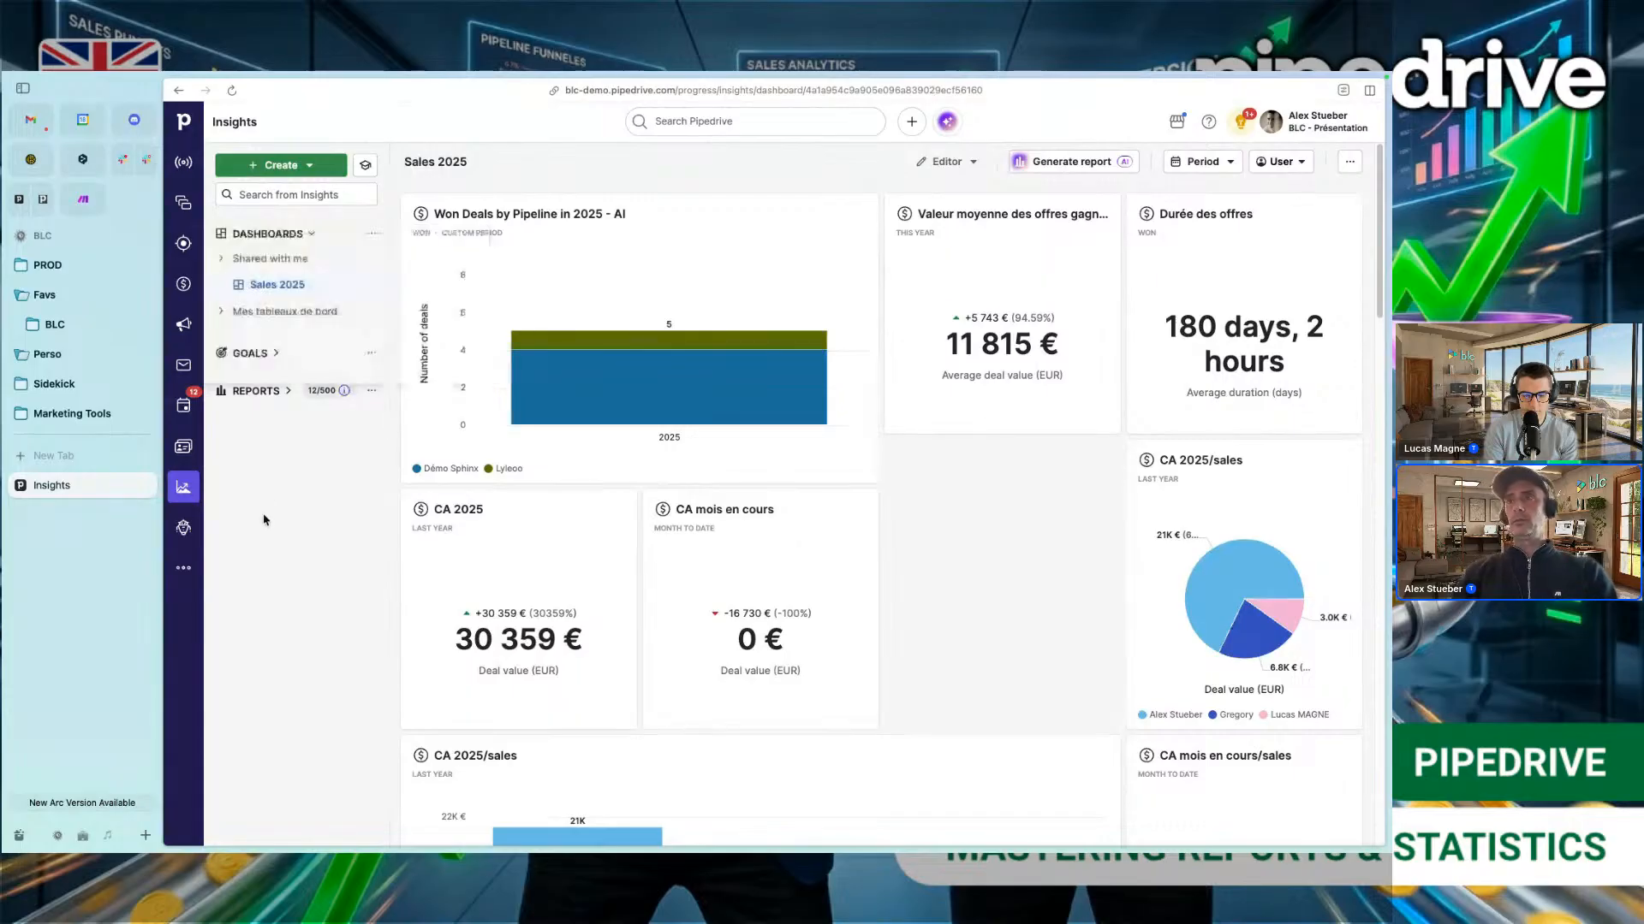
{"action": "left_click", "coordinate": [289, 393]}
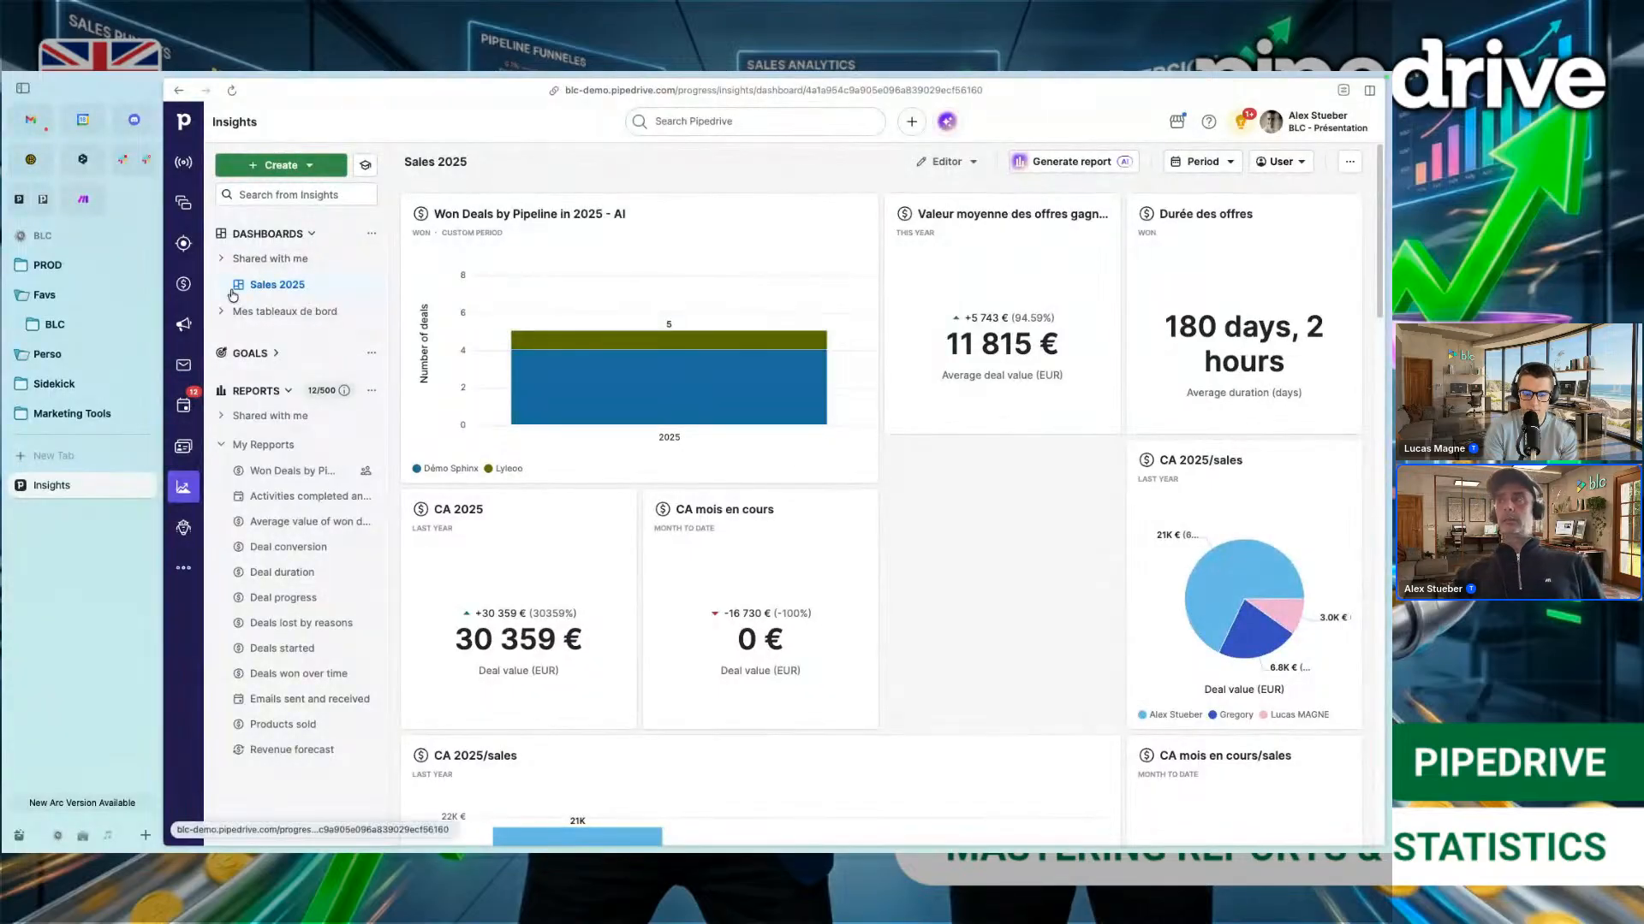
Step: Look through the Sales 2025 dashboard's charts and open the shared report Affaires perdues (€)
{"action": "mouse_move", "coordinate": [636, 402]}
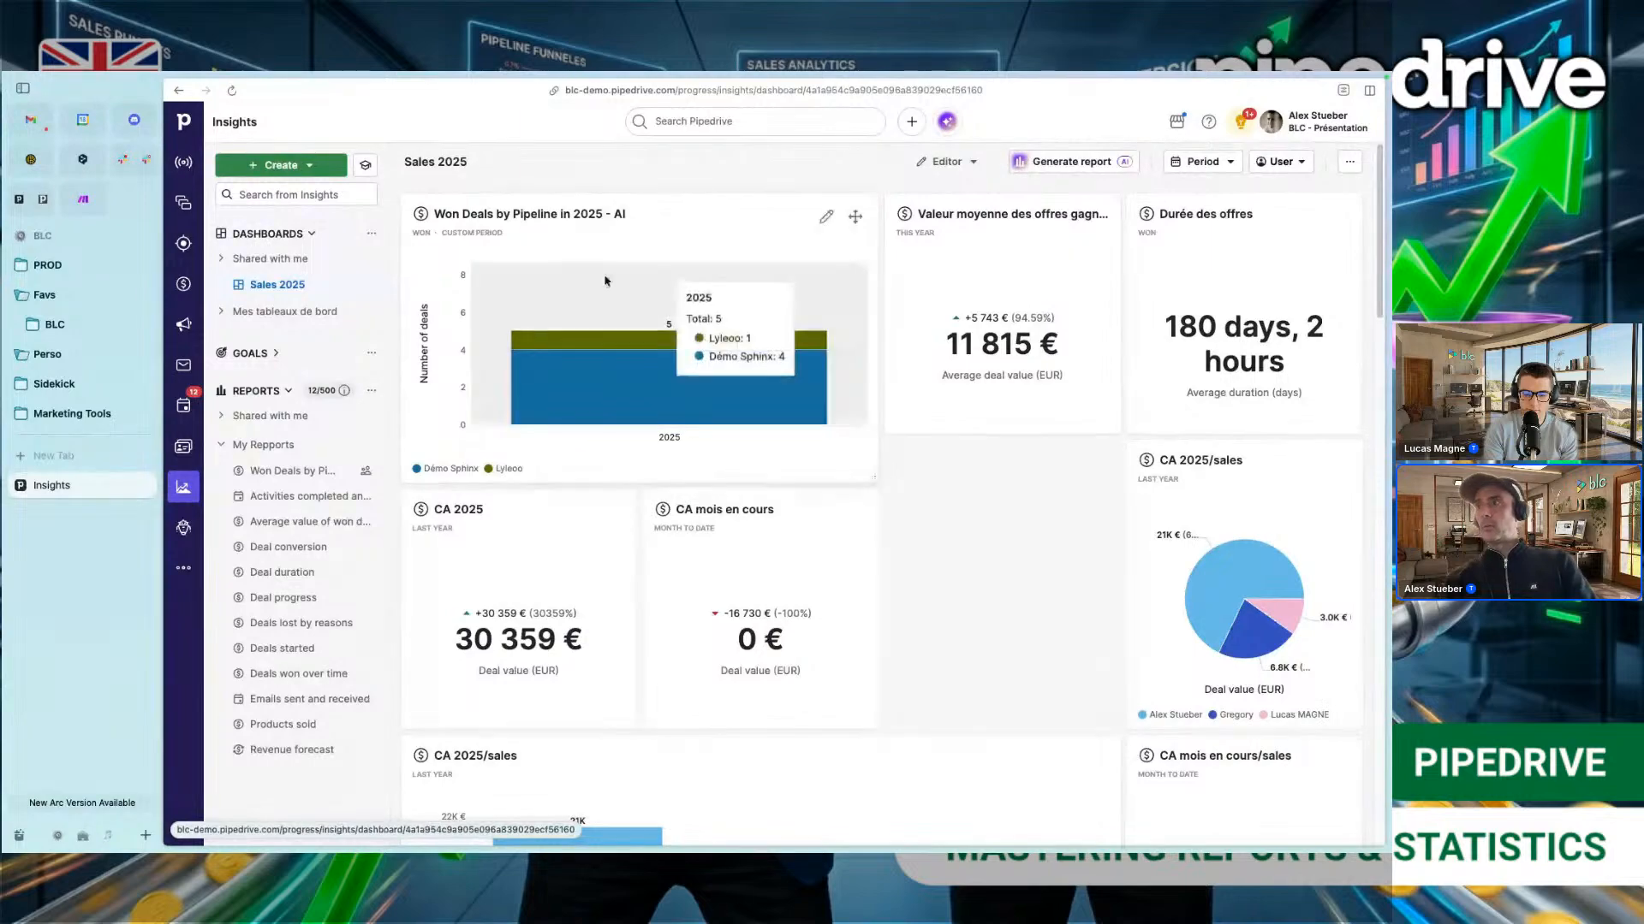
{"action": "scroll", "coordinate": [636, 402], "scroll_direction": "down", "scroll_amount": 9}
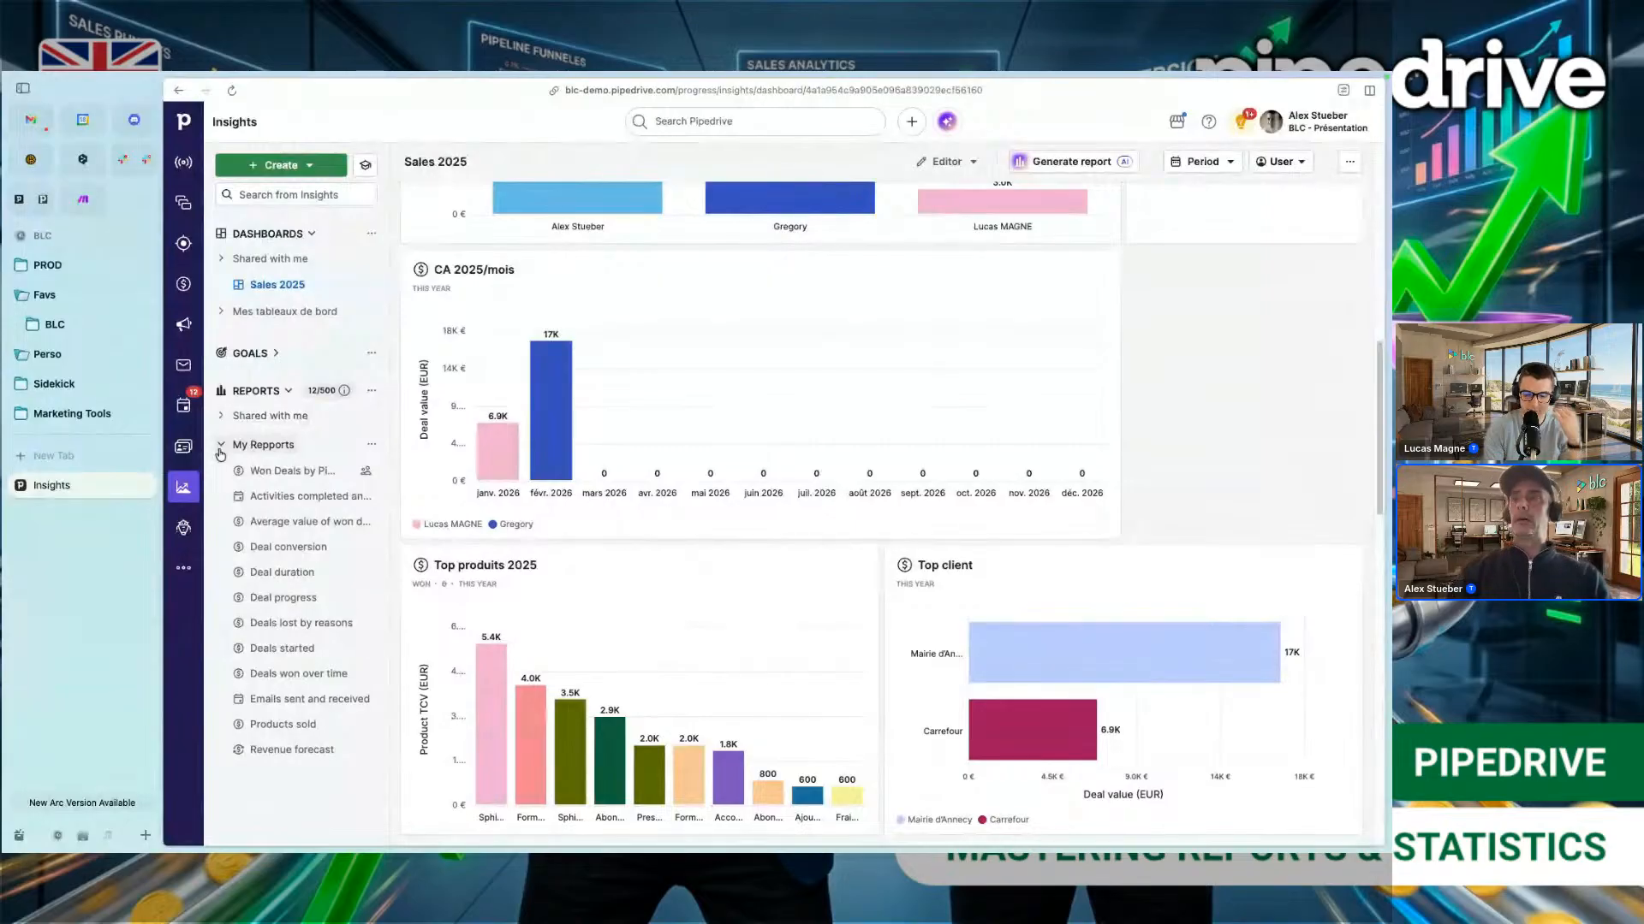
{"action": "left_click", "coordinate": [221, 418]}
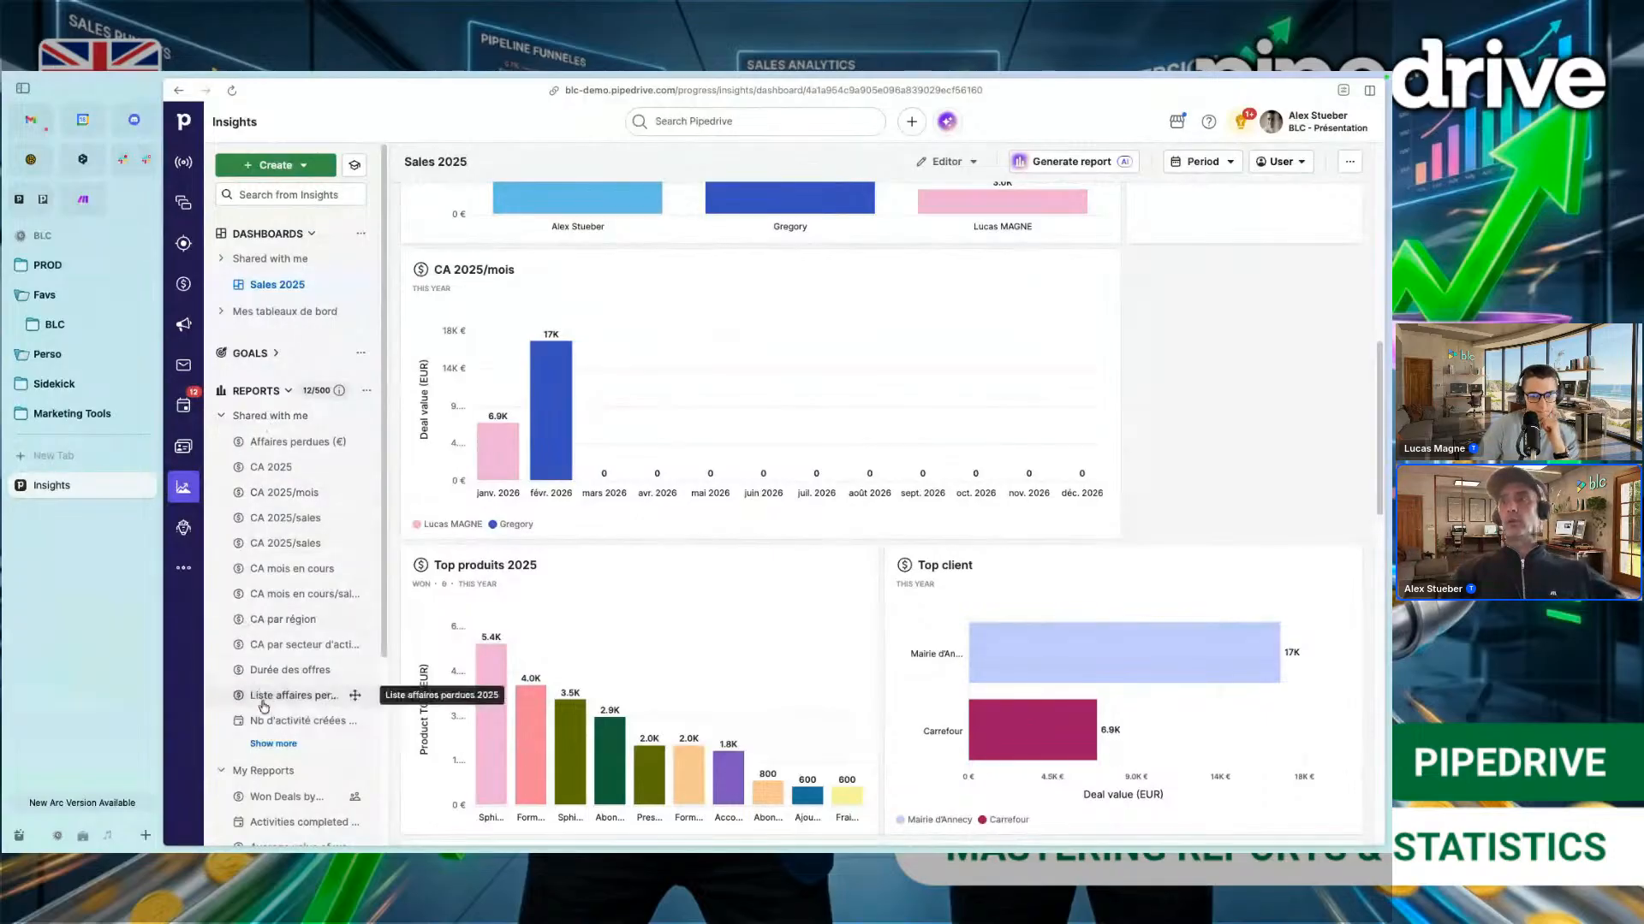
{"action": "left_click", "coordinate": [274, 448]}
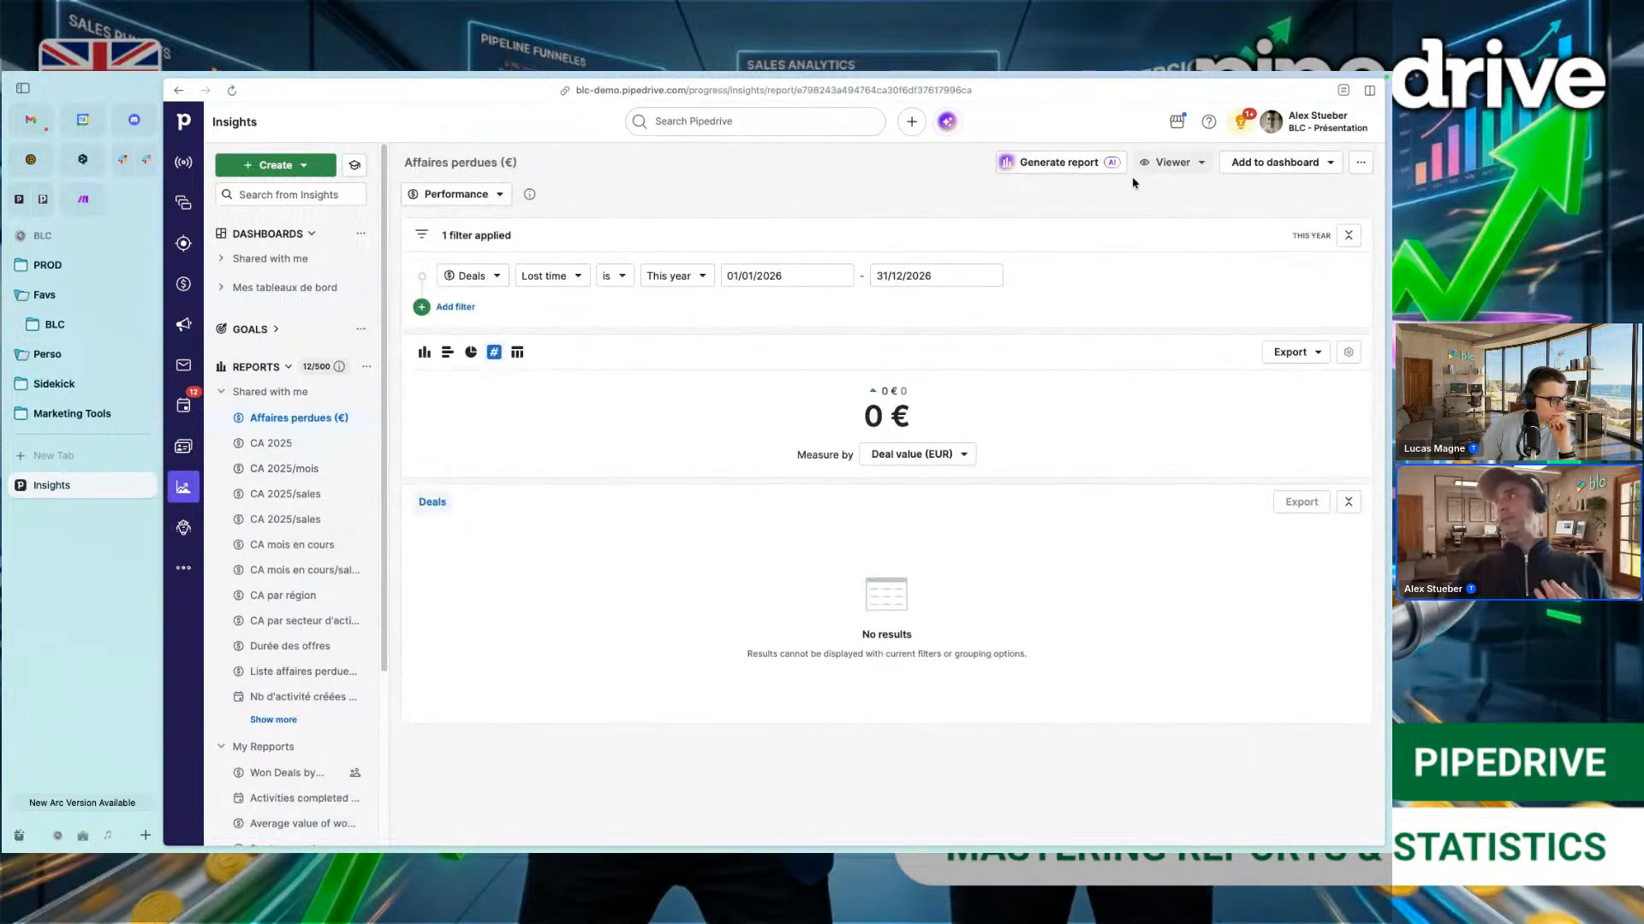
Step: Collapse the Shared with me reports folder and add a new reports folder named Sales Team AMEA SOUTH
{"action": "left_click", "coordinate": [1202, 171]}
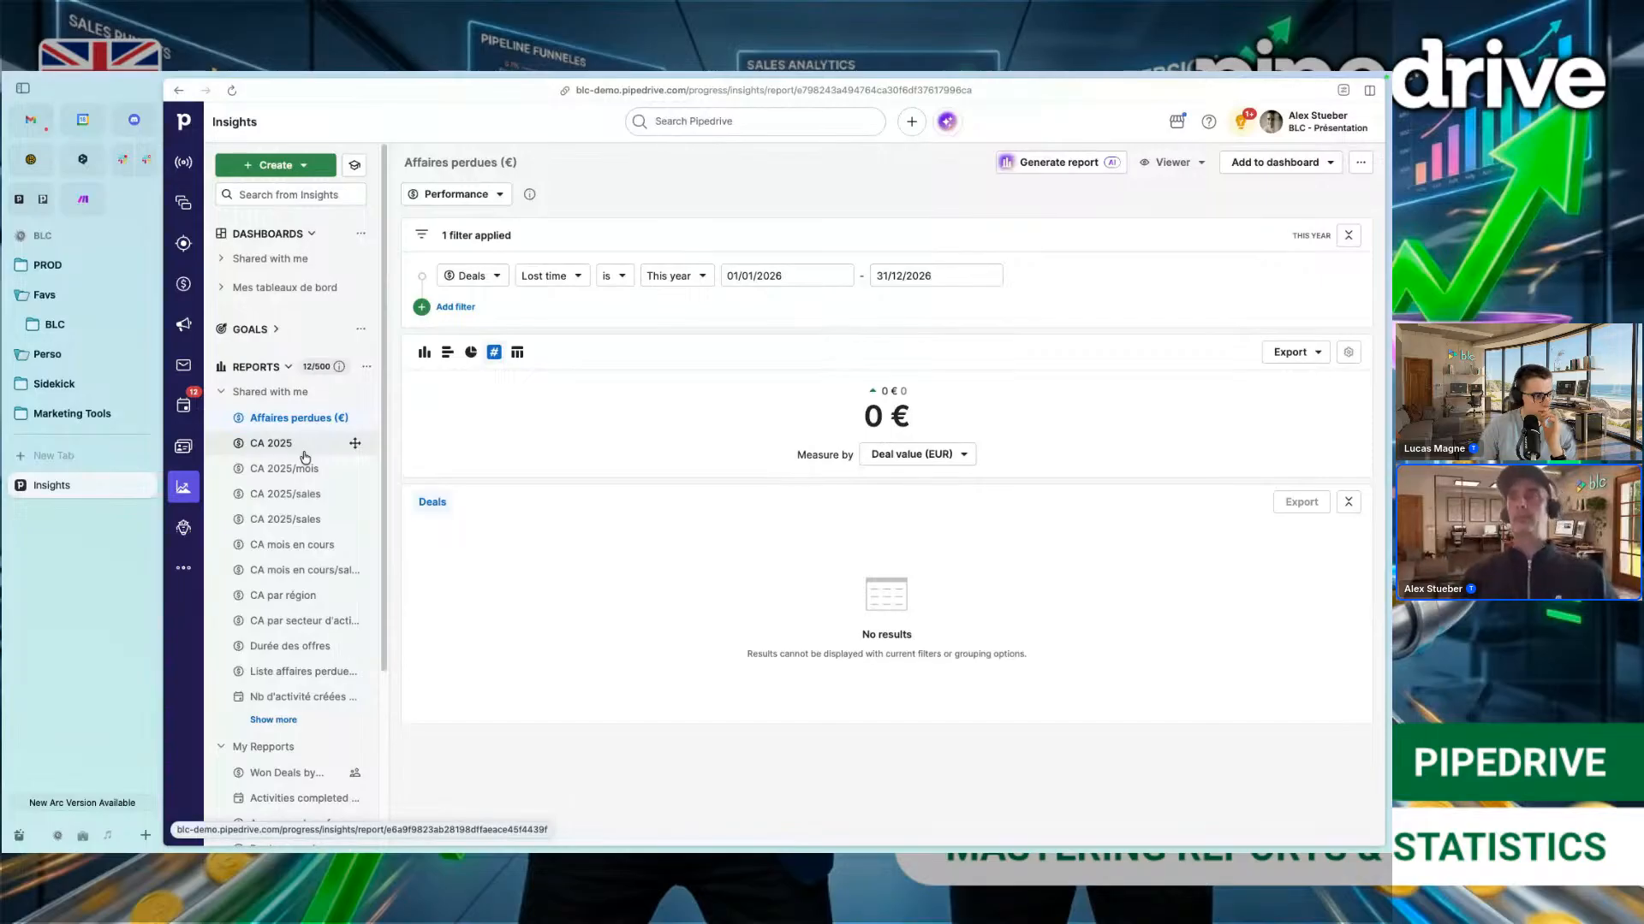
{"action": "left_click", "coordinate": [222, 399]}
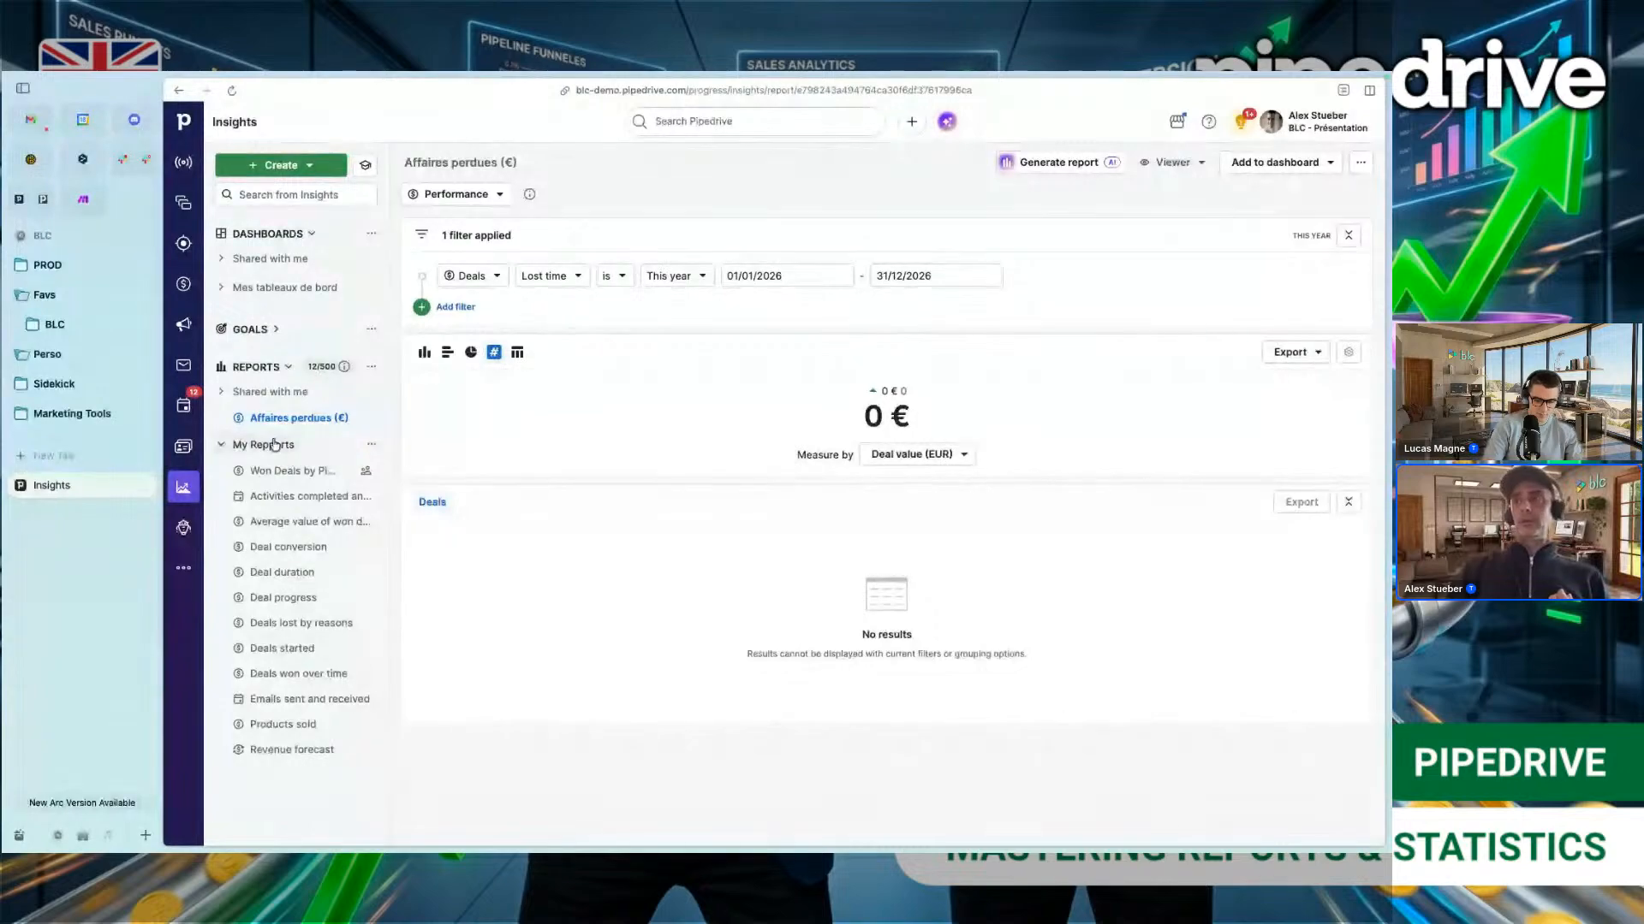
{"action": "left_click", "coordinate": [371, 445]}
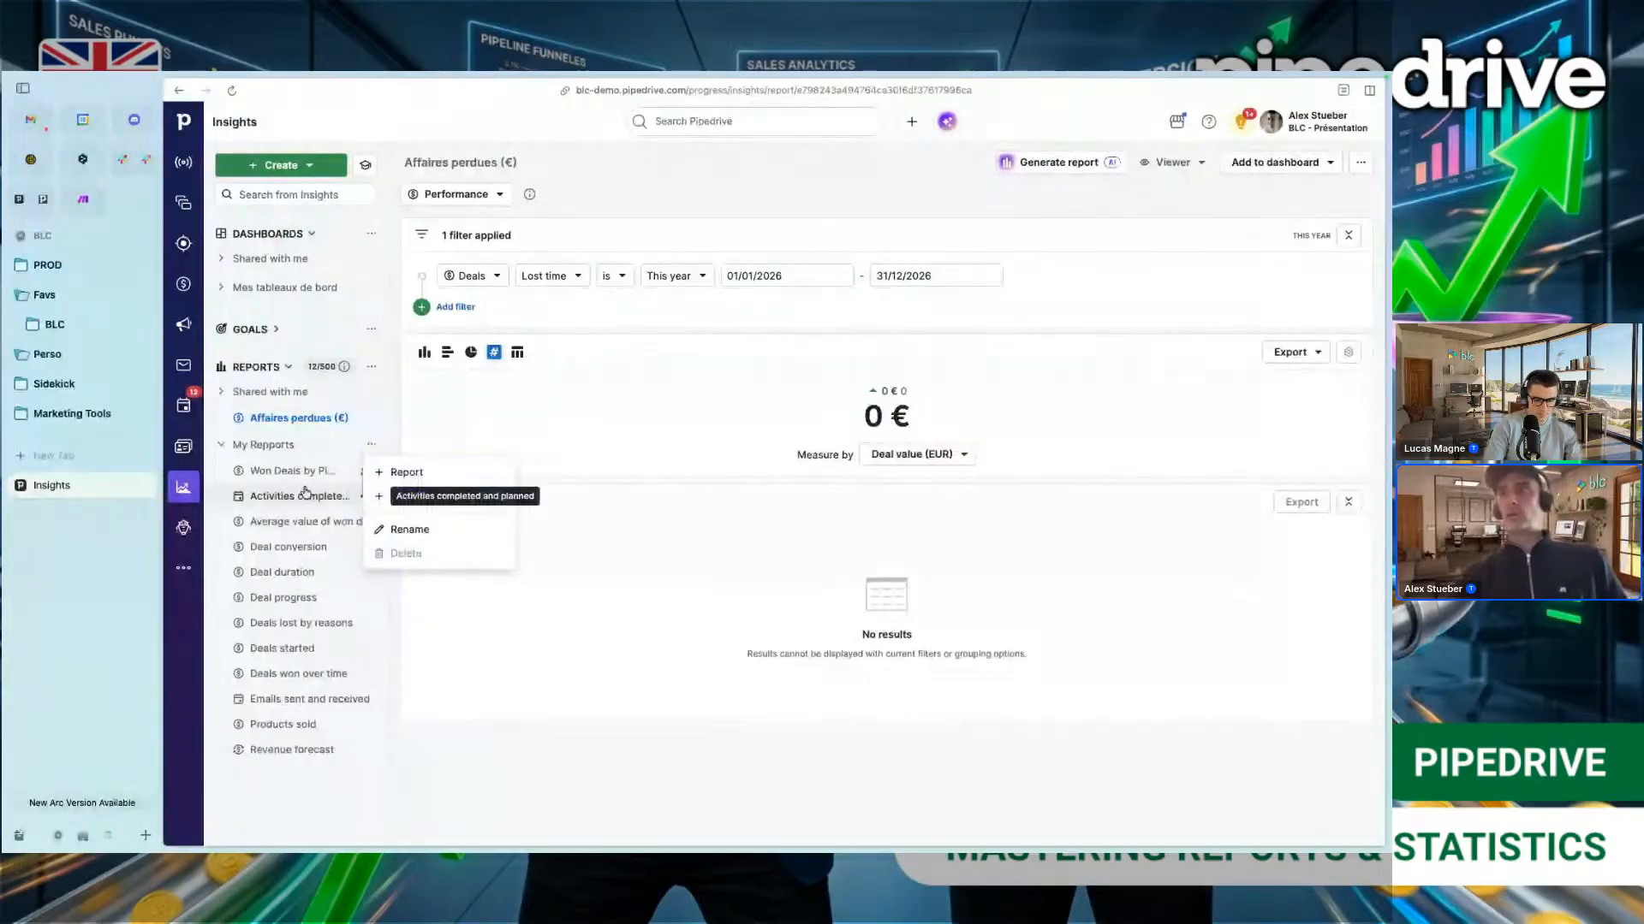
{"action": "left_click", "coordinate": [399, 498]}
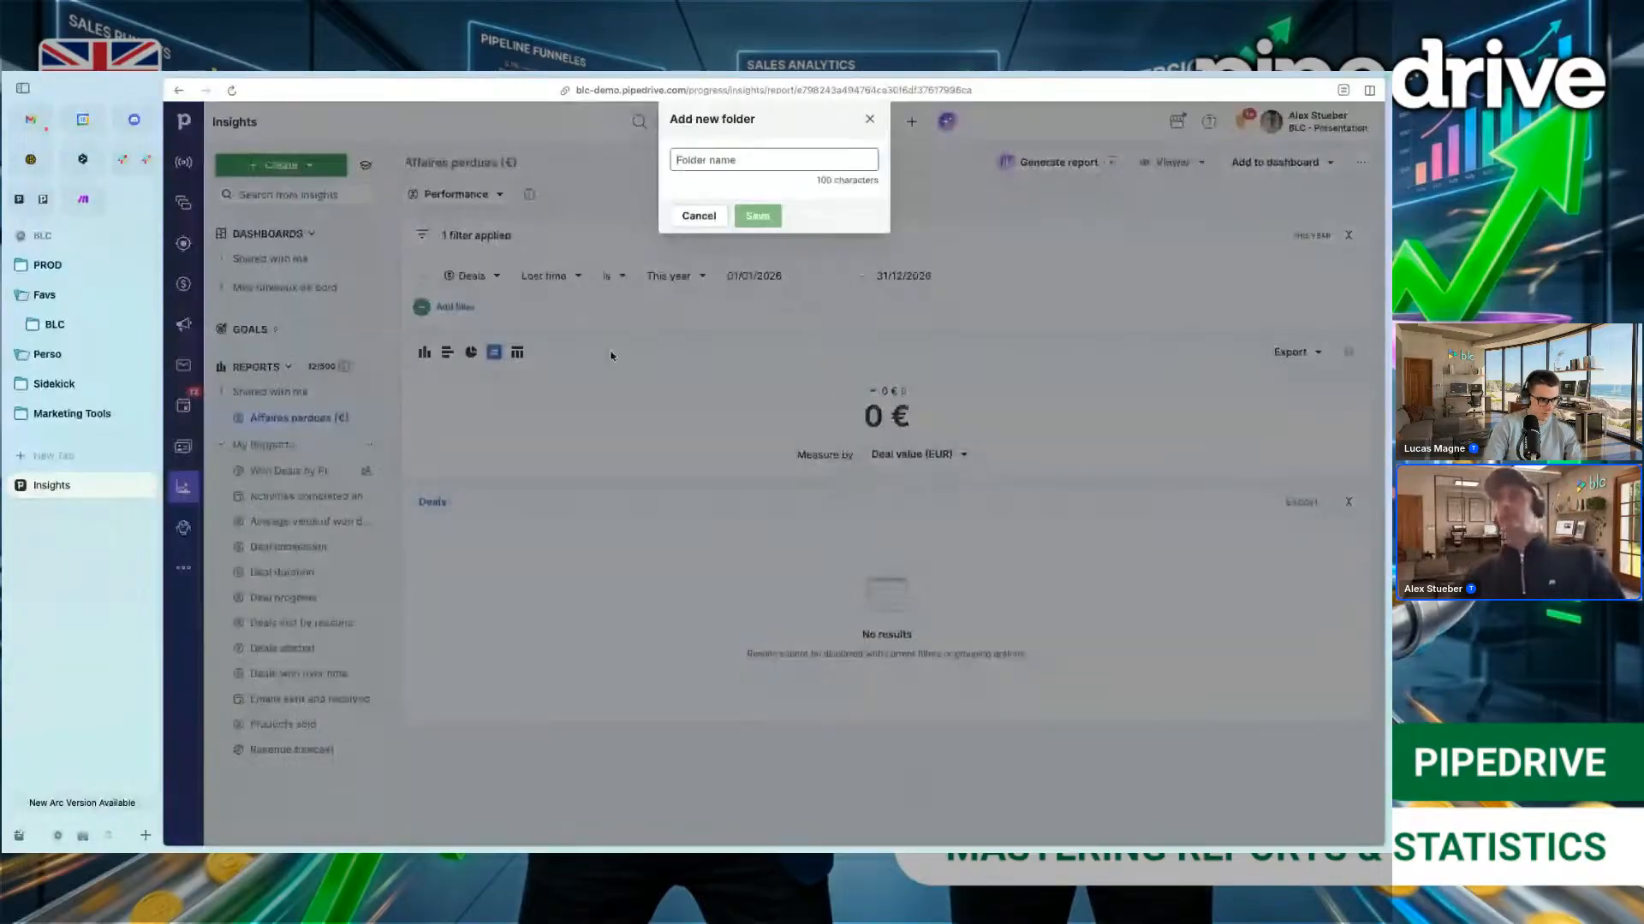
{"action": "type", "text": "Sales Team "}
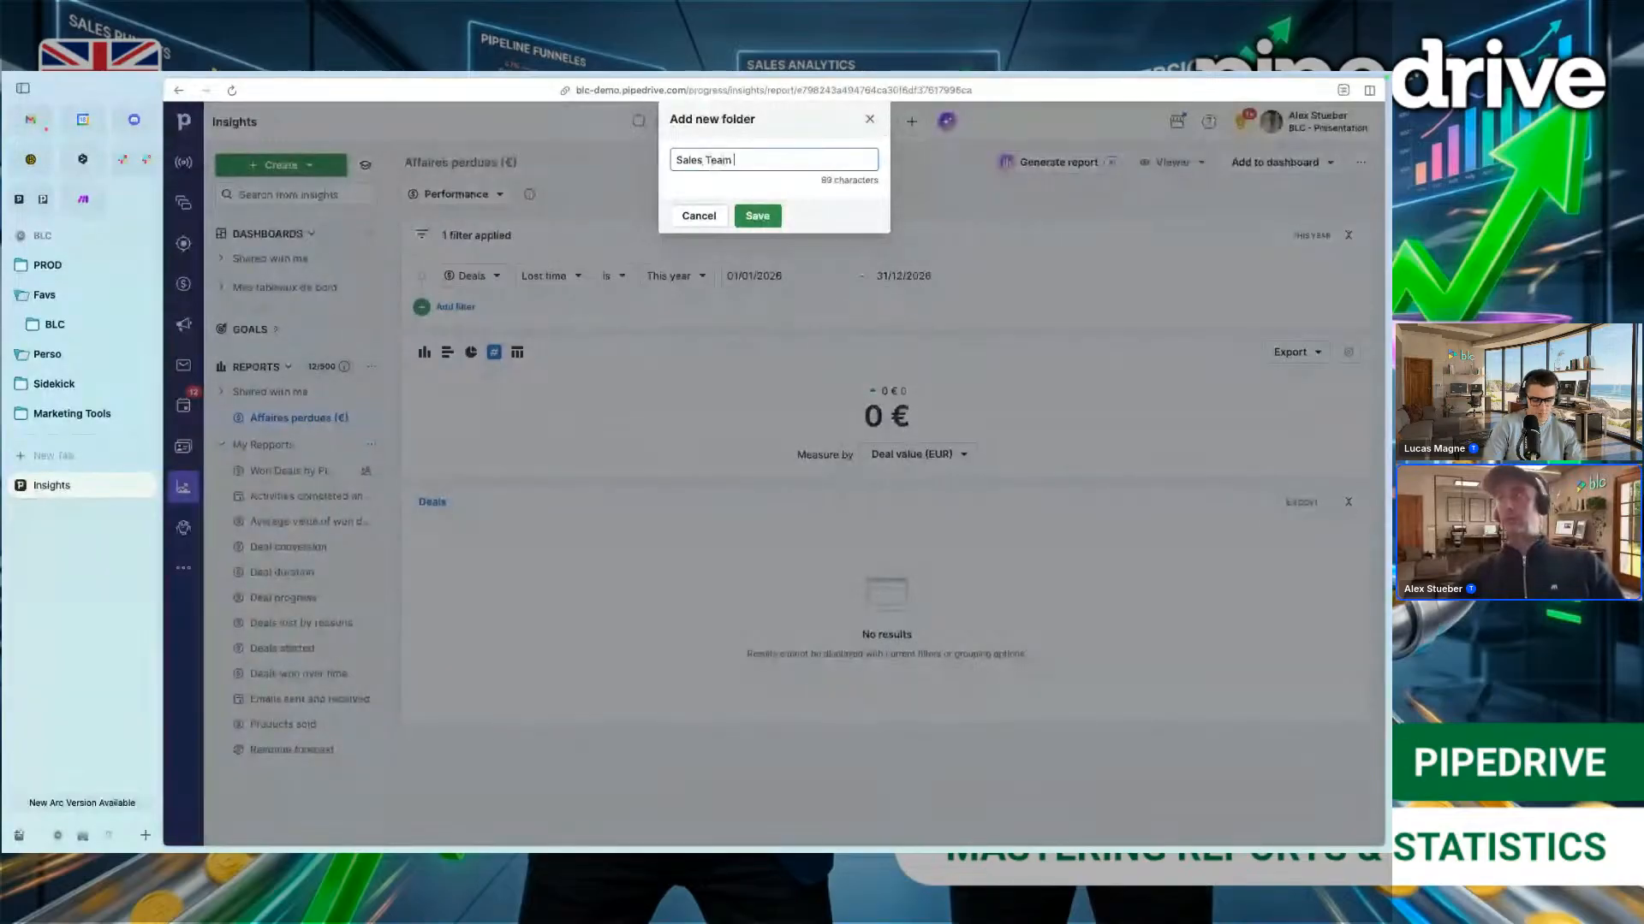
{"action": "type", "text": "AMEA SOUTH"}
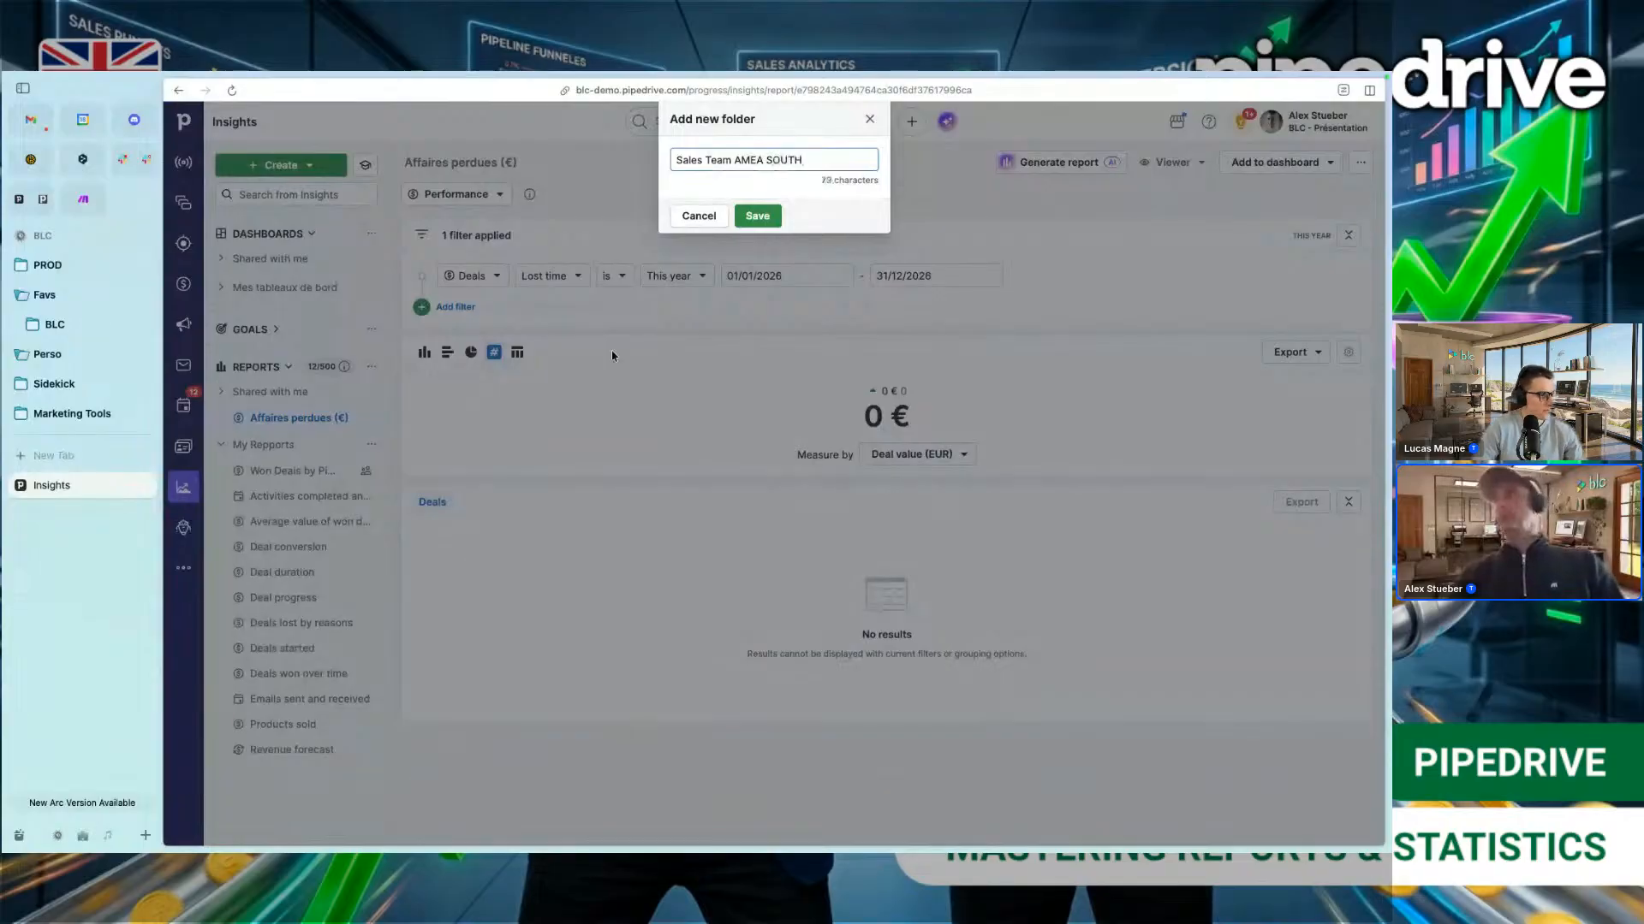
{"action": "left_click", "coordinate": [757, 216]}
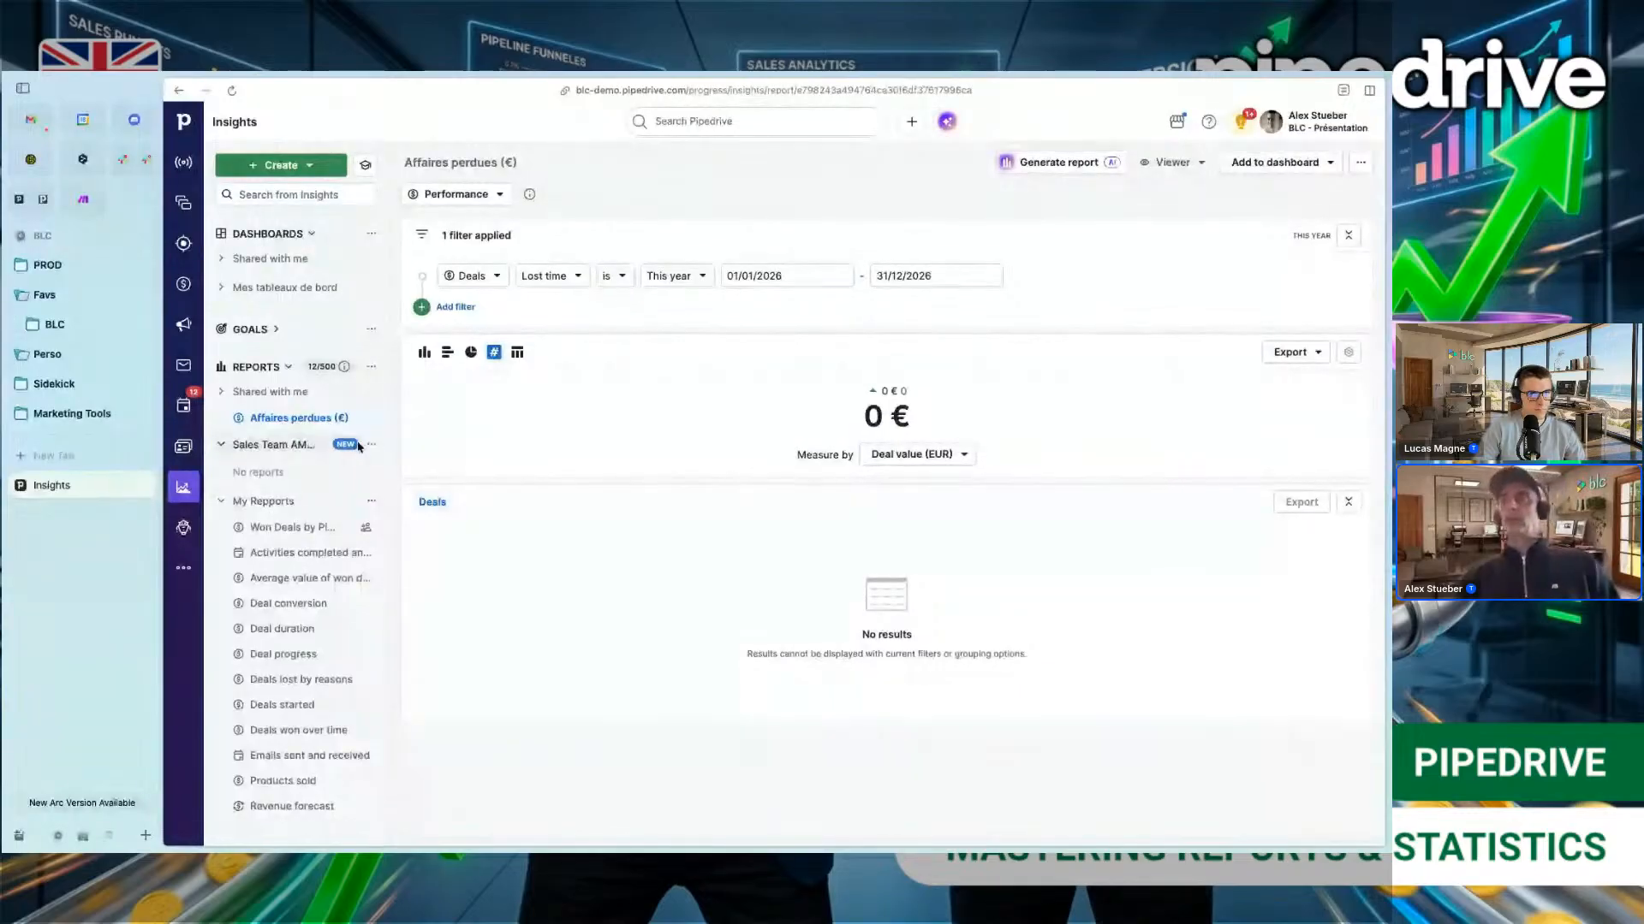
Step: Move the reports Won Deals by Pipeline in 2025 - AI and Activities completed and planned into the Sales Team AMEA SOUTH folder
{"action": "left_click", "coordinate": [372, 366]}
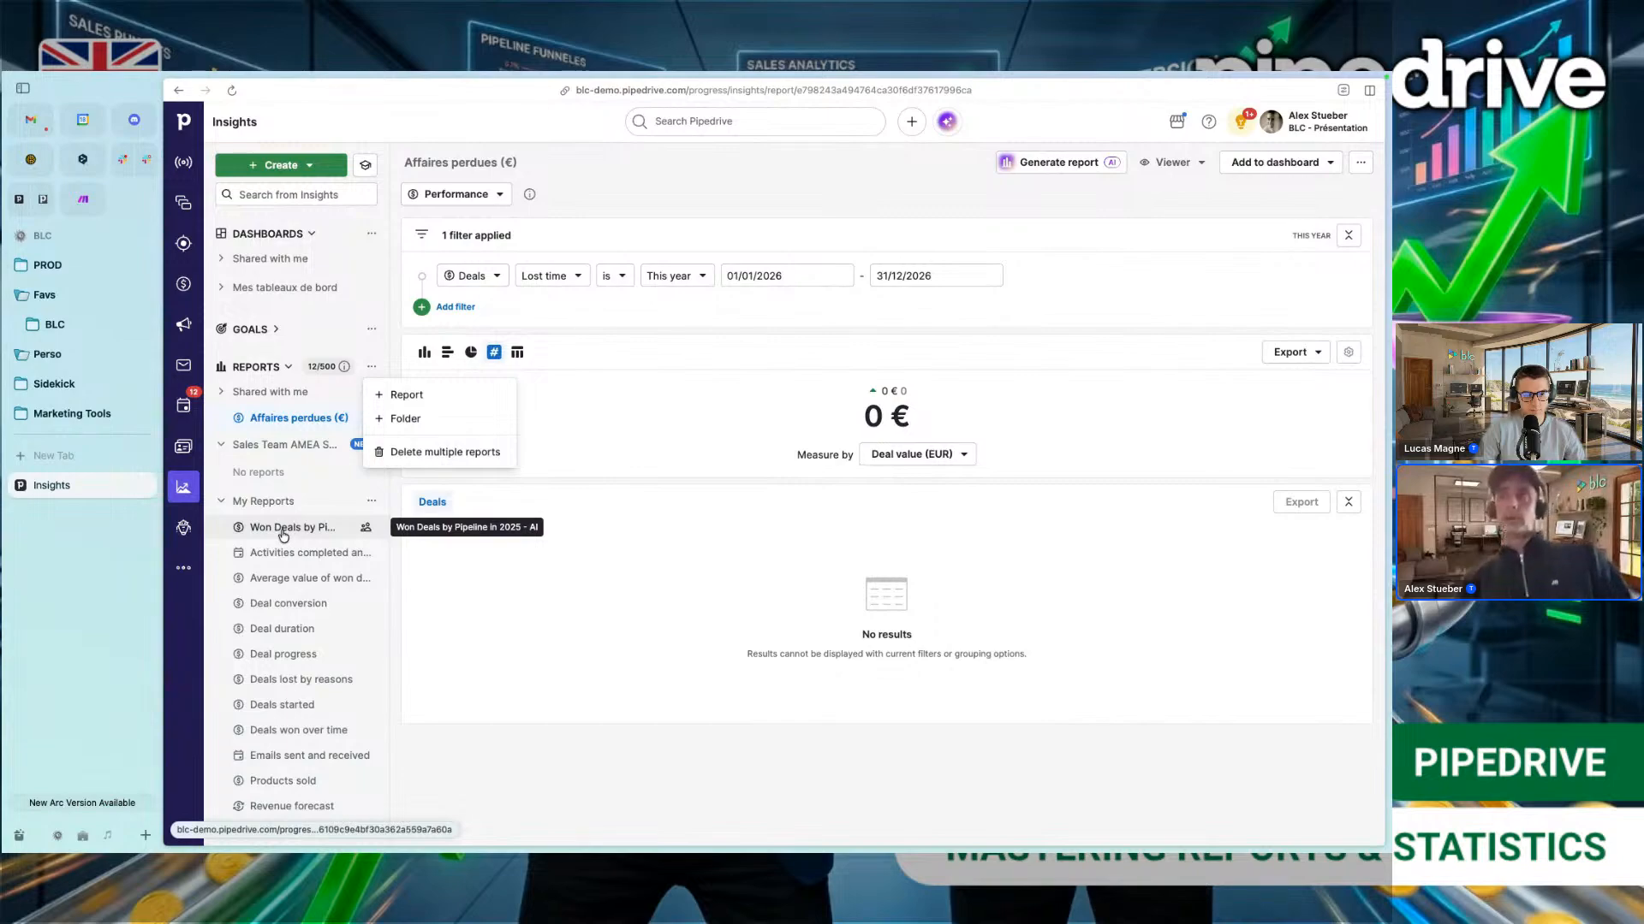
{"action": "left_click_drag", "start_coordinate": [283, 534], "coordinate": [296, 460]}
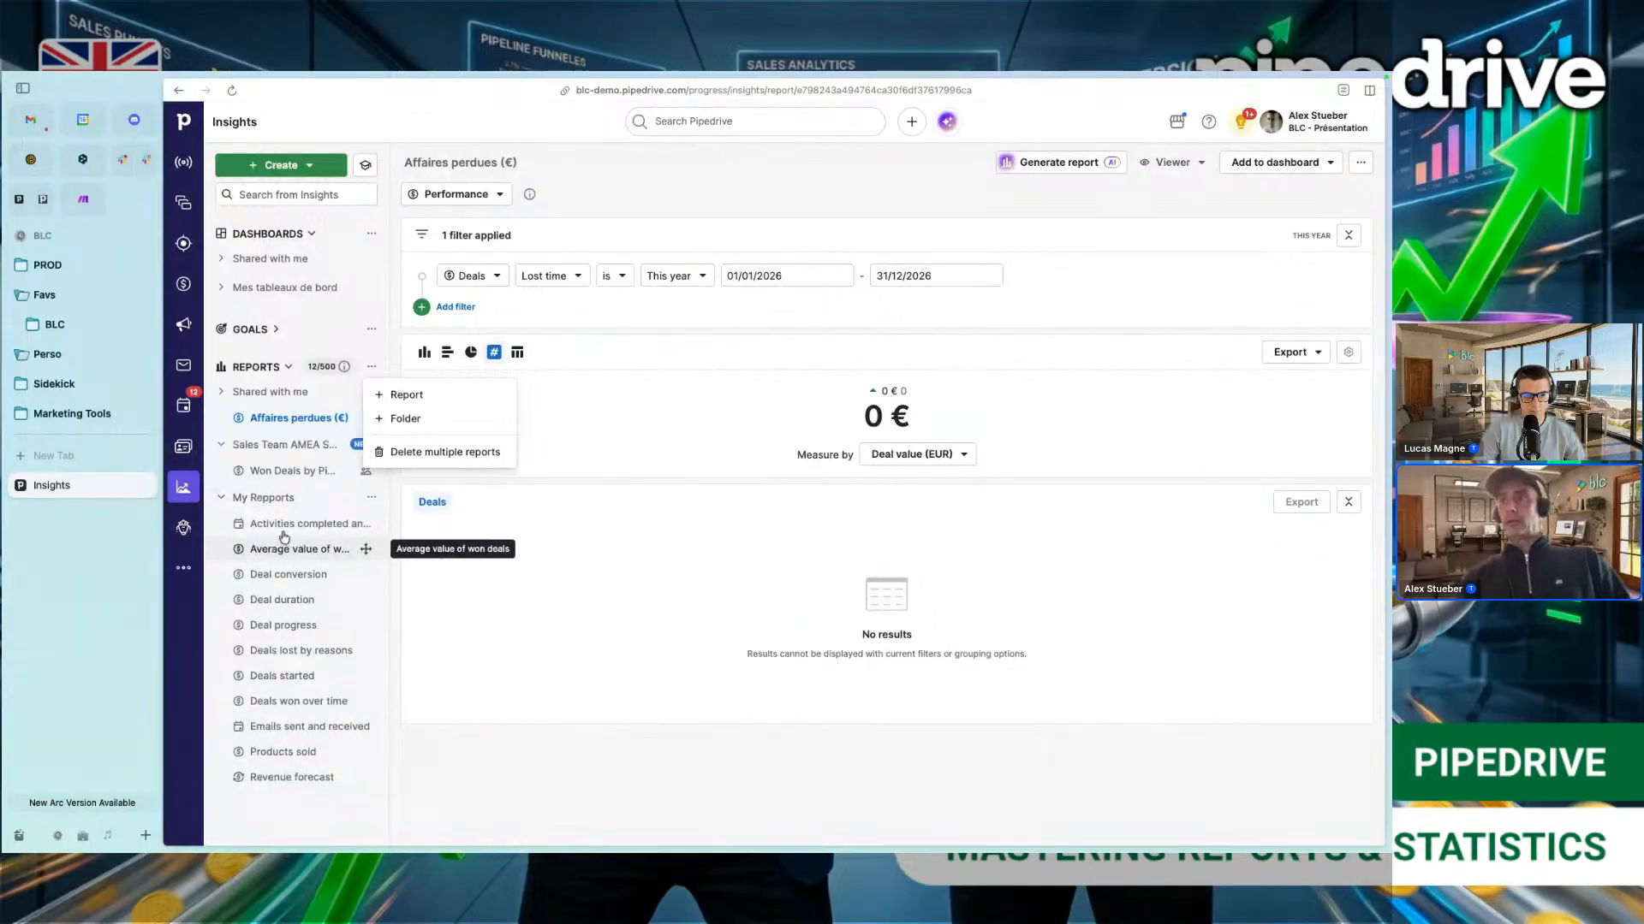
{"action": "left_click_drag", "start_coordinate": [274, 527], "coordinate": [282, 470]}
Step: Collapse and re-expand the Sales Team AMEA SOUTH and My Repports folders to check how the reports are organized
{"action": "left_click", "coordinate": [221, 447]}
{"action": "left_click", "coordinate": [221, 446]}
{"action": "left_click", "coordinate": [221, 523]}
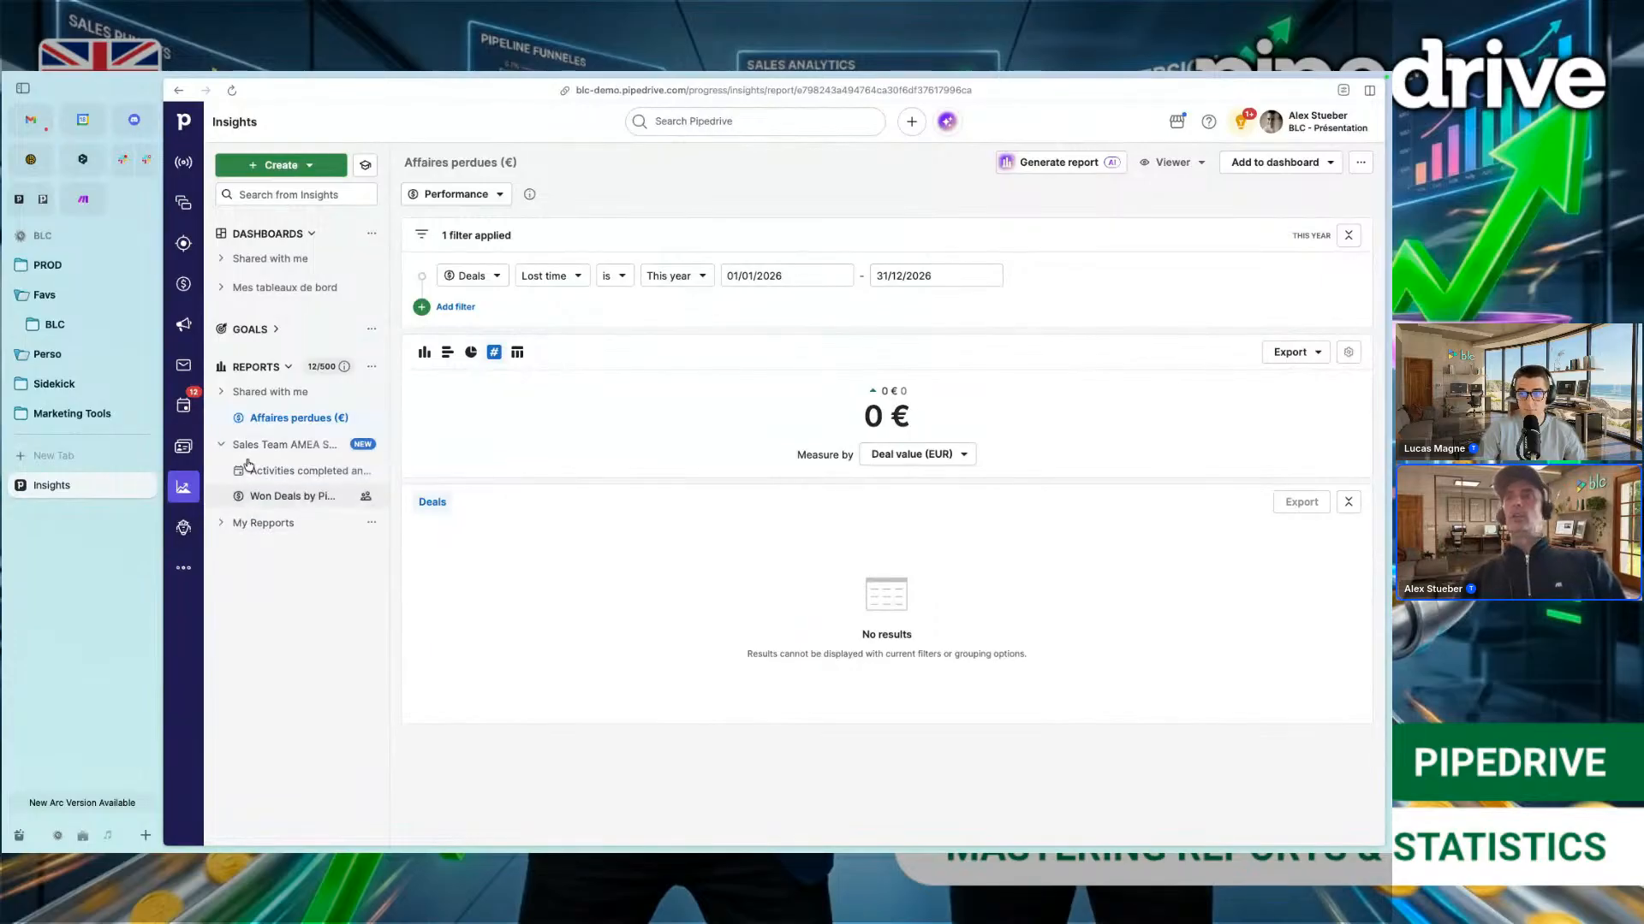
{"action": "left_click", "coordinate": [221, 445]}
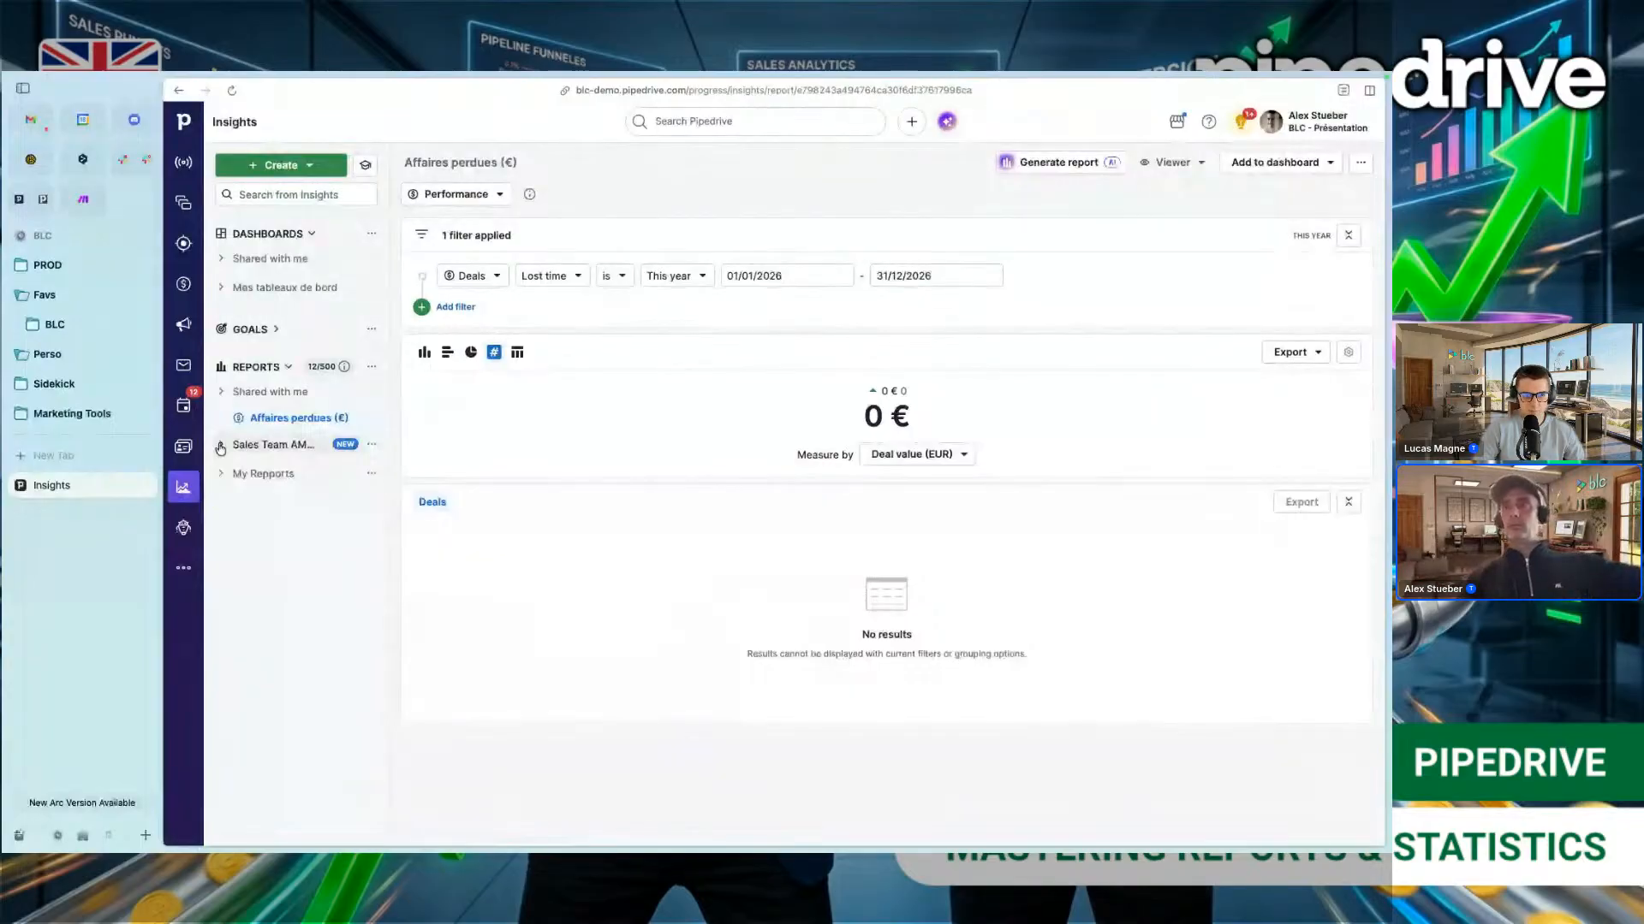
{"action": "left_click", "coordinate": [220, 446]}
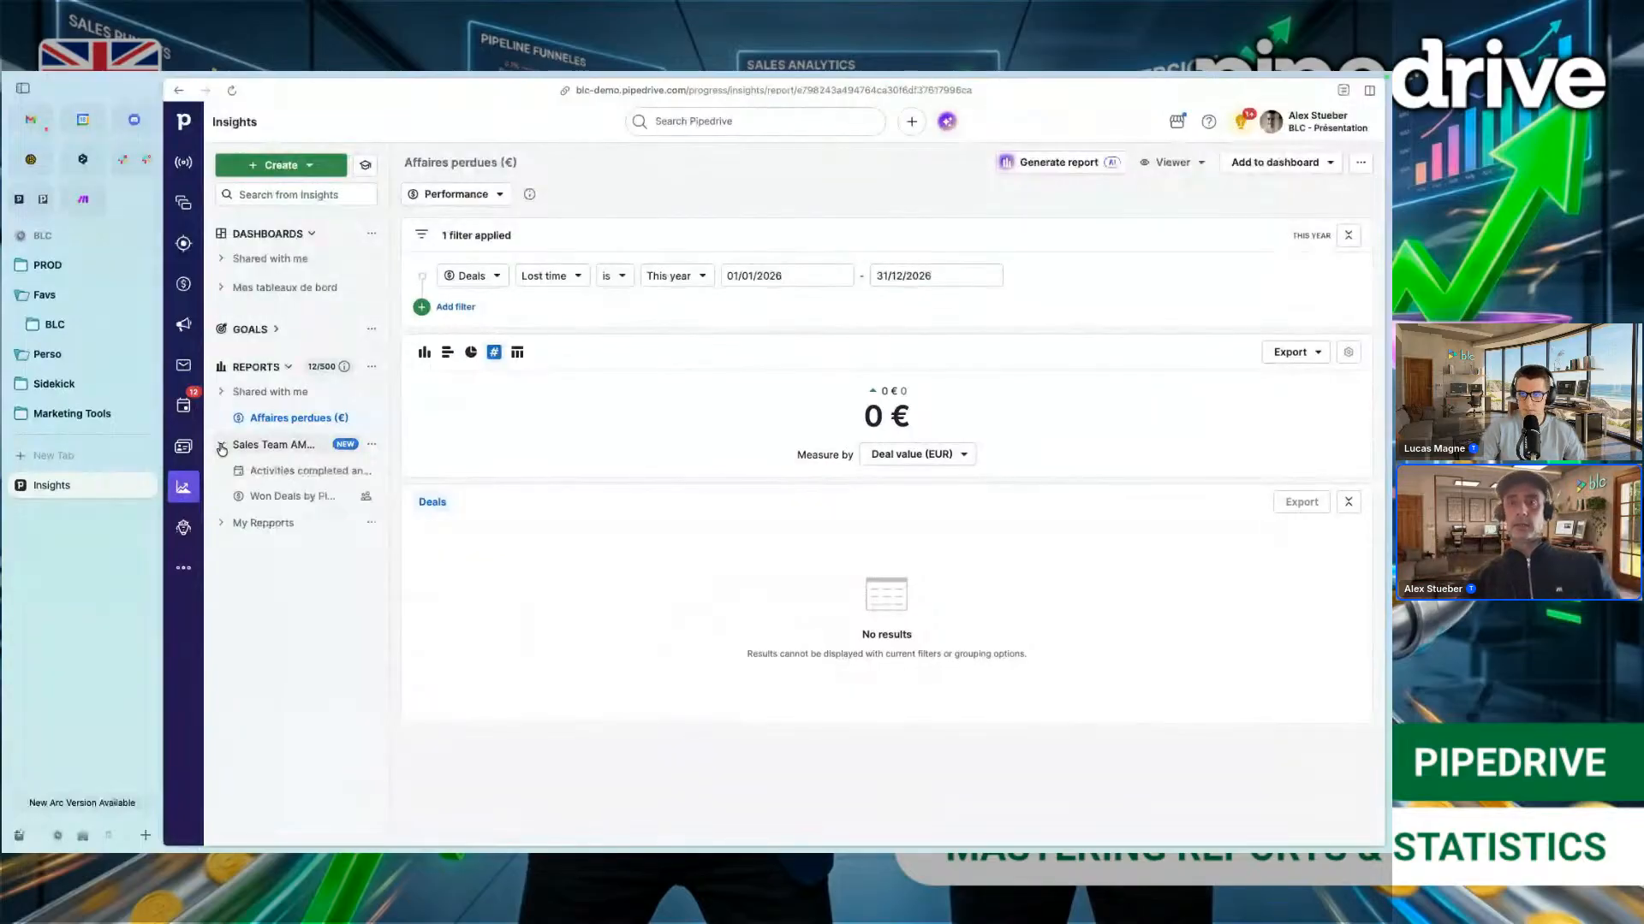
{"action": "left_click", "coordinate": [222, 525]}
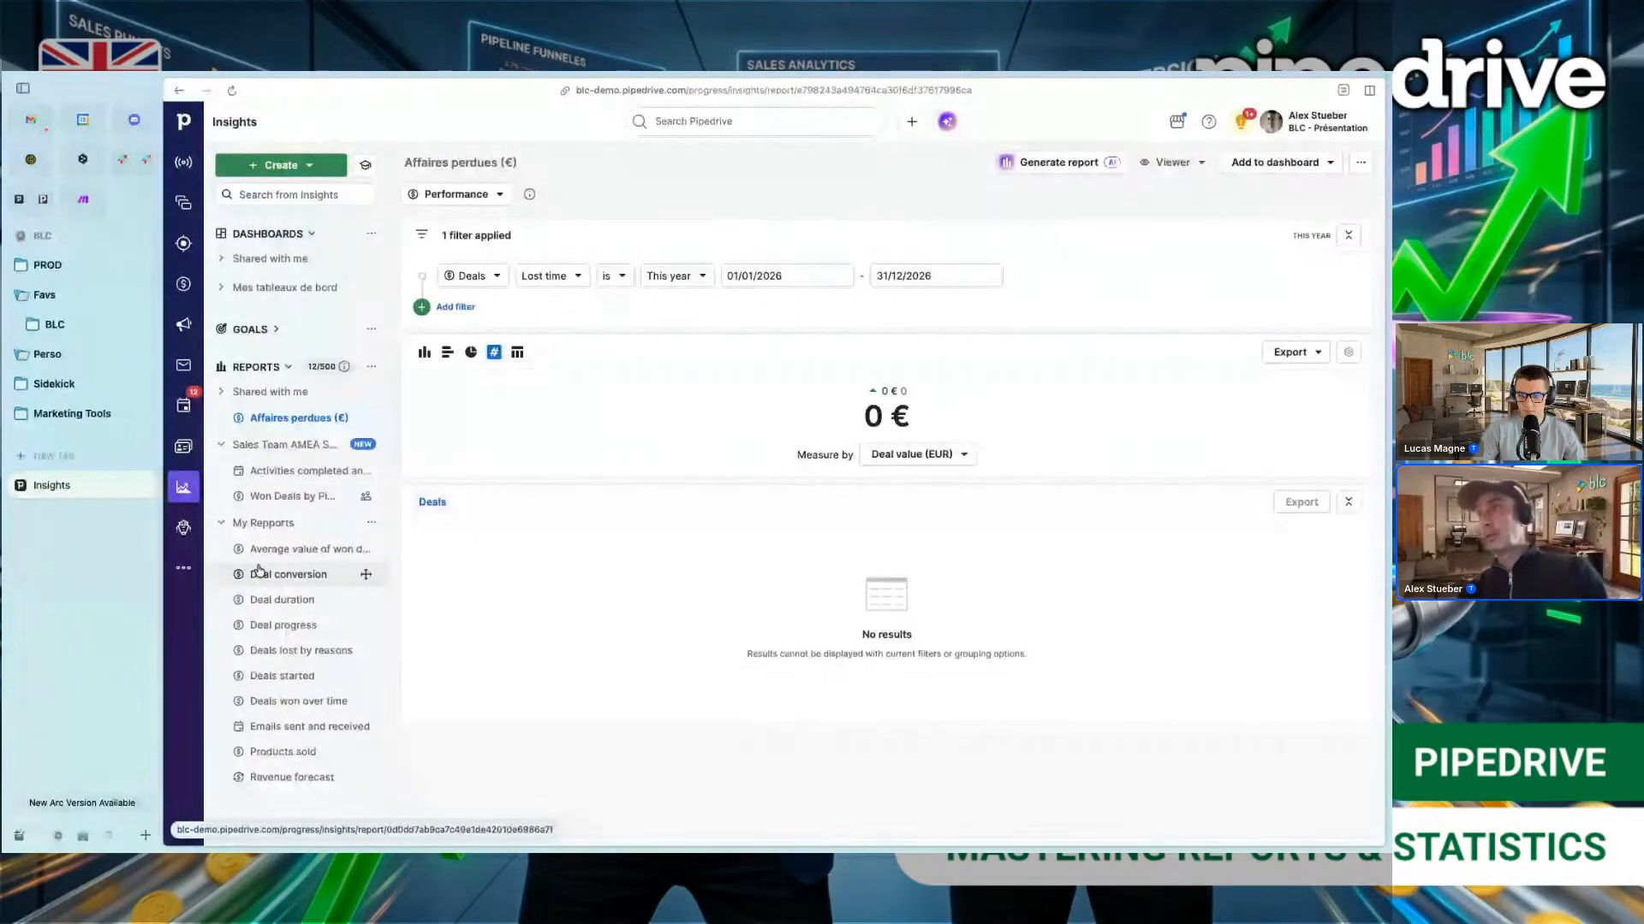
Step: Open the Enord deal in the Premier contact Opticien stage of the Lyleoo pipeline and review its summary and detail fields
{"action": "left_click", "coordinate": [183, 284]}
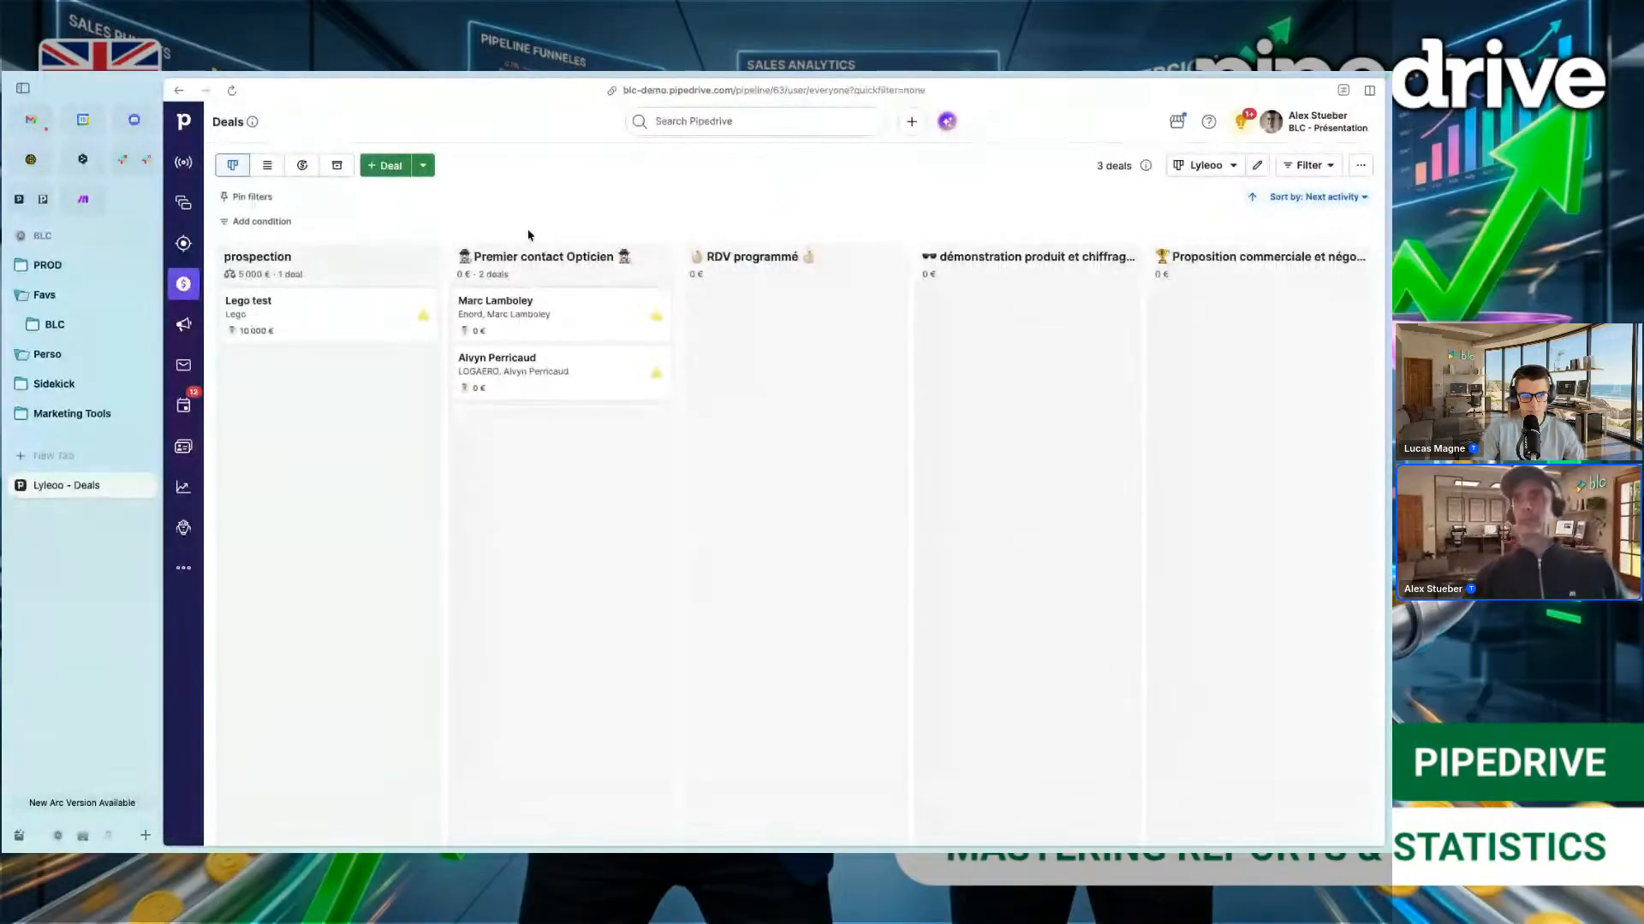
{"action": "left_click", "coordinate": [532, 318]}
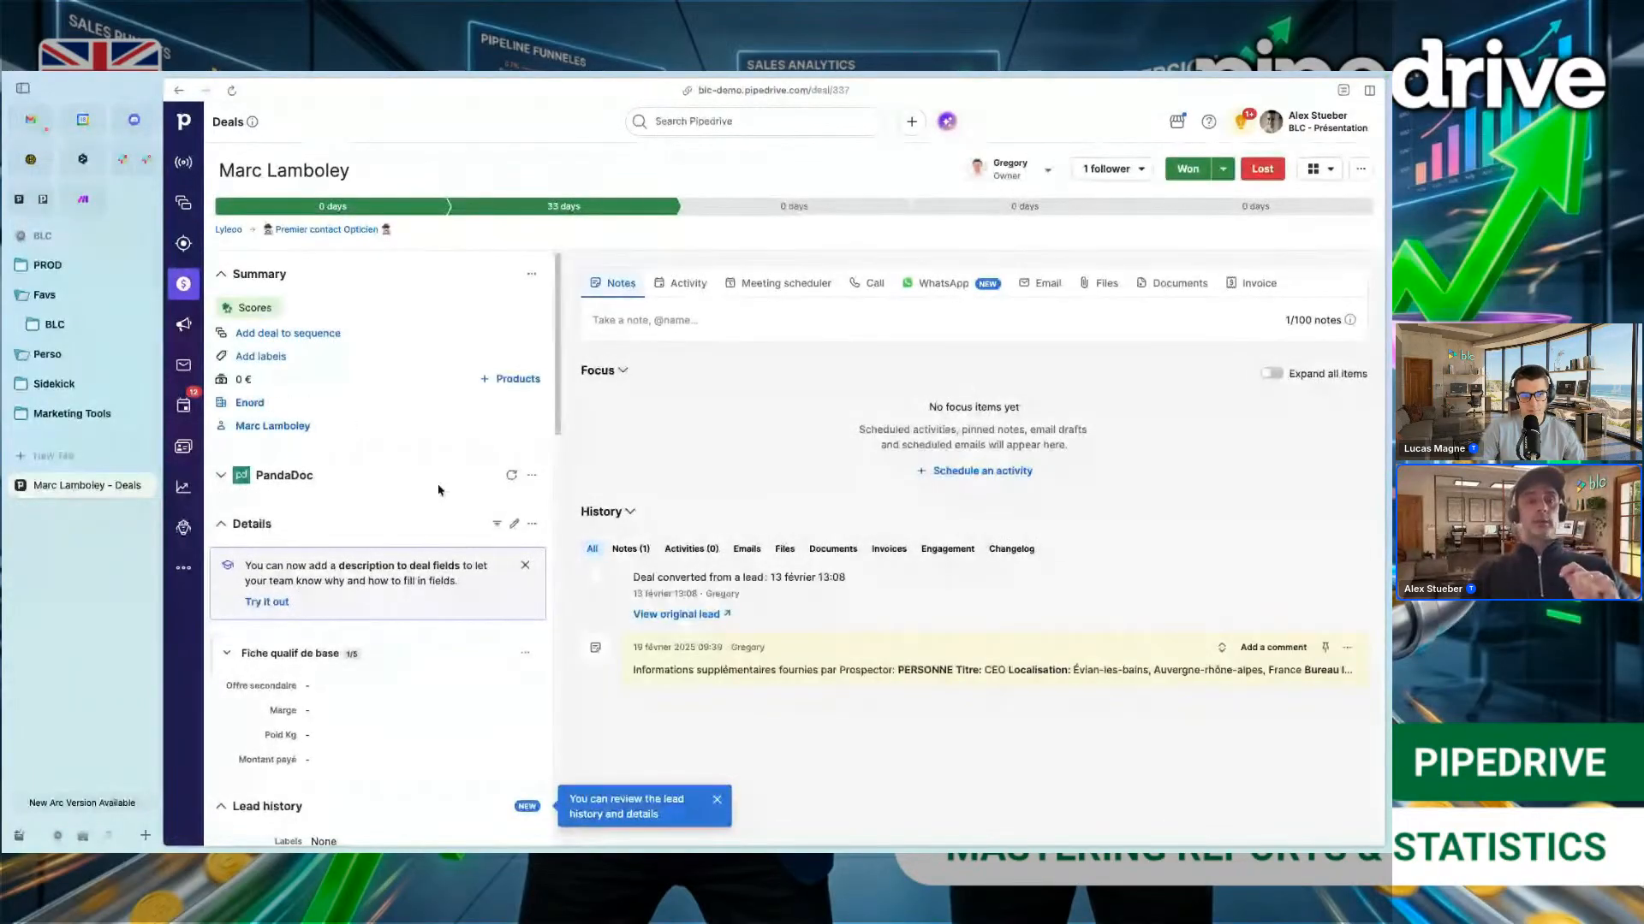
{"action": "scroll", "coordinate": [425, 548], "scroll_direction": "down", "scroll_amount": 2}
{"action": "scroll", "coordinate": [424, 561], "scroll_direction": "down", "scroll_amount": 1}
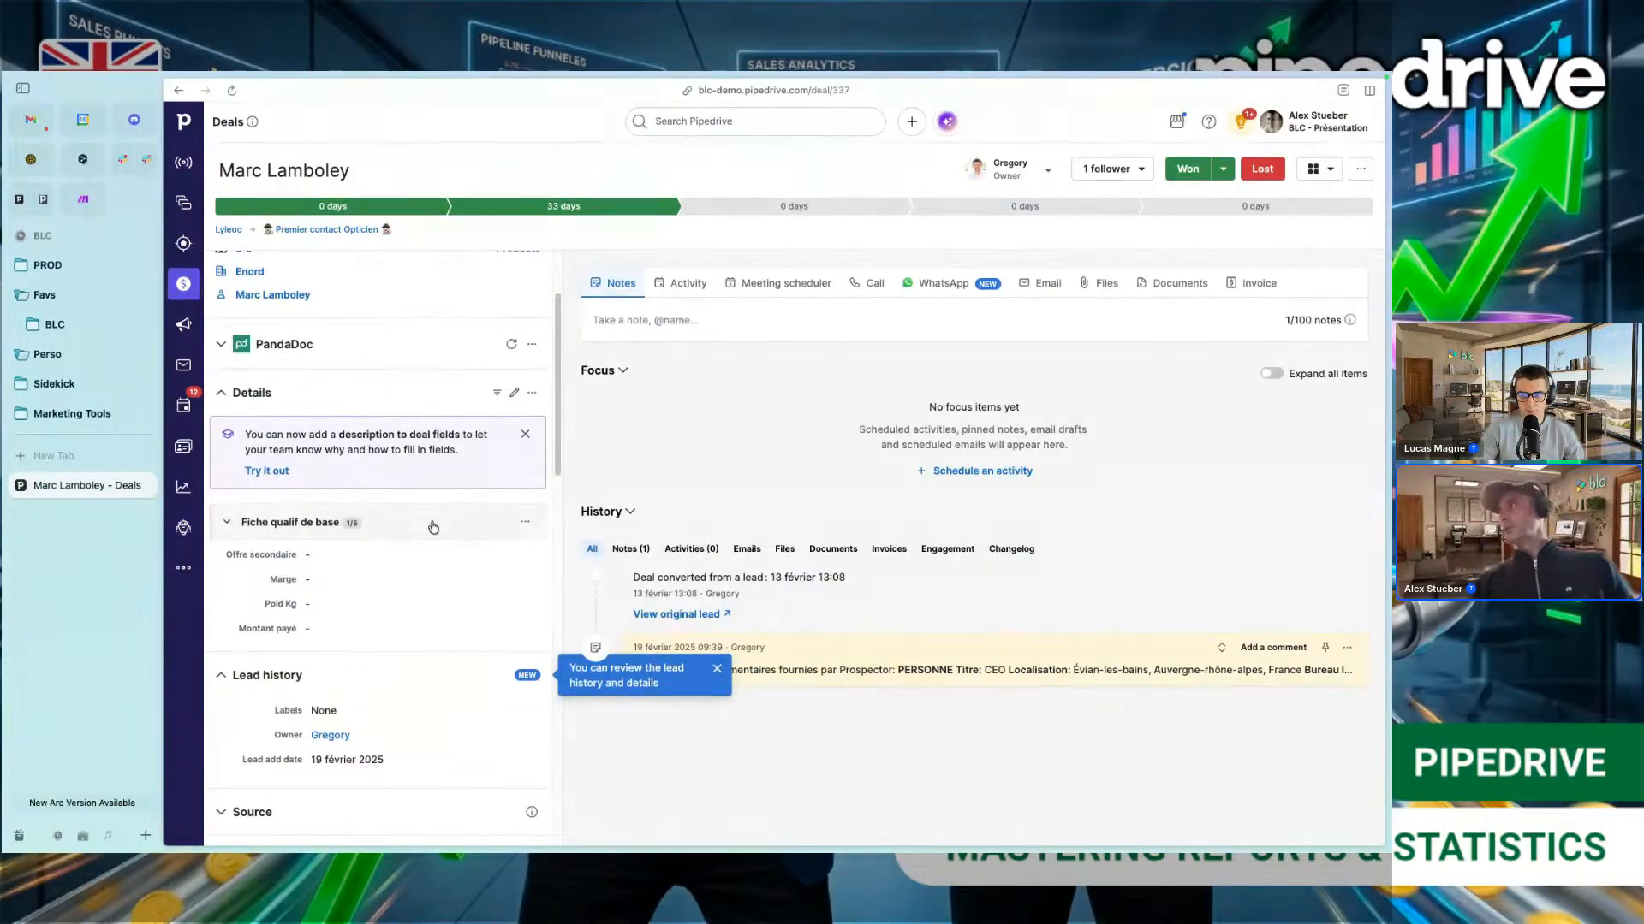
Step: Open the BLC - ENG DEMO company in a separate browser tab, and return to the deal with the company list closed
{"action": "left_click", "coordinate": [1316, 121]}
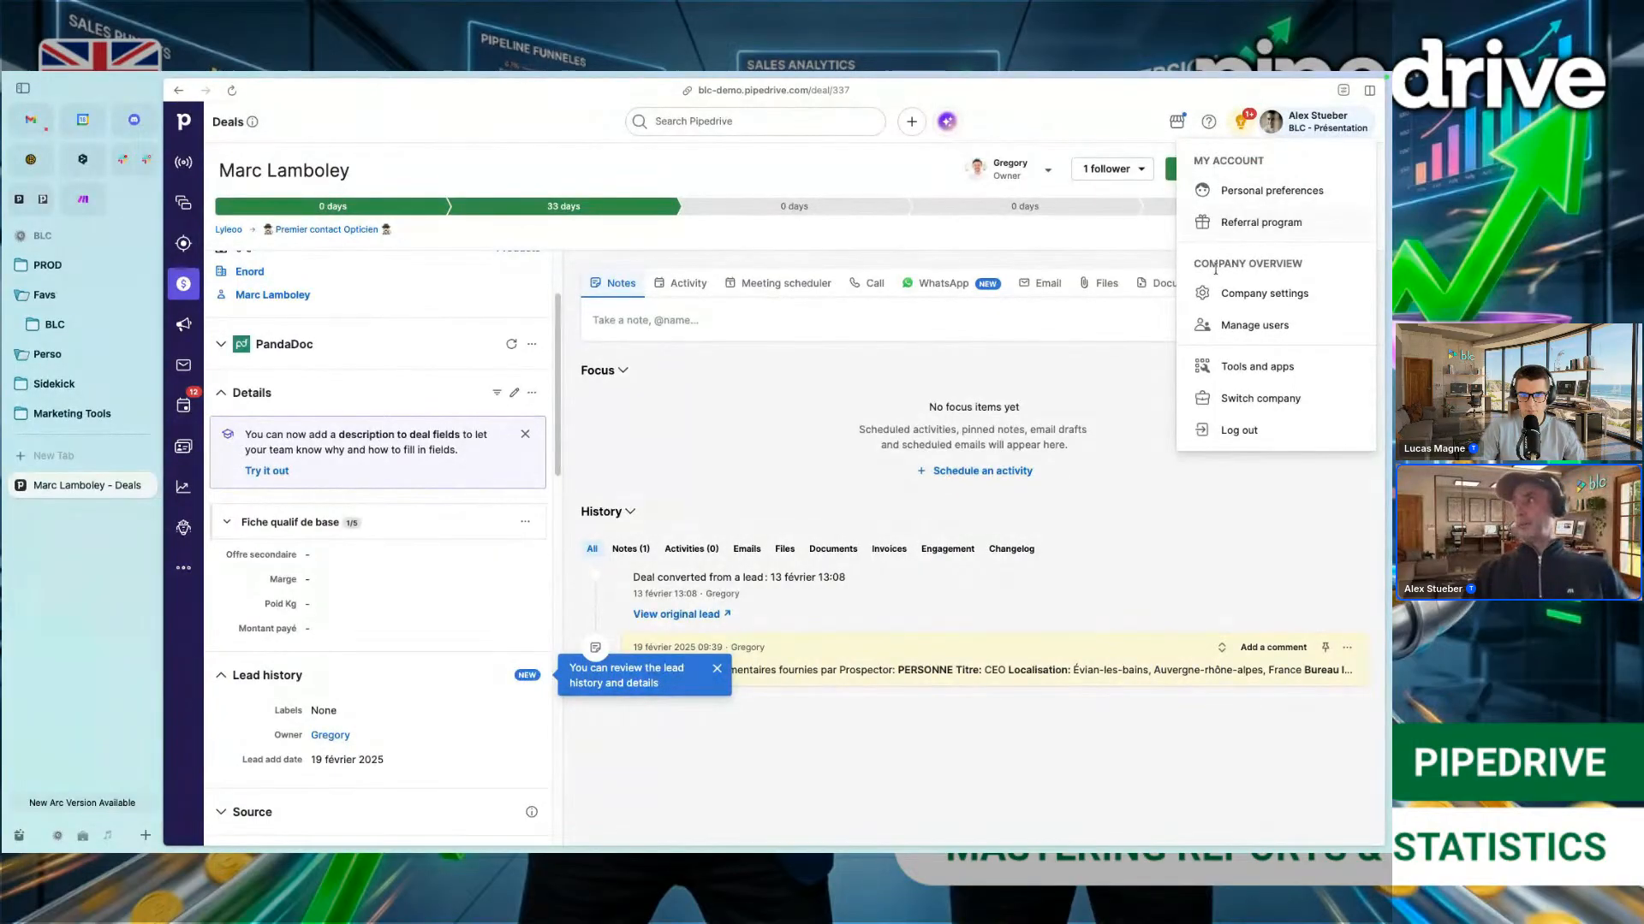
{"action": "left_click", "coordinate": [1242, 398]}
{"action": "left_click", "coordinate": [664, 193]}
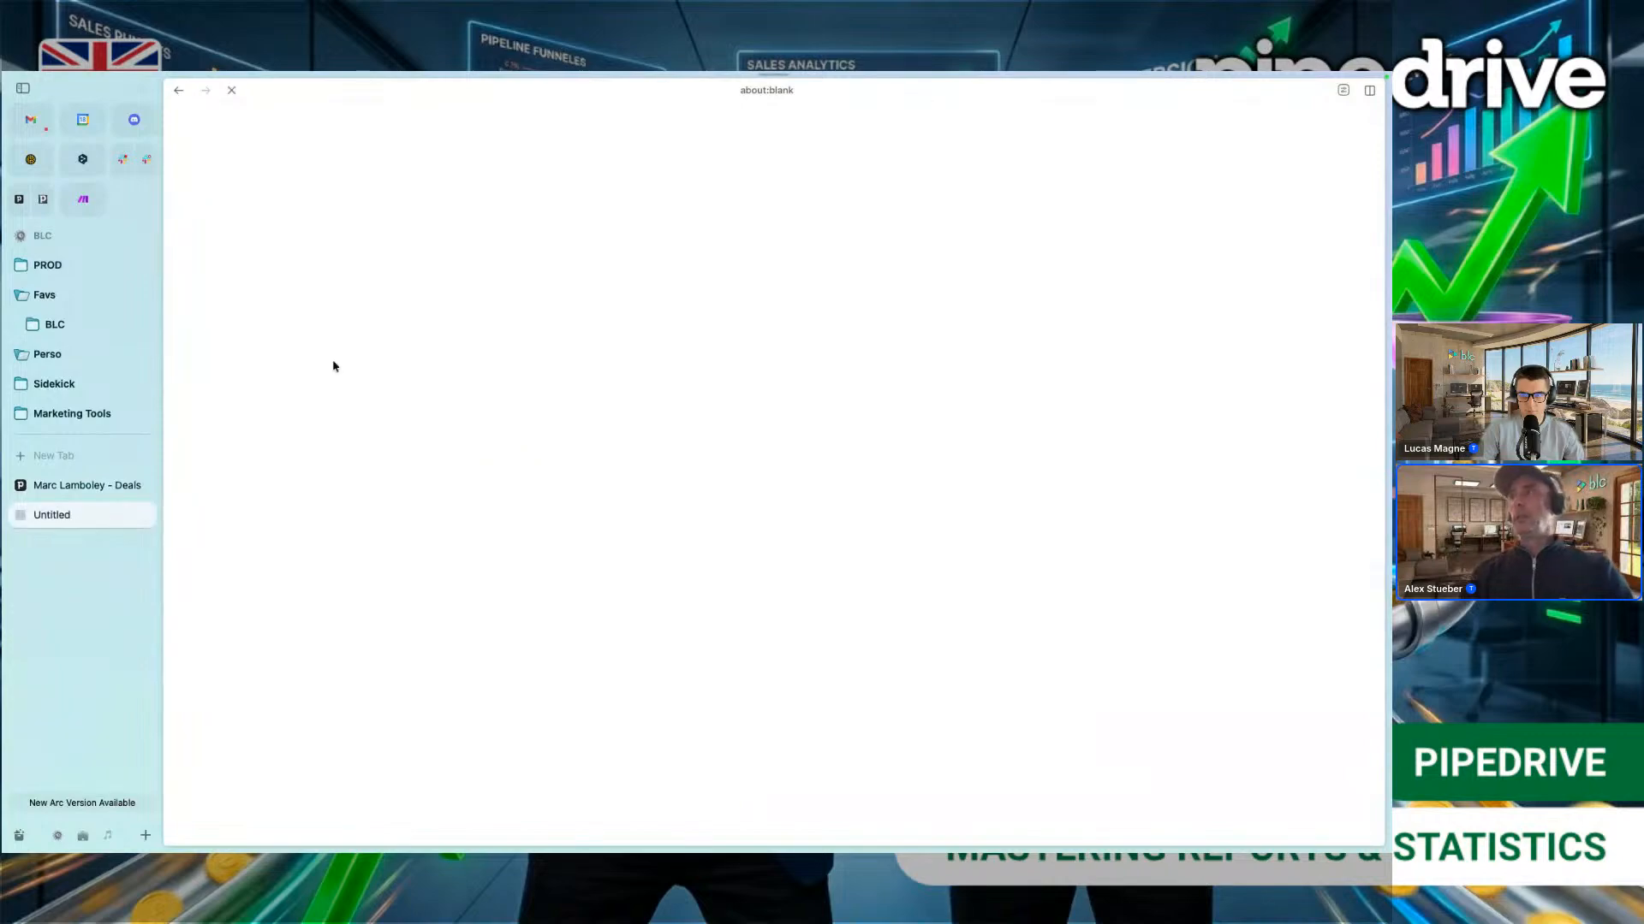
{"action": "left_click", "coordinate": [107, 485]}
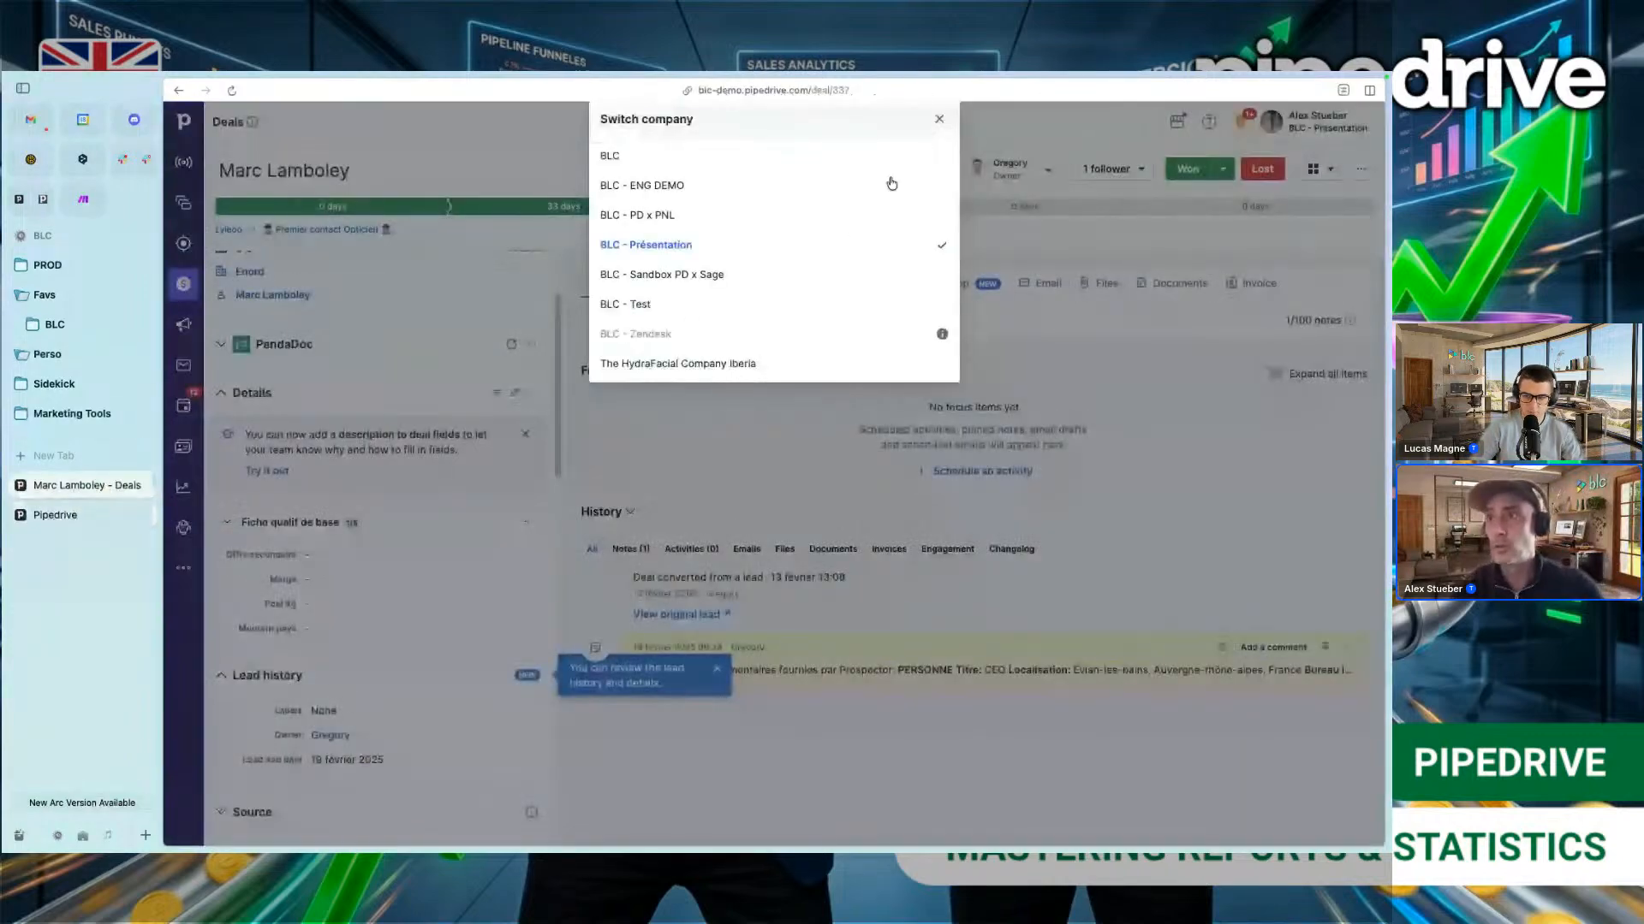
{"action": "left_click", "coordinate": [939, 120]}
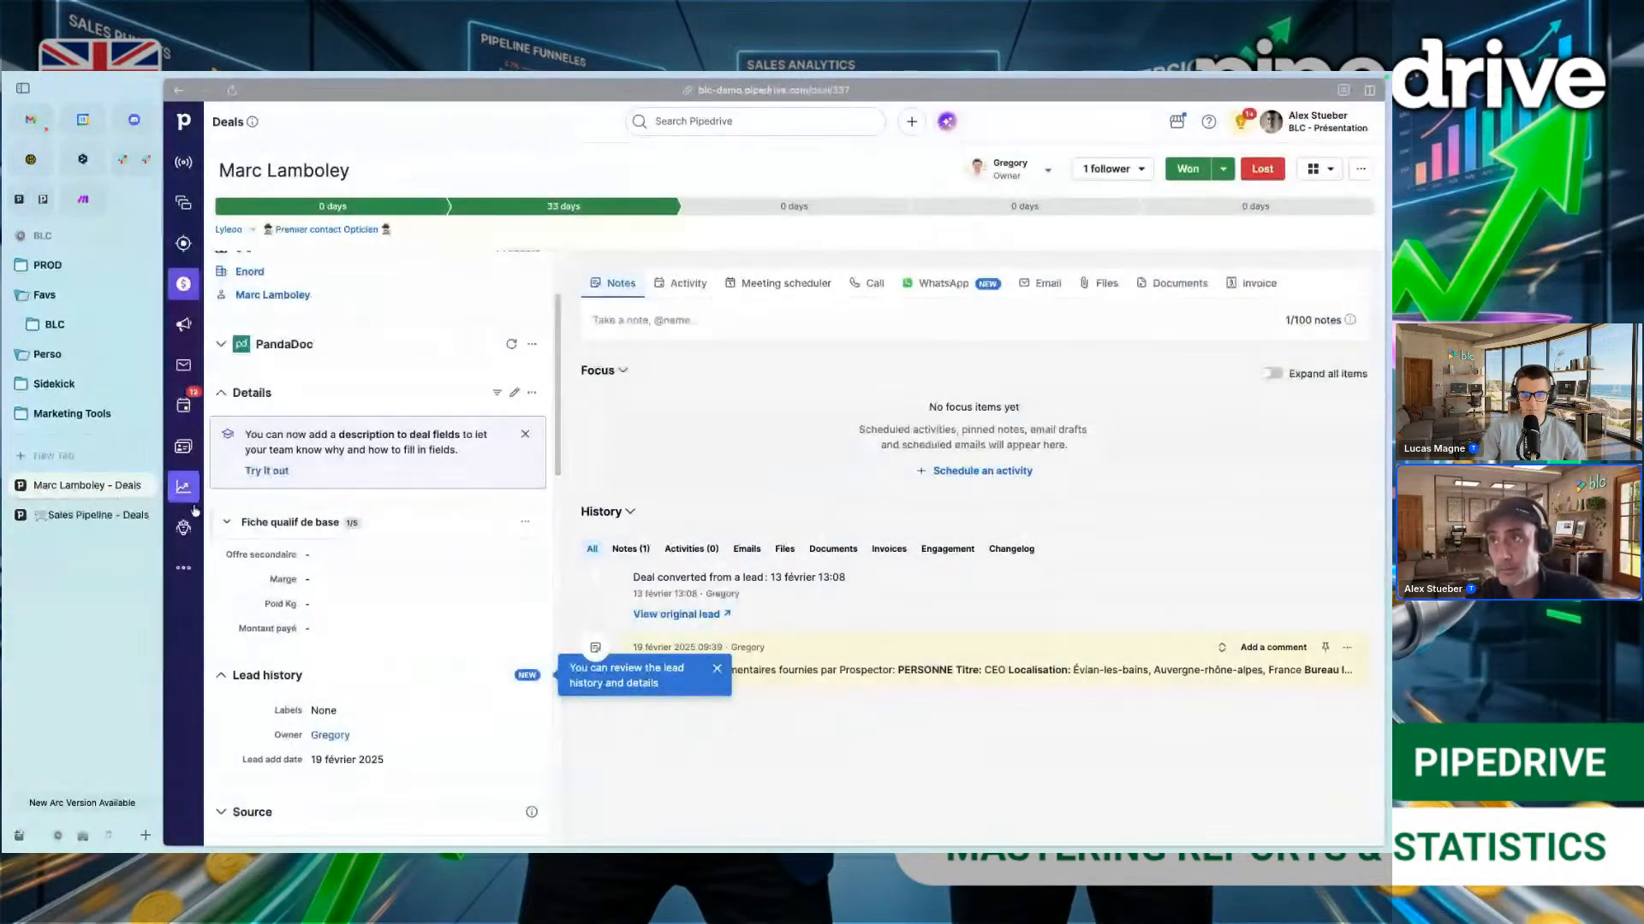
Step: Return to Insights, collapse the Reports section and start adding a new report
{"action": "left_click", "coordinate": [183, 486]}
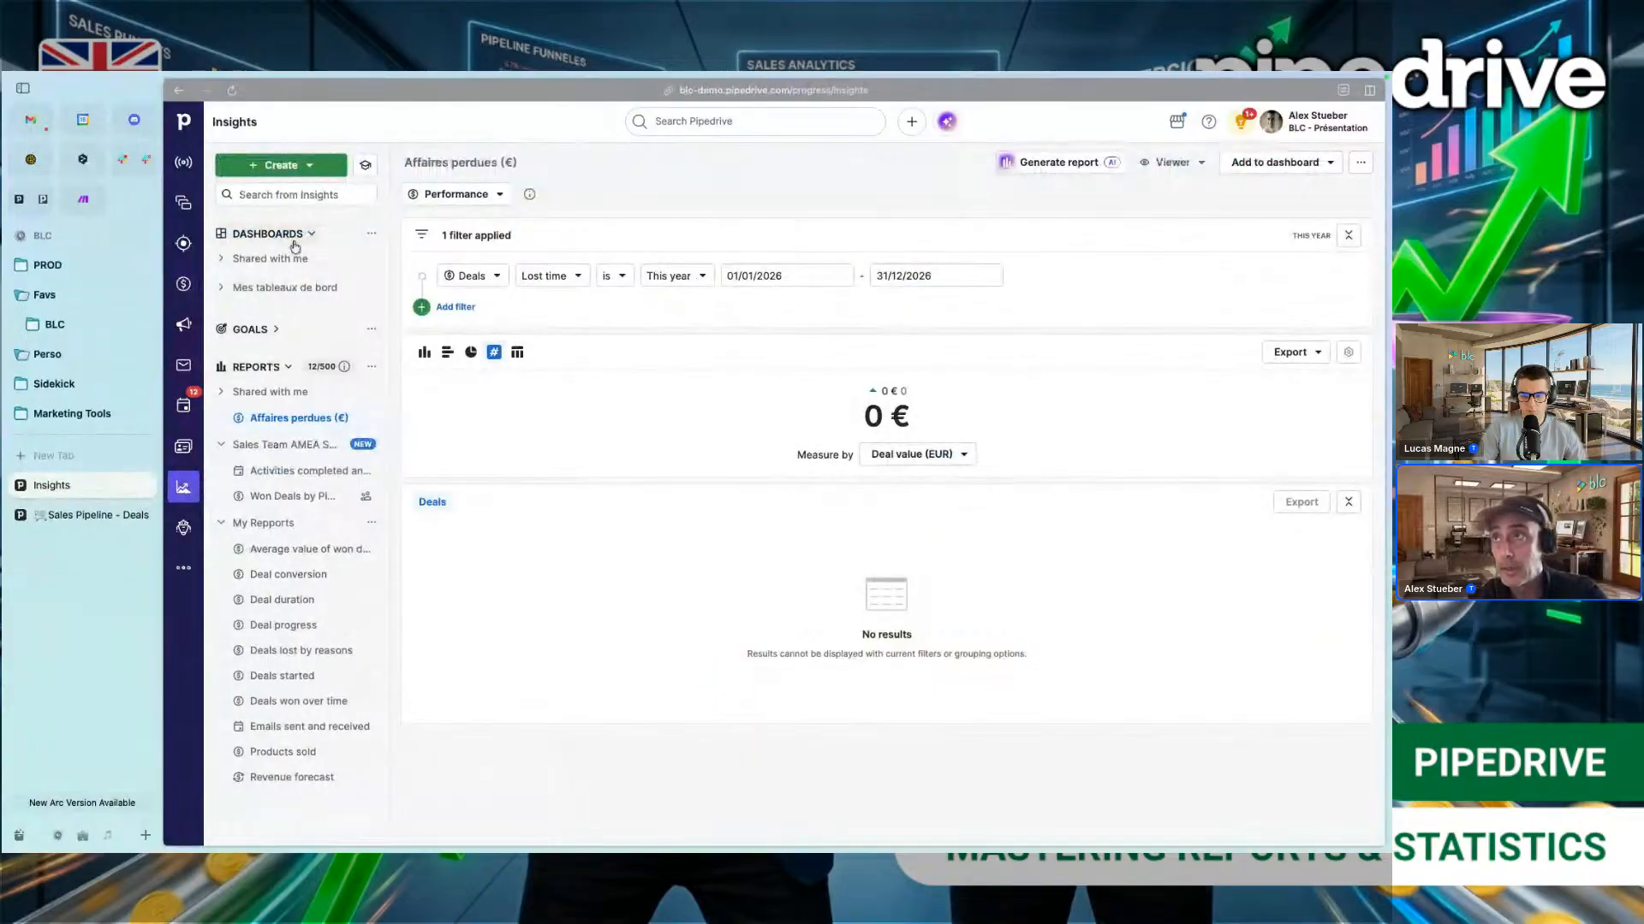
{"action": "left_click", "coordinate": [288, 368]}
{"action": "left_click", "coordinate": [291, 169]}
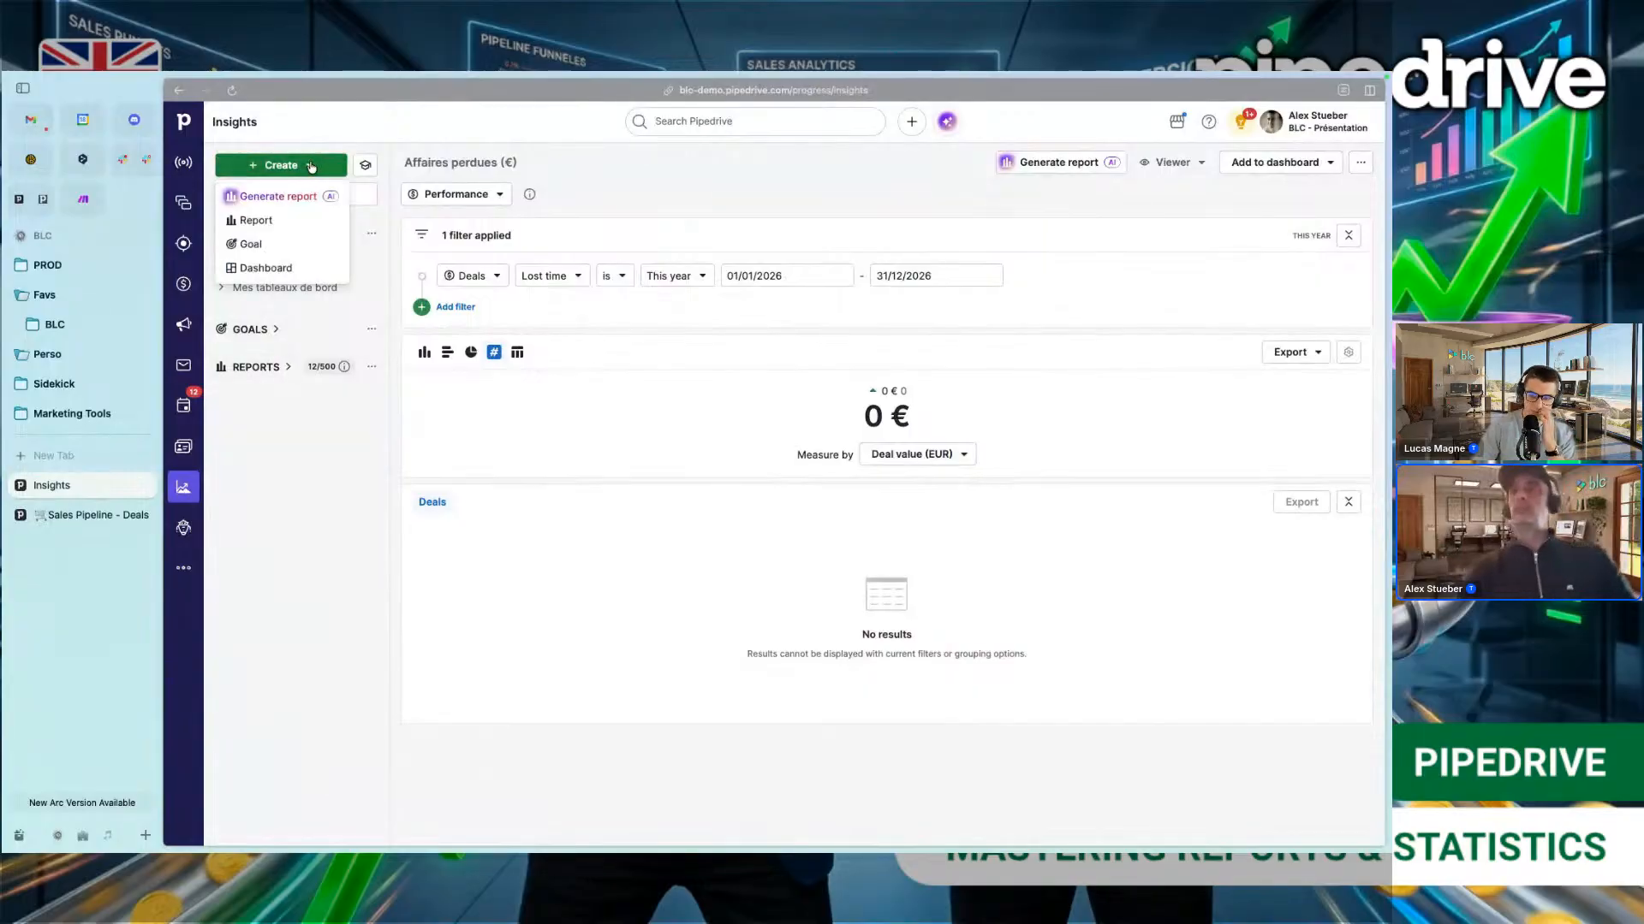
{"action": "left_click", "coordinate": [276, 223]}
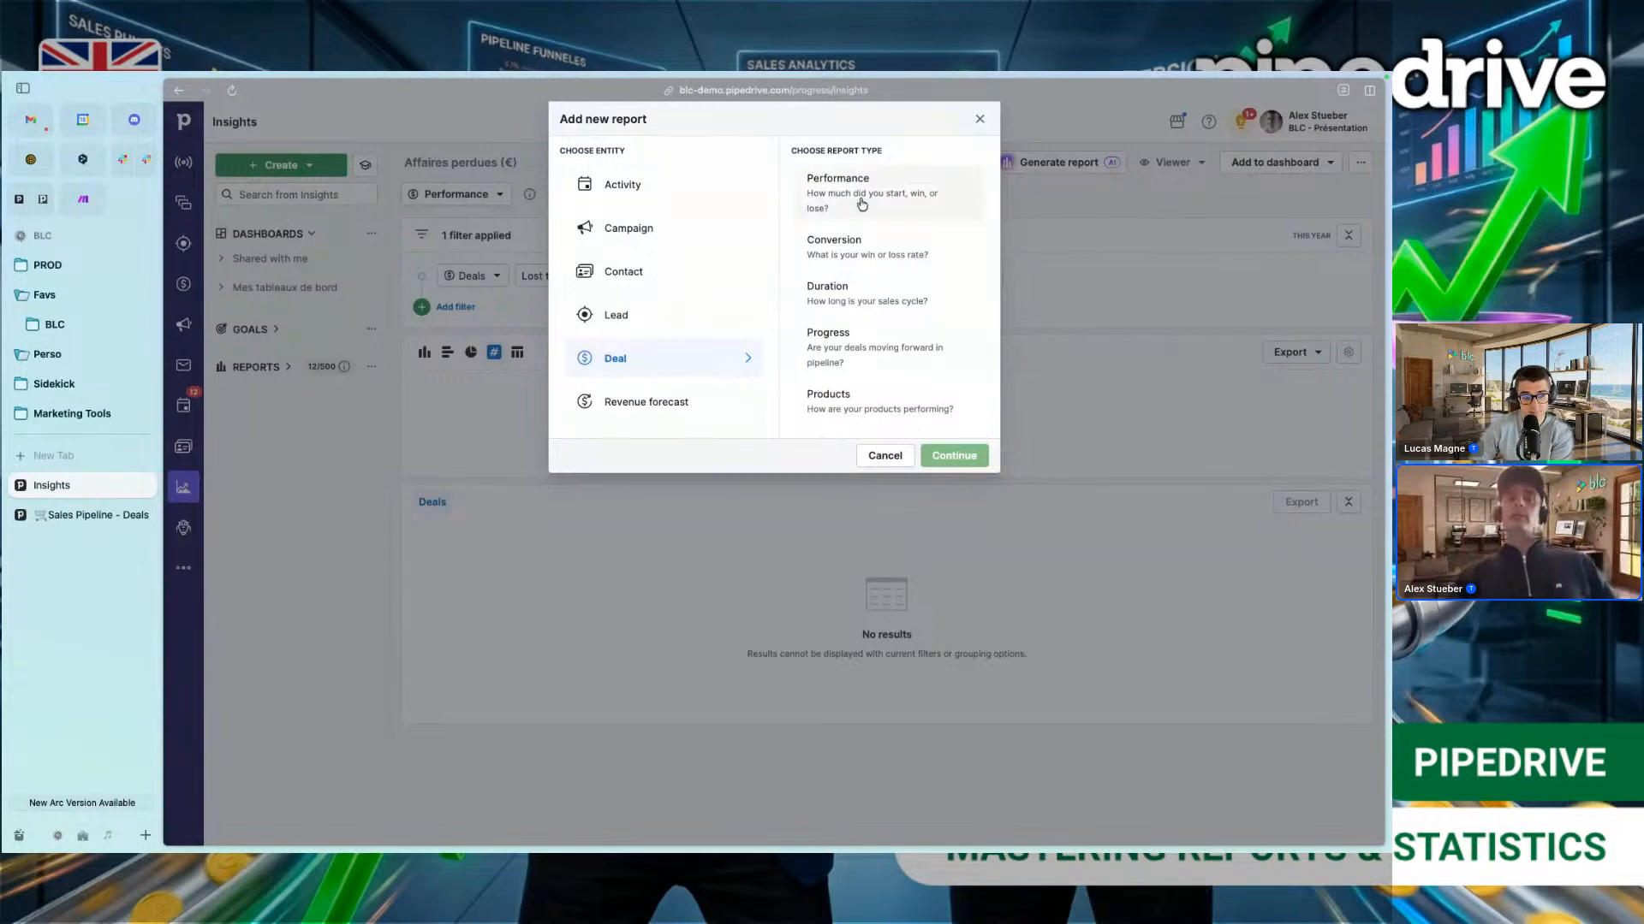
Step: Examine the report types offered for the Activity, Campaign, Contact, Lead, Deal and Revenue forecast entities
{"action": "left_click", "coordinate": [634, 187]}
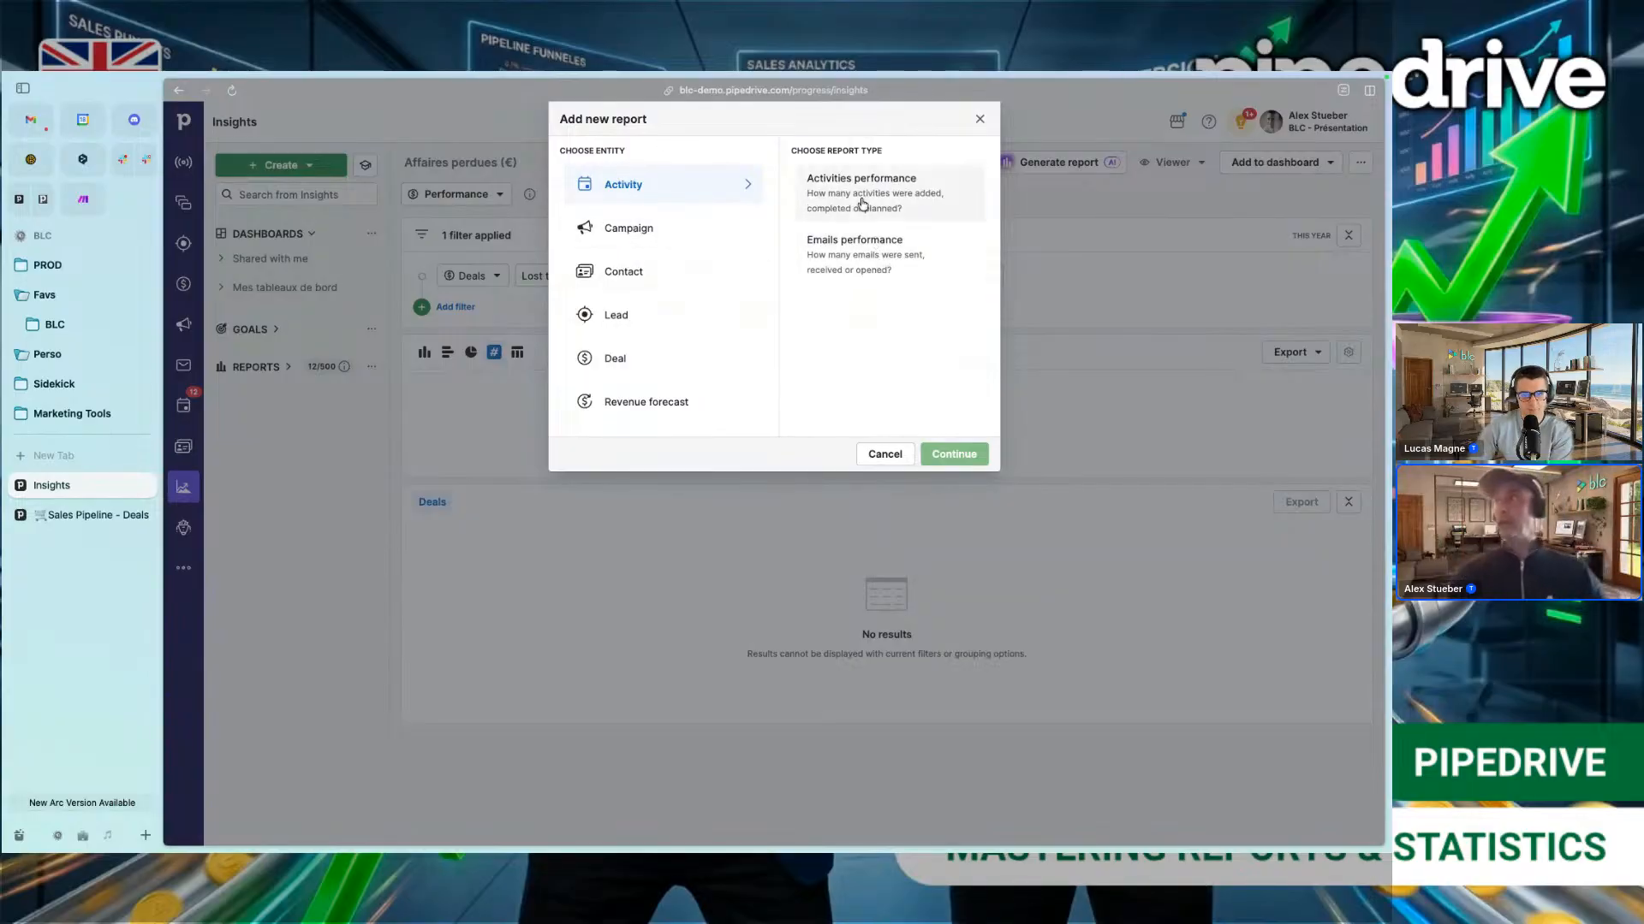
{"action": "left_click", "coordinate": [646, 238]}
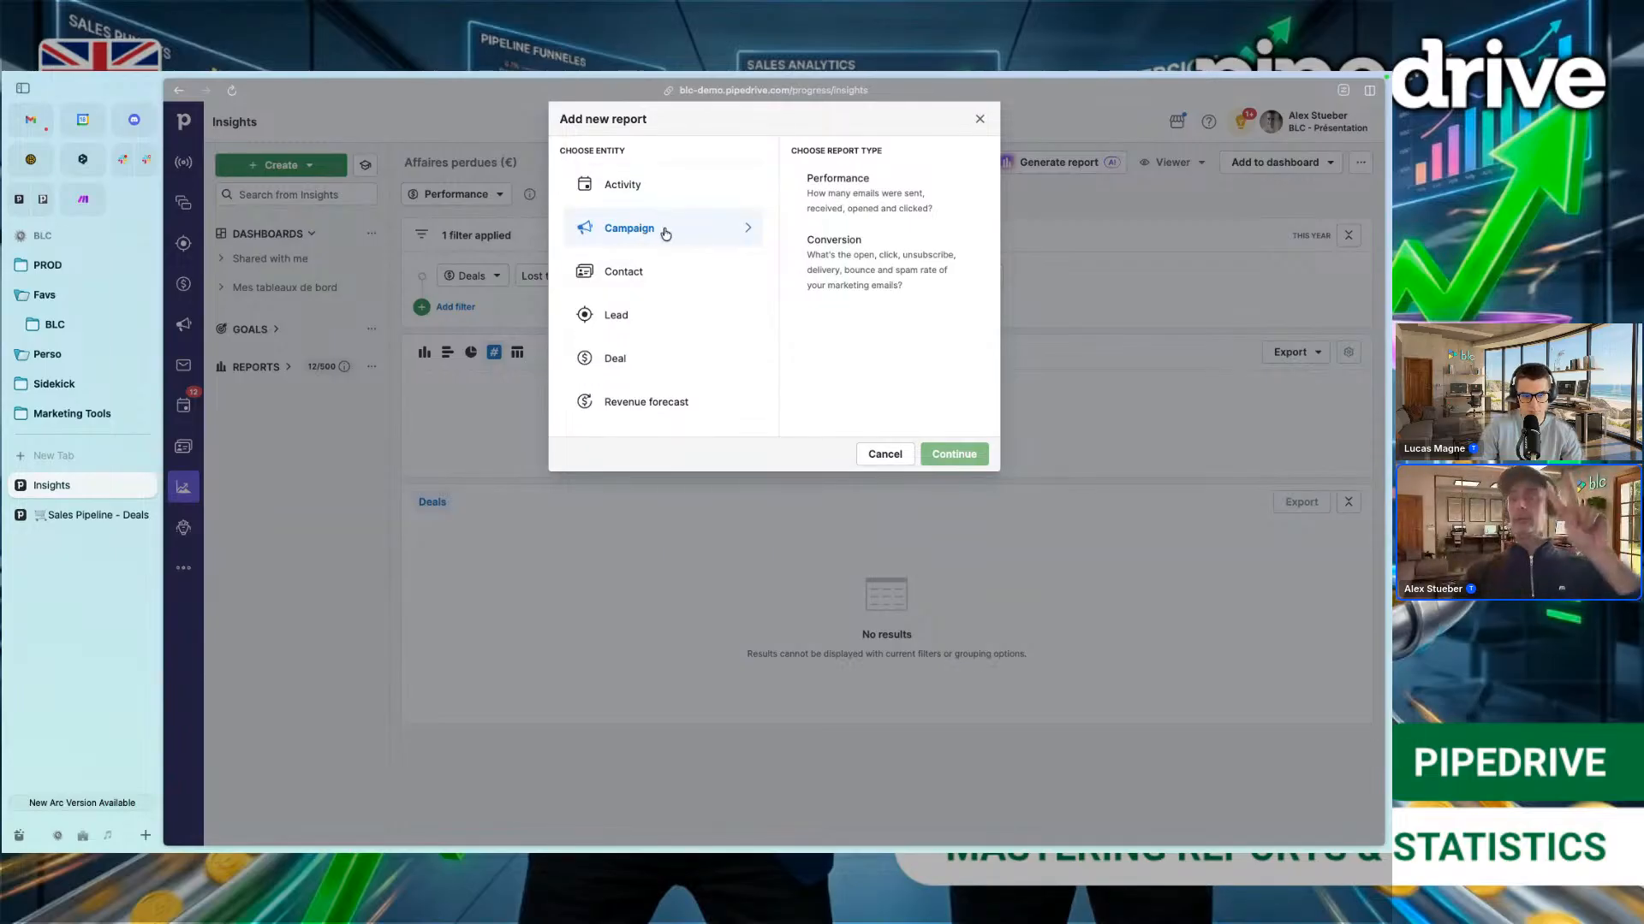
{"action": "left_click", "coordinate": [613, 275]}
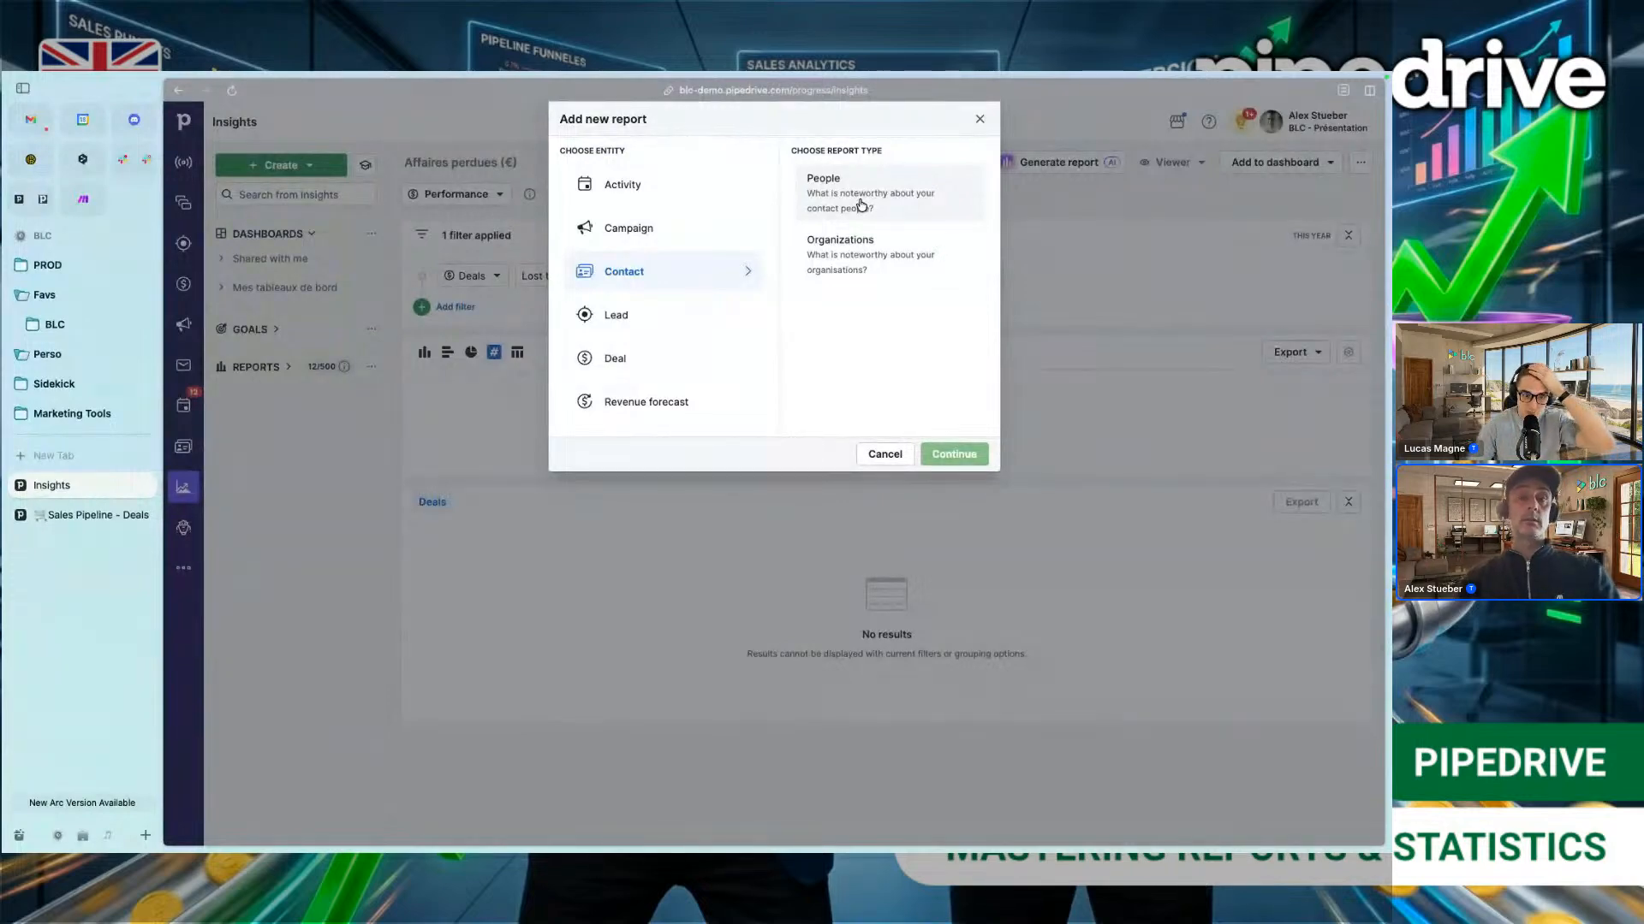
{"action": "left_click", "coordinate": [650, 319]}
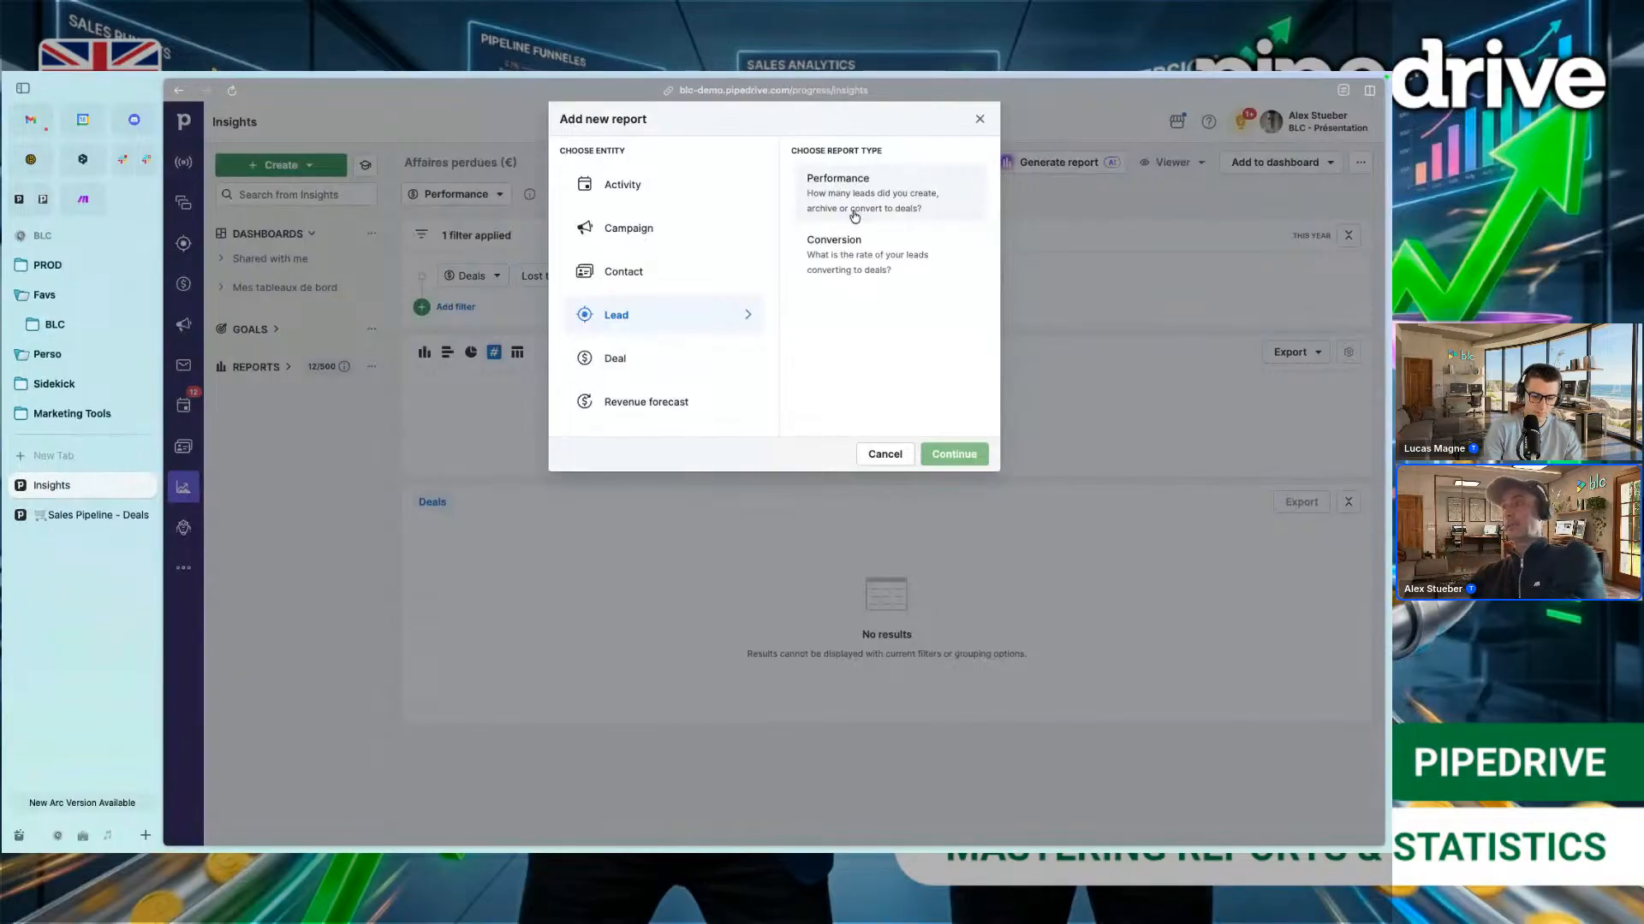
{"action": "left_click", "coordinate": [680, 356]}
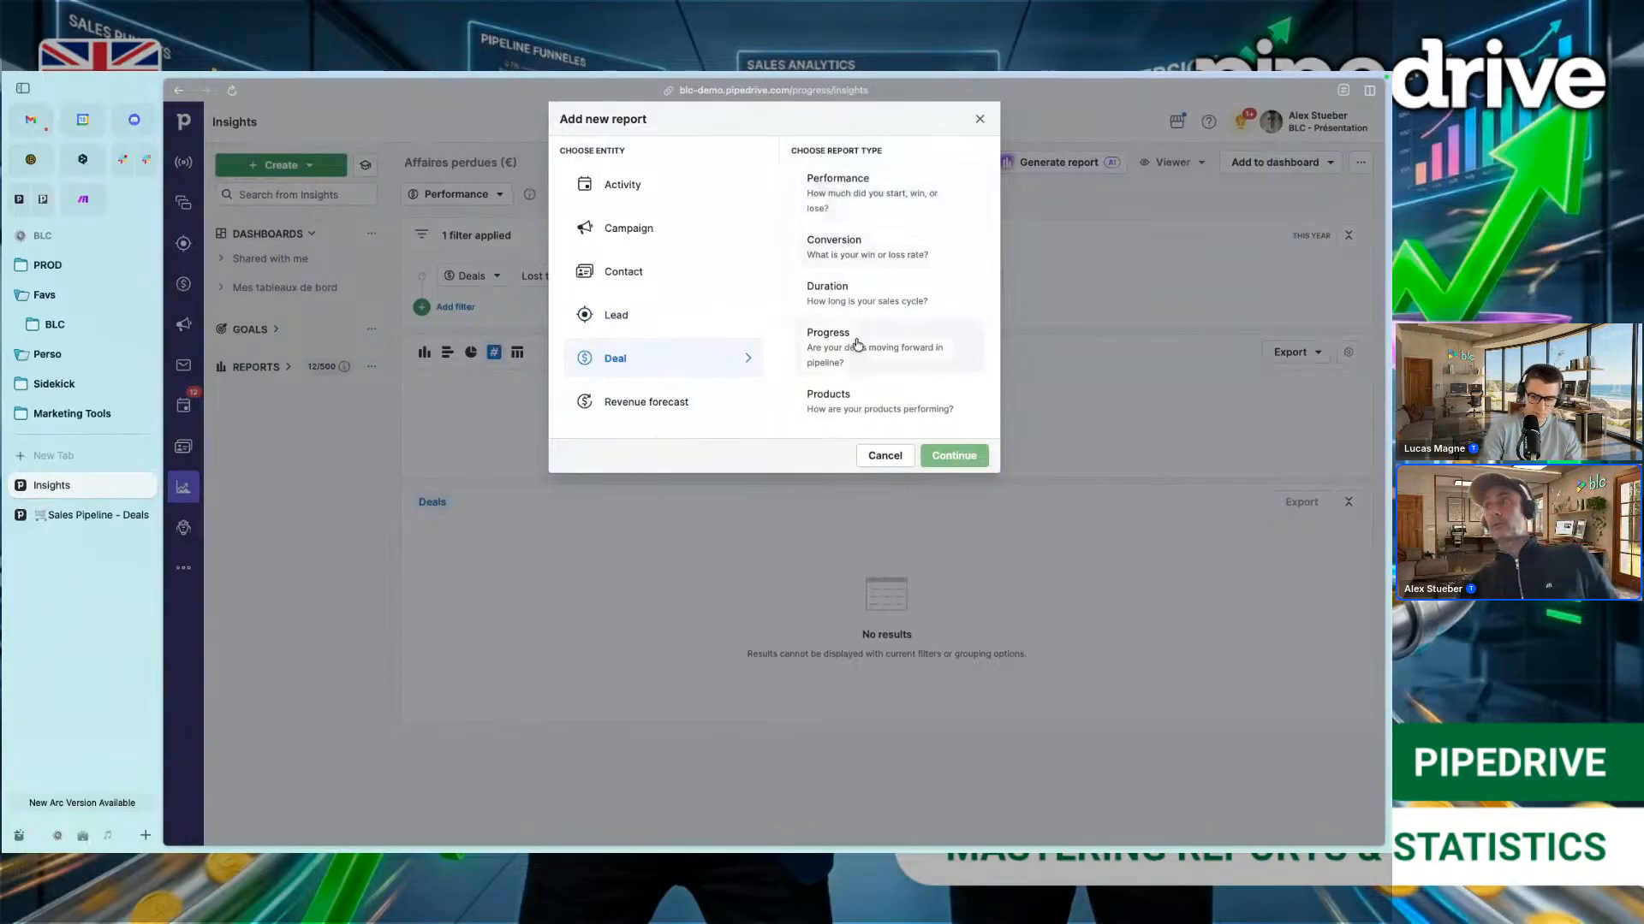
{"action": "left_click", "coordinate": [650, 412]}
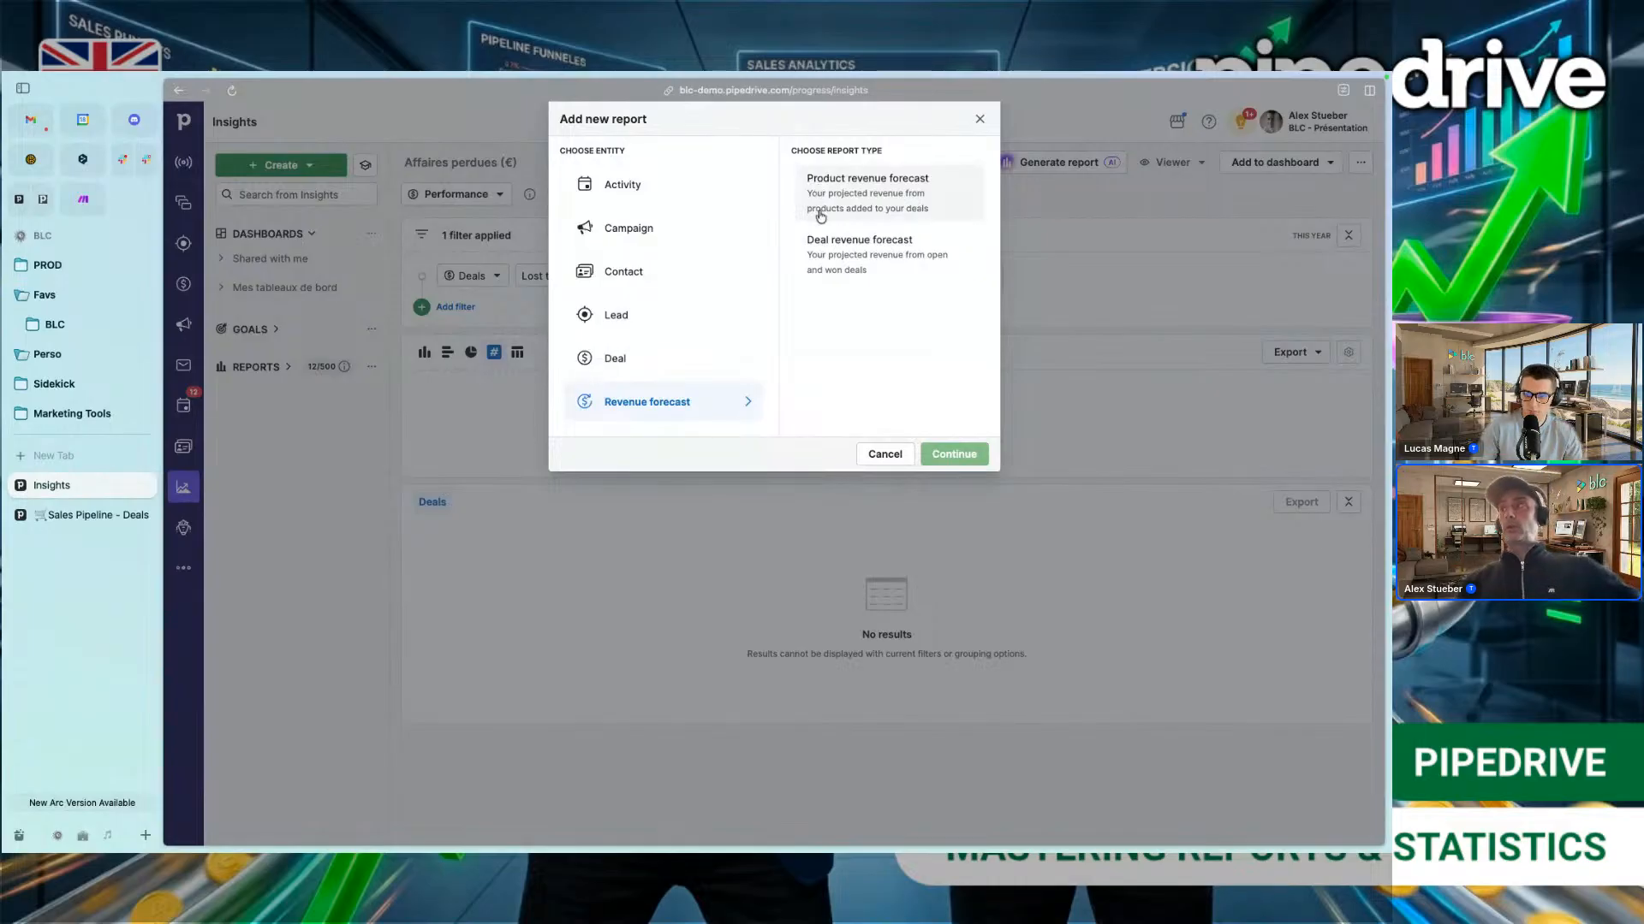
Step: Create a new Activity report of the Activities performance type
{"action": "left_click", "coordinate": [664, 200]}
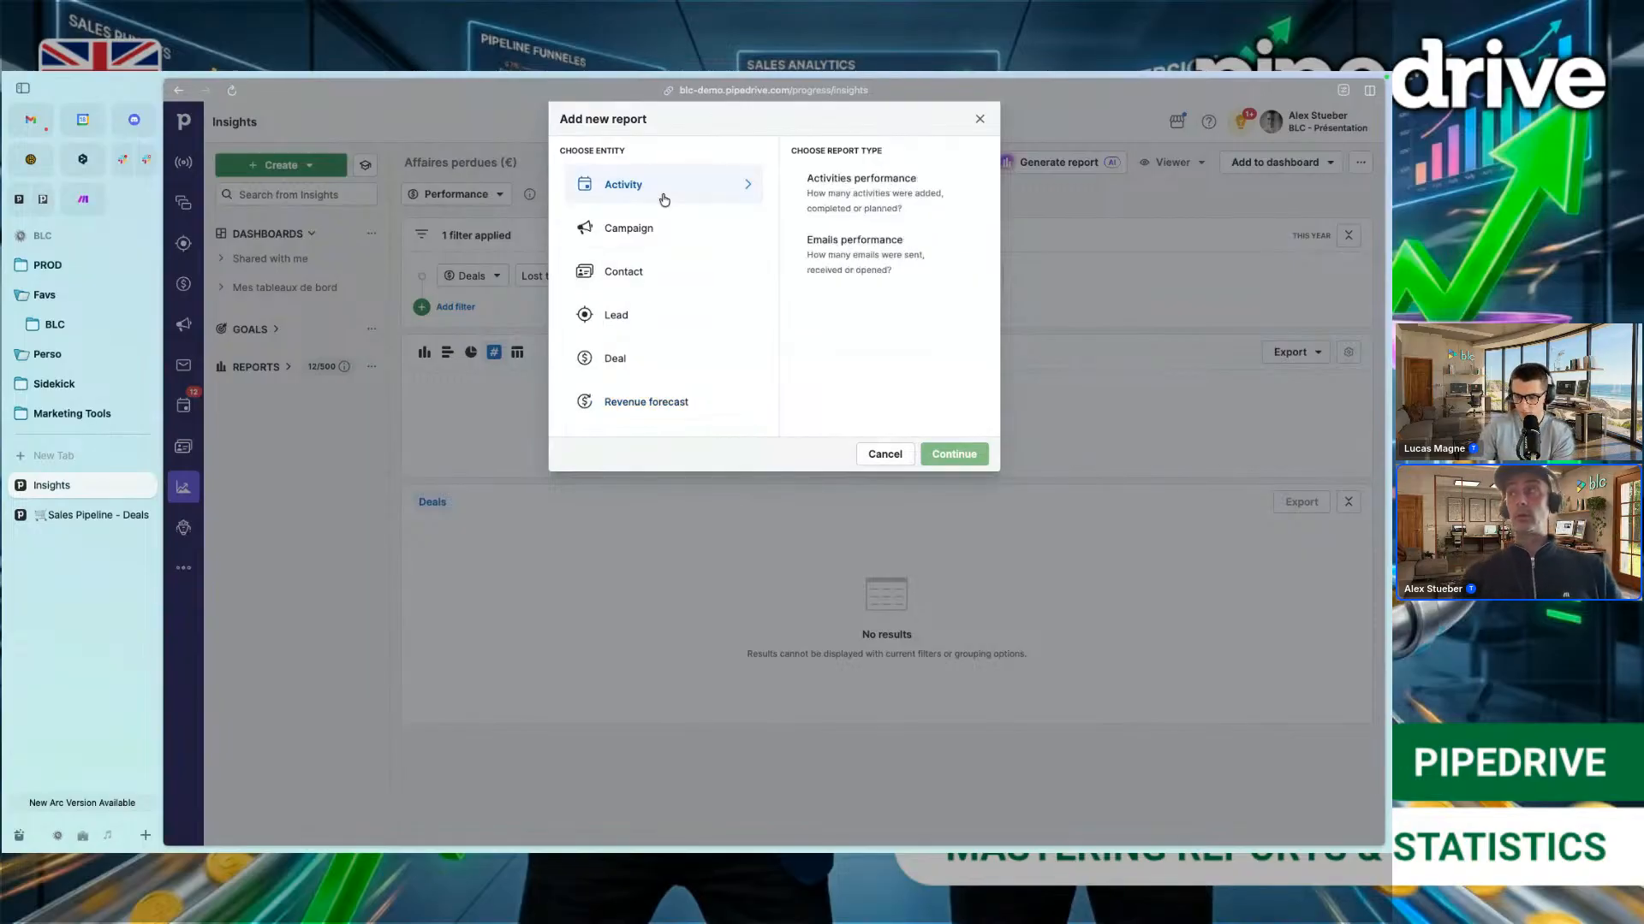
{"action": "left_click", "coordinate": [887, 193]}
{"action": "left_click", "coordinate": [939, 459]}
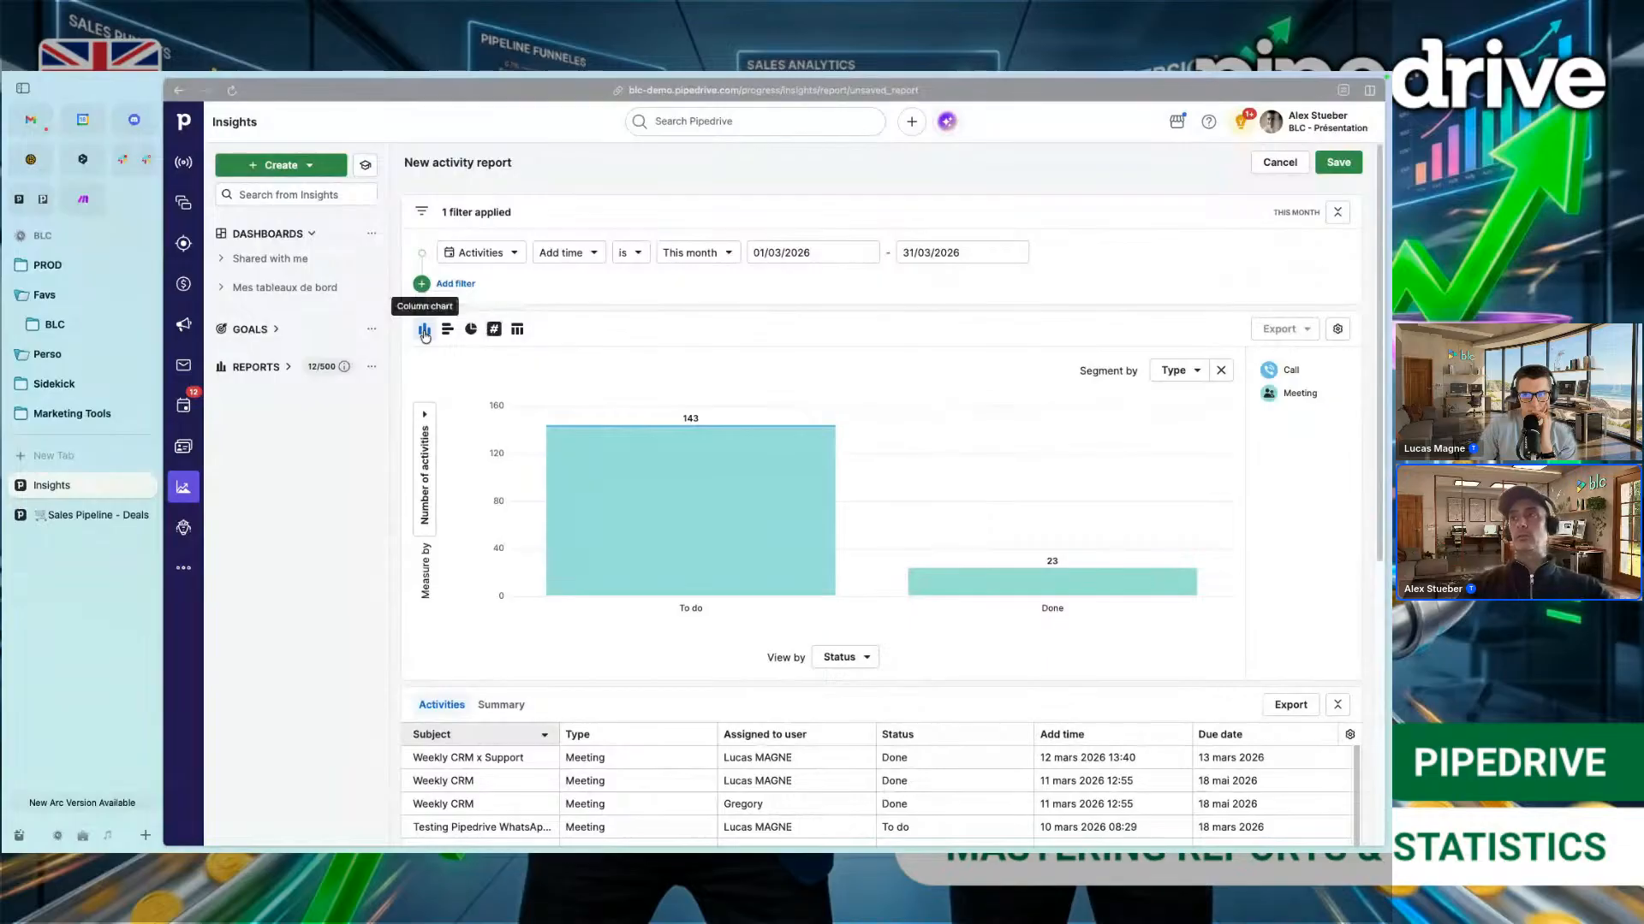
Step: Preview the activity report as a table, switch it to a pie chart and check the available measures without changing the selected one
{"action": "left_click", "coordinate": [517, 330]}
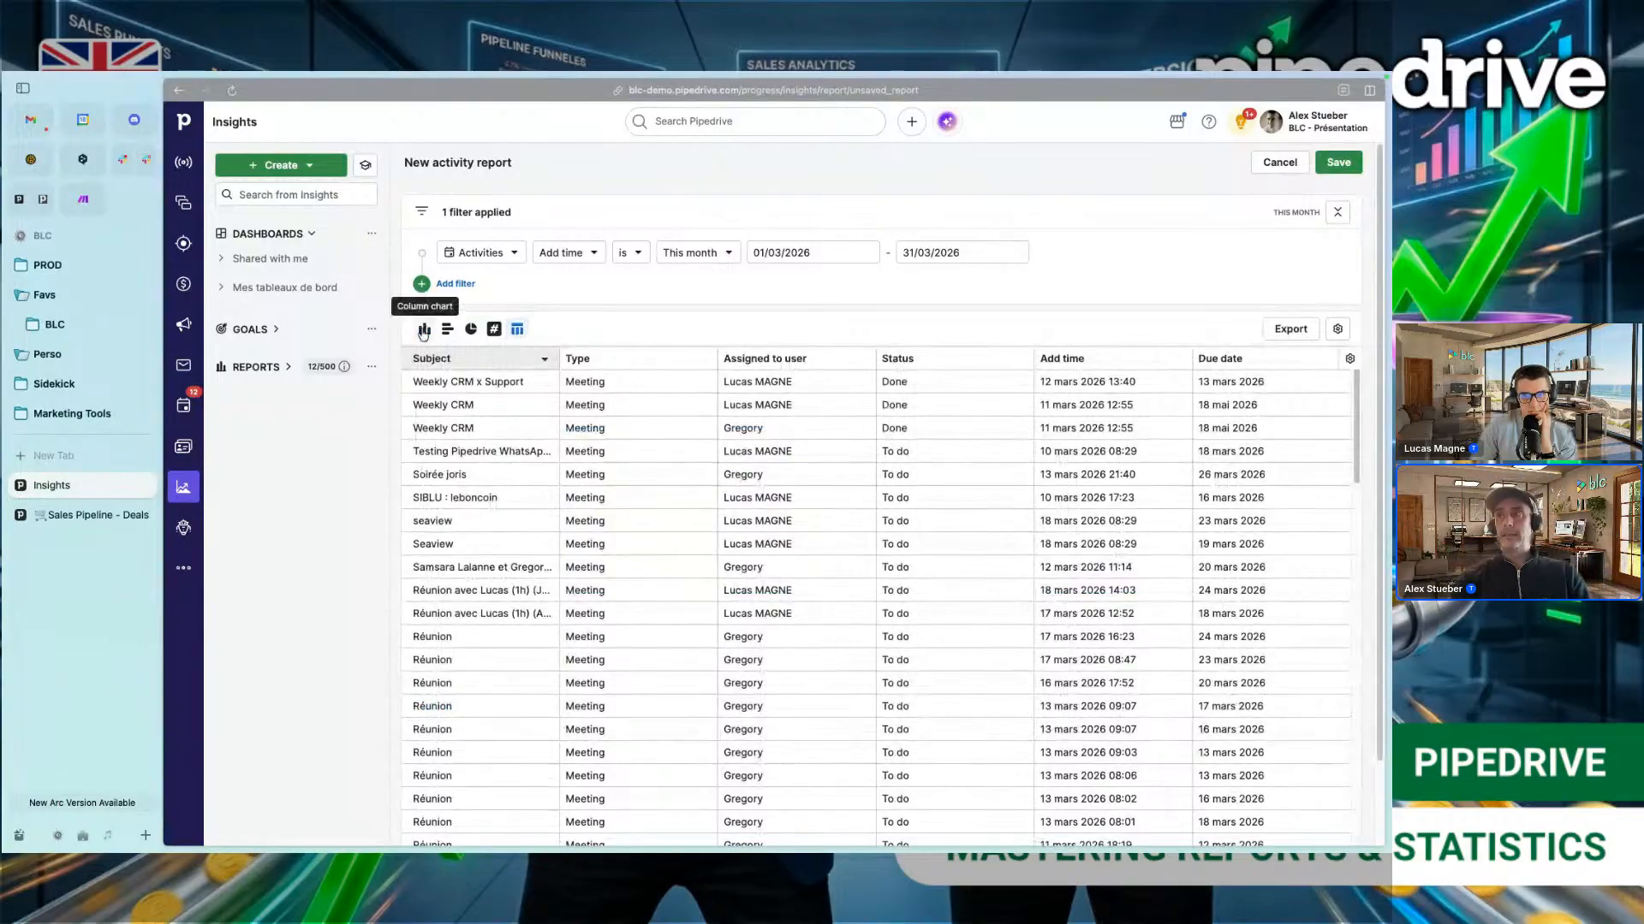
{"action": "left_click", "coordinate": [470, 332]}
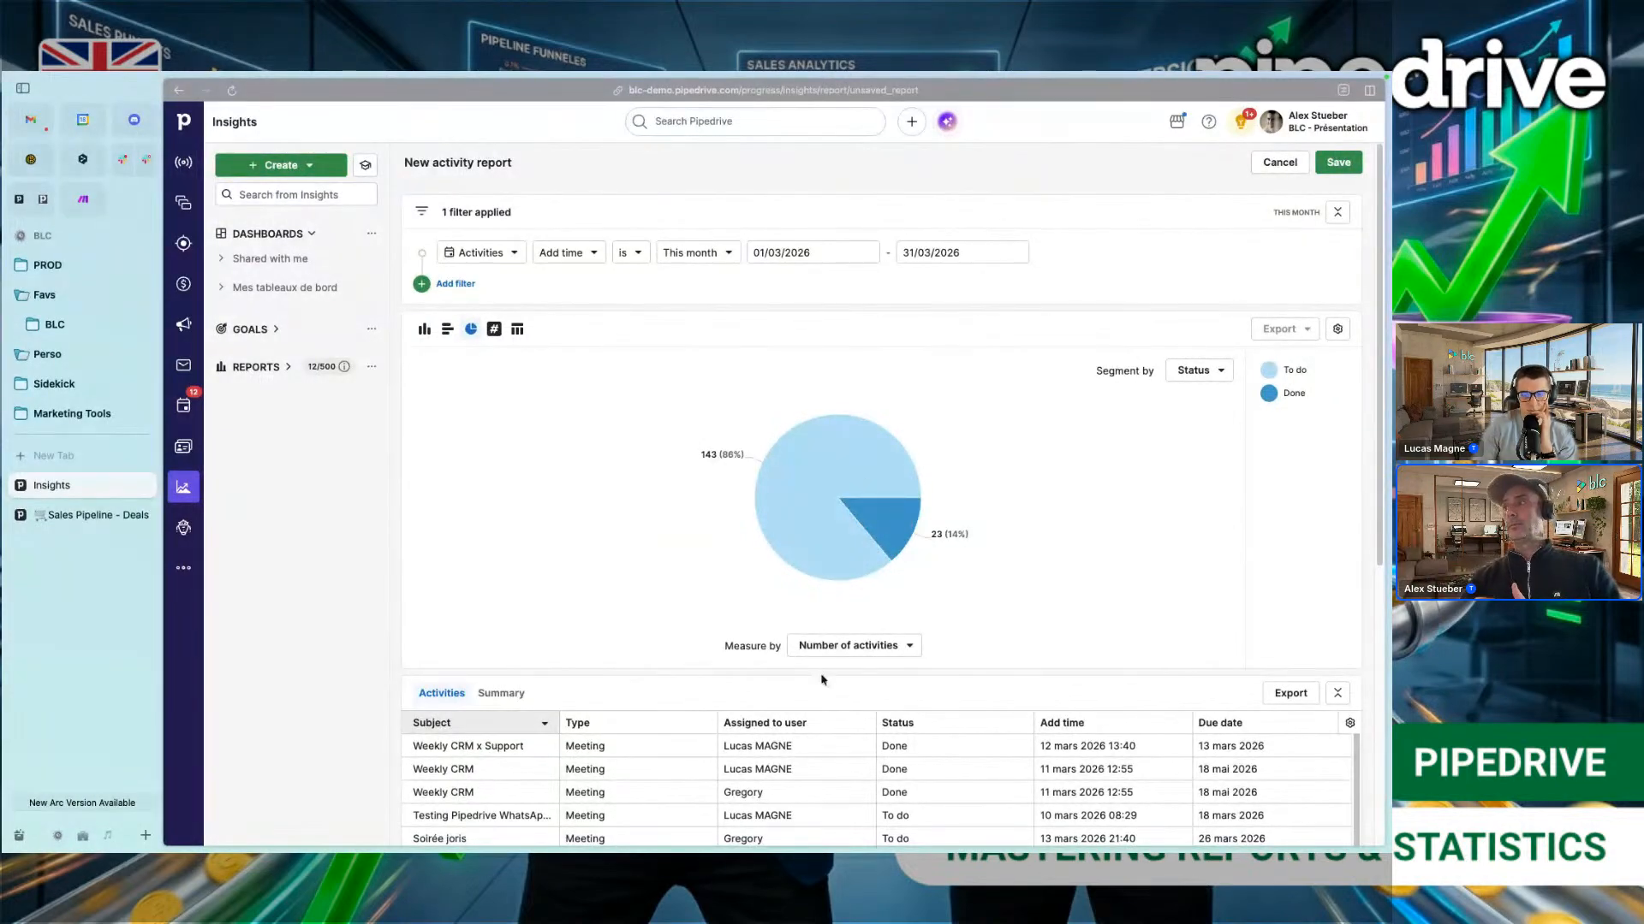
{"action": "left_click", "coordinate": [912, 652]}
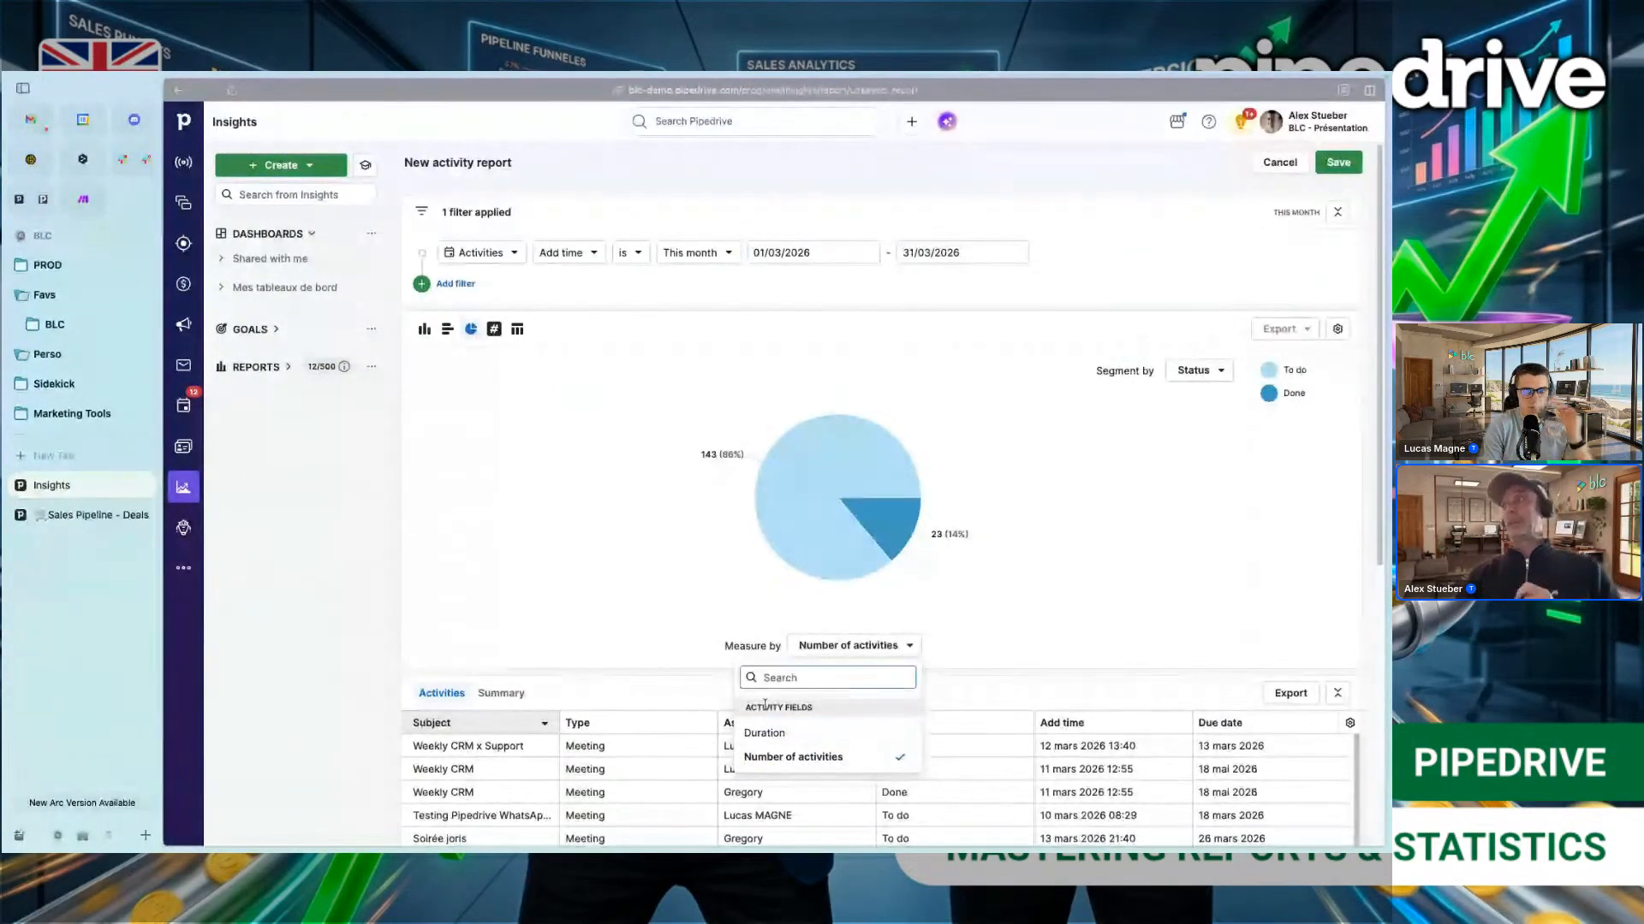
{"action": "left_click", "coordinate": [1093, 543]}
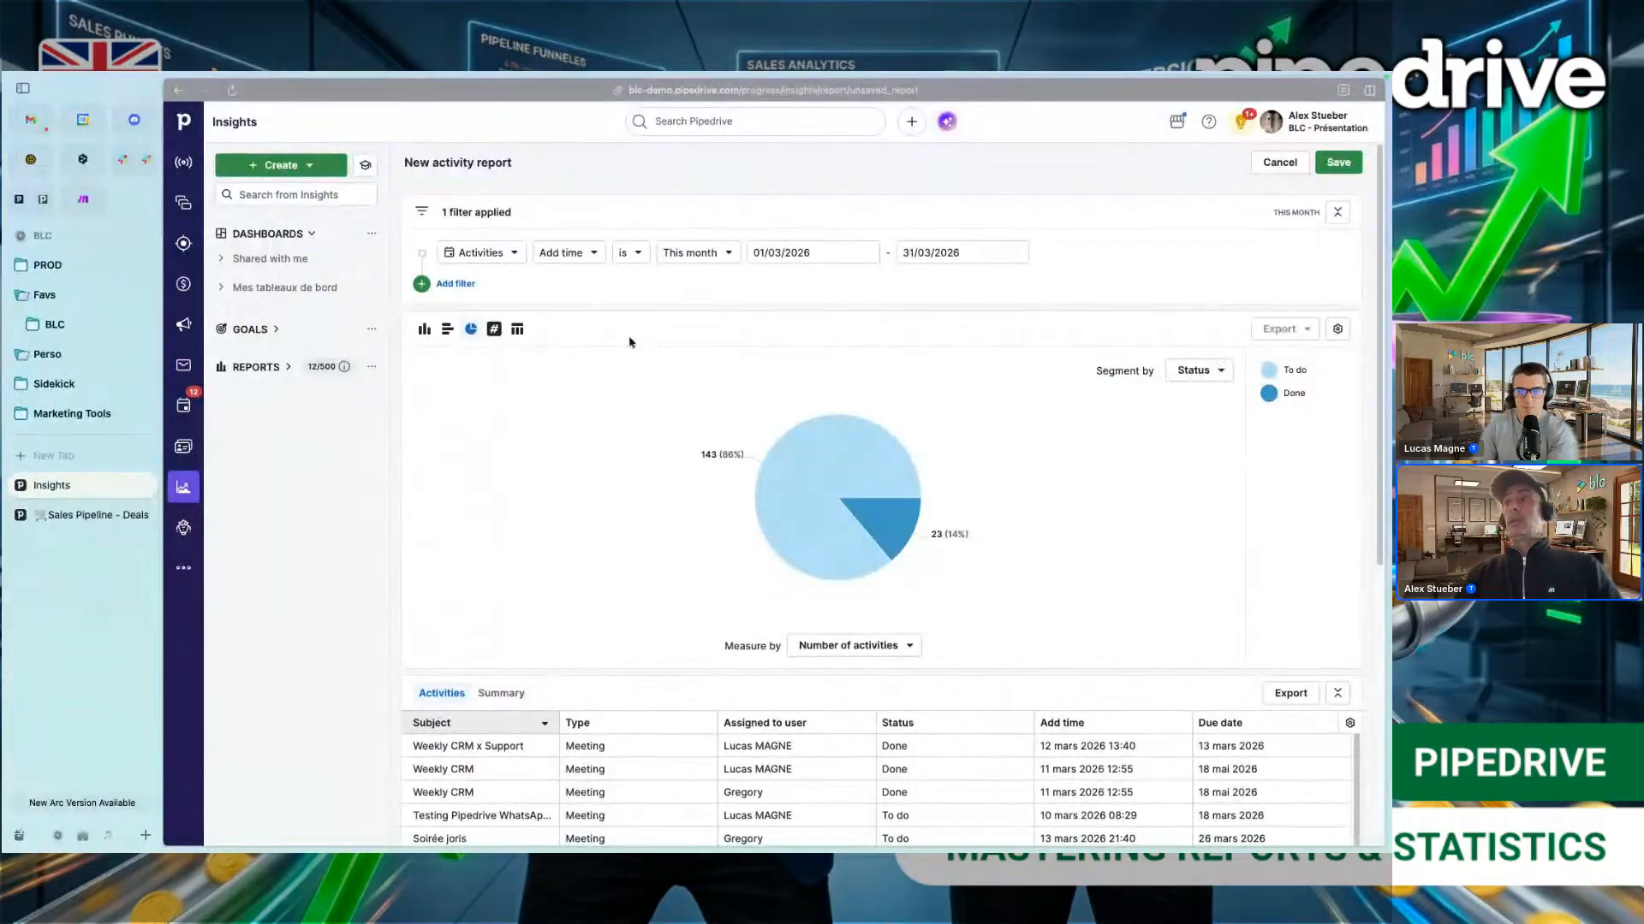
Step: Compare the activity report as a column chart and a horizontal bar chart, and return it to the pie chart
{"action": "left_click", "coordinate": [420, 331]}
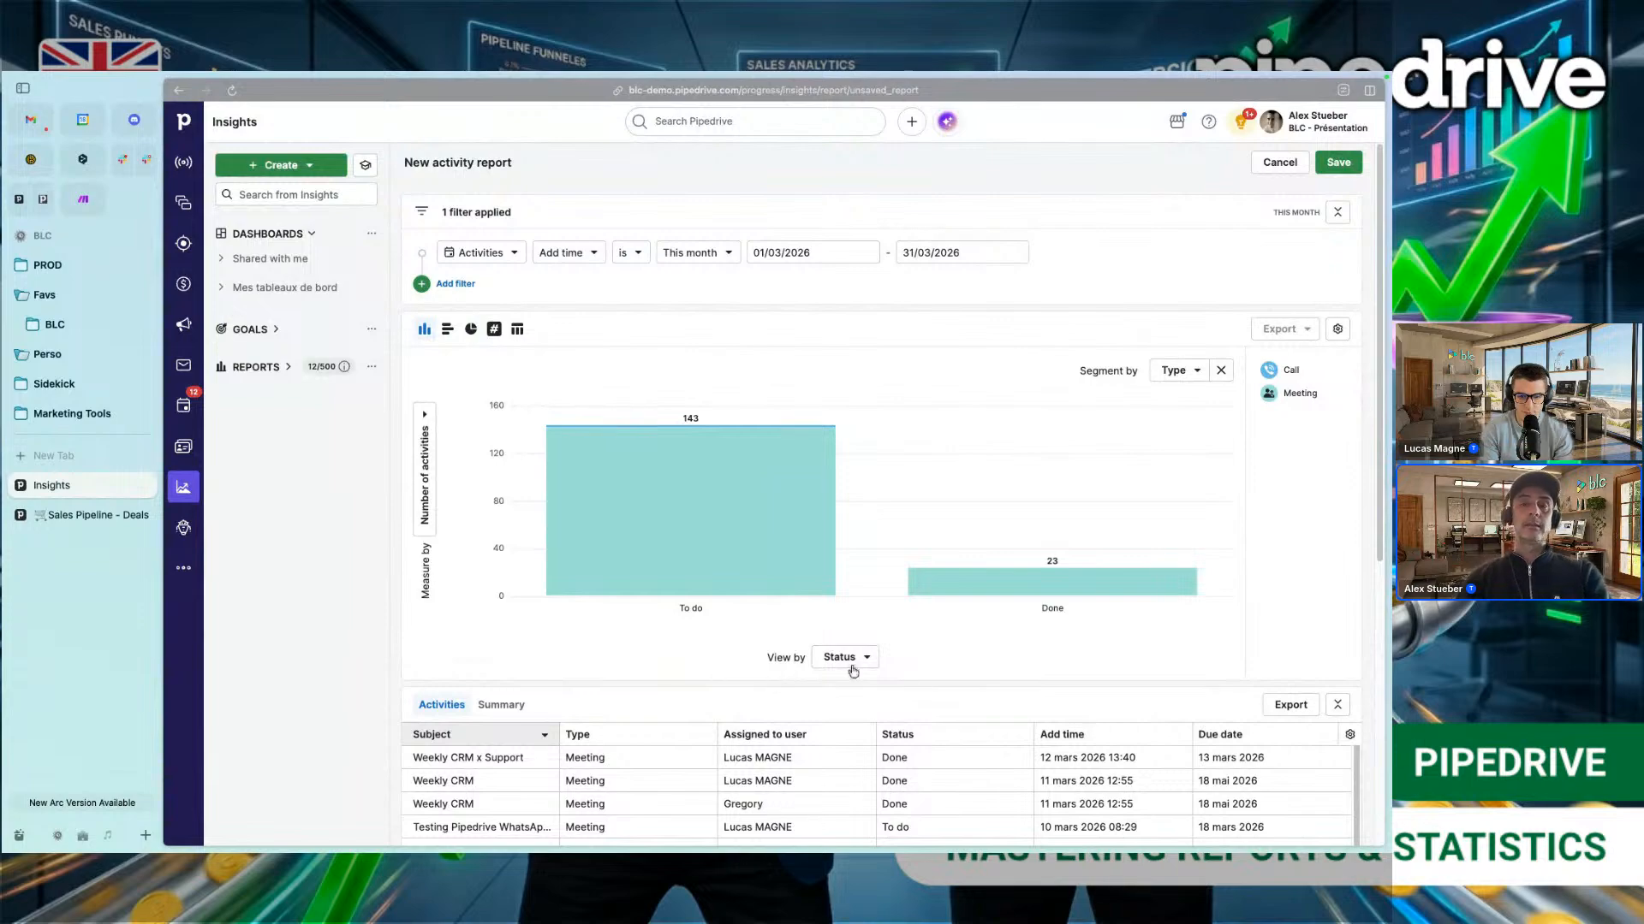
{"action": "mouse_move", "coordinate": [998, 550]}
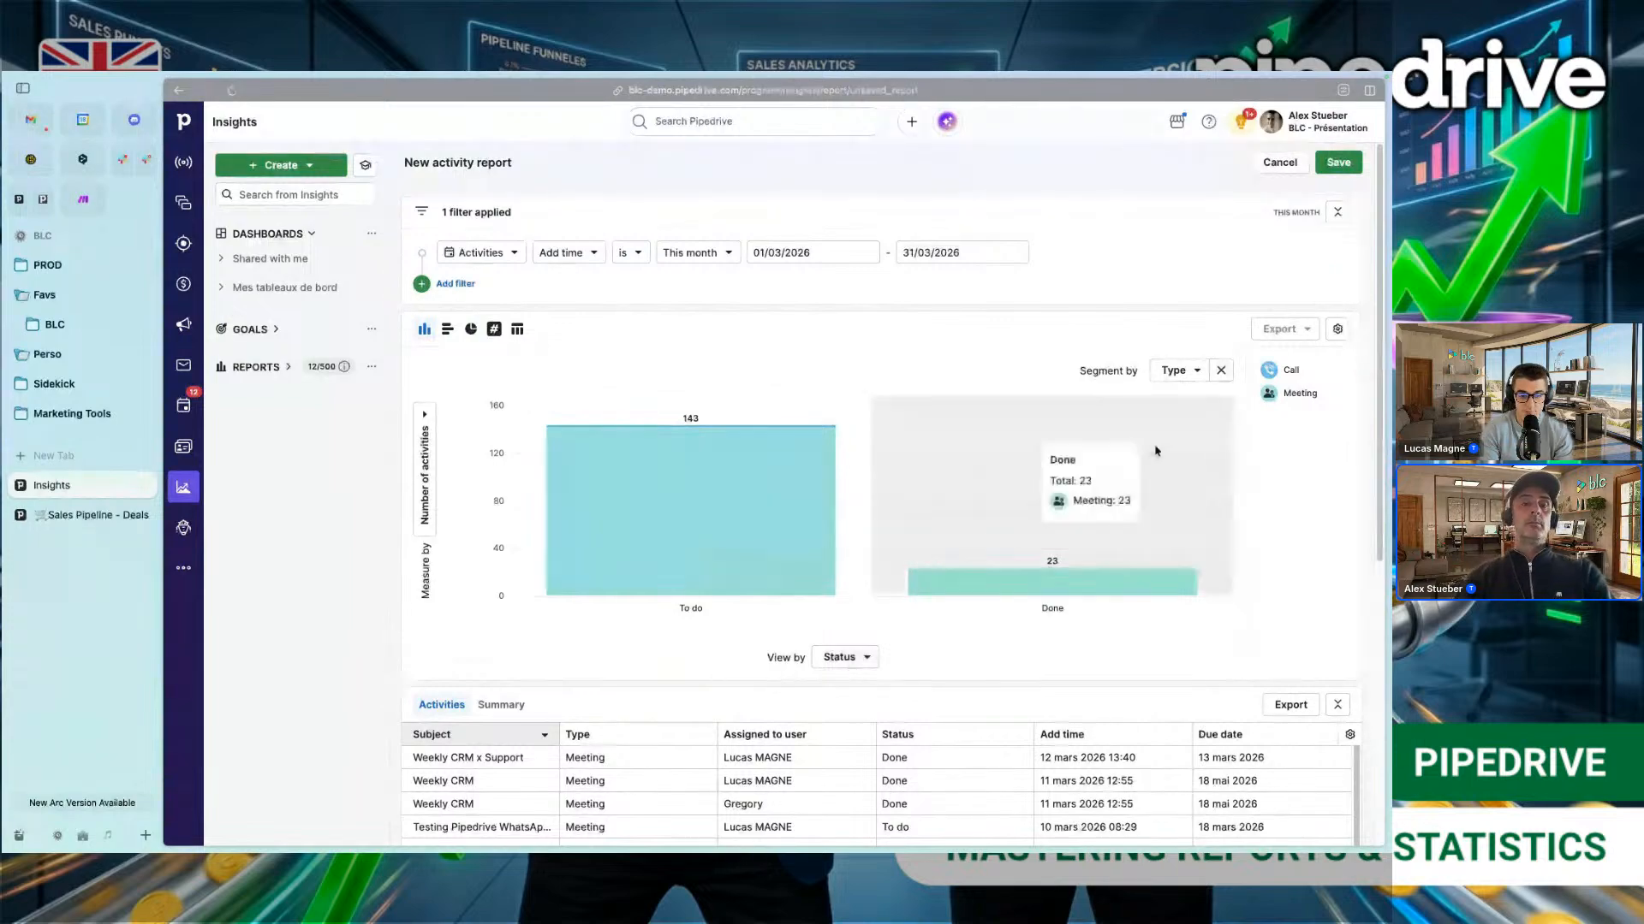
{"action": "mouse_move", "coordinate": [610, 452]}
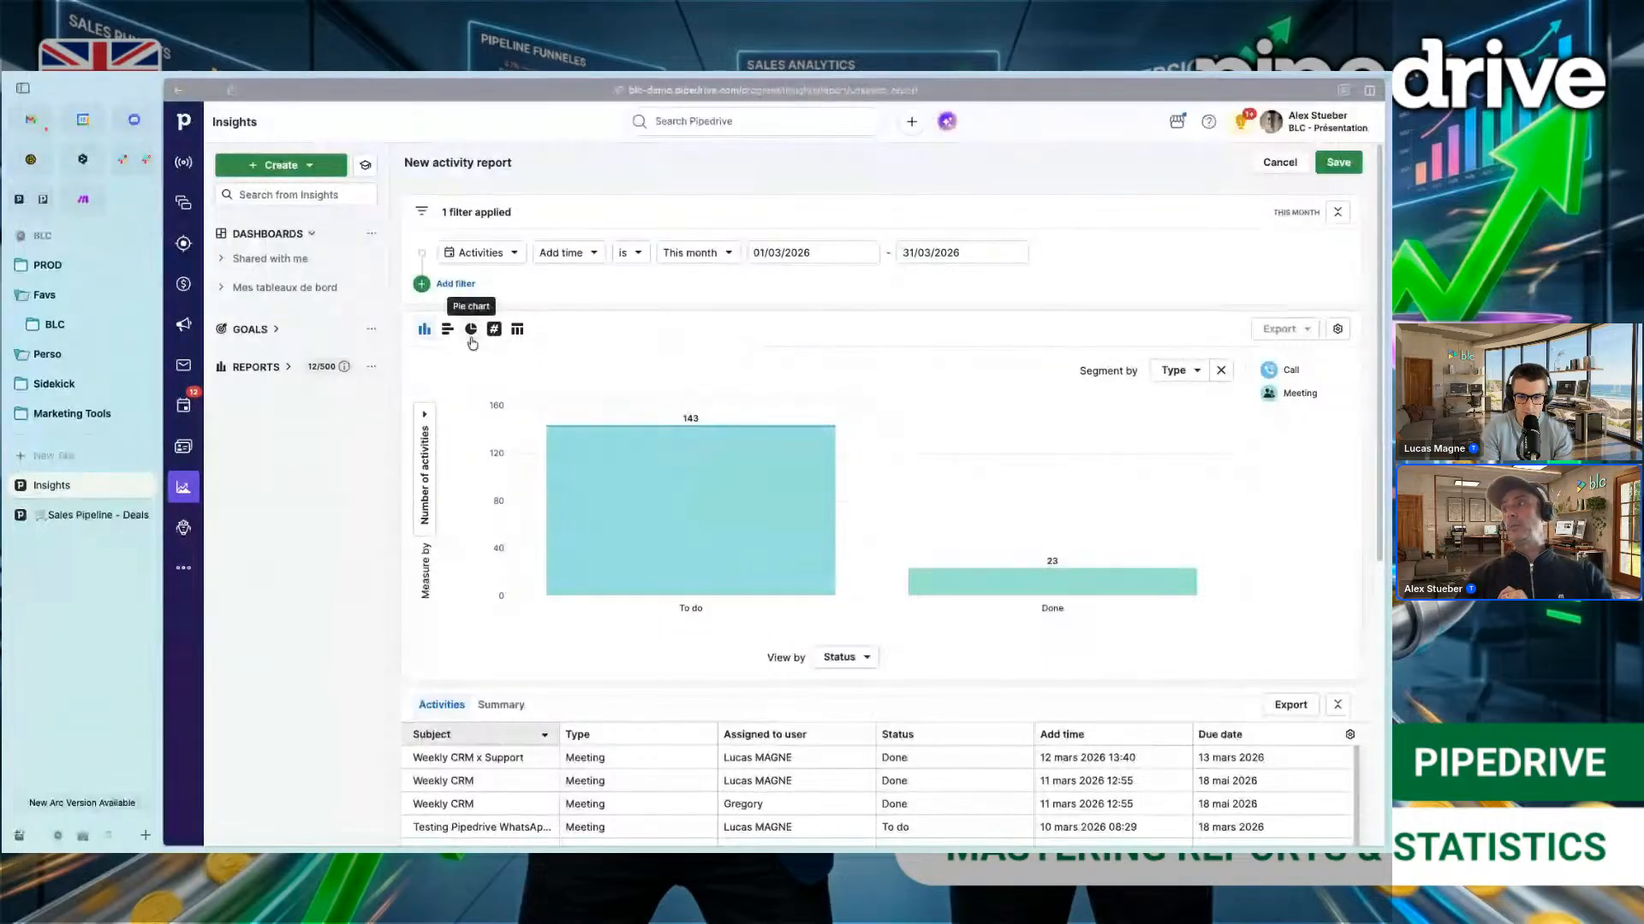
{"action": "left_click", "coordinate": [447, 330]}
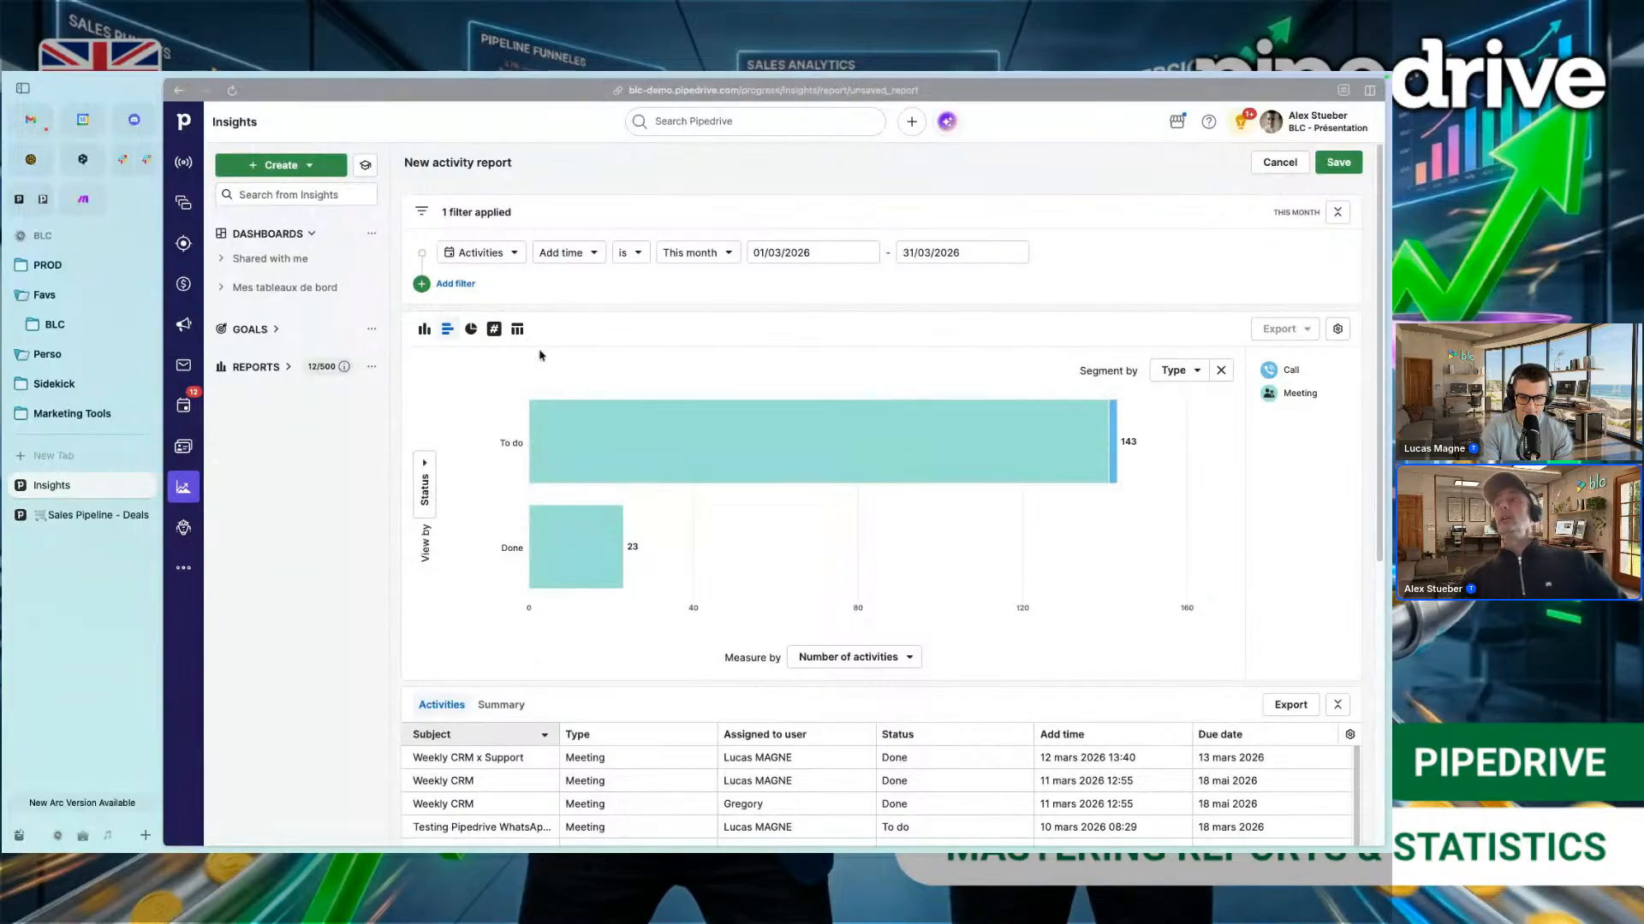
{"action": "left_click", "coordinate": [467, 330]}
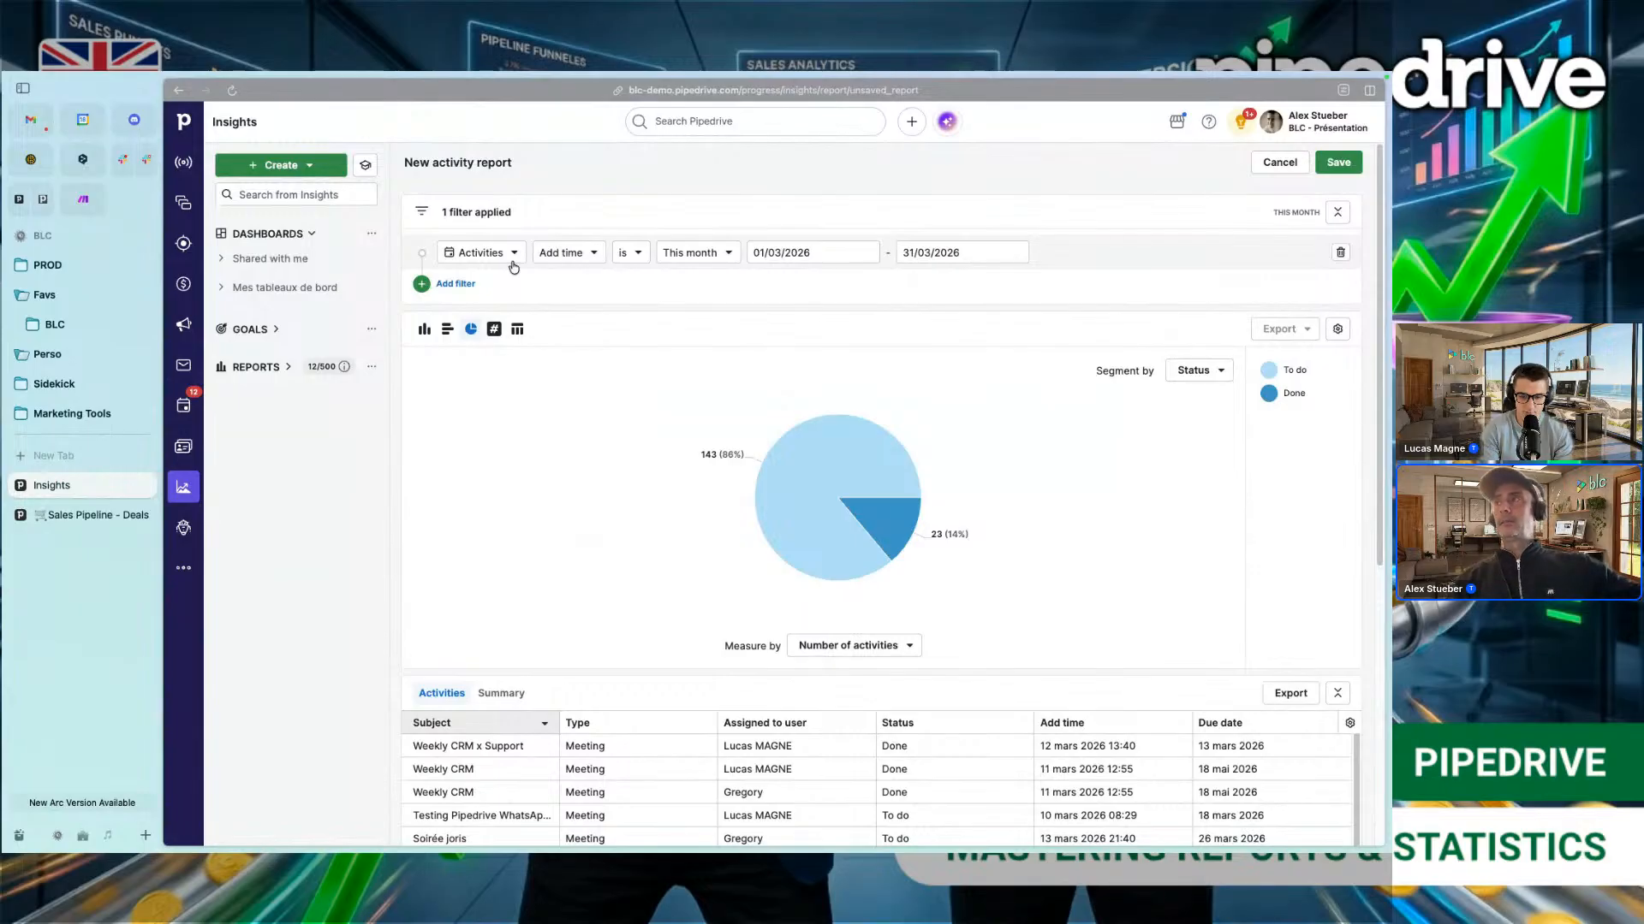
Step: Change the report's filter field from Add time to Type with the value Call, and check the other activity types offered
{"action": "left_click", "coordinate": [565, 252]}
{"action": "type", "text": "ty"}
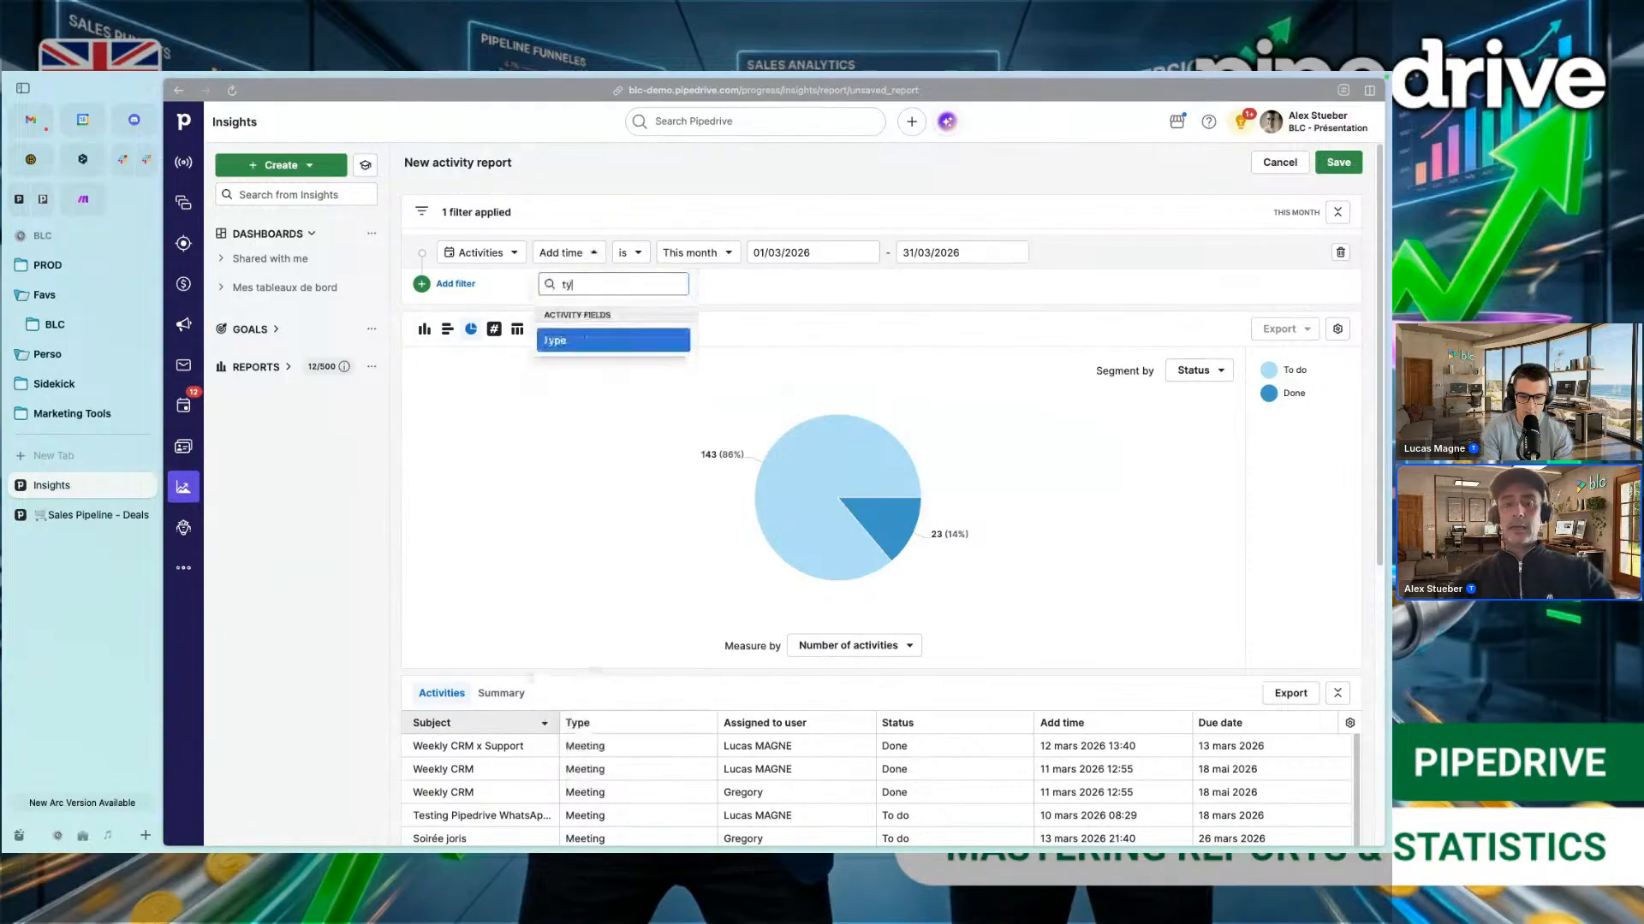
{"action": "left_click", "coordinate": [567, 339]}
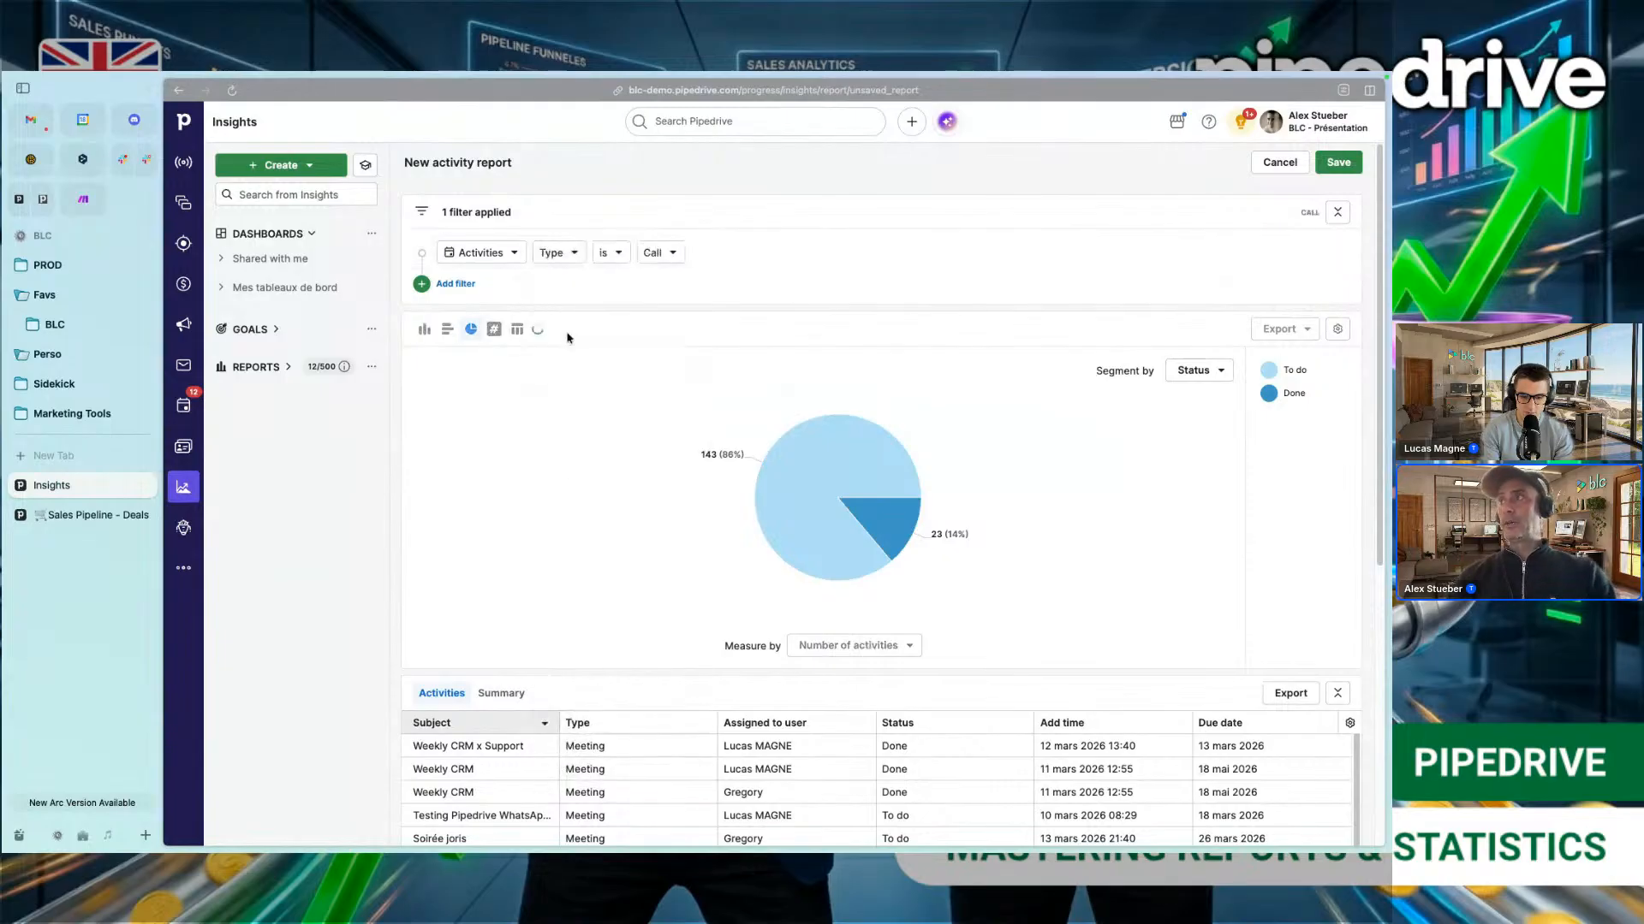
{"action": "left_click", "coordinate": [660, 252]}
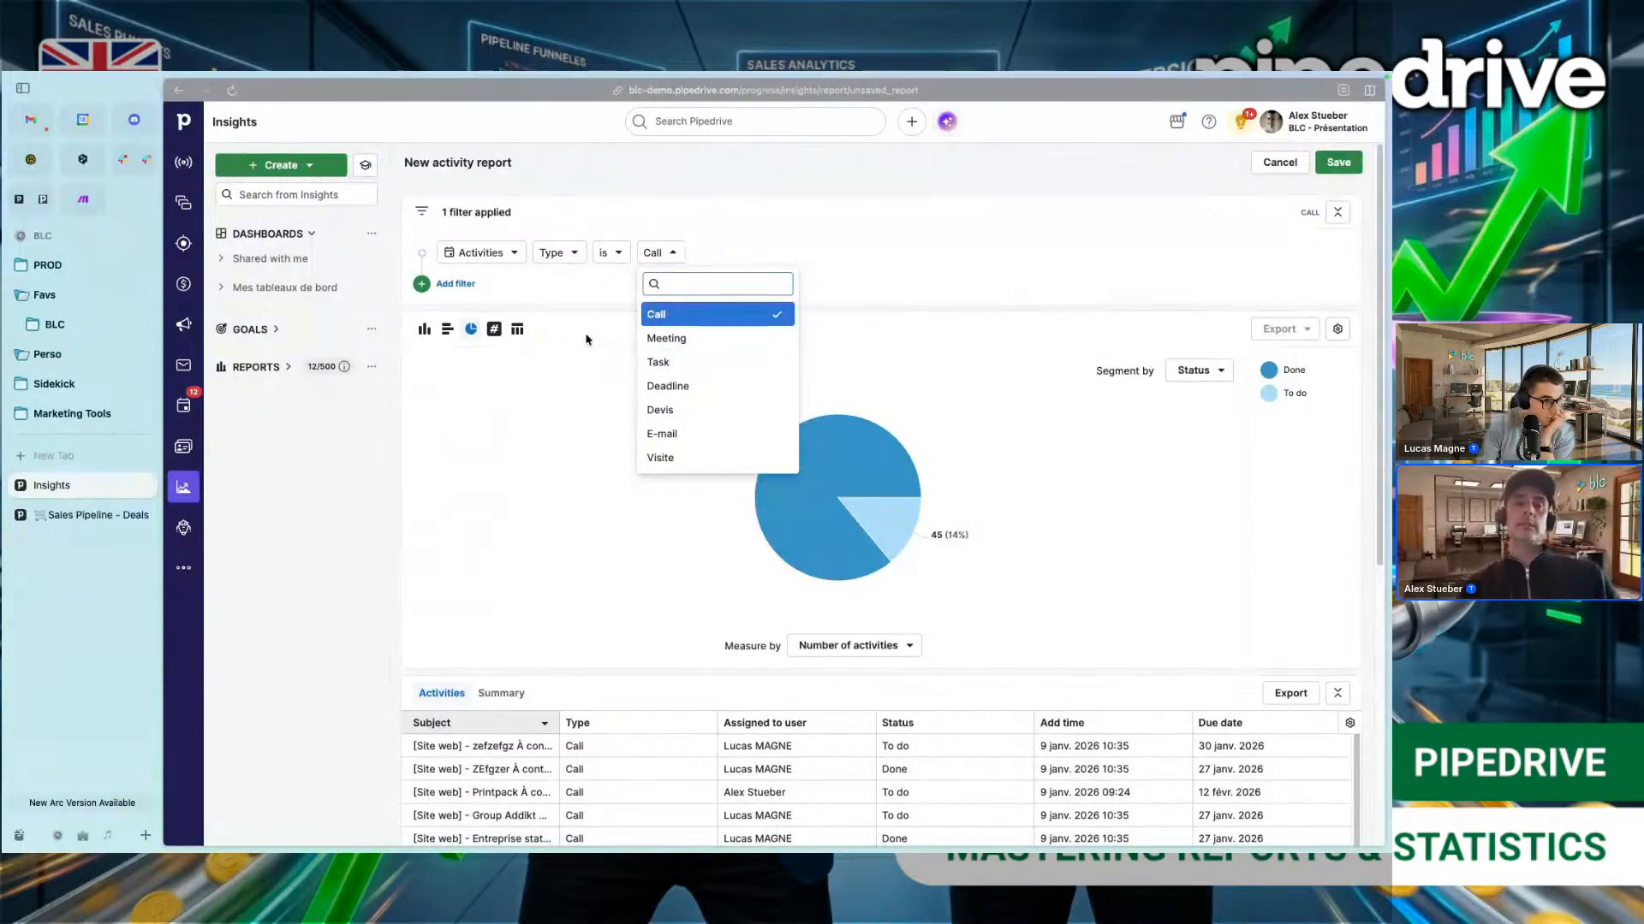
{"action": "key", "text": "Down"}
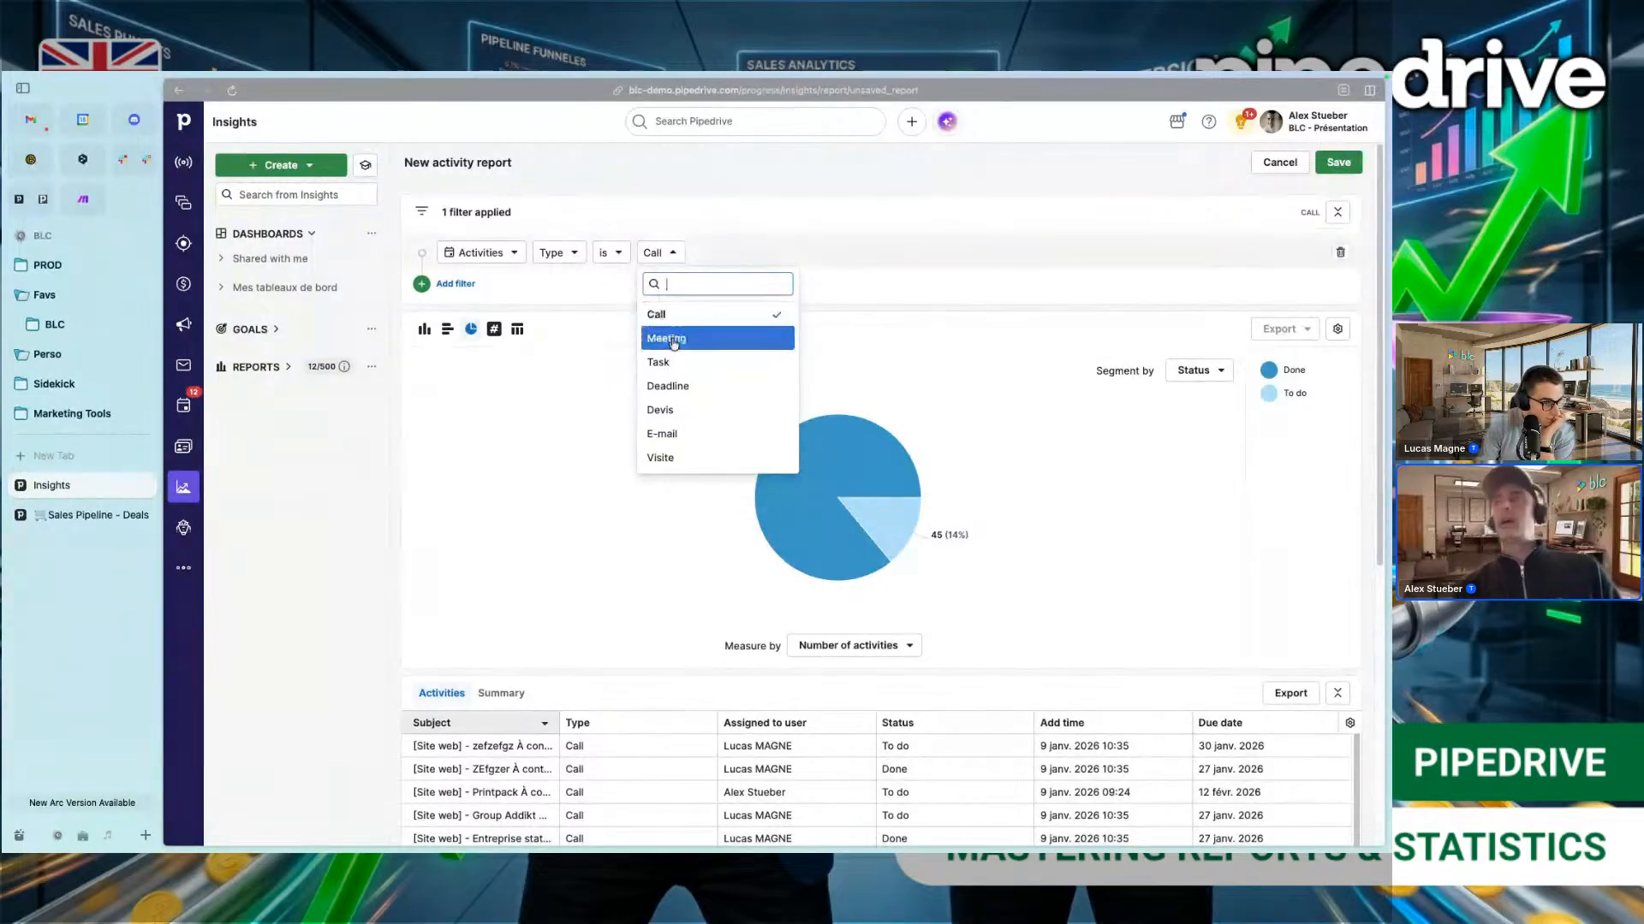
Step: Set the report's second filter to activities whose Deal is not empty
{"action": "left_click", "coordinate": [542, 420]}
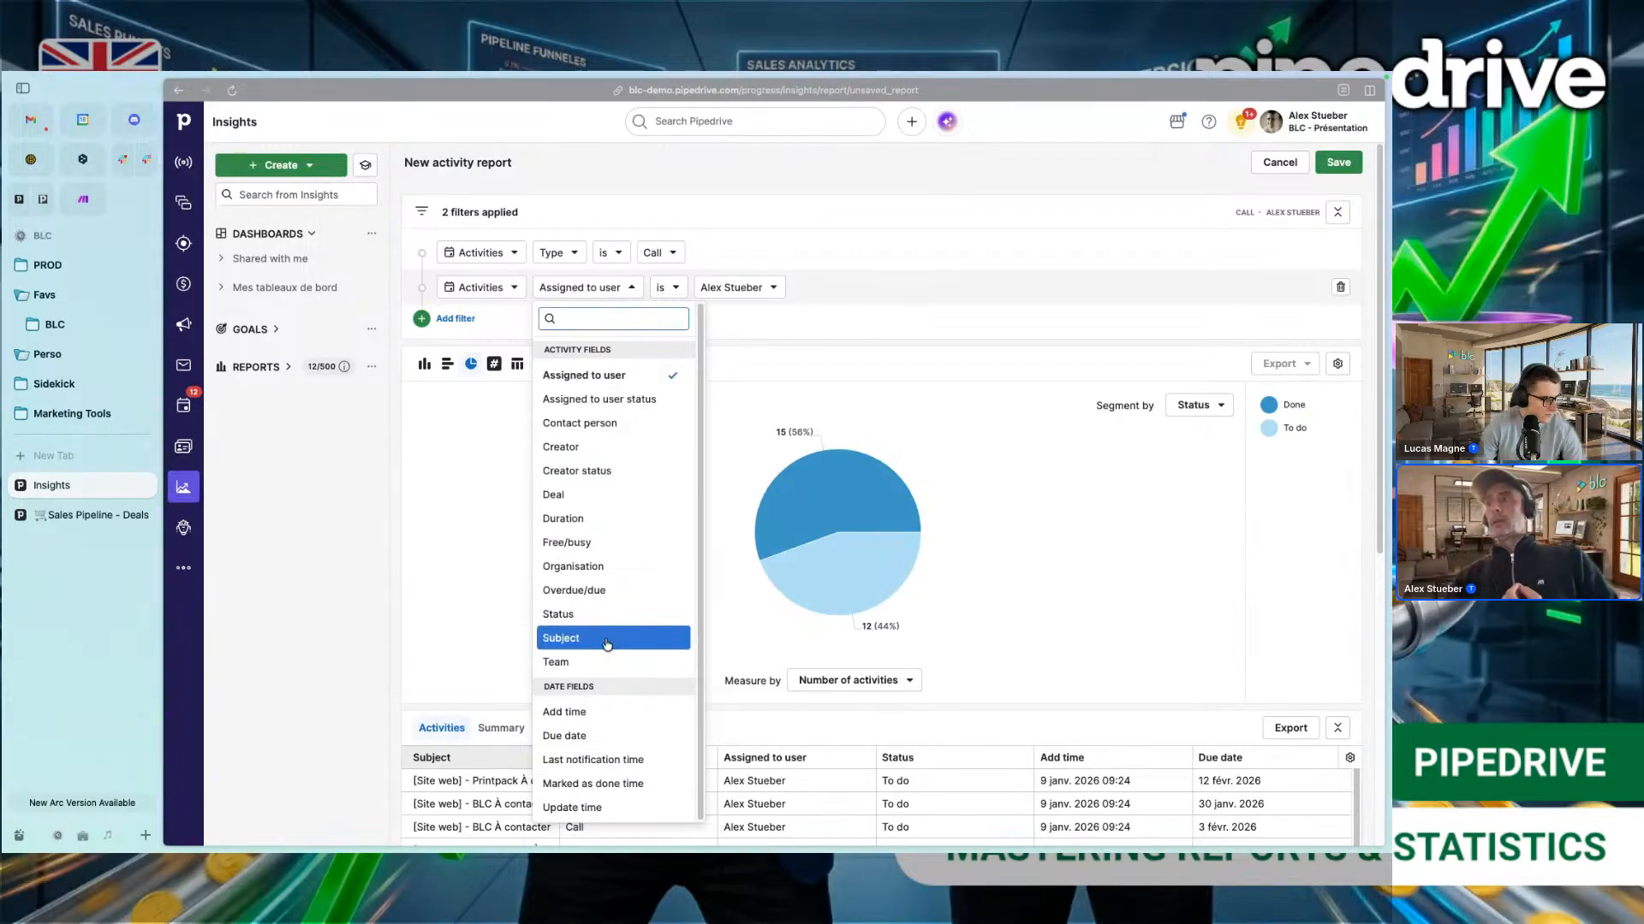
{"action": "left_click", "coordinate": [615, 503]}
{"action": "left_click", "coordinate": [612, 289]}
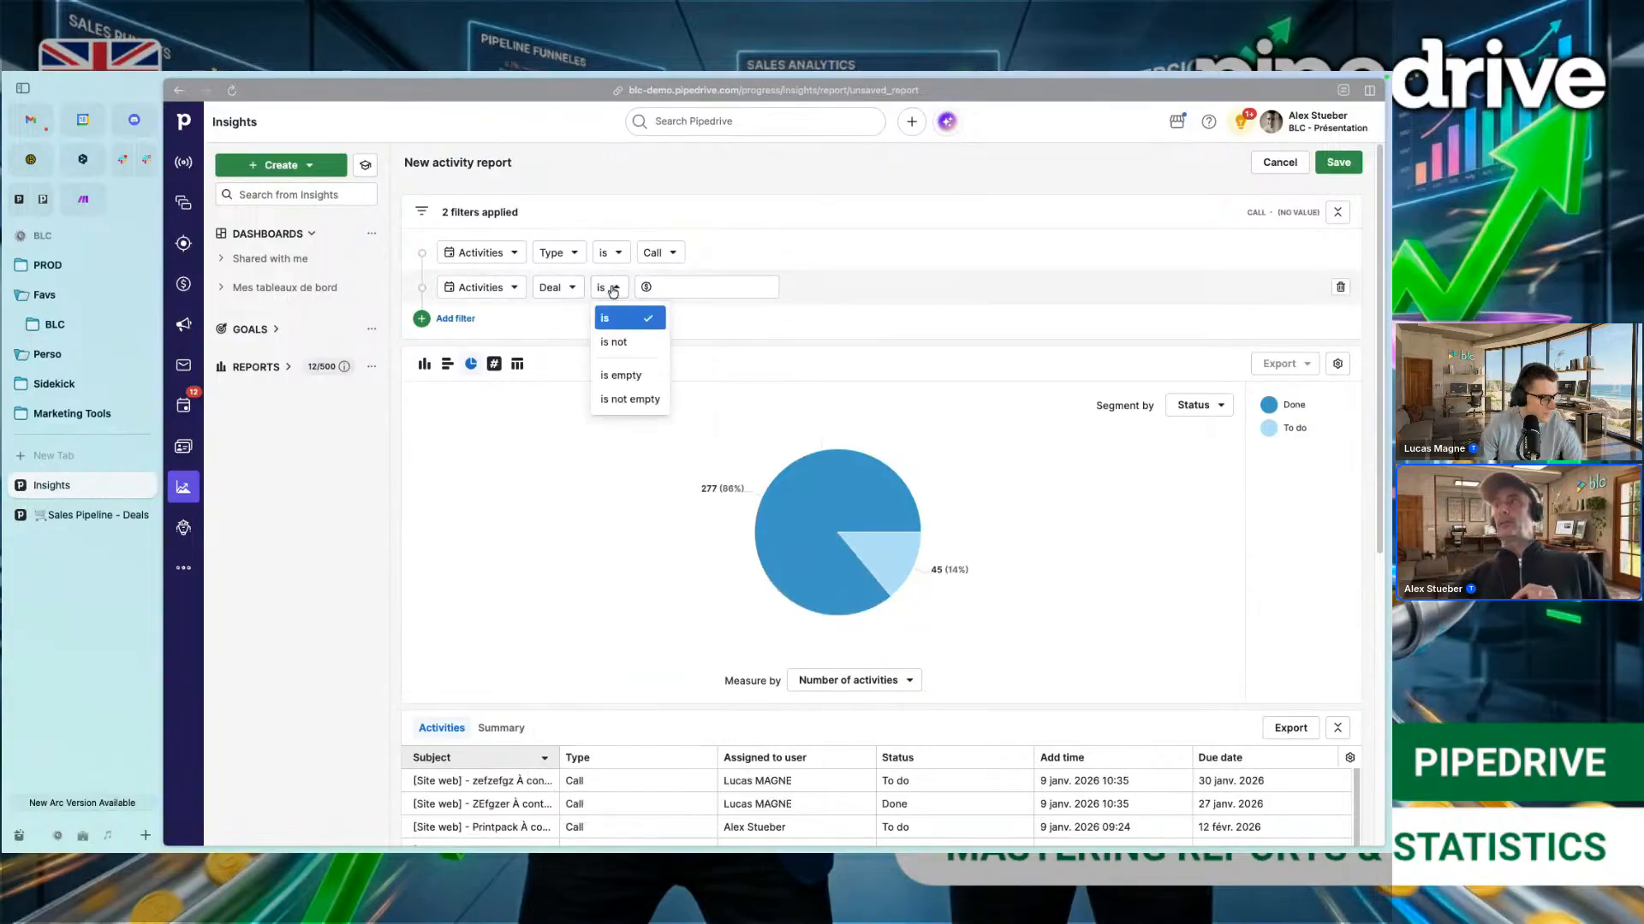
{"action": "left_click", "coordinate": [615, 400]}
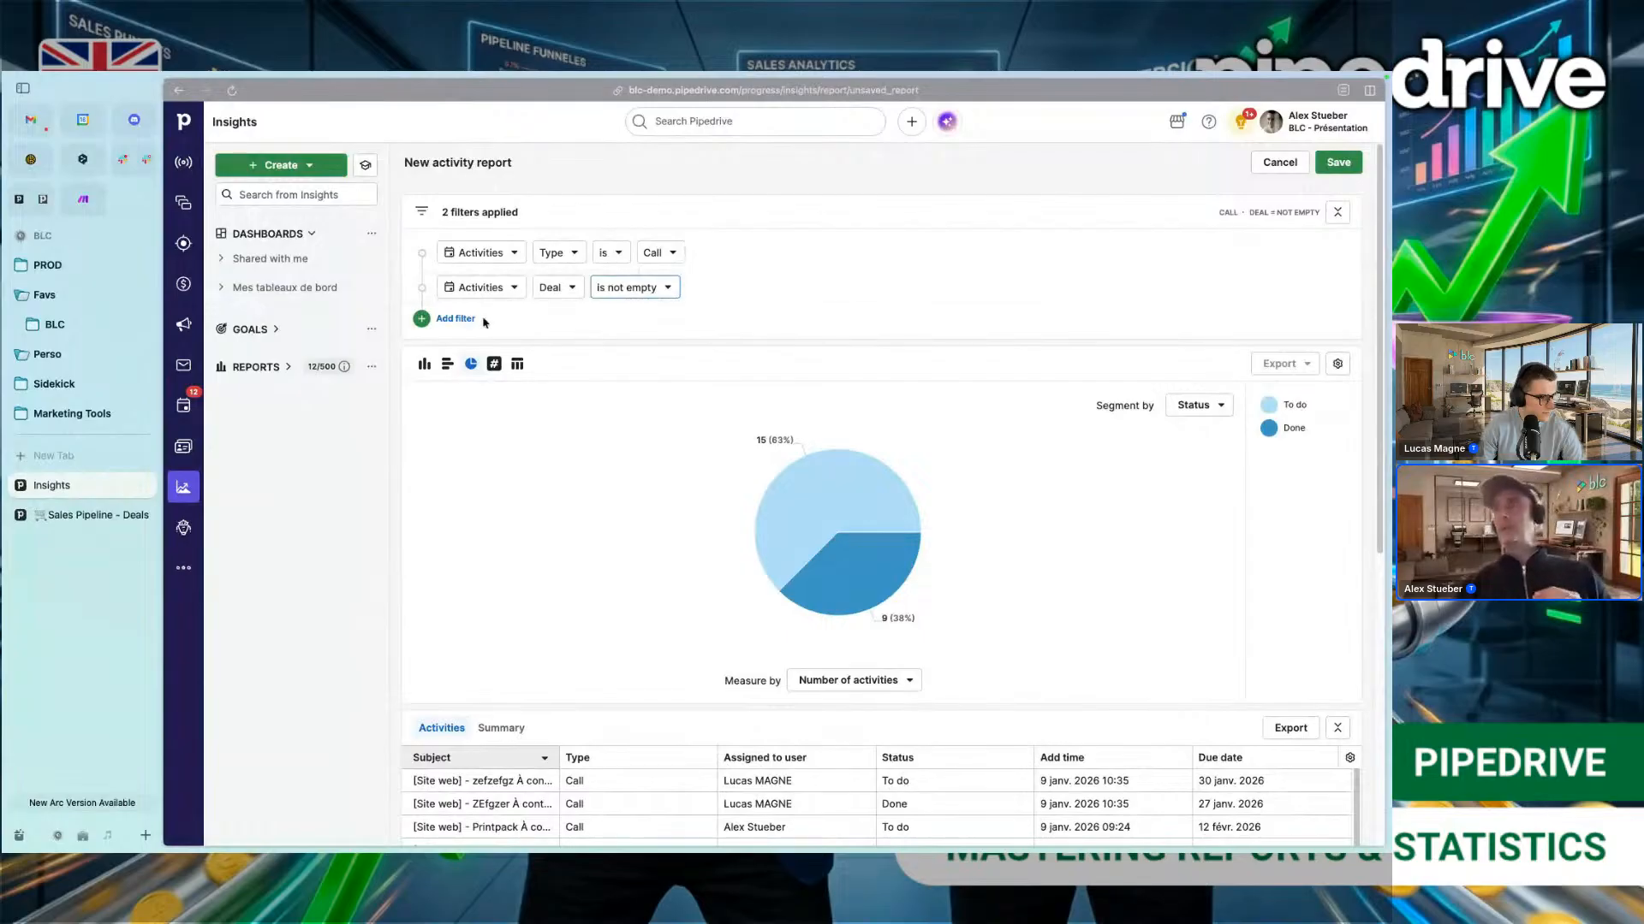
Step: Add a third filter on the activities' Marked as done time for this year
{"action": "left_click", "coordinate": [456, 318]}
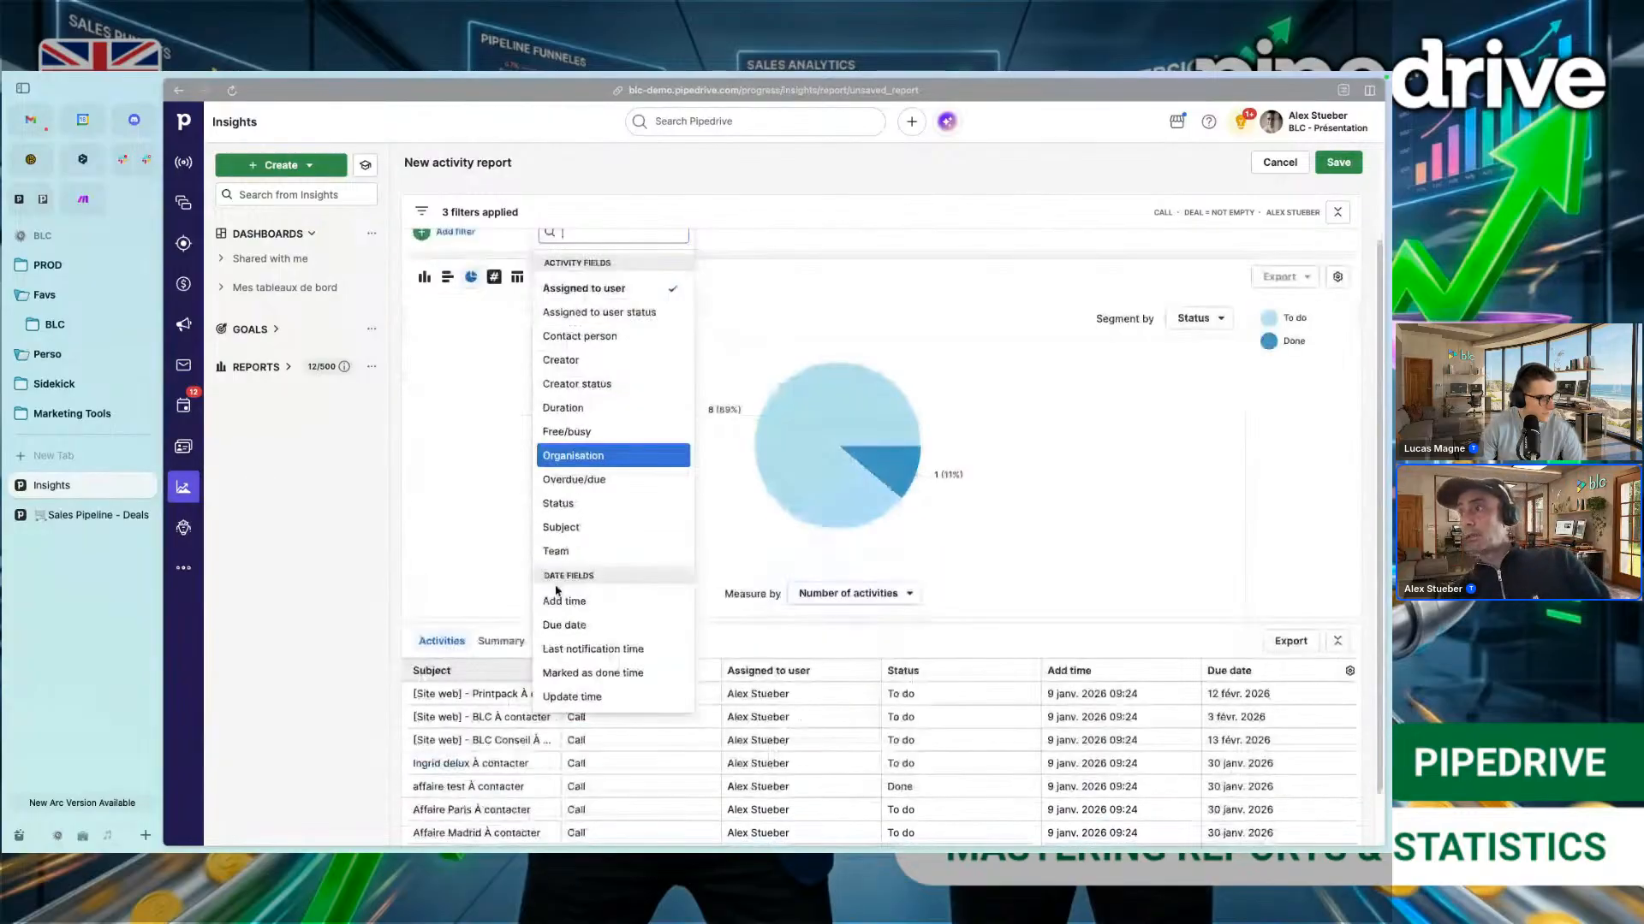
{"action": "scroll", "coordinate": [569, 676], "scroll_direction": "down", "scroll_amount": 1}
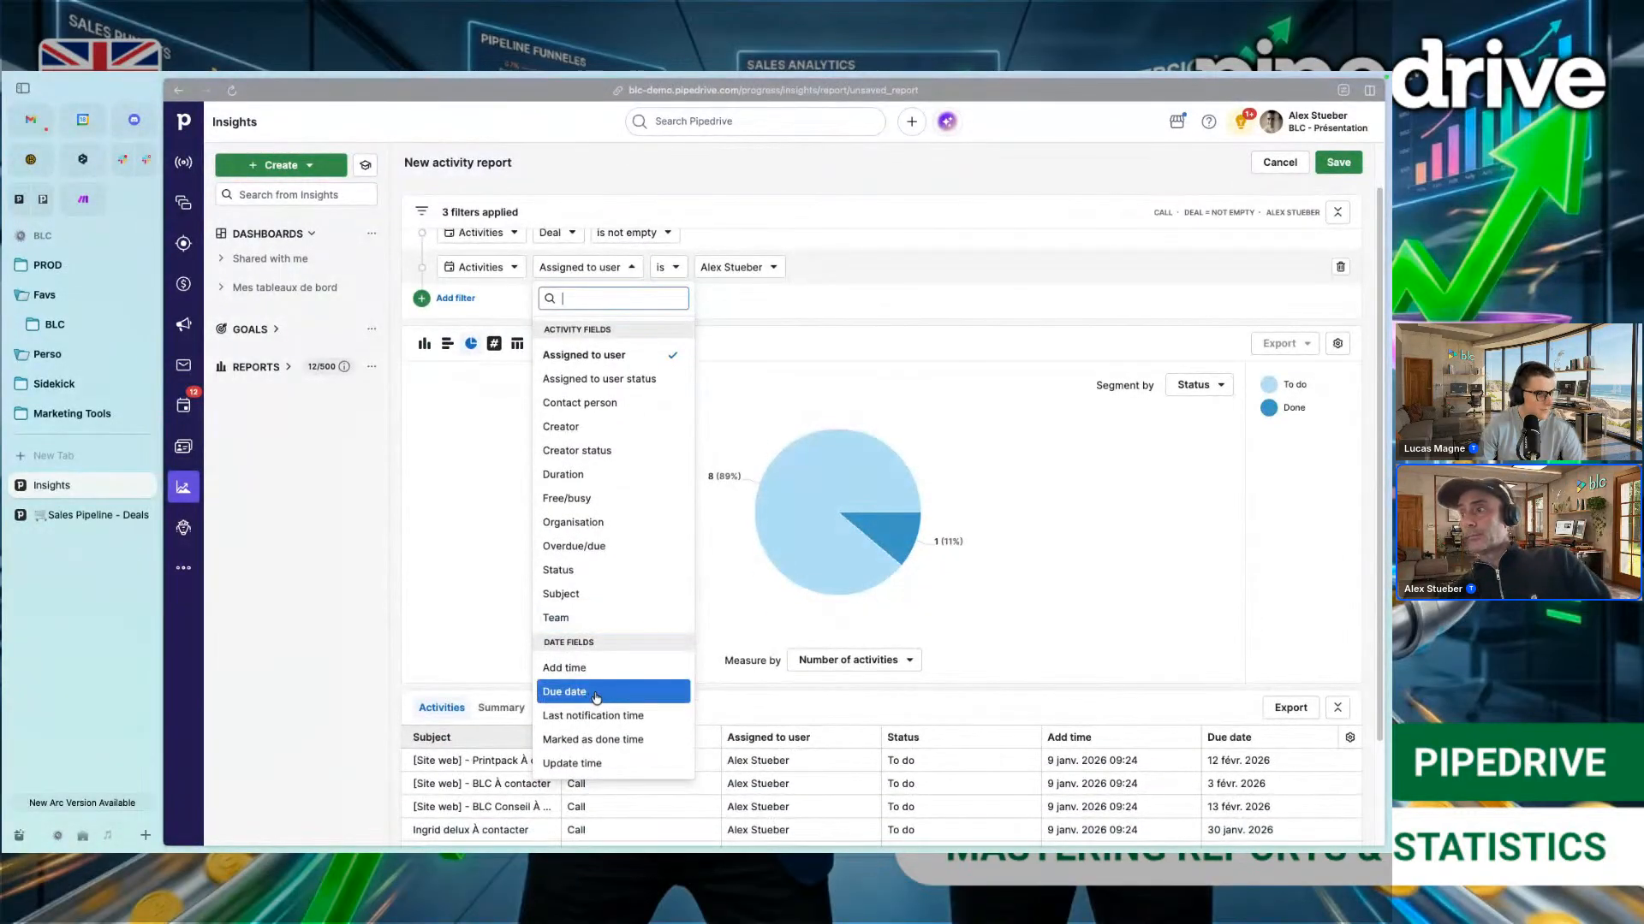
{"action": "left_click", "coordinate": [637, 743]}
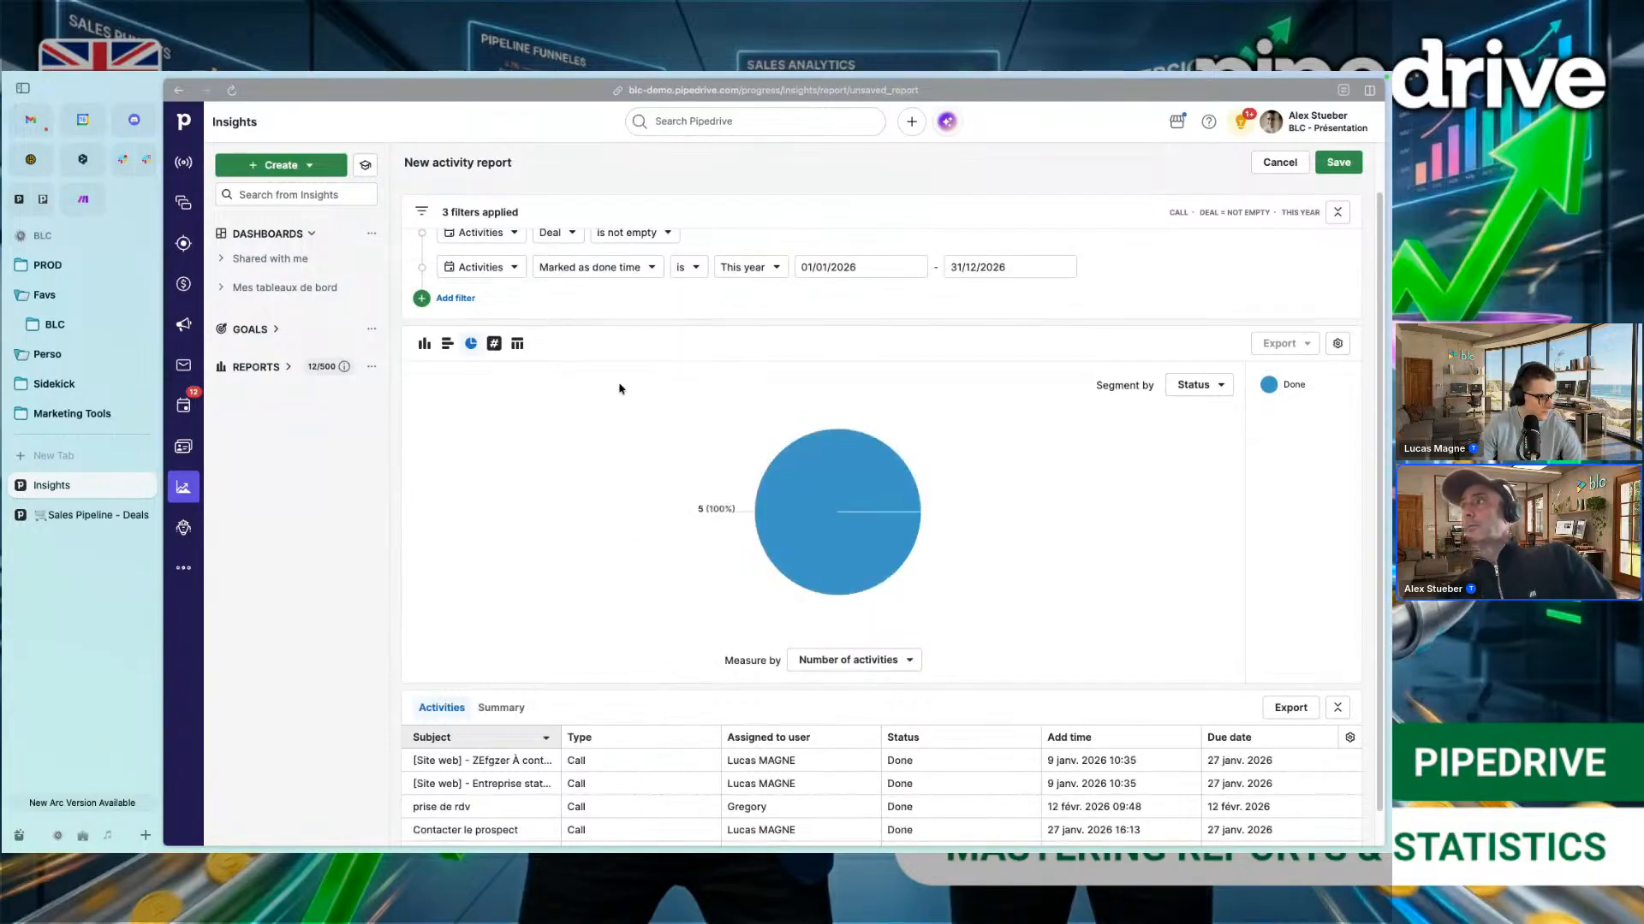
Step: Try the Marked as done time filter with this month and restore it to this year
{"action": "scroll", "coordinate": [770, 325], "scroll_direction": "up", "scroll_amount": 1}
{"action": "left_click", "coordinate": [785, 312]}
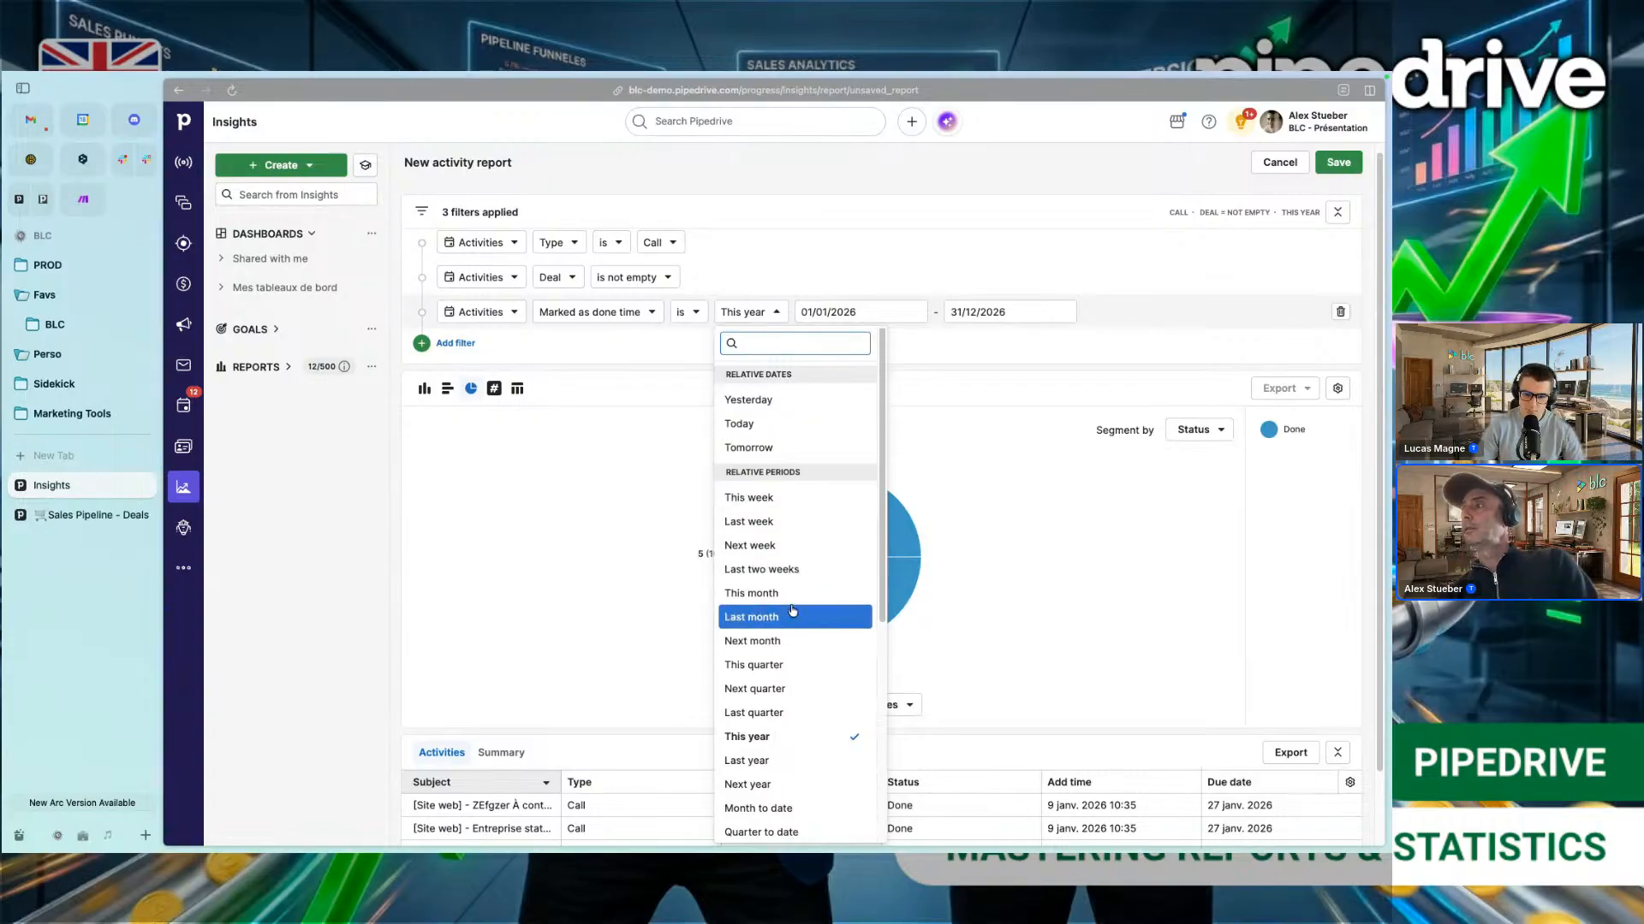
{"action": "left_click", "coordinate": [793, 594]}
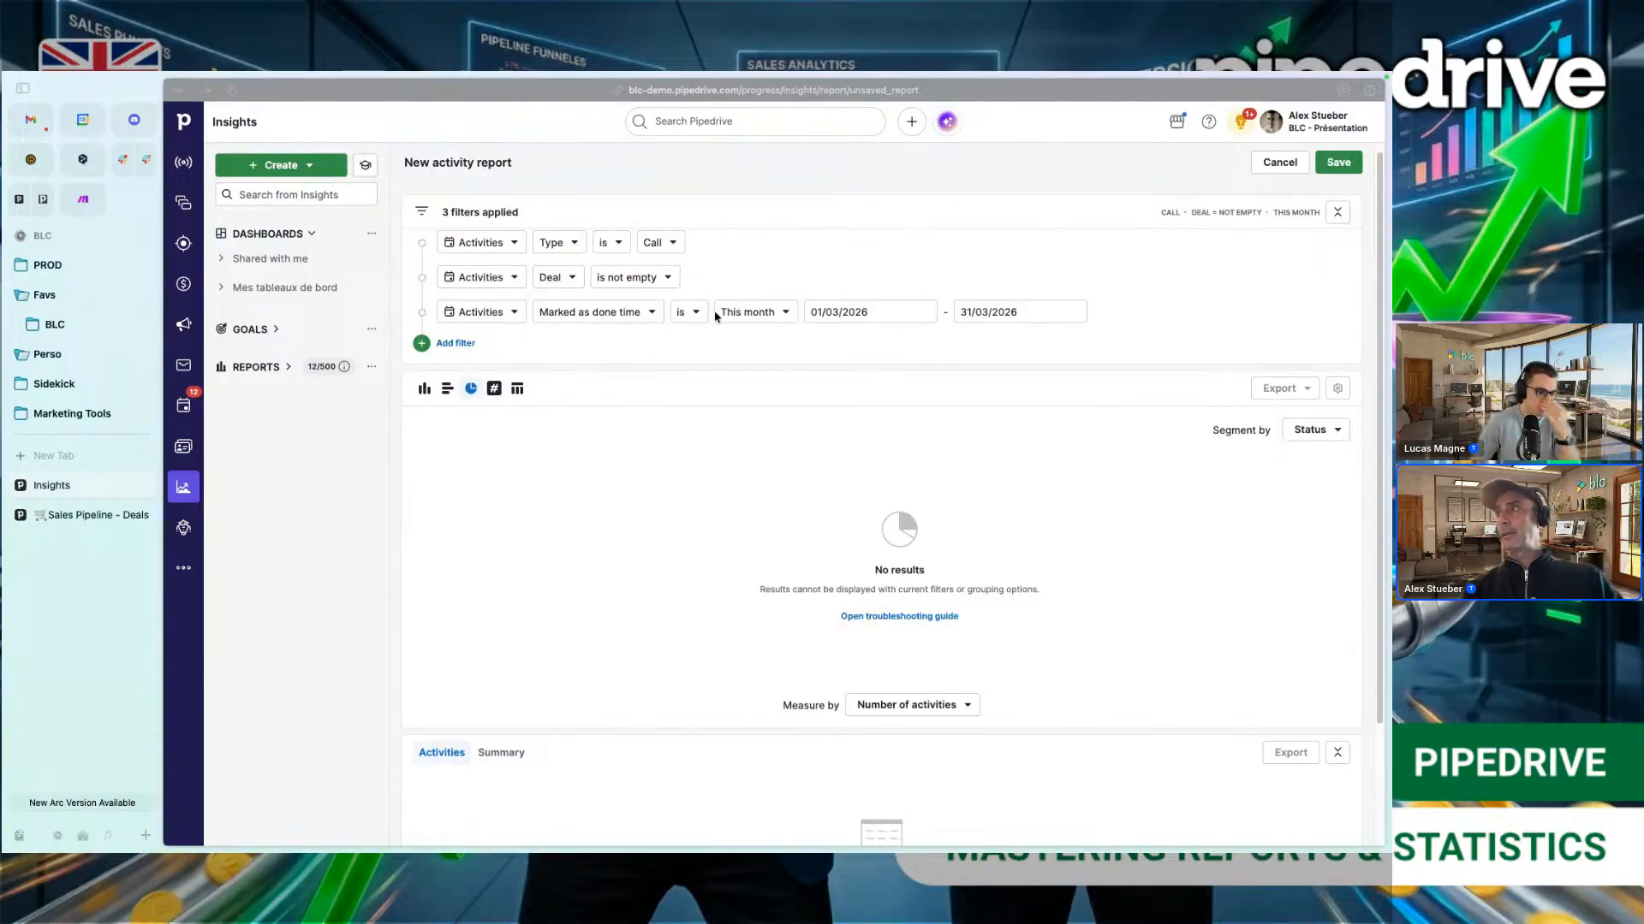
{"action": "left_click", "coordinate": [777, 317]}
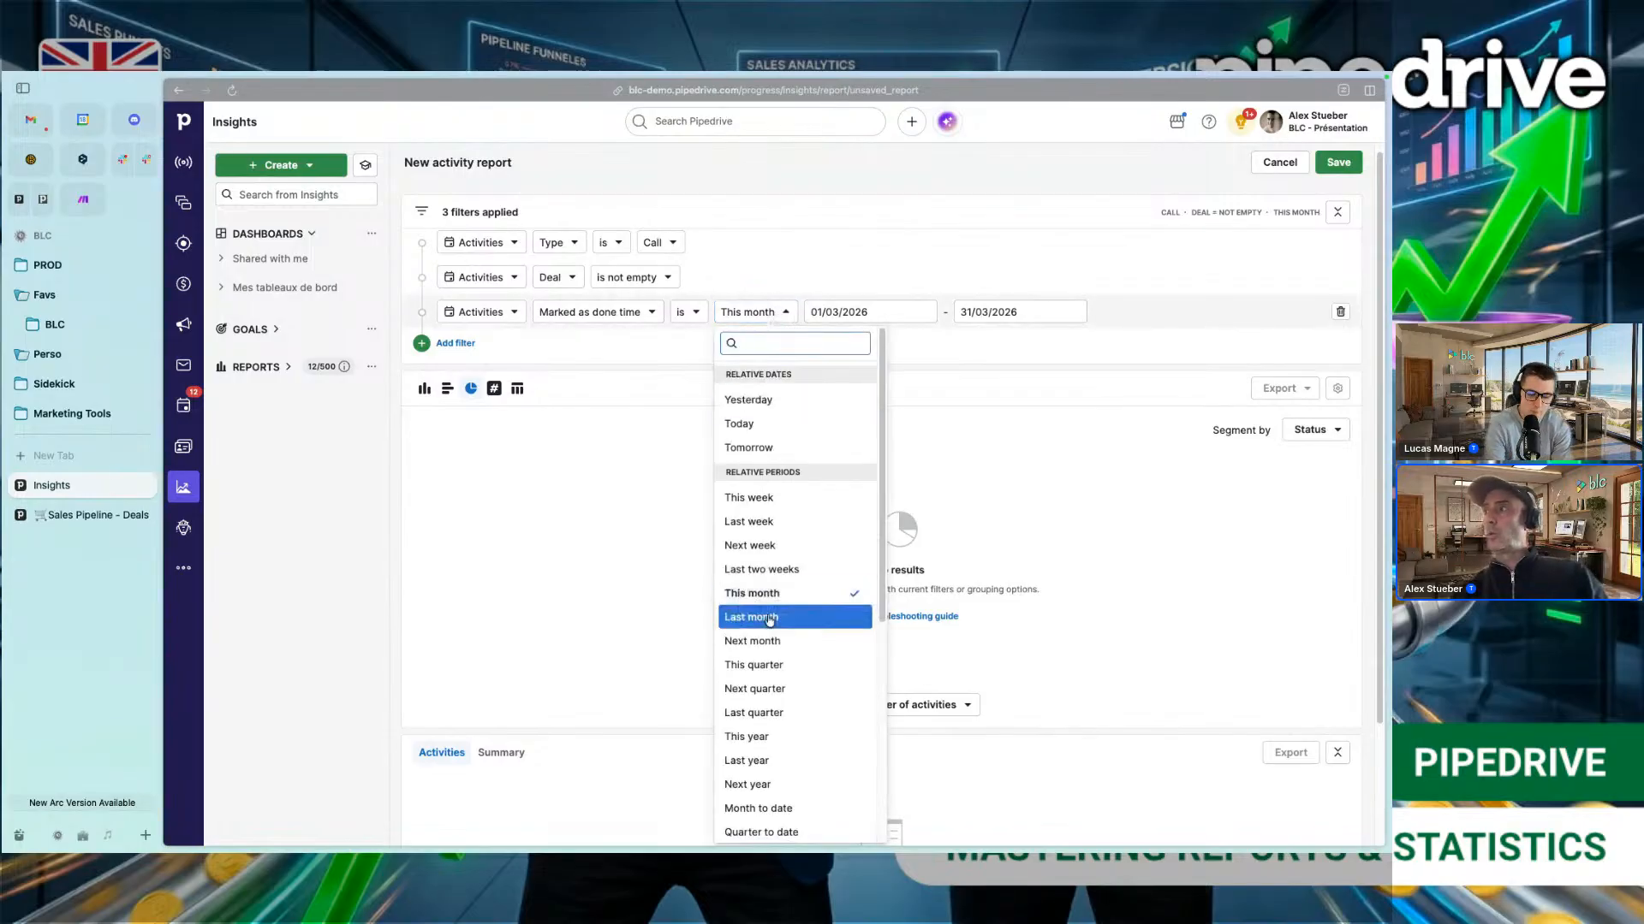
{"action": "left_click", "coordinate": [771, 740]}
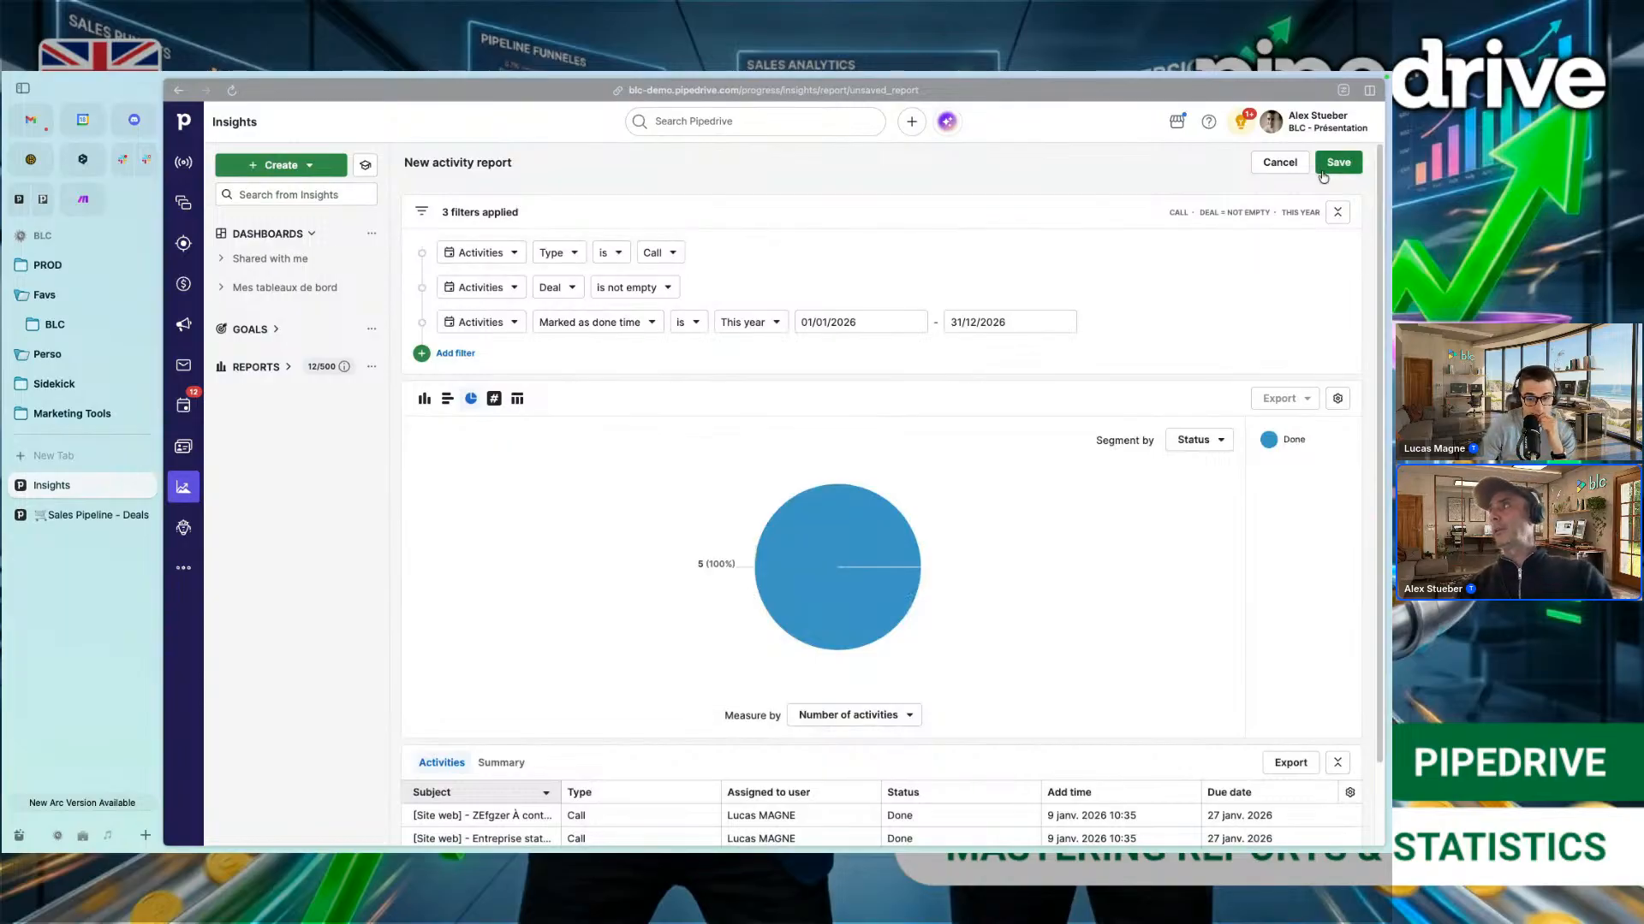
Step: Save the report as Activities DONE - 2026 in the Sales Team AMEA SOUTH folder and on the Sales 2025 dashboard
{"action": "left_click", "coordinate": [1323, 171]}
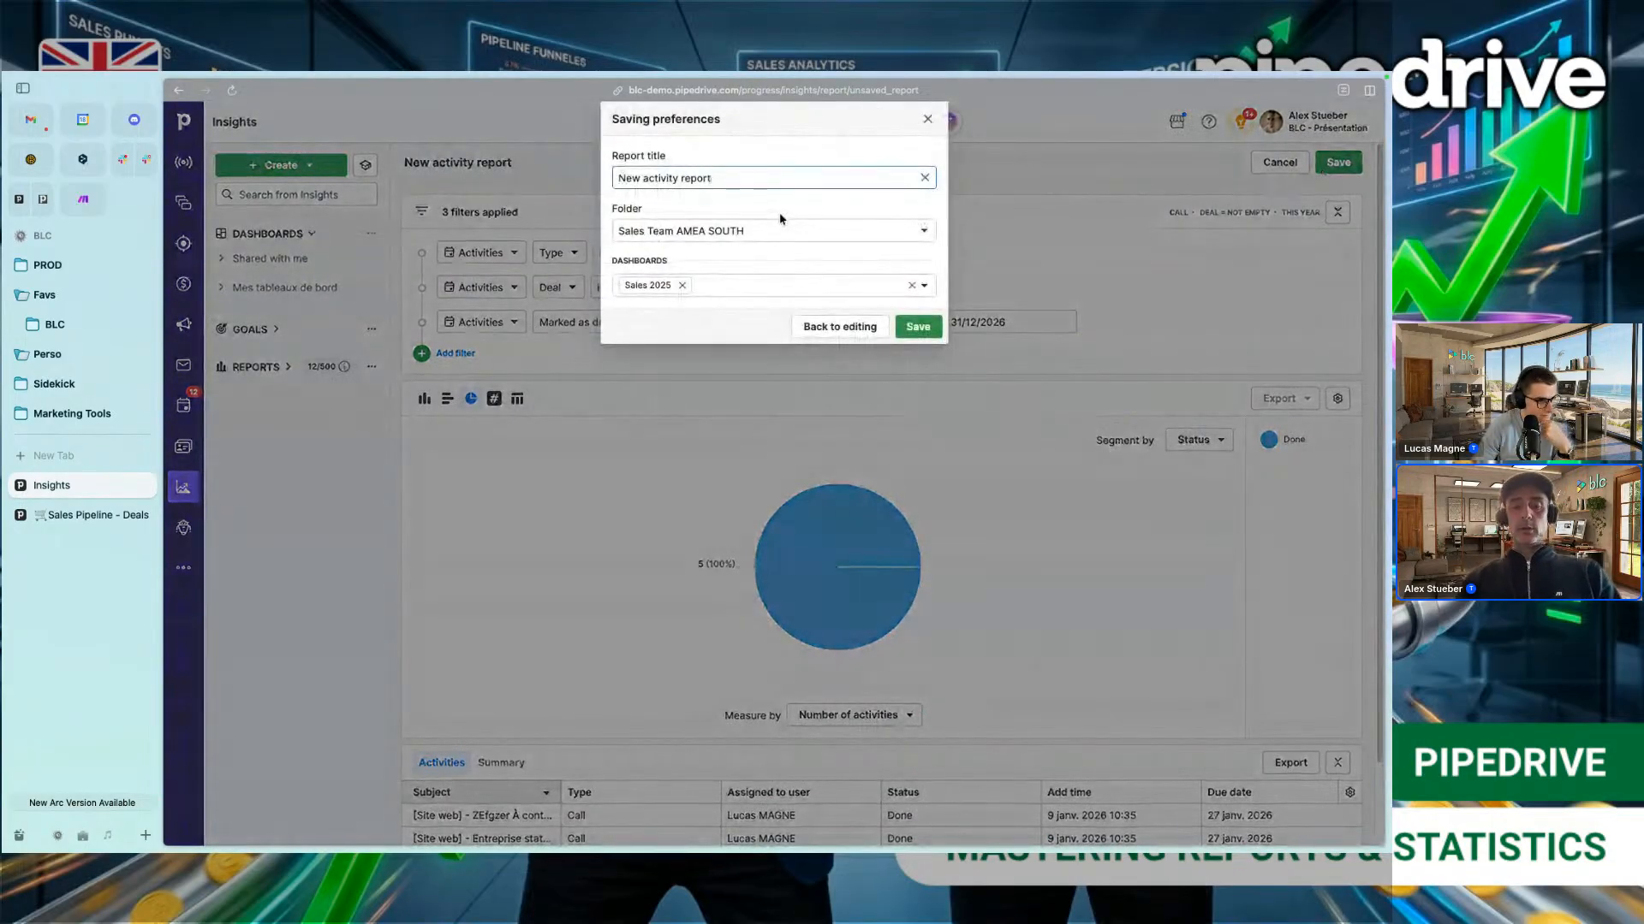
{"action": "key", "text": "ctrl+a"}
{"action": "type", "text": "Activ"}
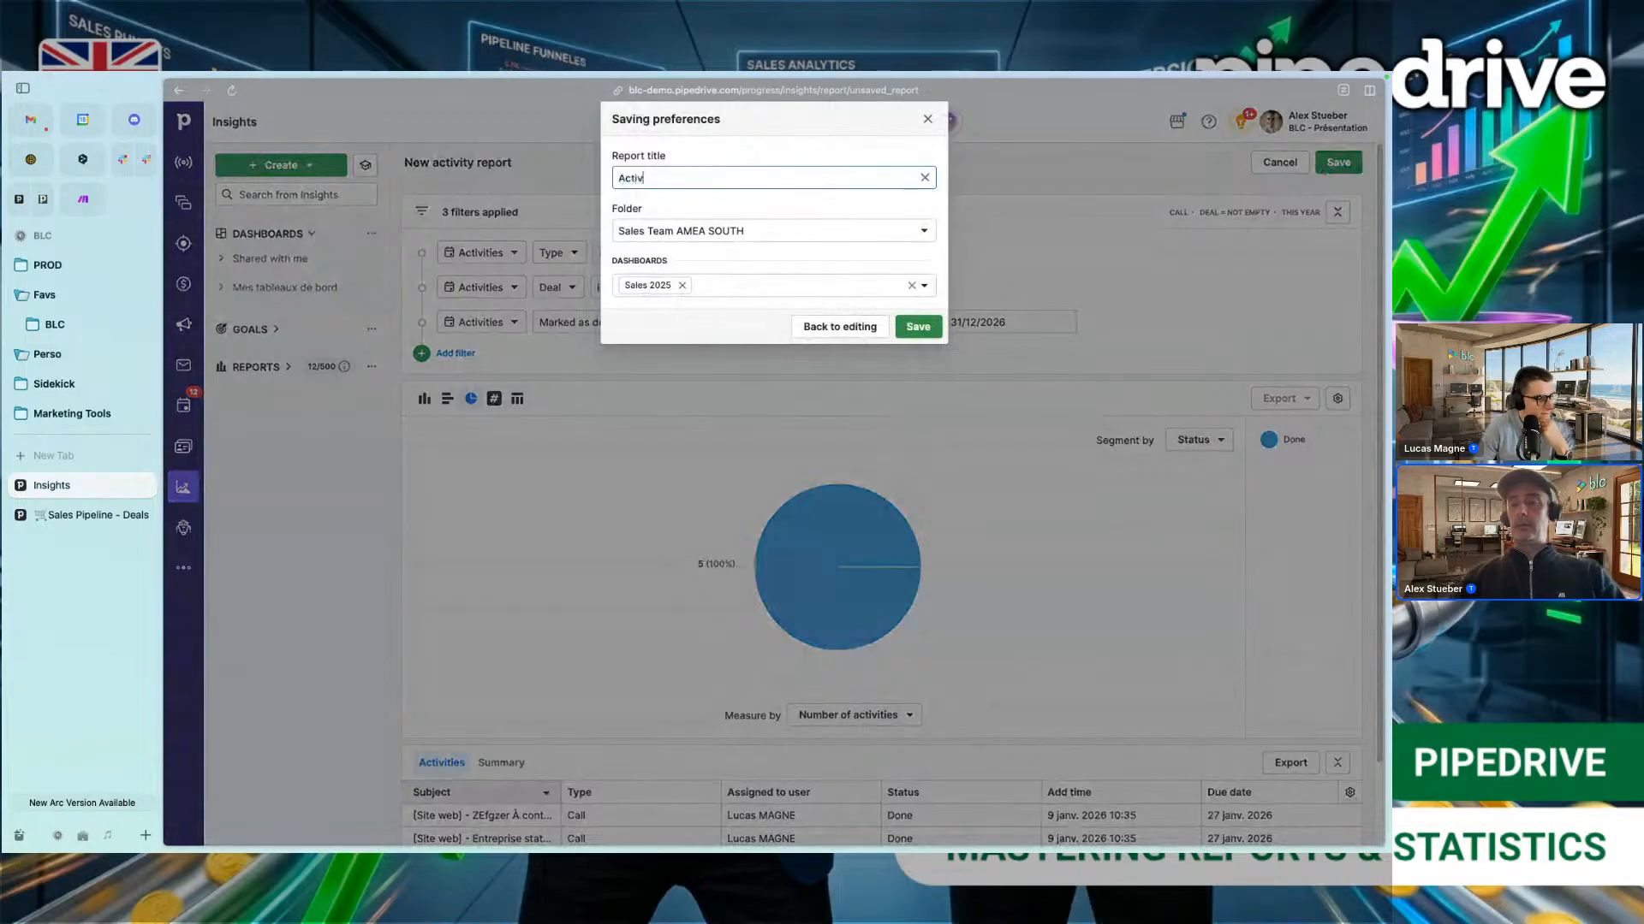
{"action": "type", "text": "ities"}
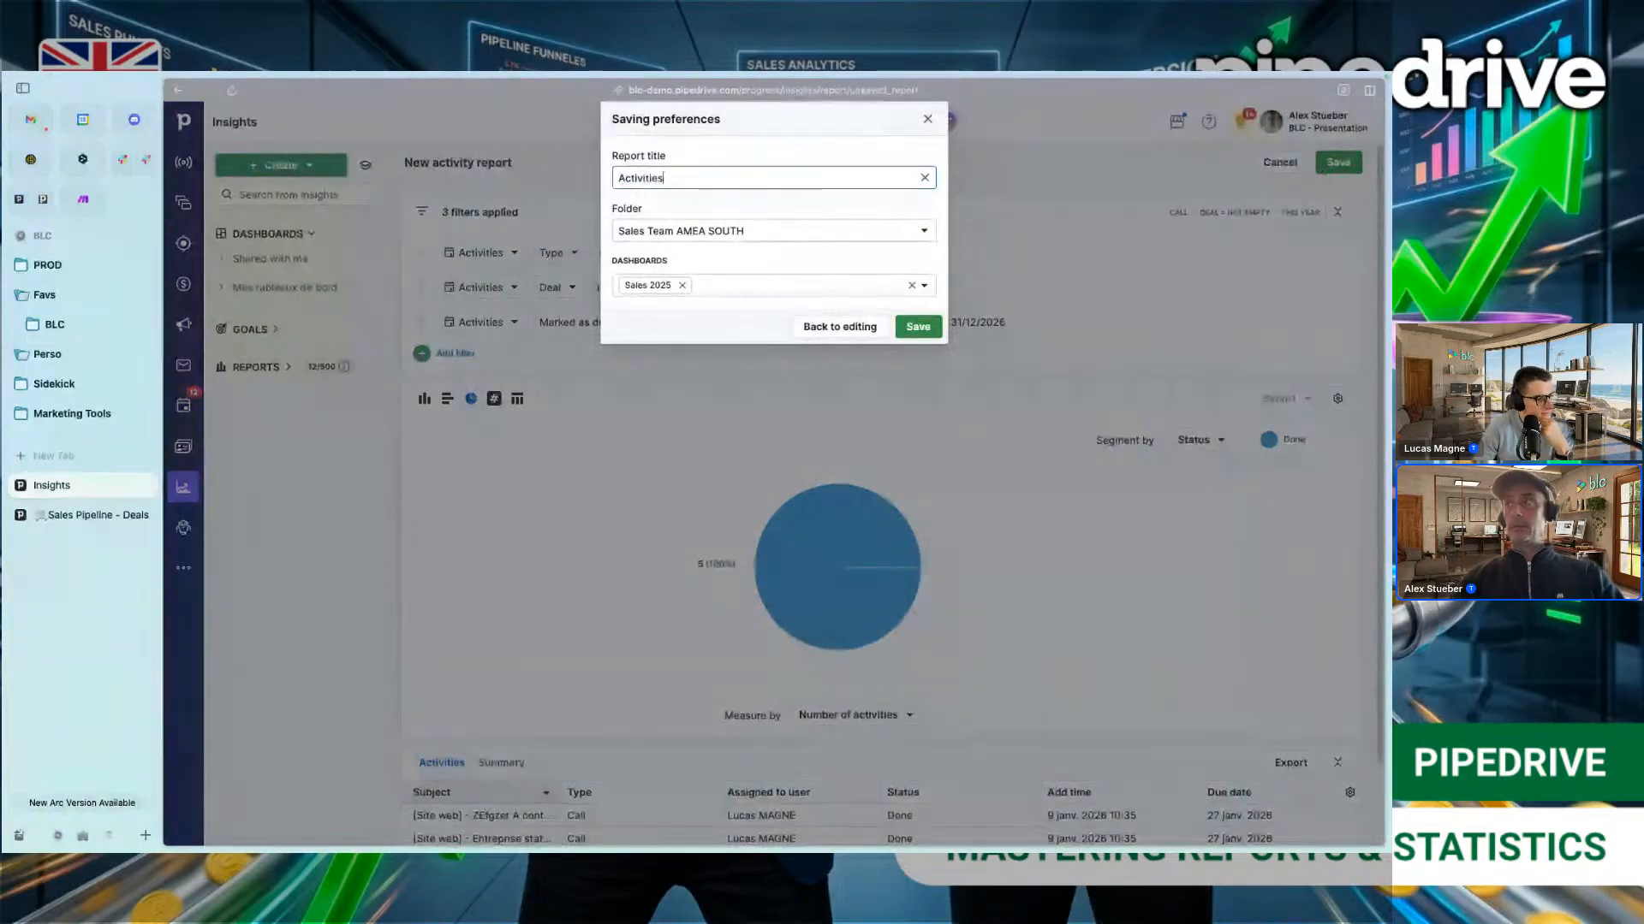
{"action": "type", "text": " DONE - 2"}
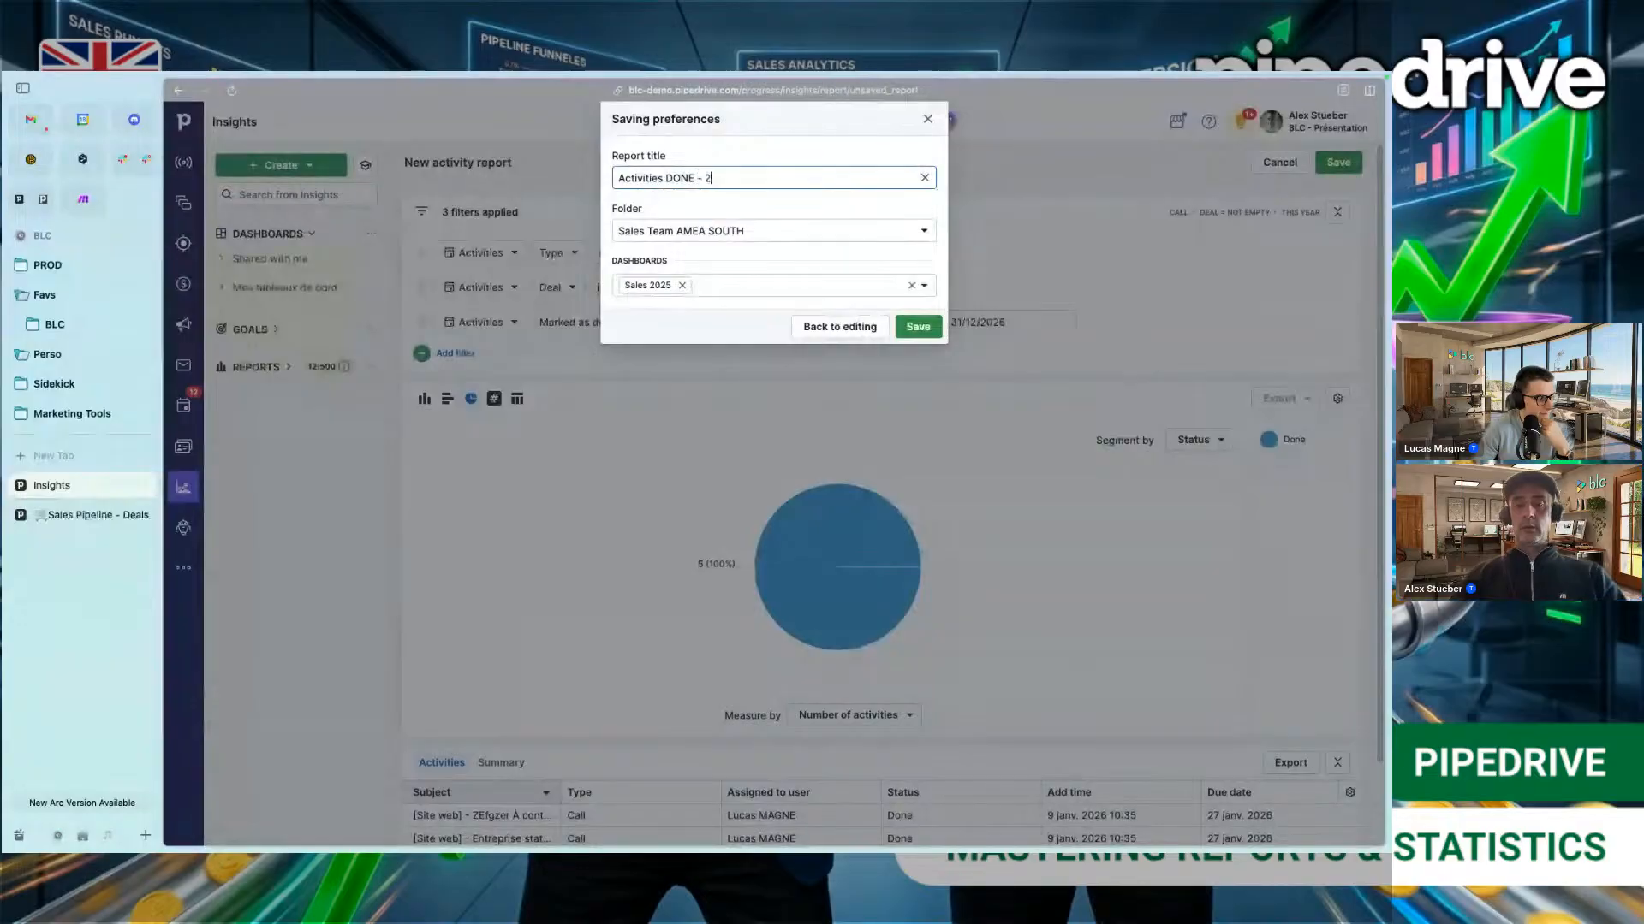
{"action": "type", "text": "025"}
{"action": "key", "text": "BackSpace"}
{"action": "type", "text": "6"}
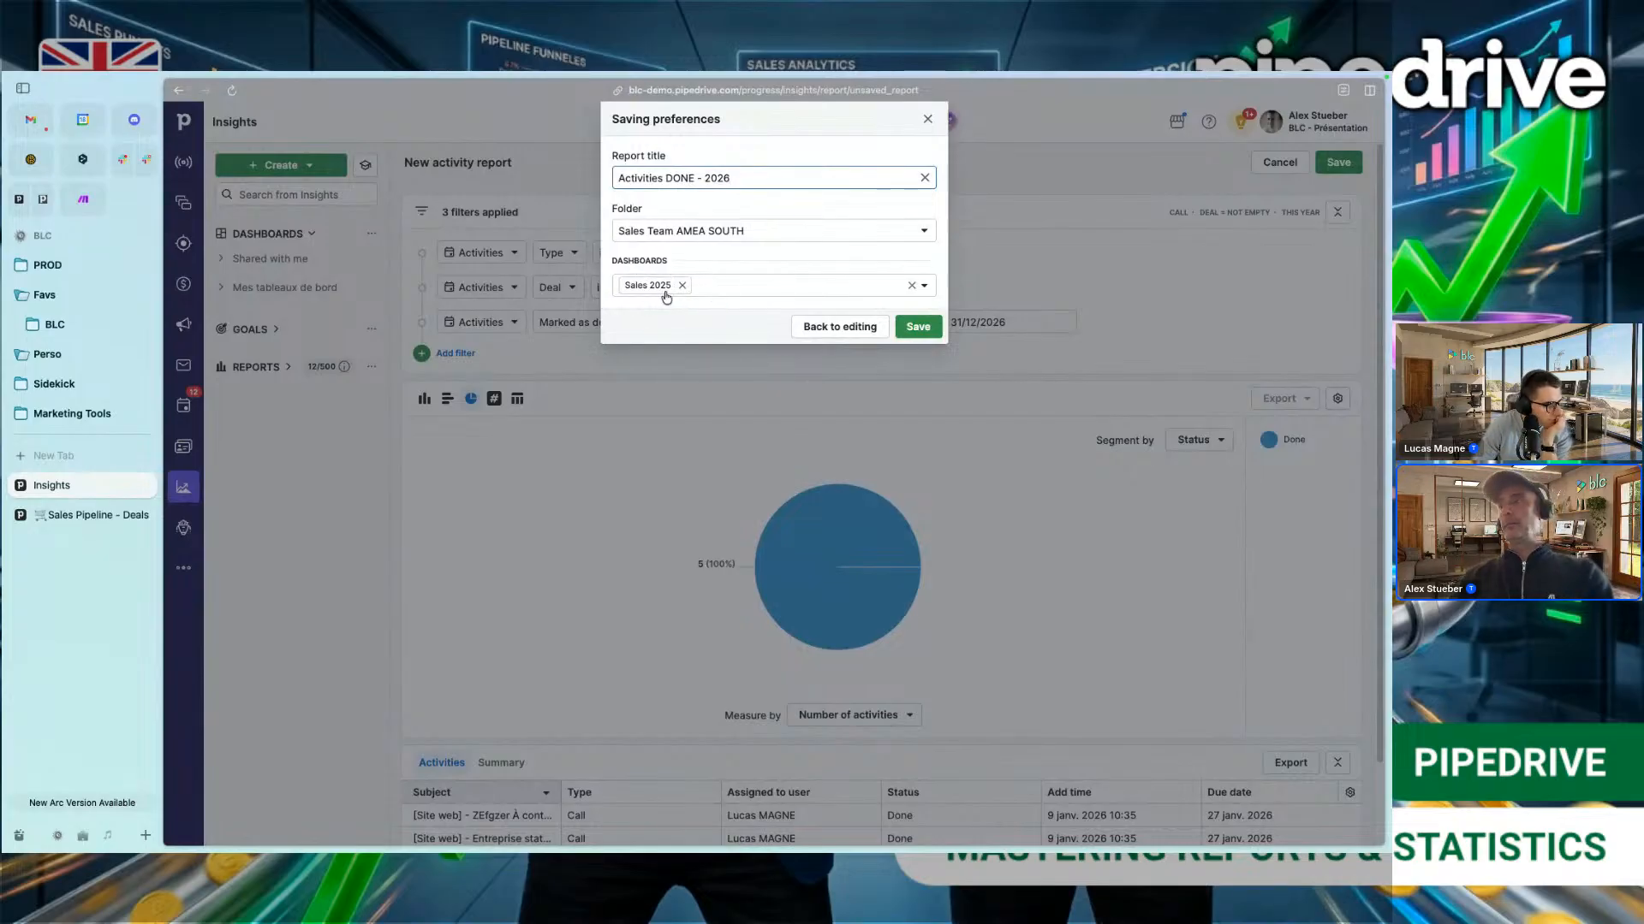
{"action": "left_click", "coordinate": [919, 329]}
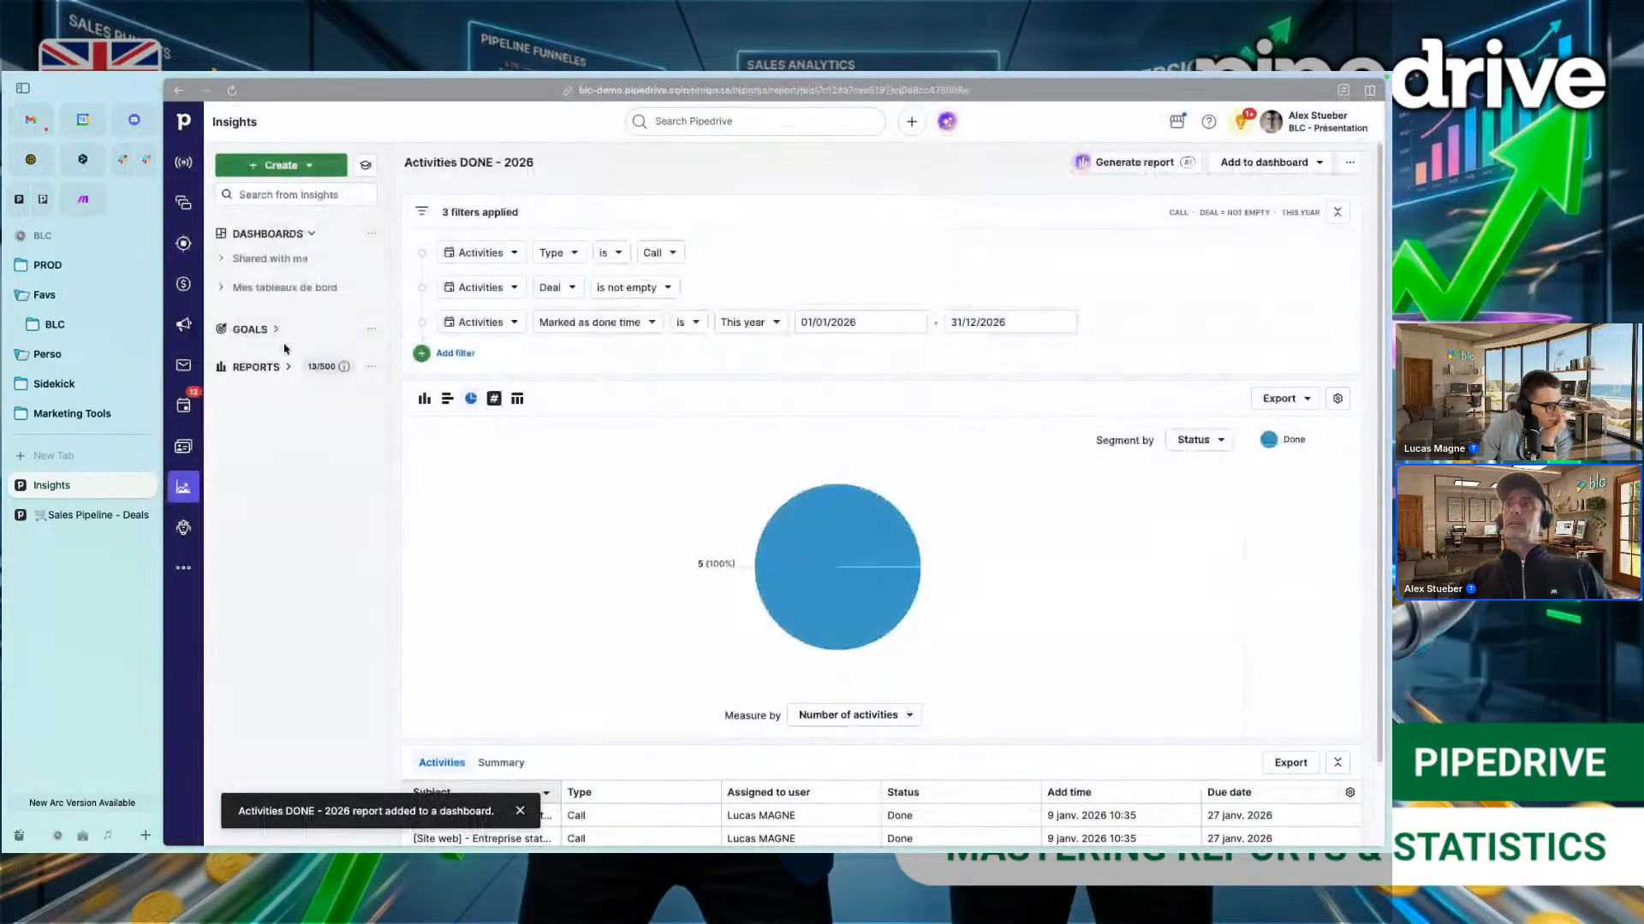
Step: Open the Sales 2025 dashboard among the shared dashboards and set its title to Sales 2025
{"action": "left_click", "coordinate": [222, 267]}
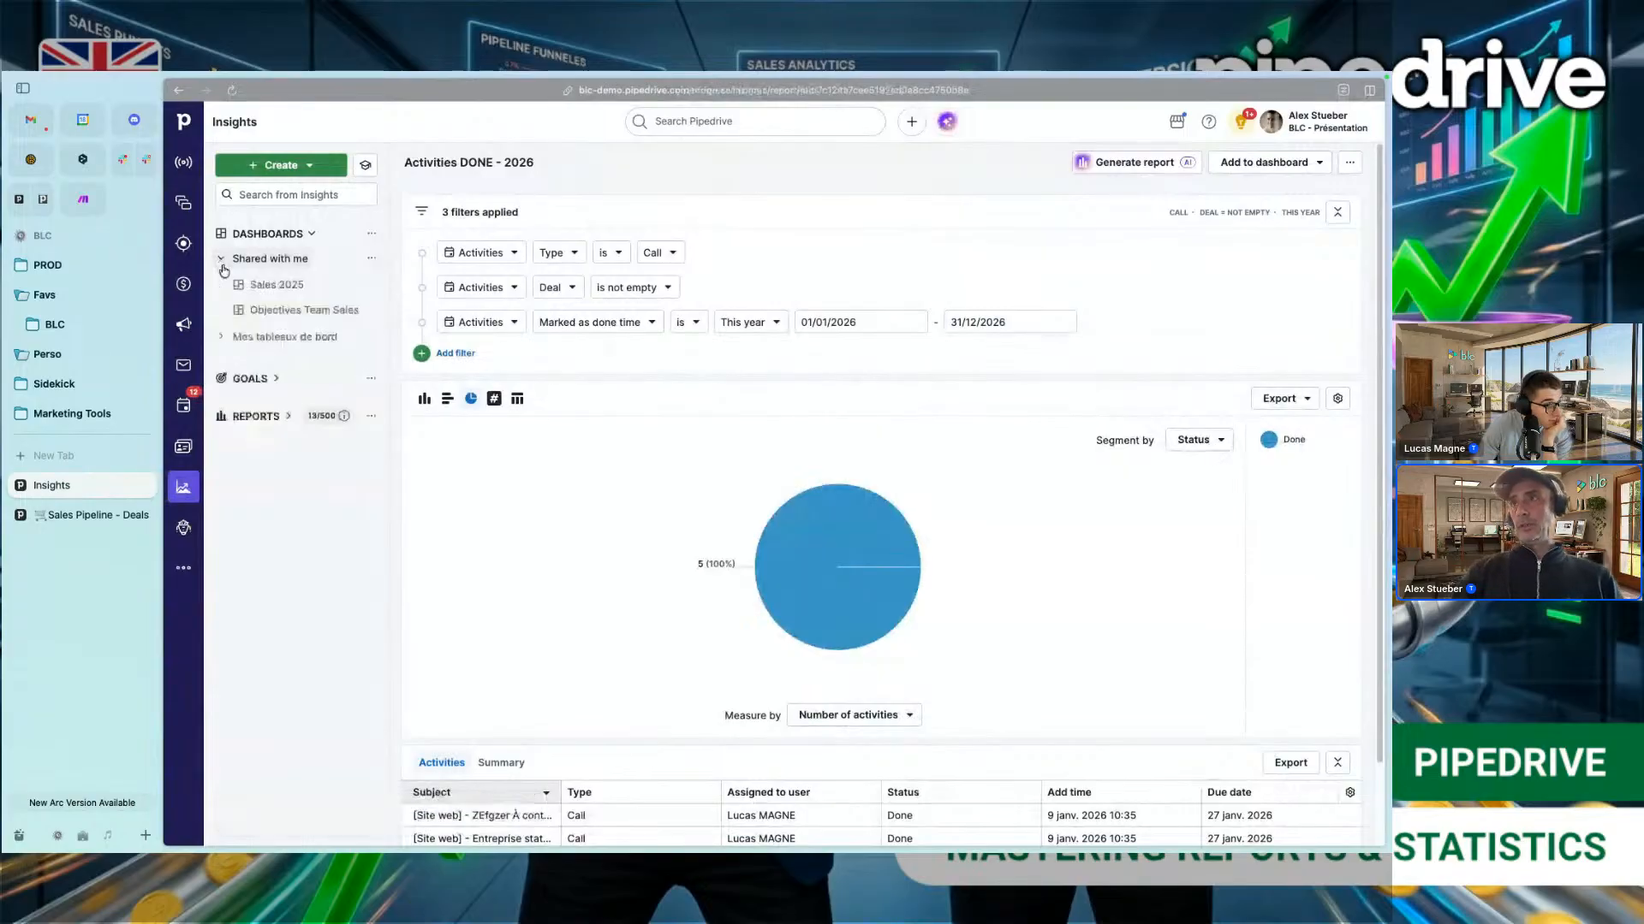
{"action": "left_click", "coordinate": [276, 289]}
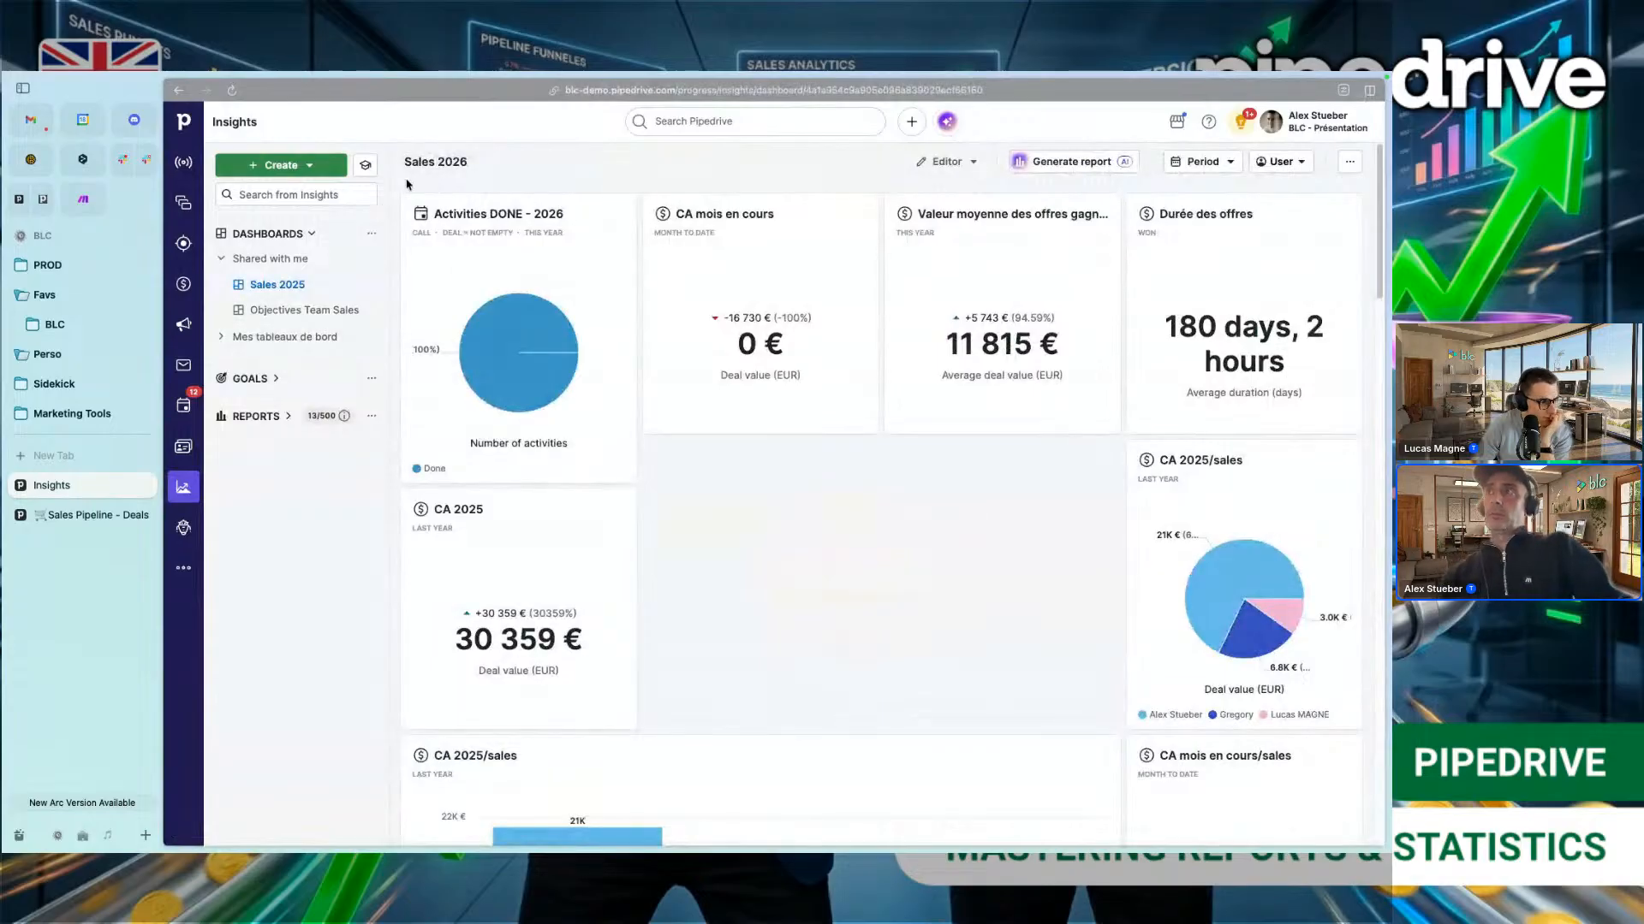
{"action": "left_click", "coordinate": [470, 161]}
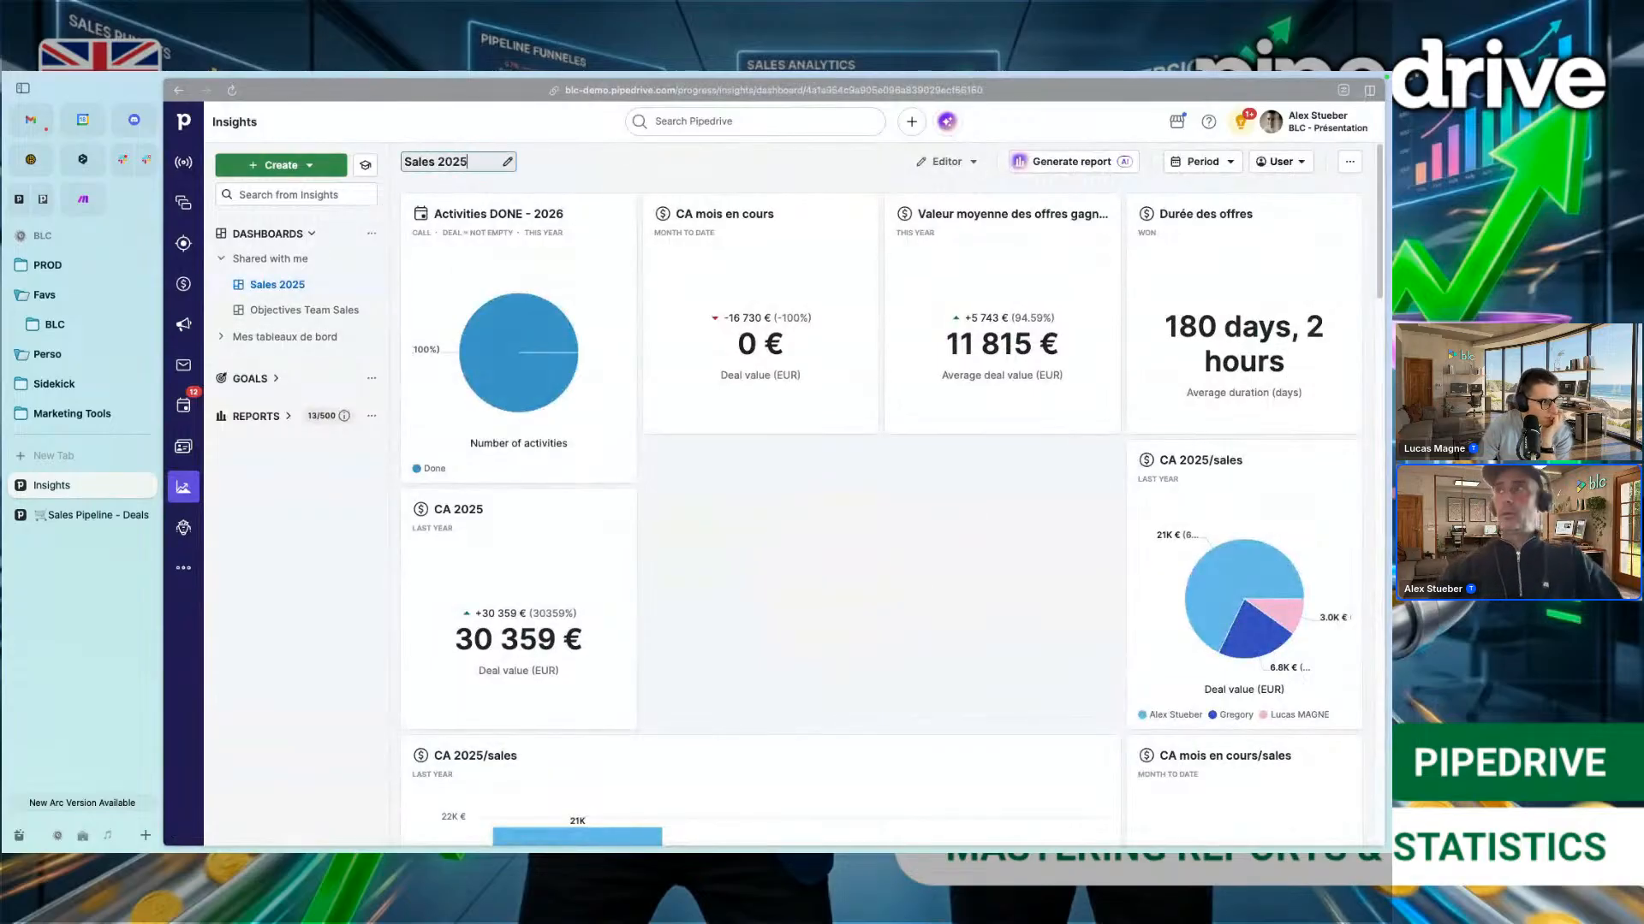
{"action": "left_click", "coordinate": [611, 169]}
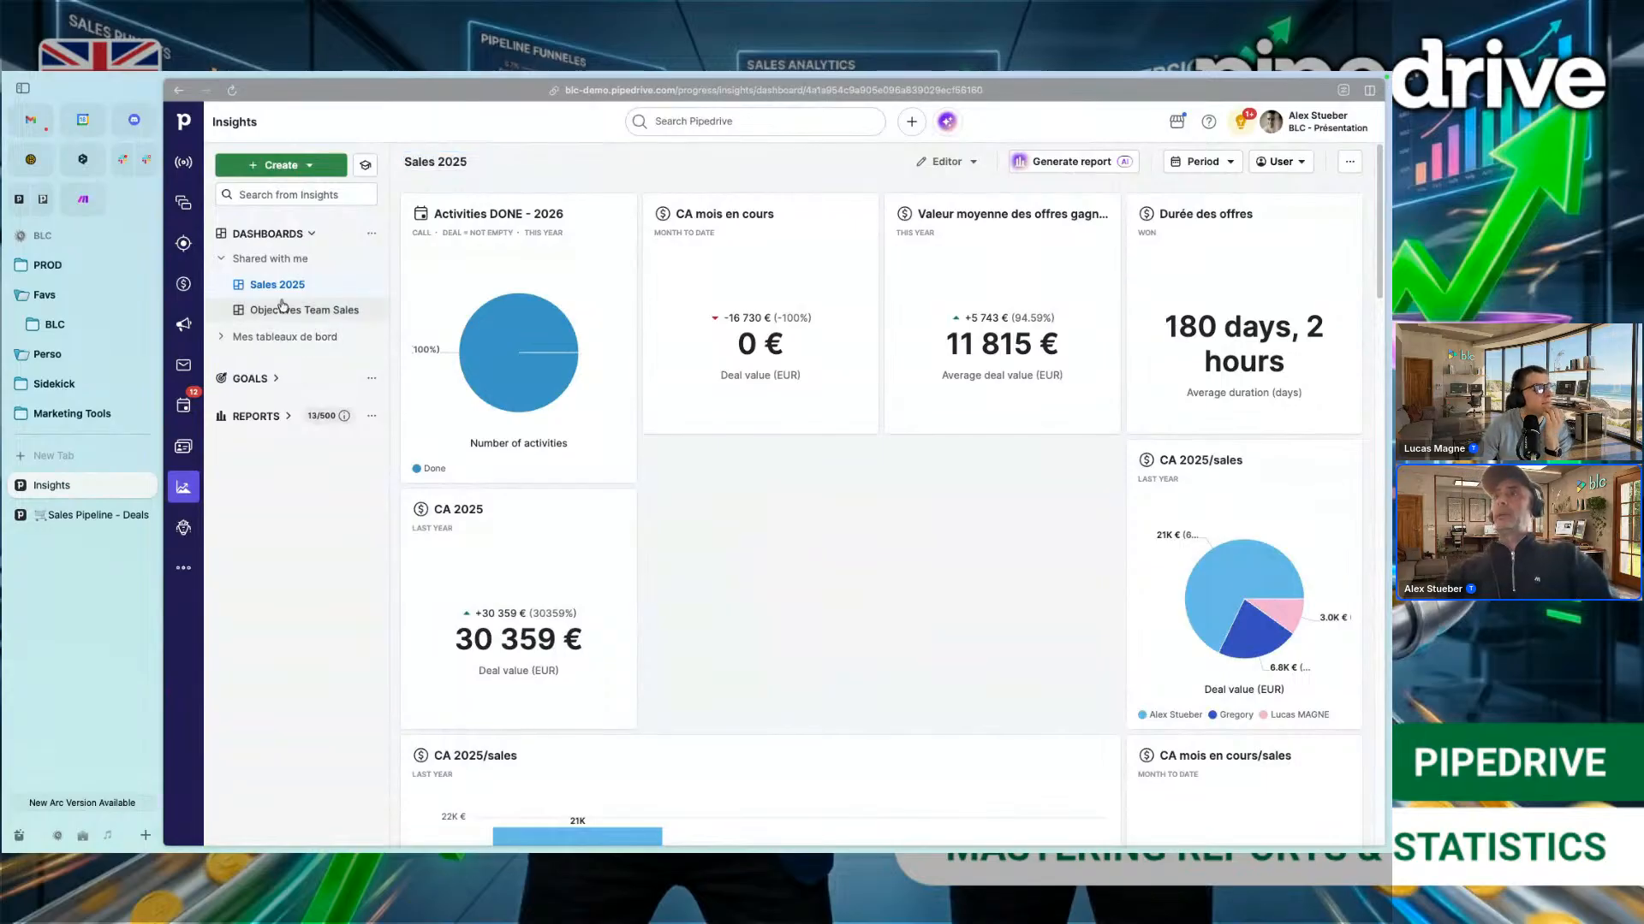
Step: Filter the whole dashboard by the period This quarter, and clear that quick filter again
{"action": "left_click", "coordinate": [1230, 164]}
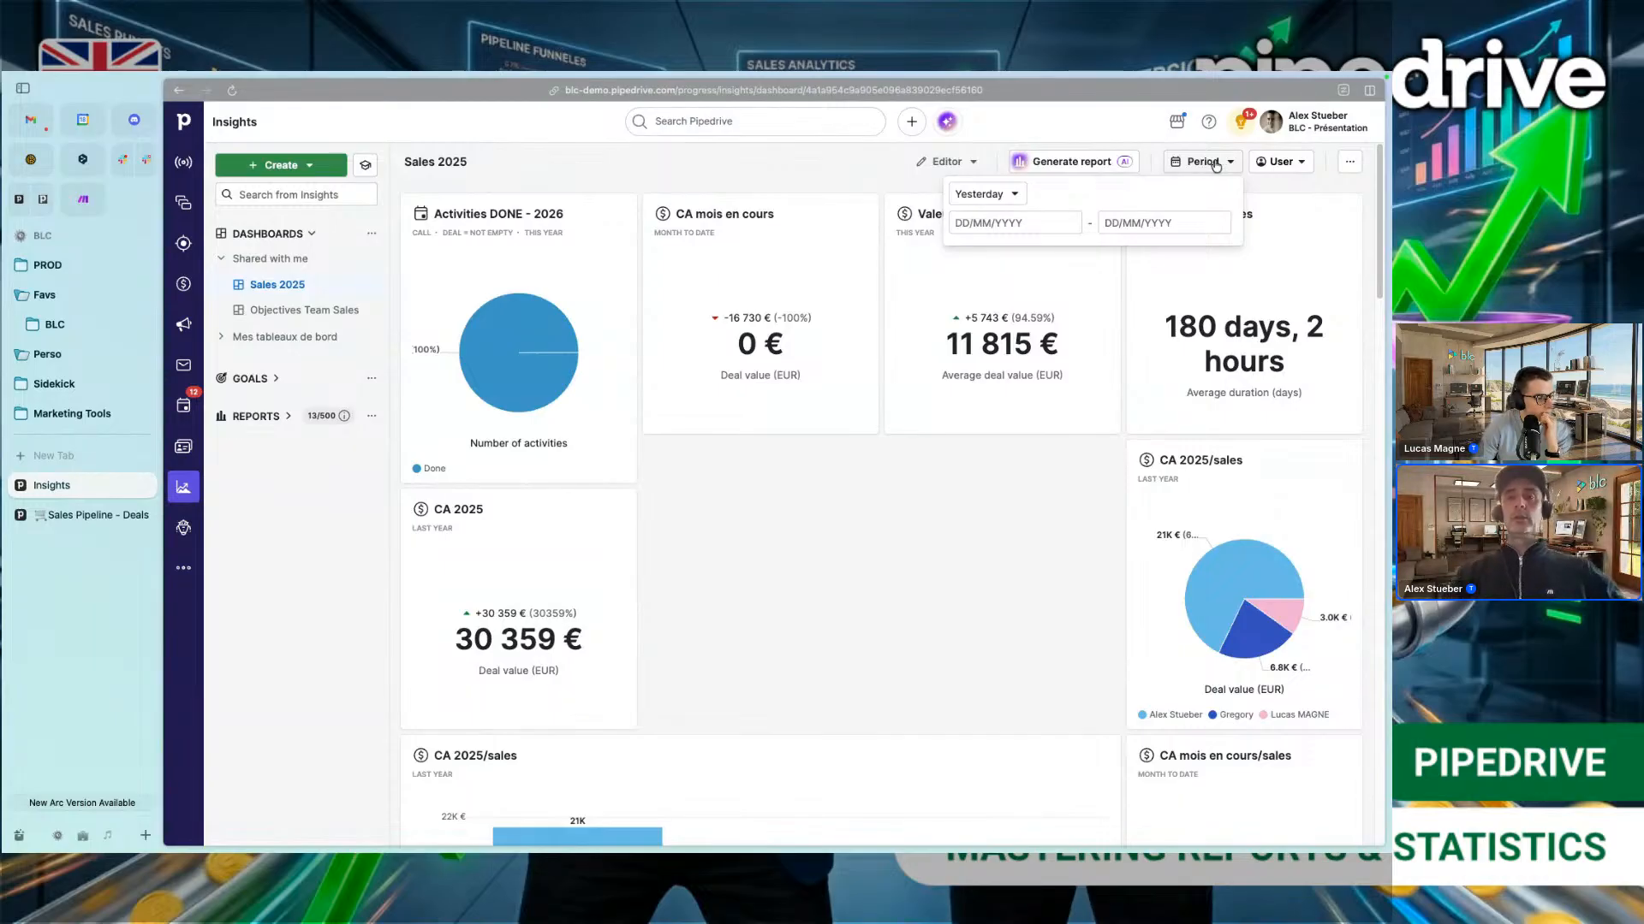
{"action": "left_click", "coordinate": [1015, 195]}
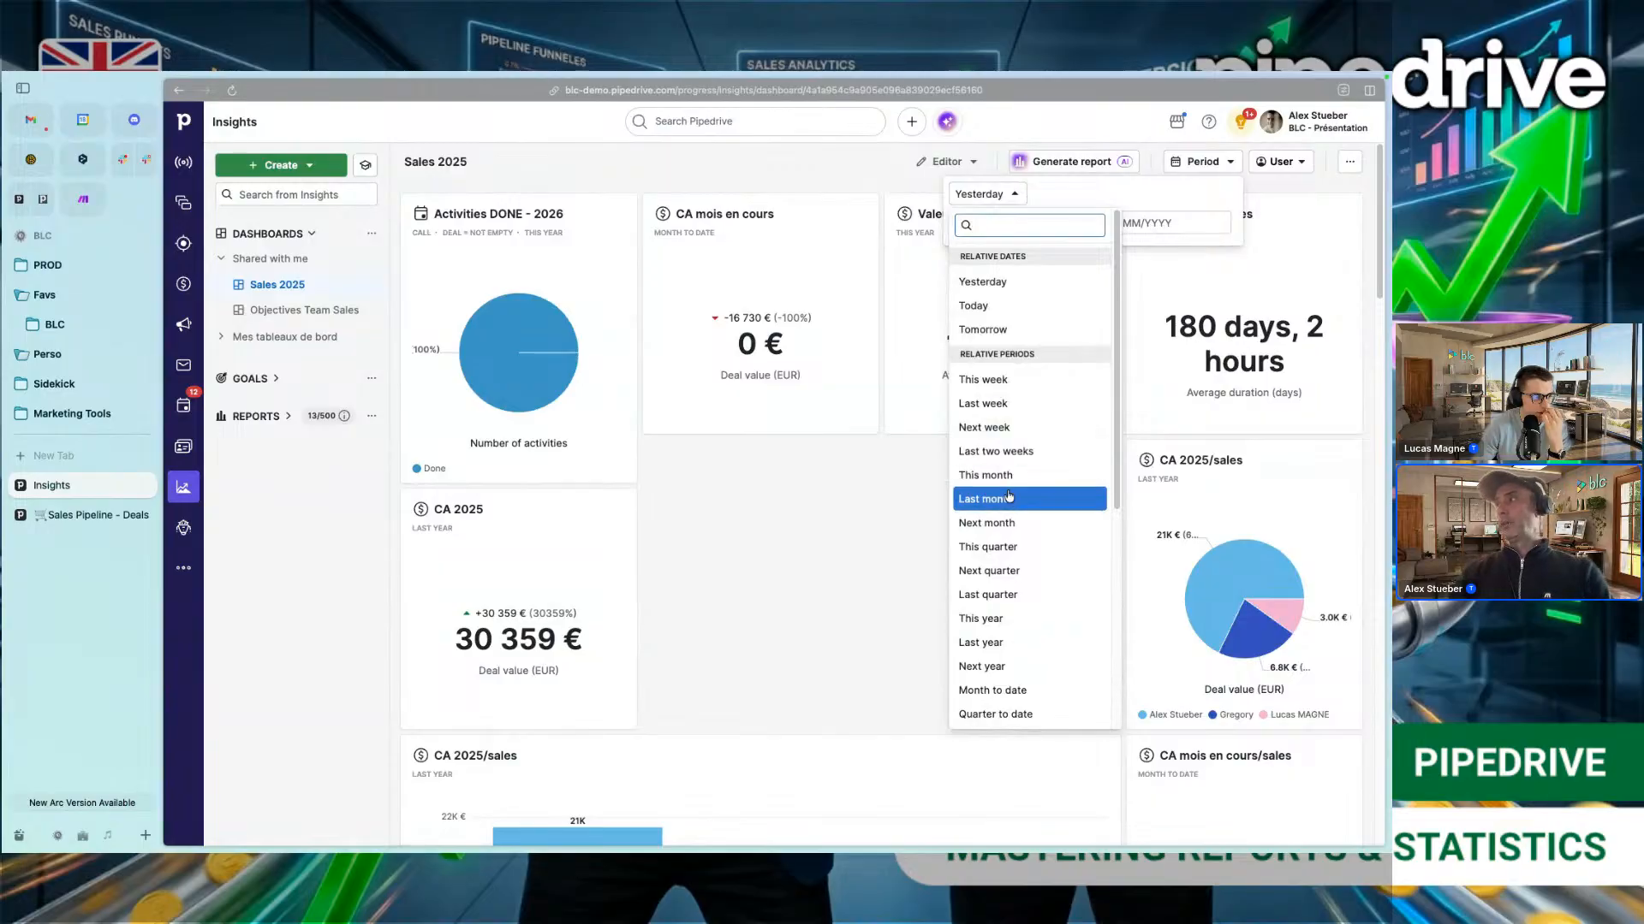
{"action": "left_click", "coordinate": [1024, 548]}
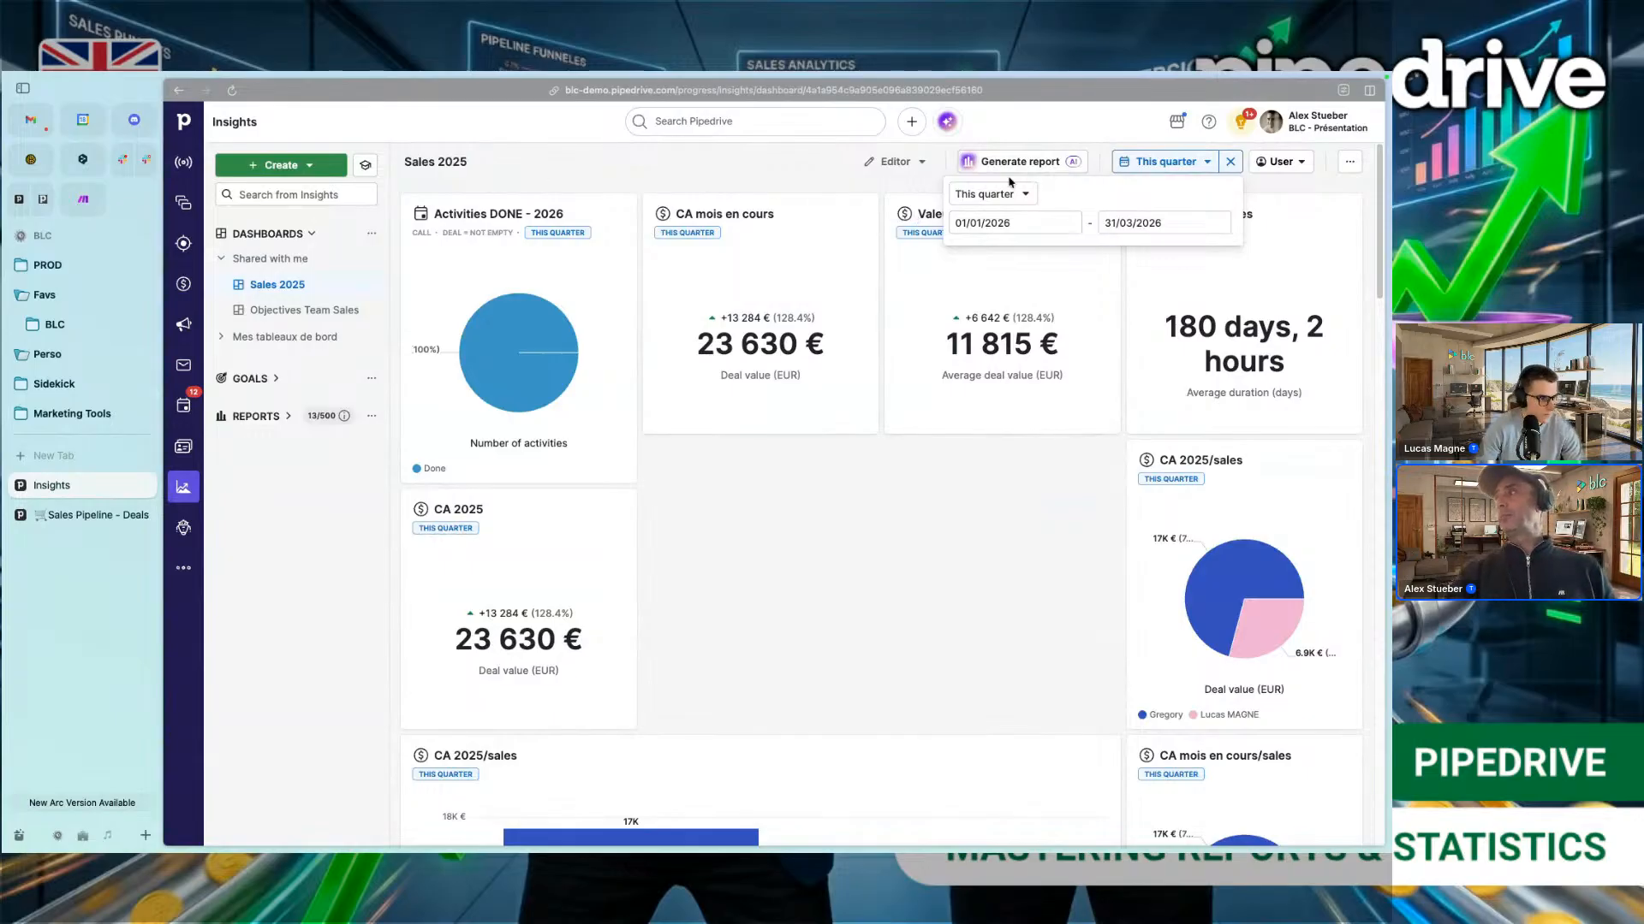
{"action": "left_click", "coordinate": [1116, 141]}
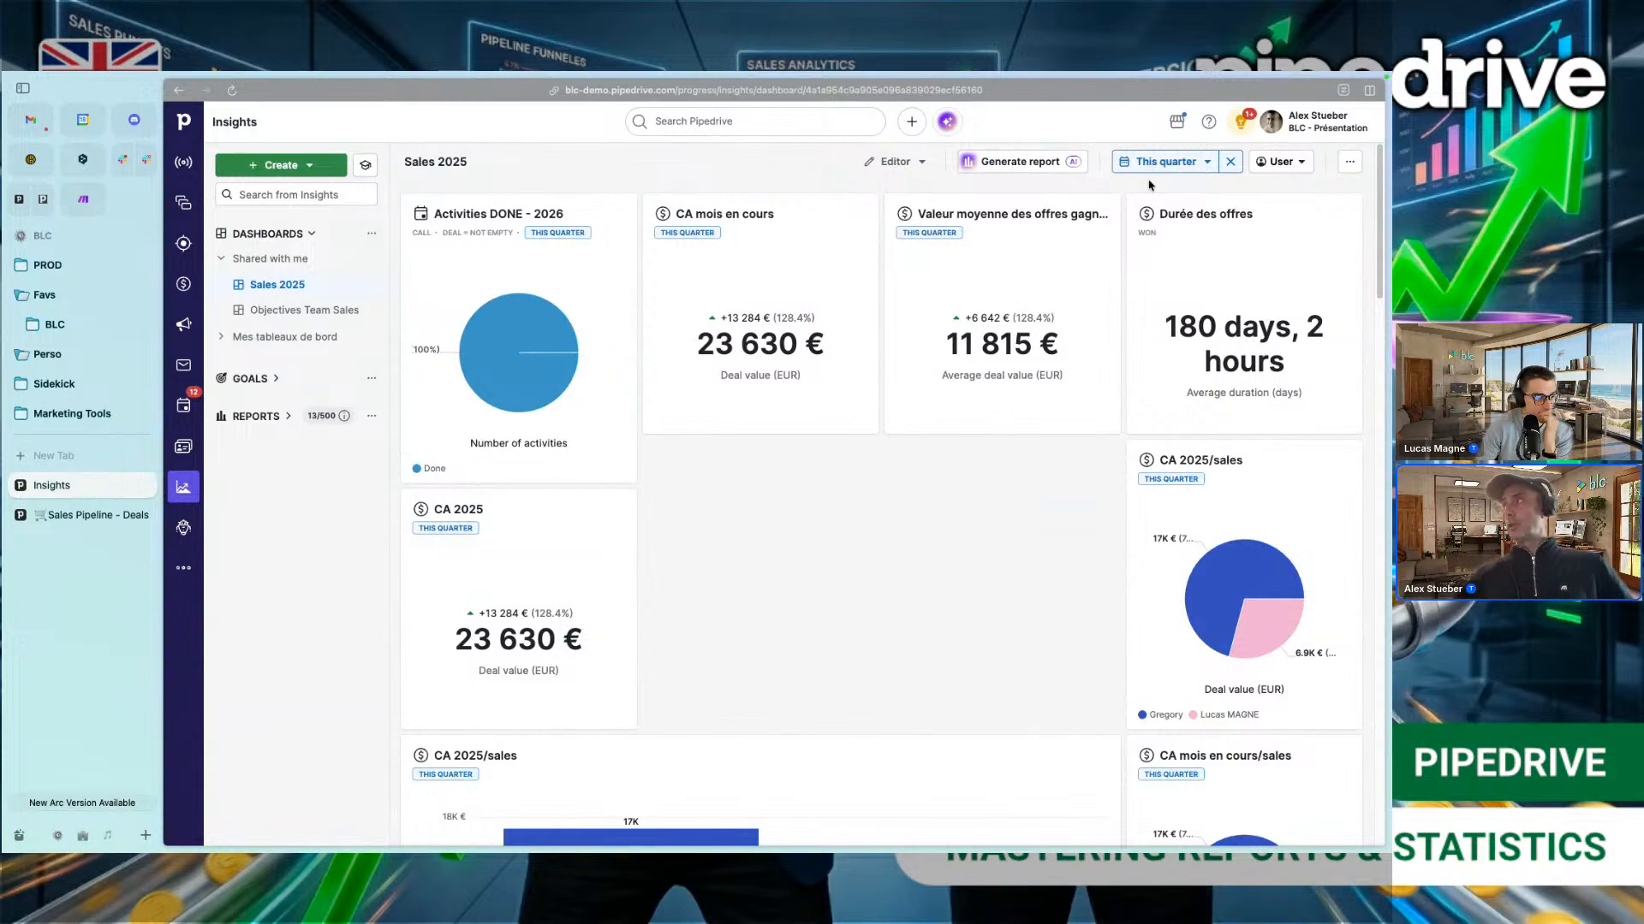
{"action": "left_click", "coordinate": [1208, 166]}
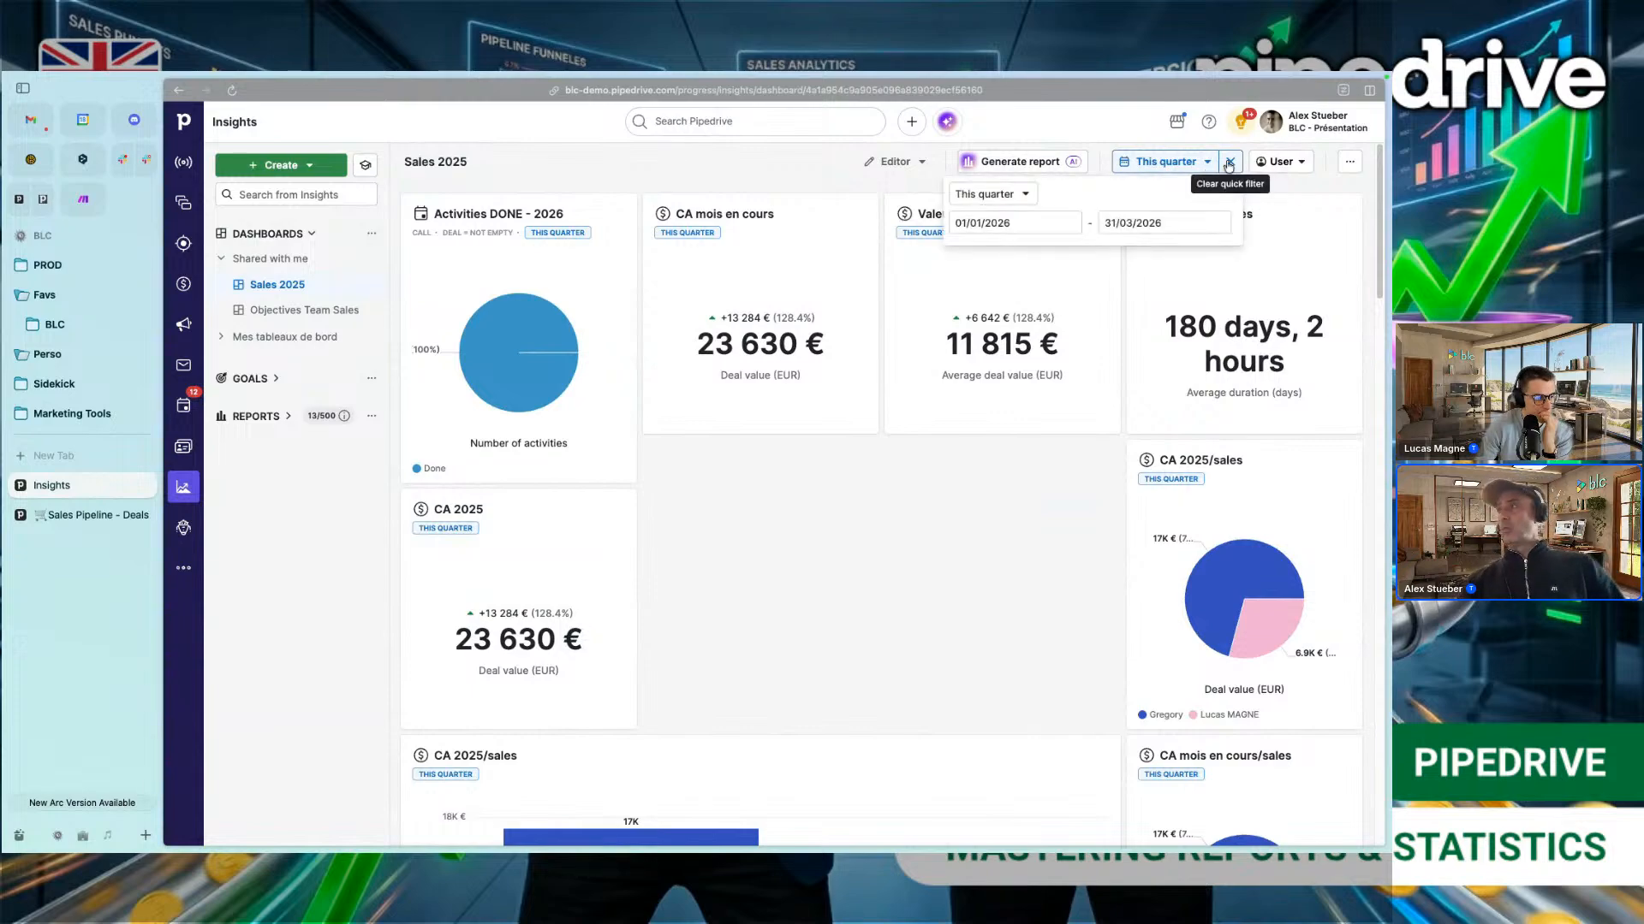
{"action": "left_click", "coordinate": [1230, 163]}
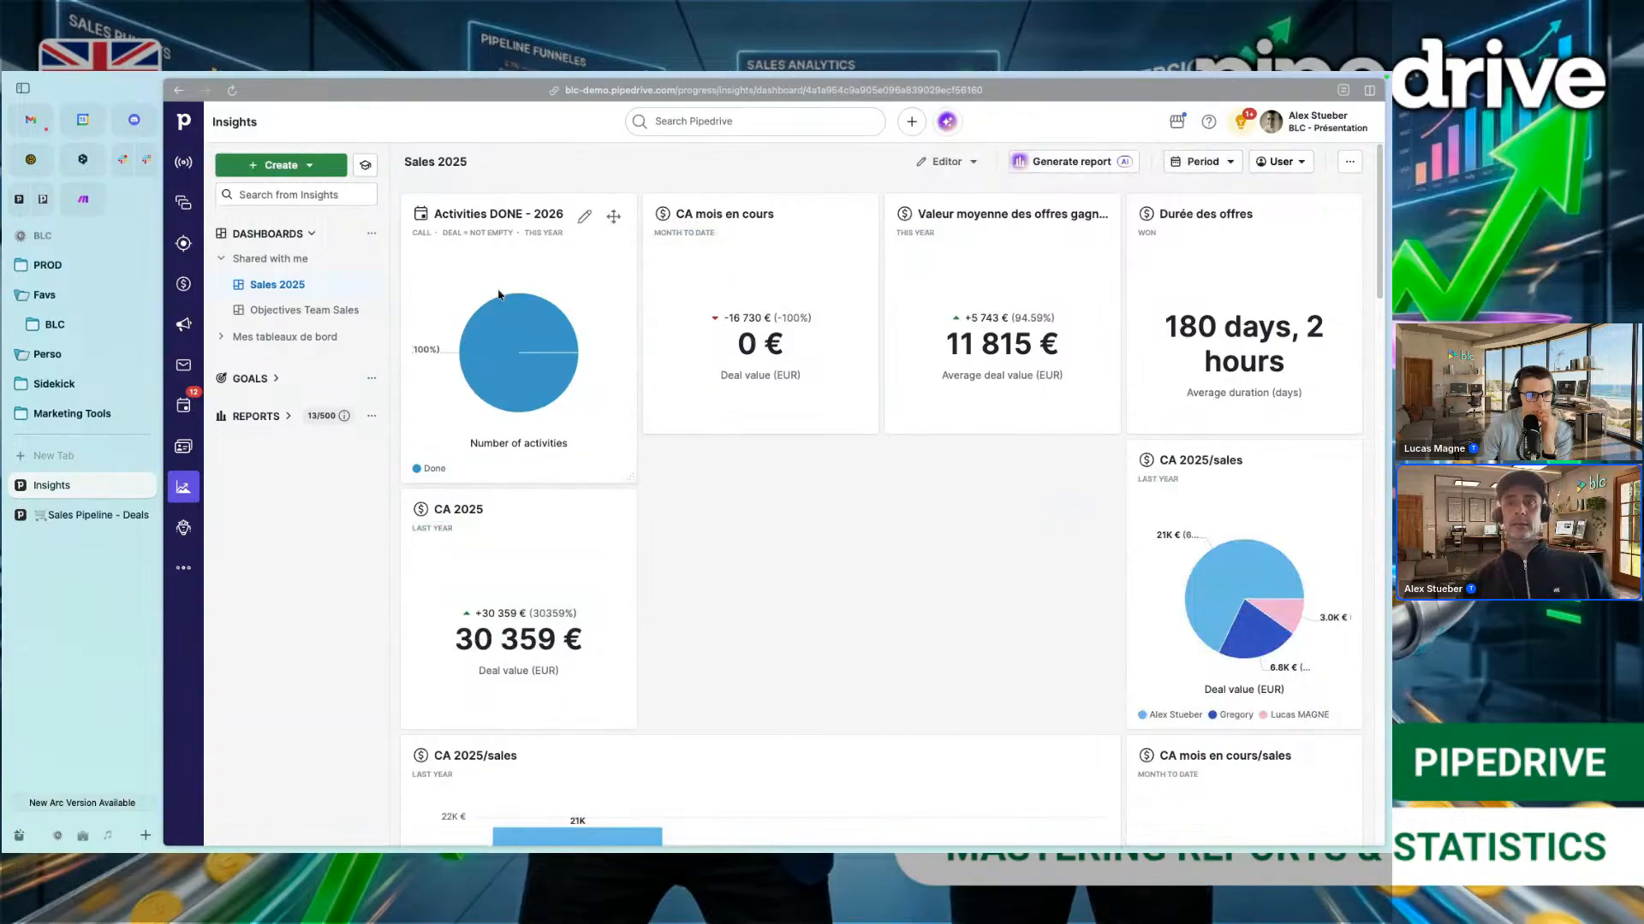
Step: Filter the whole dashboard by a single sales user, and clear that quick filter again
{"action": "left_click", "coordinate": [1284, 163]}
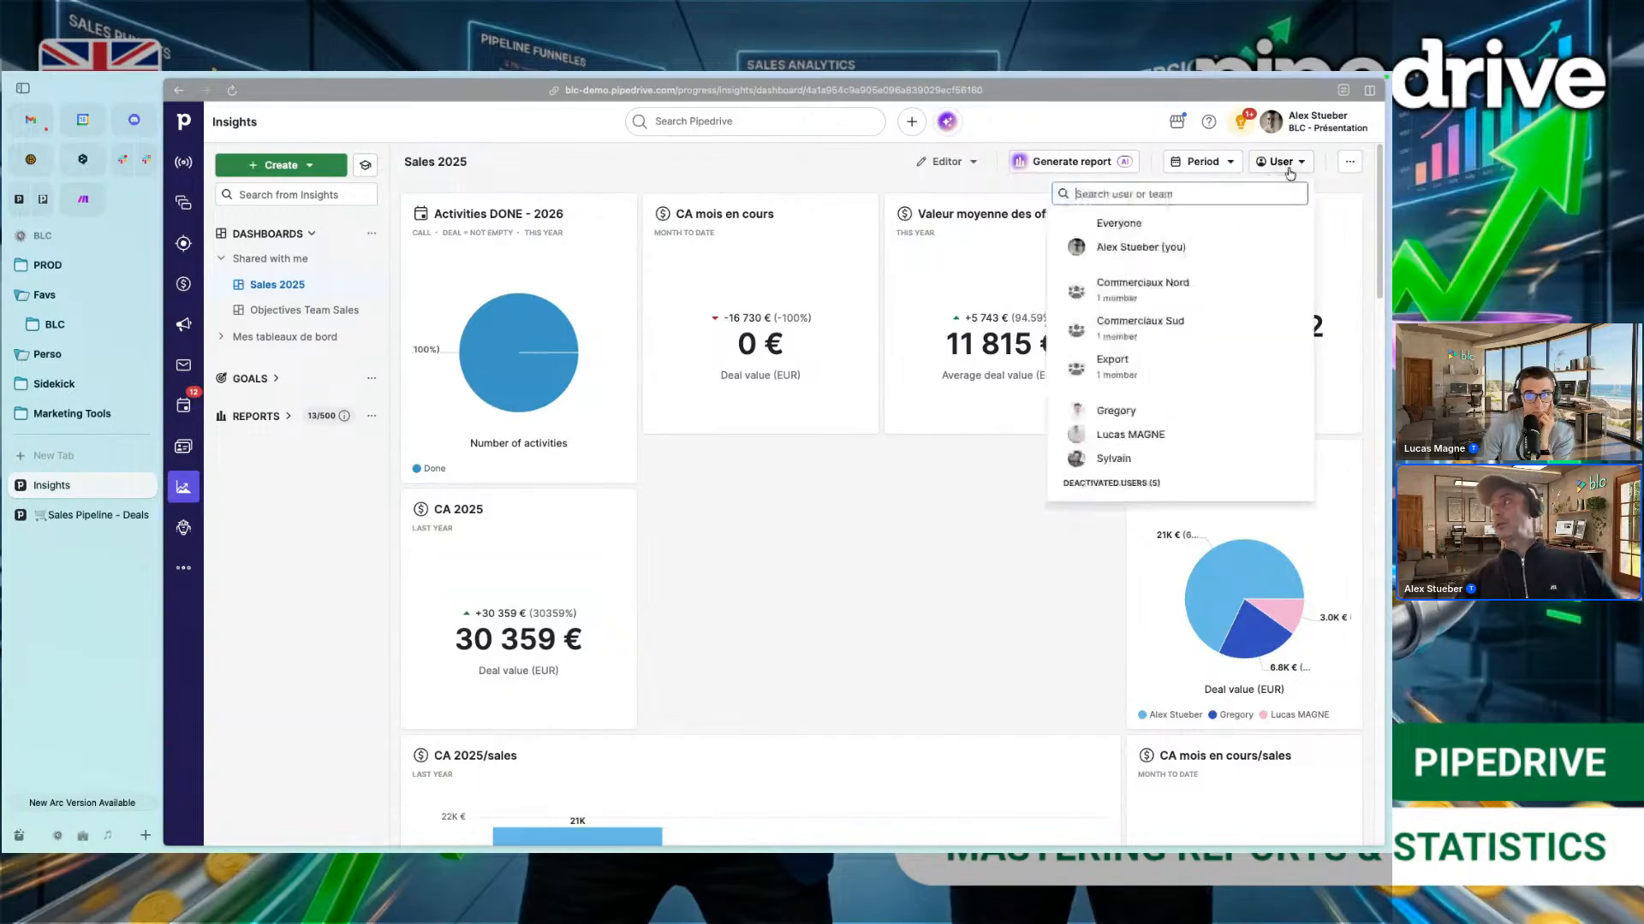
{"action": "left_click", "coordinate": [1201, 162]}
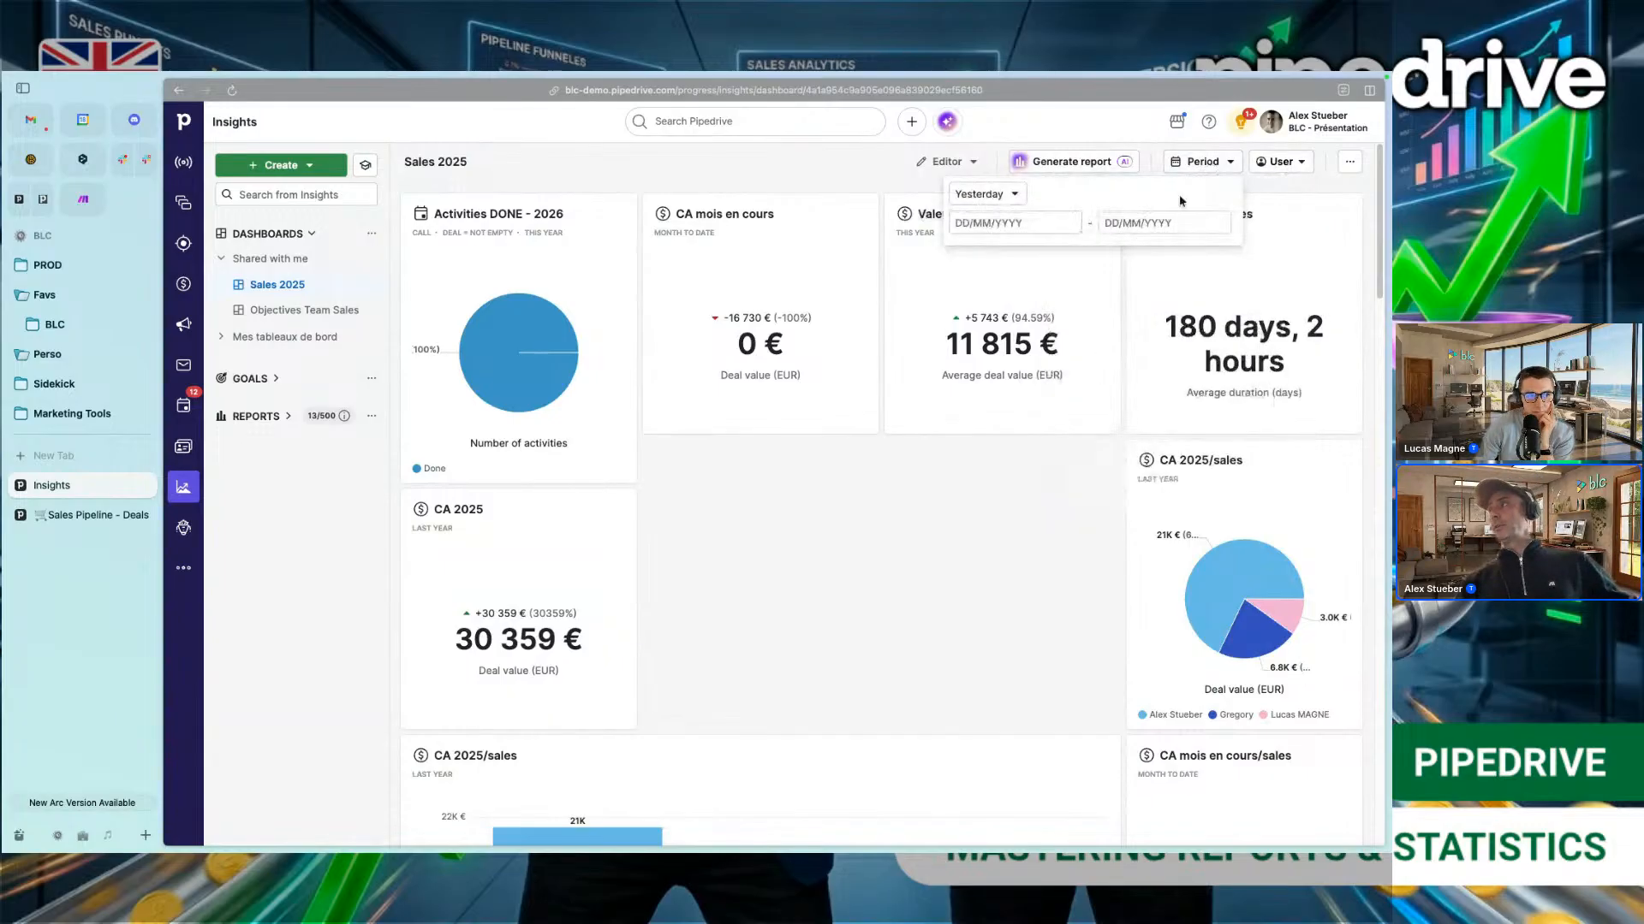
{"action": "left_click", "coordinate": [1272, 171]}
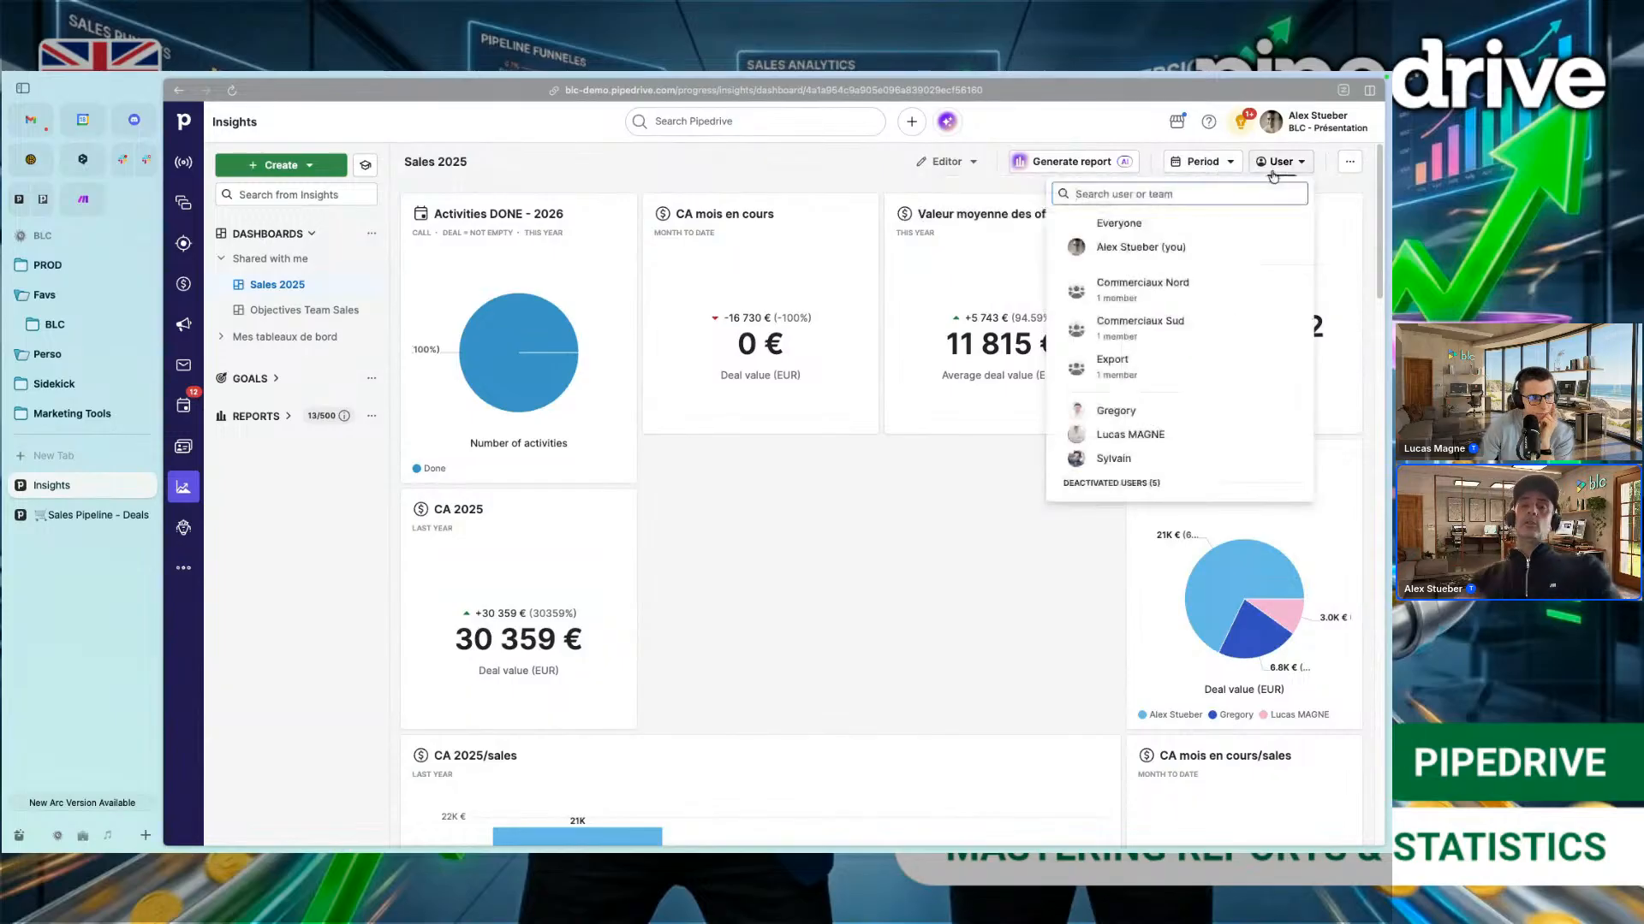
{"action": "left_click", "coordinate": [1176, 411]}
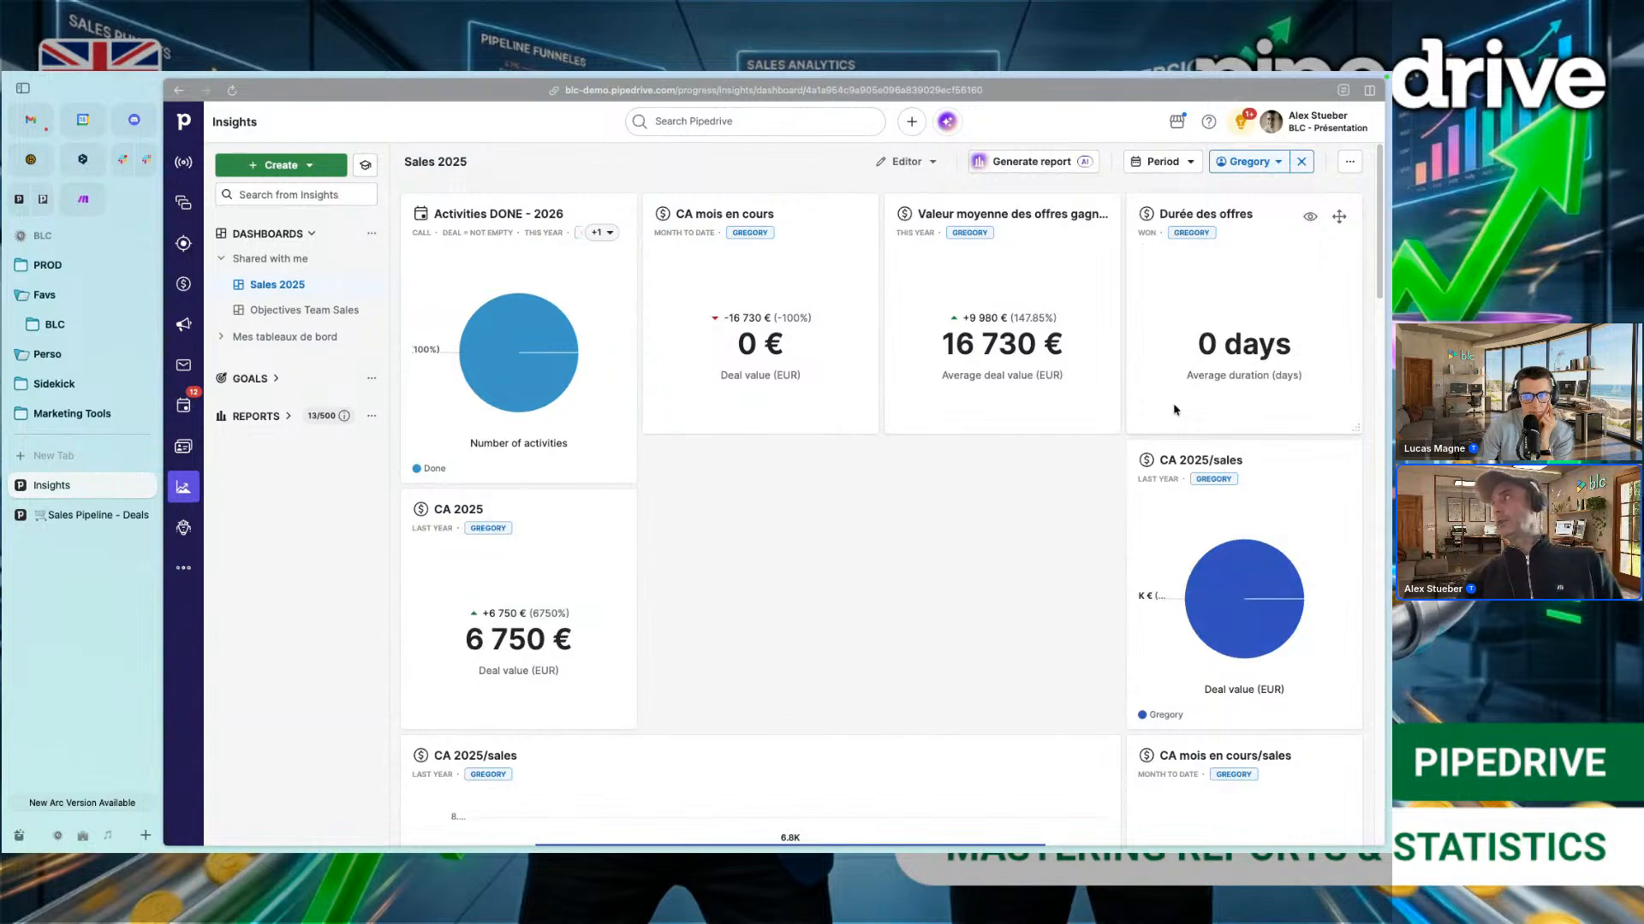
{"action": "left_click", "coordinate": [1296, 163]}
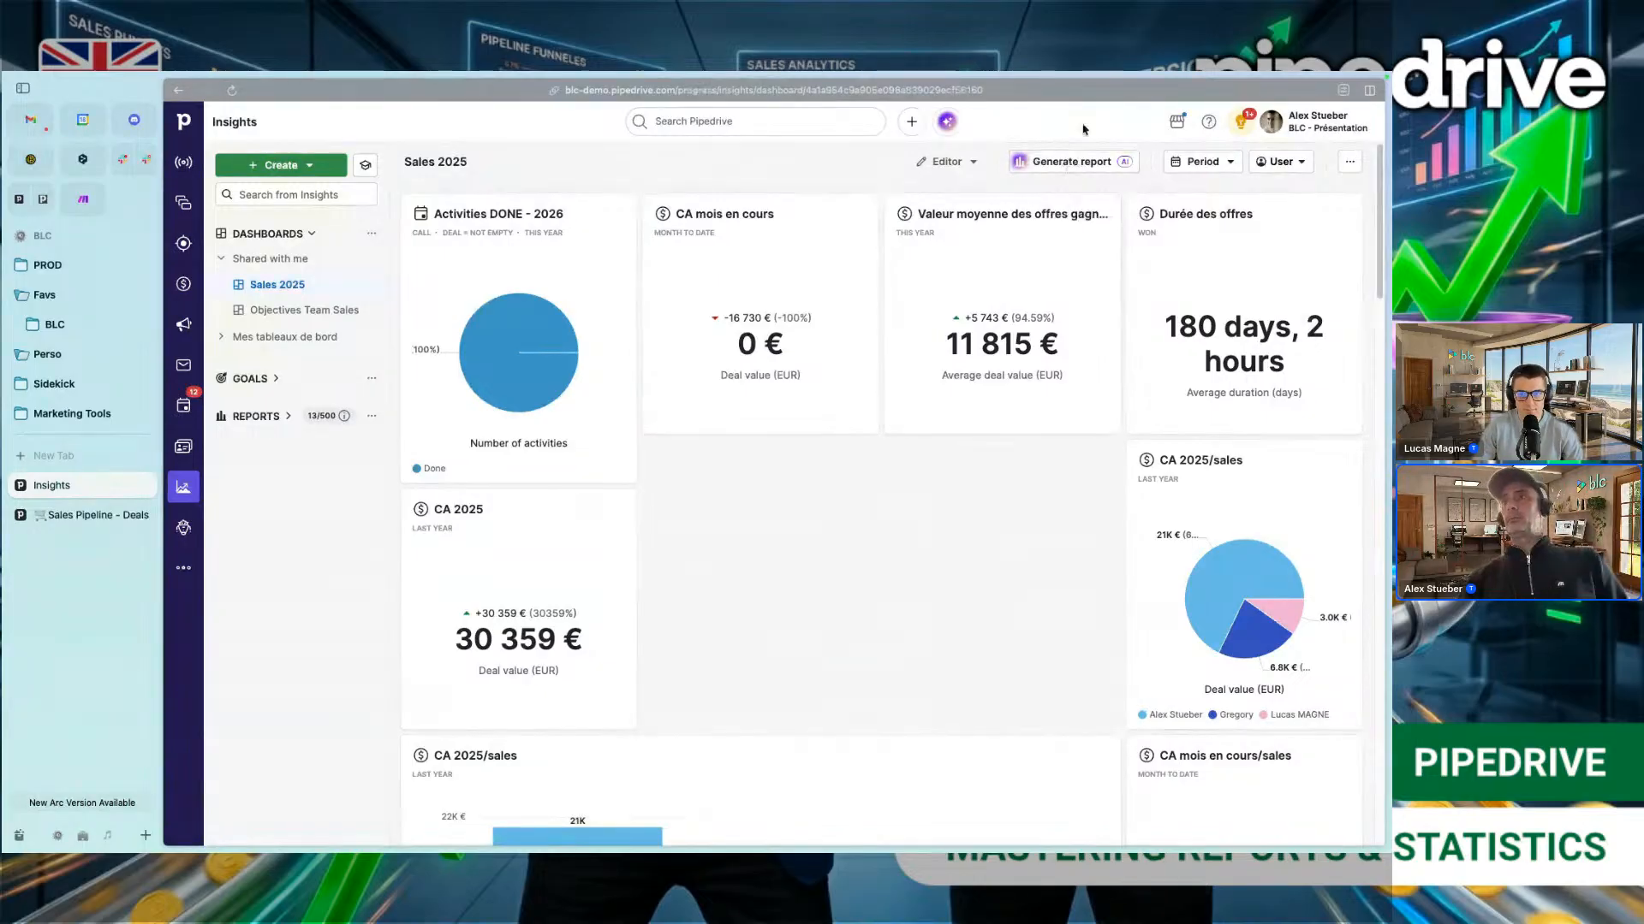
Step: Open the Activities DONE - 2026 report for editing and change its Type filter condition to is any of
{"action": "left_click", "coordinate": [262, 419]}
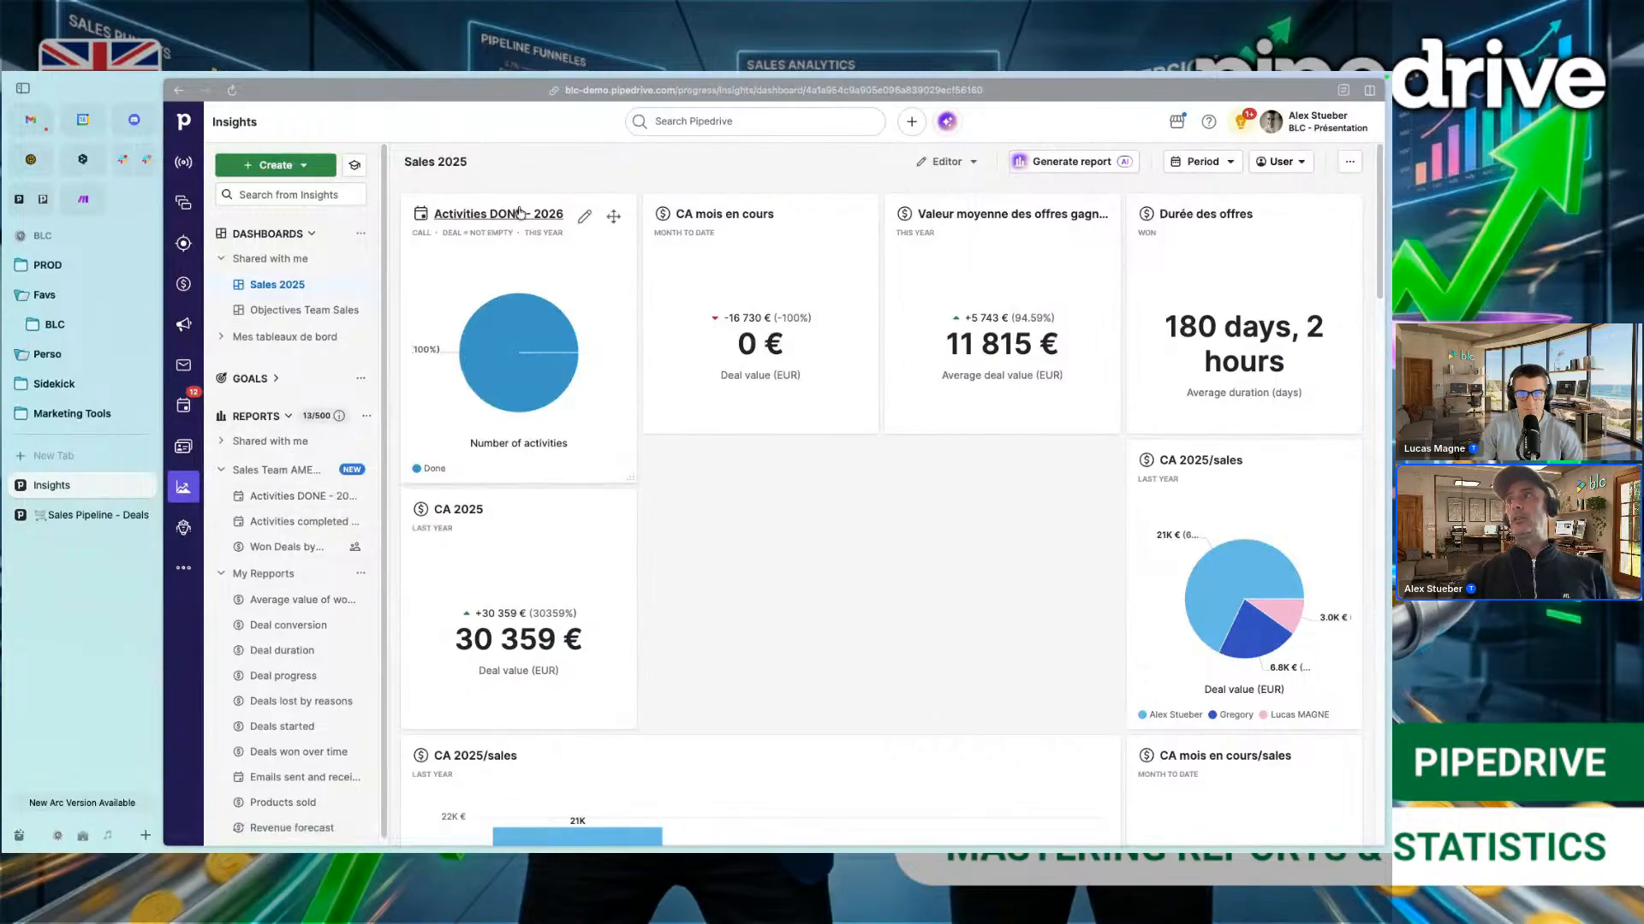
{"action": "left_click", "coordinate": [584, 219]}
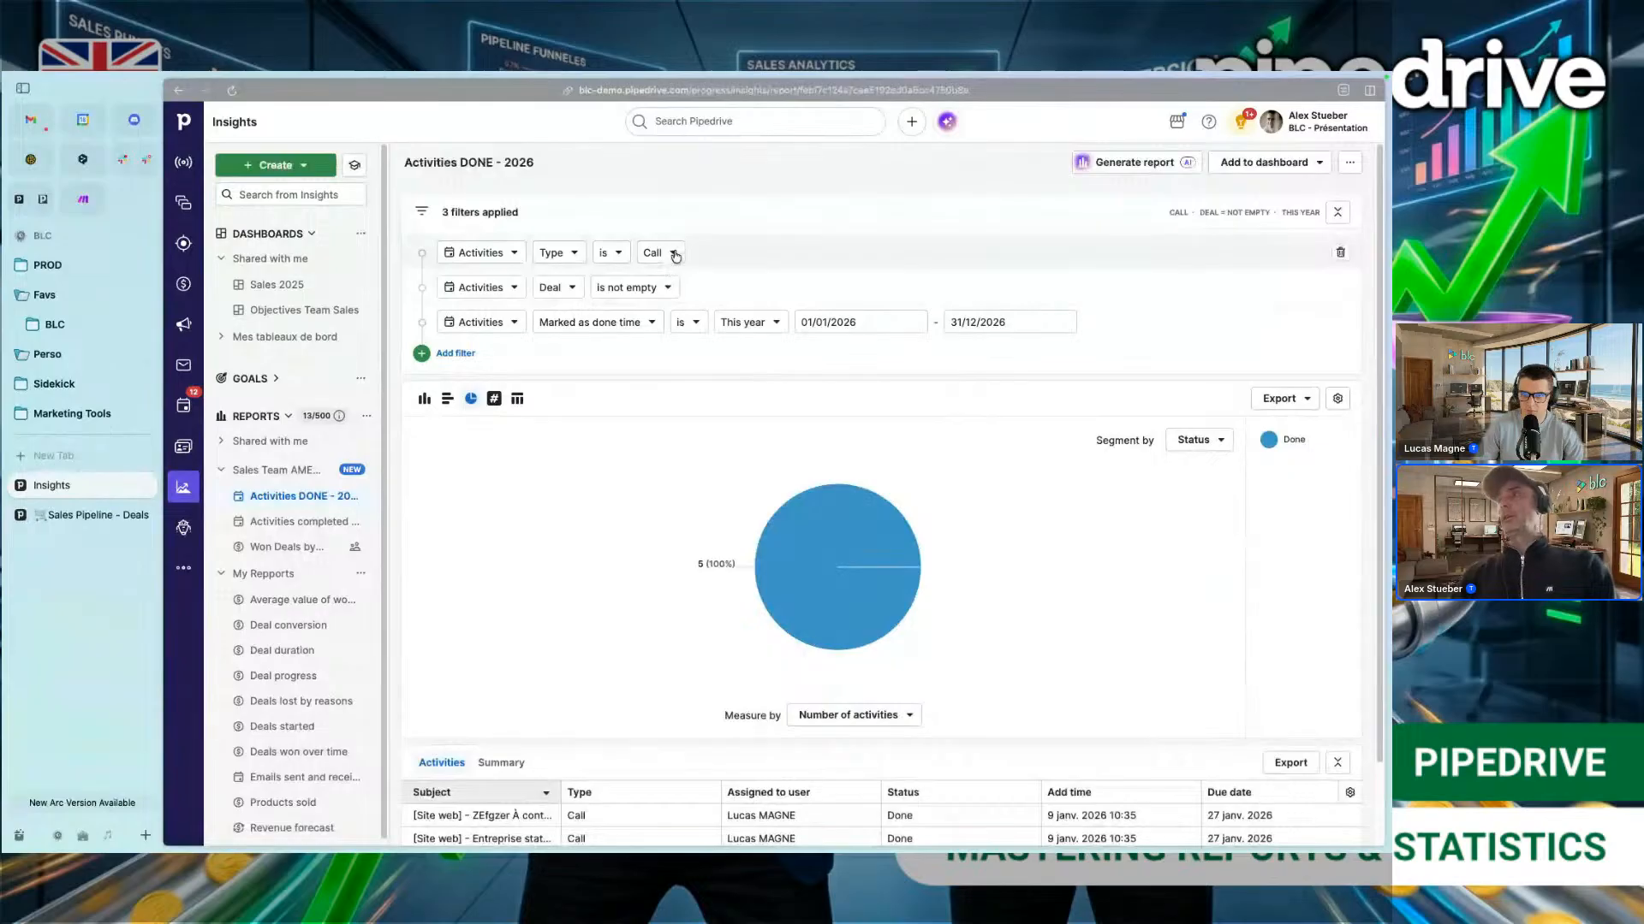
{"action": "left_click", "coordinate": [622, 254]}
{"action": "left_click", "coordinate": [628, 348]}
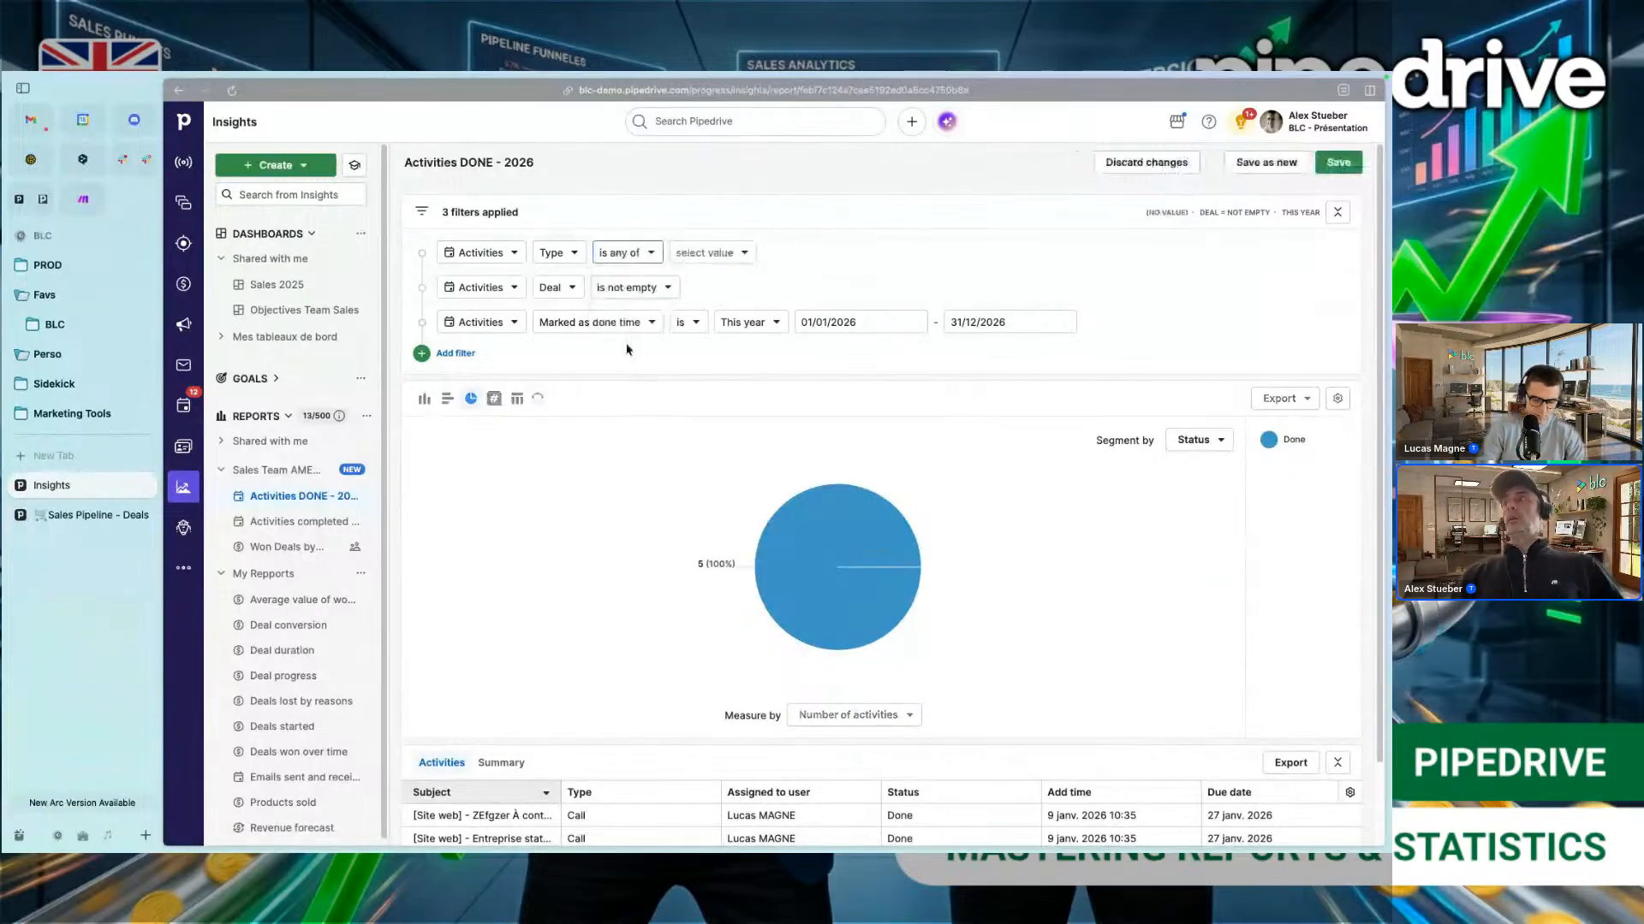
Step: Include the activity types Call, E-mail, Devis, Deadline, Task, Meeting and Visite in the report's Type filter
{"action": "left_click", "coordinate": [722, 253]}
{"action": "left_click", "coordinate": [713, 316]}
{"action": "left_click", "coordinate": [736, 338]}
{"action": "left_click", "coordinate": [736, 338]}
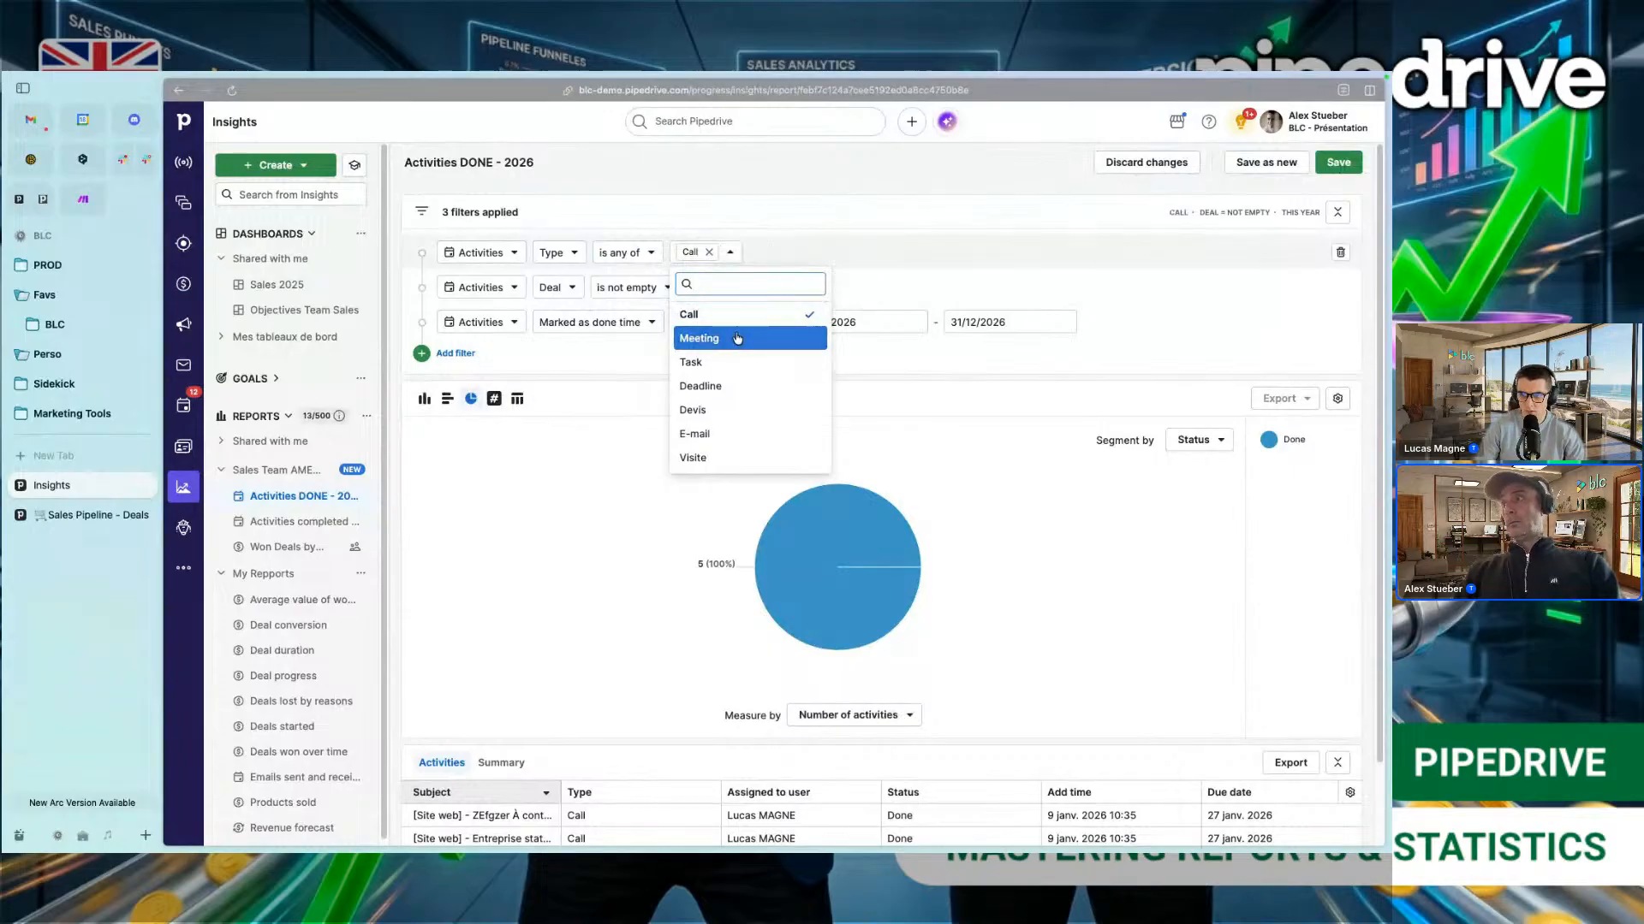
{"action": "left_click", "coordinate": [750, 434]}
{"action": "left_click", "coordinate": [752, 413]}
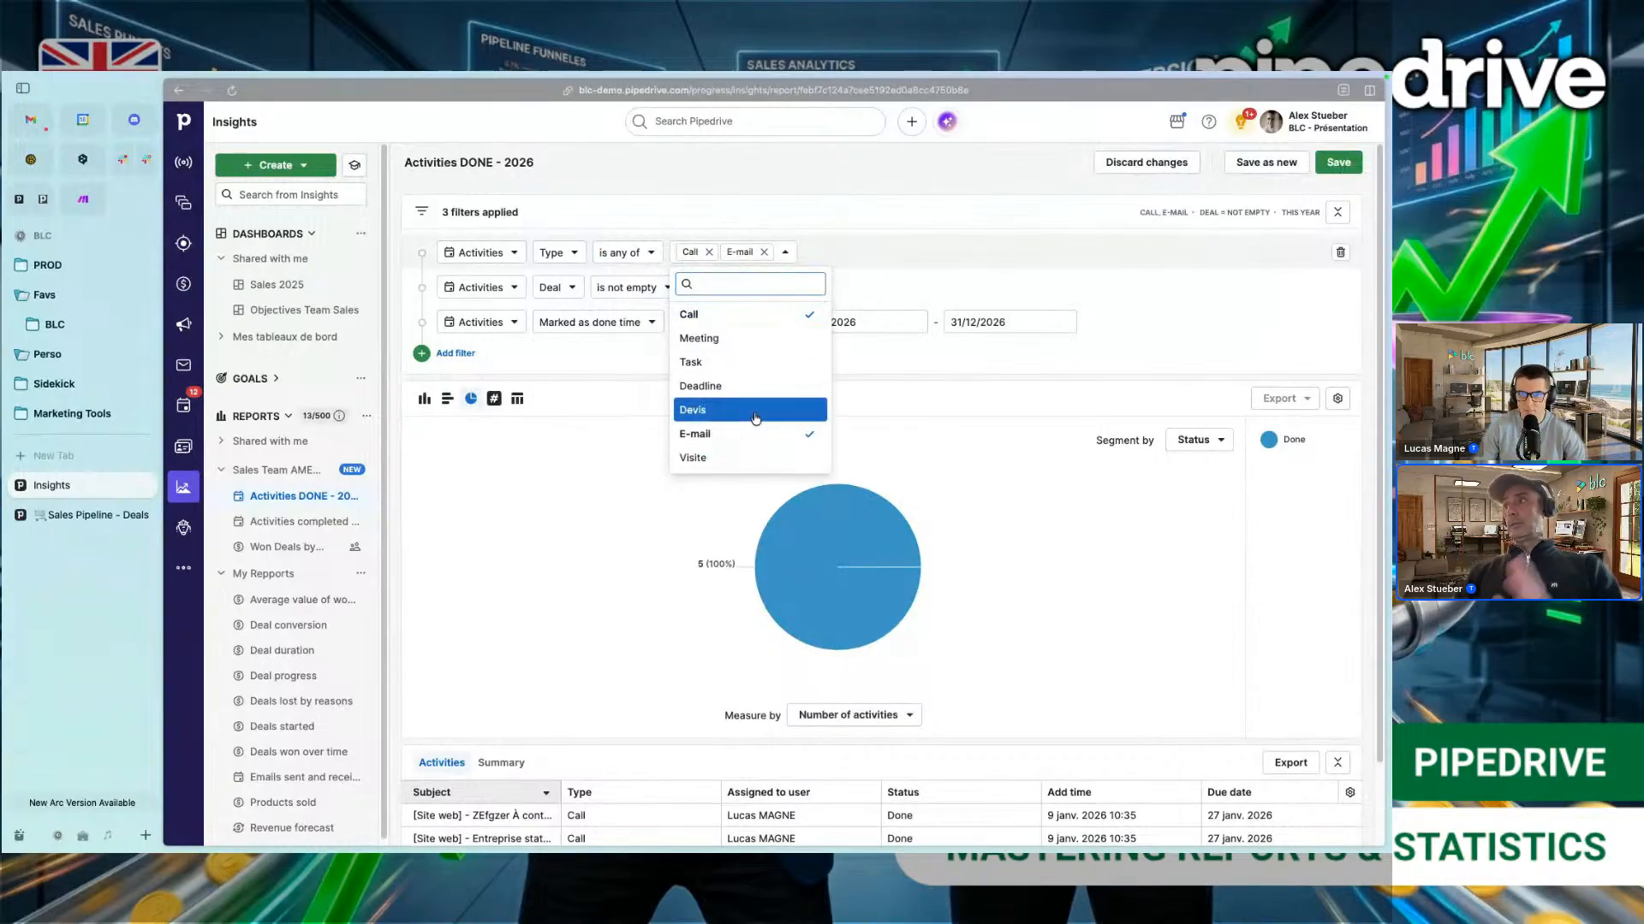
{"action": "left_click", "coordinate": [756, 387]}
{"action": "left_click", "coordinate": [762, 364]}
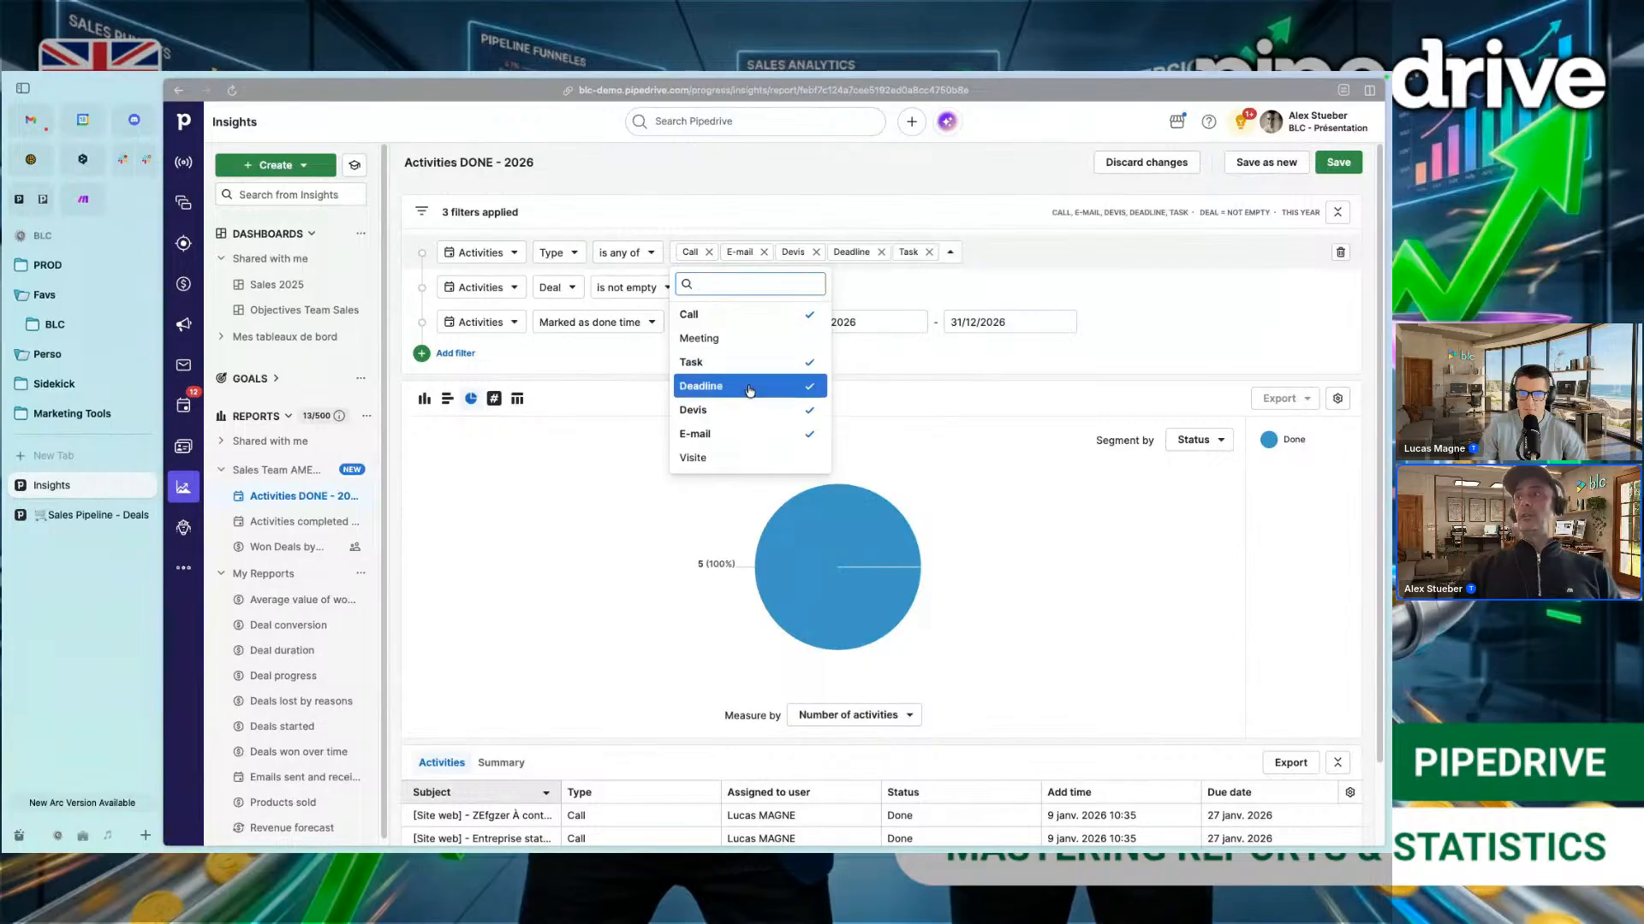
{"action": "left_click", "coordinate": [742, 339]}
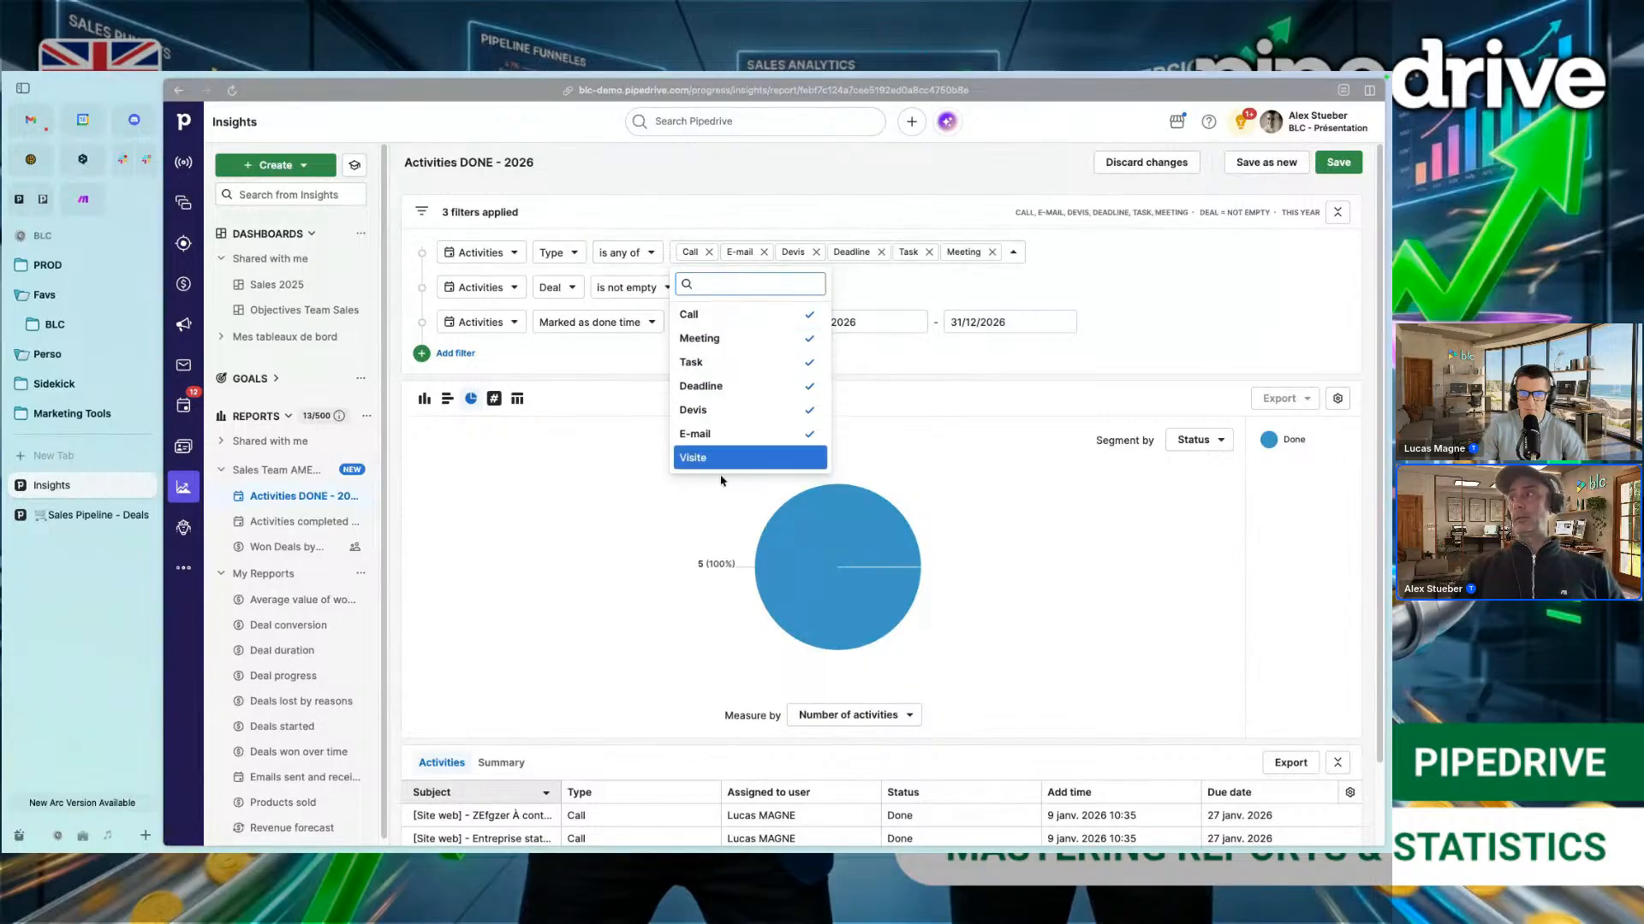
{"action": "left_click", "coordinate": [744, 460]}
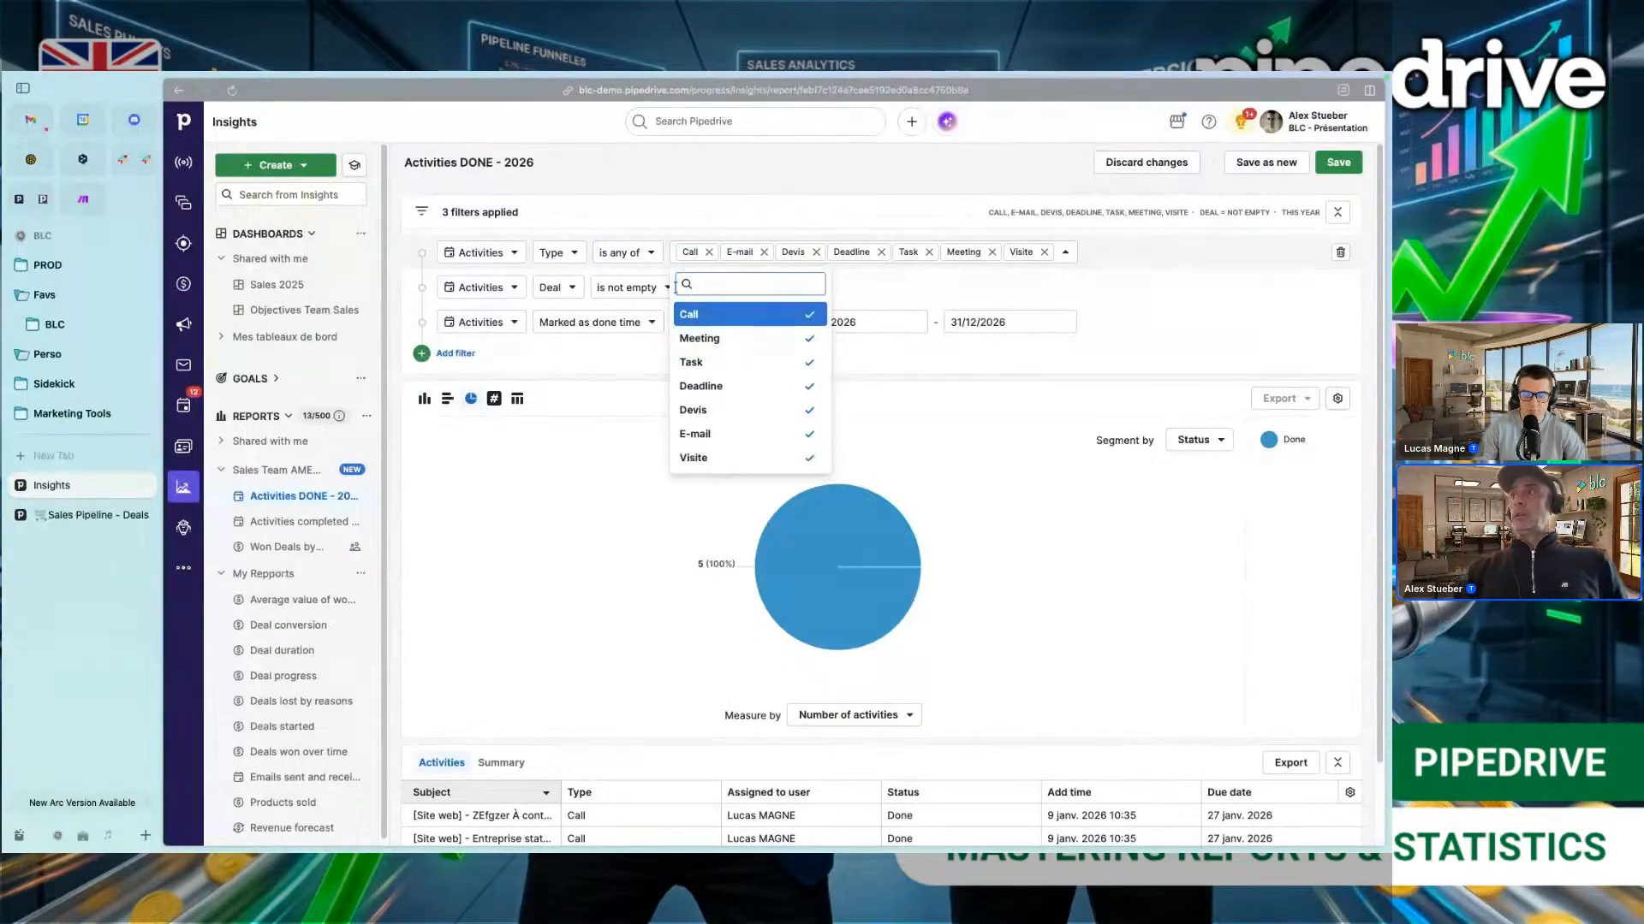
Step: Save the extended Type filter in the Activities DONE - 2026 report, keeping the pending changes instead of discarding them
{"action": "left_click", "coordinate": [635, 255]}
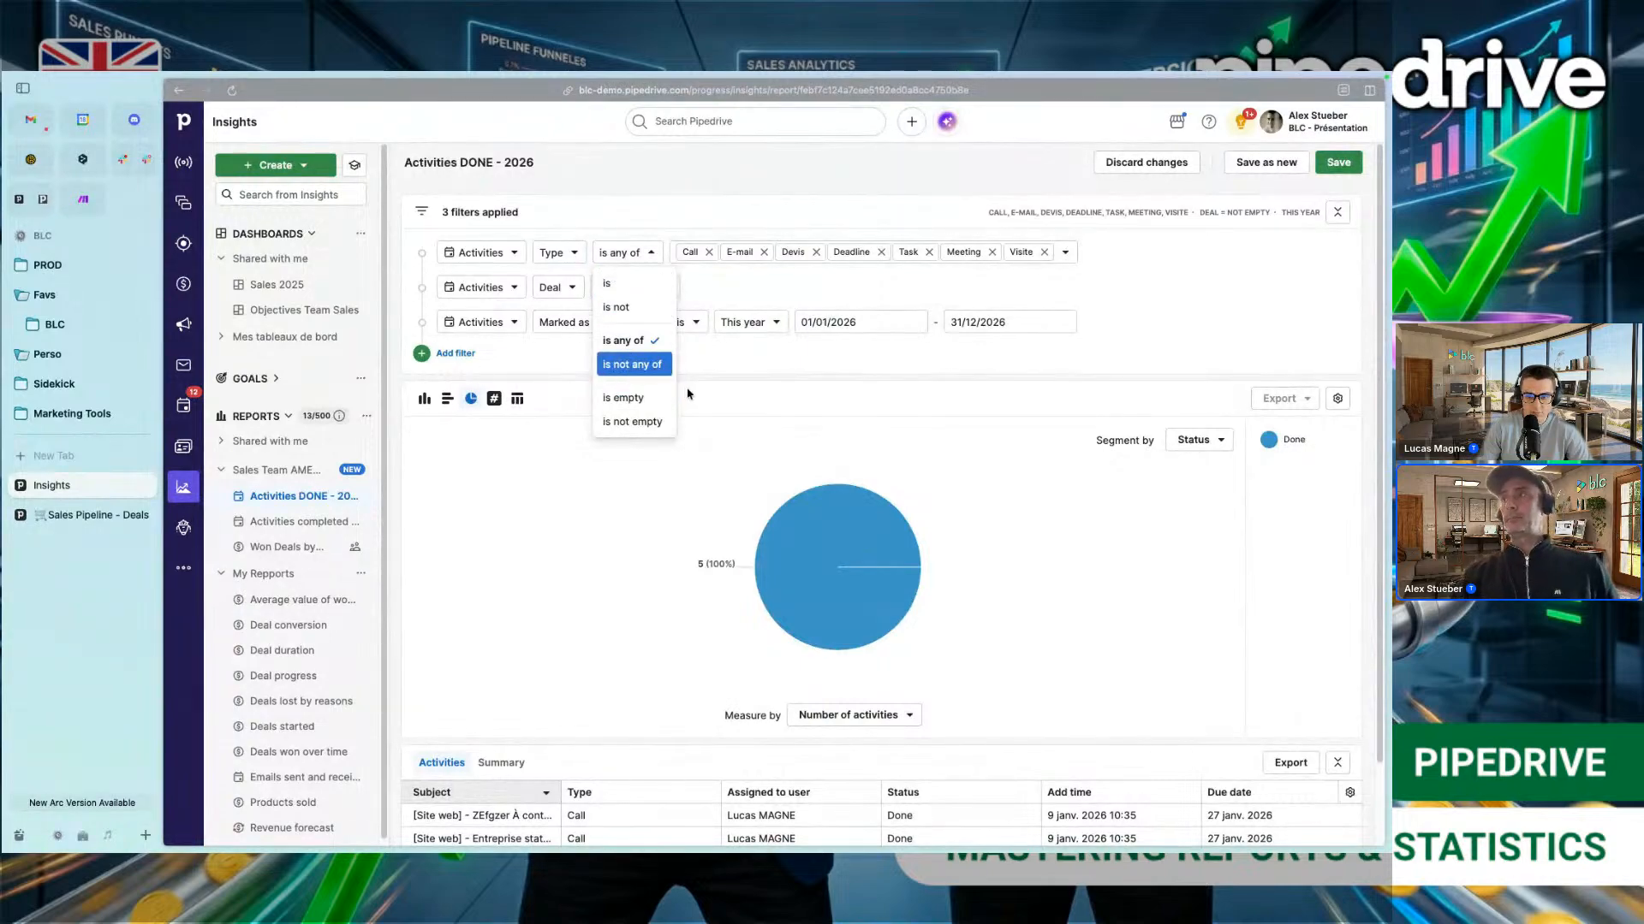
{"action": "left_click", "coordinate": [722, 409]}
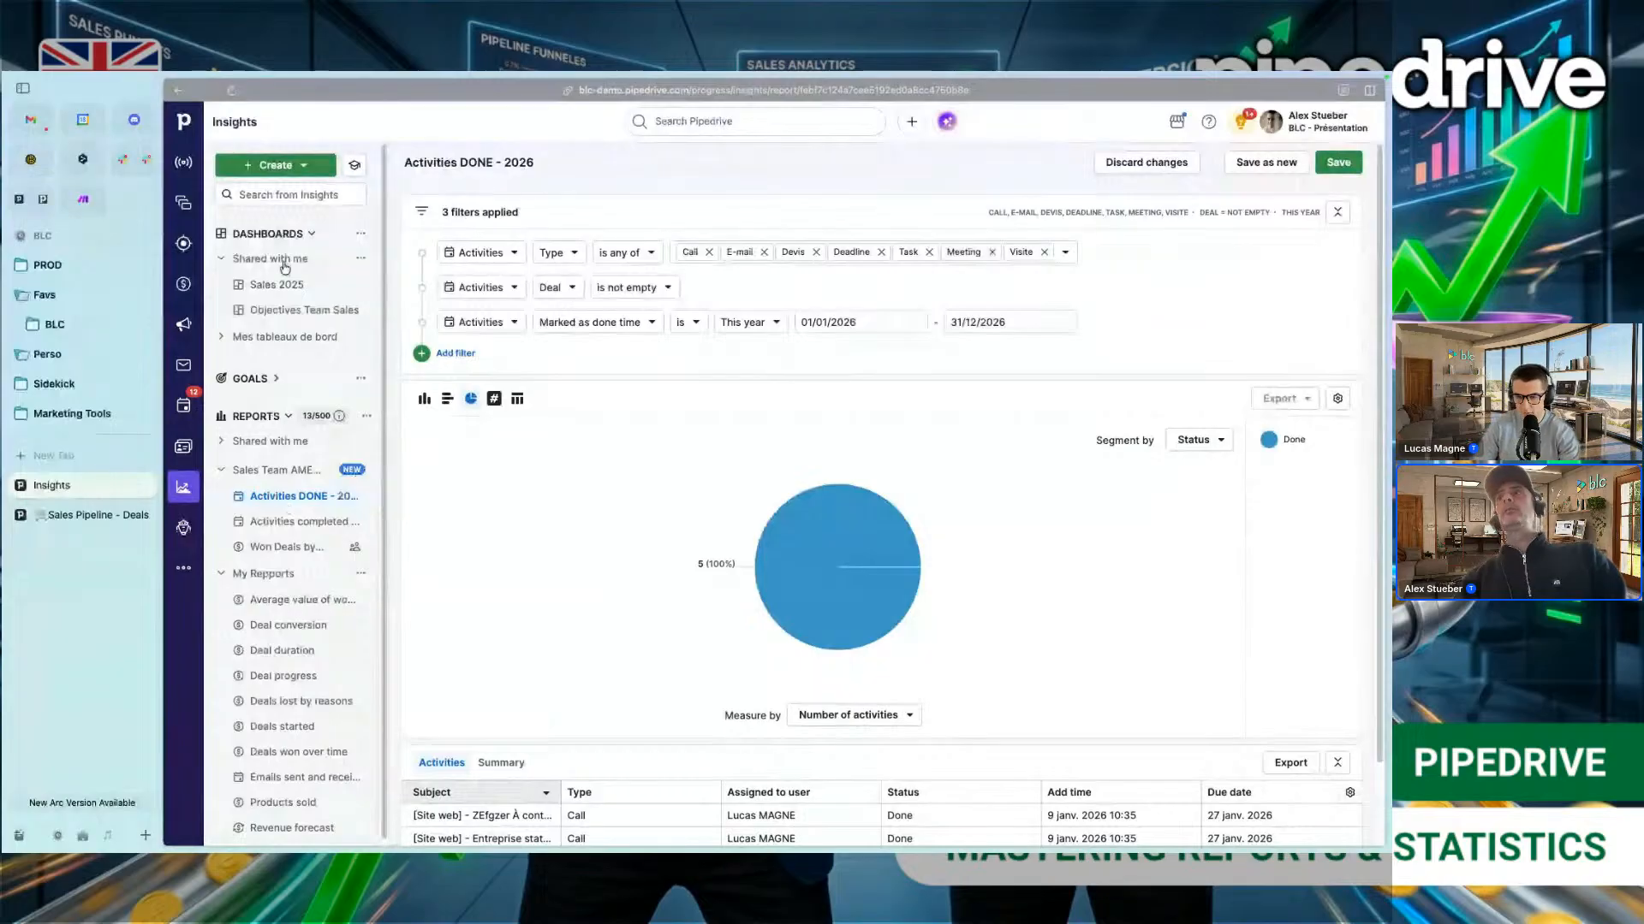
{"action": "left_click", "coordinate": [283, 165]}
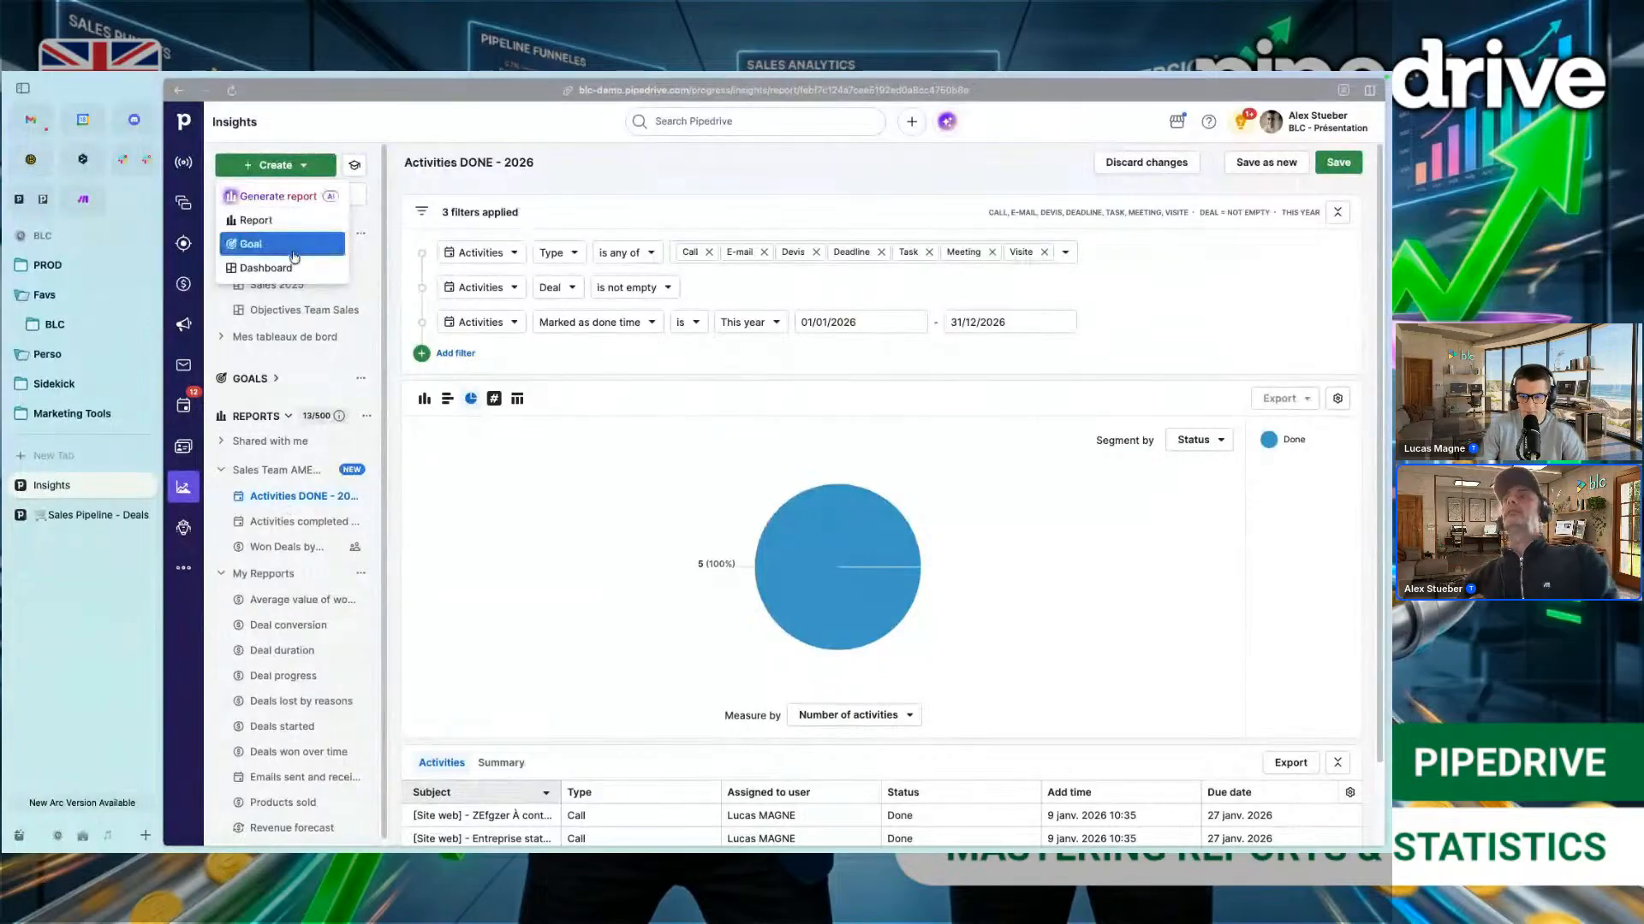
{"action": "left_click", "coordinate": [272, 224]}
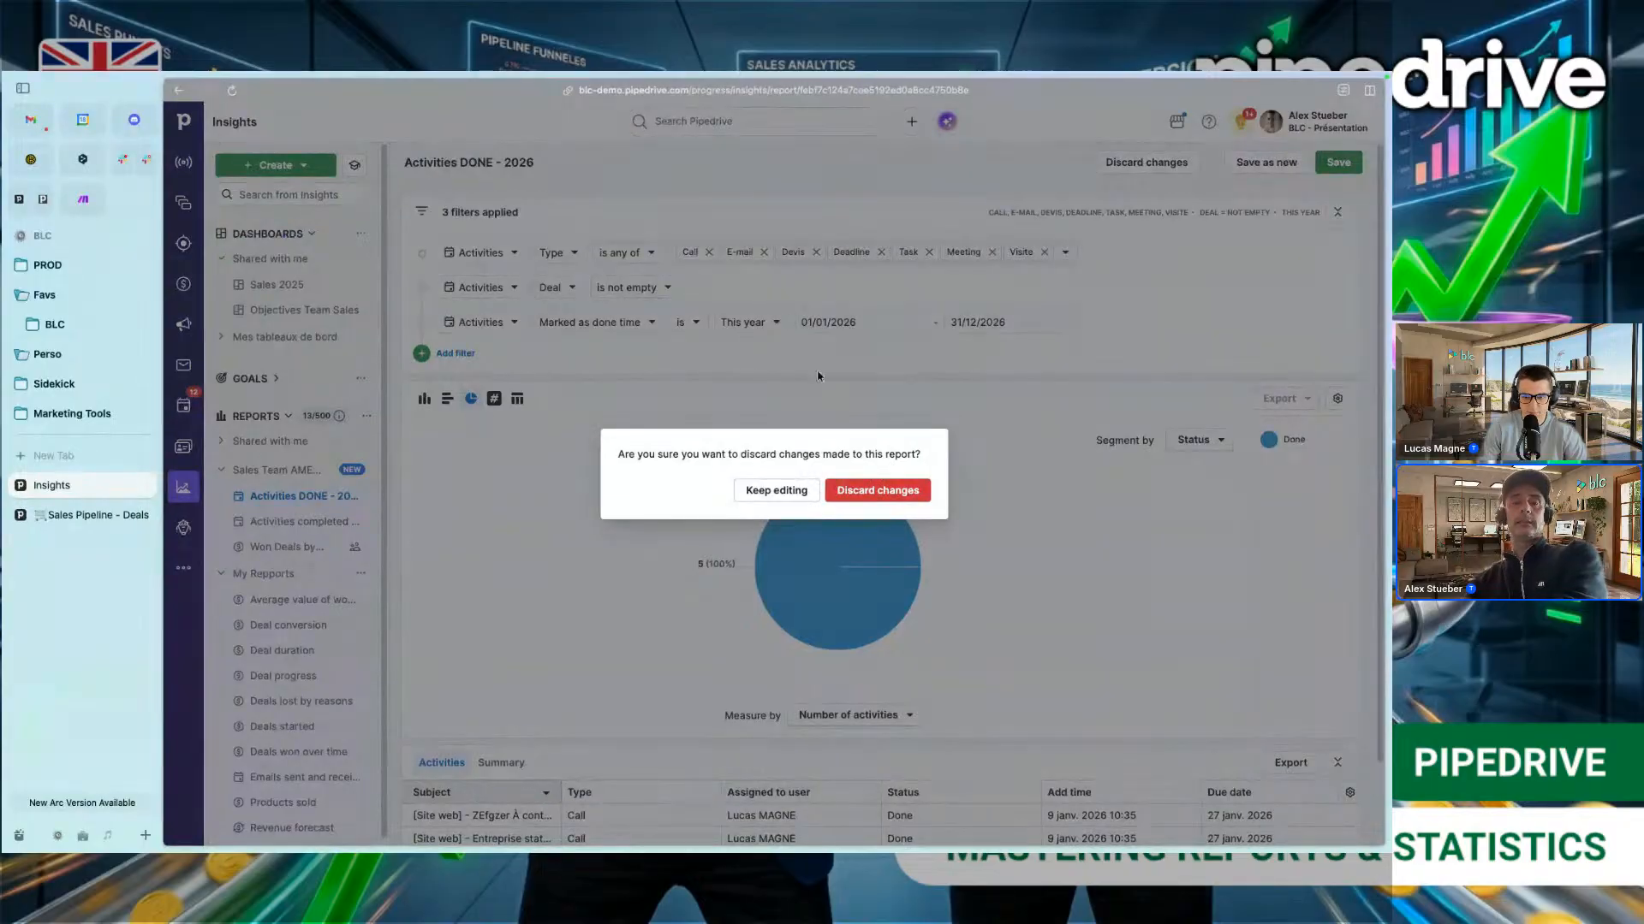
{"action": "left_click", "coordinate": [777, 493]}
{"action": "left_click", "coordinate": [1328, 164]}
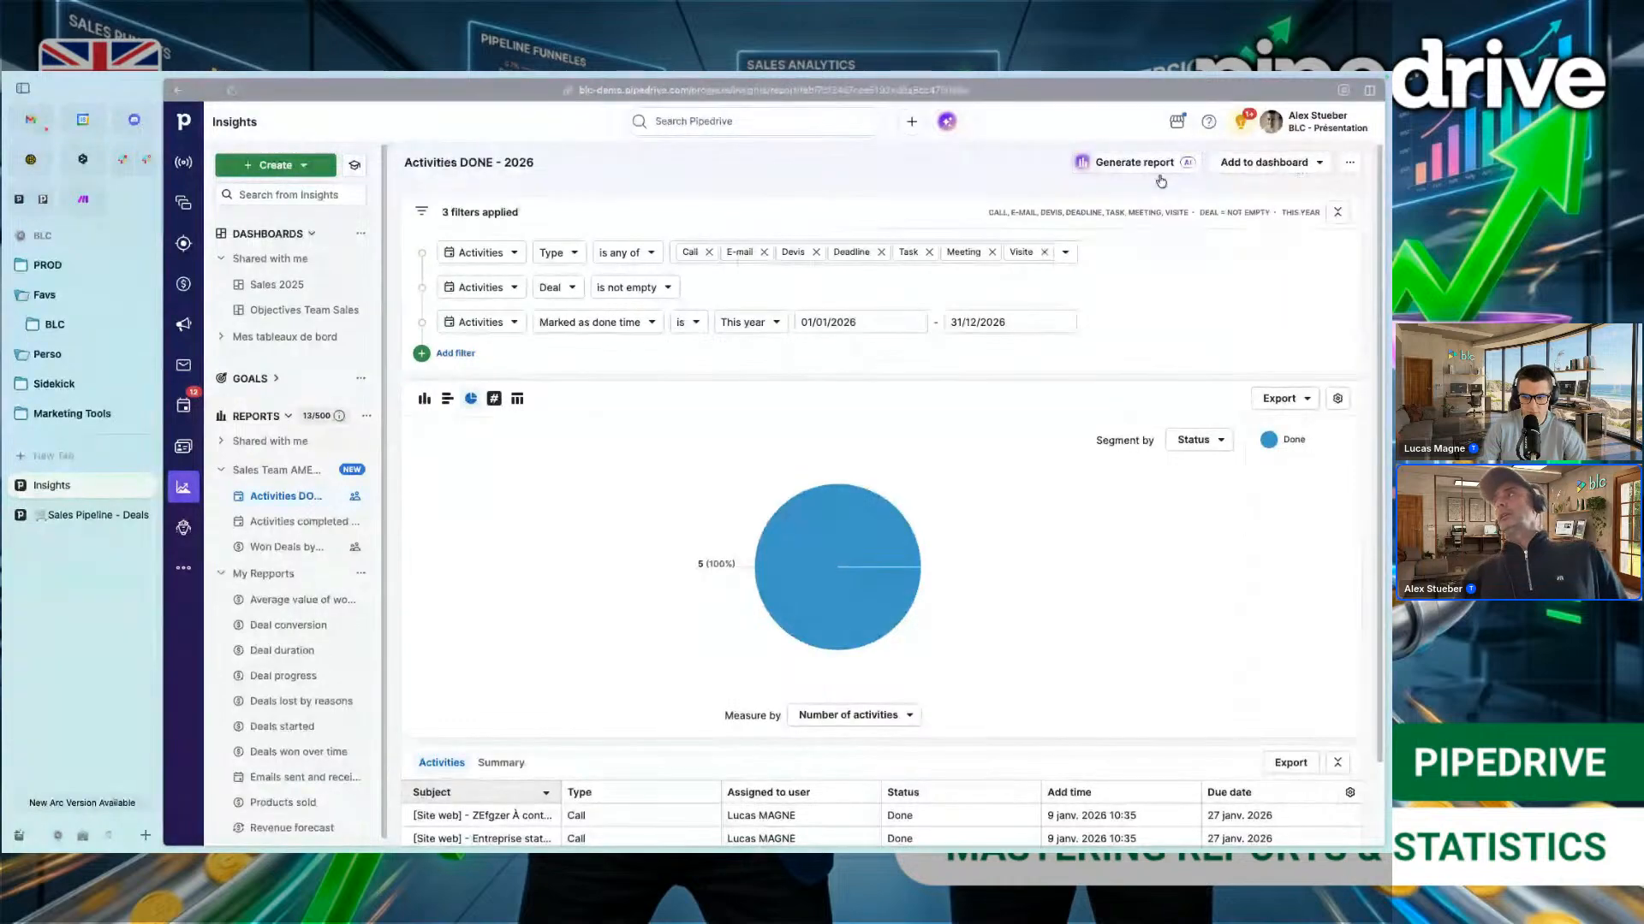
Step: Remove Visite and Meeting from the report's Type filter and save the report again
{"action": "left_click", "coordinate": [1043, 252]}
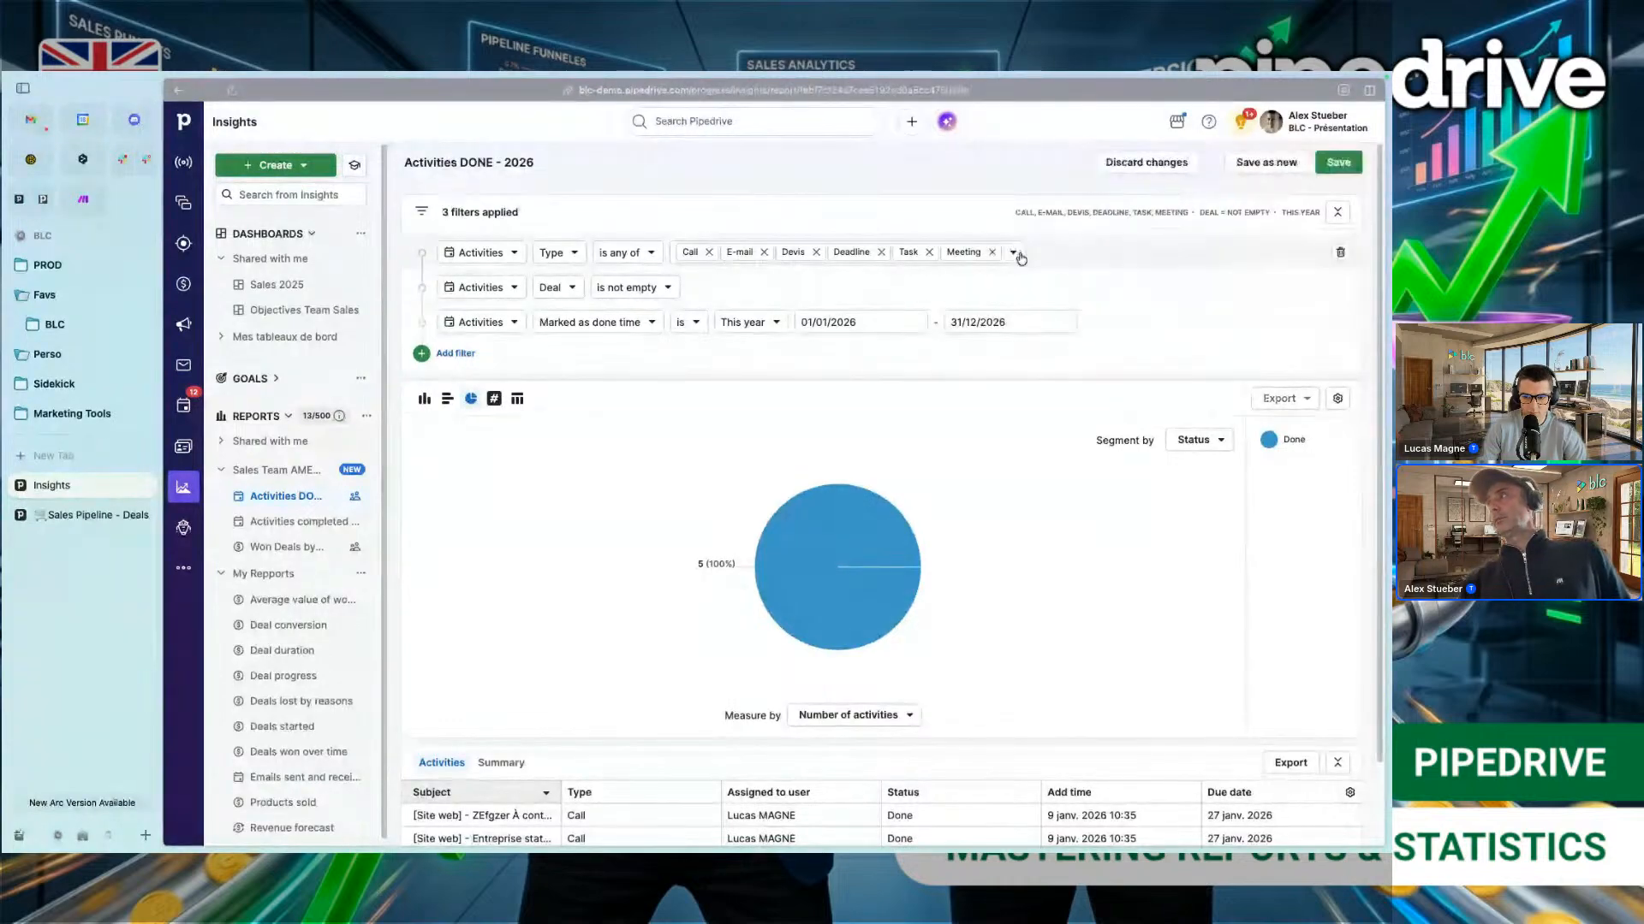
{"action": "left_click", "coordinate": [993, 253]}
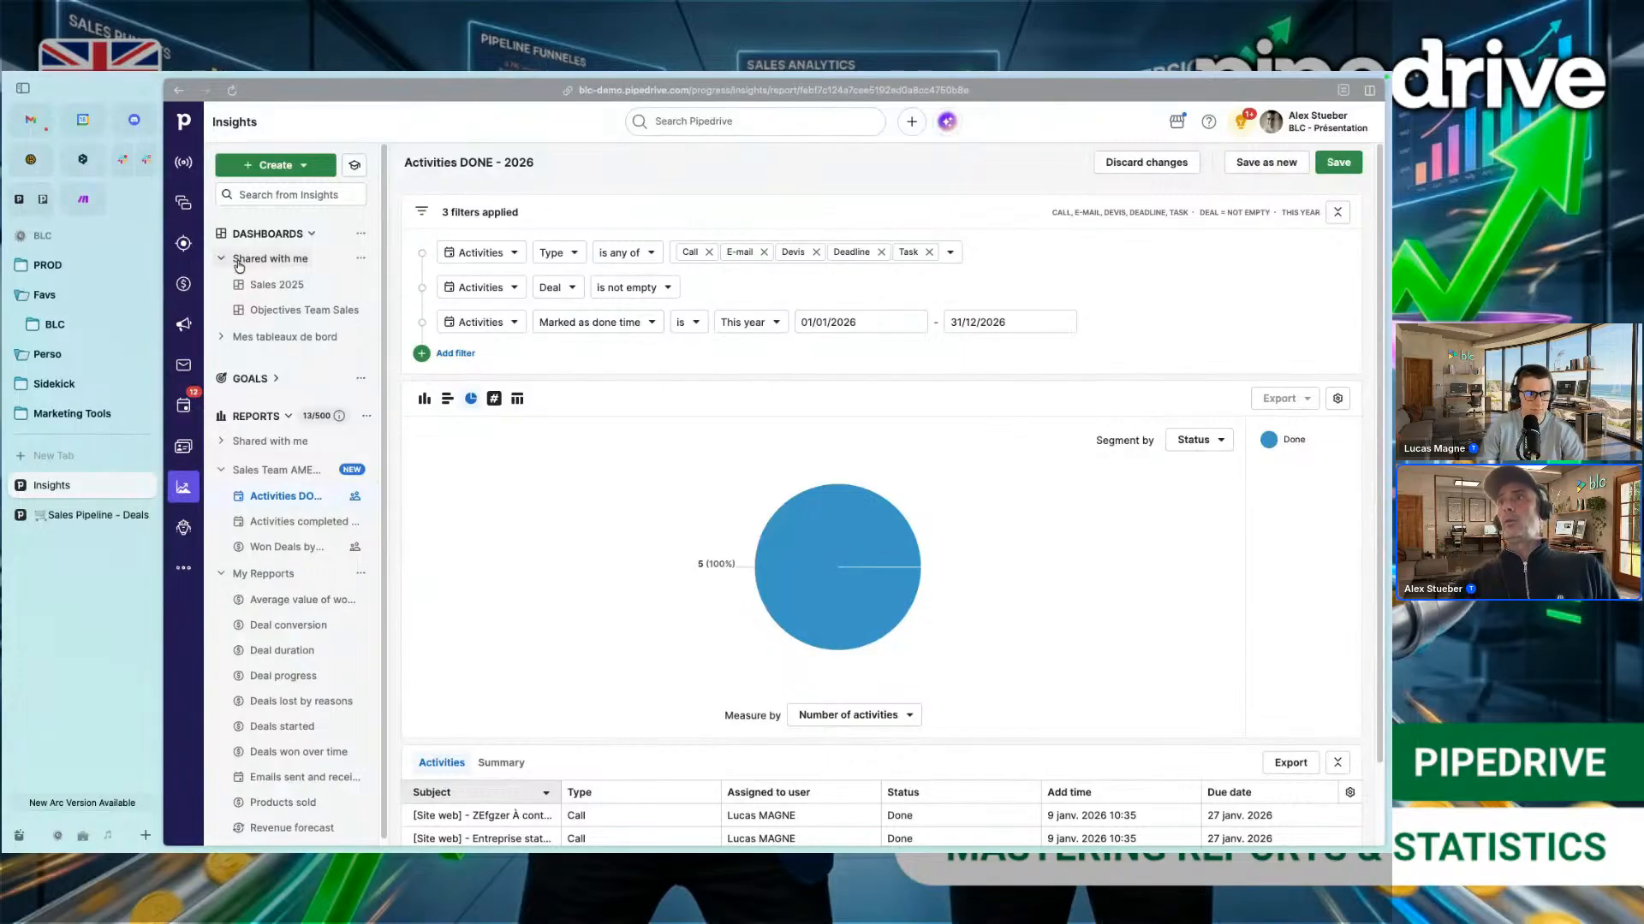
{"action": "left_click", "coordinate": [300, 176]}
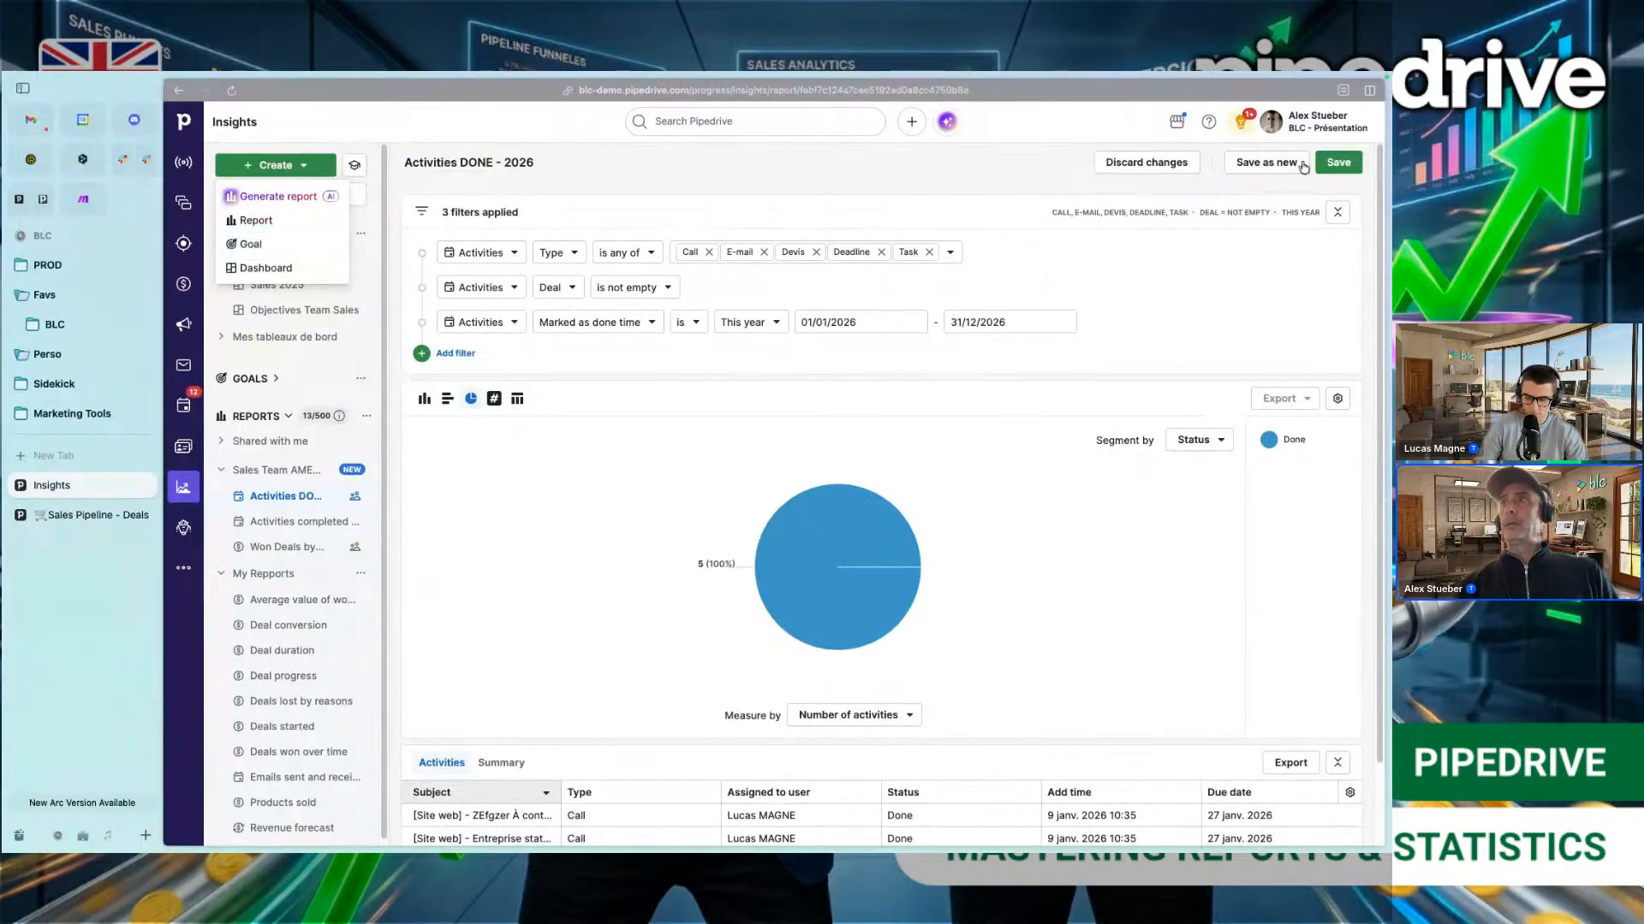
{"action": "left_click", "coordinate": [1333, 162]}
Step: Create a new report with the entity Campaign and the report type Conversion
{"action": "left_click", "coordinate": [296, 171]}
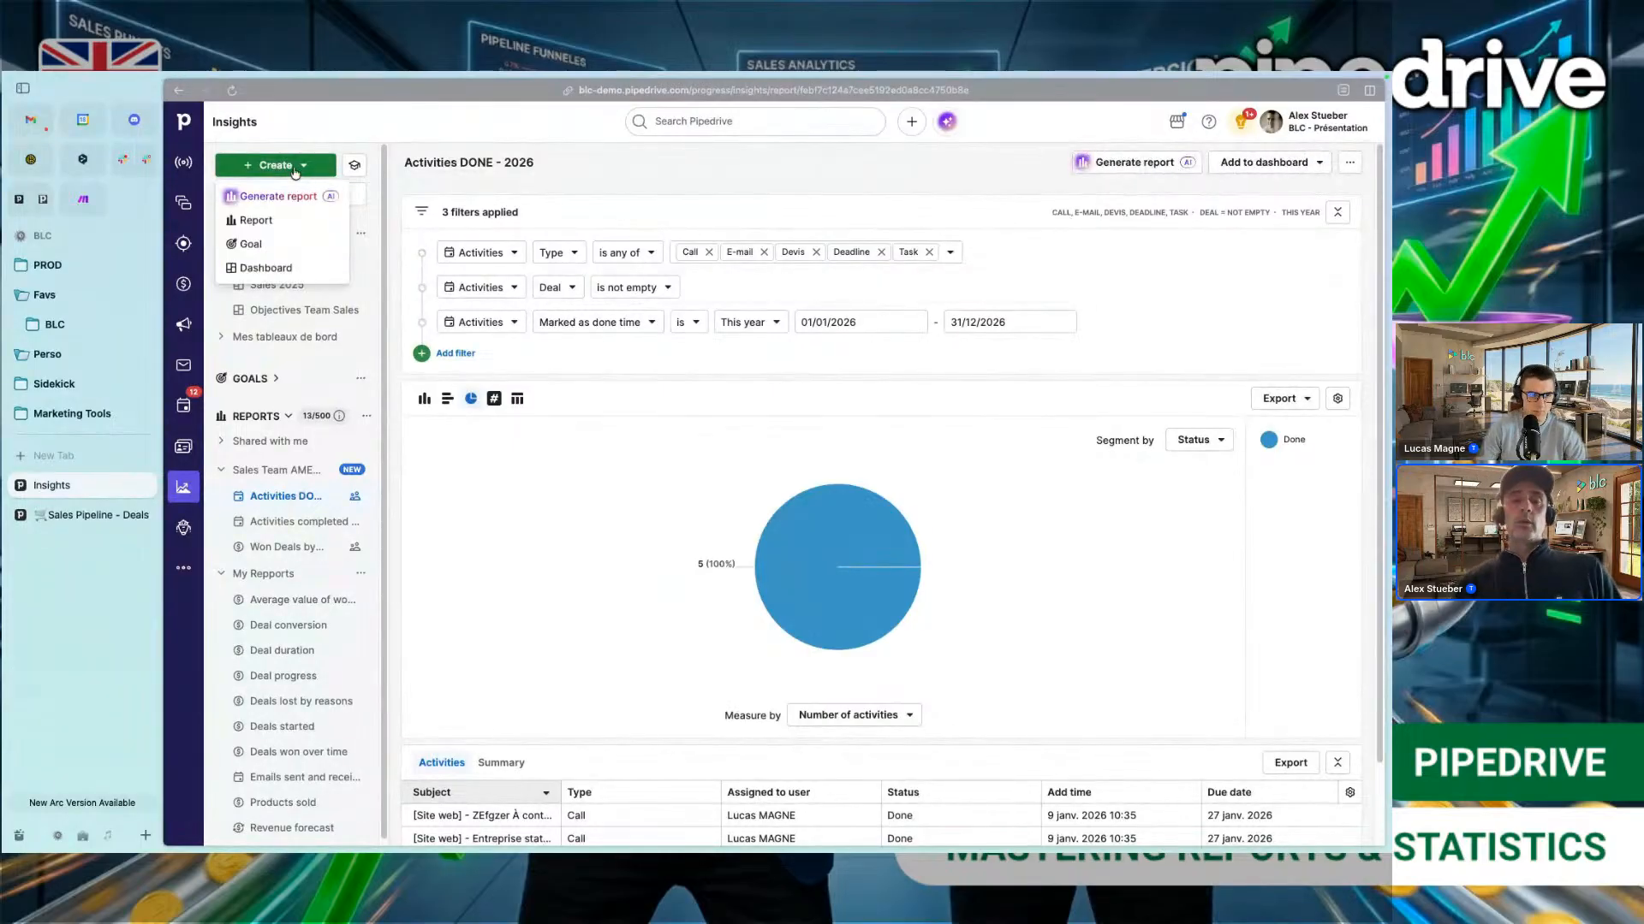
{"action": "left_click", "coordinate": [271, 222]}
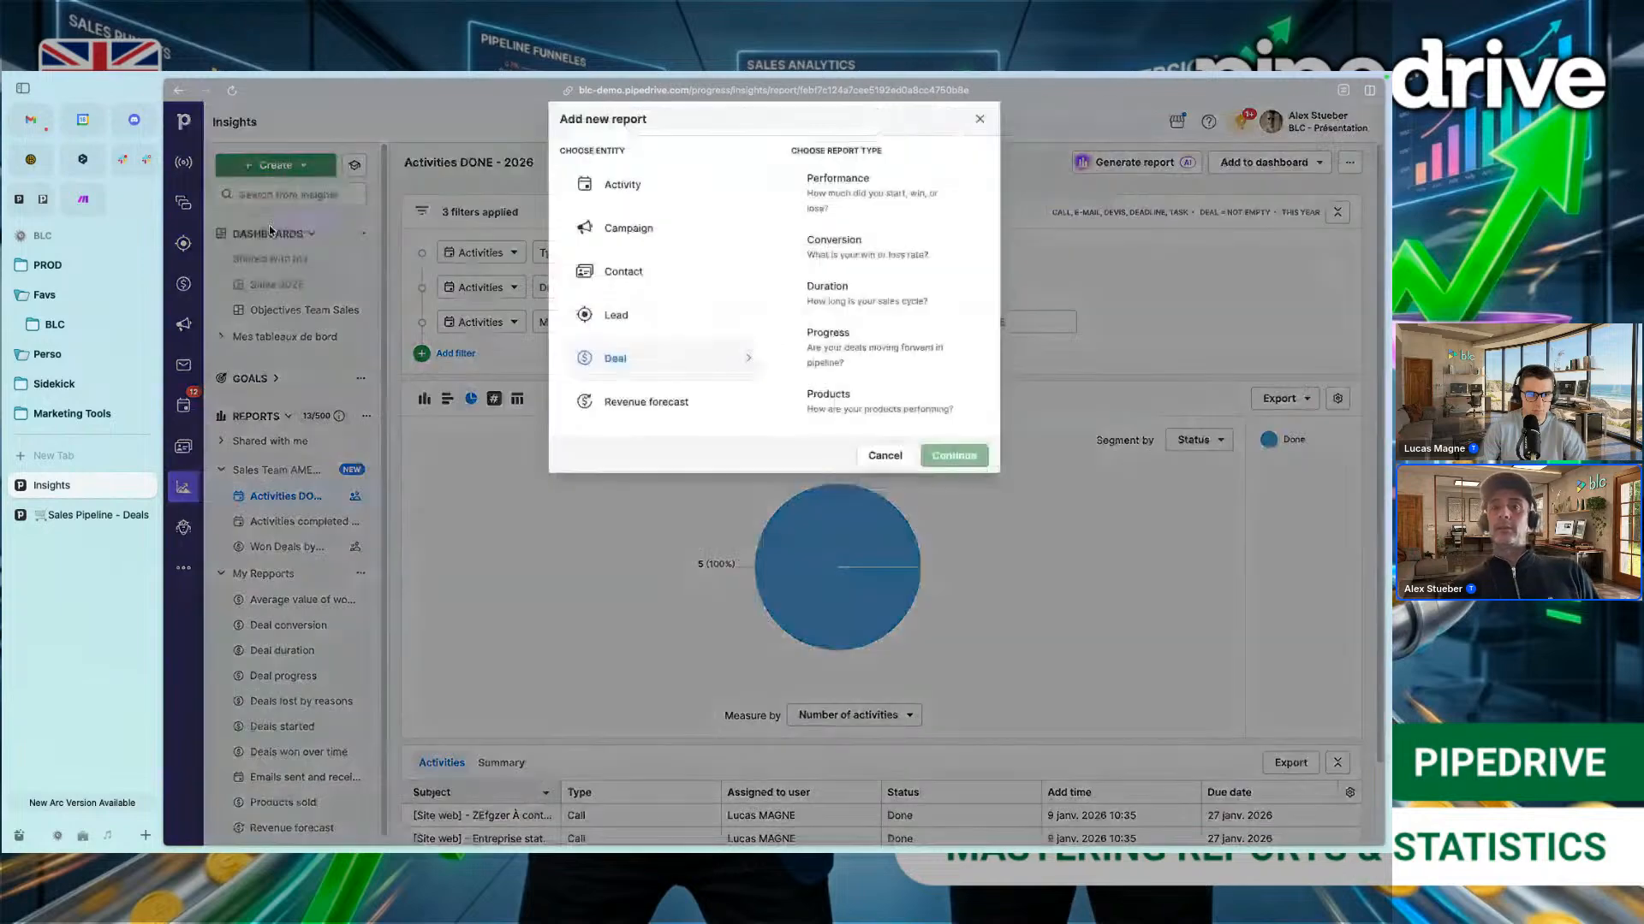
{"action": "left_click", "coordinate": [616, 238]}
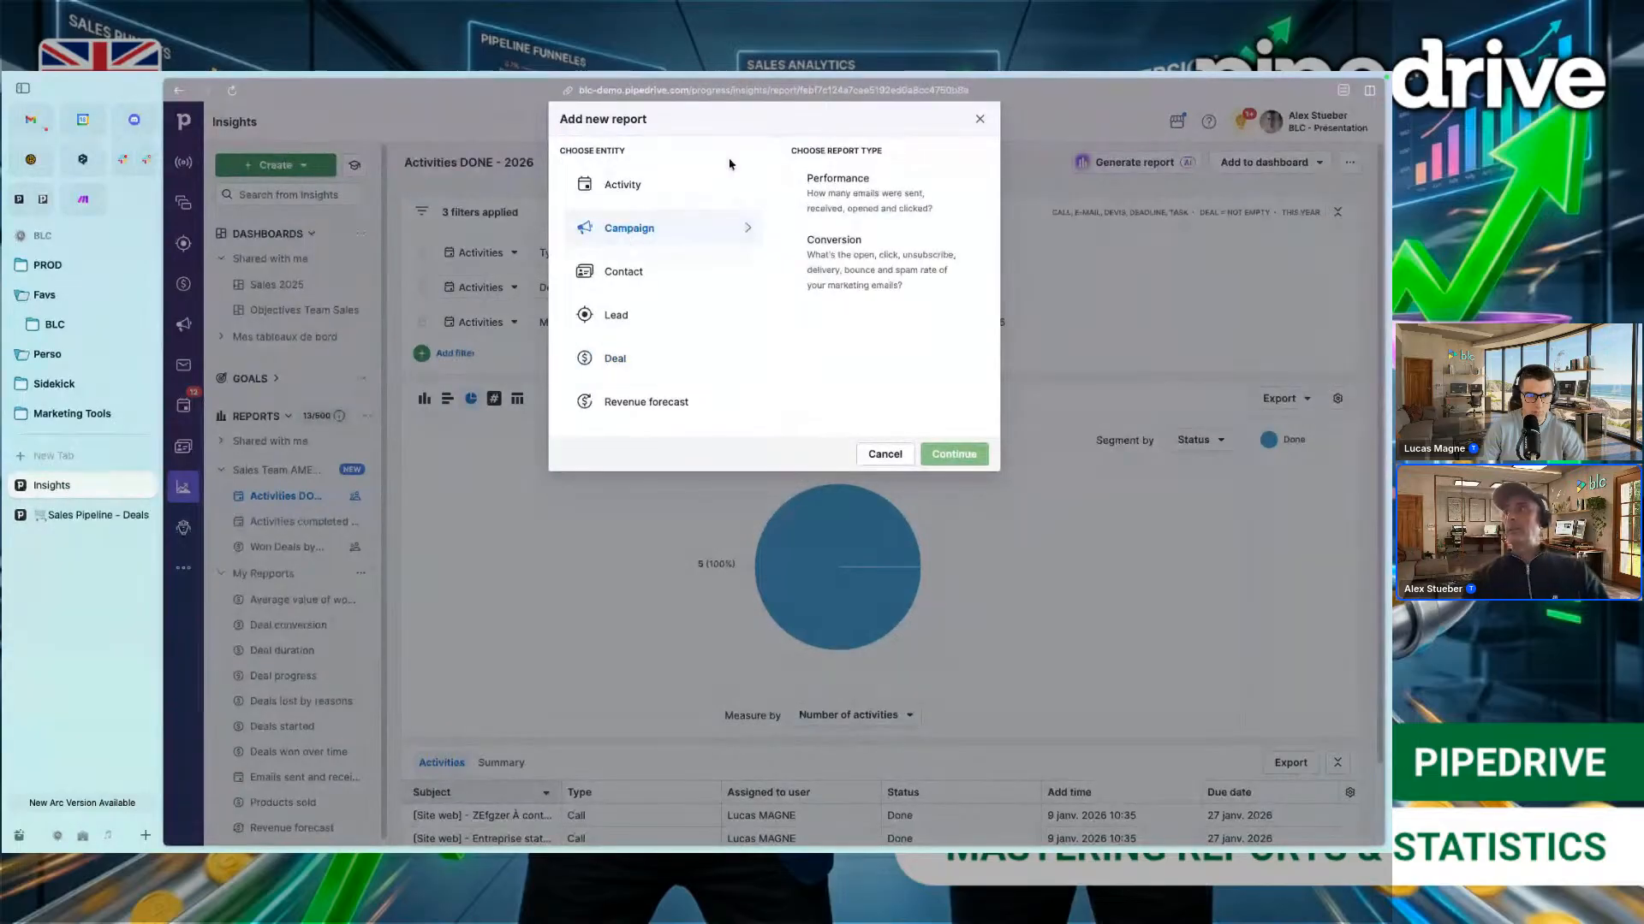
{"action": "left_click", "coordinate": [837, 199]}
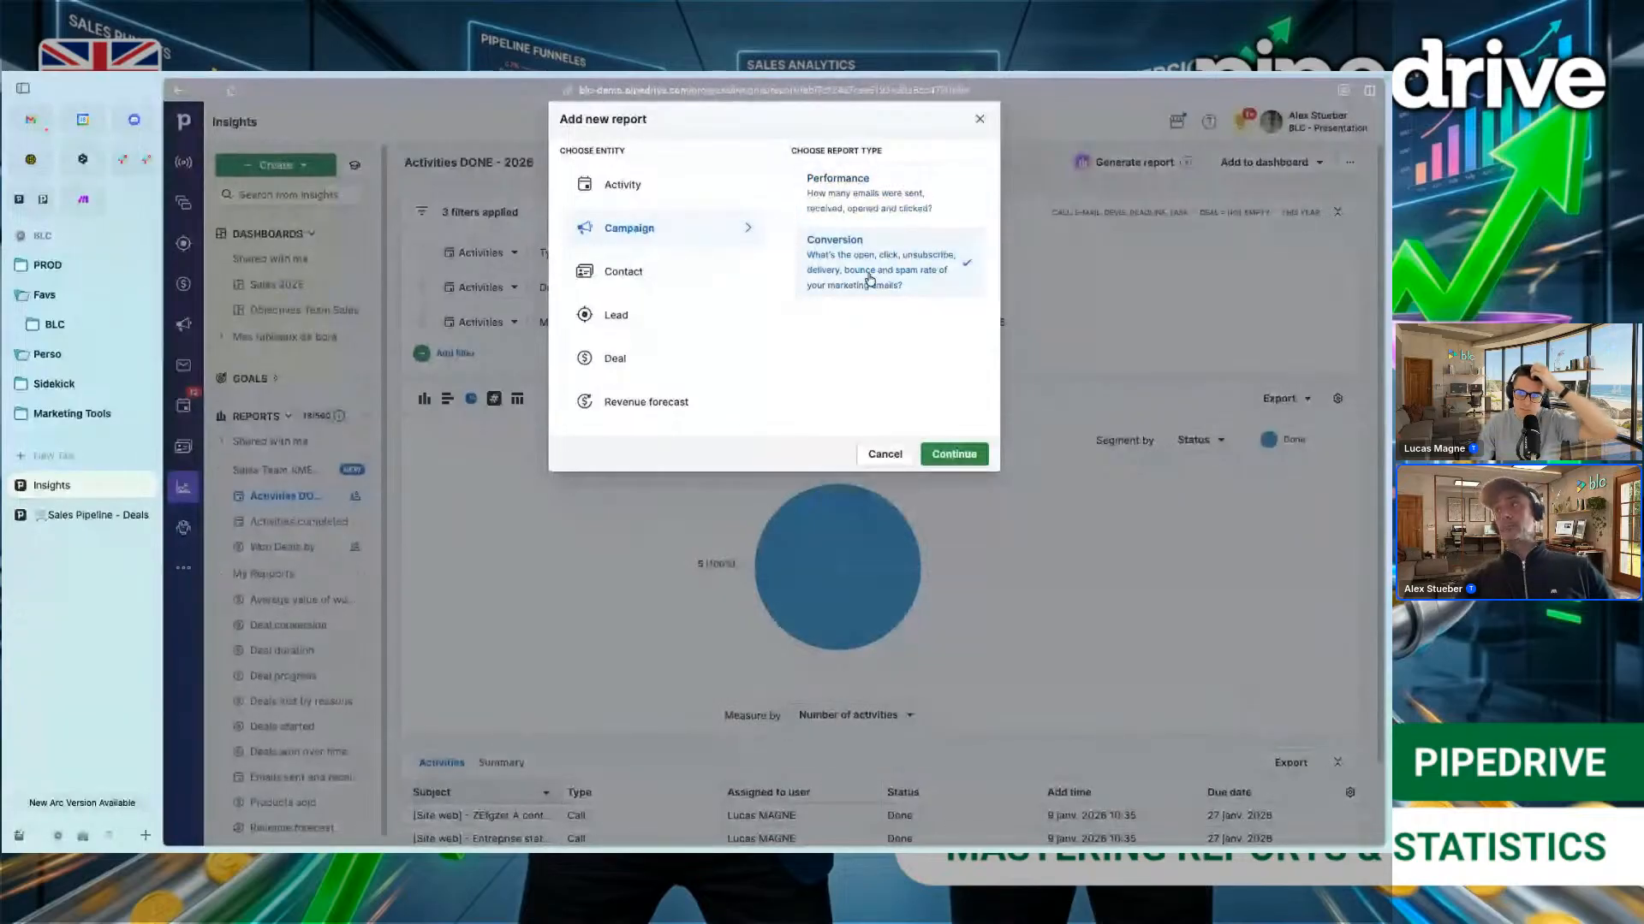
{"action": "left_click", "coordinate": [865, 248]}
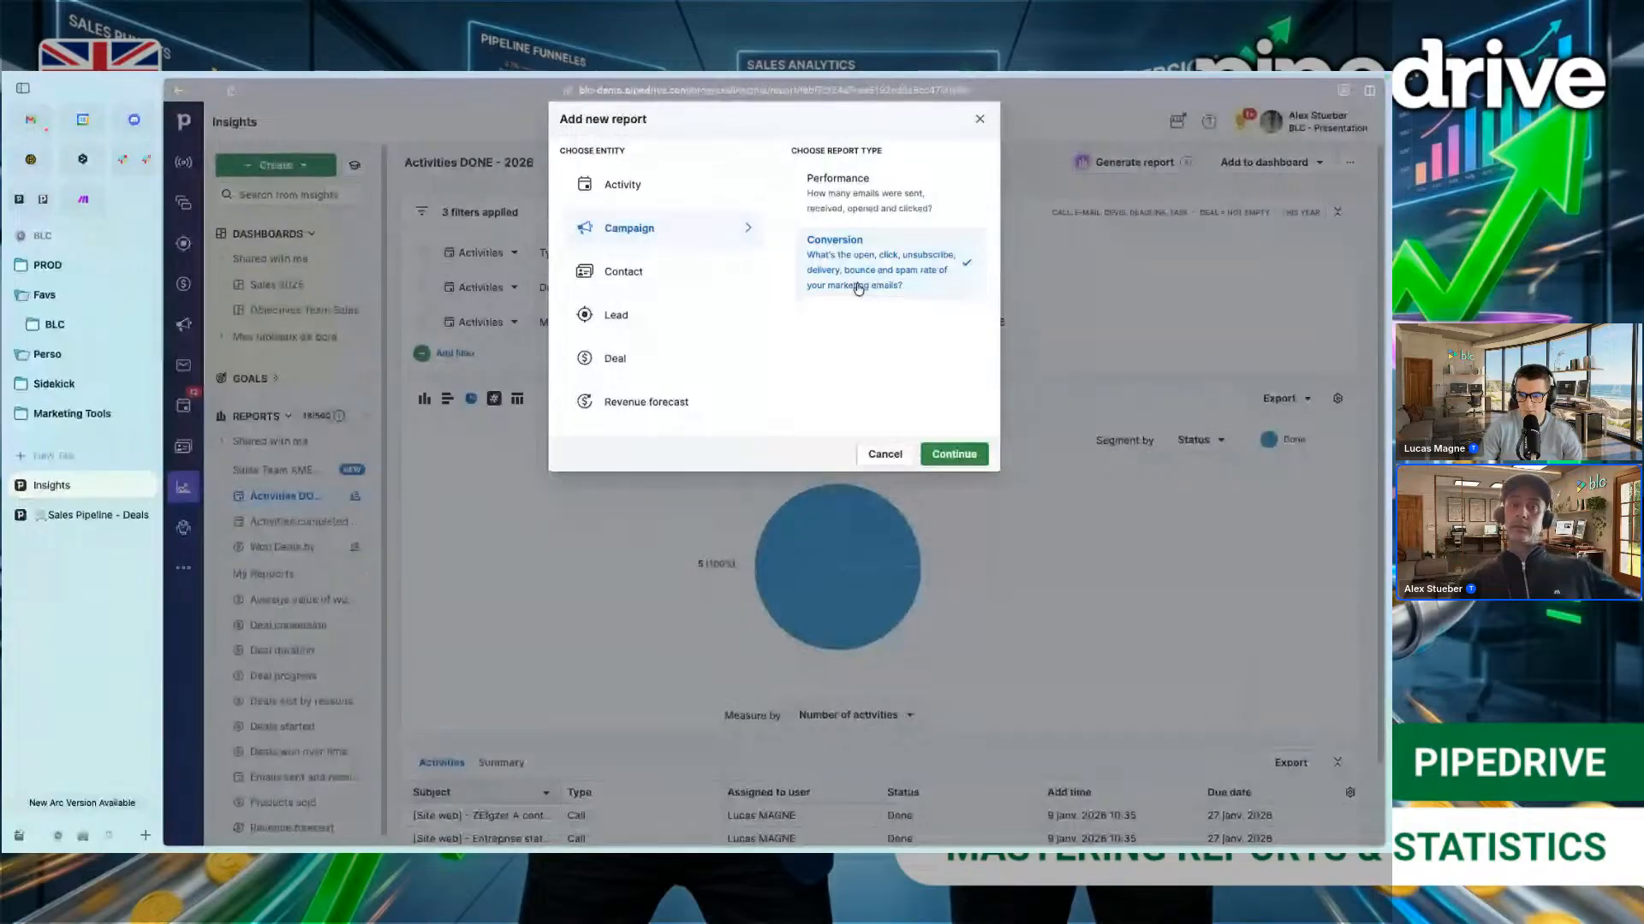
{"action": "left_click", "coordinate": [939, 457]}
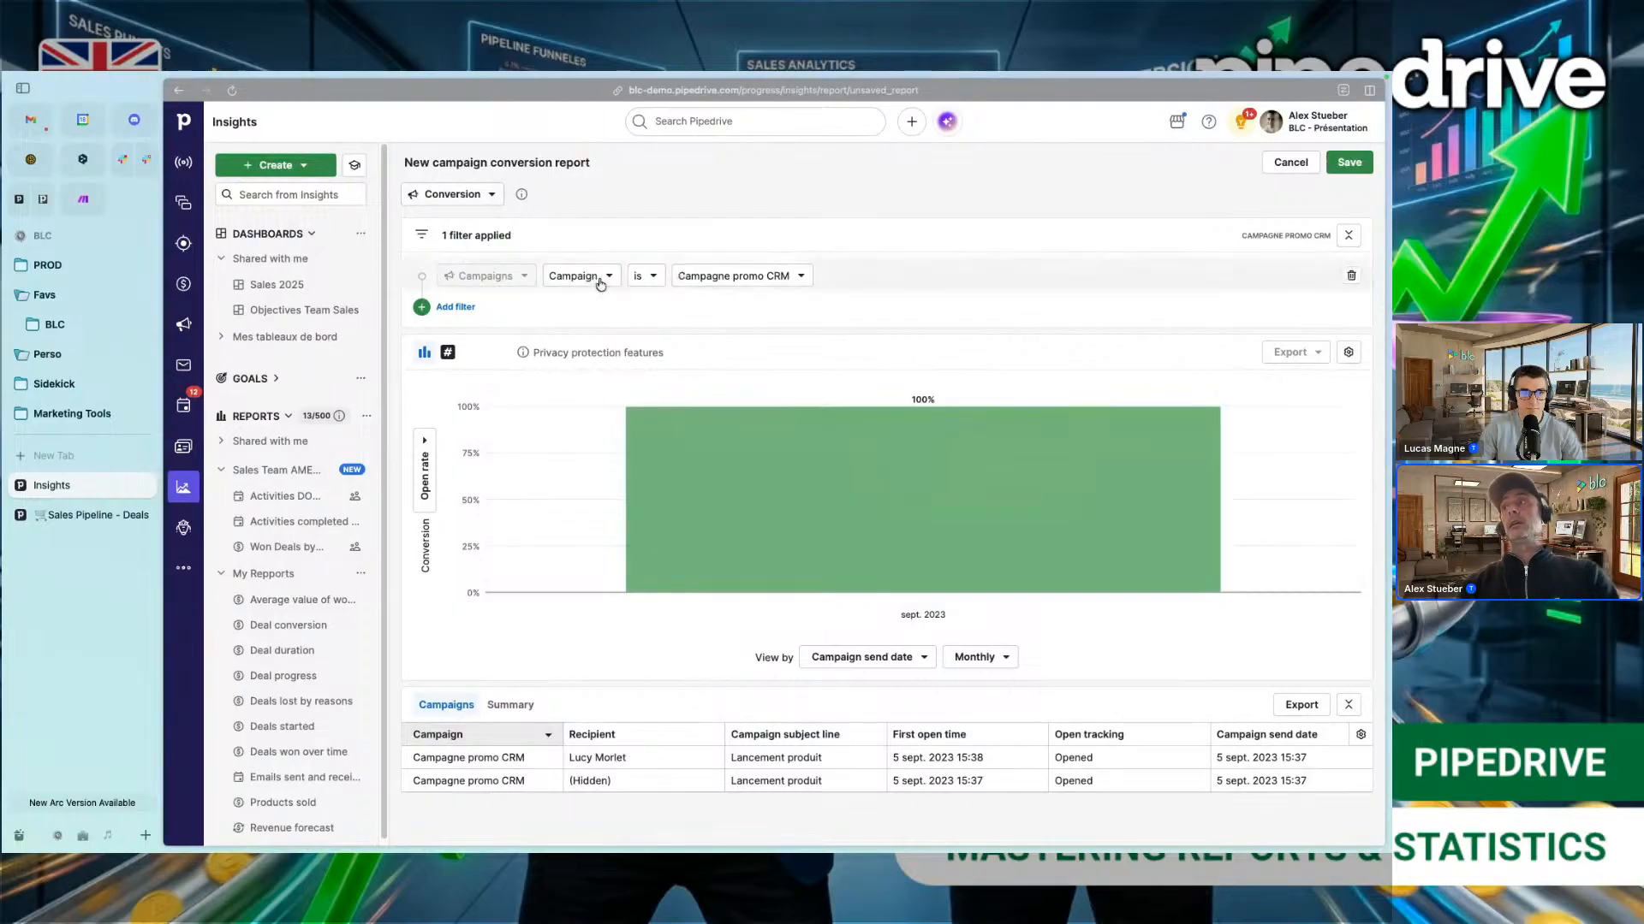
Step: Set the campaign filter of the new conversion report to Campagne Easter 2025
{"action": "left_click", "coordinate": [735, 276]}
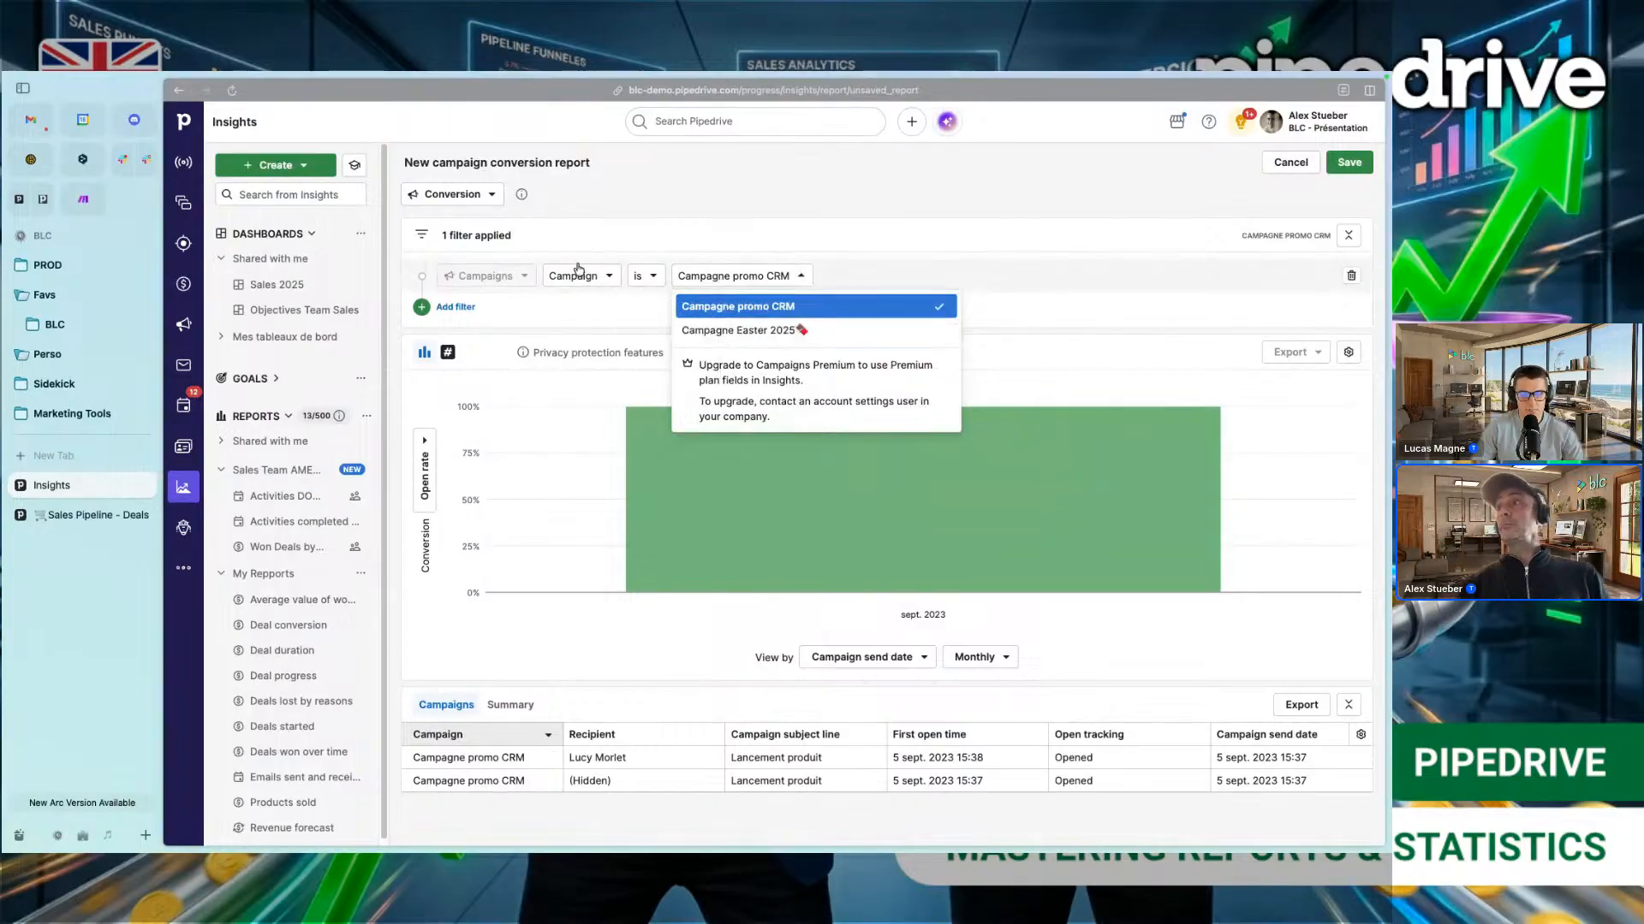
{"action": "left_click", "coordinate": [644, 287]}
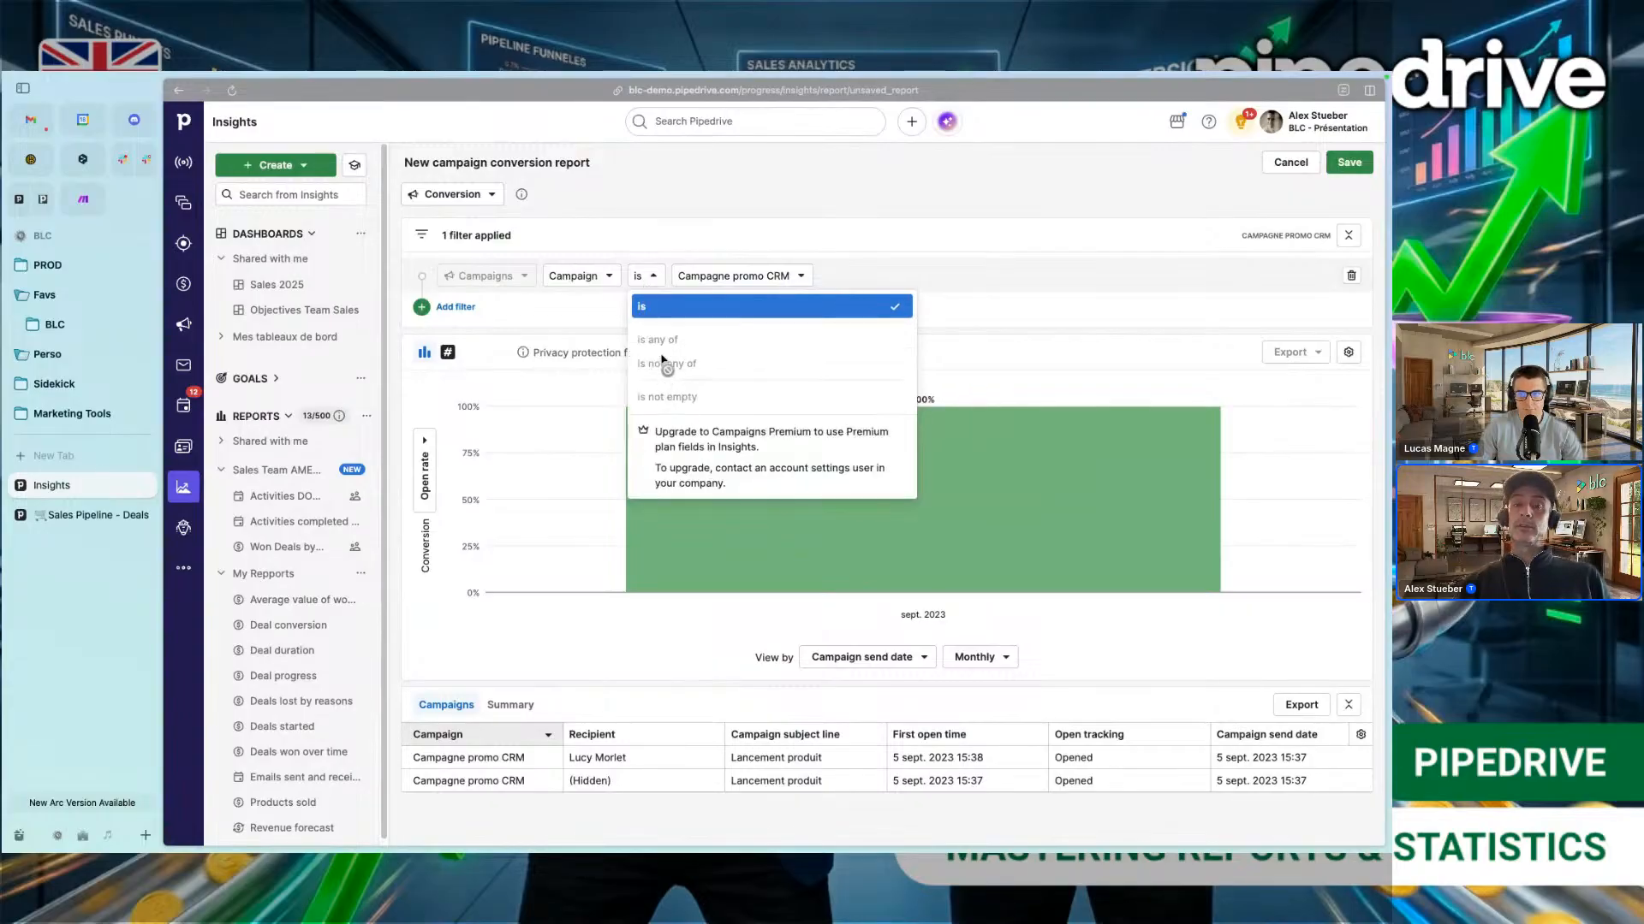
{"action": "left_click", "coordinate": [786, 278]}
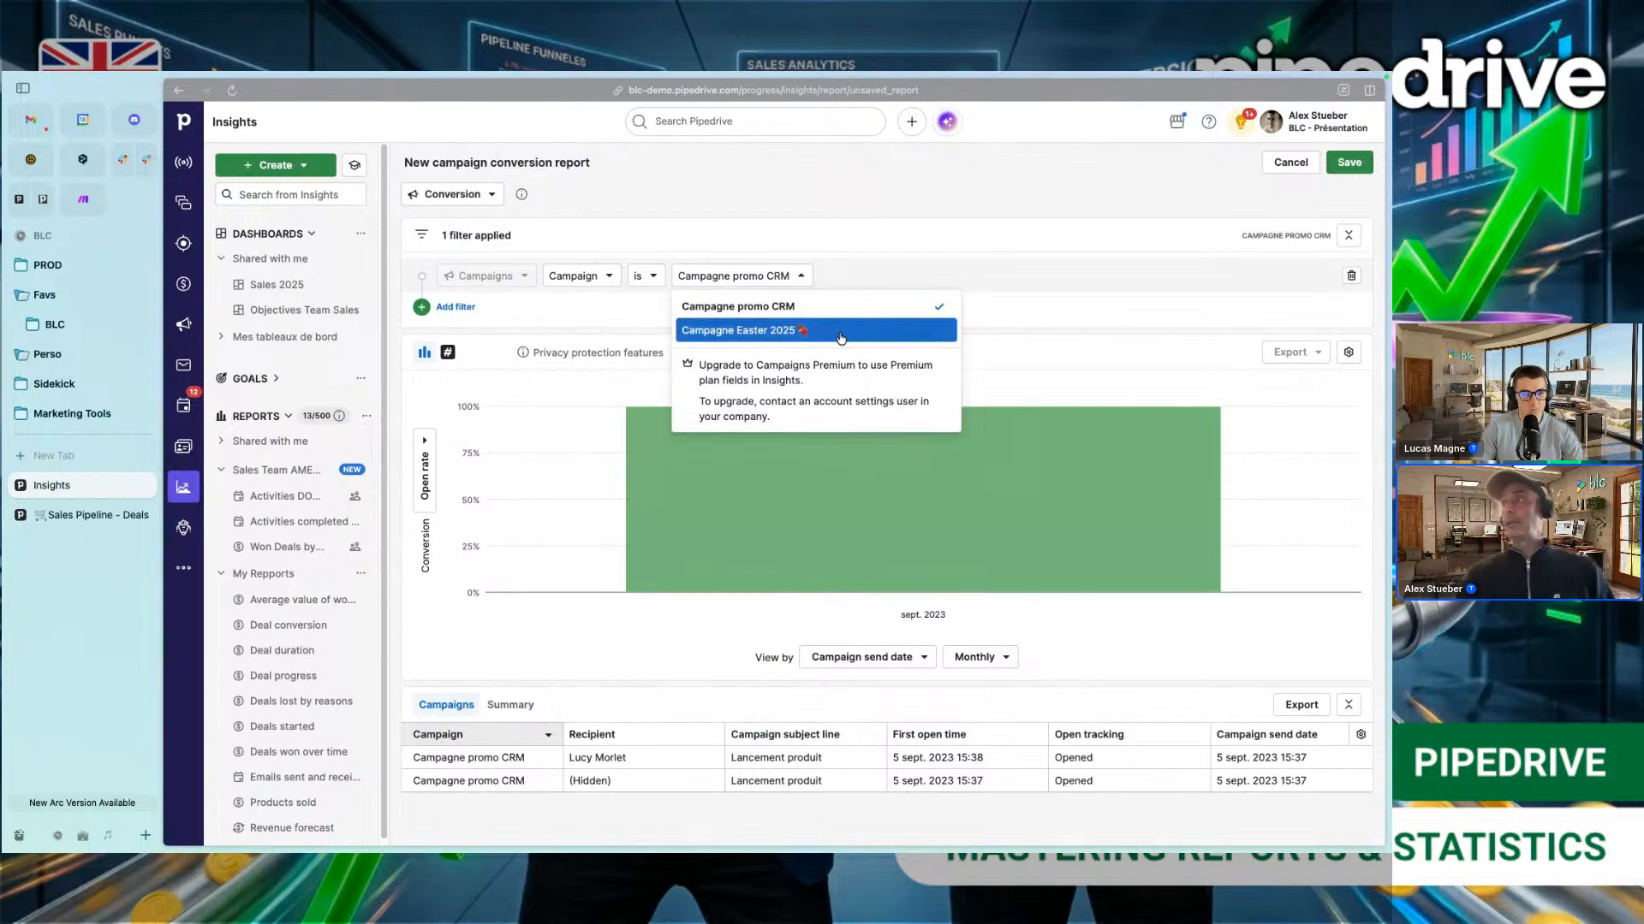
{"action": "left_click", "coordinate": [840, 334]}
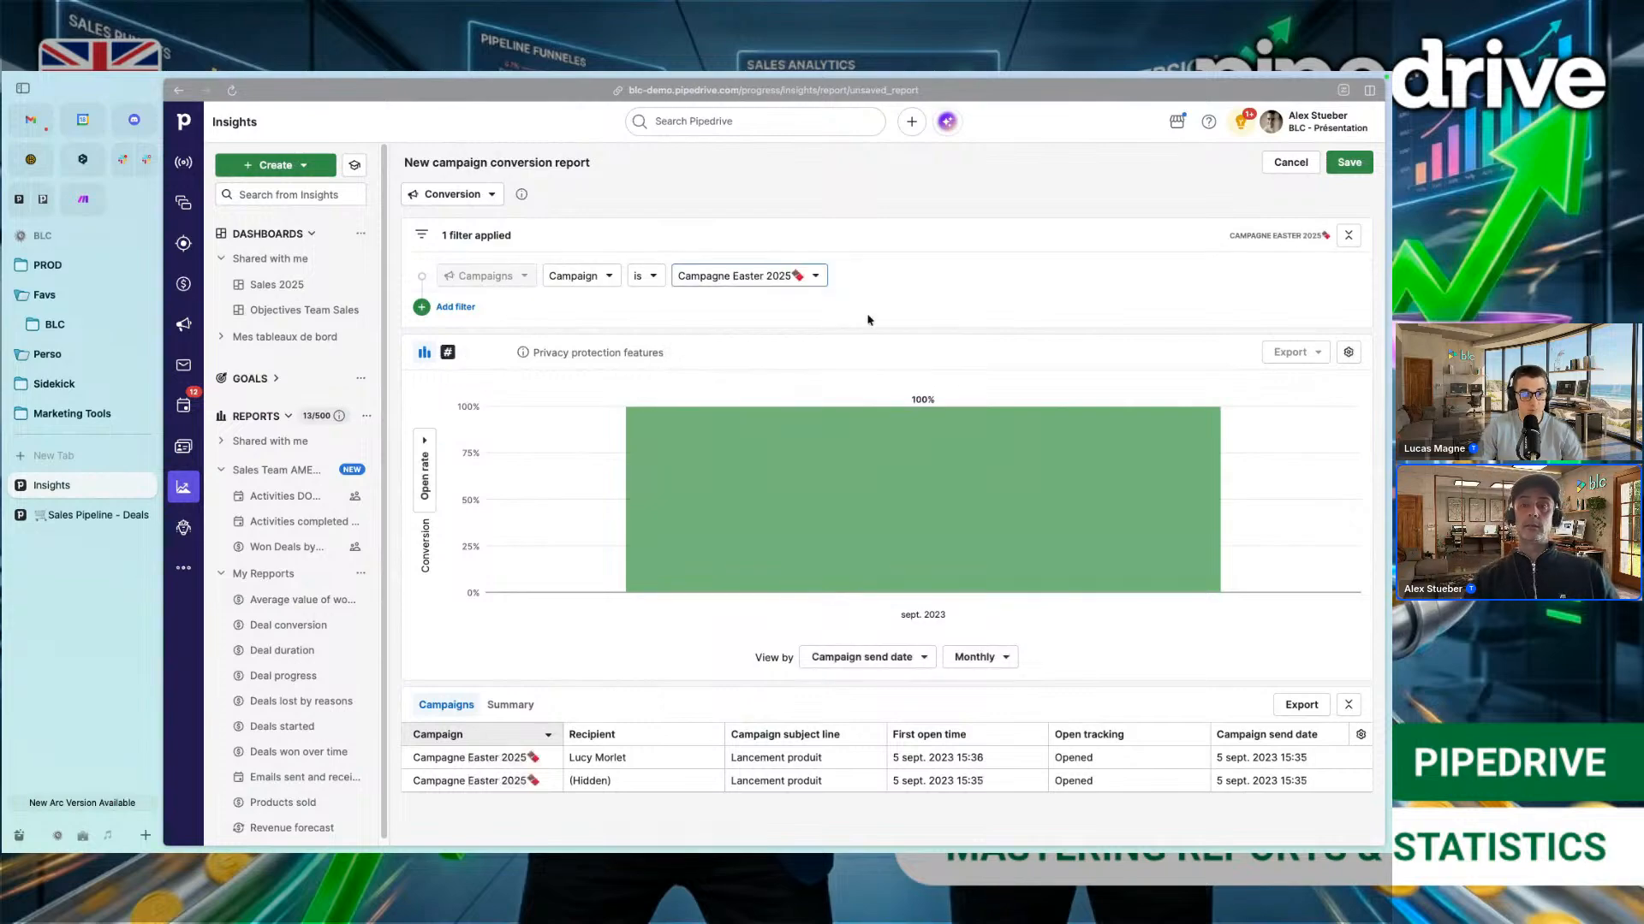
Step: Change the conversion measure on the campaign chart's vertical axis to Unsubscribe rate
{"action": "mouse_move", "coordinate": [773, 444]}
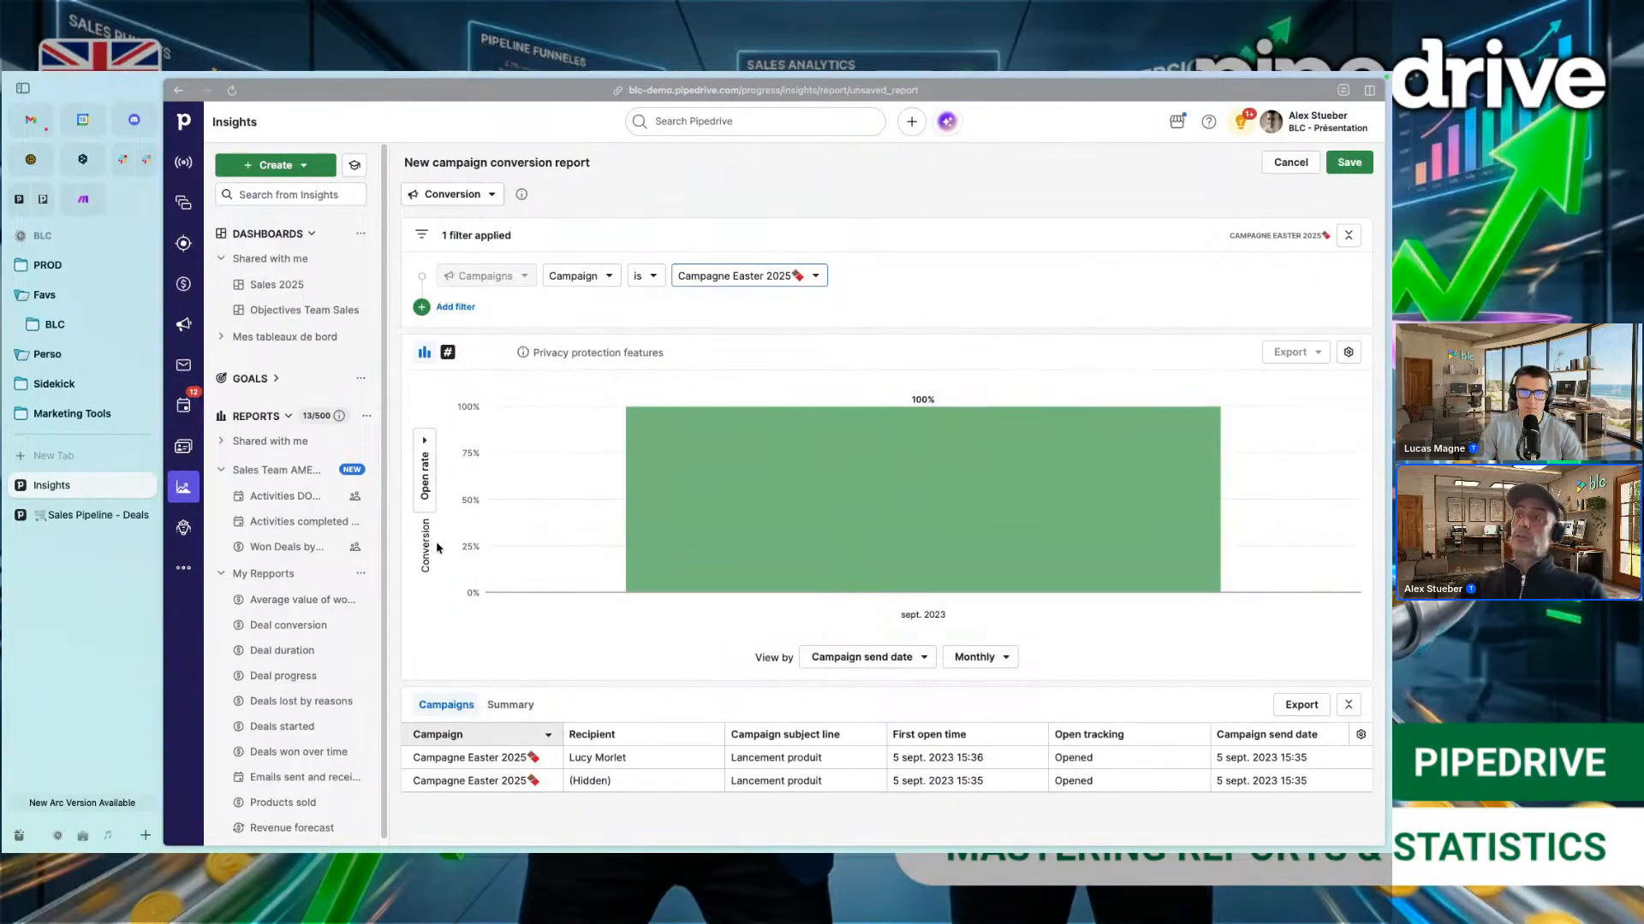
{"action": "left_click", "coordinate": [428, 452]}
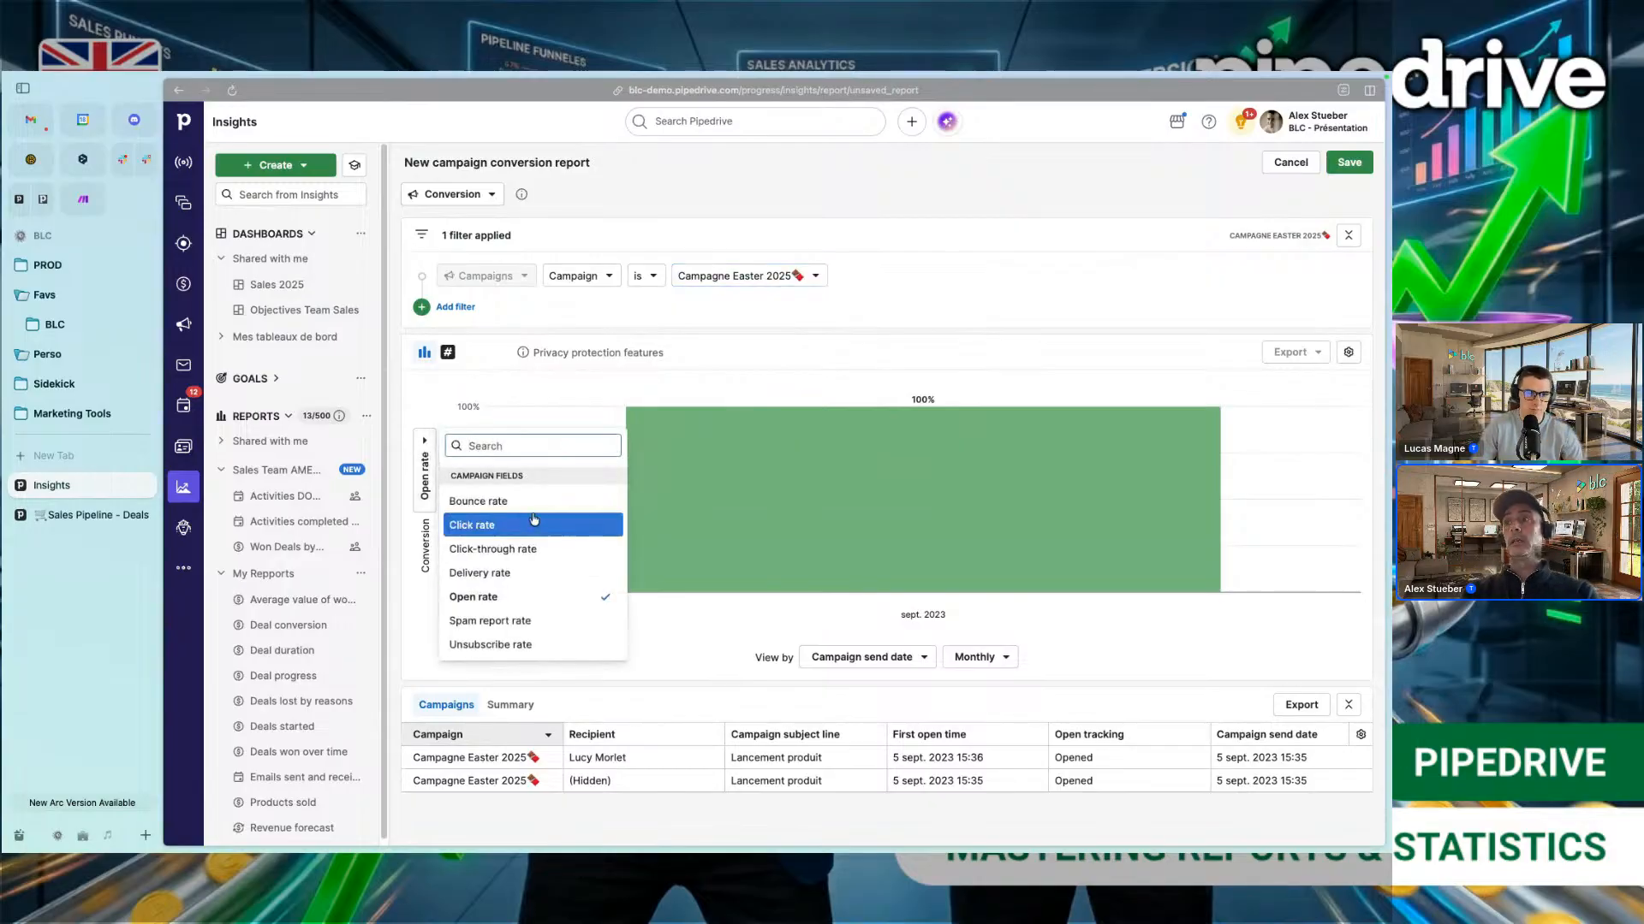
{"action": "left_click", "coordinate": [567, 644]}
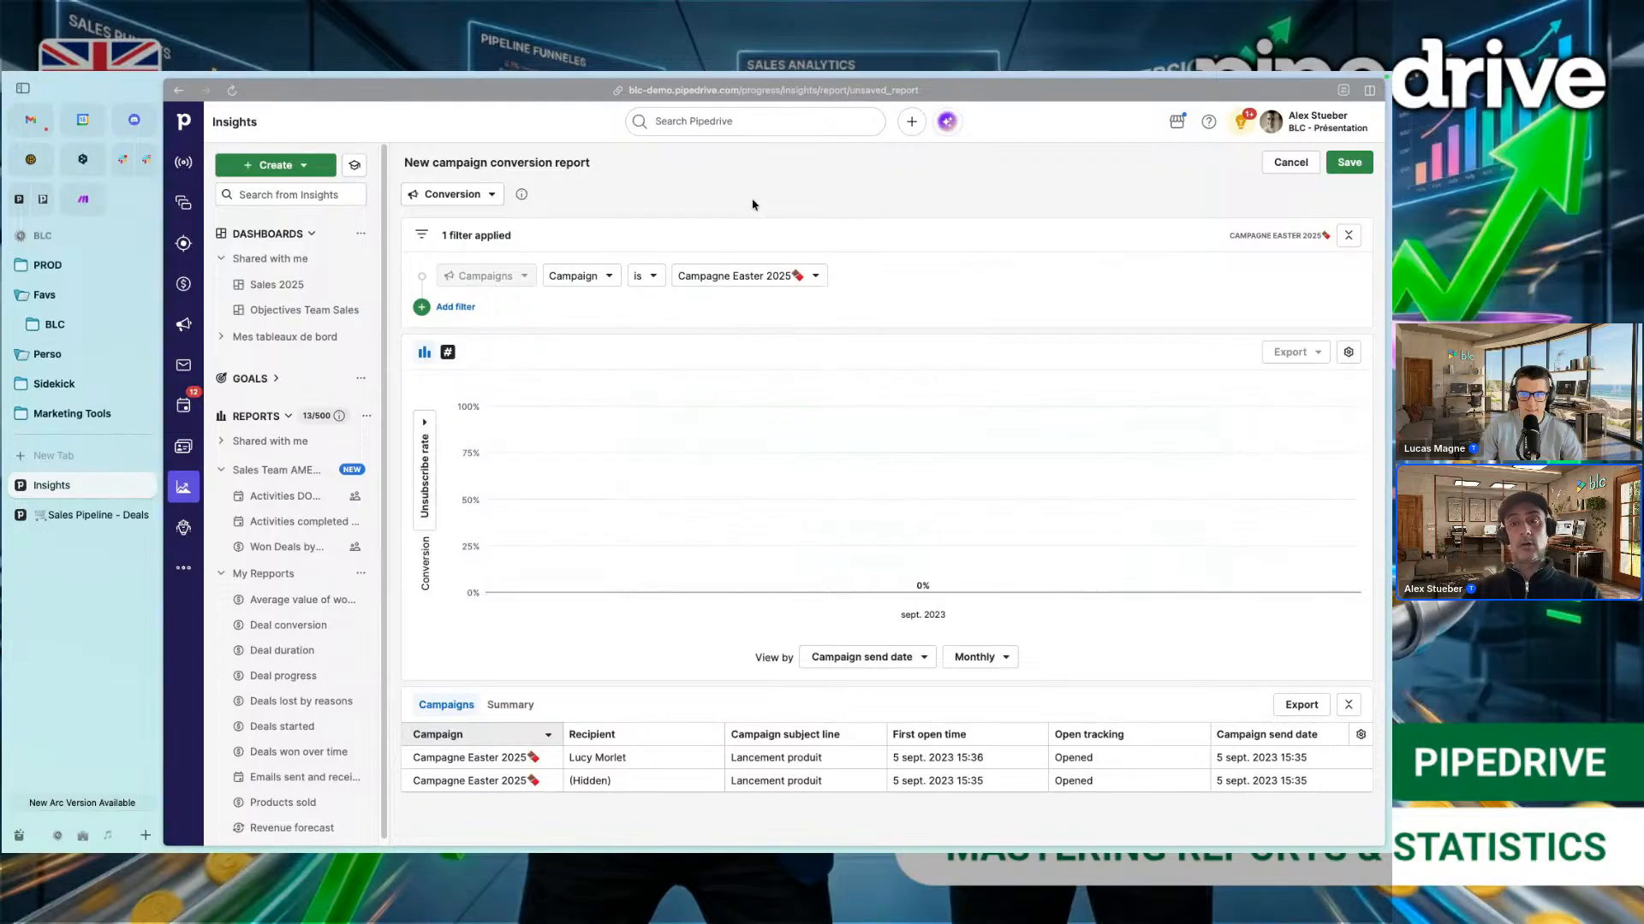
{"action": "mouse_move", "coordinate": [766, 481]}
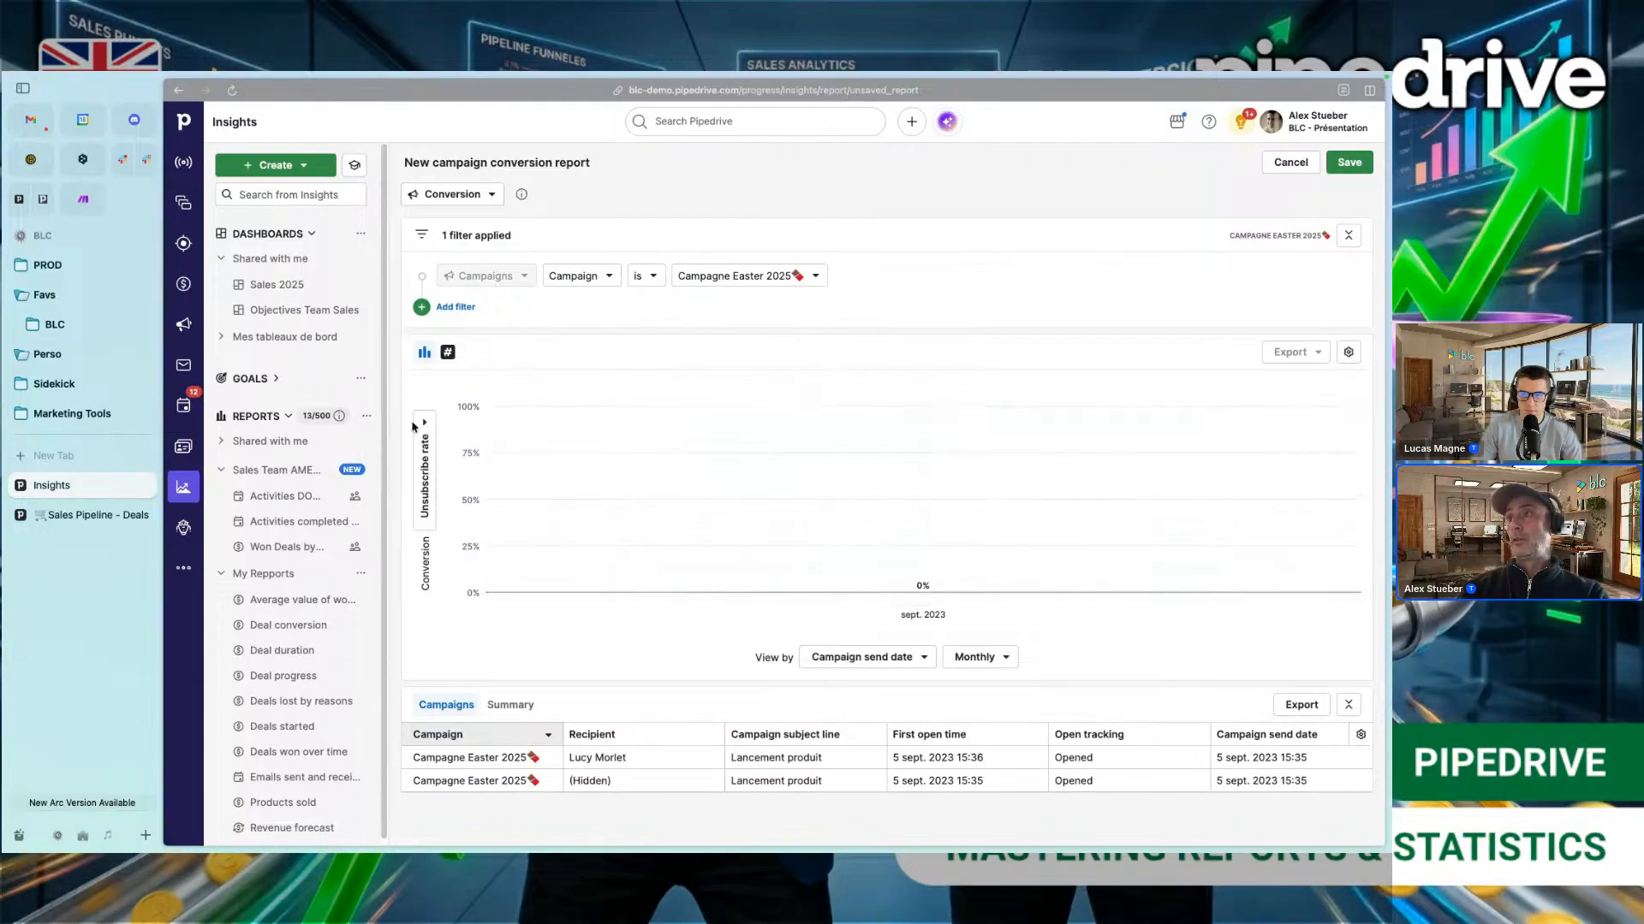
Step: Switch the conversion measure on the campaign chart's vertical axis to Delivery rate and finally to Open rate
{"action": "left_click", "coordinate": [423, 428]}
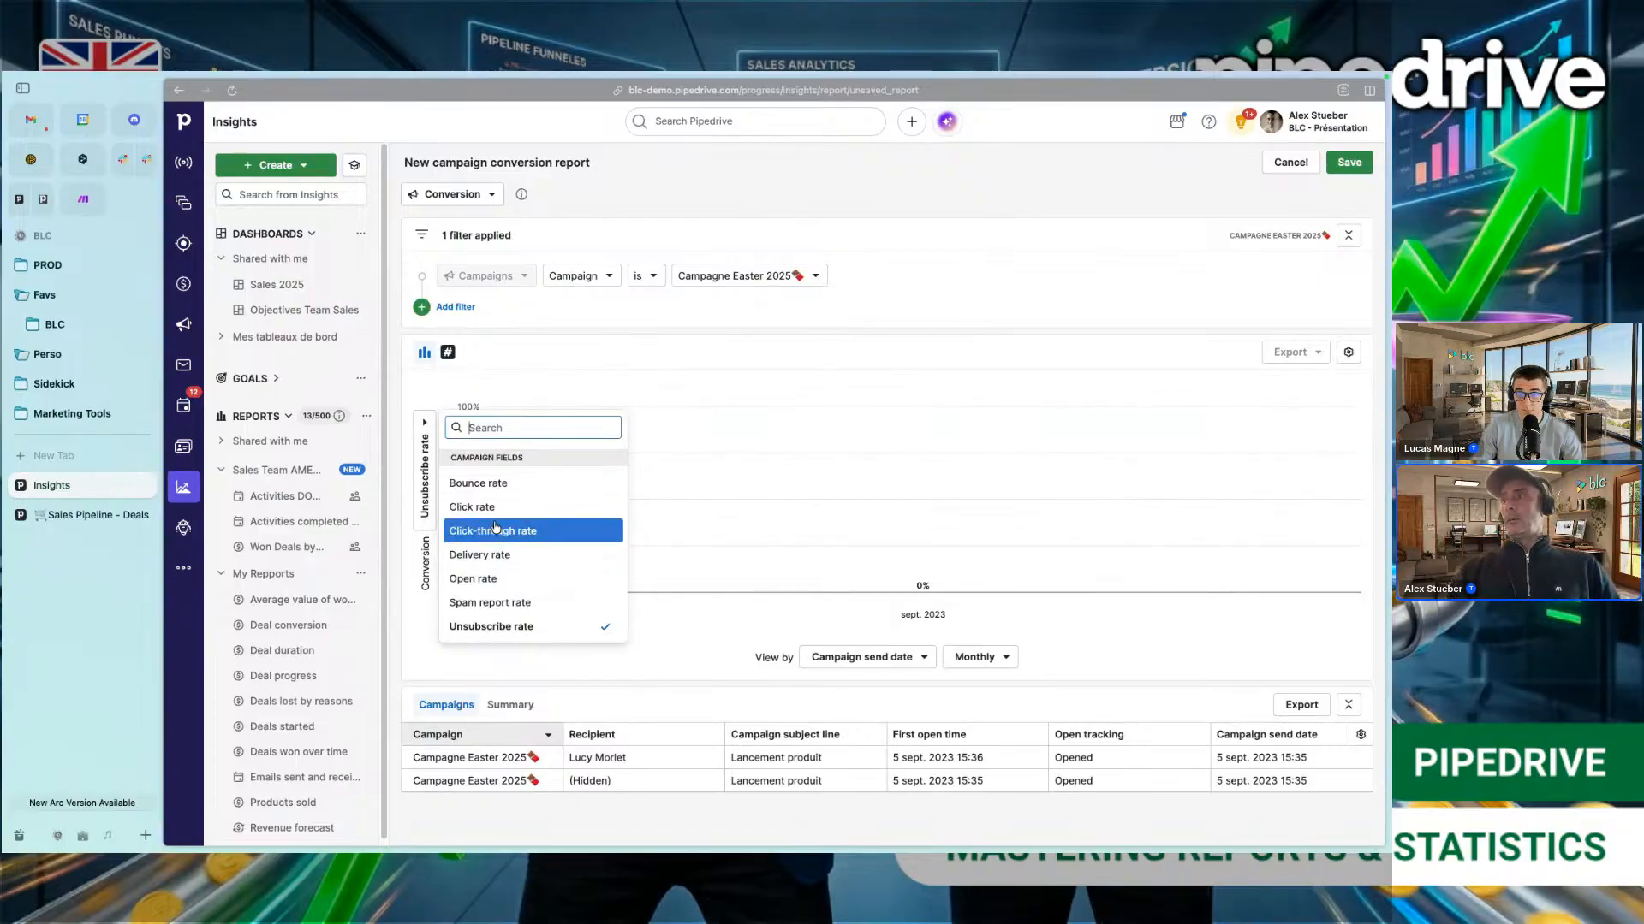
{"action": "left_click", "coordinate": [512, 555]}
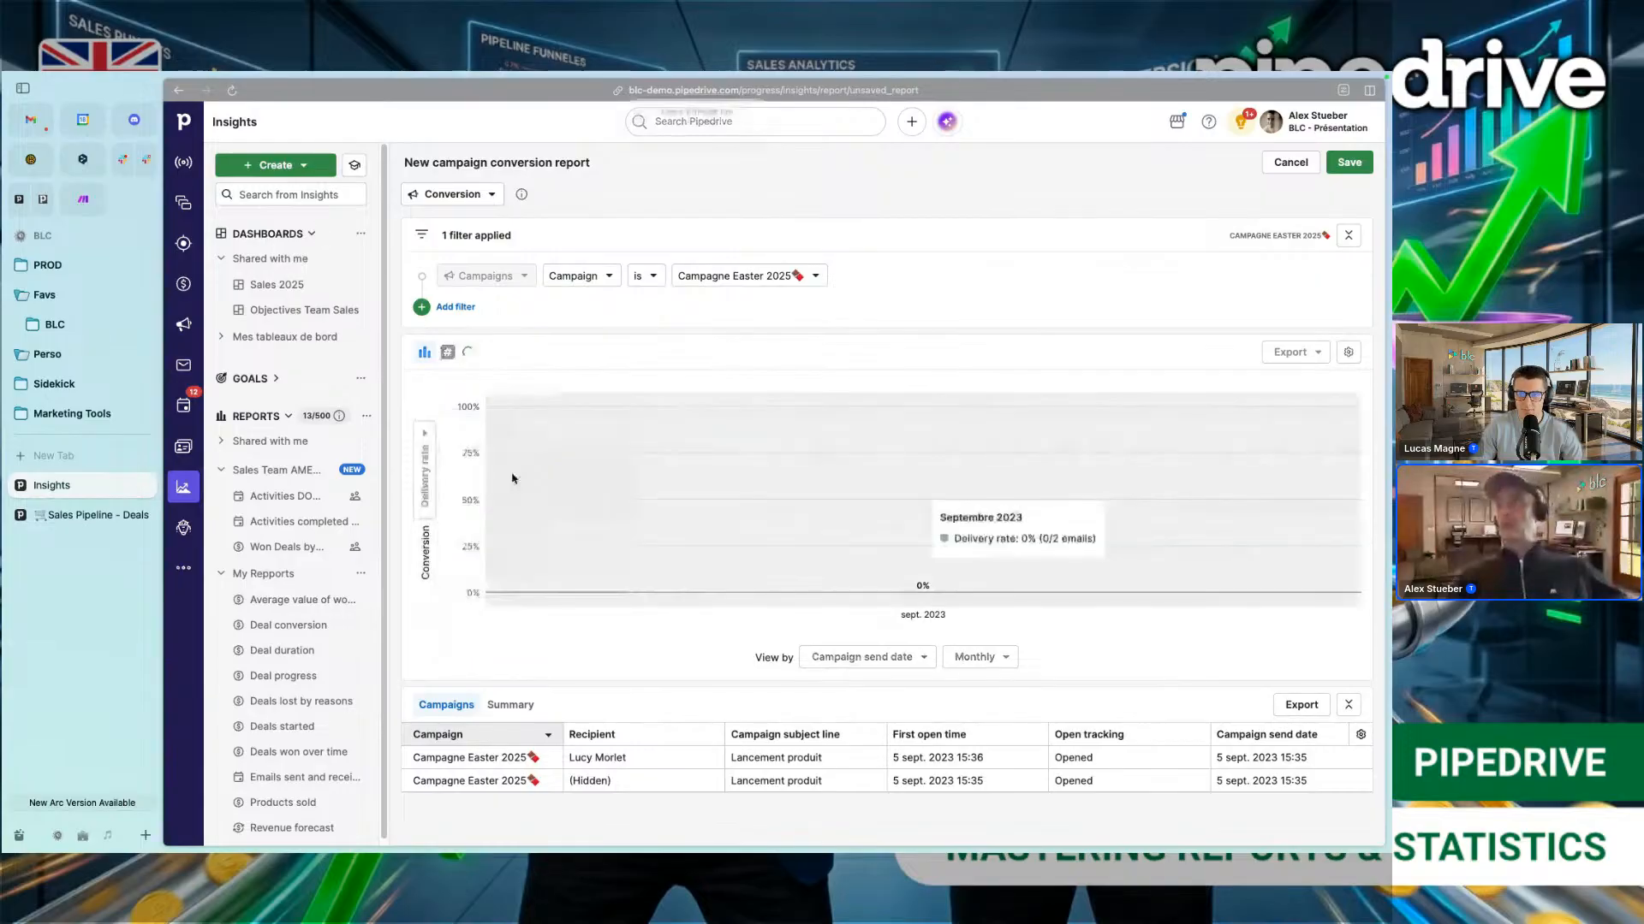
{"action": "left_click", "coordinate": [425, 471]}
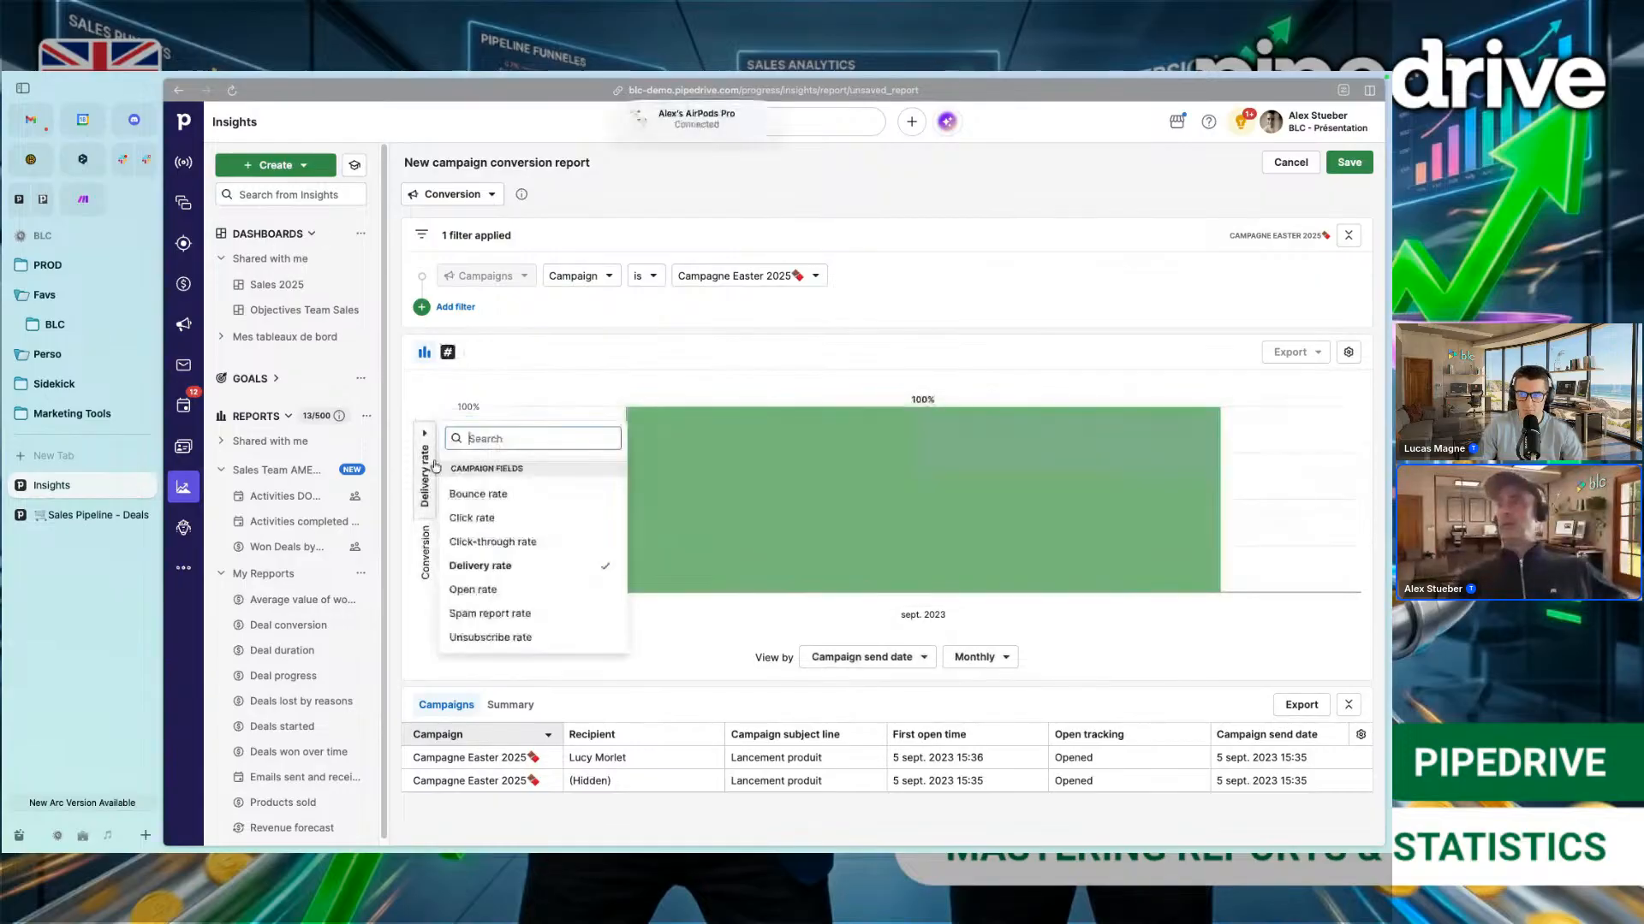
{"action": "left_click", "coordinate": [528, 590]}
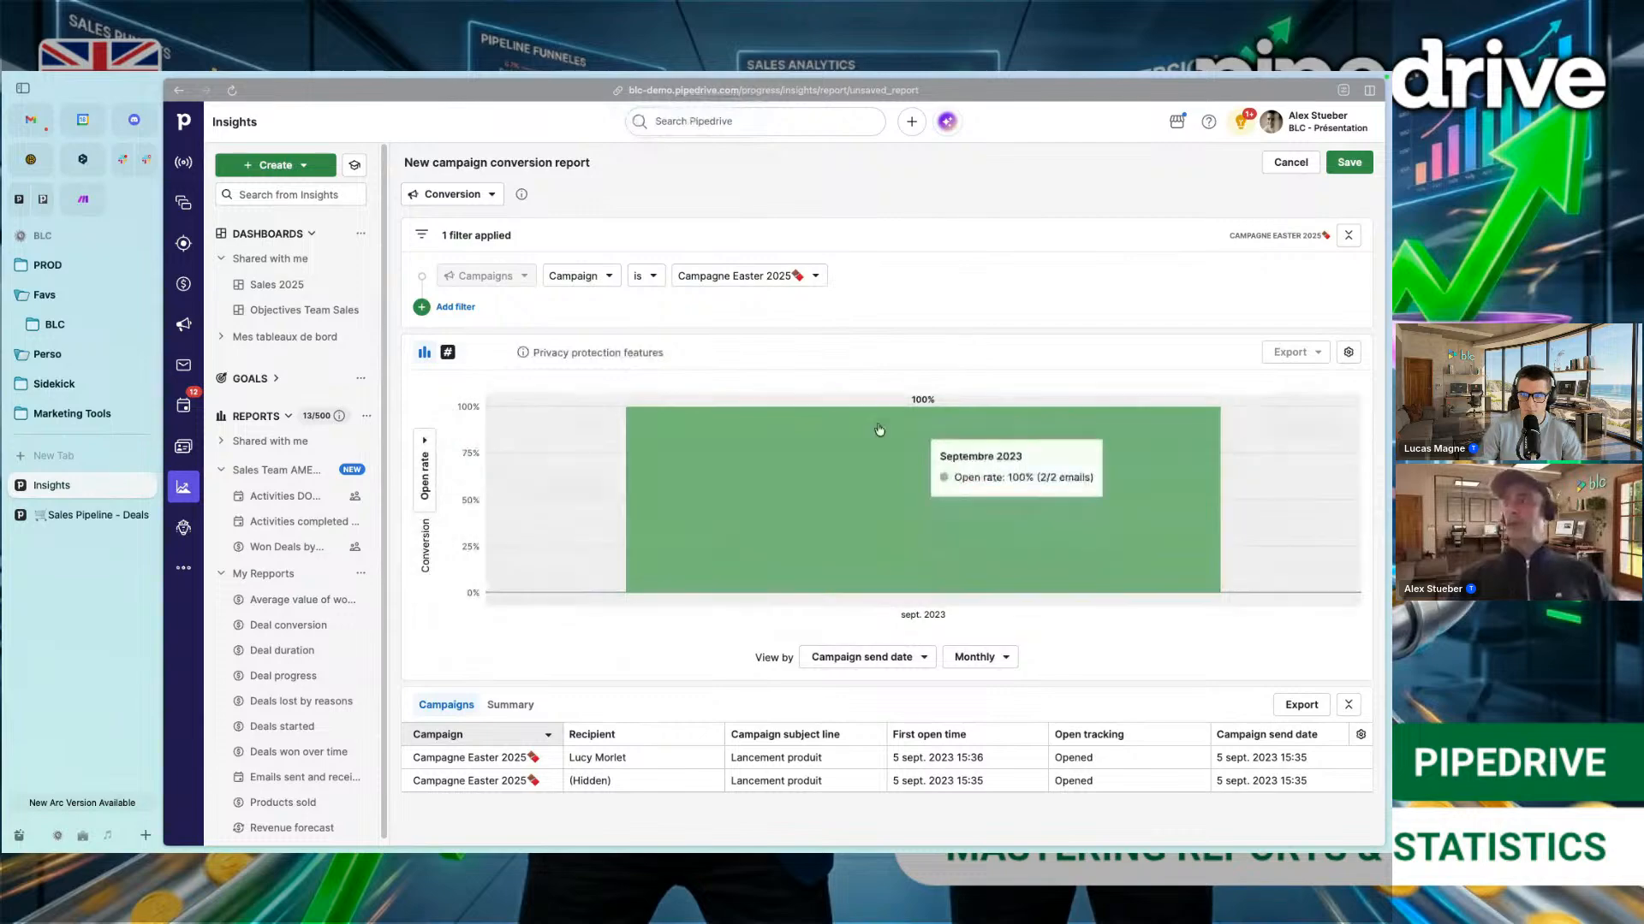
Step: Review the campaign fields available for grouping the conversion chart, keeping Campaign send date as the view
{"action": "left_click", "coordinate": [912, 666]}
{"action": "scroll", "coordinate": [869, 532], "scroll_direction": "down", "scroll_amount": 5}
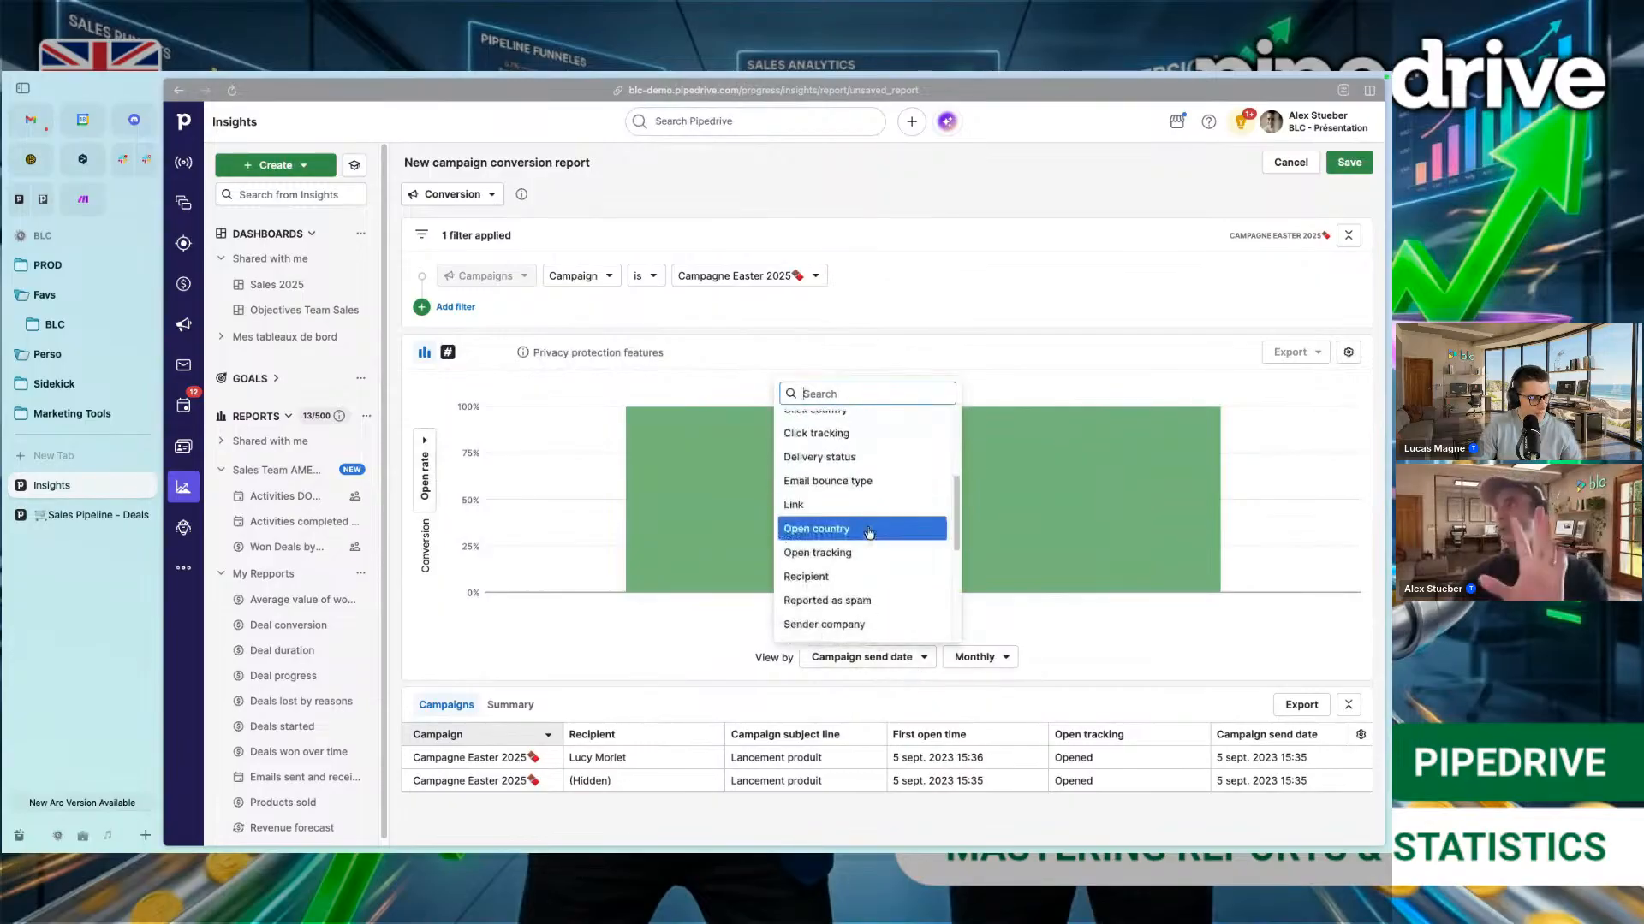
{"action": "left_click", "coordinate": [643, 655]}
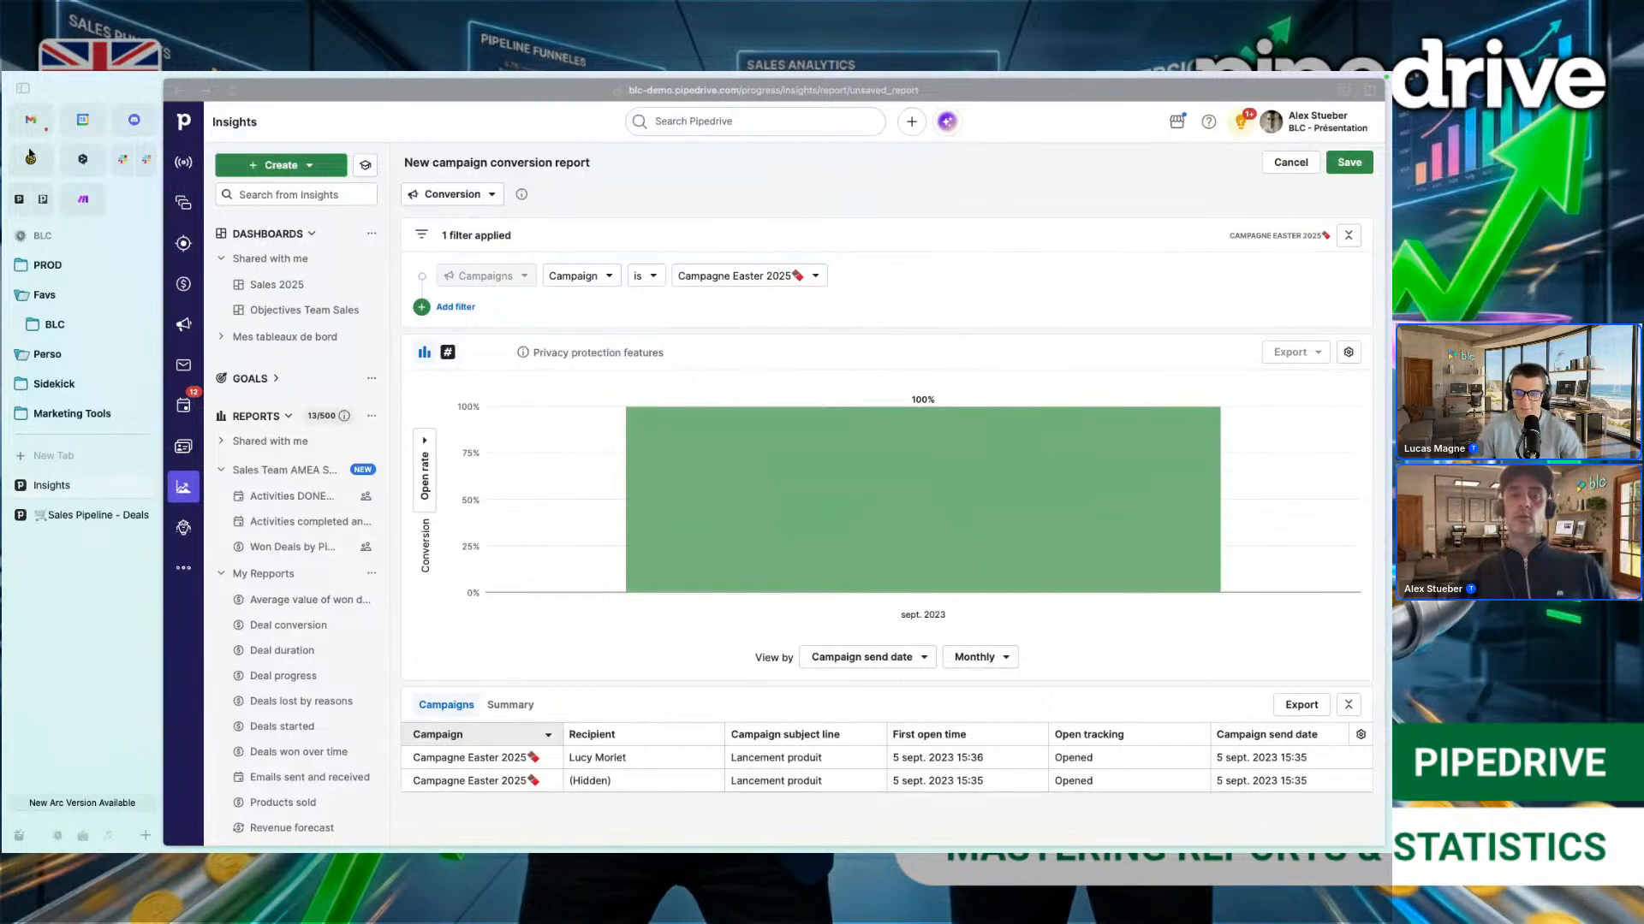
{"action": "left_click", "coordinate": [79, 76]}
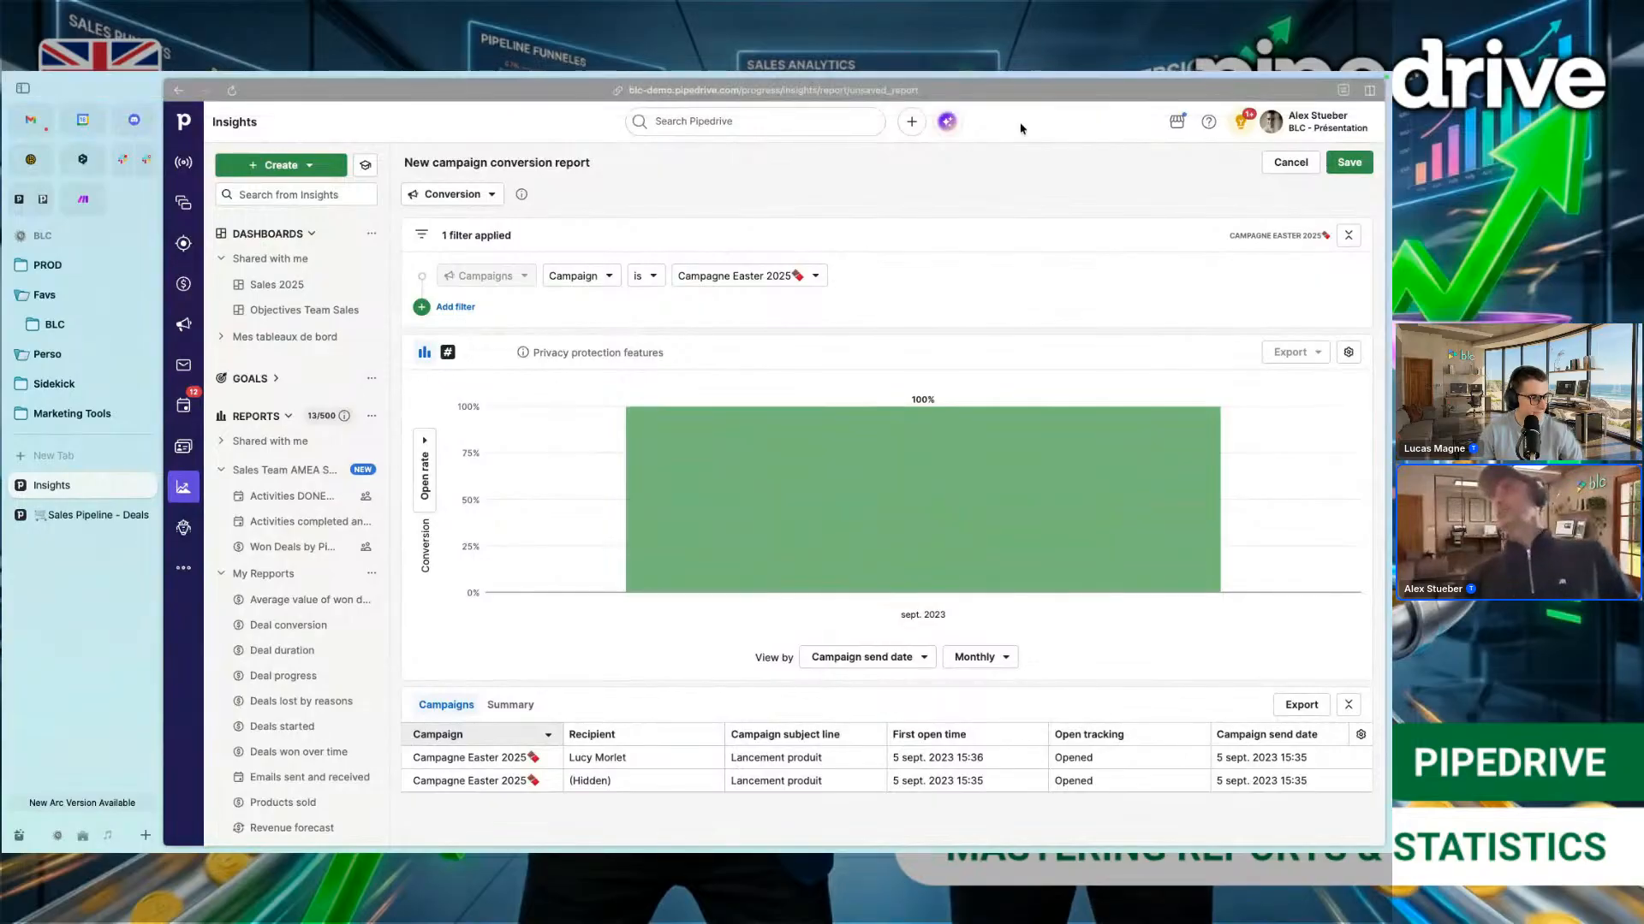
{"action": "mouse_move", "coordinate": [870, 495]}
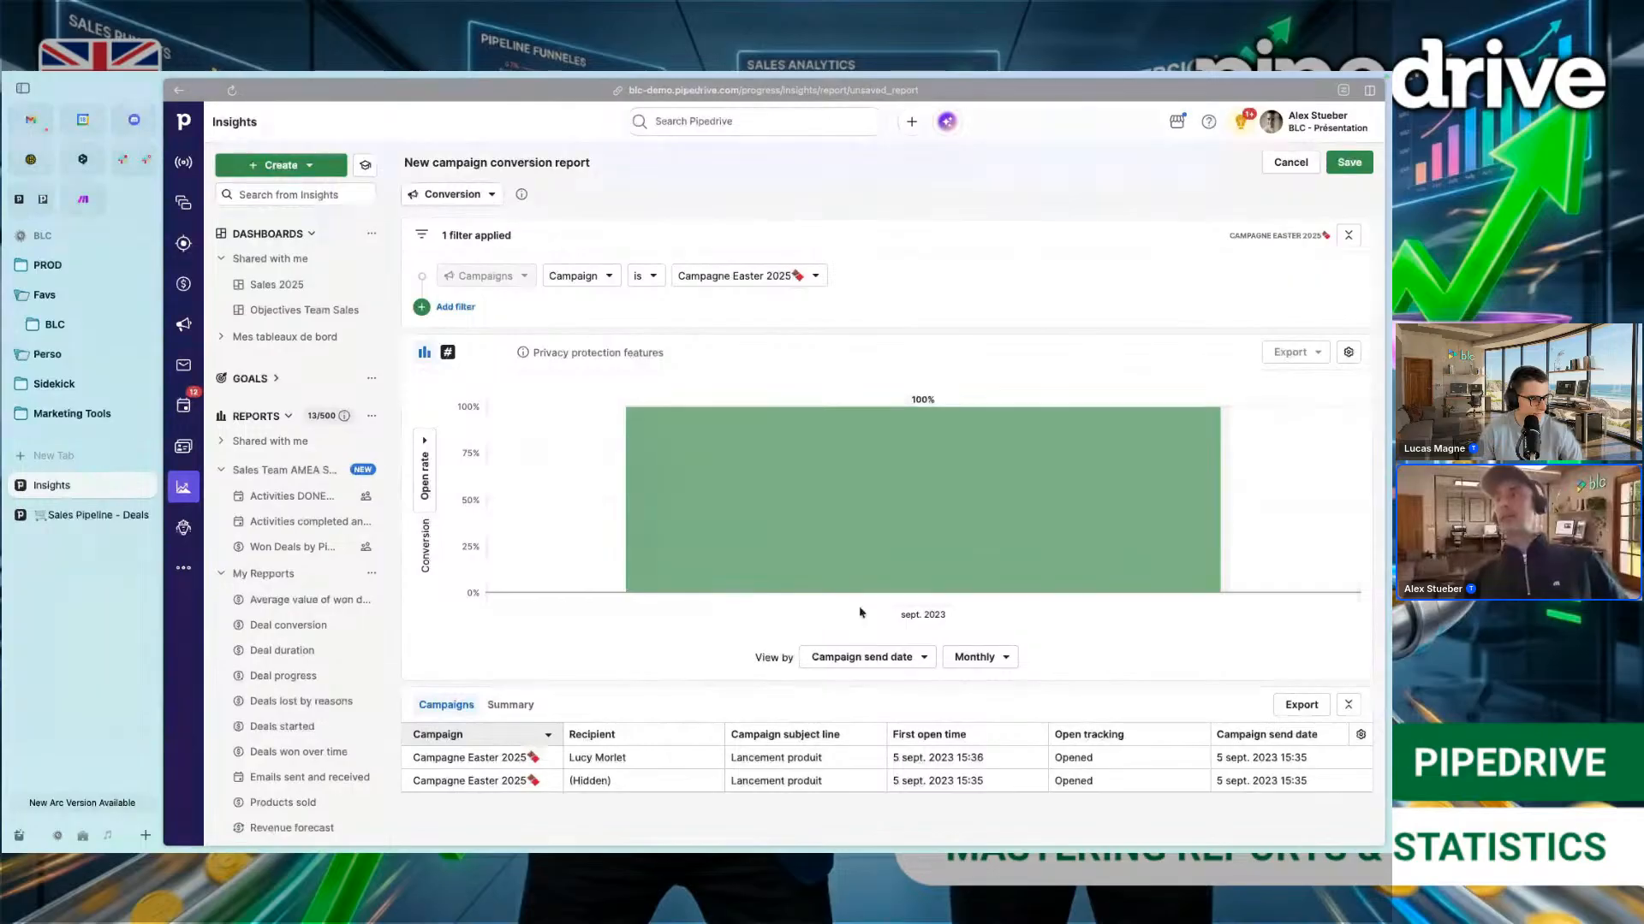
{"action": "left_click", "coordinate": [908, 657]}
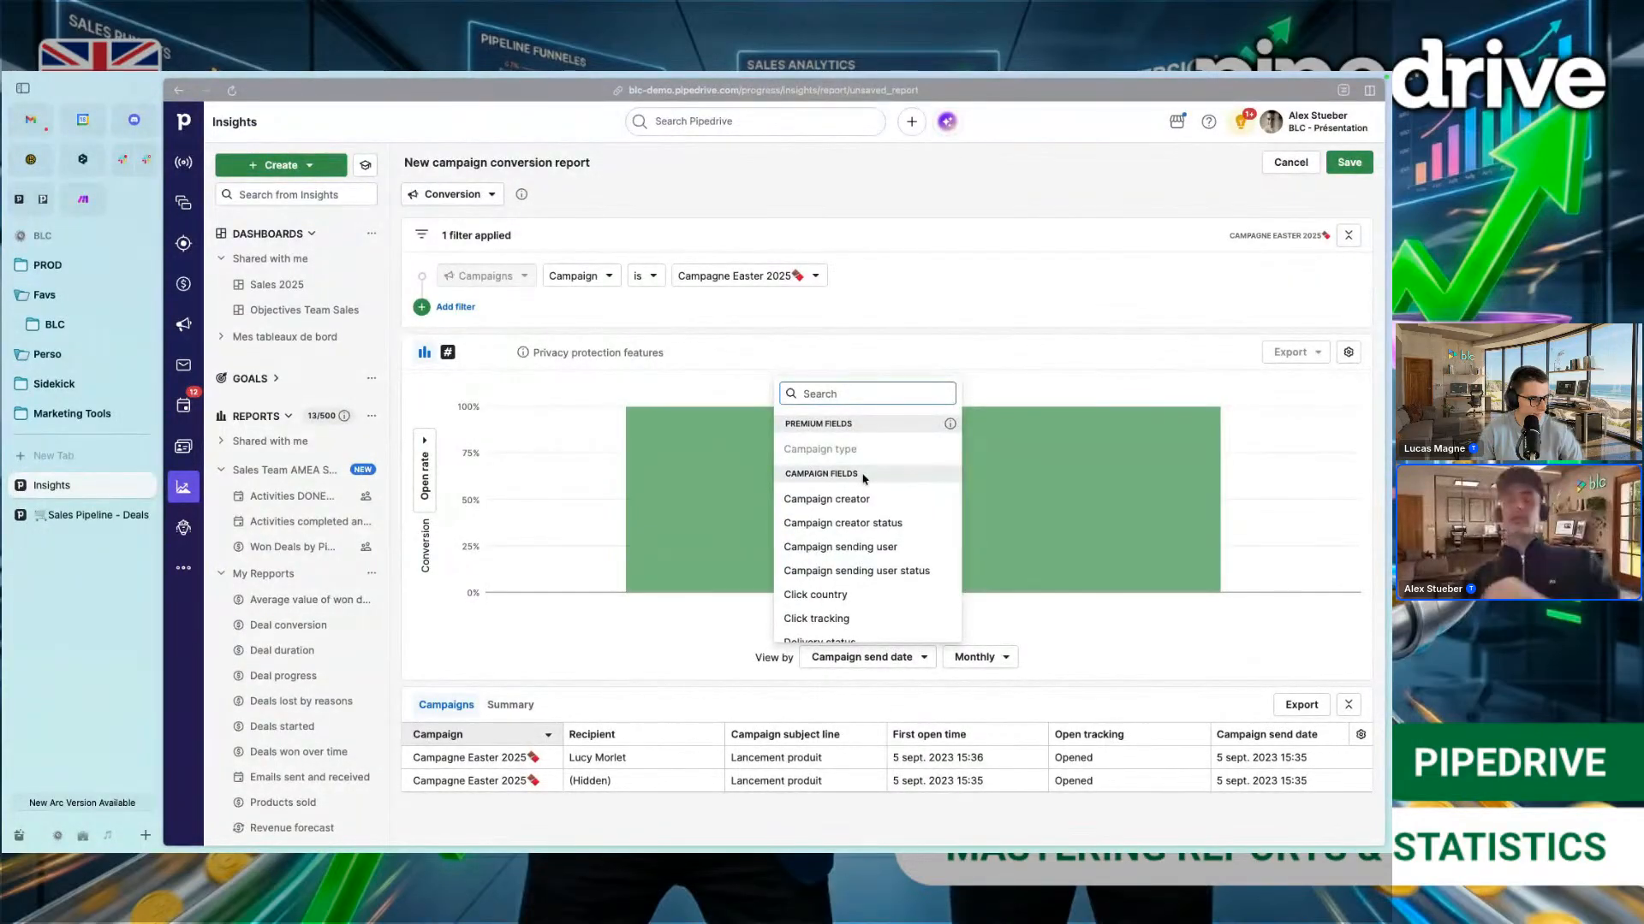
{"action": "left_click", "coordinate": [589, 635]}
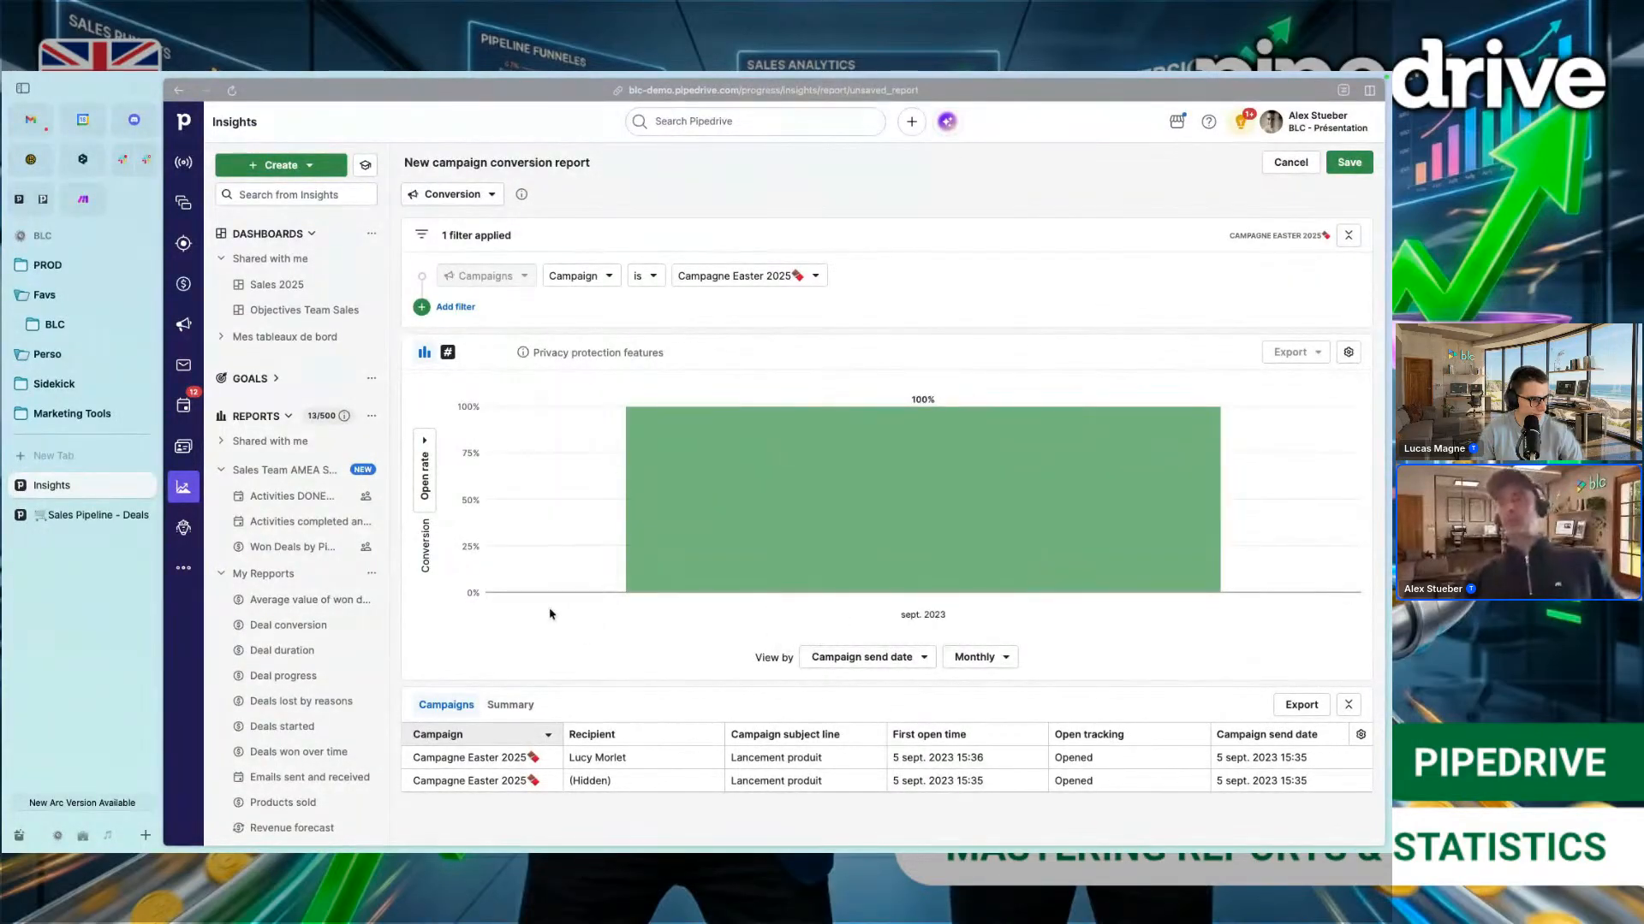
Step: Save the new campaign conversion report in the Sales Team AMEA SOUTH folder, removing the Sales 2025 dashboard from its saving preferences
{"action": "scroll", "coordinate": [297, 616], "scroll_direction": "down", "scroll_amount": 1}
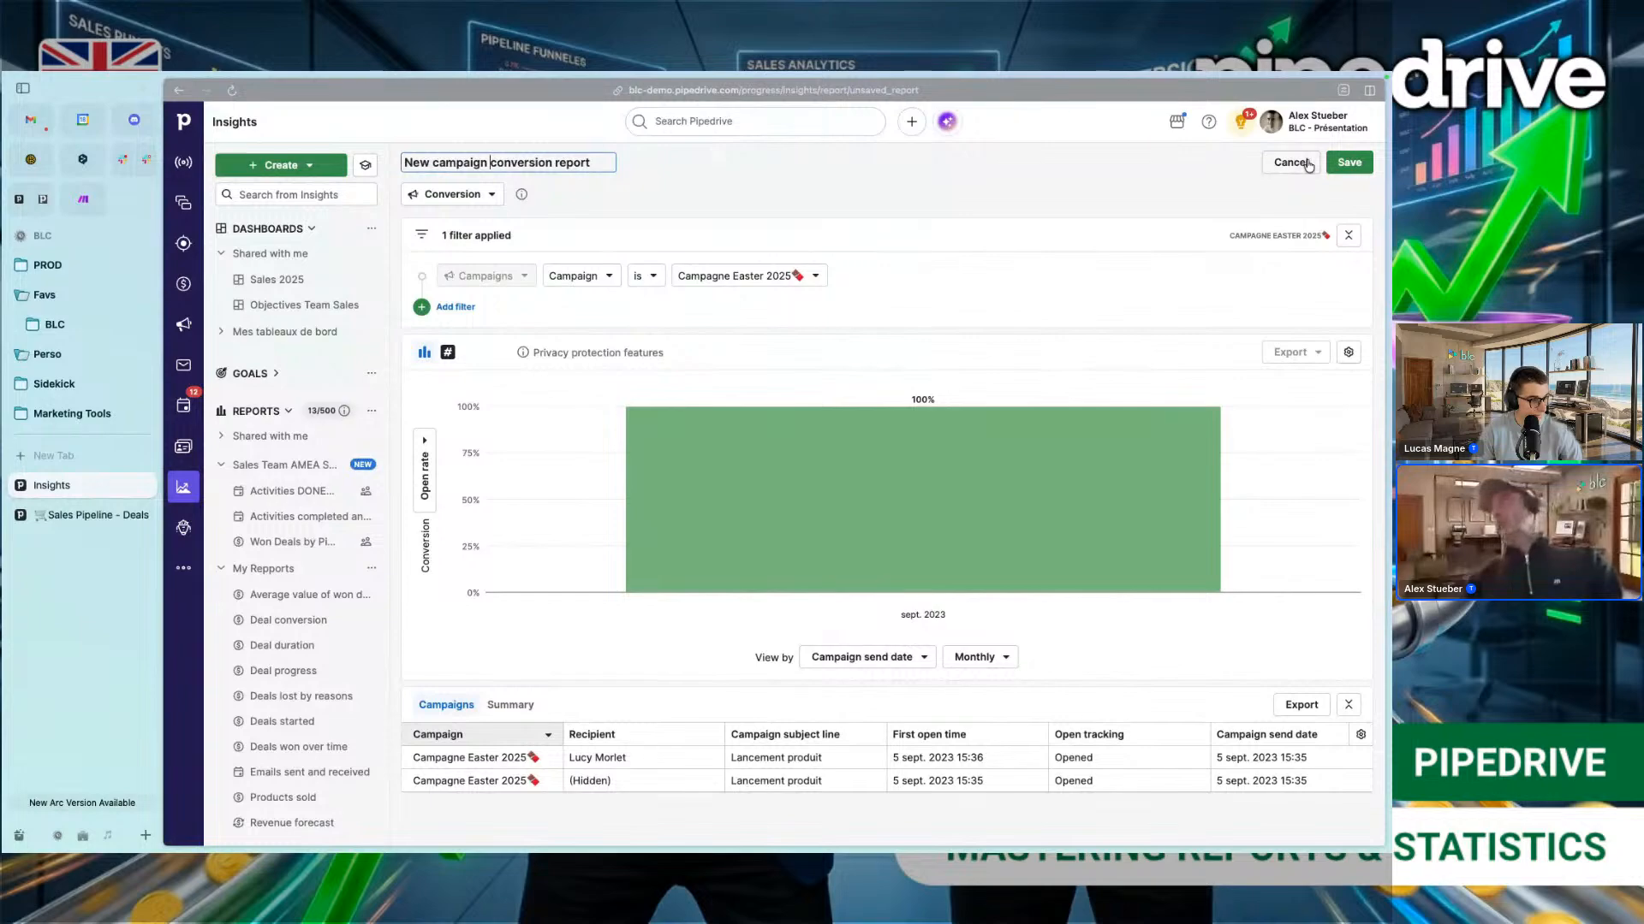
{"action": "left_click", "coordinate": [1351, 162]}
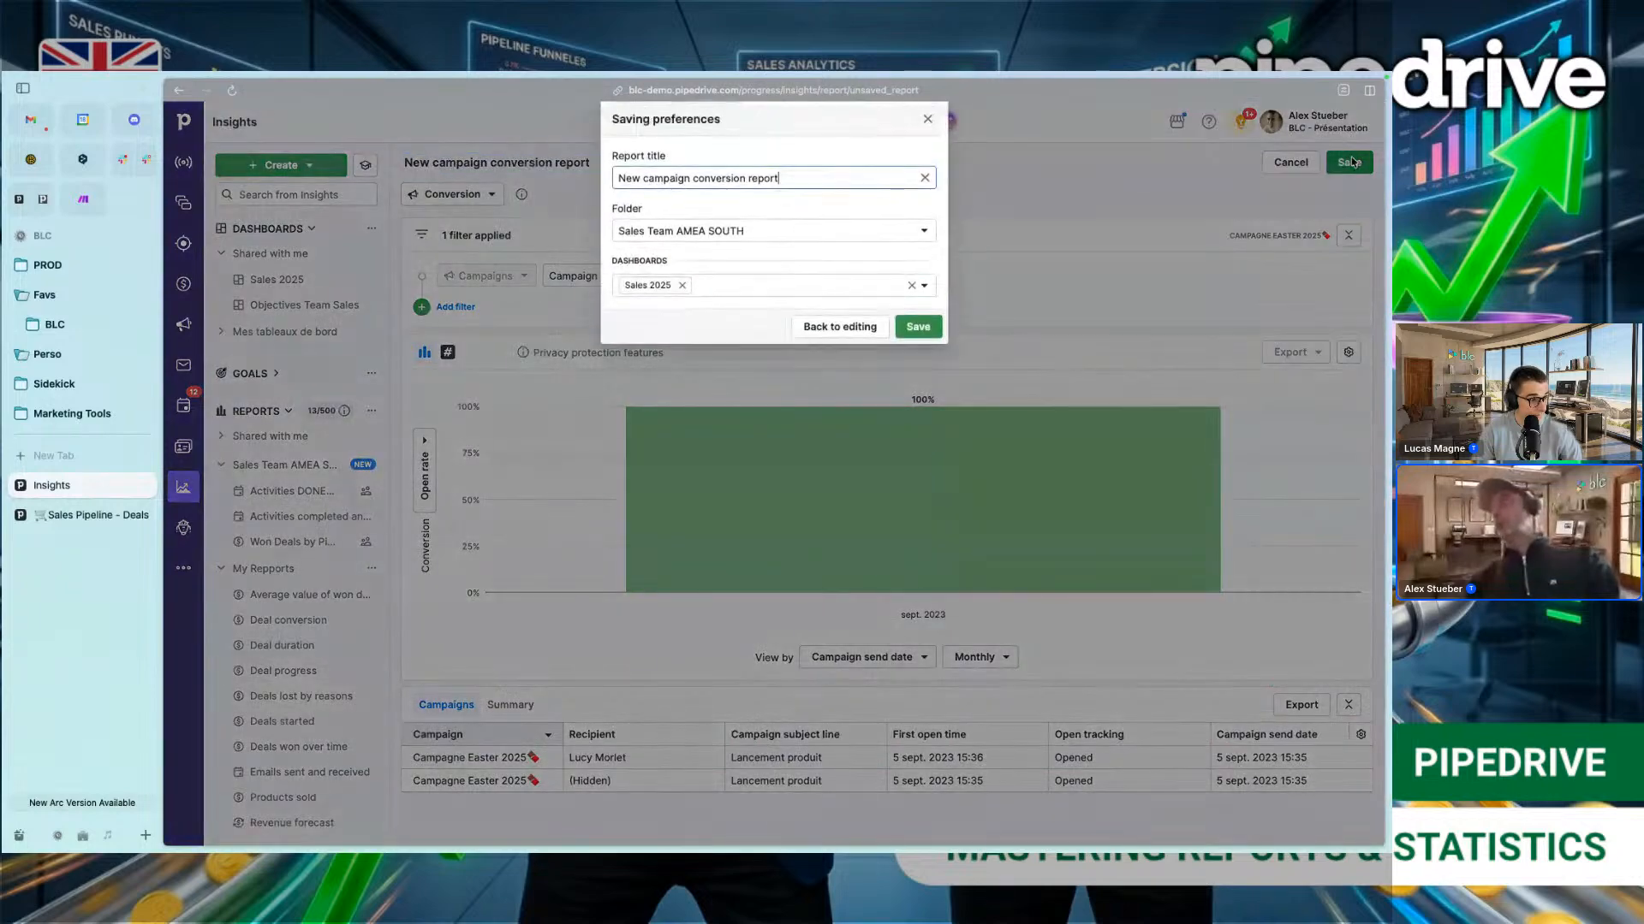
{"action": "left_click", "coordinate": [682, 286]}
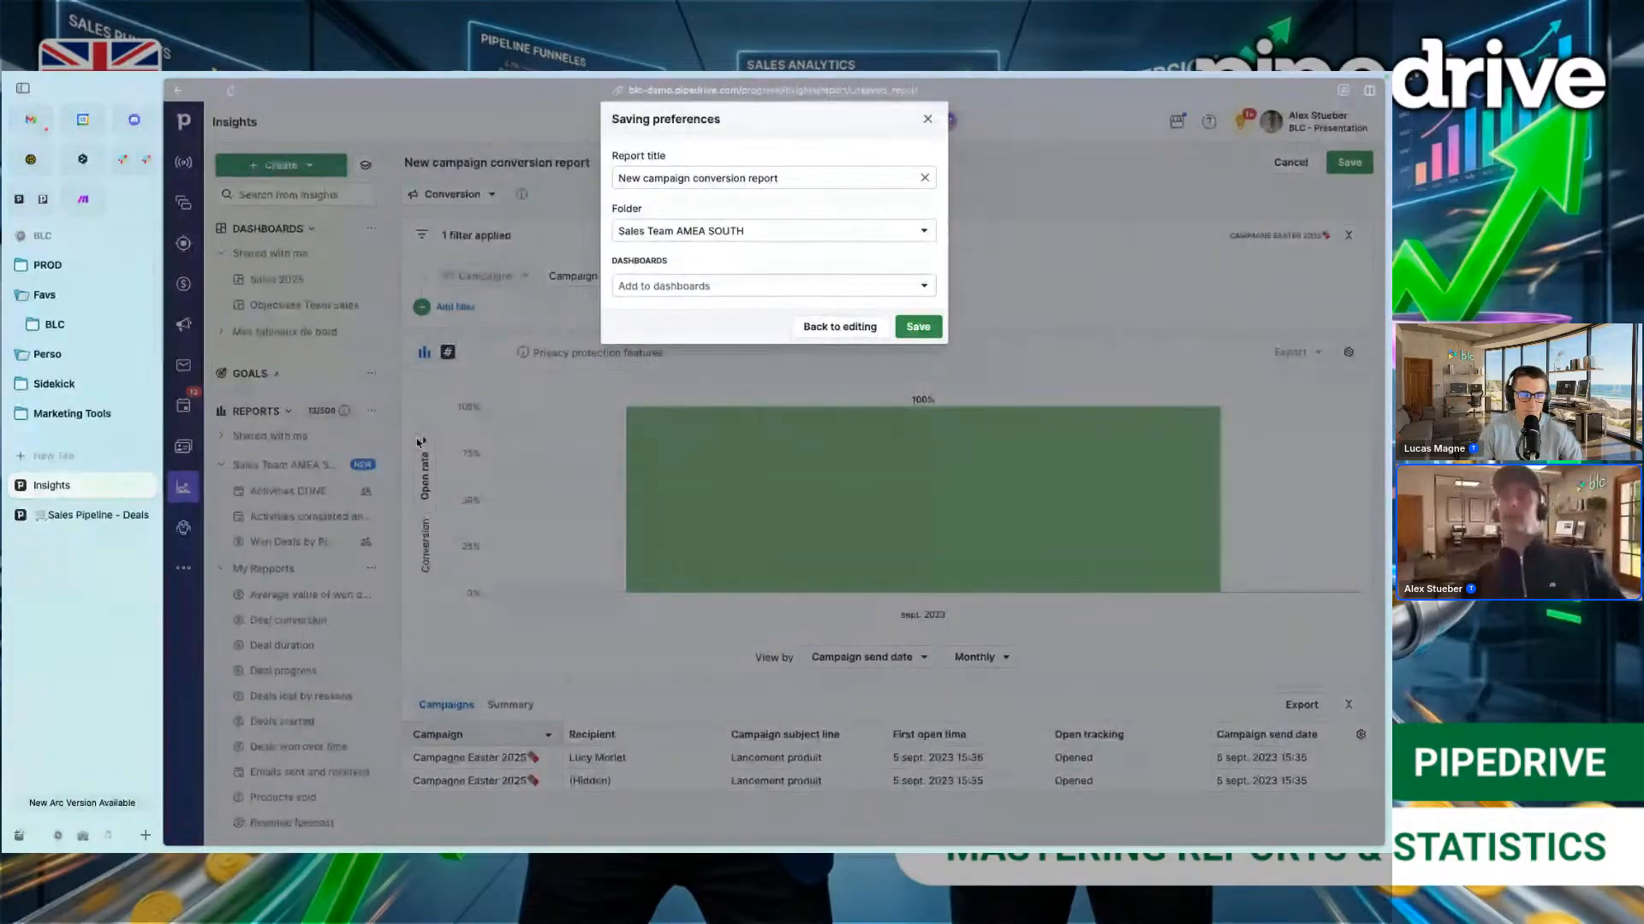
{"action": "left_click", "coordinate": [916, 327]}
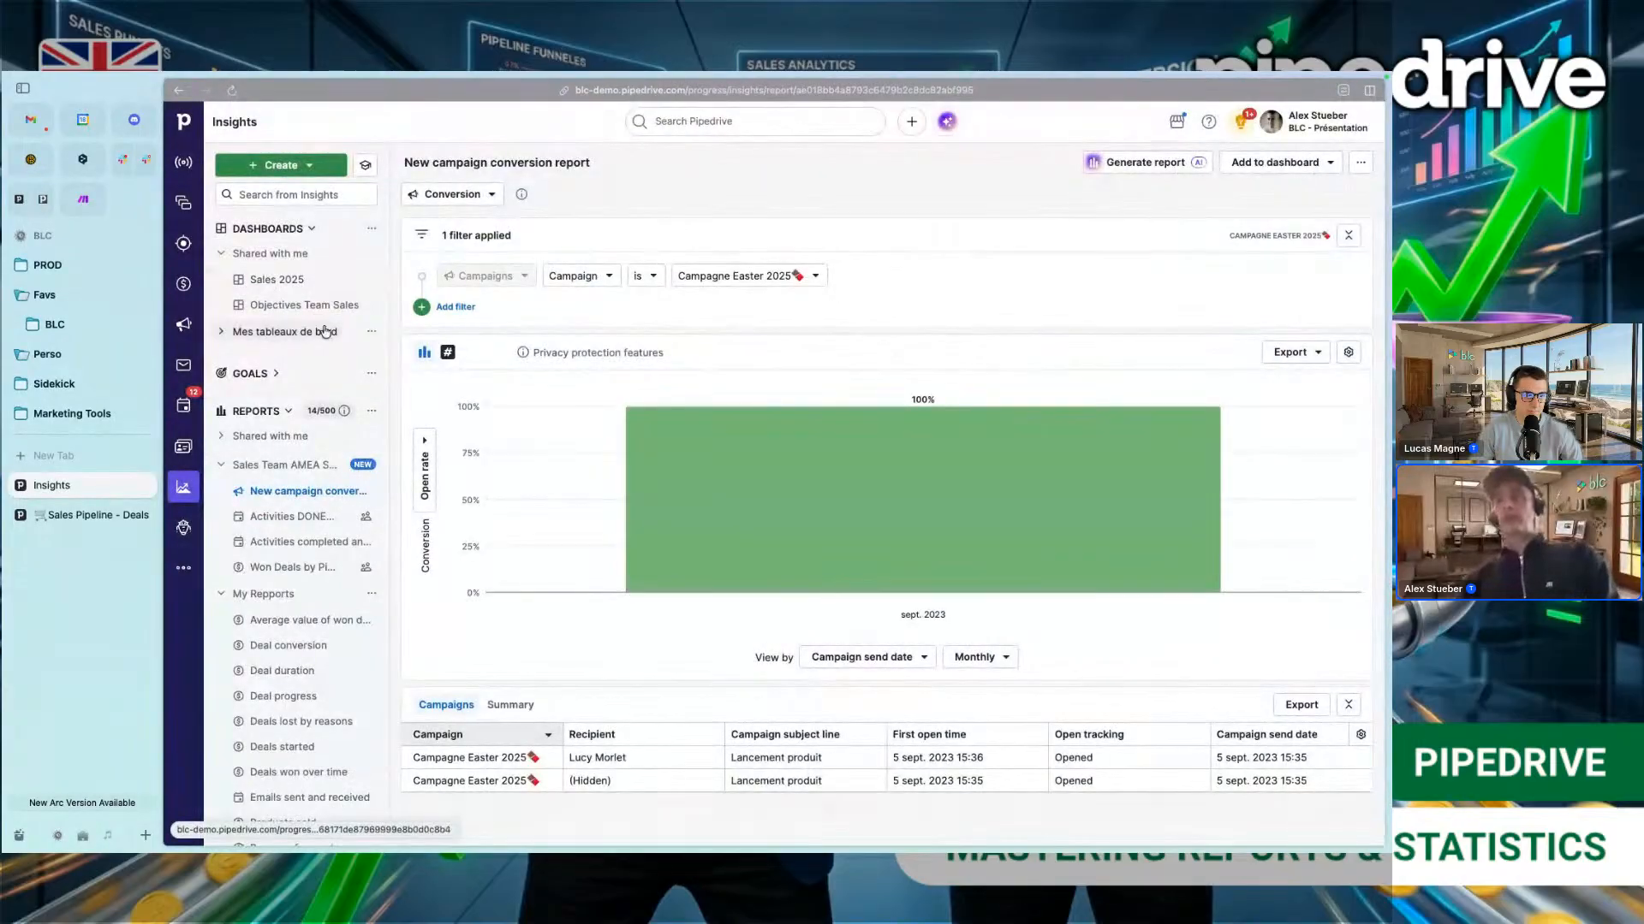
Step: Create a new report folder named Marketing Campaigns
{"action": "scroll", "coordinate": [286, 657], "scroll_direction": "up", "scroll_amount": 1}
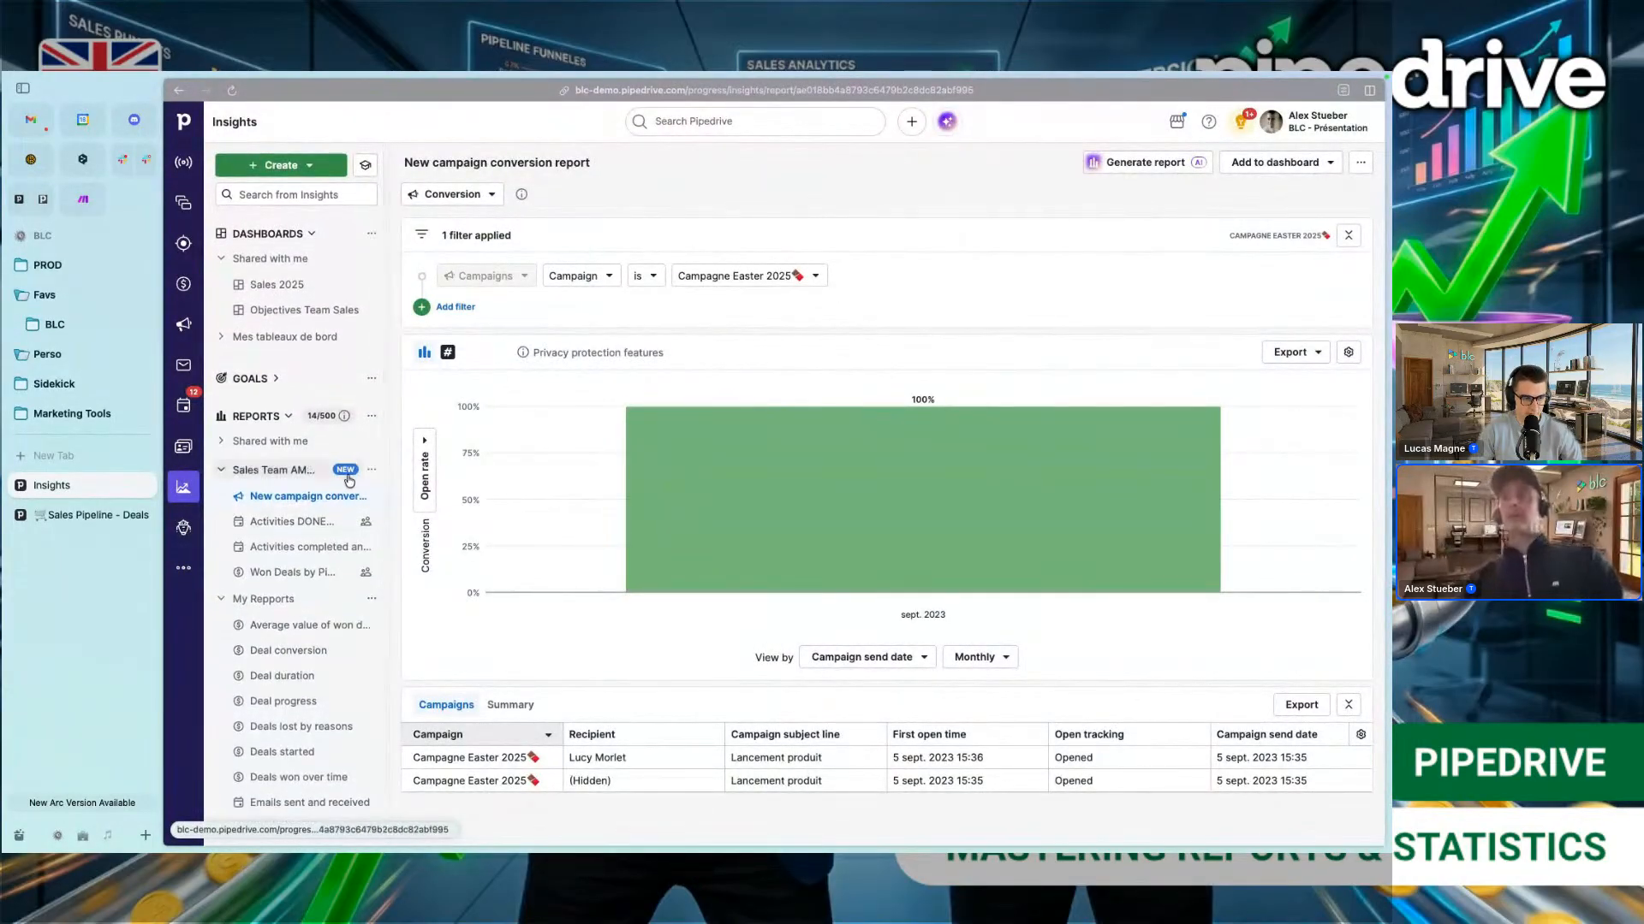
{"action": "left_click", "coordinate": [372, 416]}
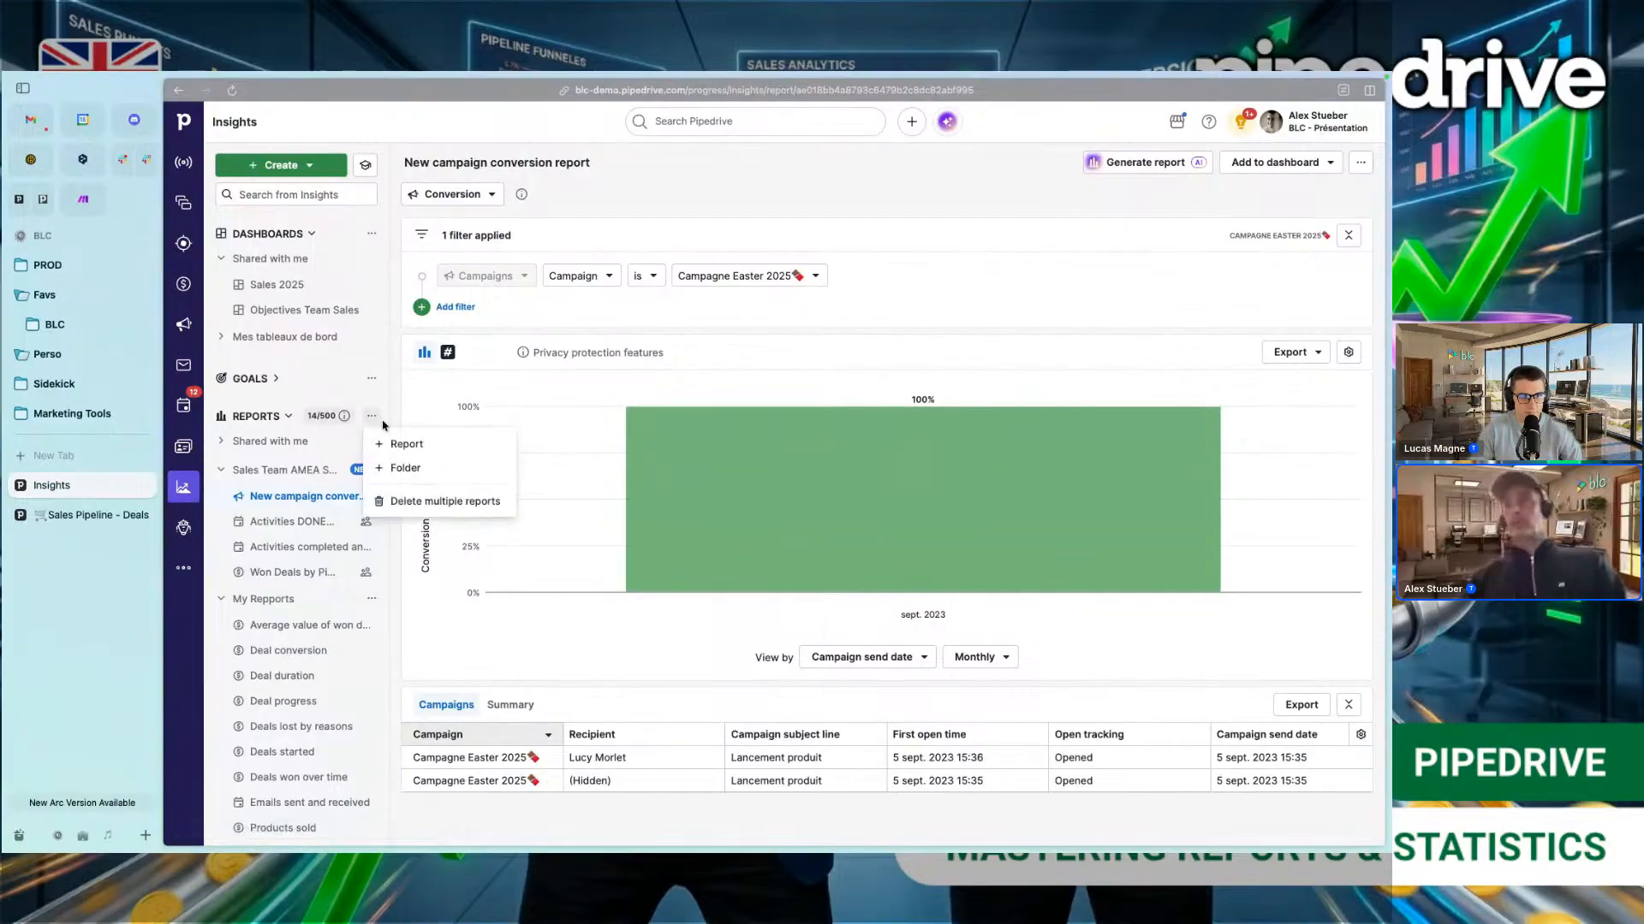
{"action": "left_click", "coordinate": [401, 469]}
{"action": "type", "text": "Mae"}
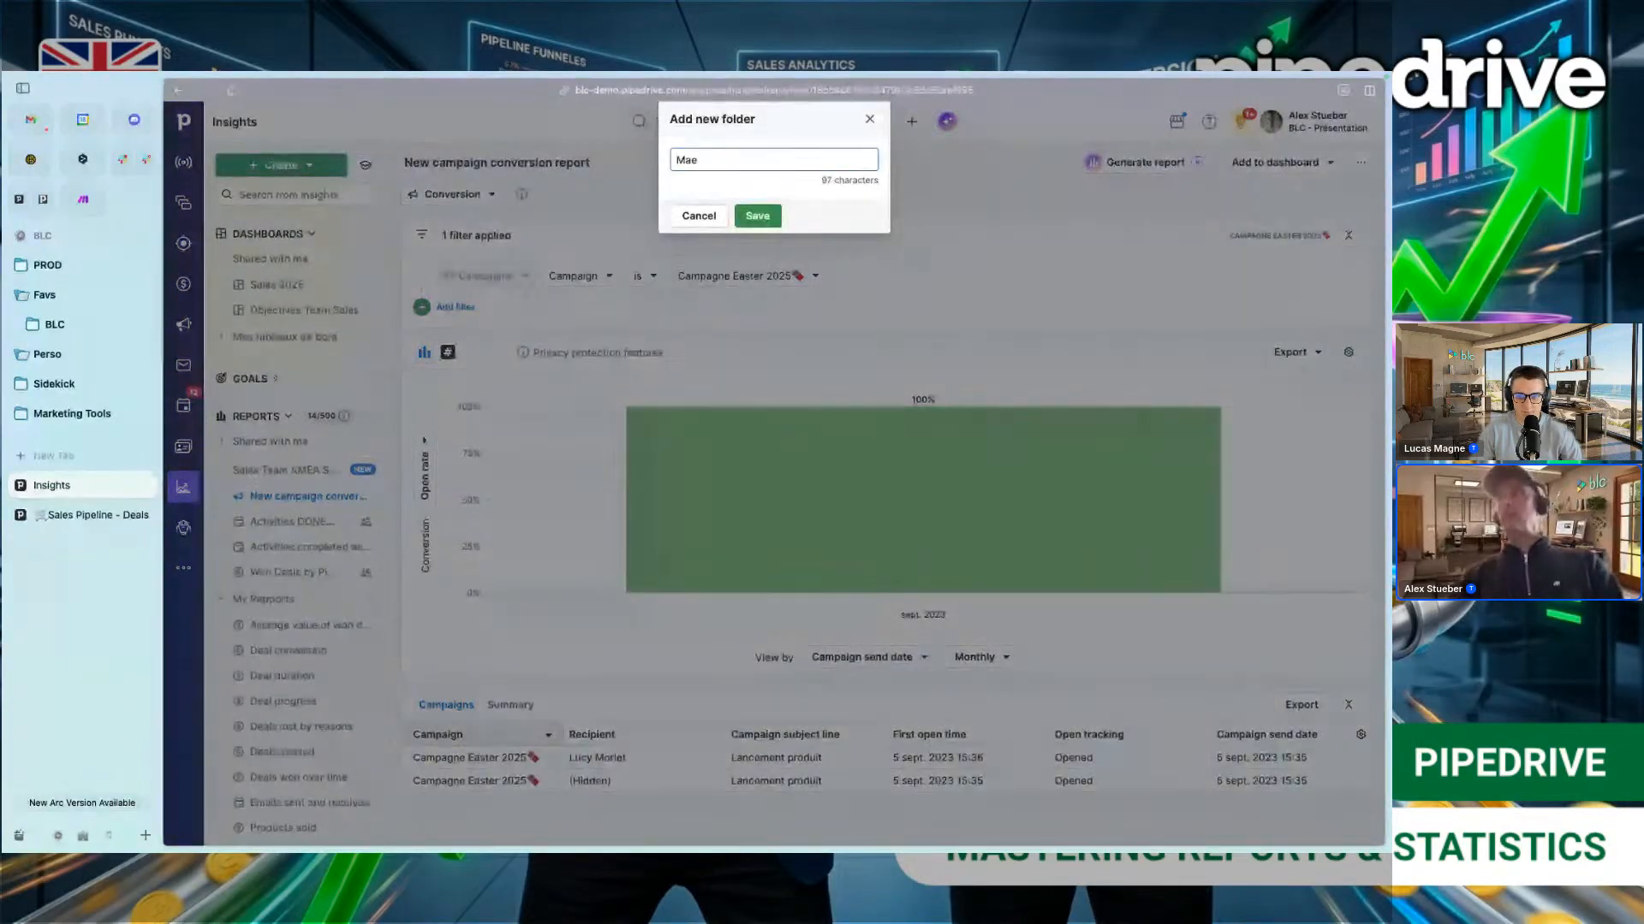
{"action": "key", "text": "BackSpace"}
{"action": "type", "text": "rketing"}
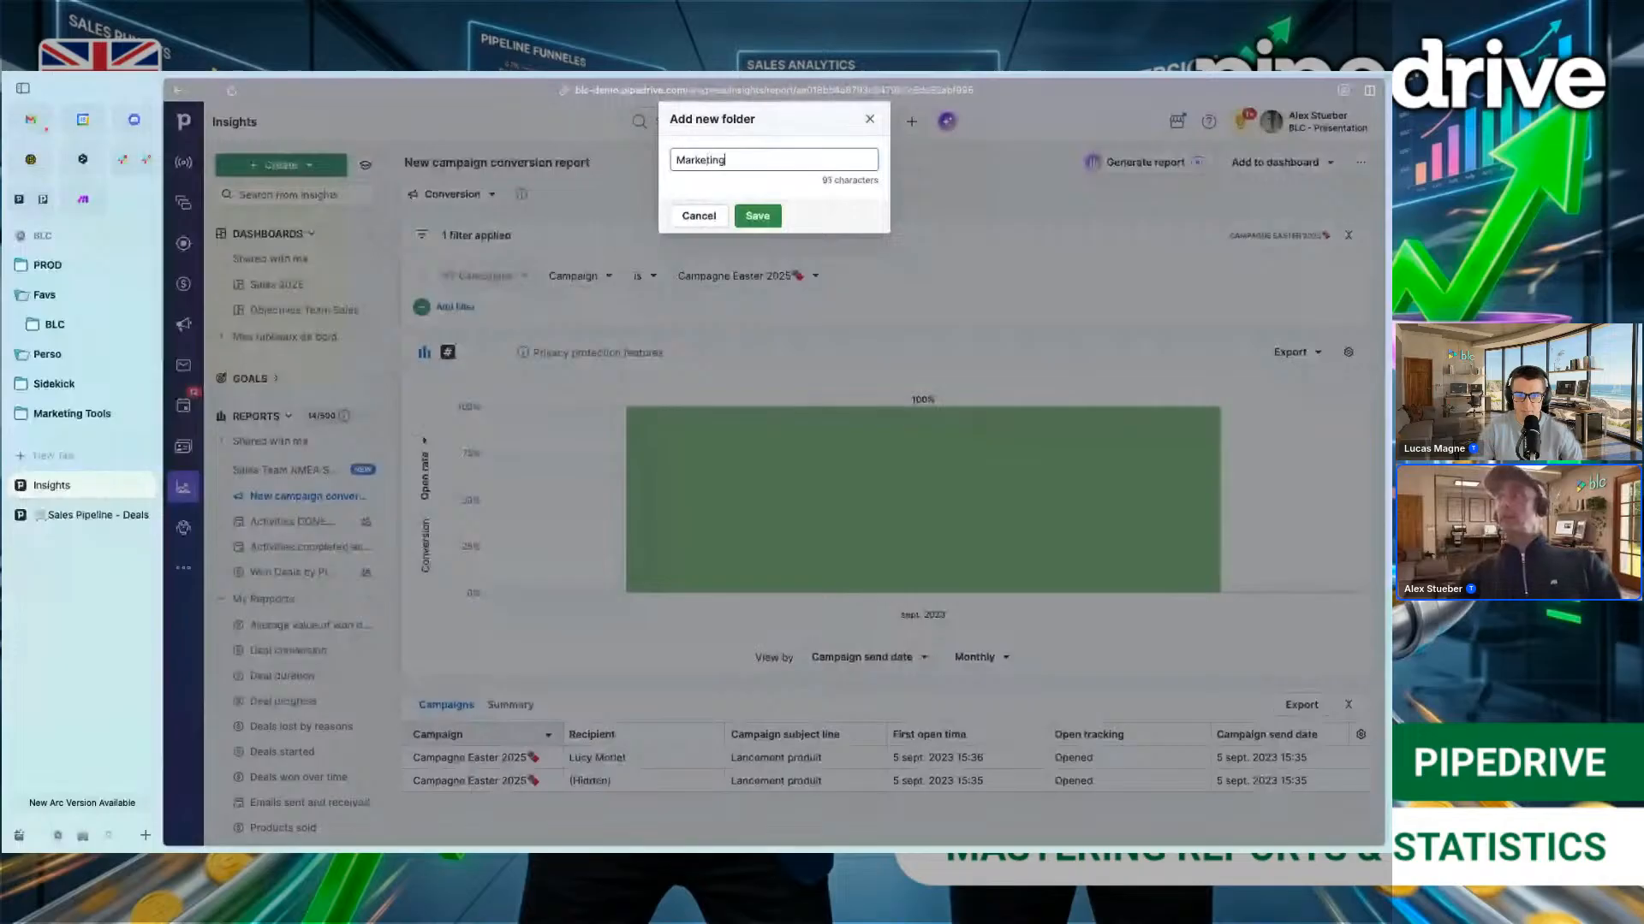
{"action": "type", "text": " Cam"}
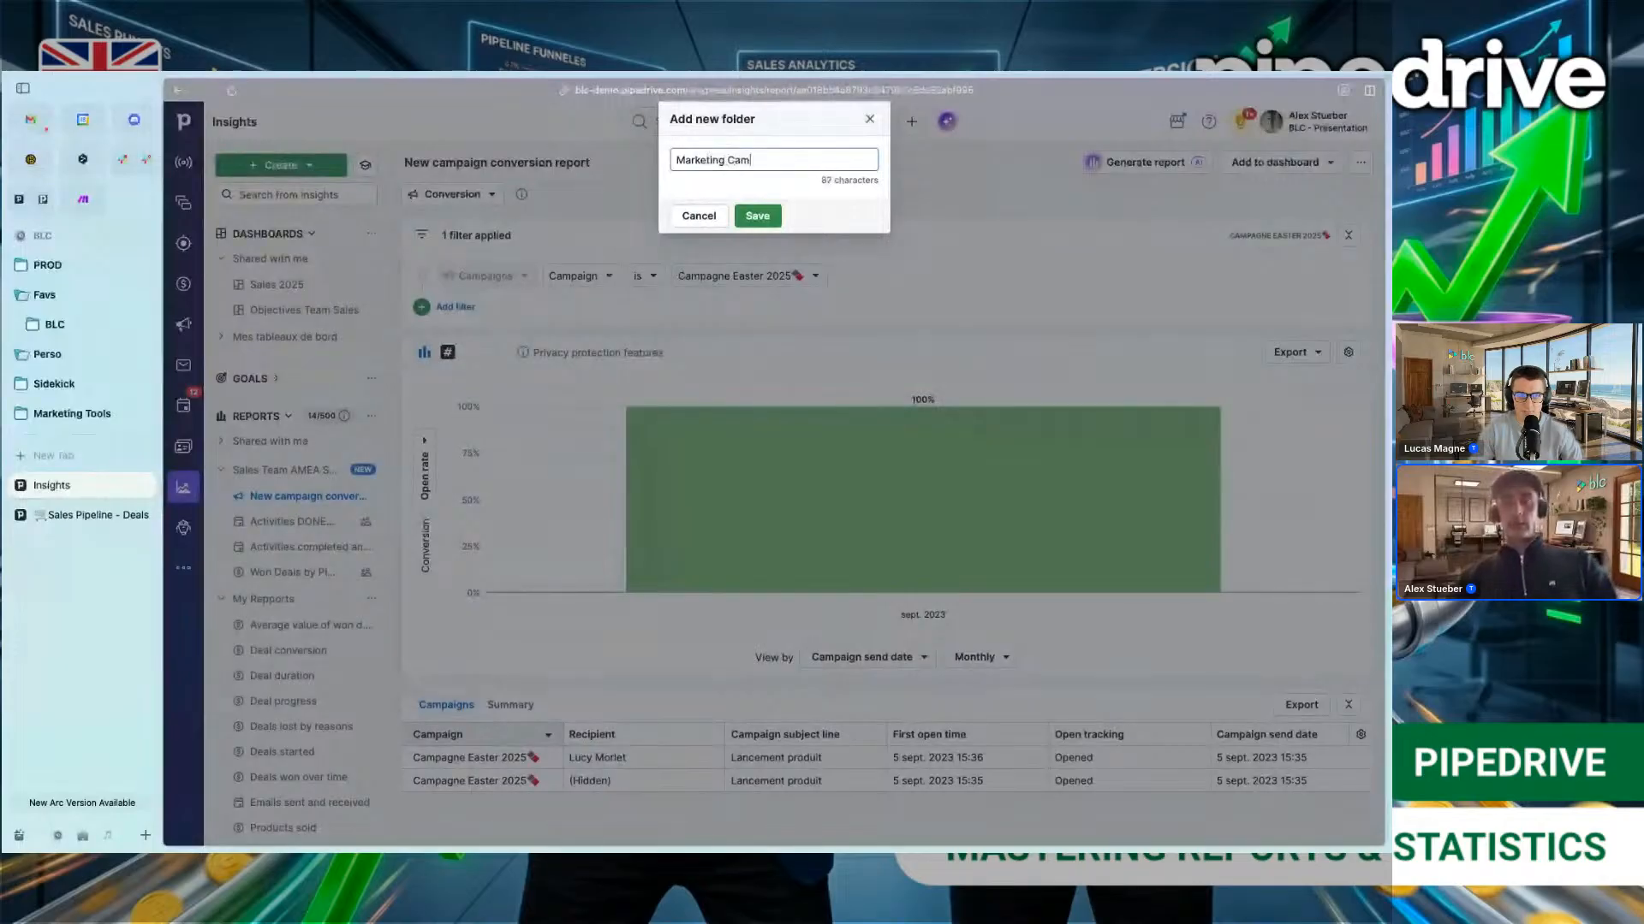
{"action": "type", "text": "pagind"}
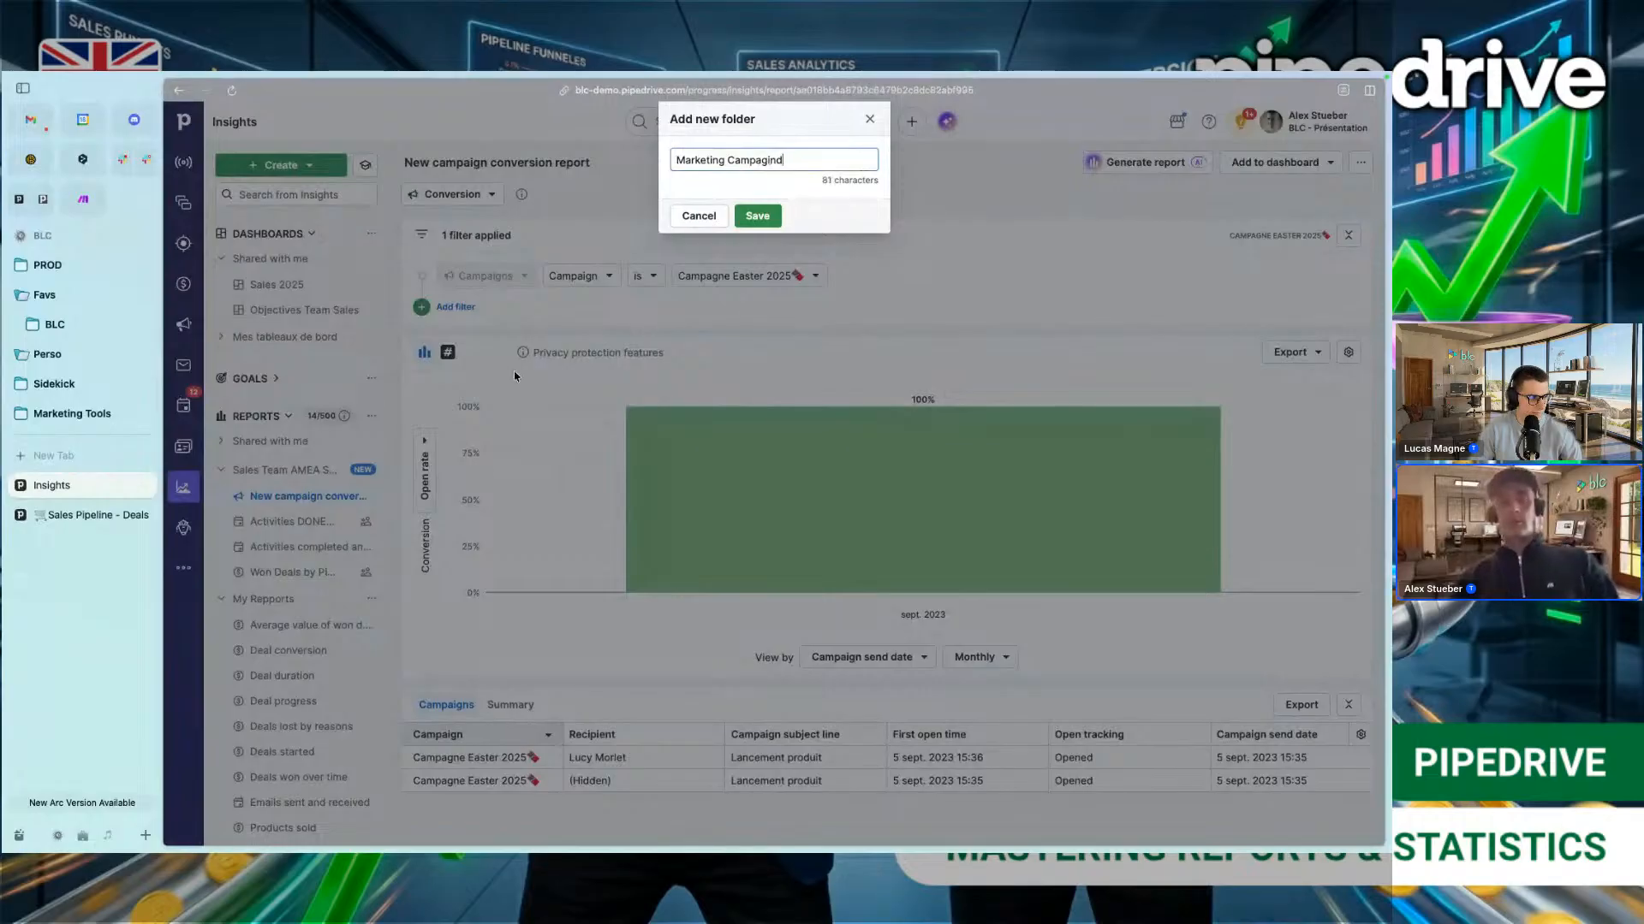
{"action": "key", "text": "BackSpace"}
{"action": "type", "text": "s"}
{"action": "key", "text": "BackSpace"}
{"action": "key", "text": "BackSpace"}
{"action": "key", "text": "BackSpace"}
{"action": "type", "text": "igns"}
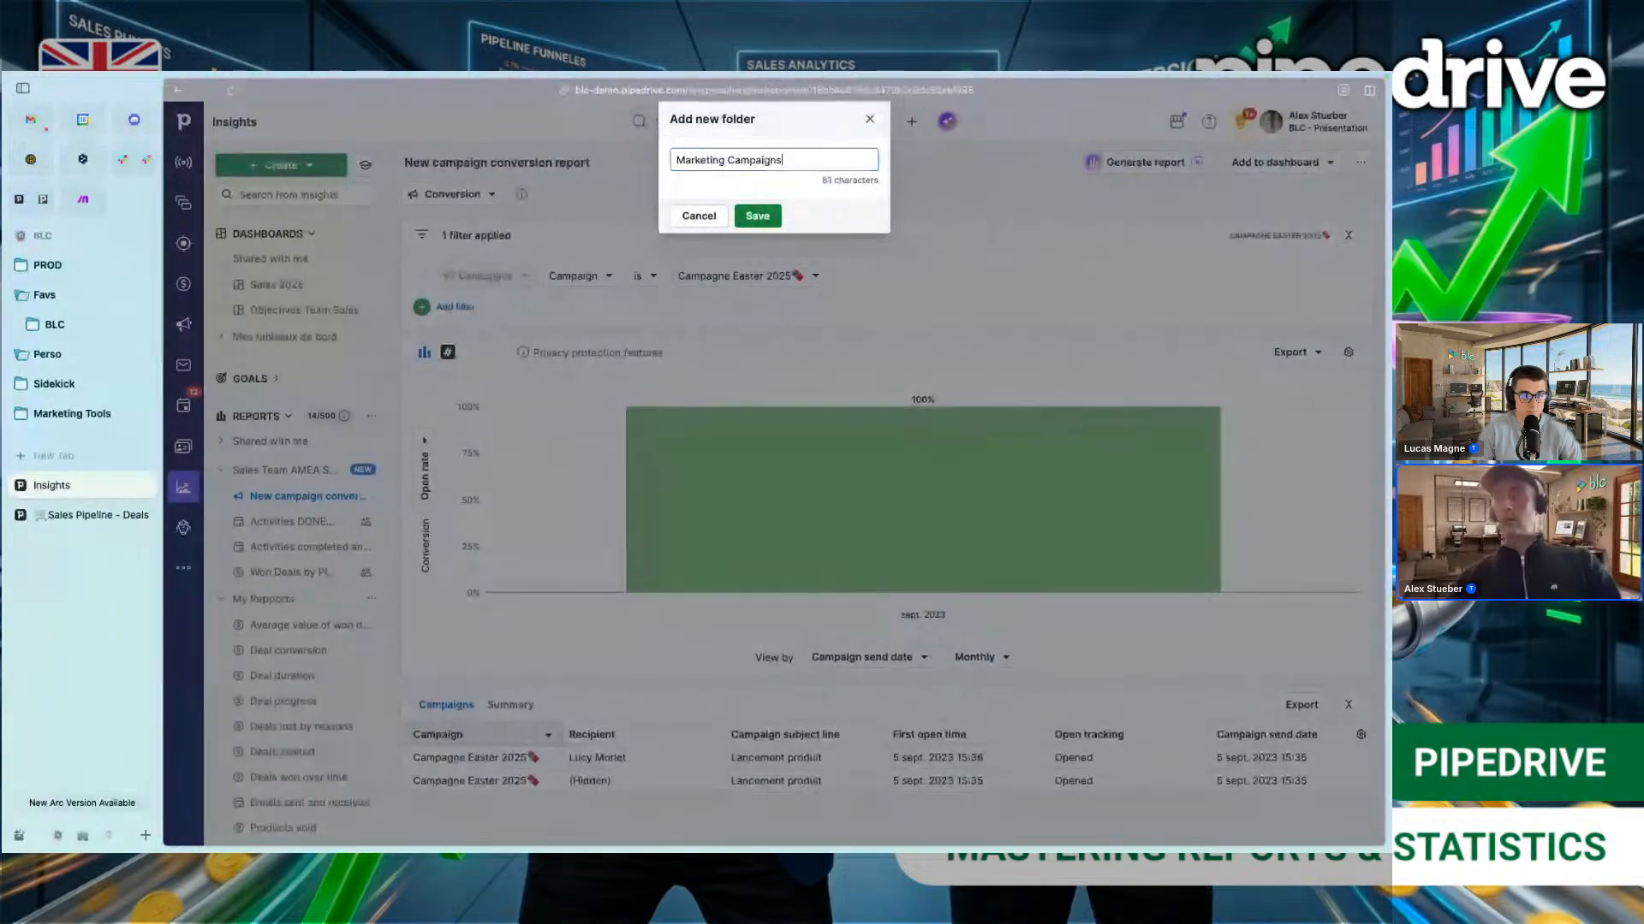
{"action": "left_click", "coordinate": [759, 216]}
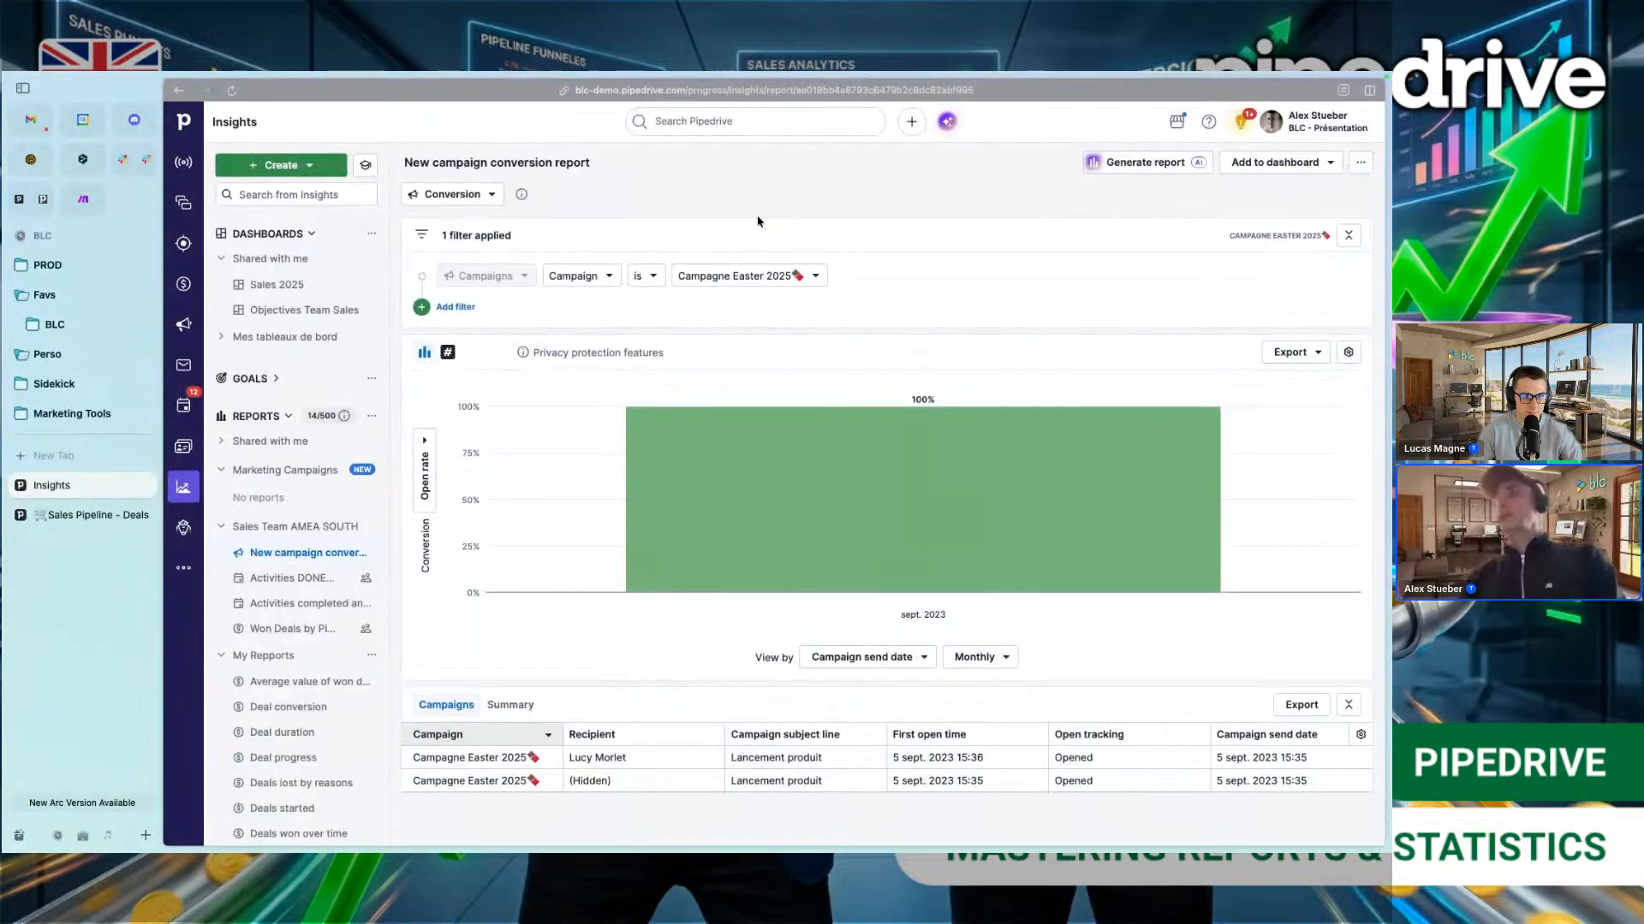
Step: Expand the Goals section and its Active and Past groups to view the existing goals
{"action": "scroll", "coordinate": [304, 782], "scroll_direction": "down", "scroll_amount": 2}
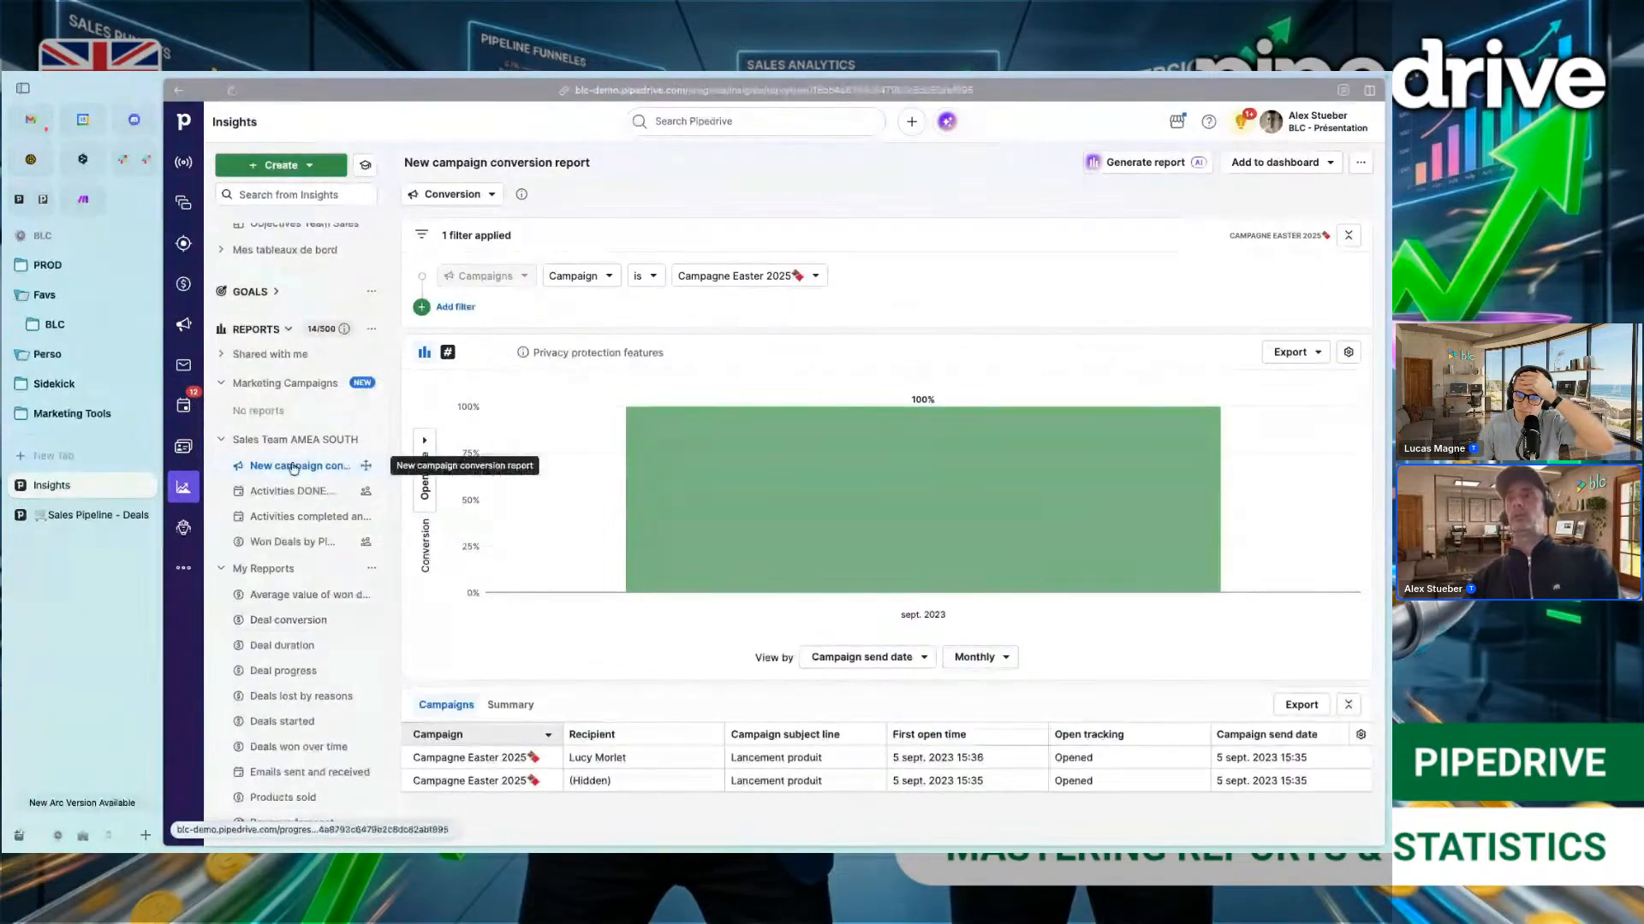
{"action": "left_click", "coordinate": [275, 291]}
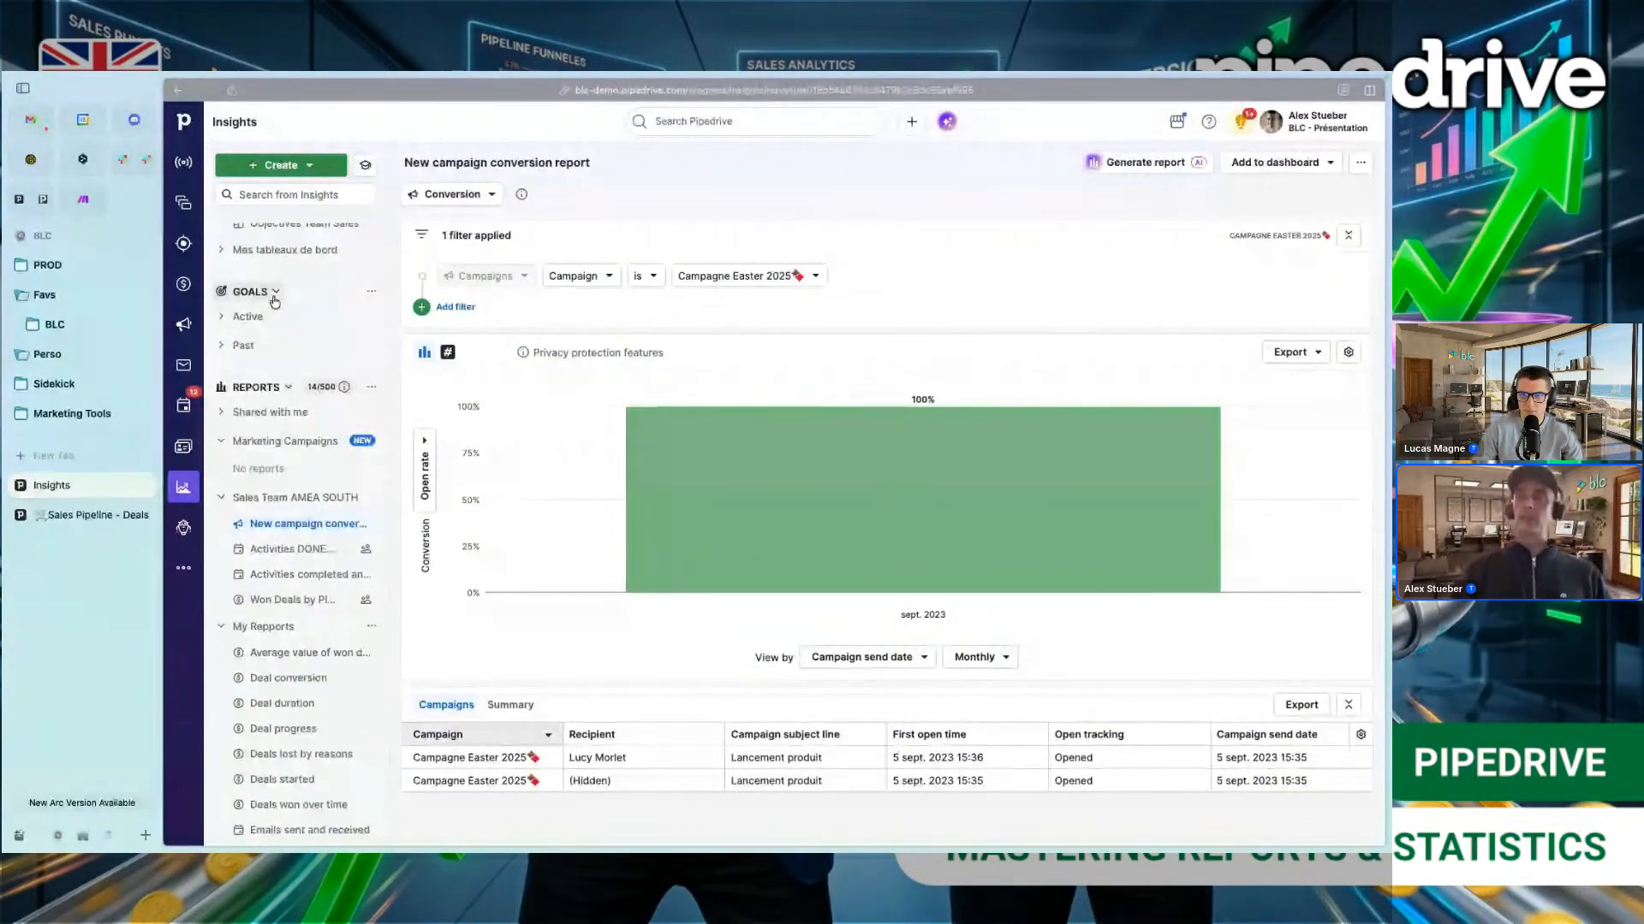
{"action": "left_click", "coordinate": [371, 292]}
{"action": "left_click", "coordinate": [222, 317]}
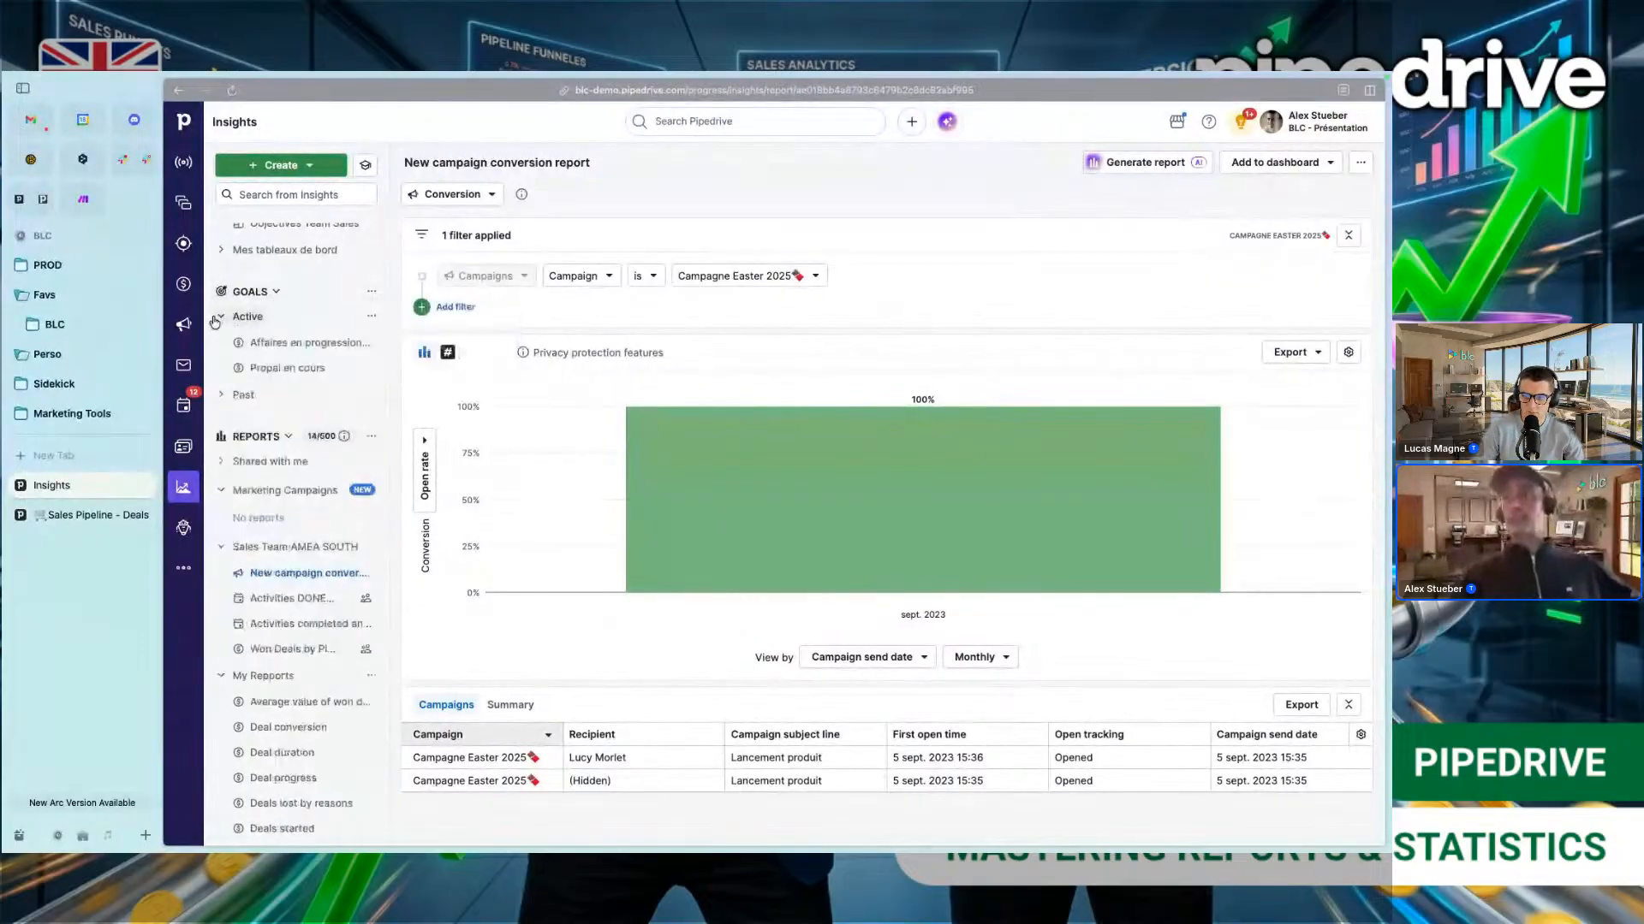
{"action": "left_click", "coordinate": [221, 392]}
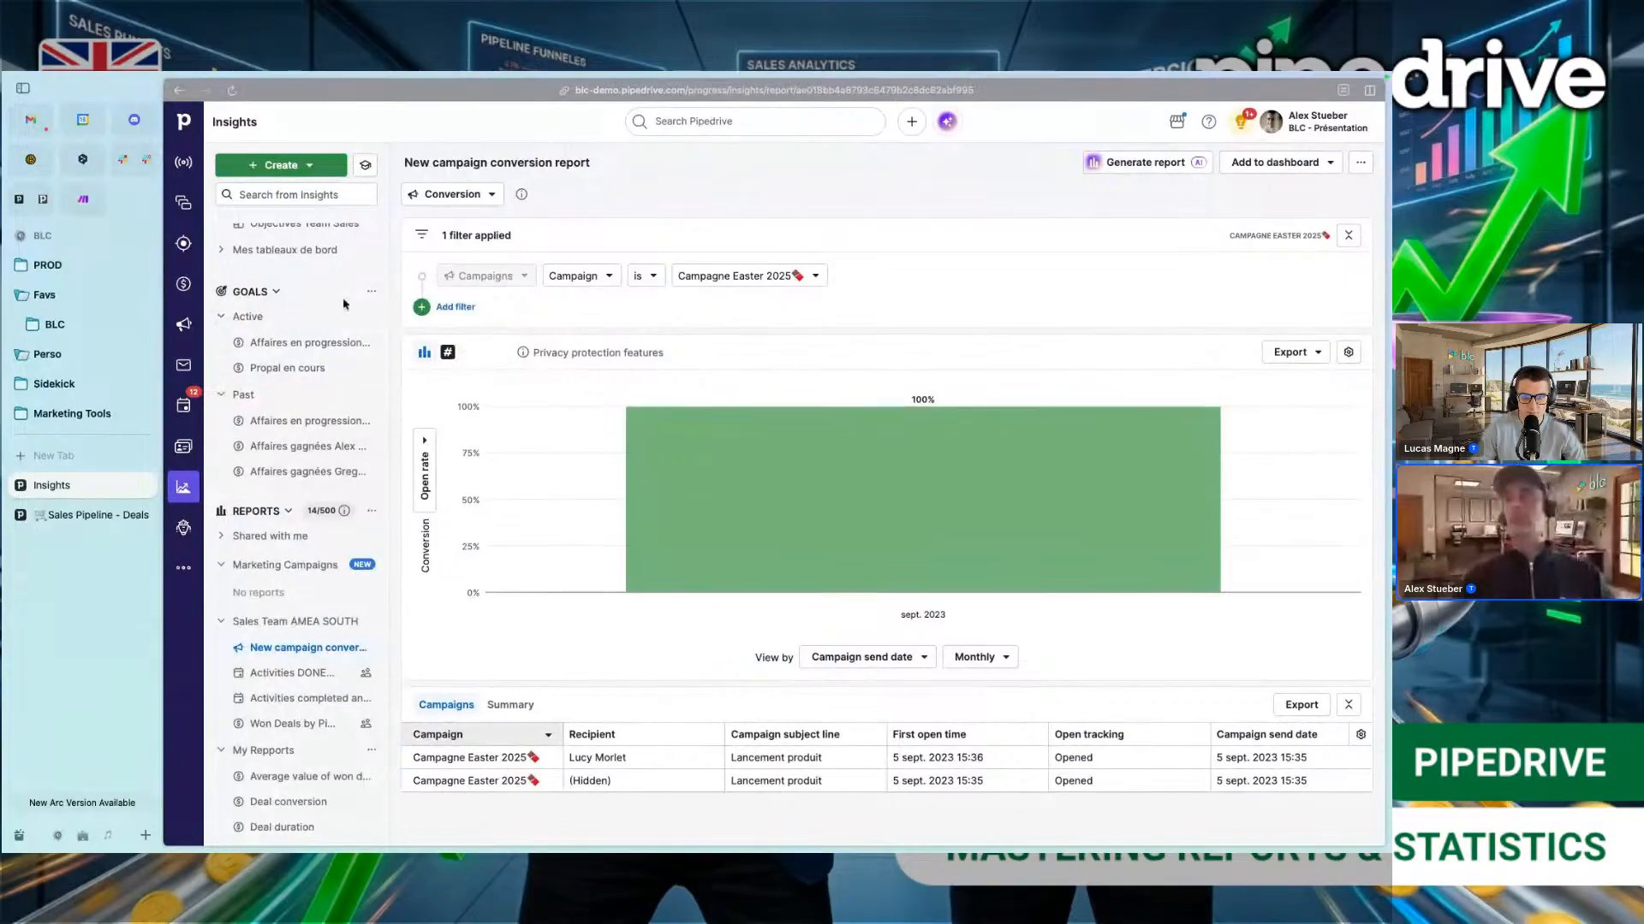
Step: Start a new goal with the entity Deal and the goal type Won, and continue to its settings
{"action": "left_click", "coordinate": [291, 165]}
{"action": "left_click", "coordinate": [275, 248]}
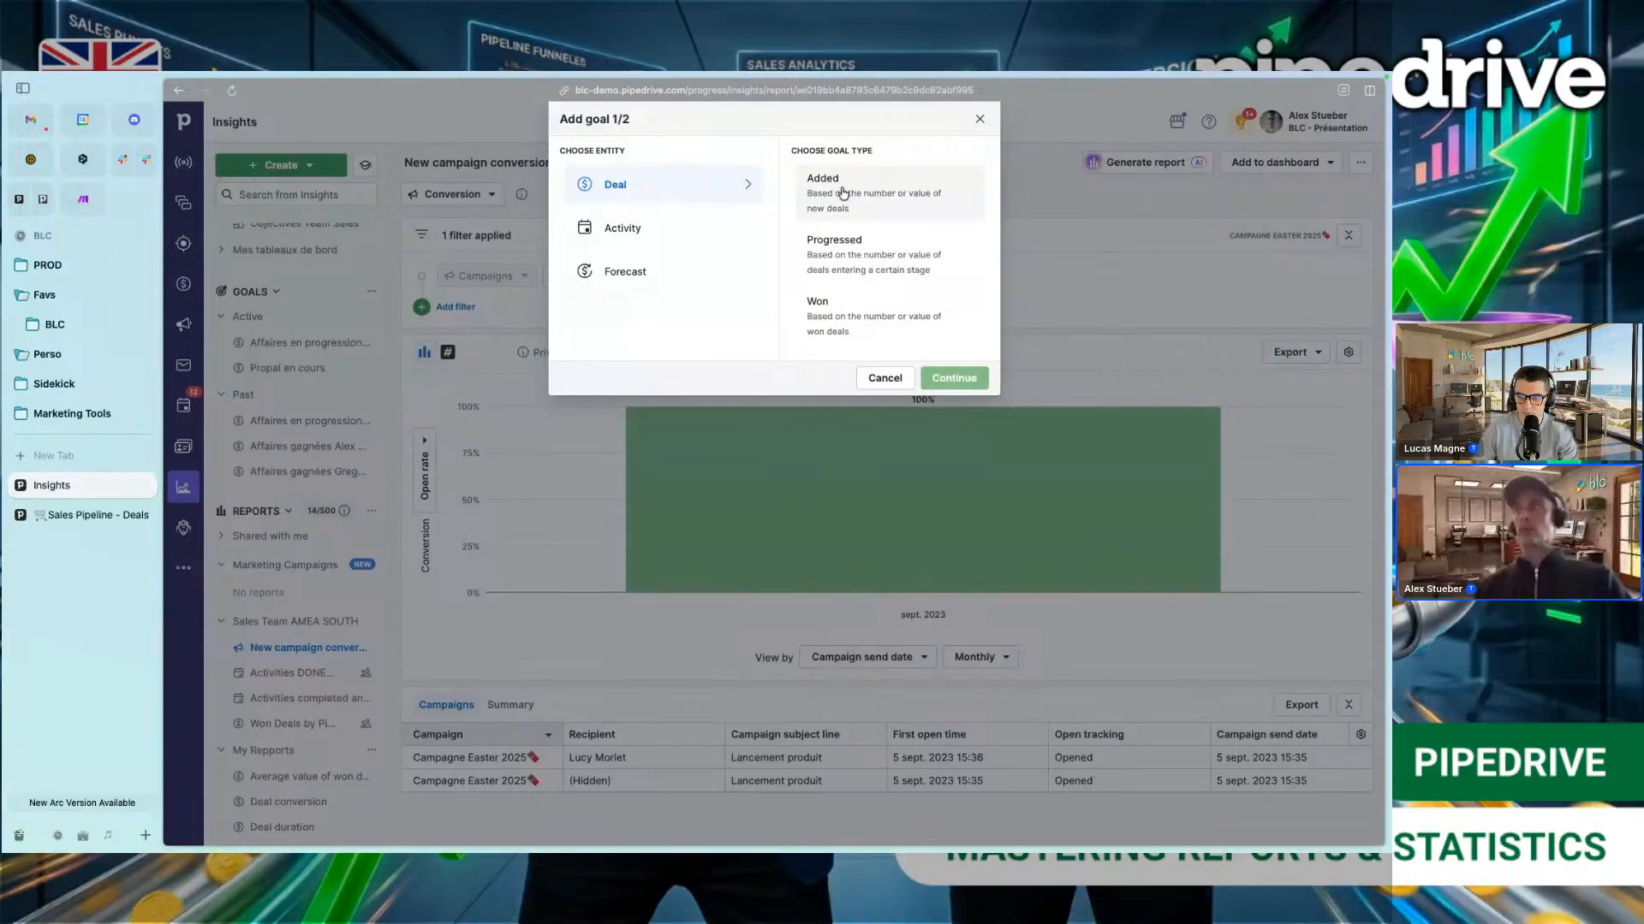
{"action": "left_click", "coordinate": [642, 237]}
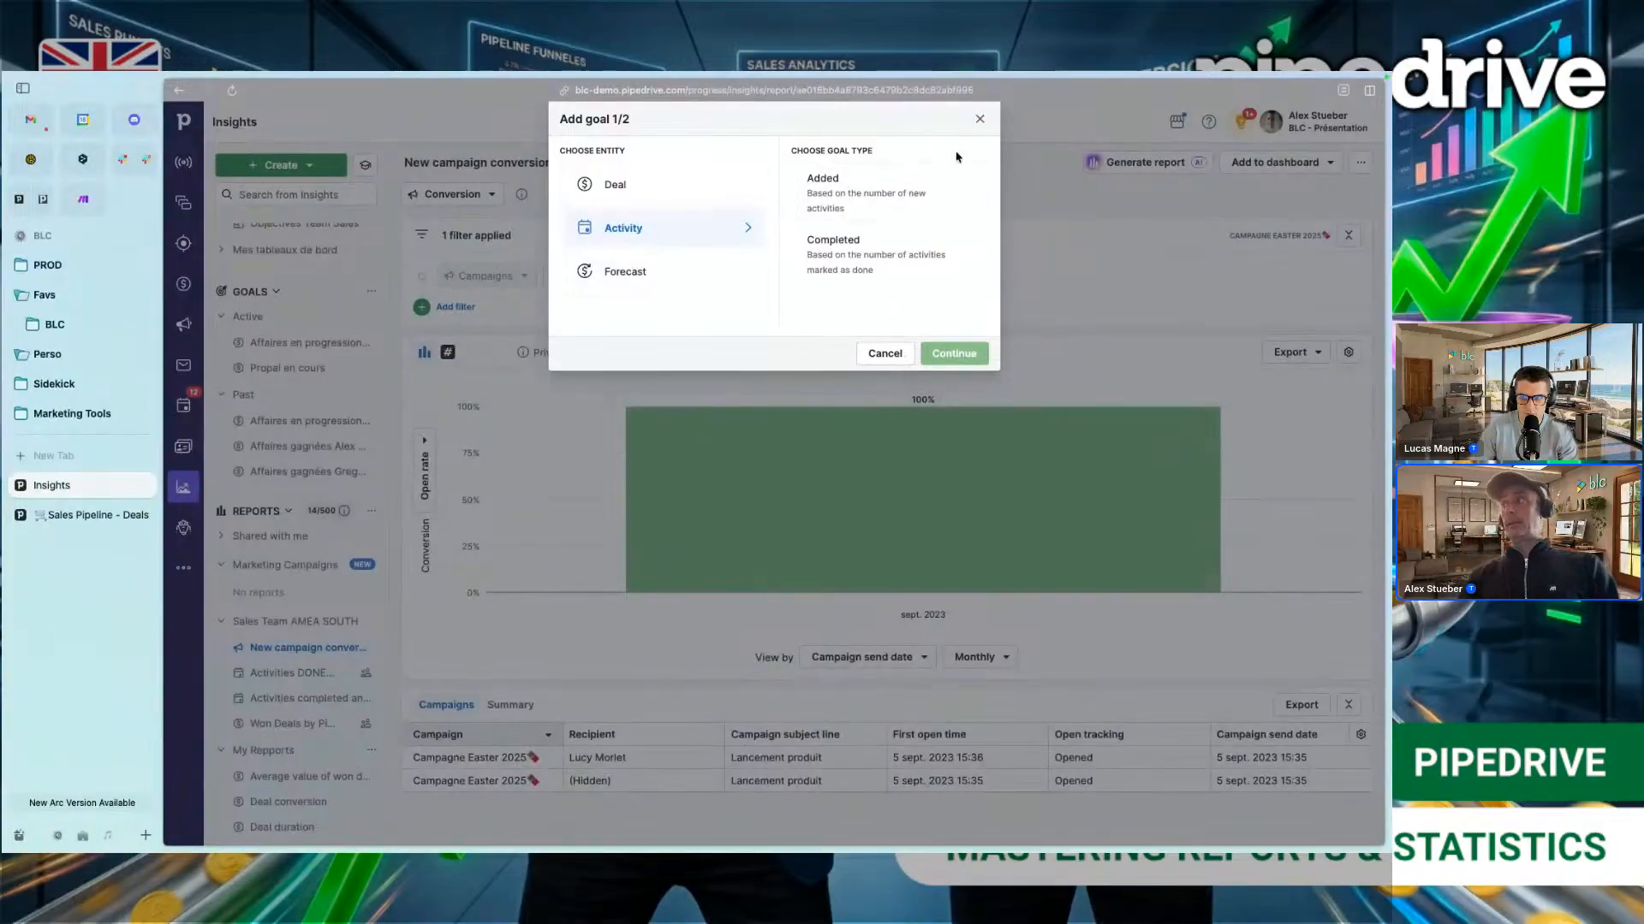
{"action": "left_click", "coordinate": [725, 189]}
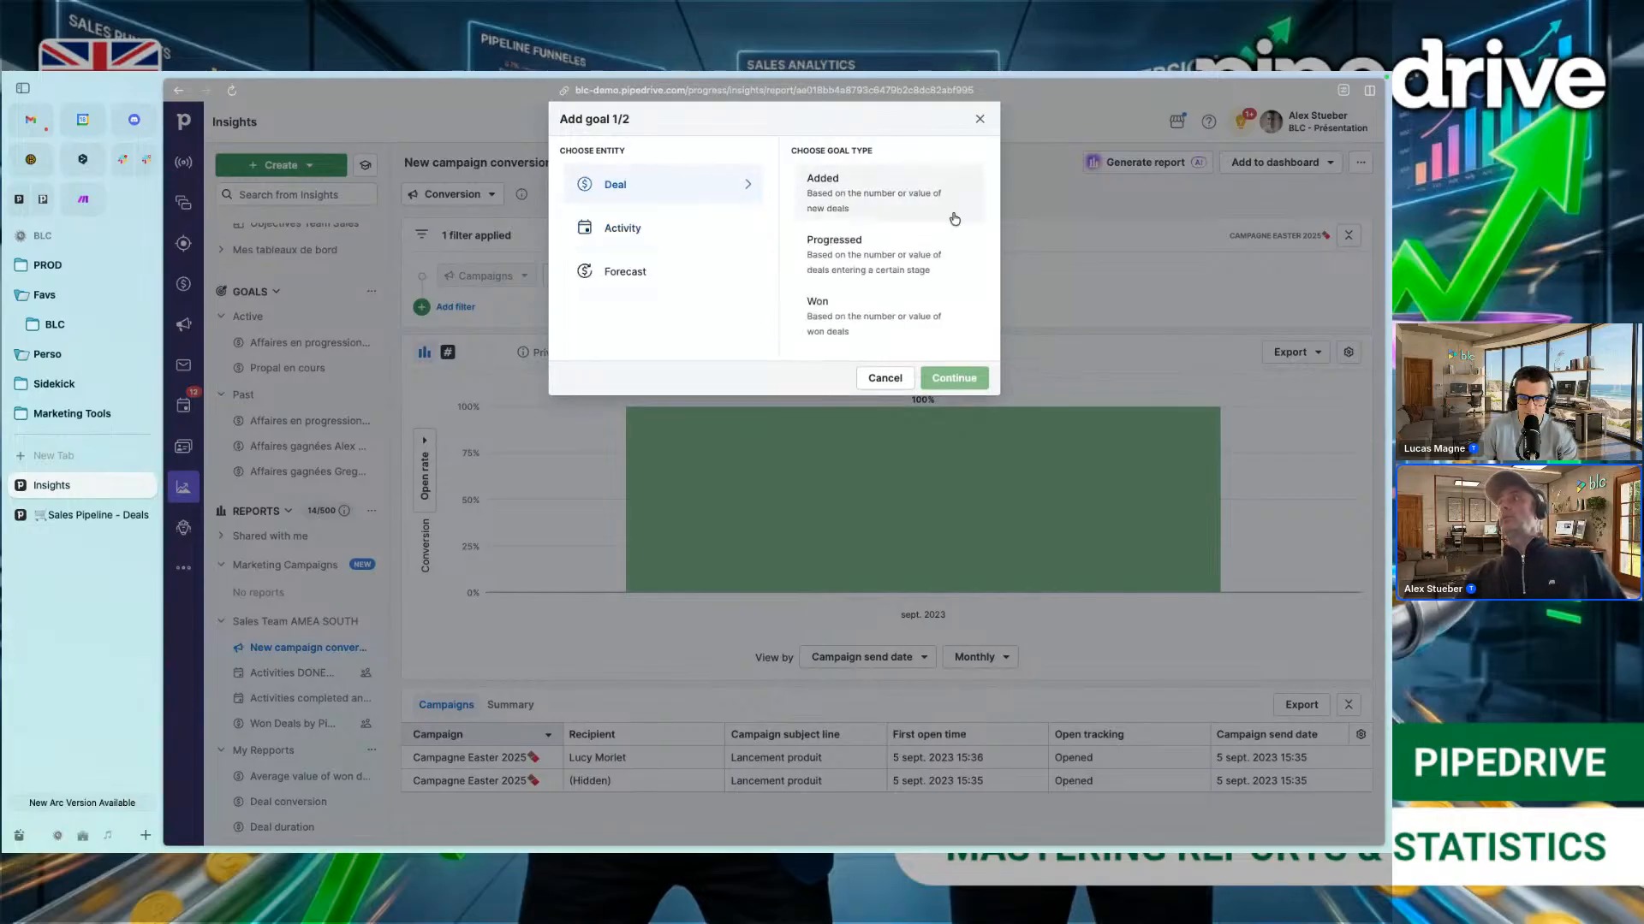
{"action": "left_click", "coordinate": [837, 305]}
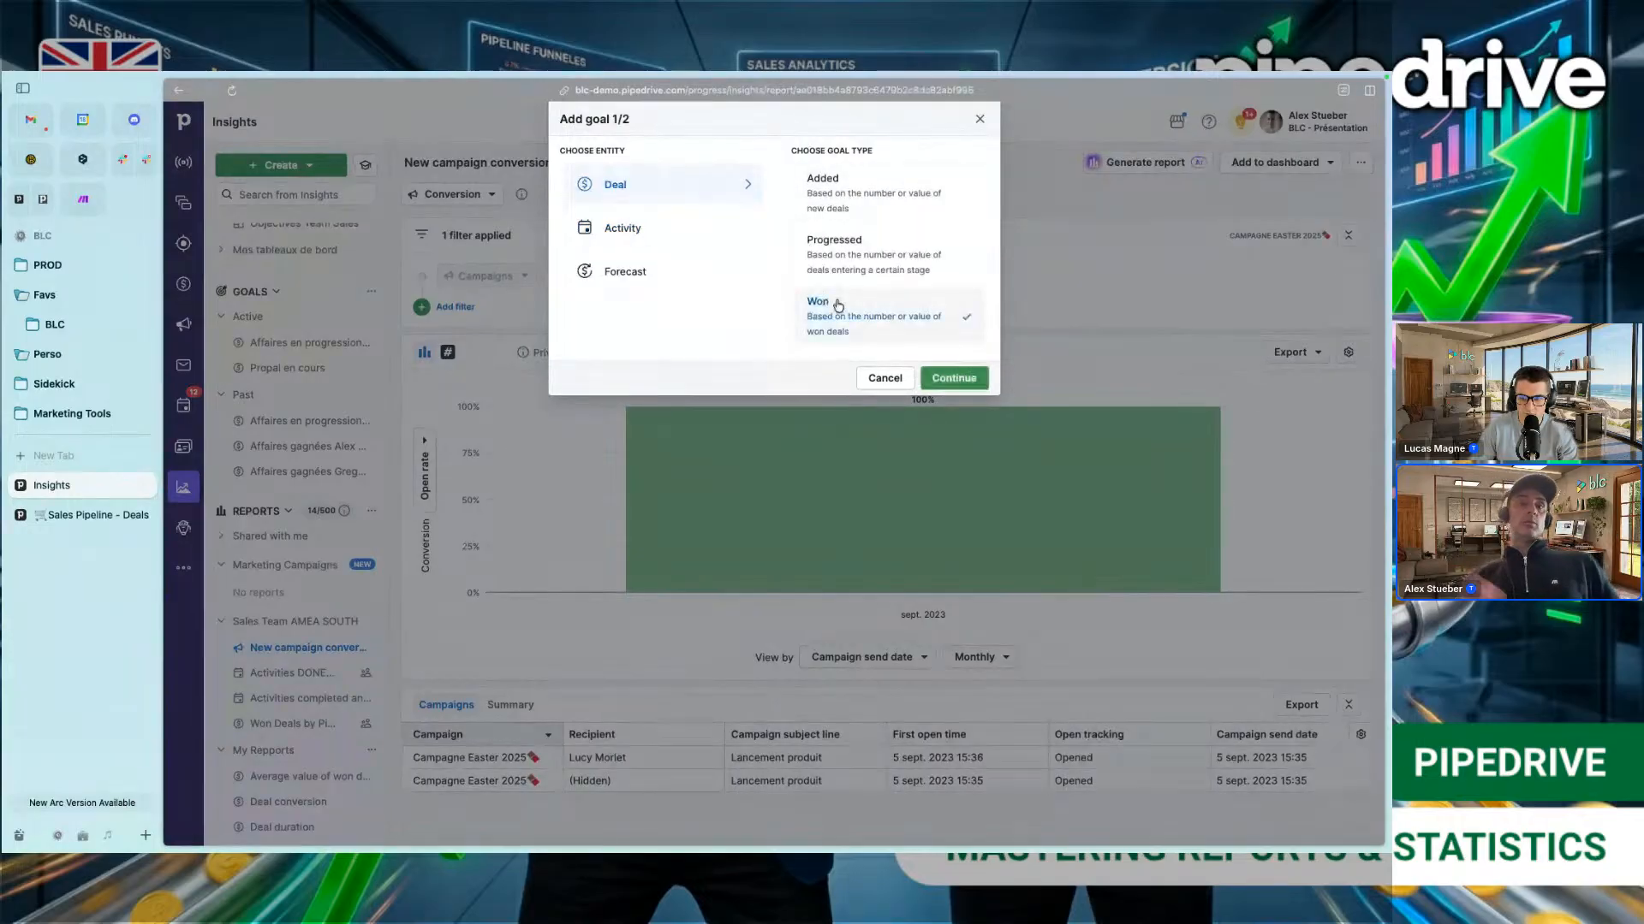
{"action": "left_click", "coordinate": [958, 379]}
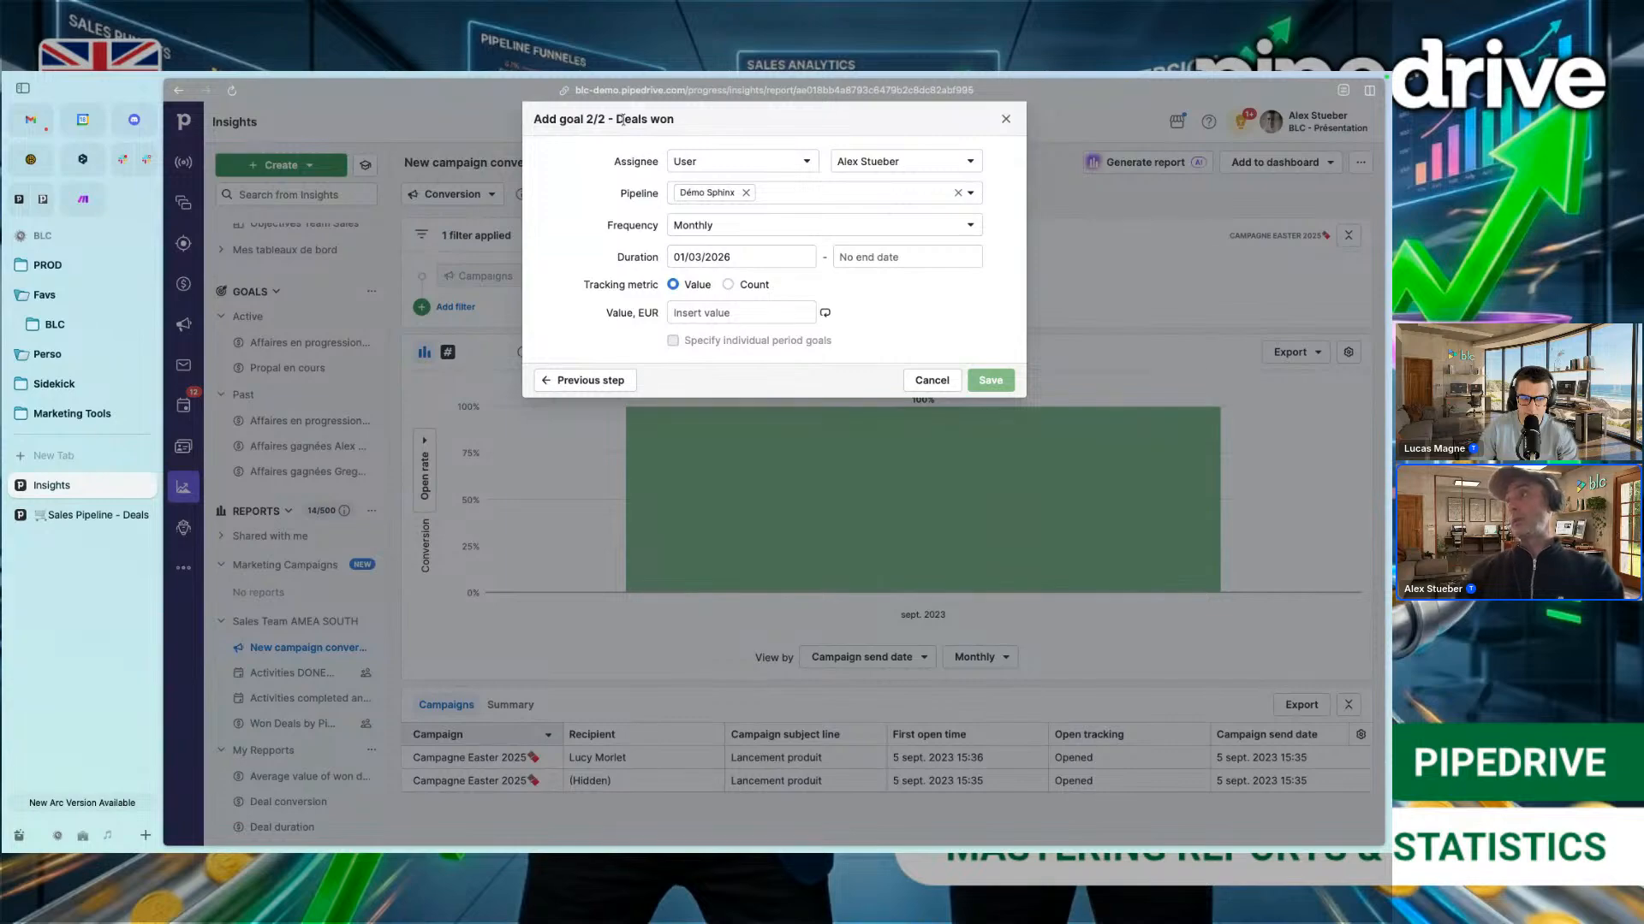
Step: Set the deals-won goal's assignee to Company (everyone) and review the frequency options, keeping Monthly
{"action": "left_click", "coordinate": [747, 167]}
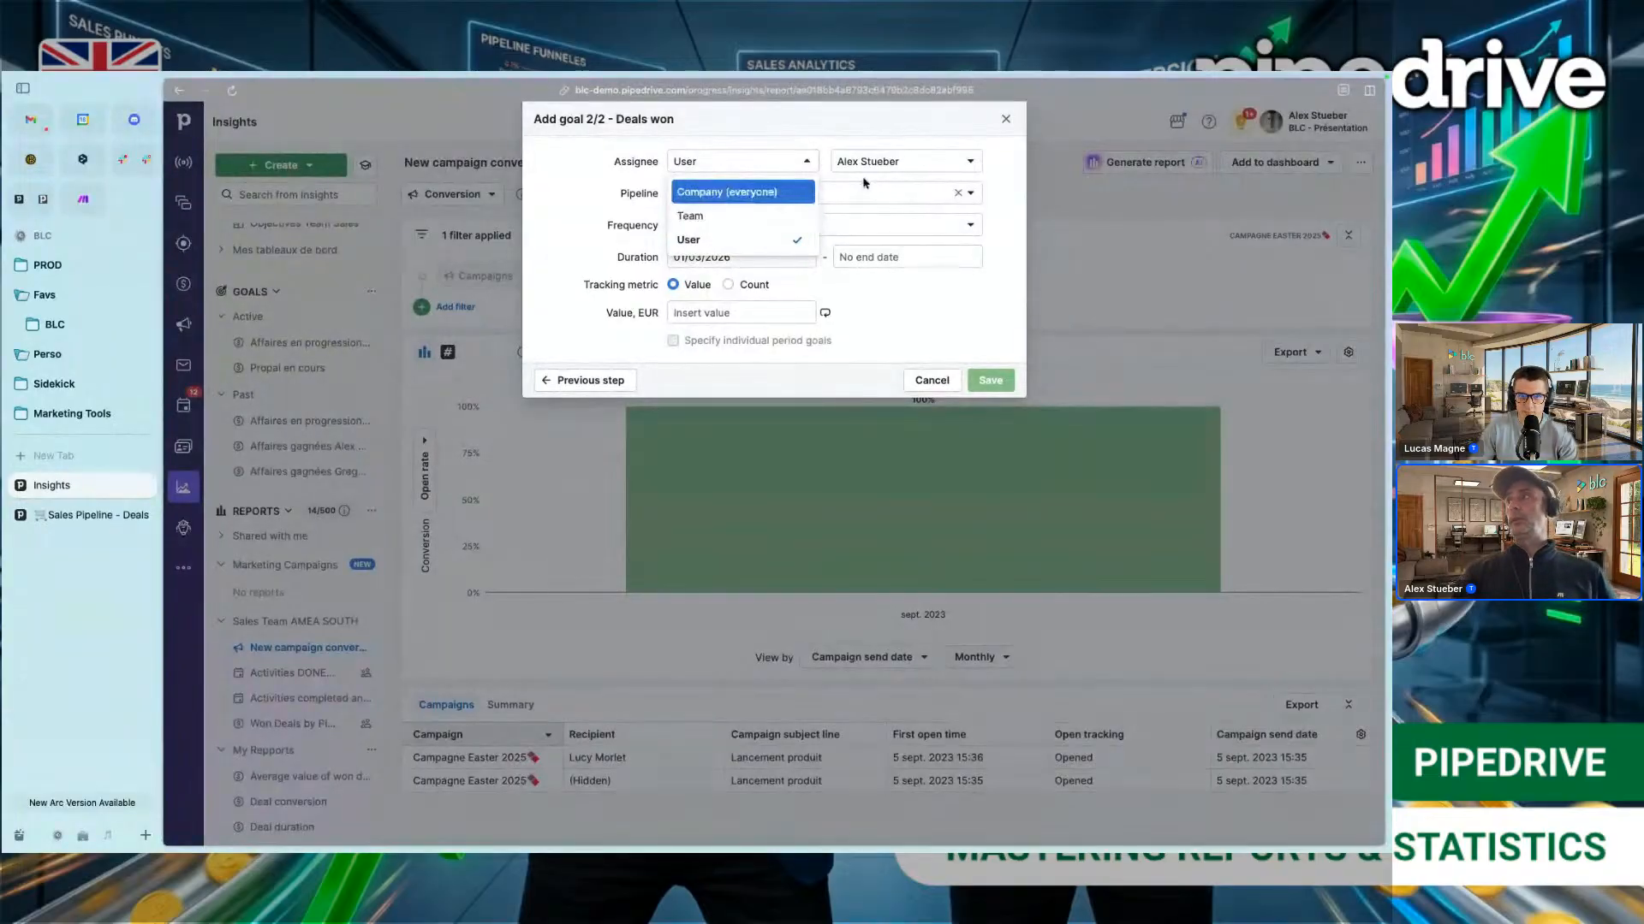
{"action": "left_click", "coordinate": [758, 194]}
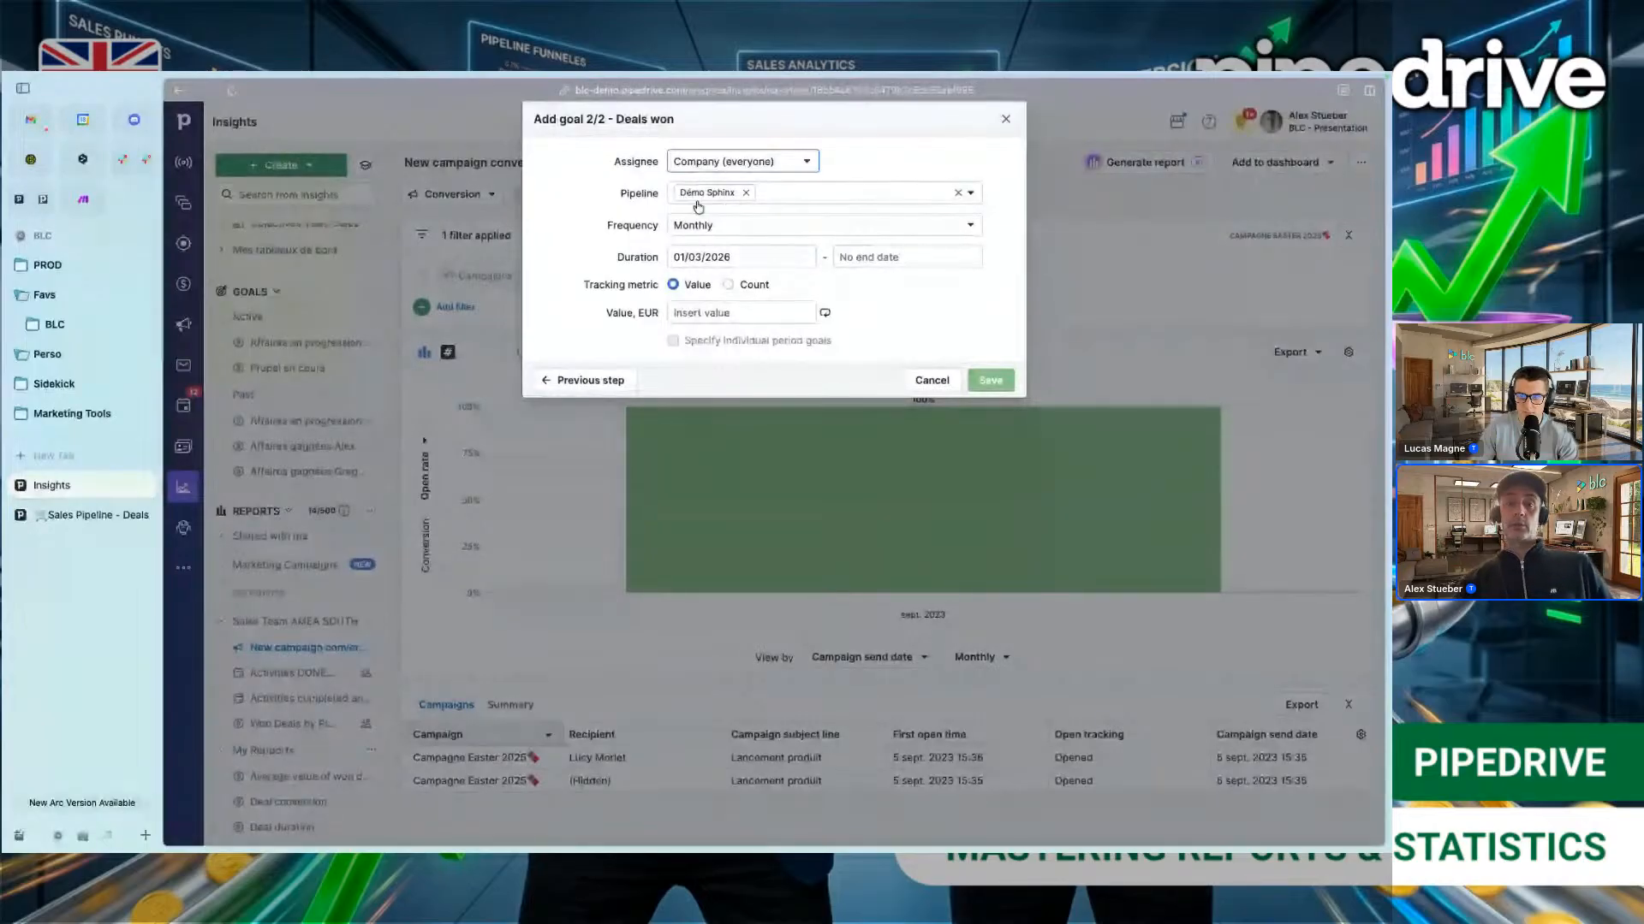
{"action": "left_click", "coordinate": [820, 229]}
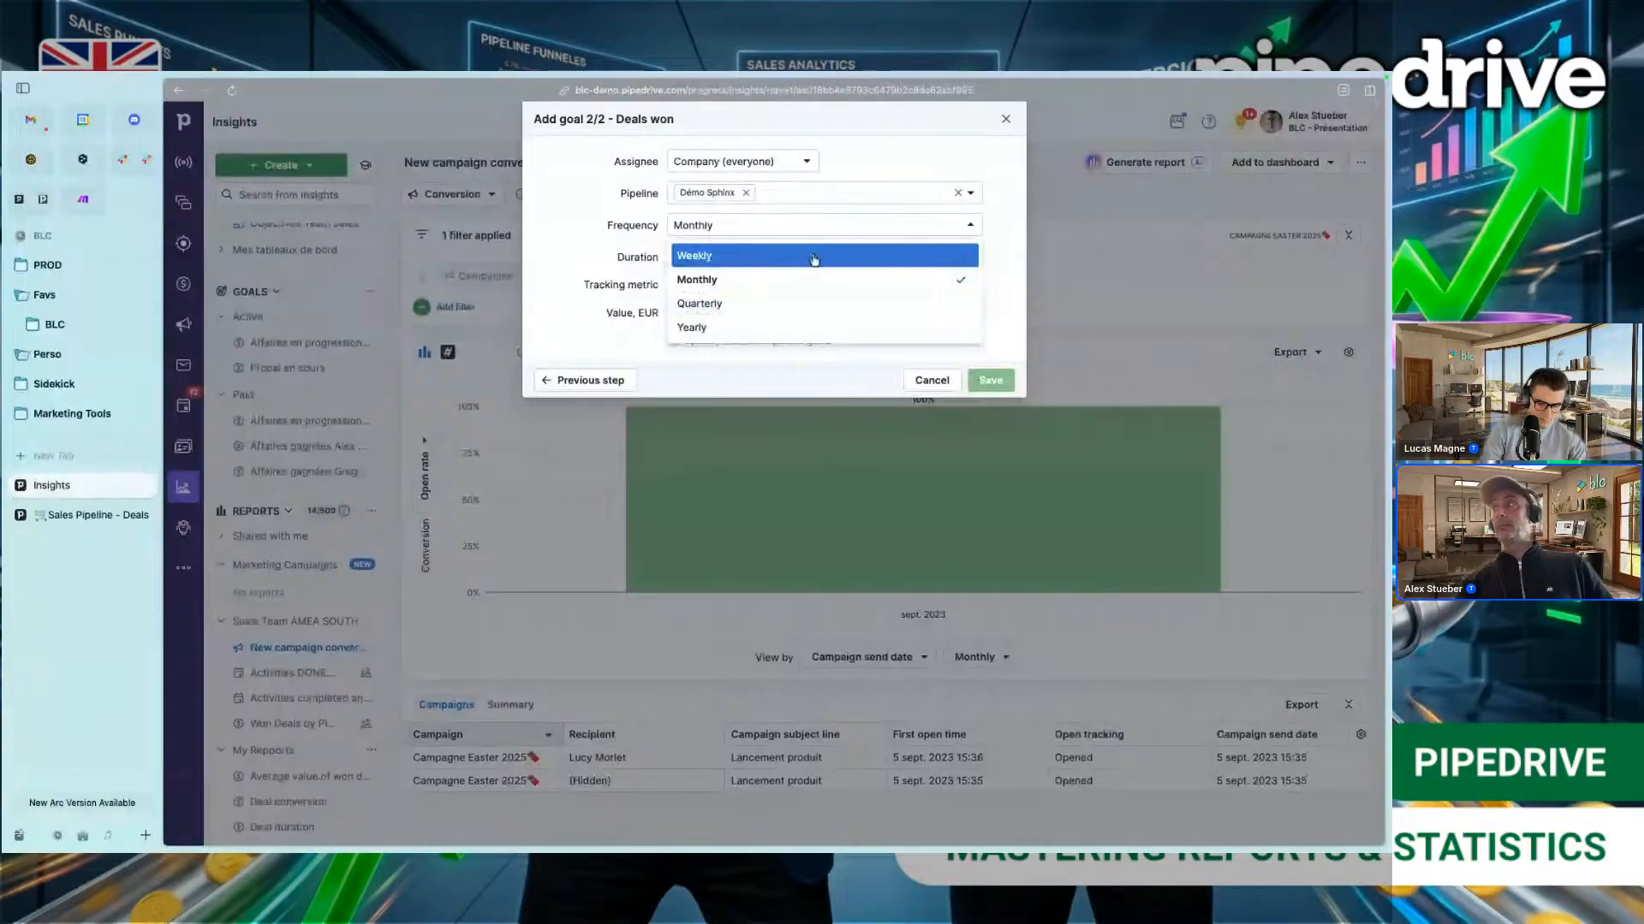
{"action": "left_click", "coordinate": [973, 225]}
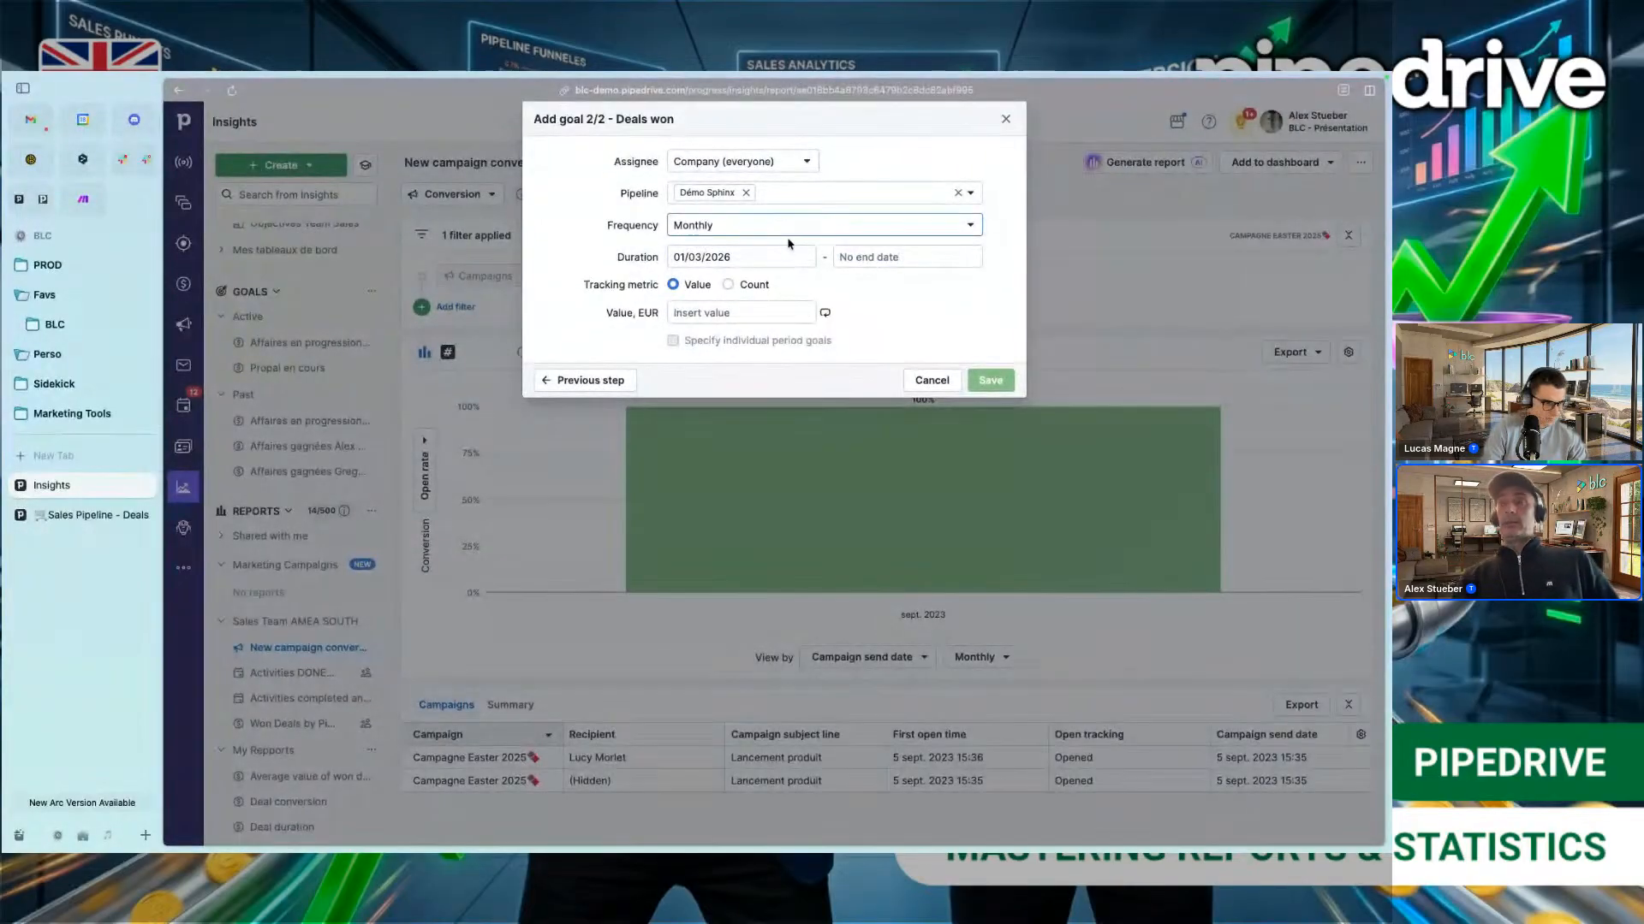
Step: Set the start date of the deals-won goal's duration to 01/01/2025
{"action": "left_click", "coordinate": [746, 255]}
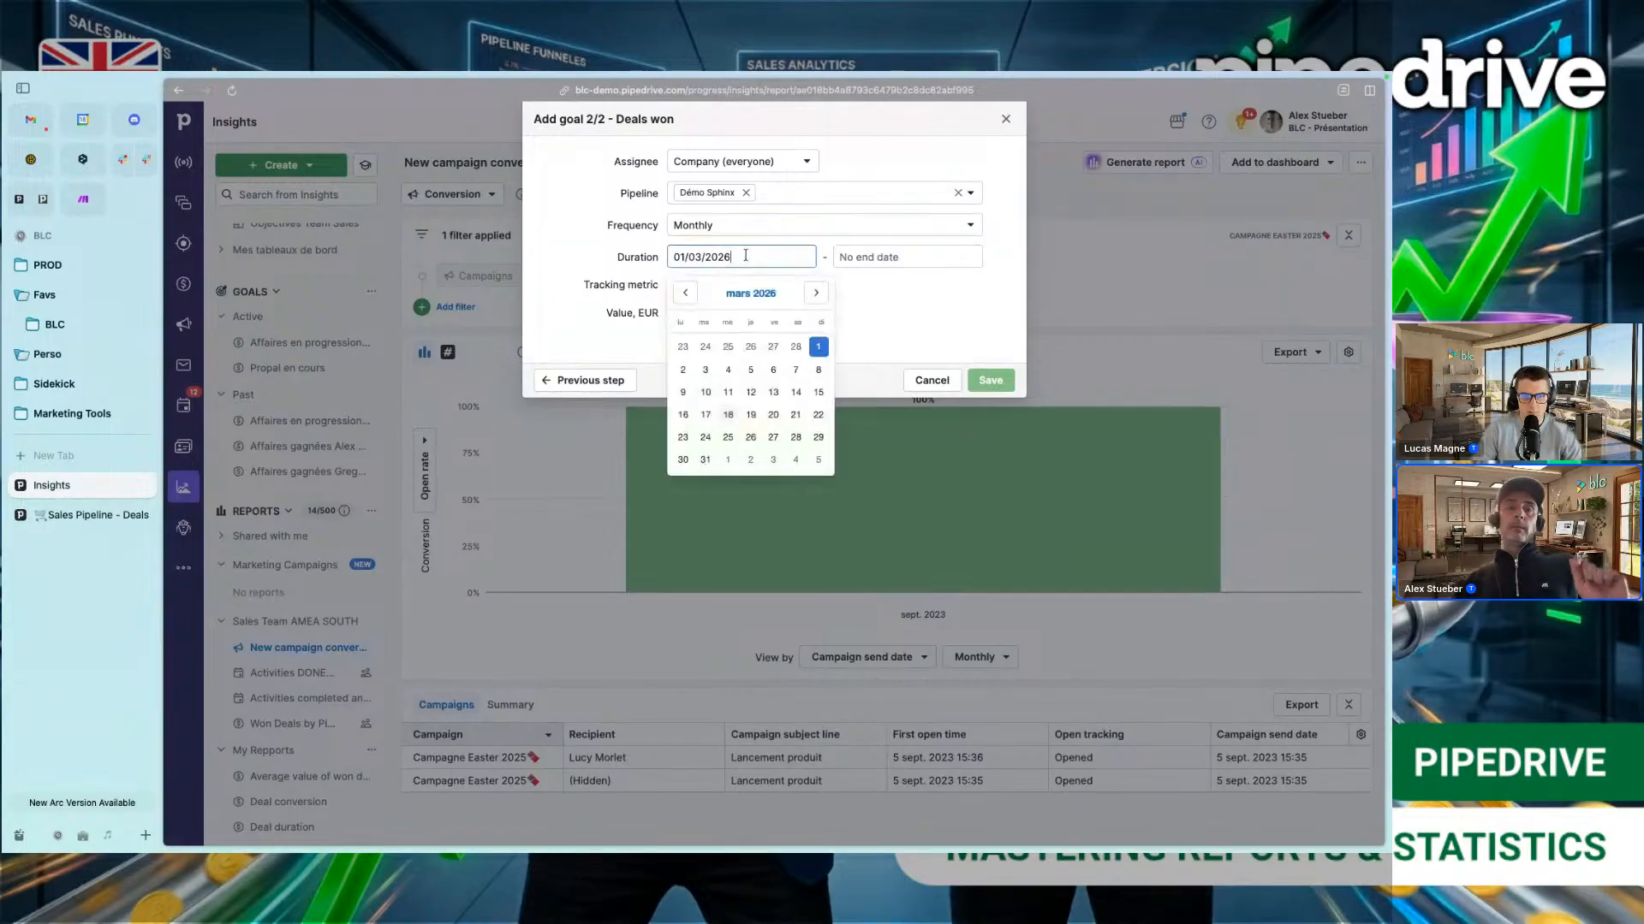
{"action": "key", "text": "BackSpace"}
{"action": "key", "text": "BackSpace"}
{"action": "key", "text": "BackSpace"}
{"action": "key", "text": "BackSpace"}
{"action": "key", "text": "BackSpace"}
{"action": "key", "text": "BackSpace"}
{"action": "key", "text": "BackSpace"}
{"action": "key", "text": "BackSpace"}
{"action": "key", "text": "BackSpace"}
{"action": "key", "text": "BackSpace"}
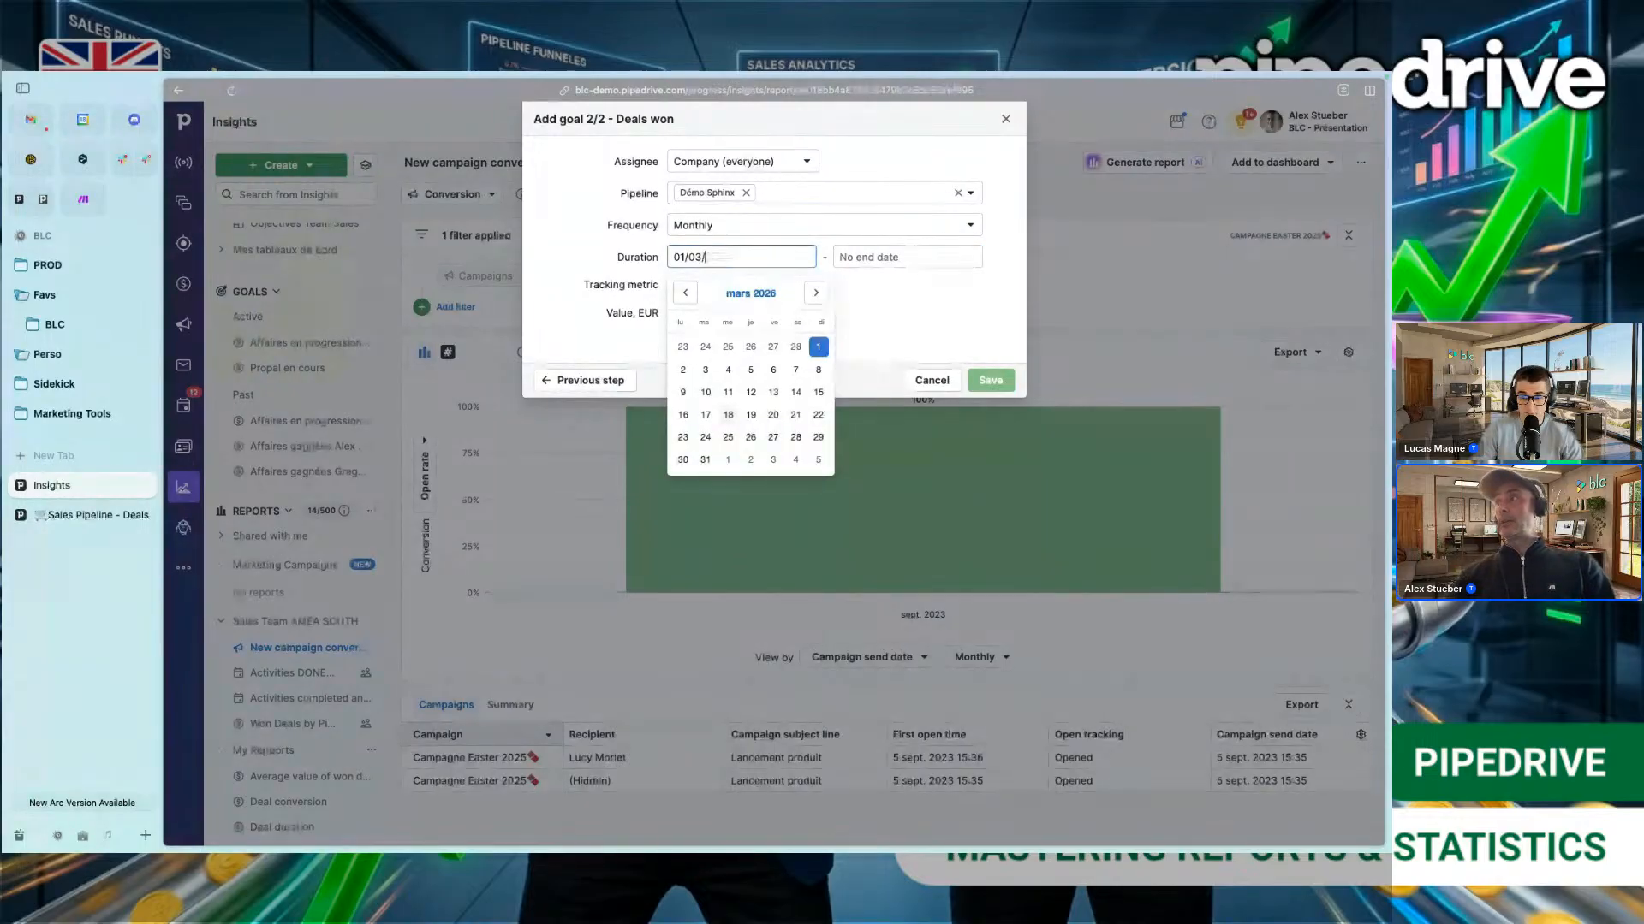
{"action": "left_click", "coordinate": [741, 294]}
{"action": "left_click", "coordinate": [756, 263]}
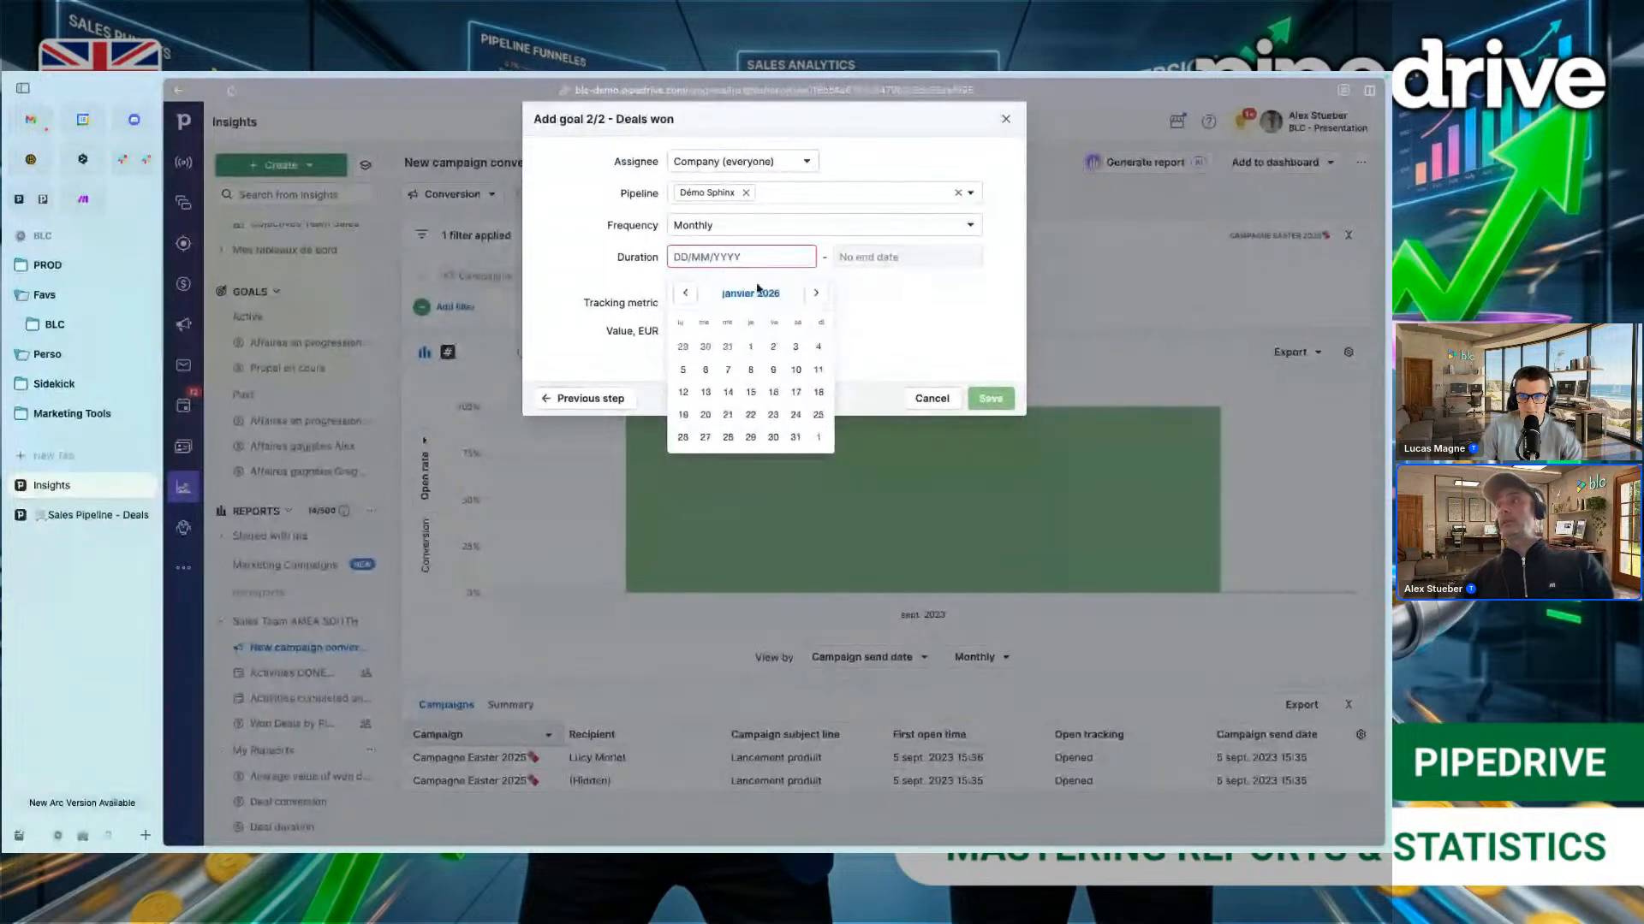
{"action": "left_click", "coordinate": [760, 296]}
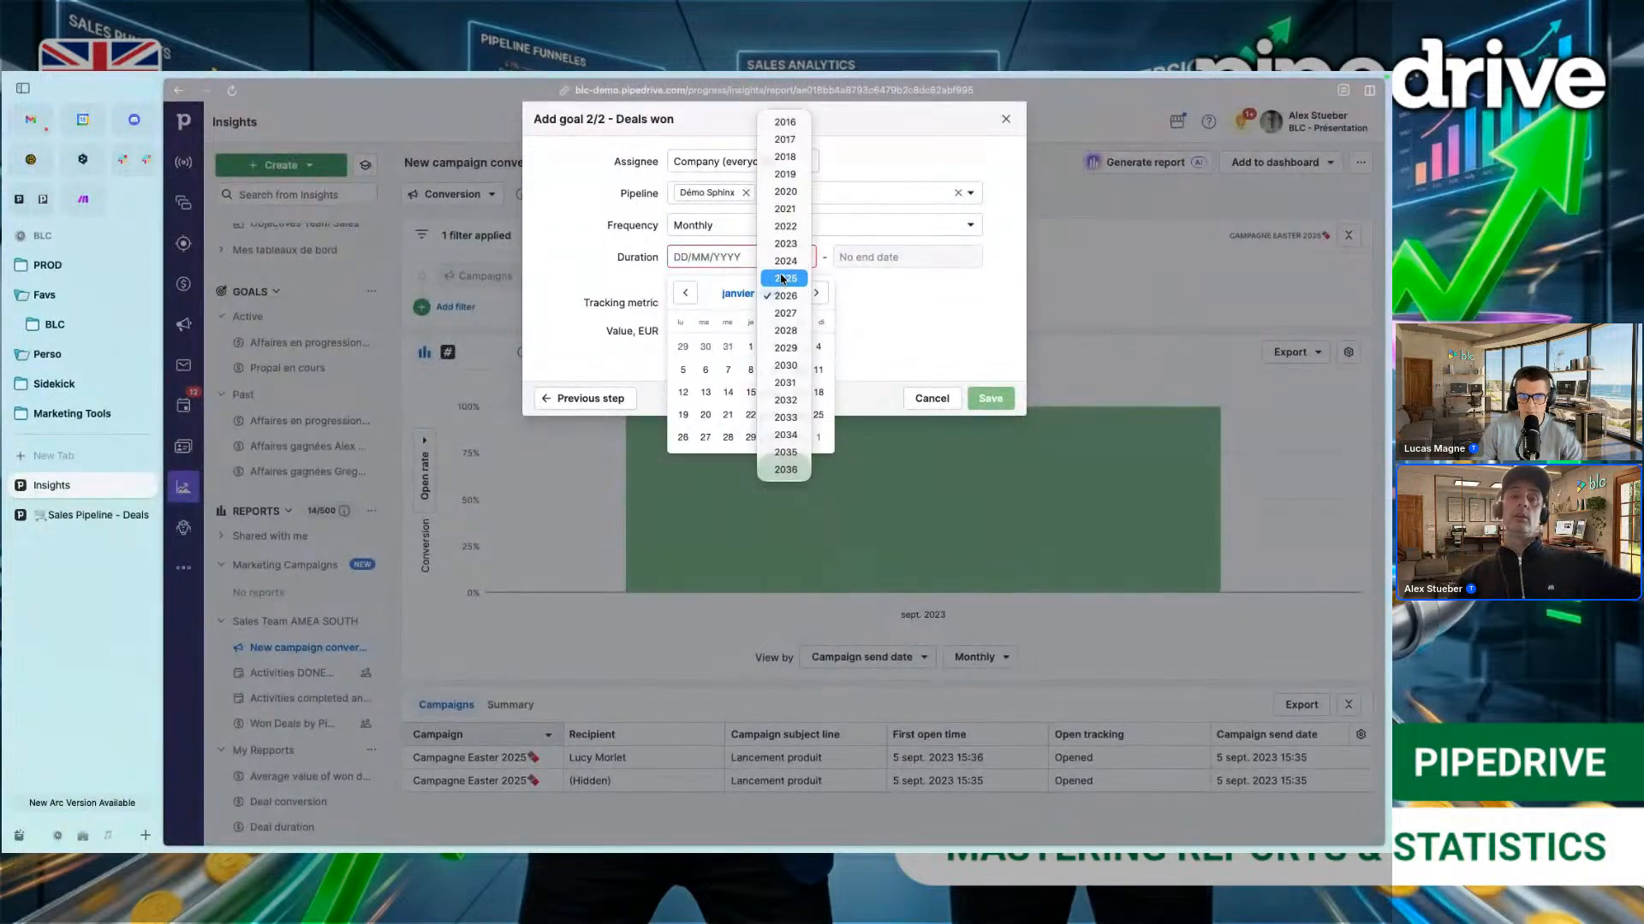
{"action": "left_click", "coordinate": [782, 279]}
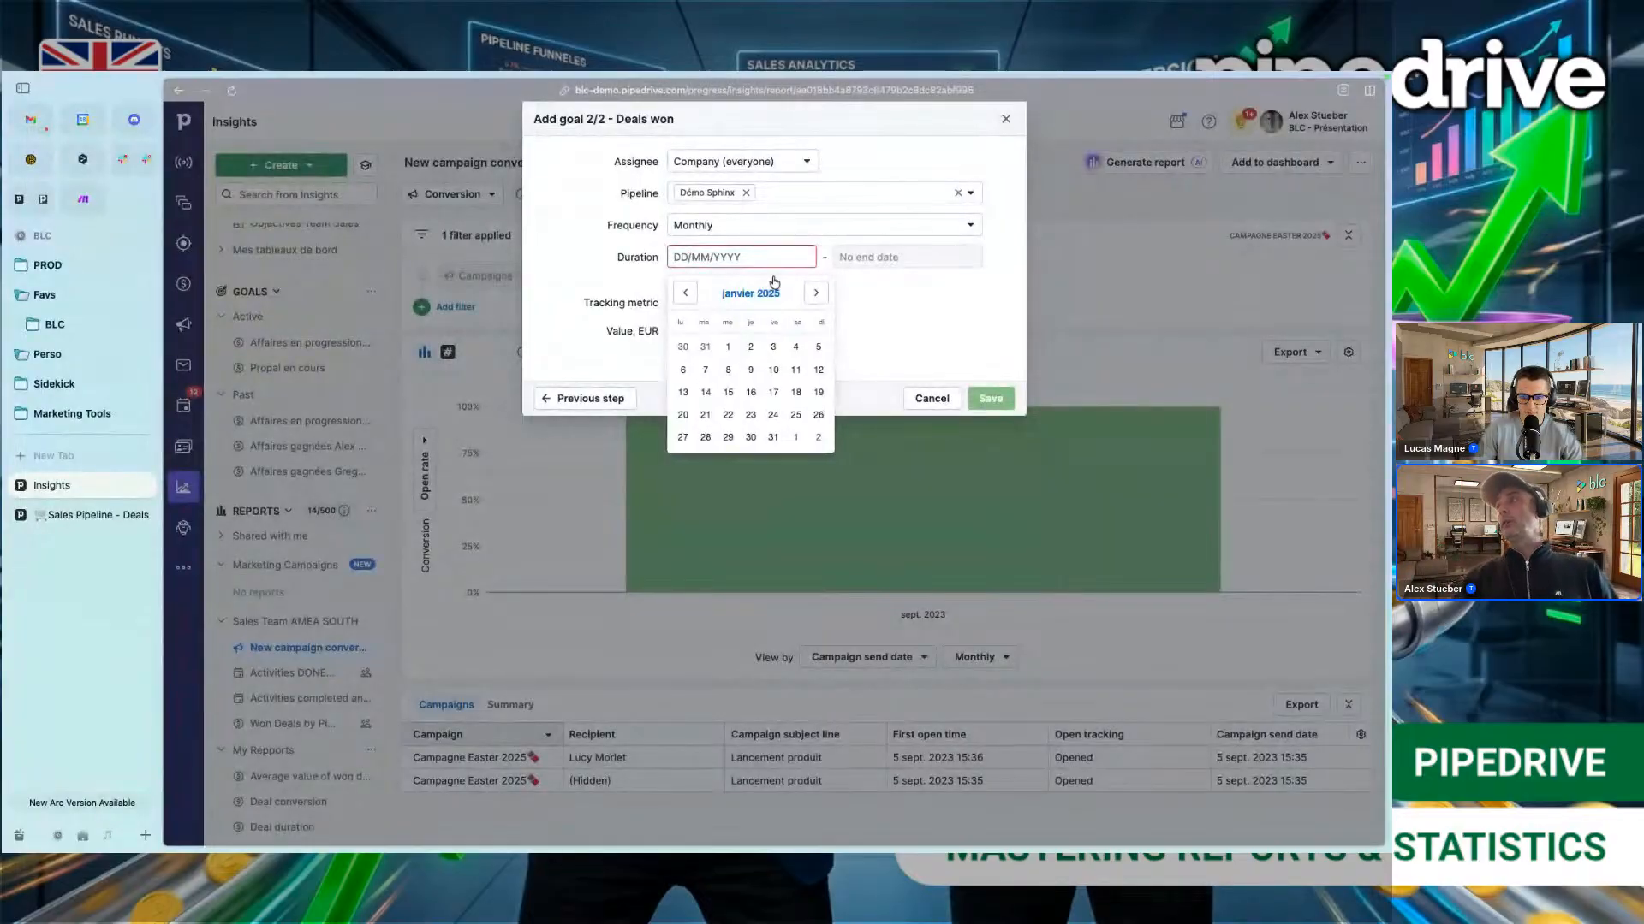
{"action": "left_click", "coordinate": [729, 348]}
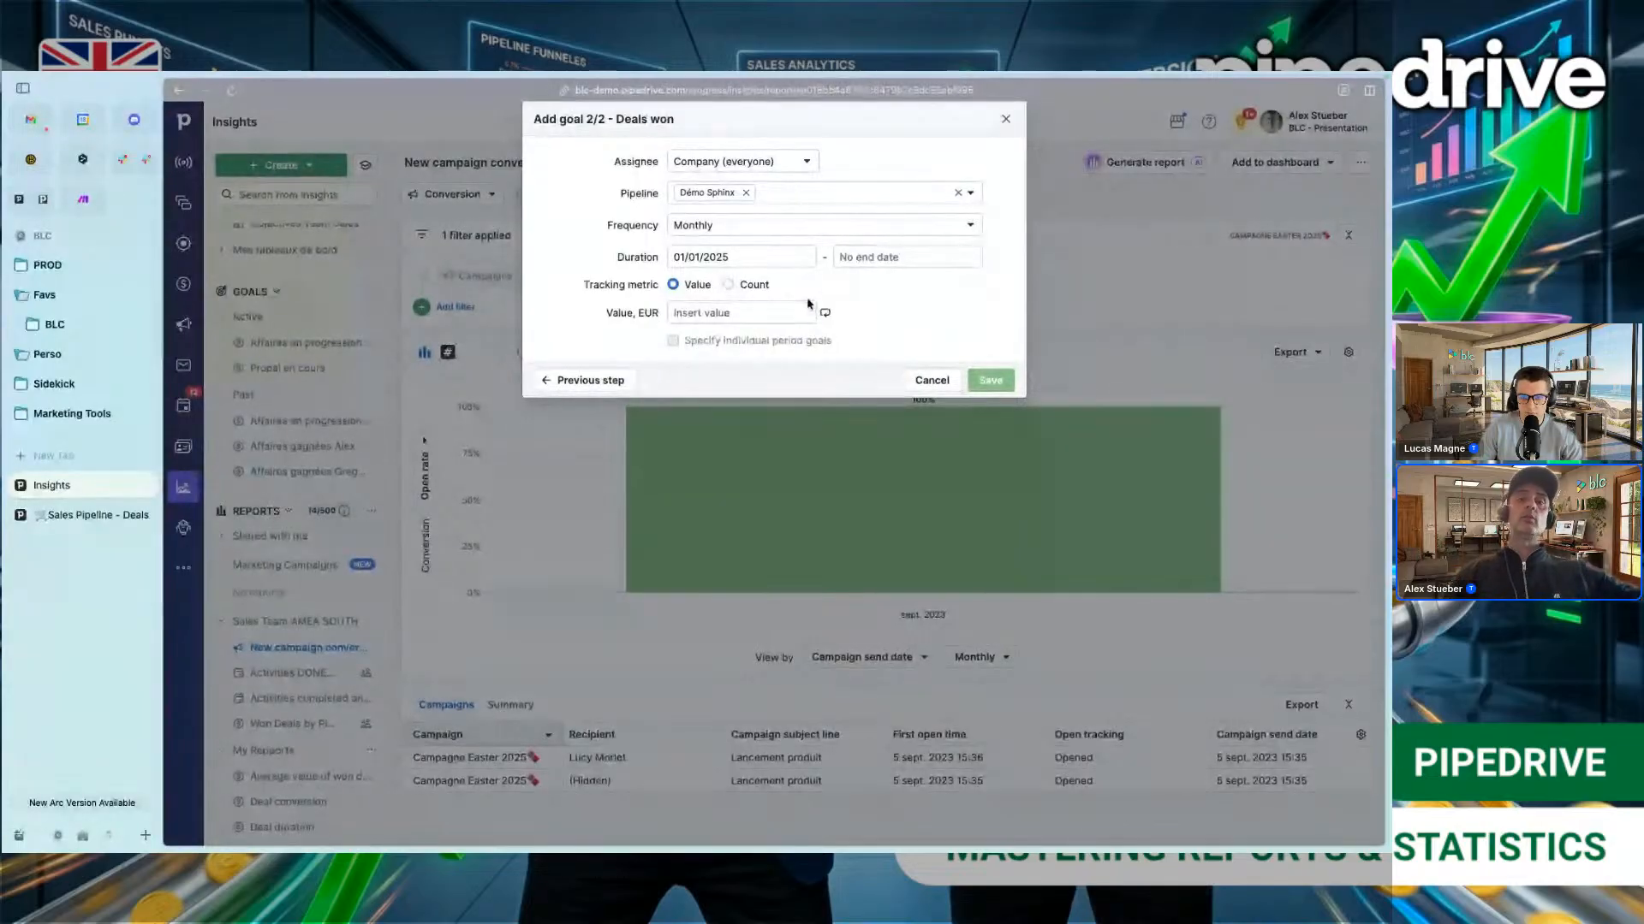
Step: Track the goal by Value rather than Count, set the value to 1000 EUR, and save the goal
{"action": "left_click", "coordinate": [728, 284]}
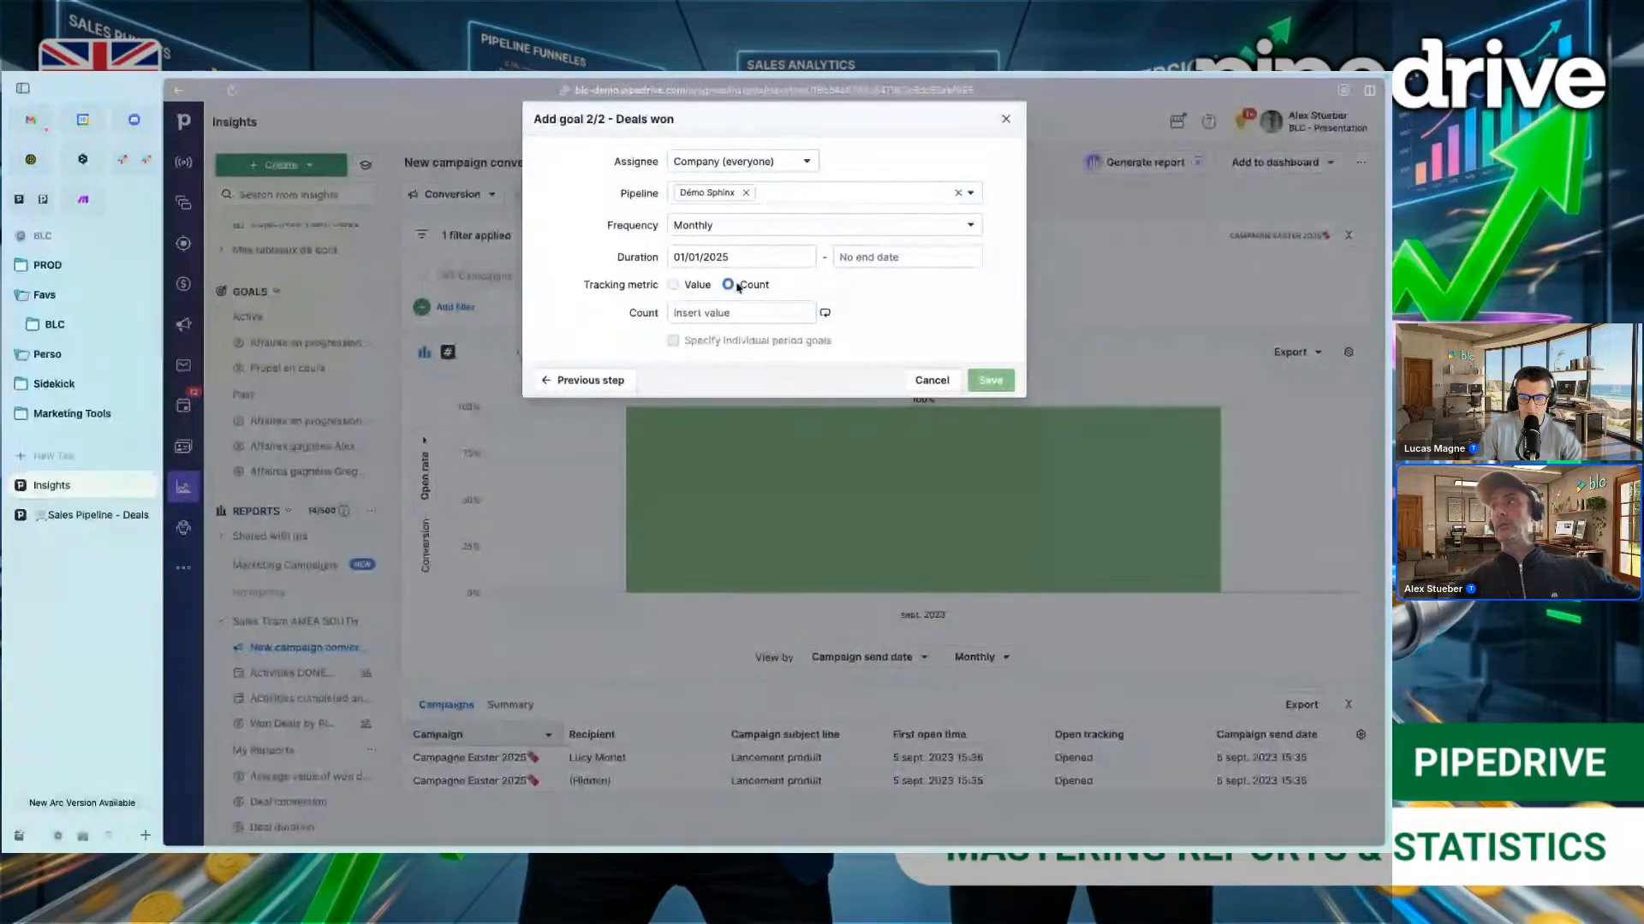
{"action": "left_click", "coordinate": [674, 284]}
{"action": "left_click", "coordinate": [689, 312]}
{"action": "type", "text": "1000"}
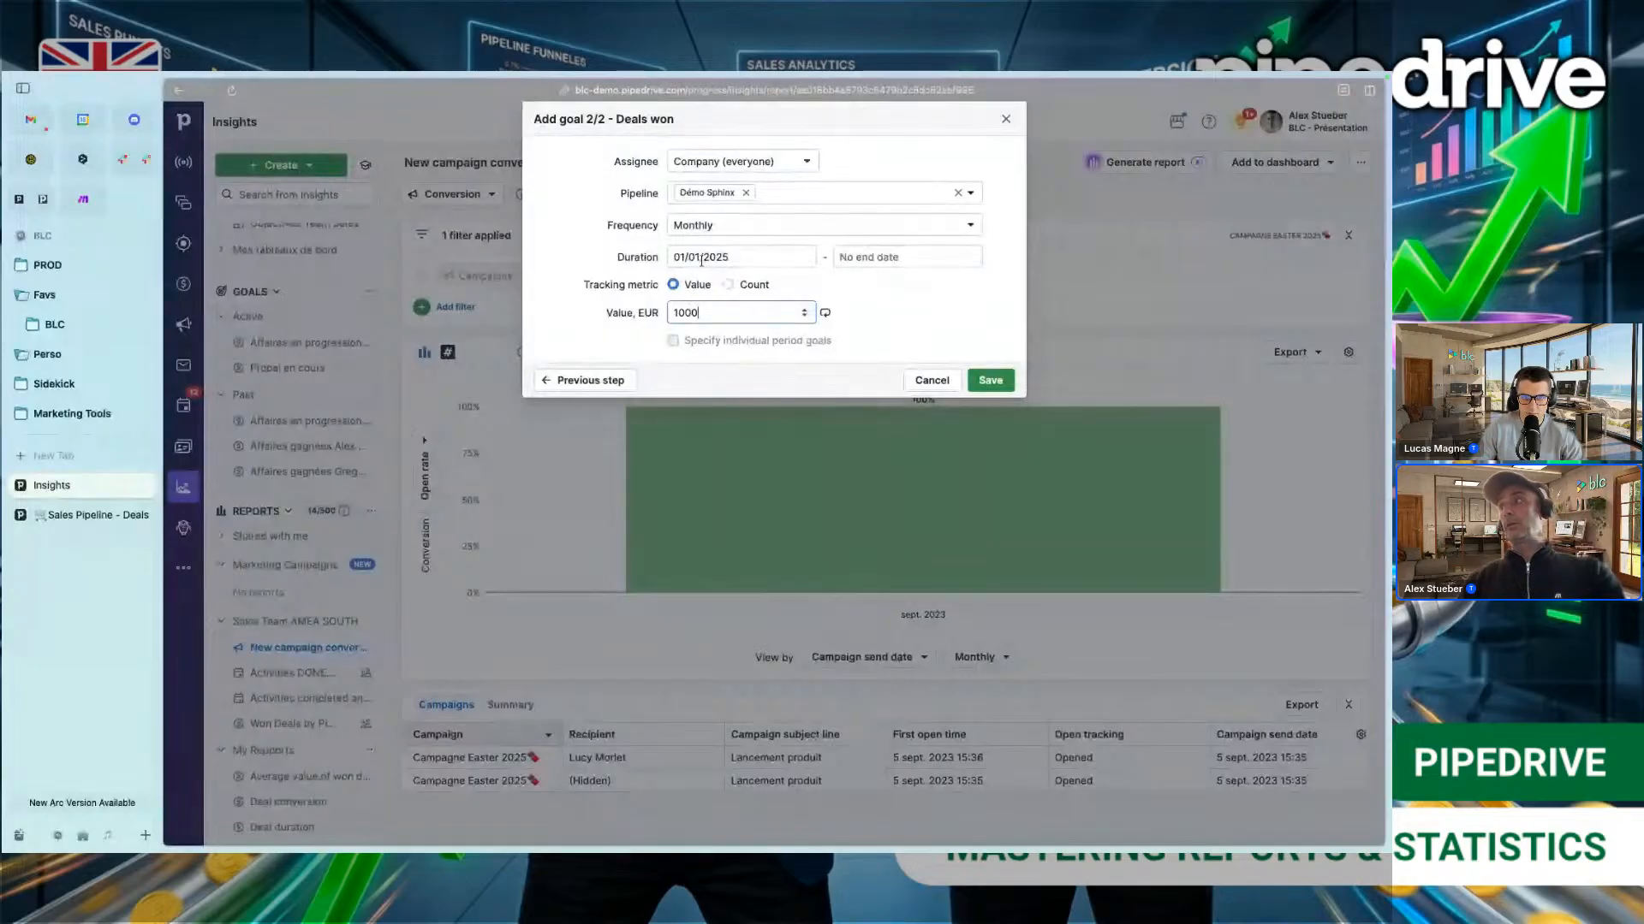
{"action": "left_click", "coordinate": [986, 382]}
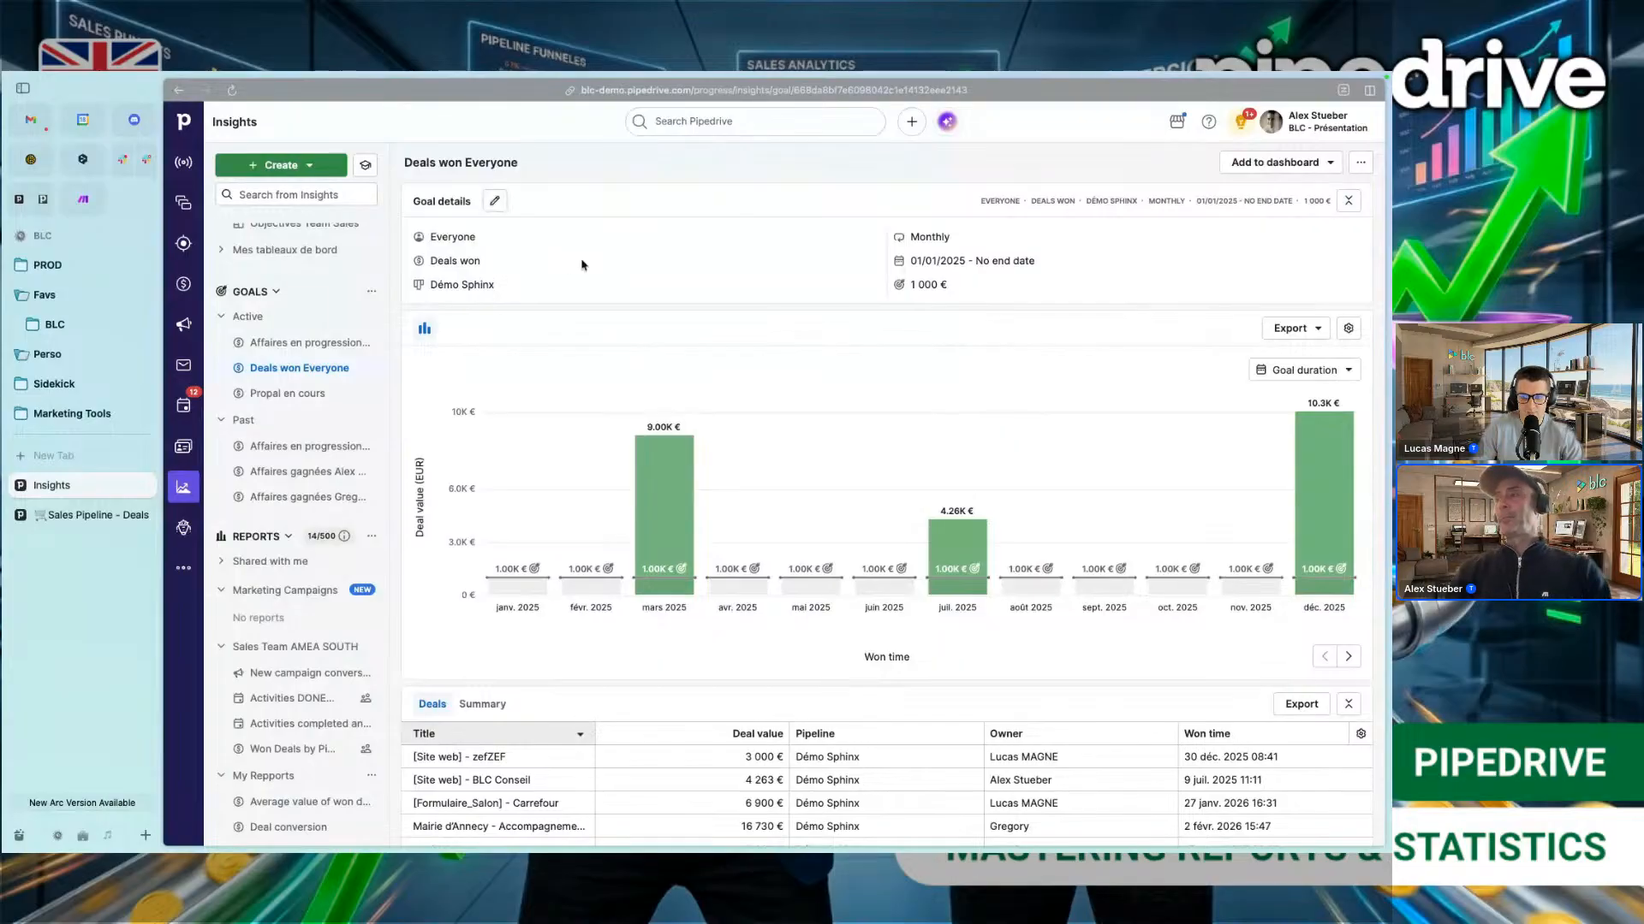
Step: Inspect the monthly goal, deals-won and difference figures in the 2025 goal chart
{"action": "mouse_move", "coordinate": [538, 511]}
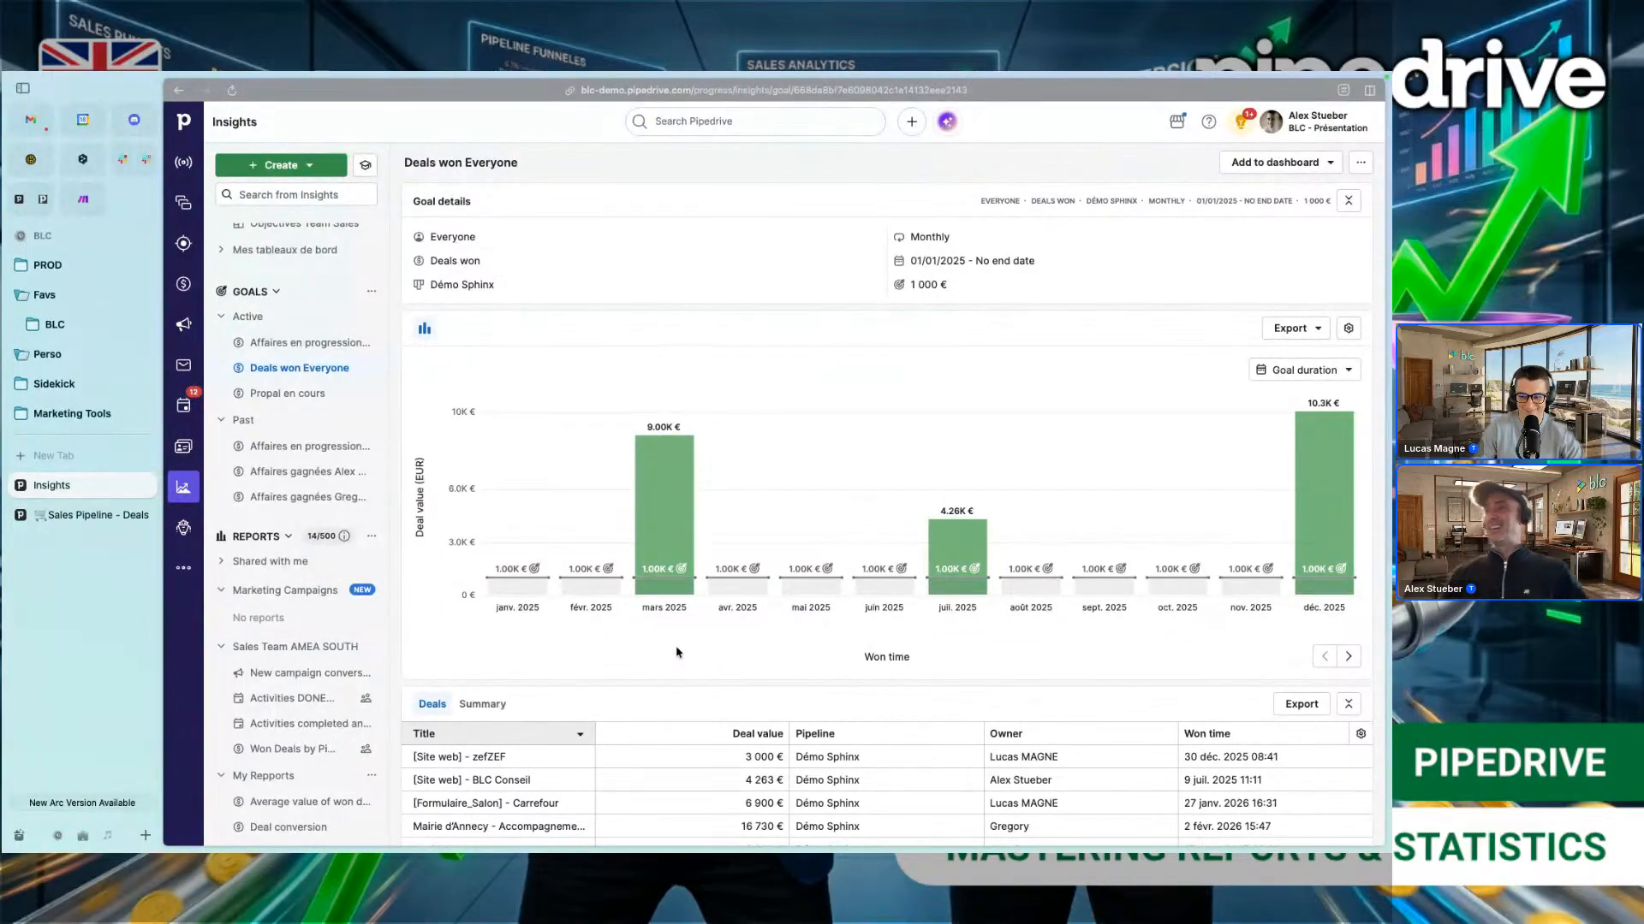
{"action": "mouse_move", "coordinate": [589, 592]}
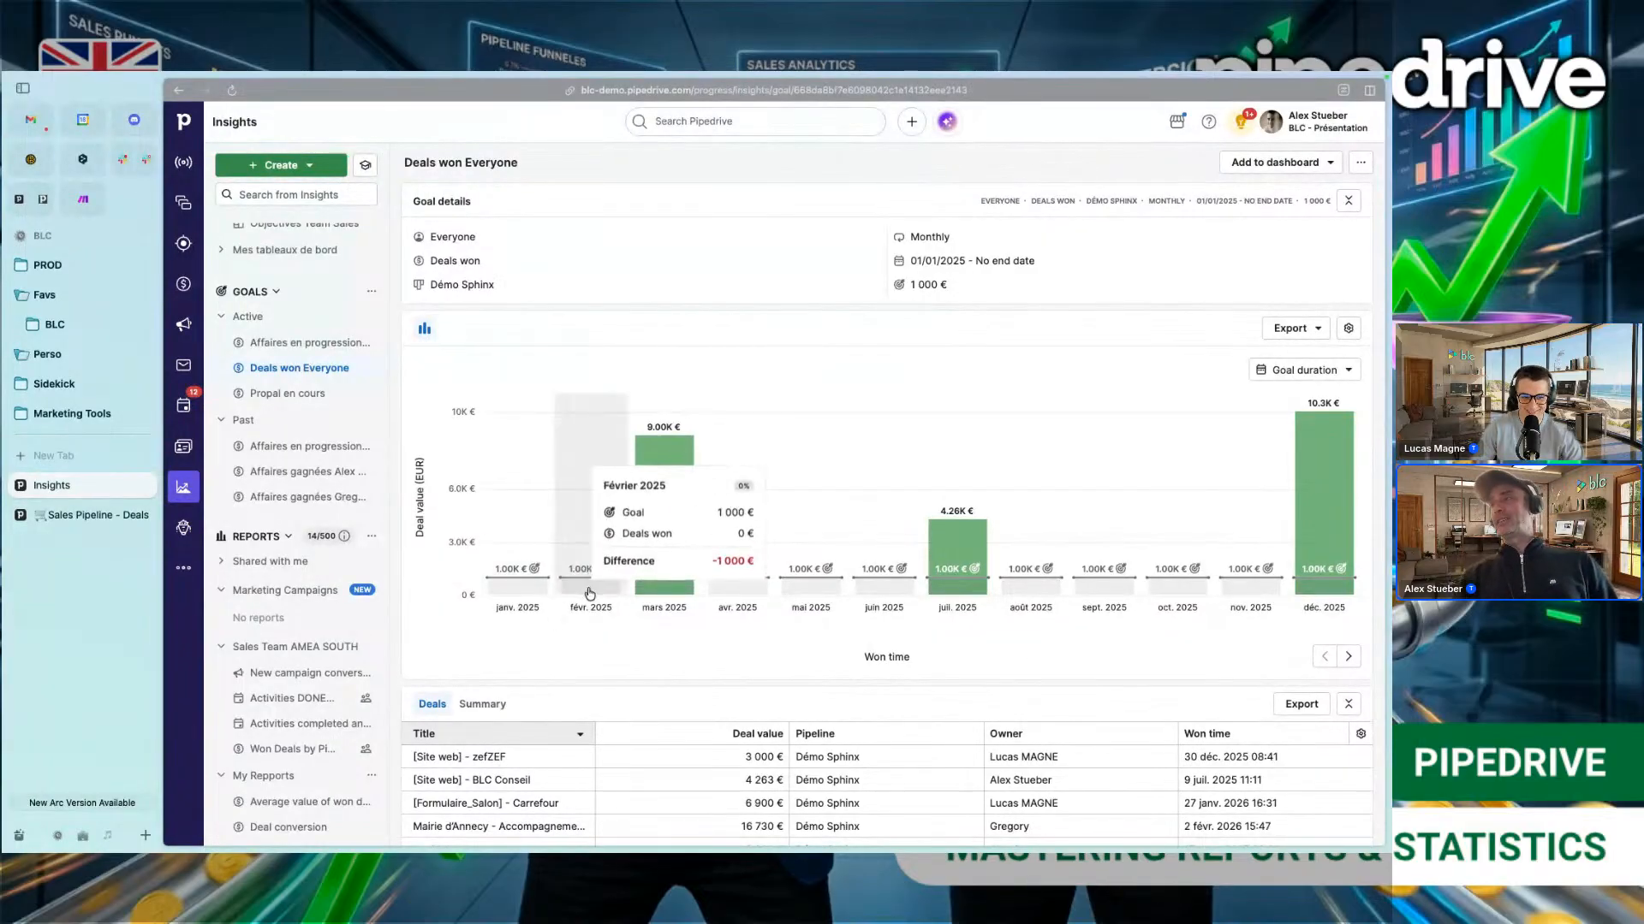
{"action": "mouse_move", "coordinate": [756, 588]}
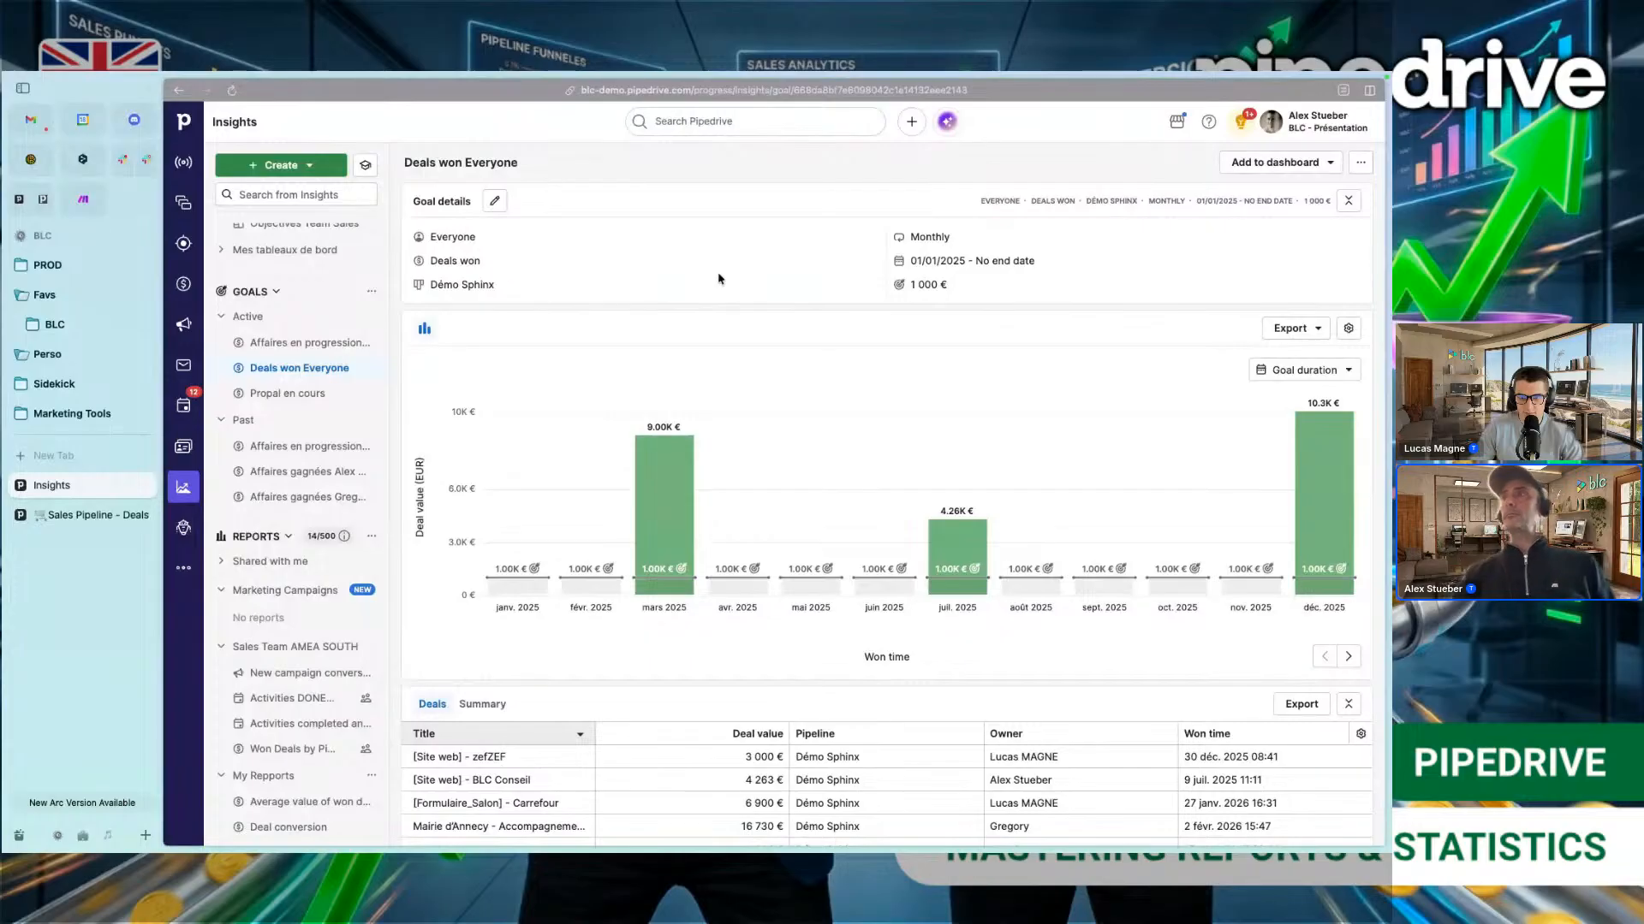
Step: Review the deal columns available for the goal's deals table, then cancel the column customisation
{"action": "scroll", "coordinate": [620, 631], "scroll_direction": "down", "scroll_amount": 1}
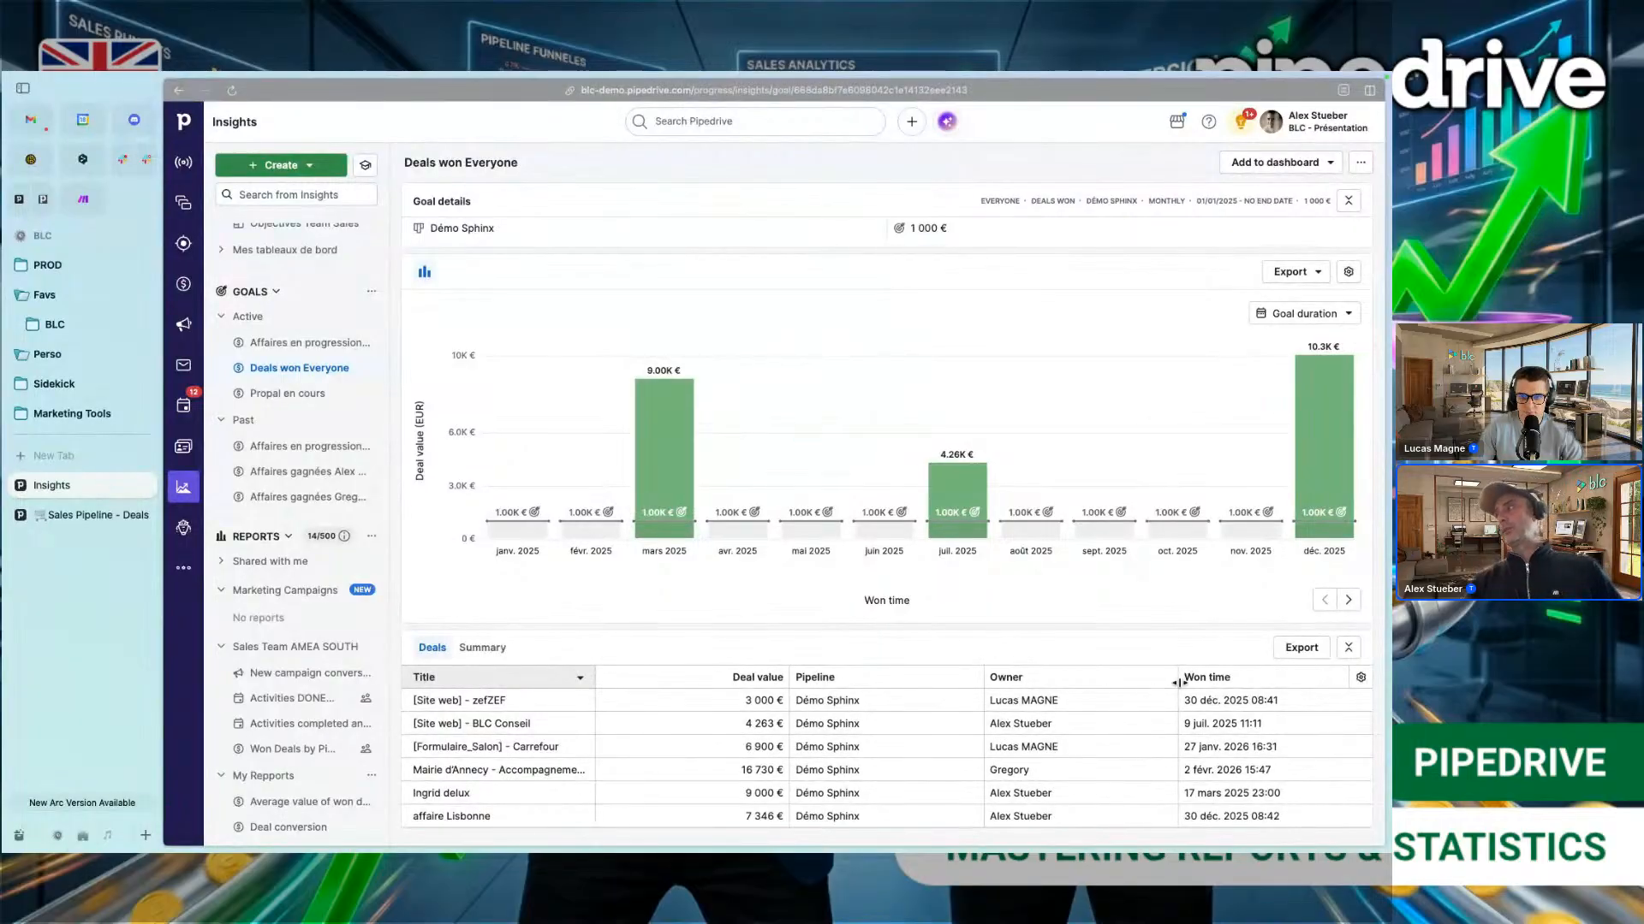
{"action": "left_click", "coordinate": [1361, 678]}
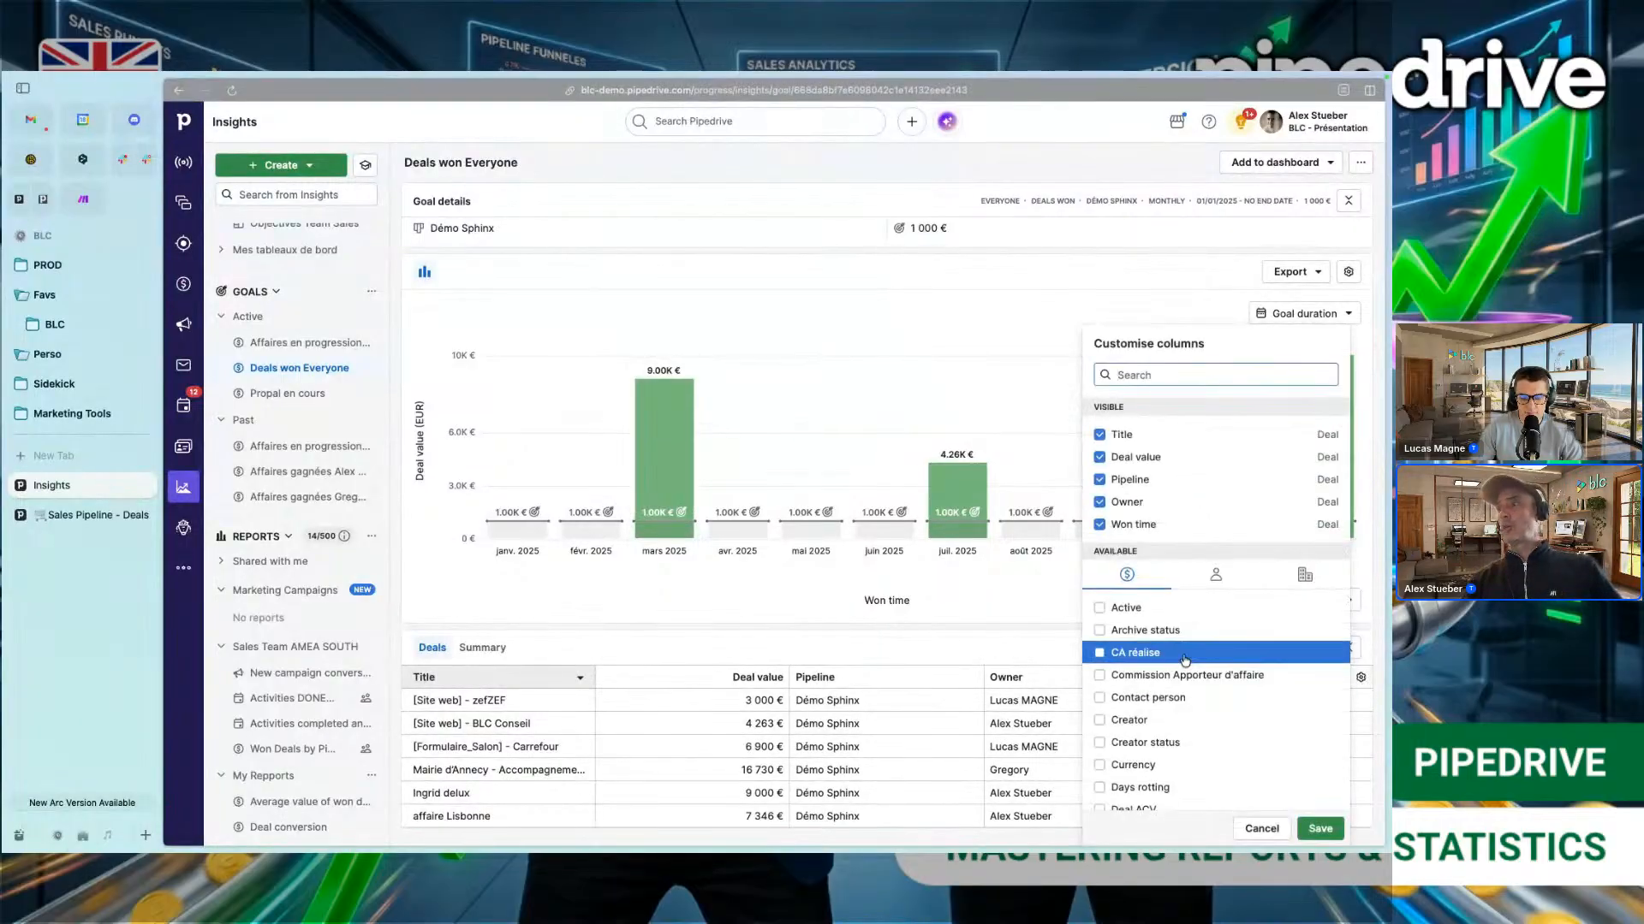
{"action": "scroll", "coordinate": [1155, 717], "scroll_direction": "down", "scroll_amount": 1}
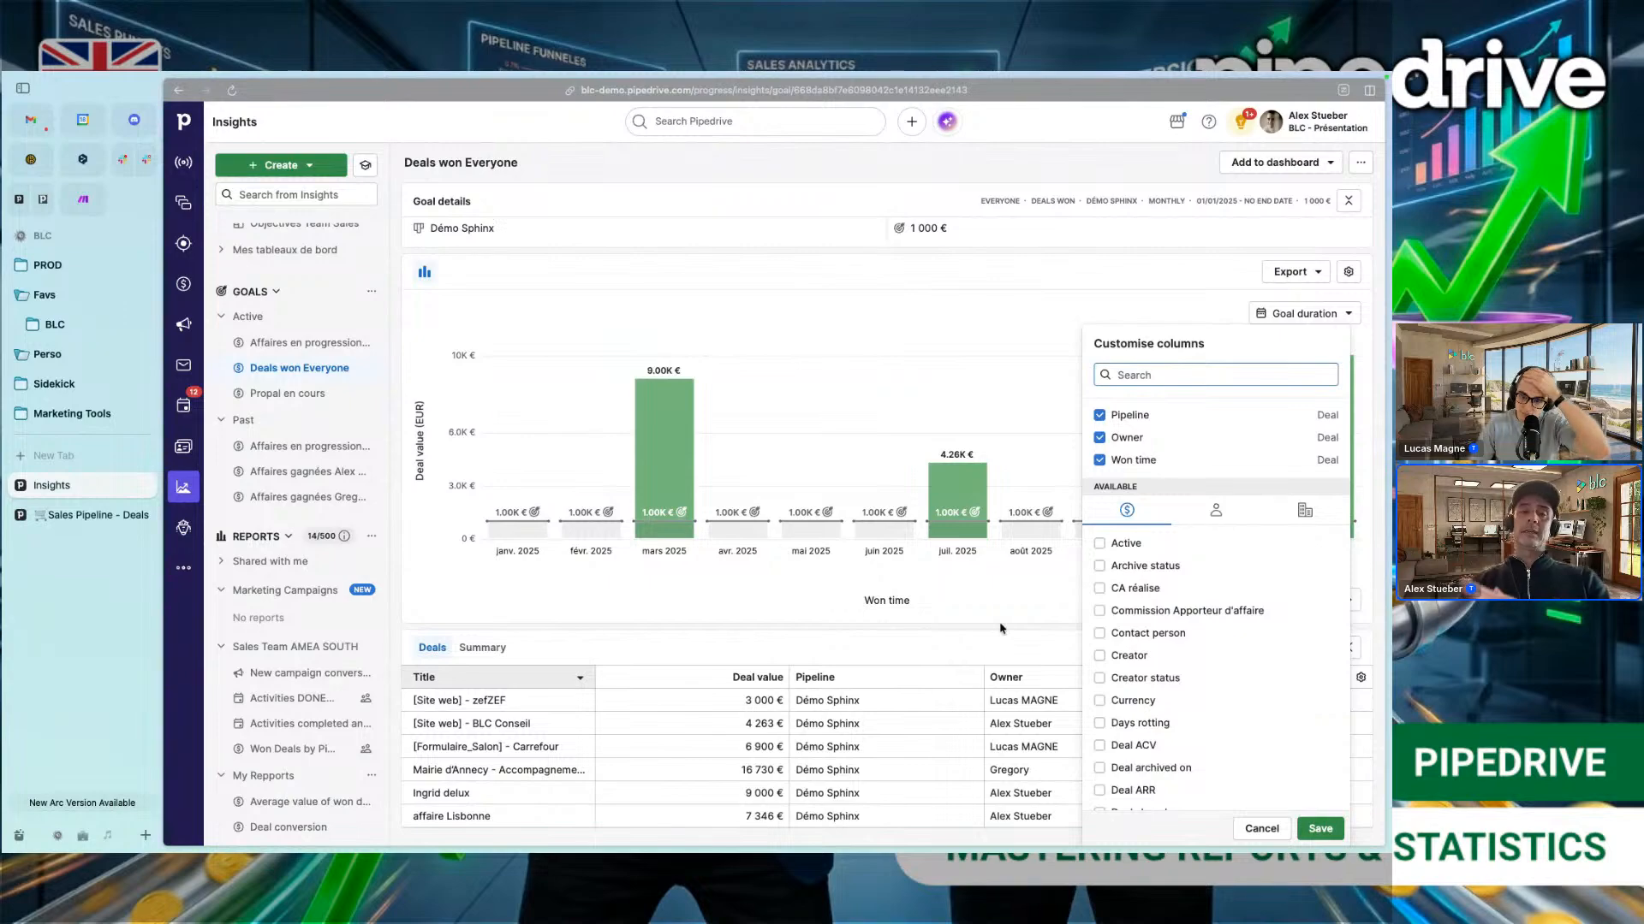
{"action": "scroll", "coordinate": [1189, 715], "scroll_direction": "down", "scroll_amount": 4}
{"action": "scroll", "coordinate": [1192, 708], "scroll_direction": "down", "scroll_amount": 4}
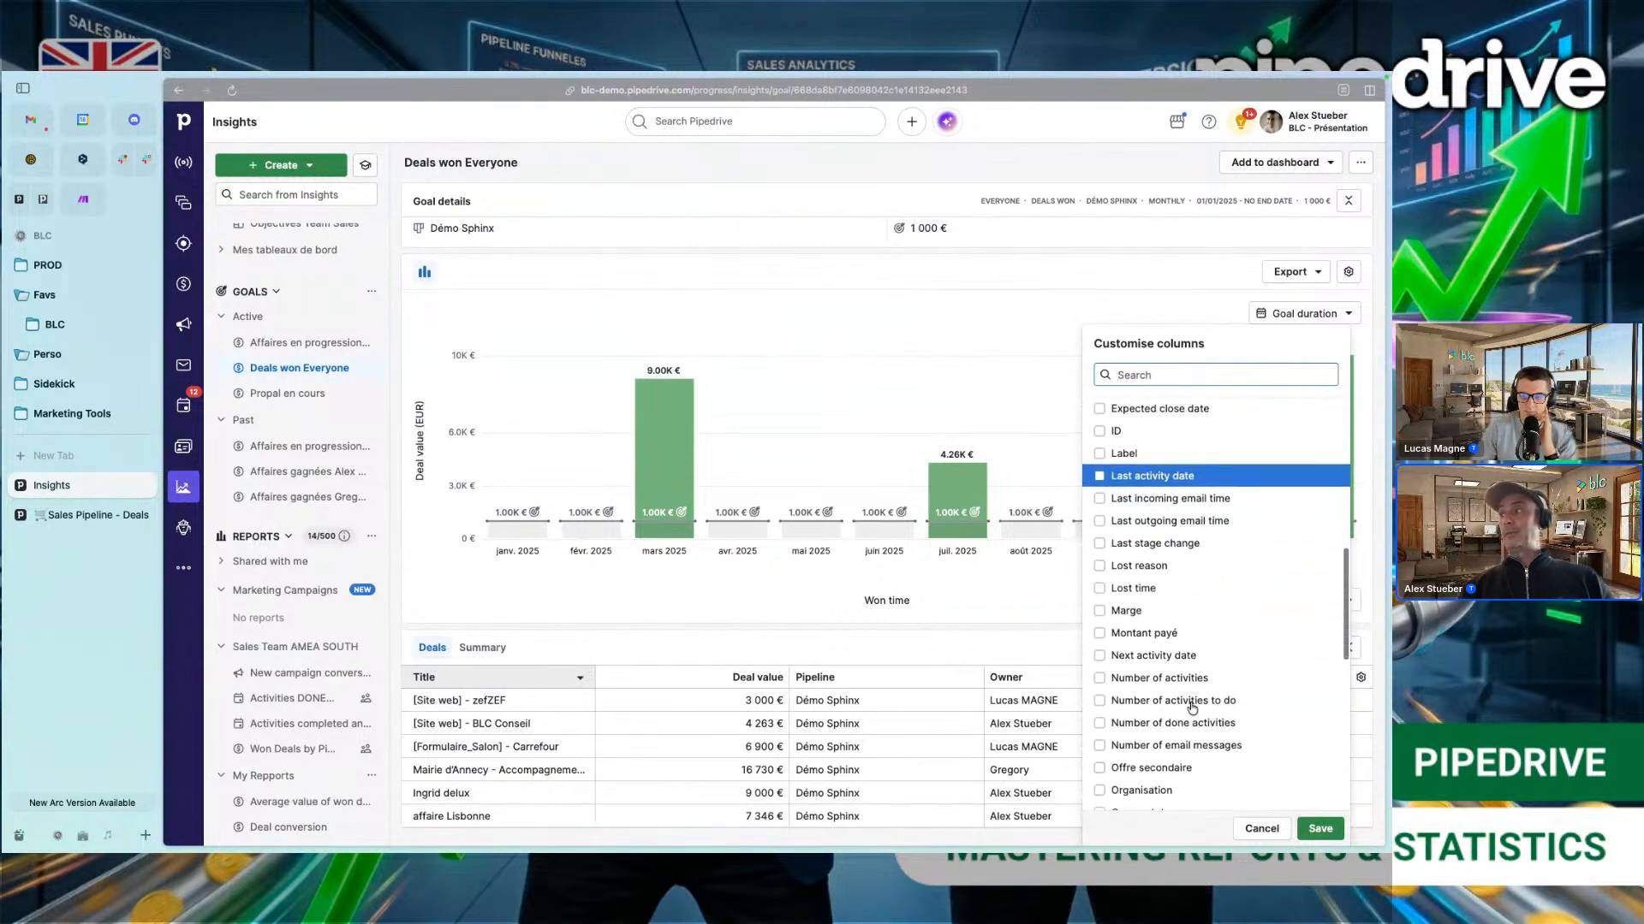
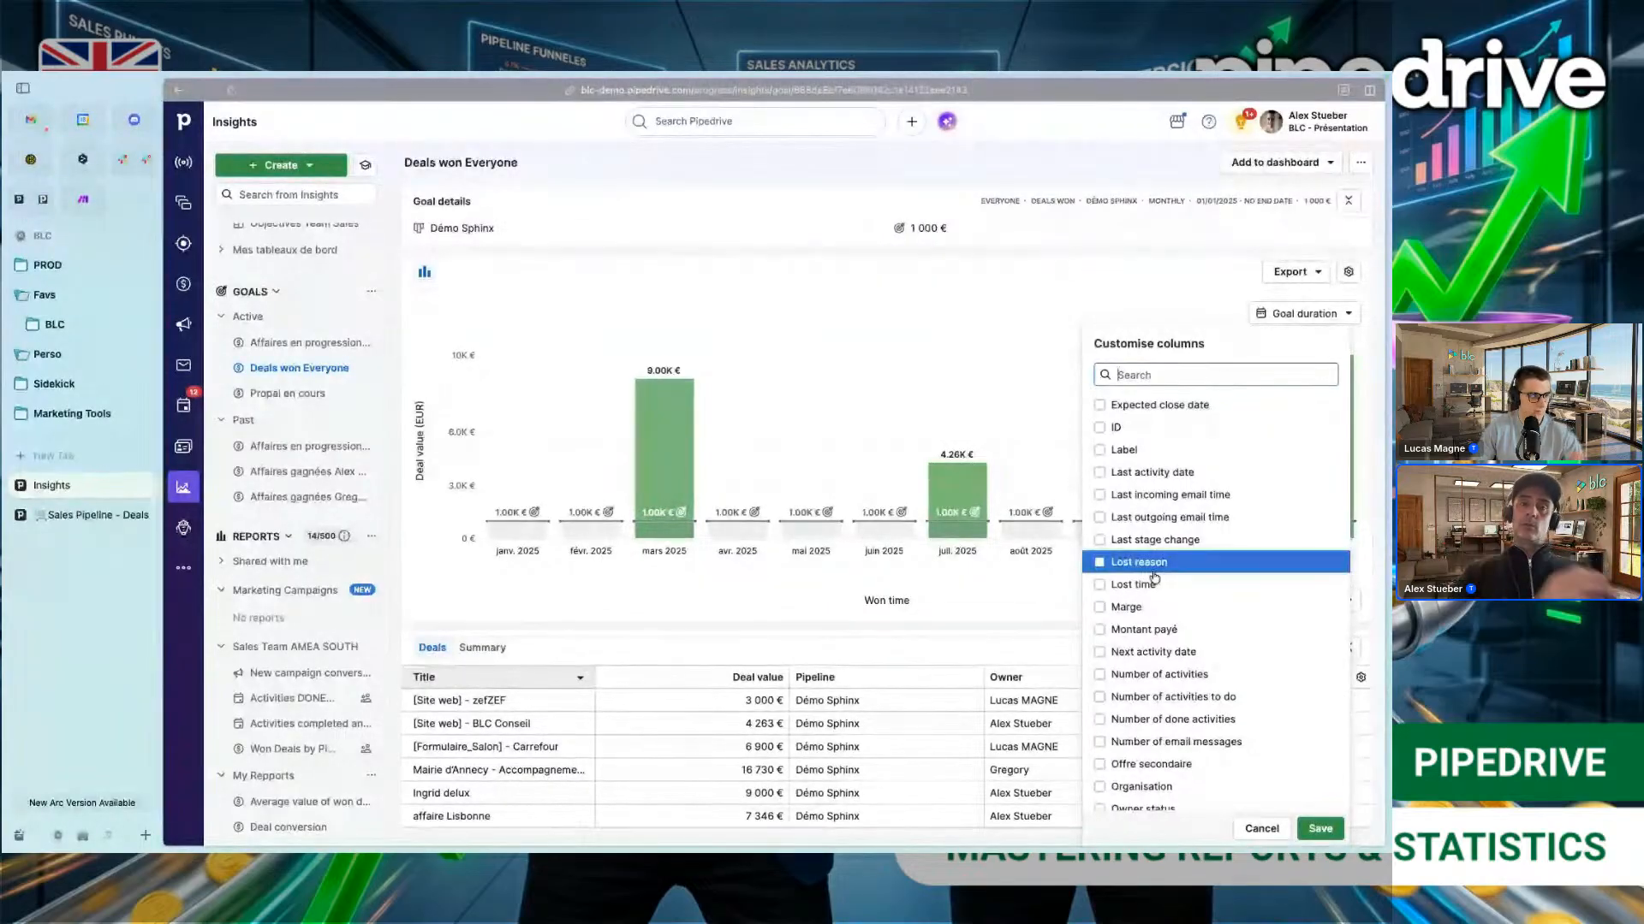
{"action": "left_click", "coordinate": [742, 620]}
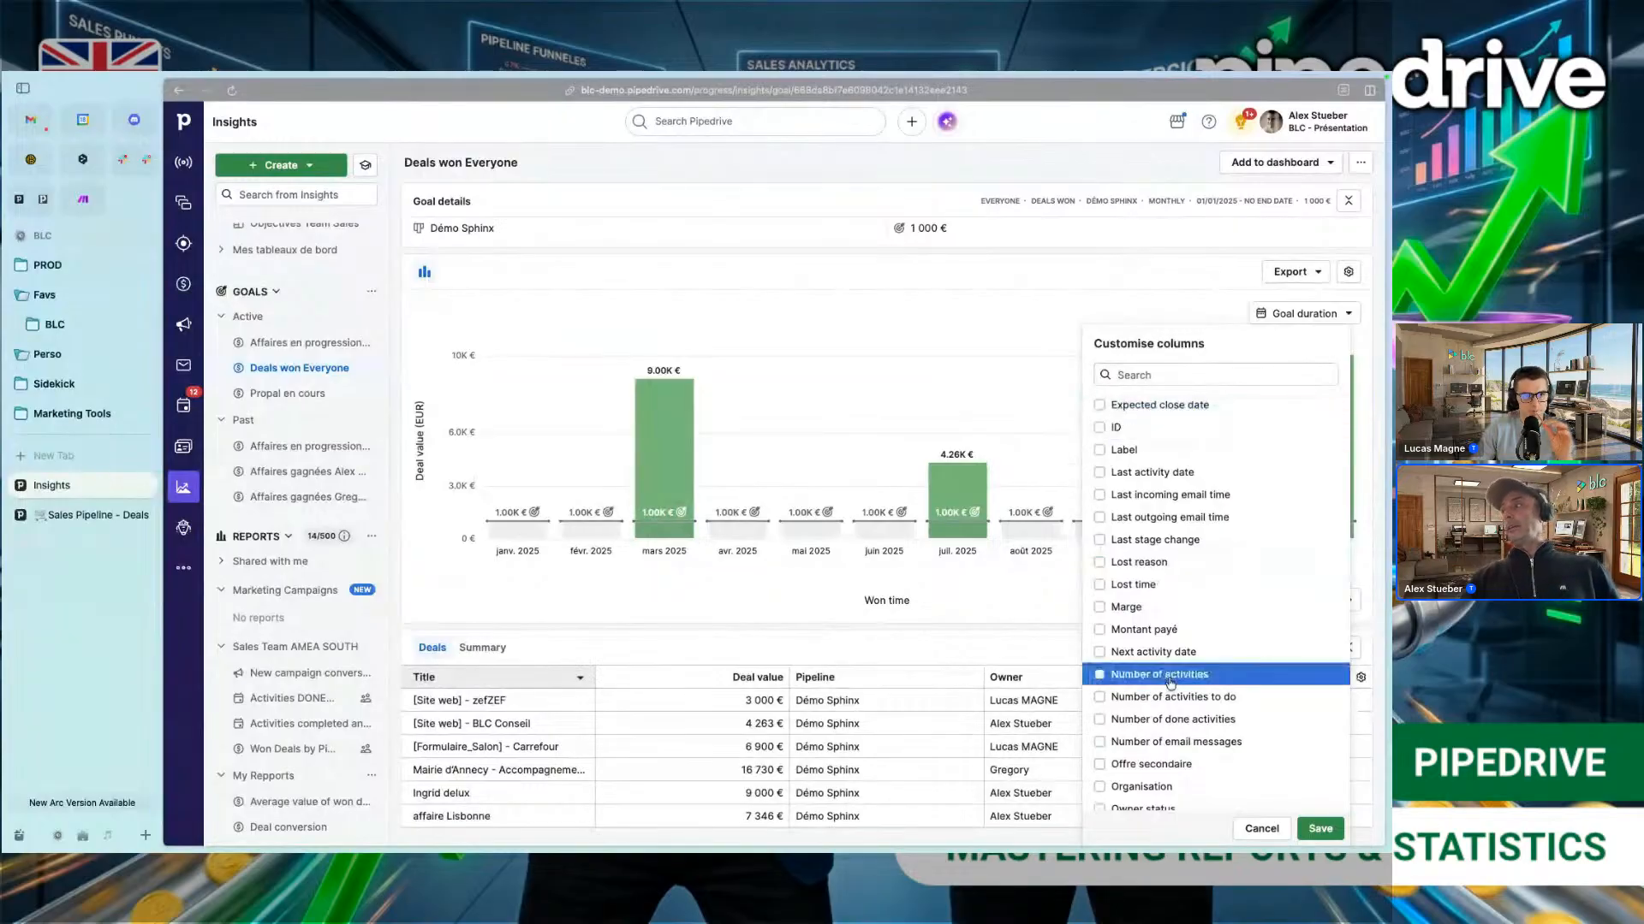
{"action": "left_click", "coordinate": [1259, 827]}
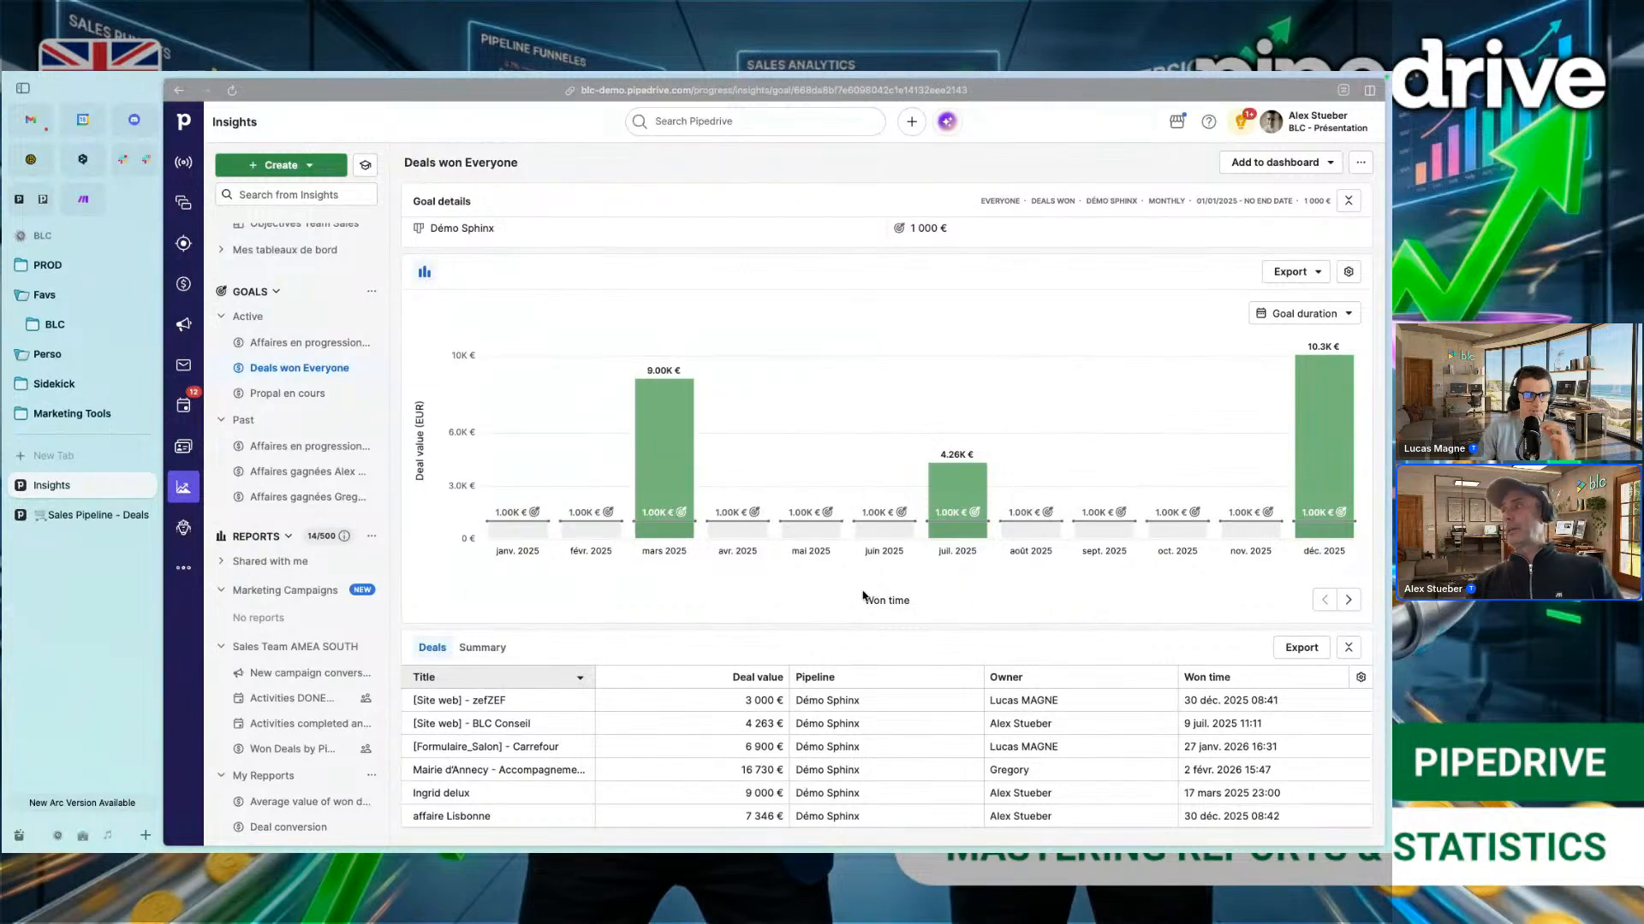
Step: Show the goal chart's 2026 months, inspect March 2026, and check the options for adding the goal to a dashboard
{"action": "left_click", "coordinate": [1350, 610]}
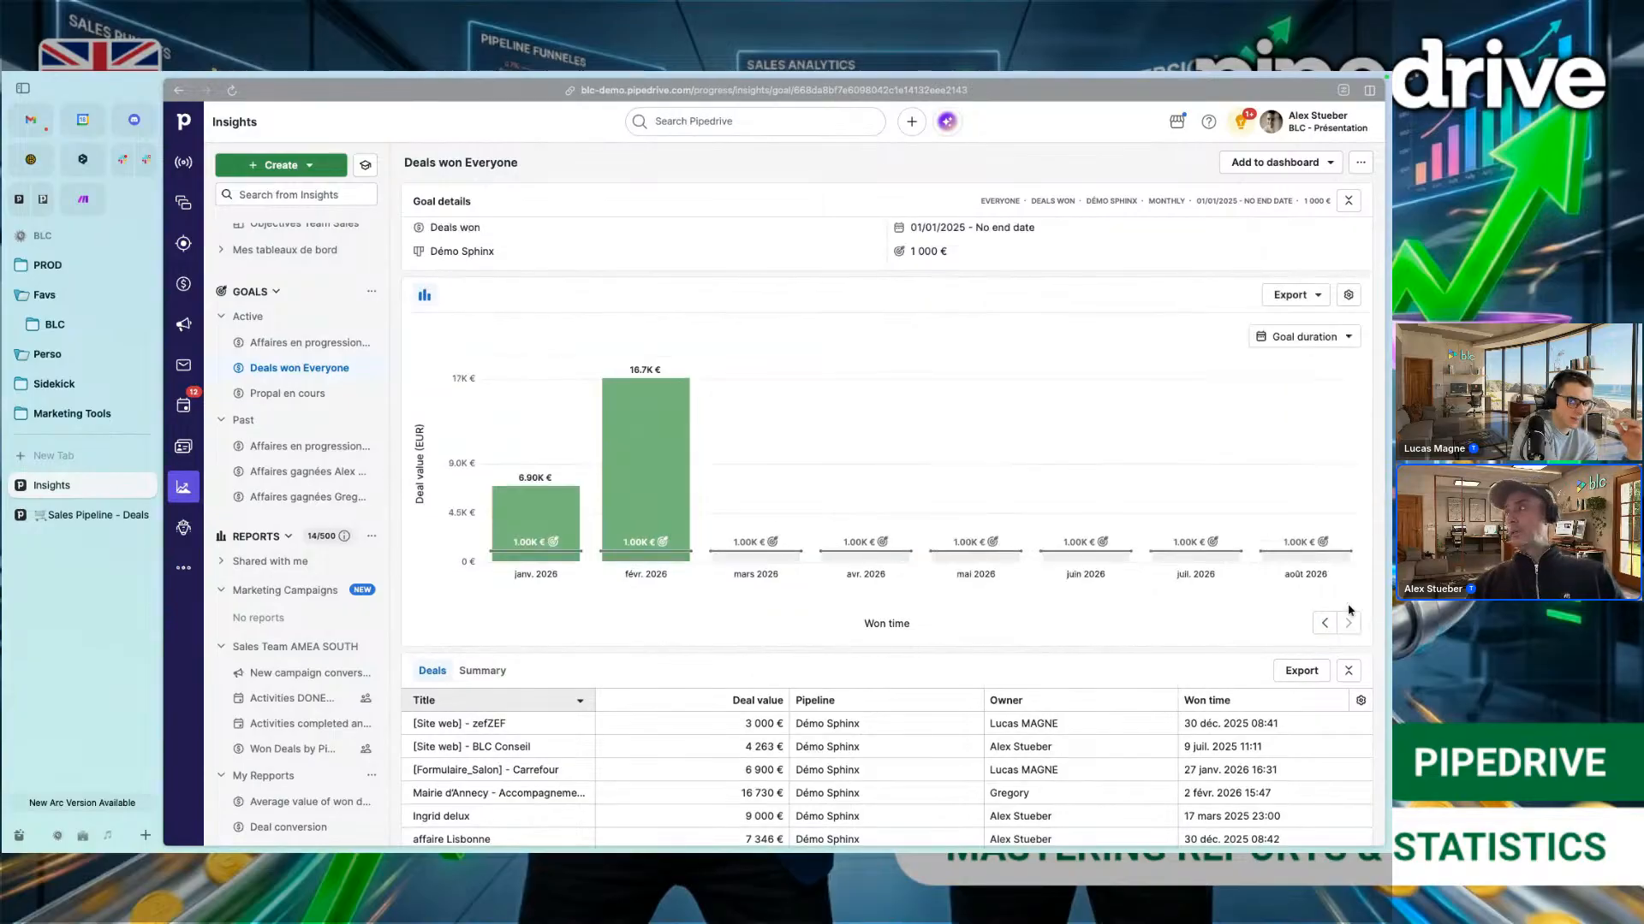
{"action": "mouse_move", "coordinate": [1291, 565]}
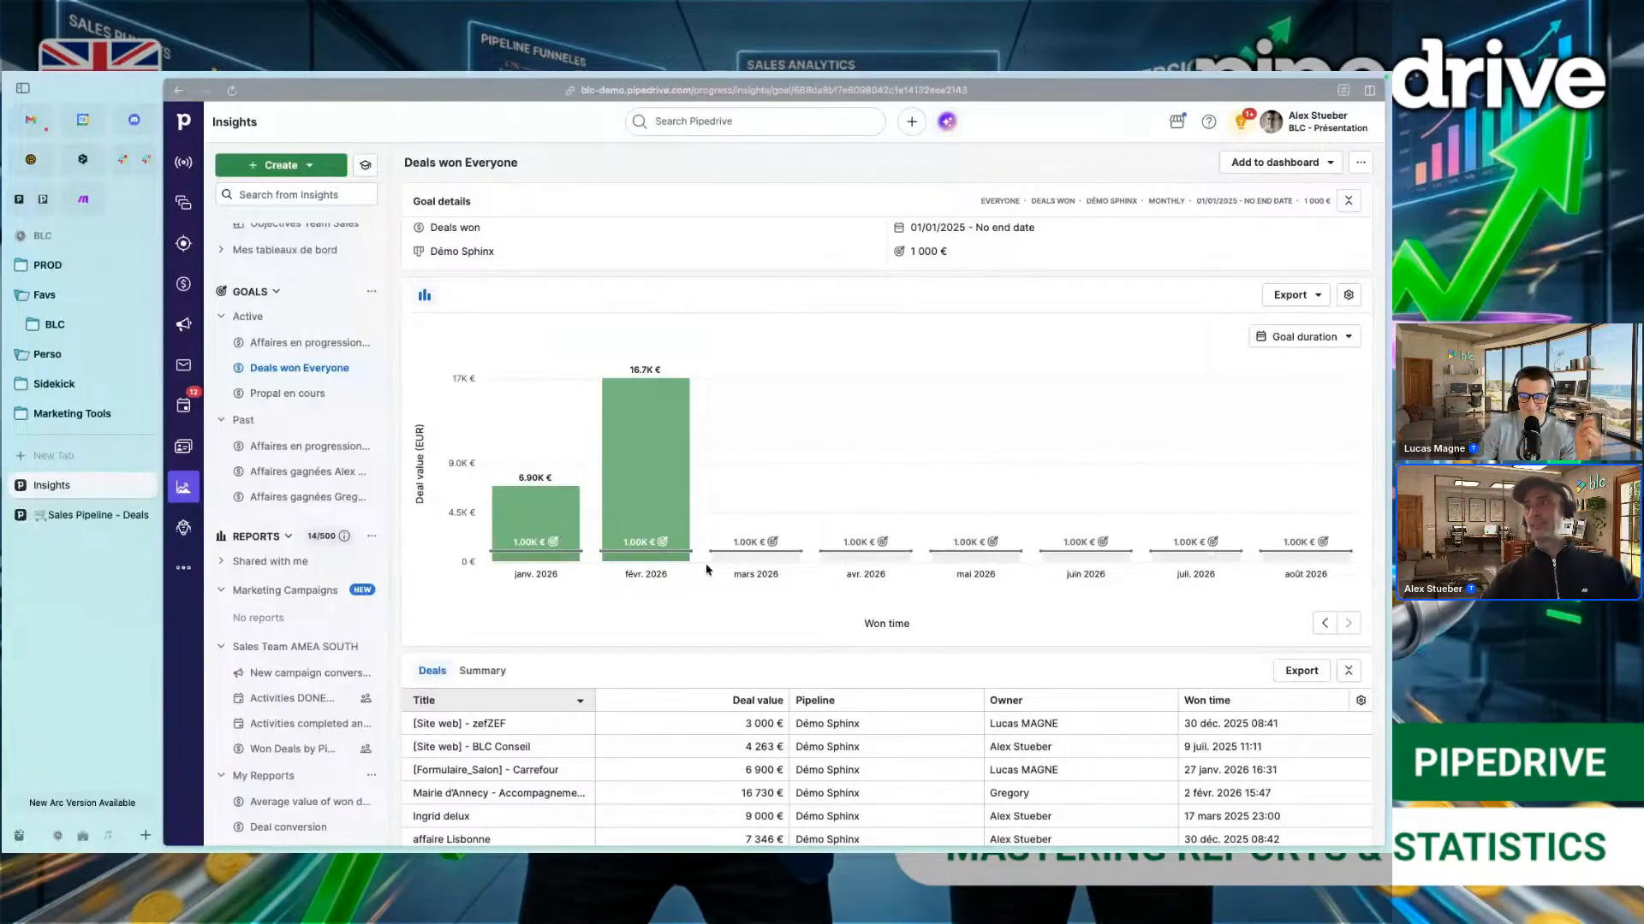
{"action": "mouse_move", "coordinate": [750, 562]}
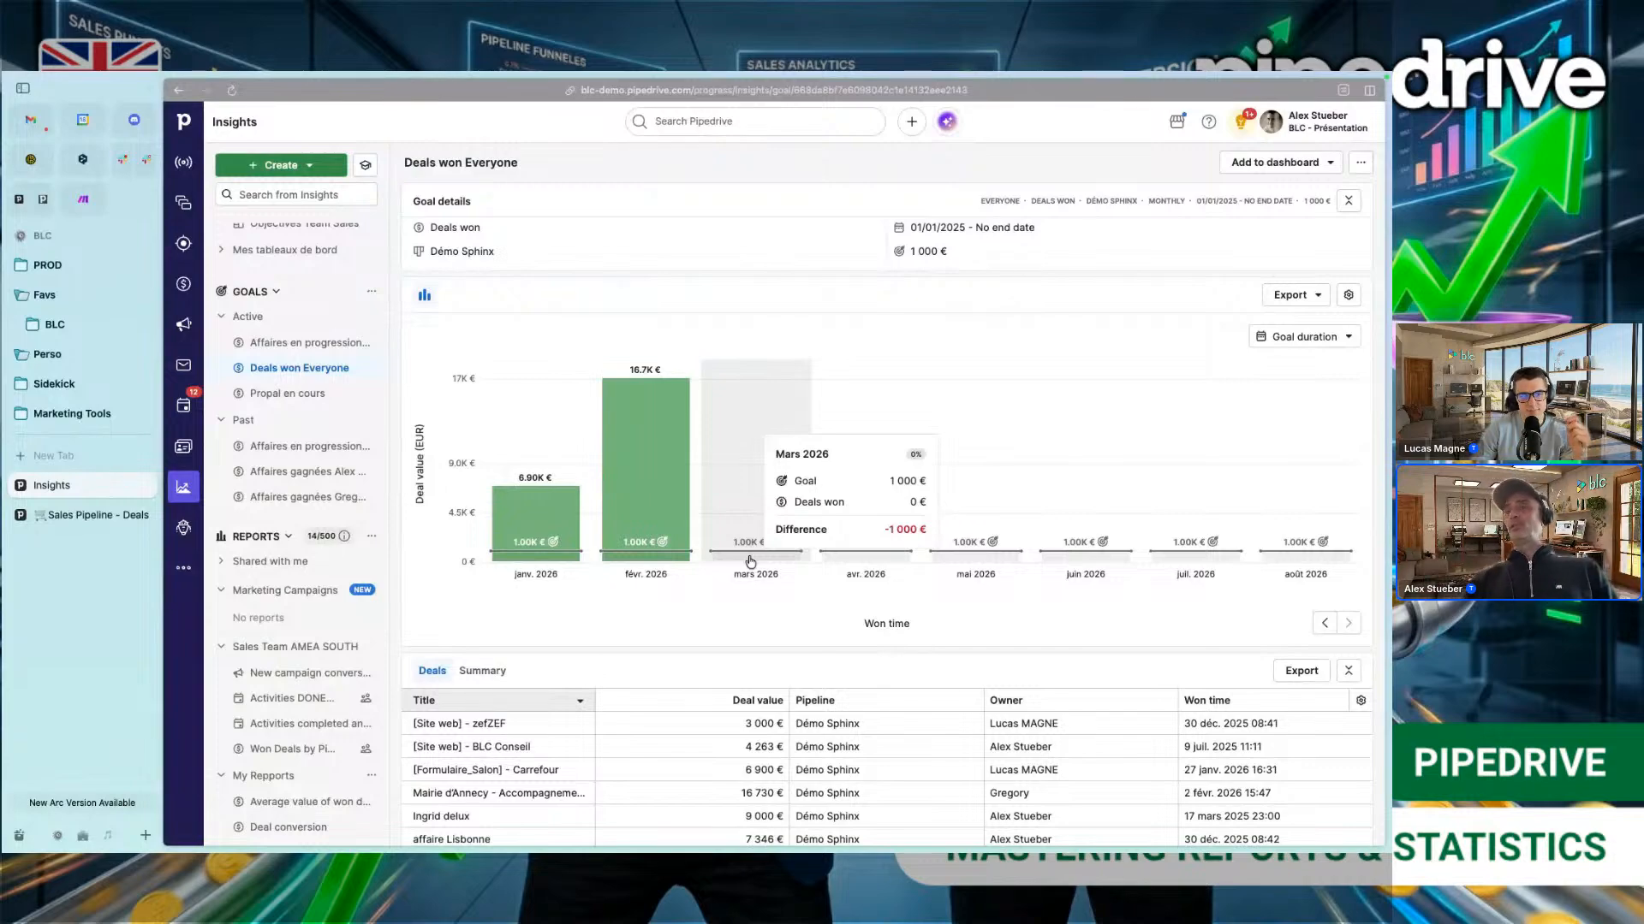
{"action": "left_click", "coordinate": [1281, 163]}
{"action": "left_click", "coordinate": [1050, 182]}
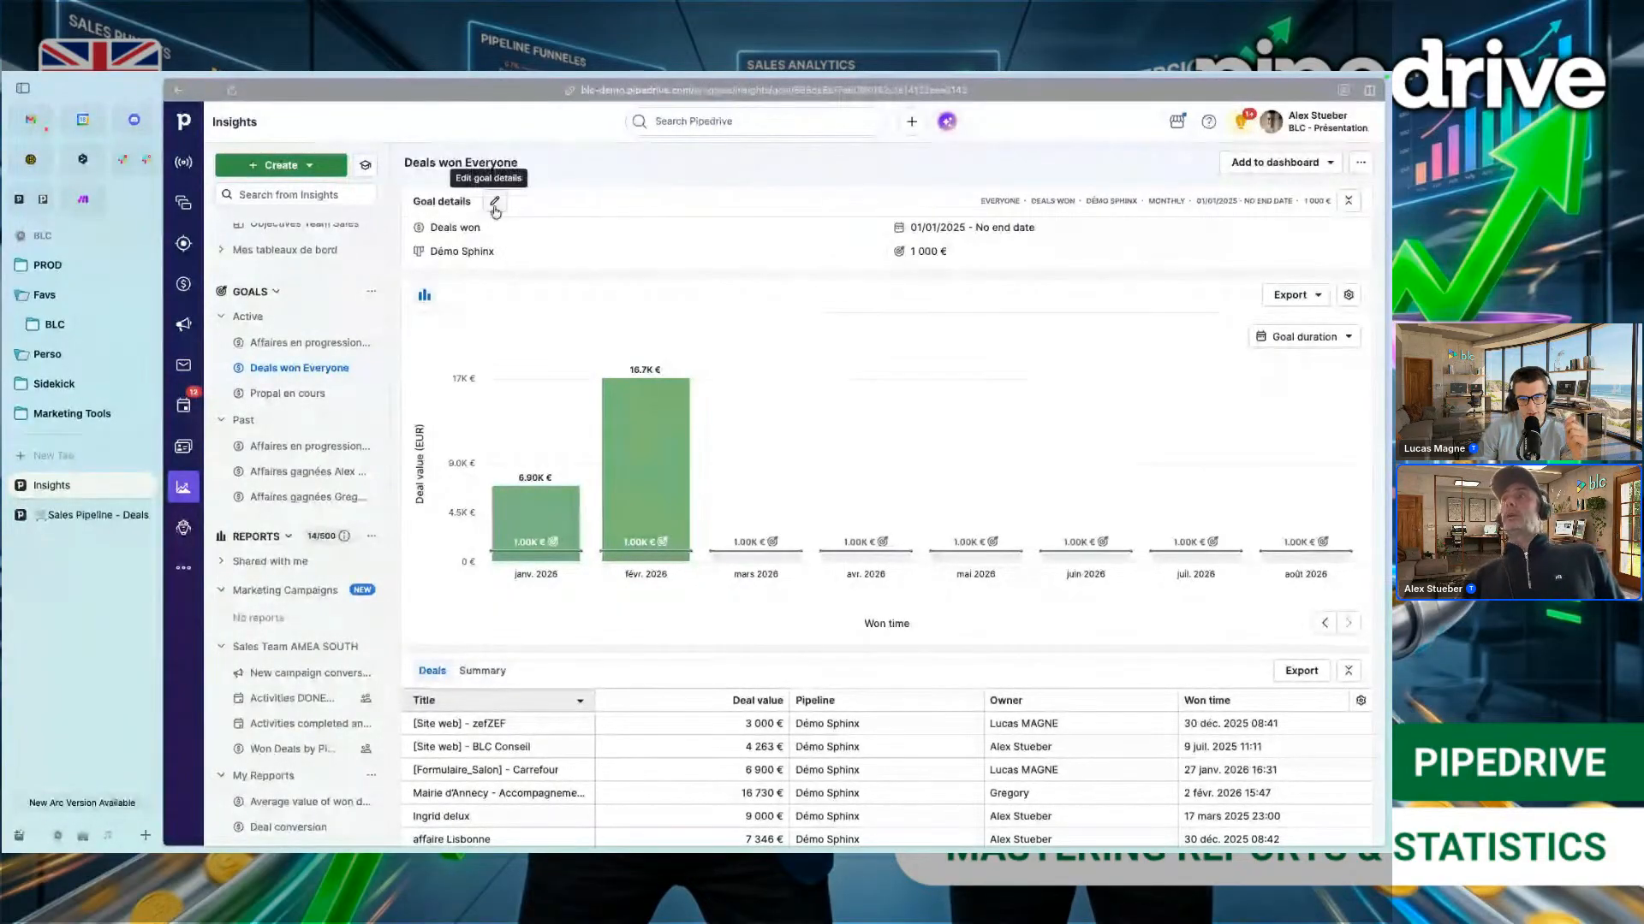
Step: Edit the deals-won goal to add the Cycle long pipeline alongside Démo Sphinx, and save it
{"action": "left_click", "coordinate": [494, 206]}
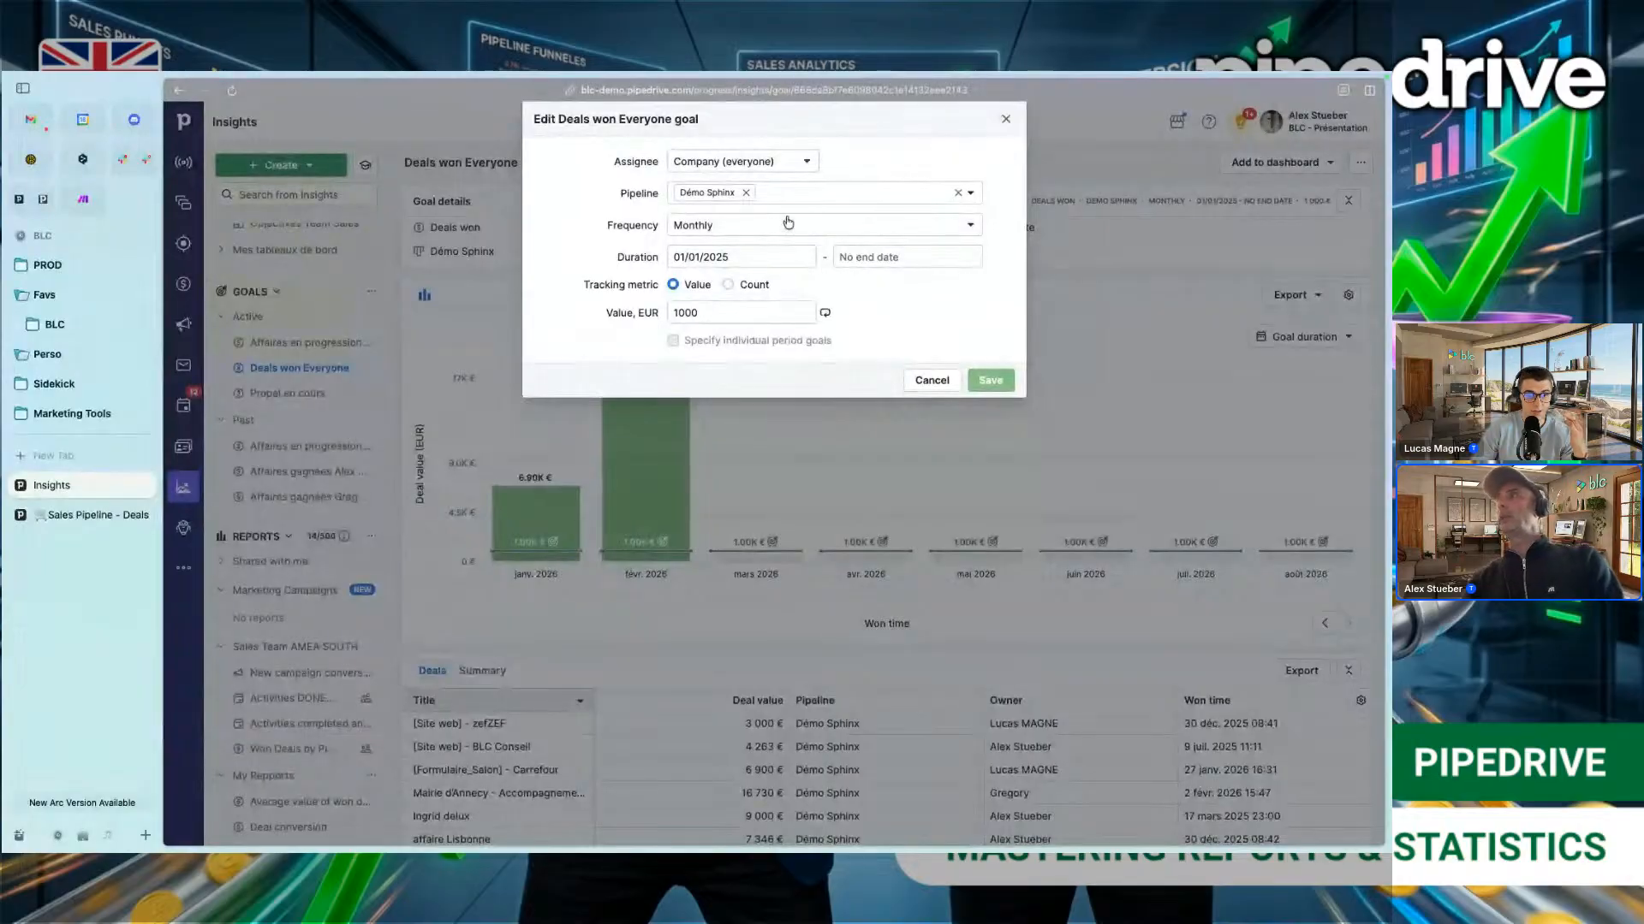
{"action": "left_click", "coordinate": [804, 204]}
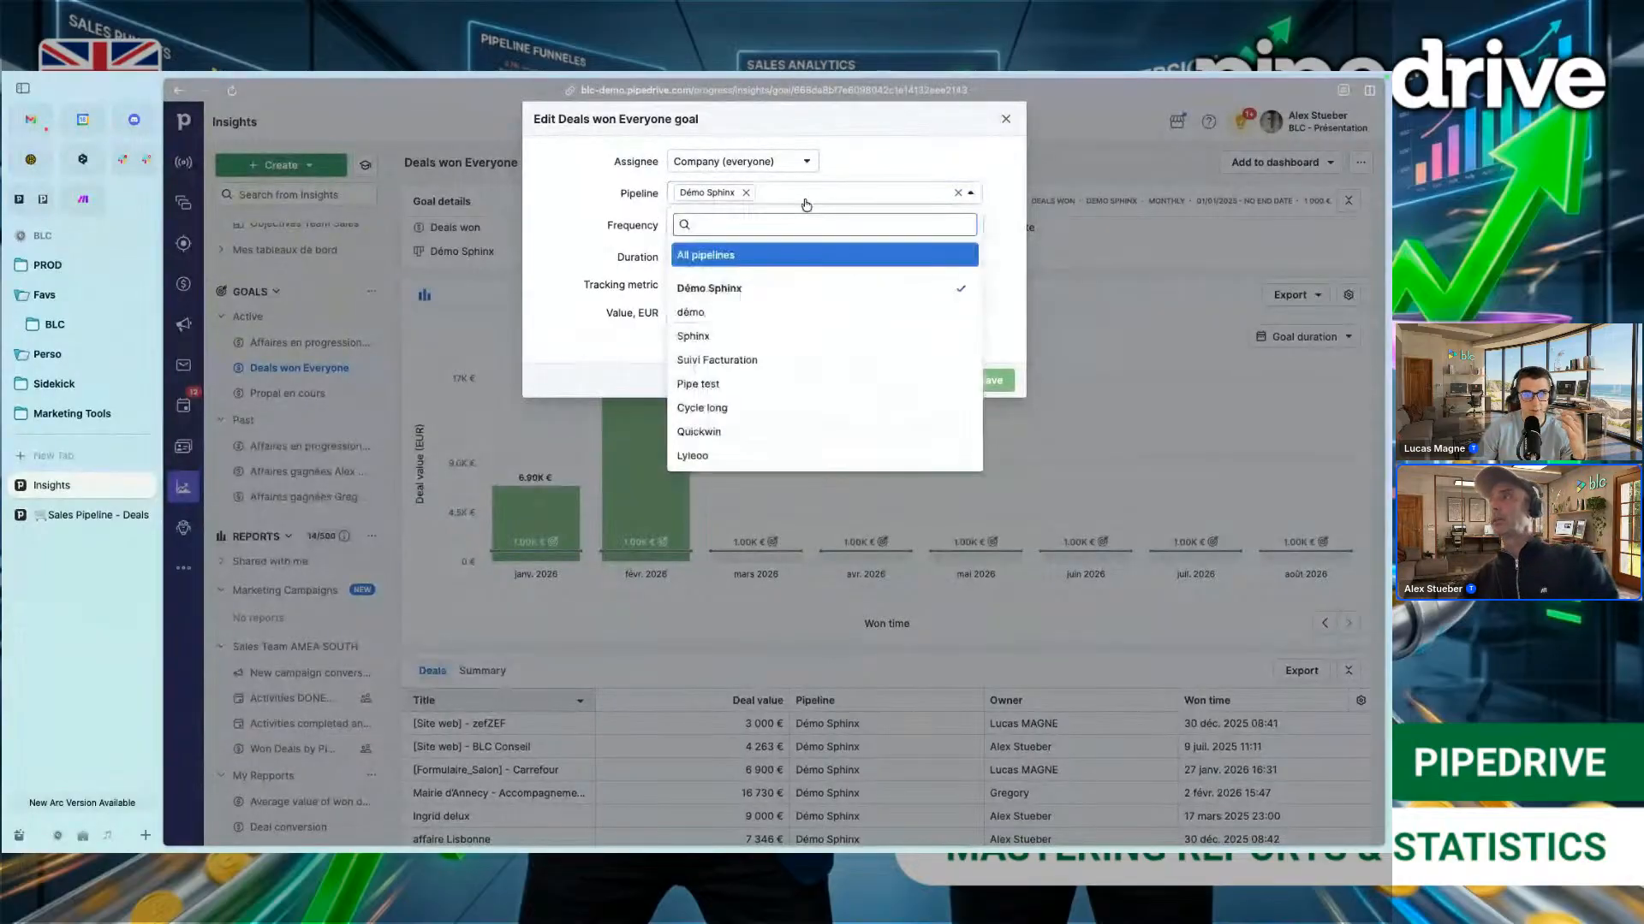
{"action": "left_click", "coordinate": [814, 413]}
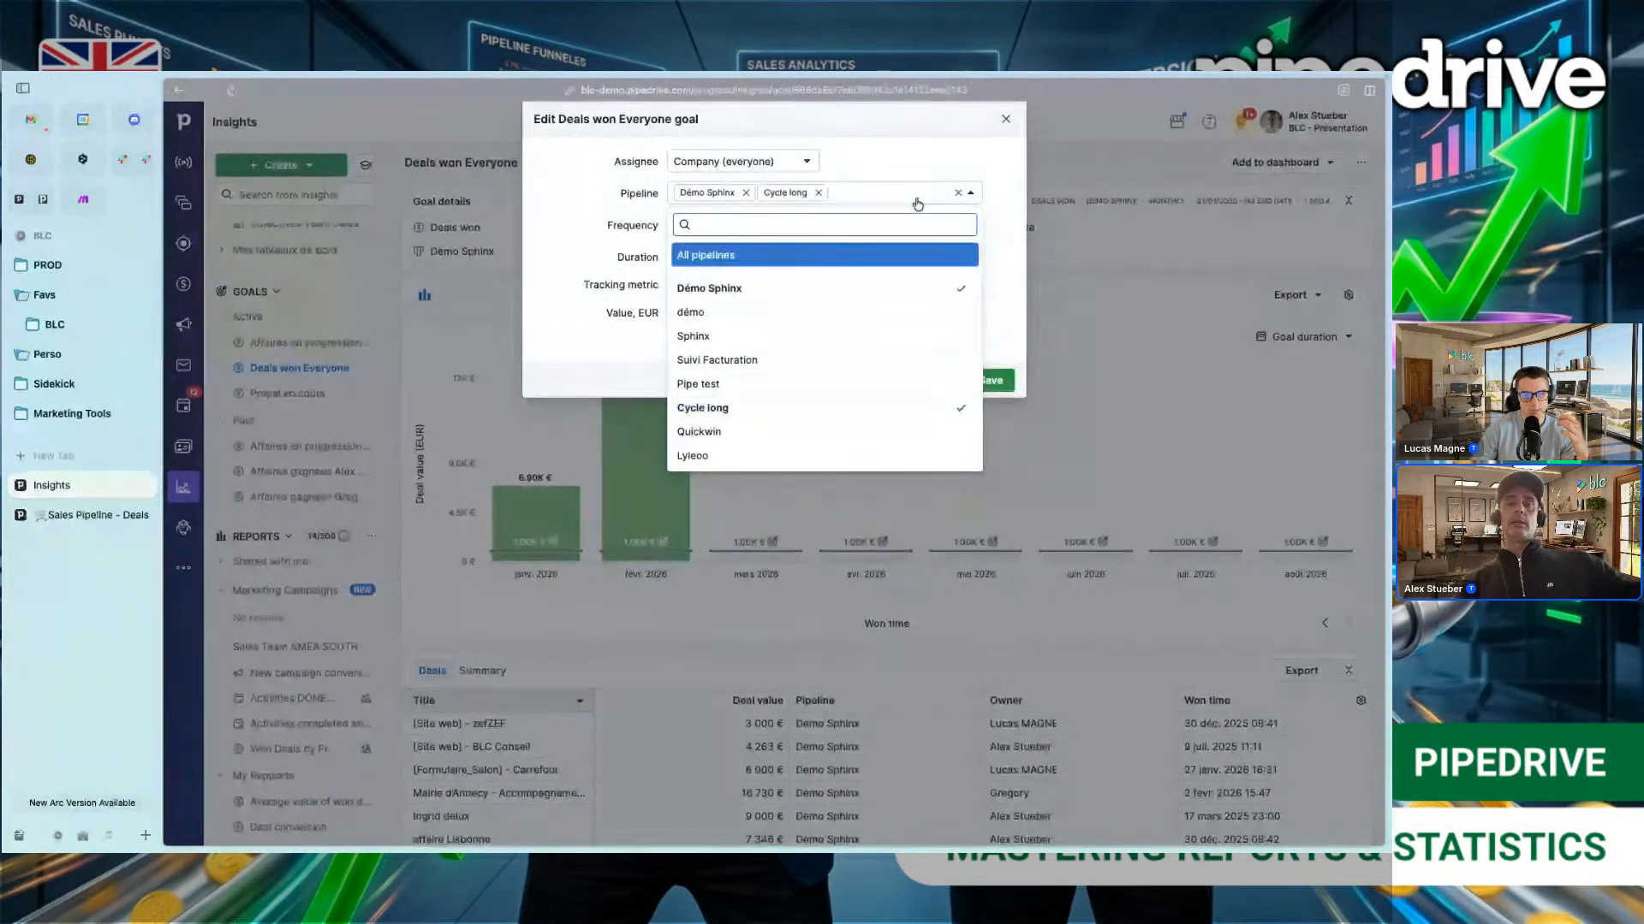
{"action": "left_click", "coordinate": [939, 173]}
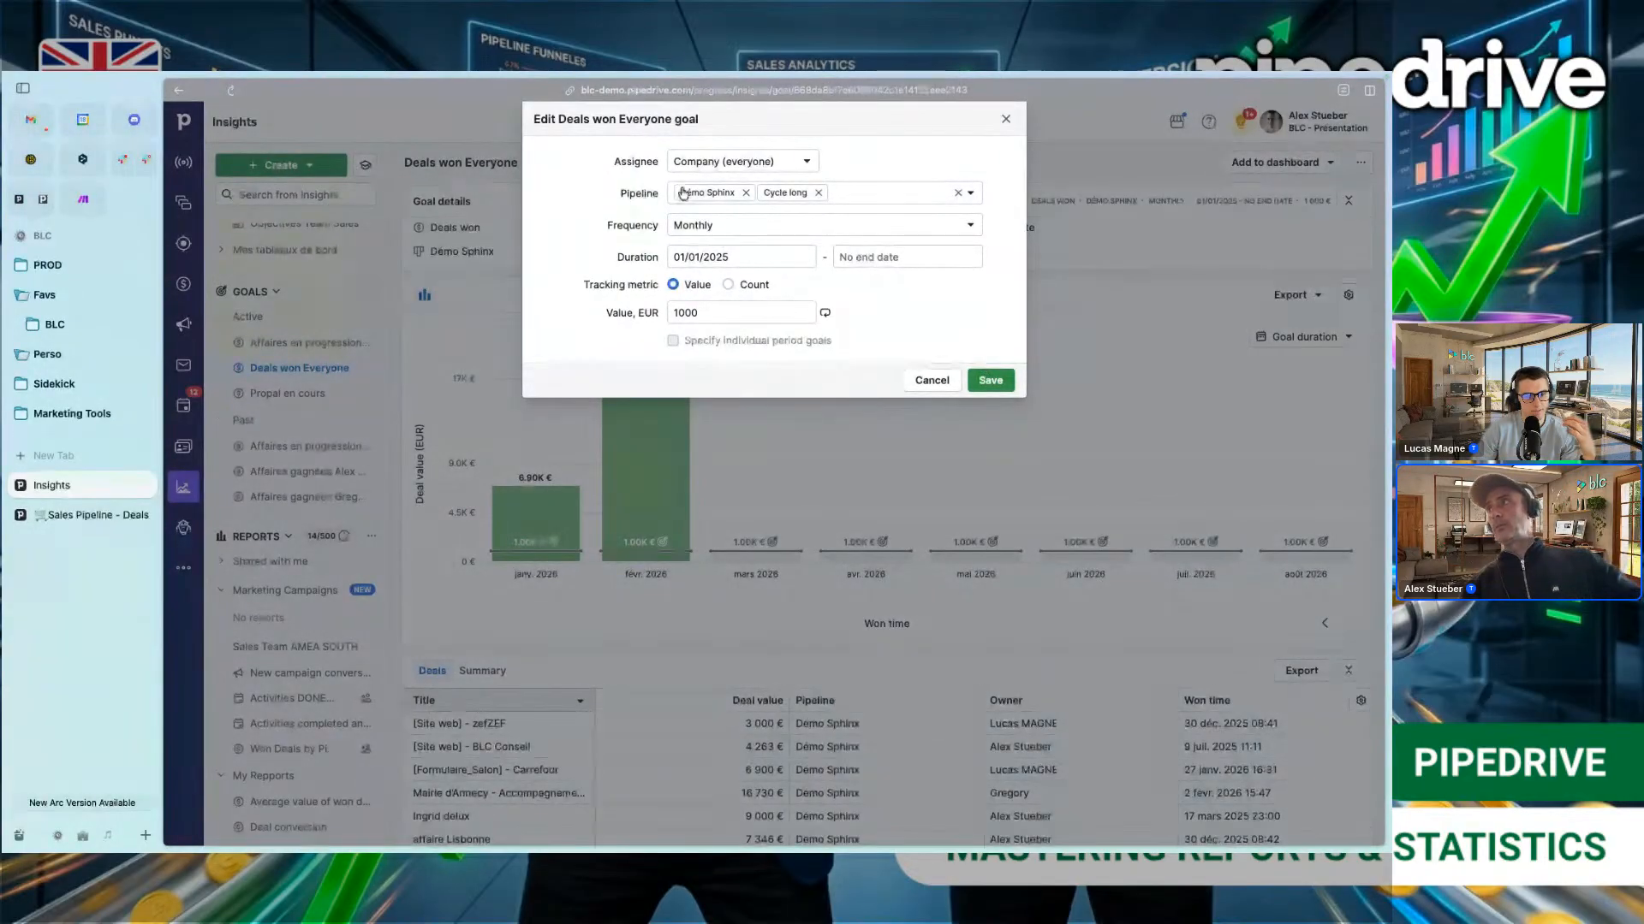
{"action": "left_click", "coordinate": [980, 379]}
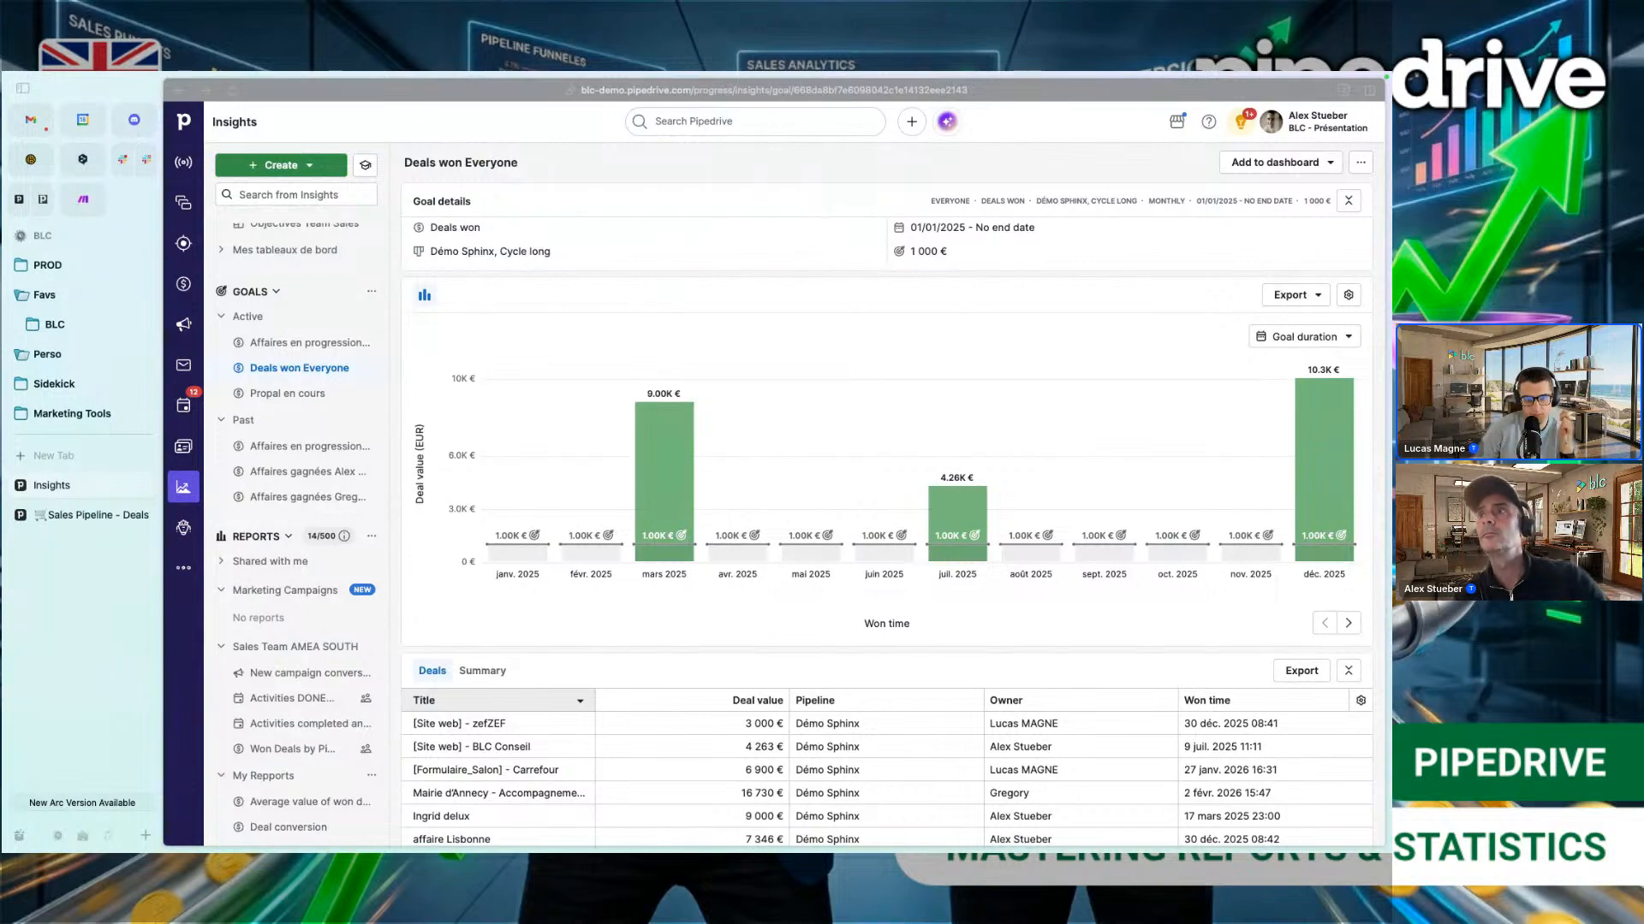
{"action": "scroll", "coordinate": [289, 501], "scroll_direction": "up", "scroll_amount": 2}
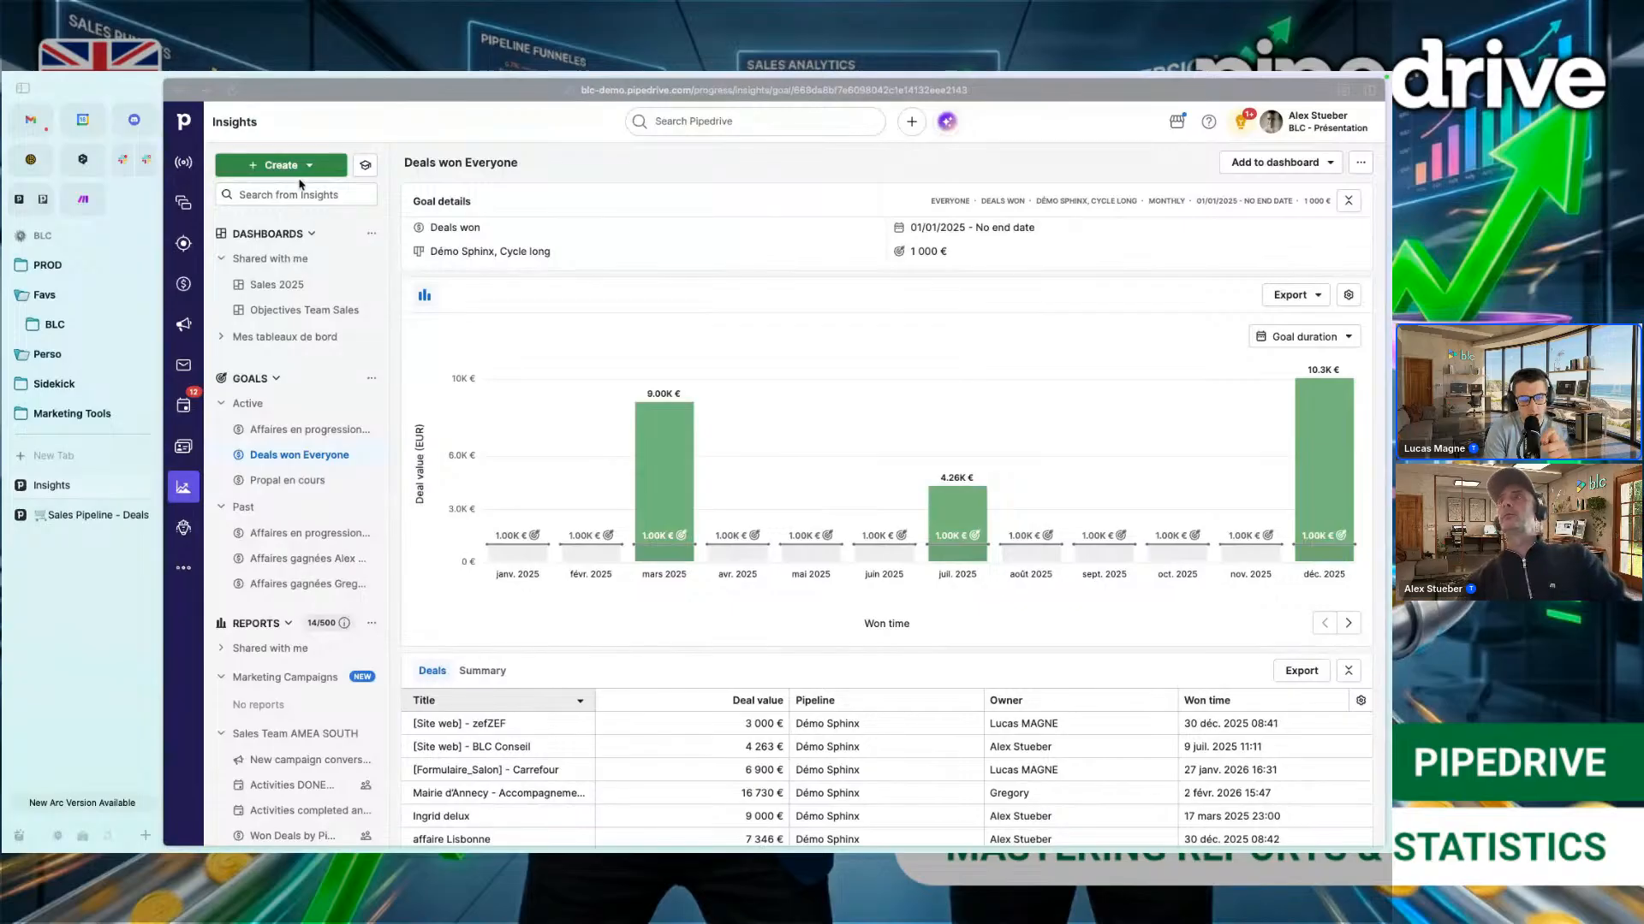
{"action": "left_click", "coordinate": [249, 420]}
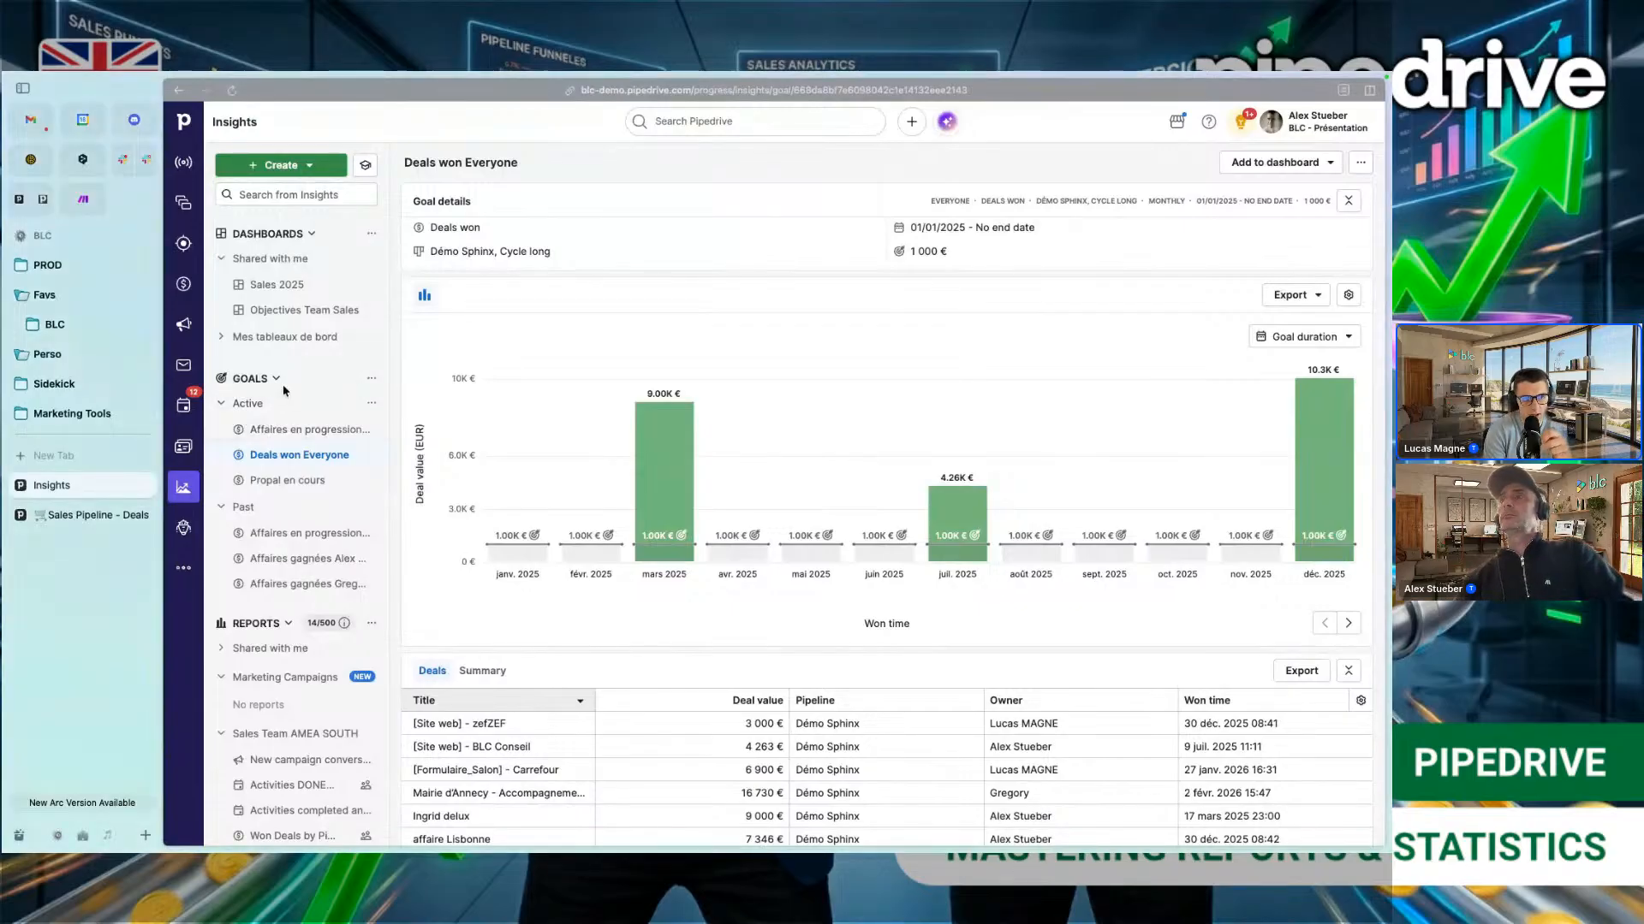
{"action": "left_click", "coordinate": [240, 383]}
{"action": "left_click", "coordinate": [240, 385]}
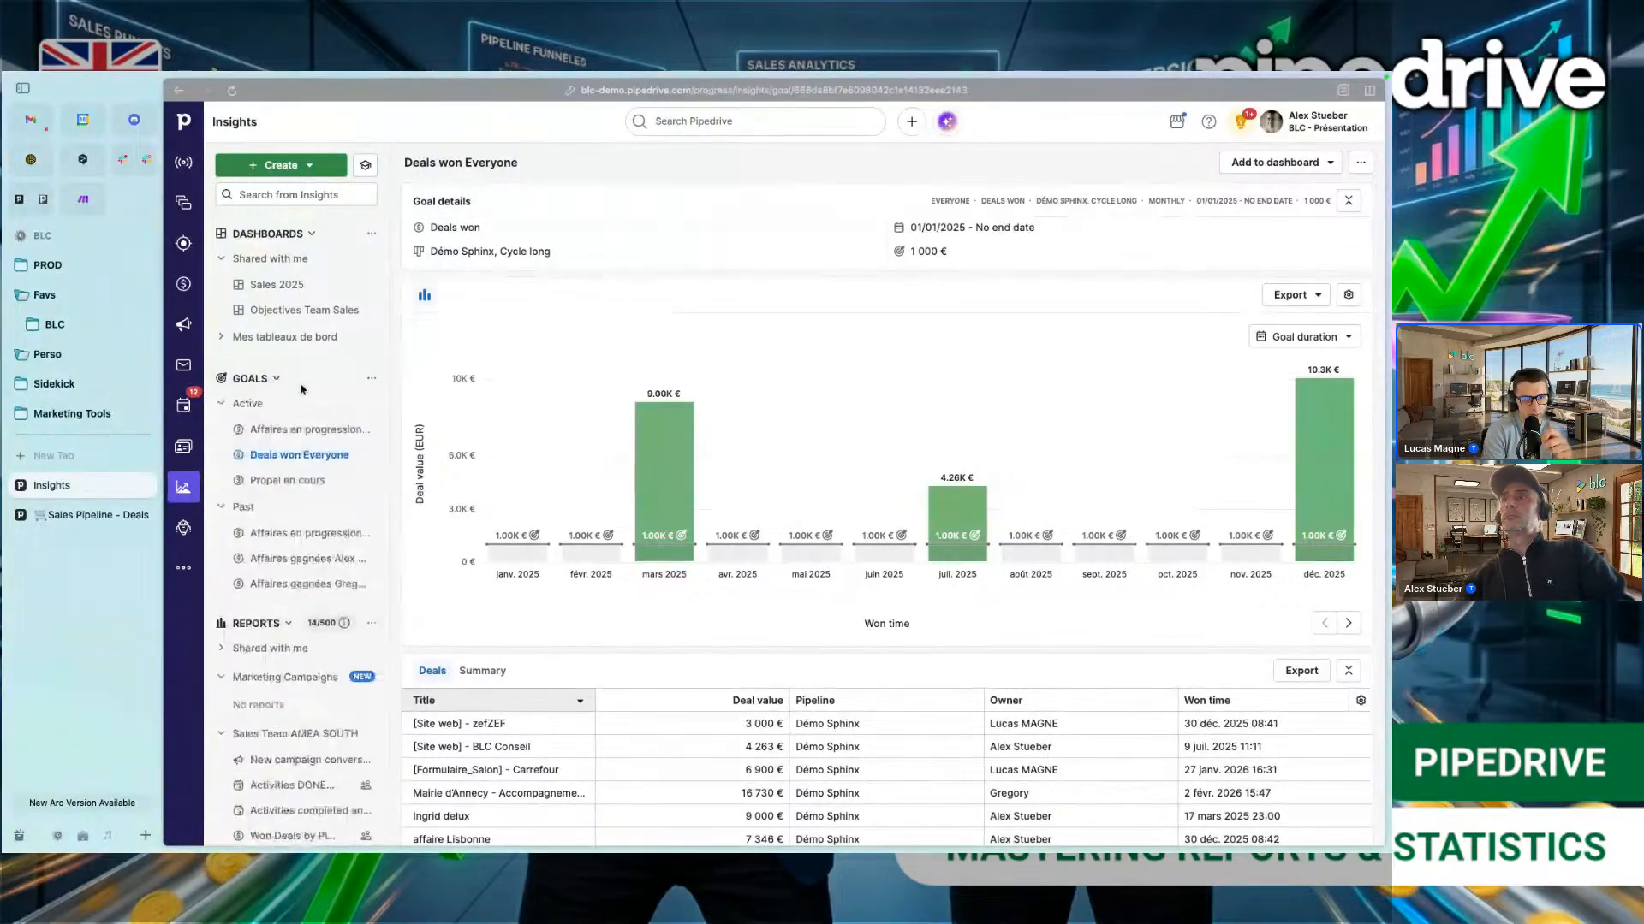
Step: Start a new goal with the entity Forecast and the goal type Revenue forecast, and continue to its settings
{"action": "left_click", "coordinate": [309, 171]}
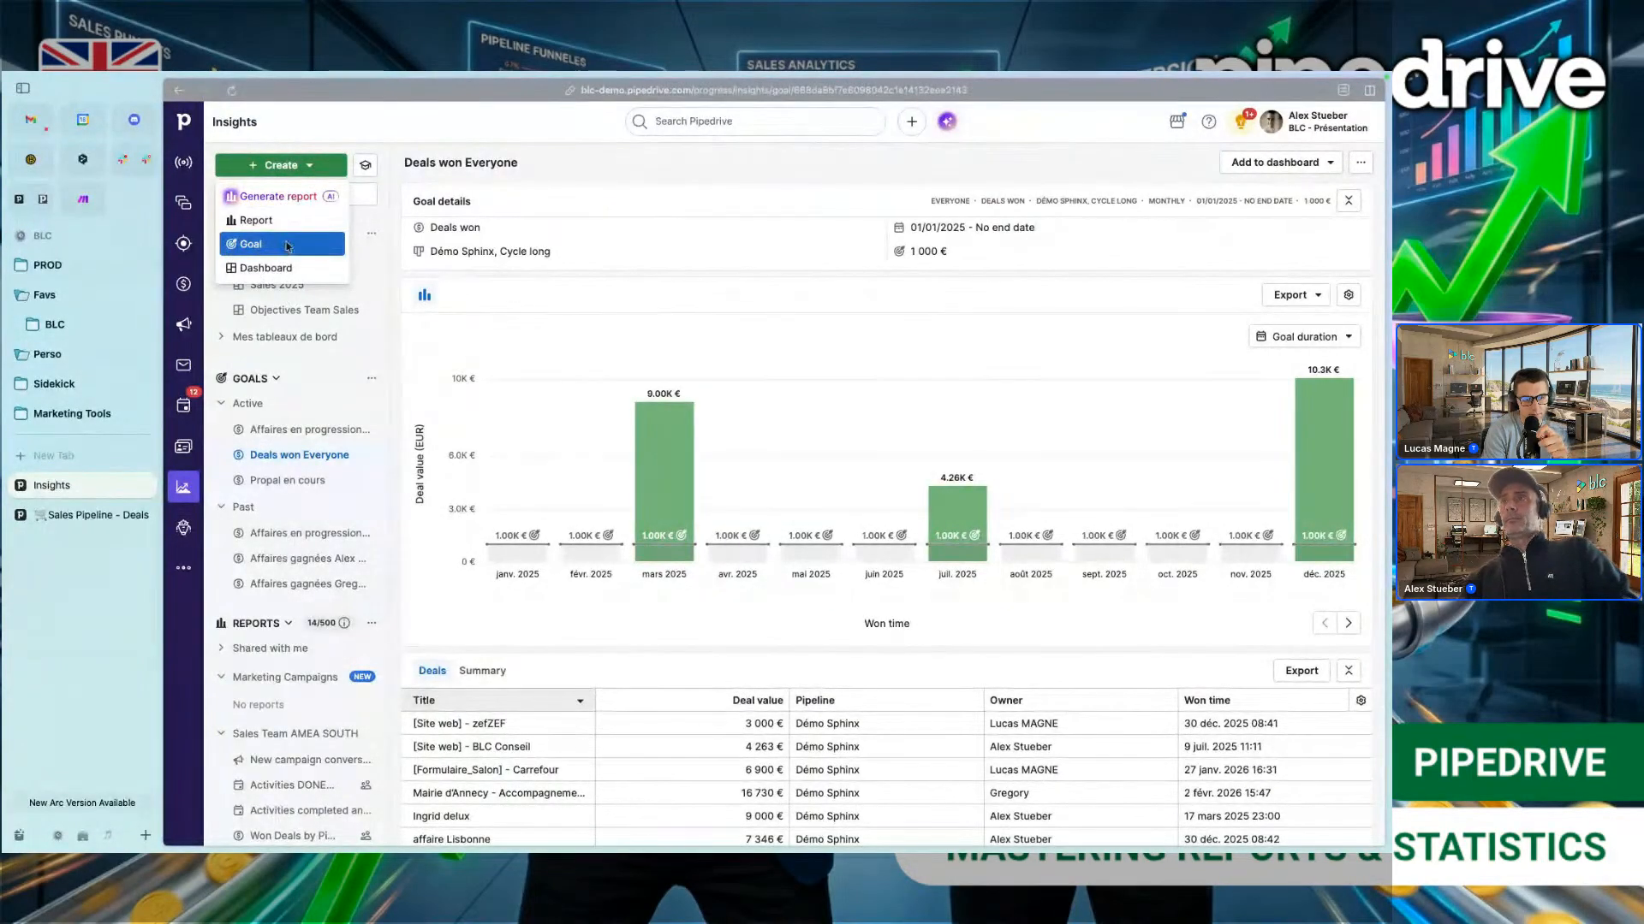
{"action": "left_click", "coordinate": [251, 243]}
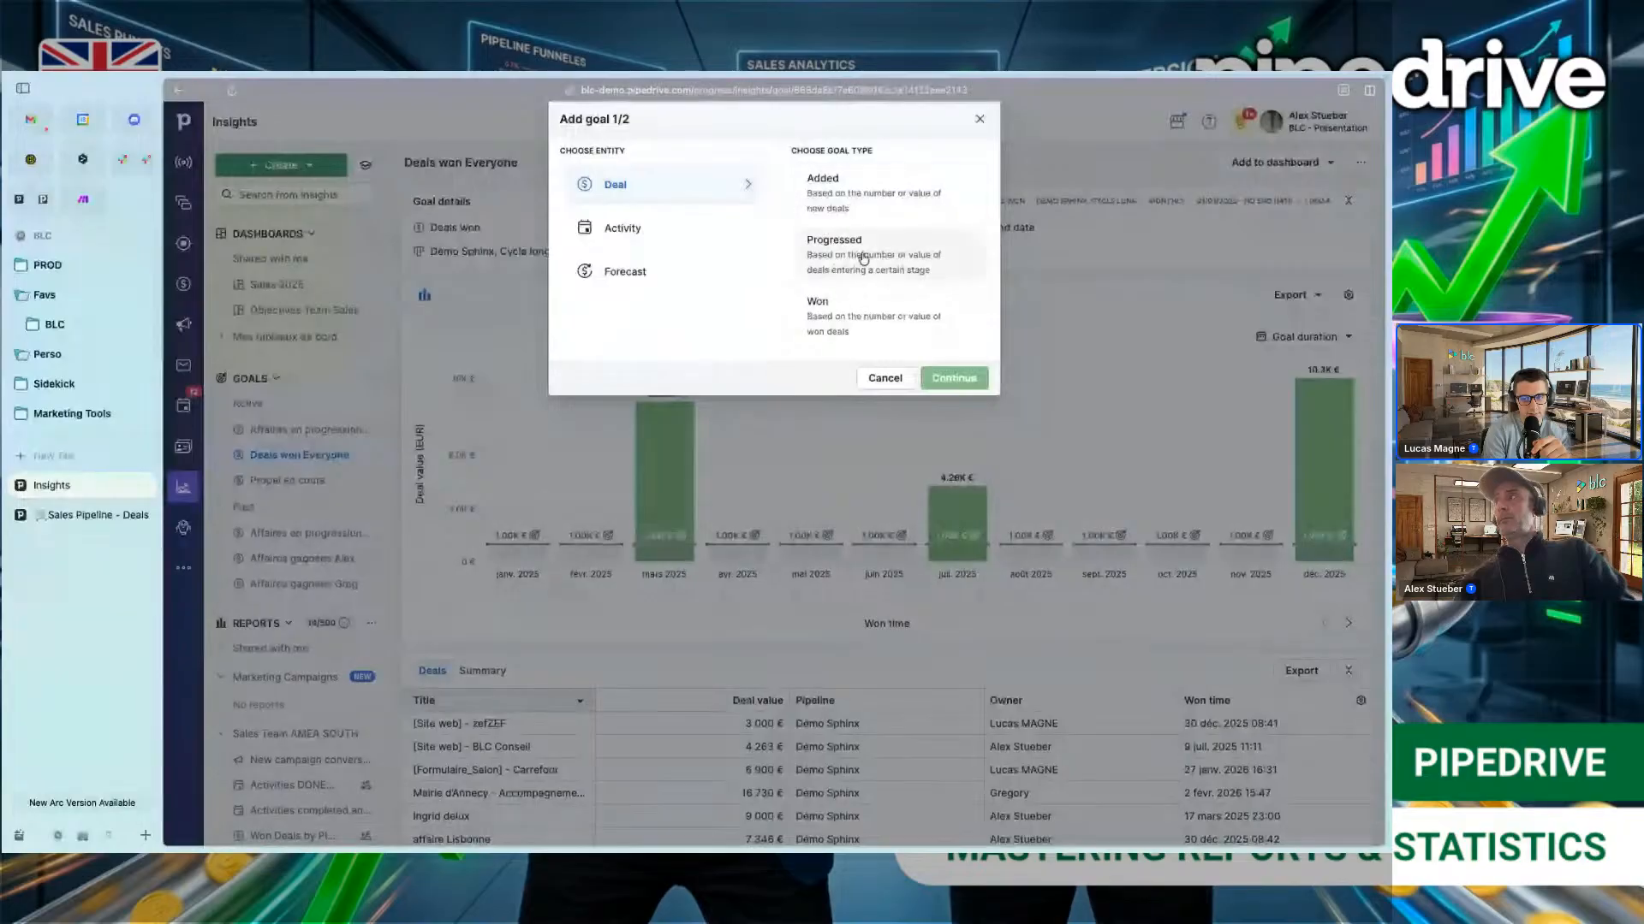
{"action": "left_click", "coordinate": [587, 287]}
{"action": "left_click", "coordinate": [846, 206]}
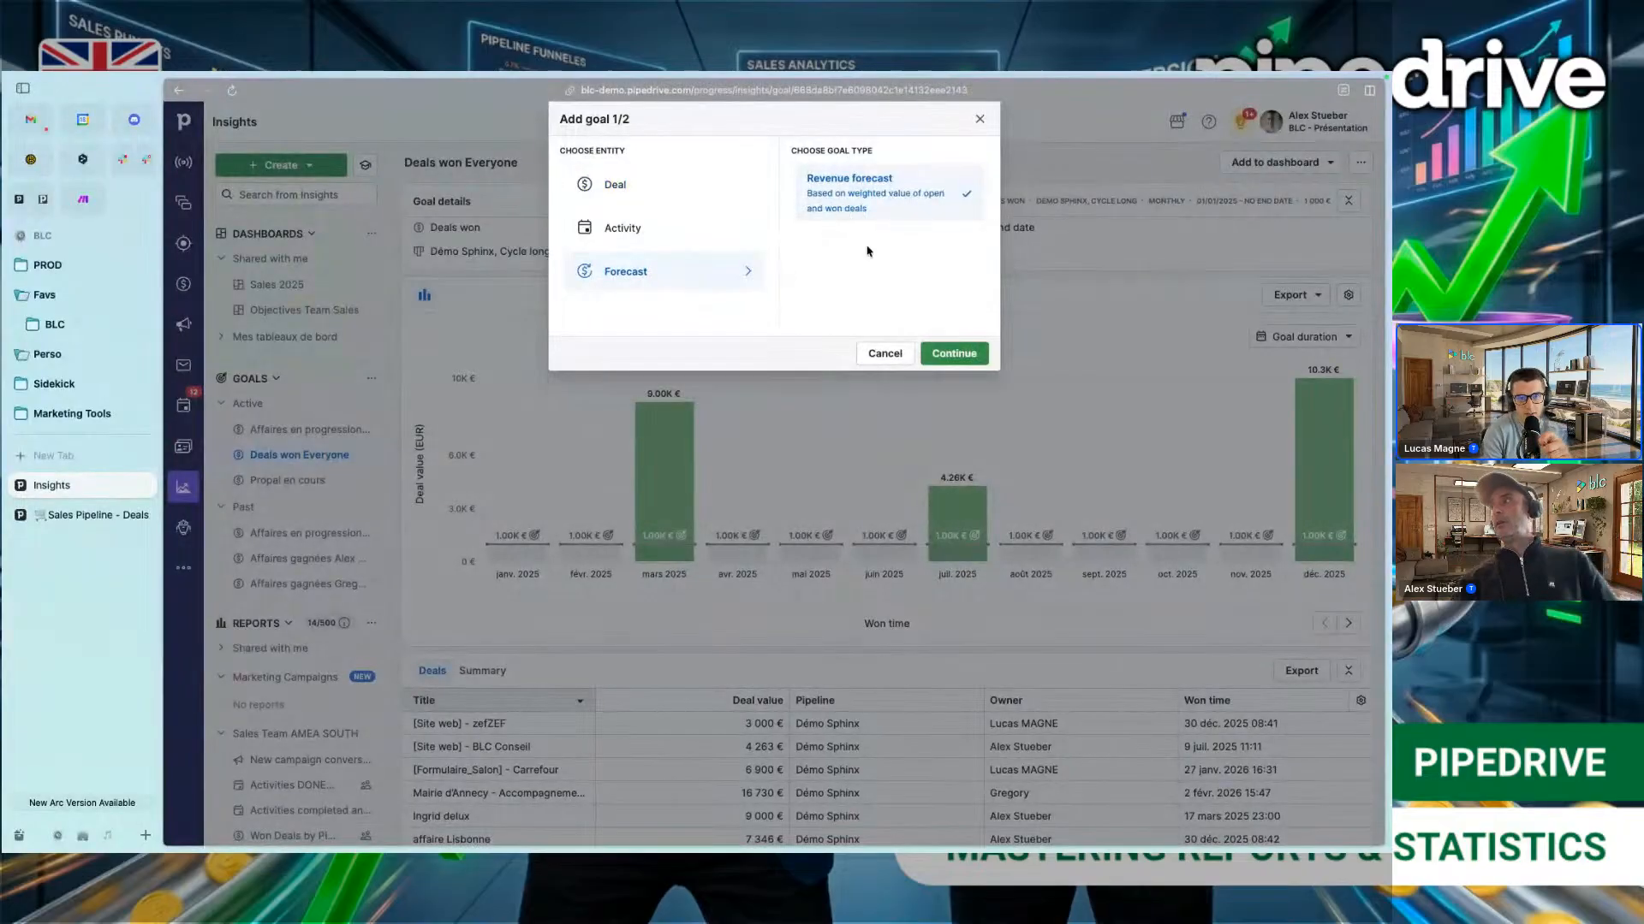
{"action": "left_click", "coordinate": [949, 354]}
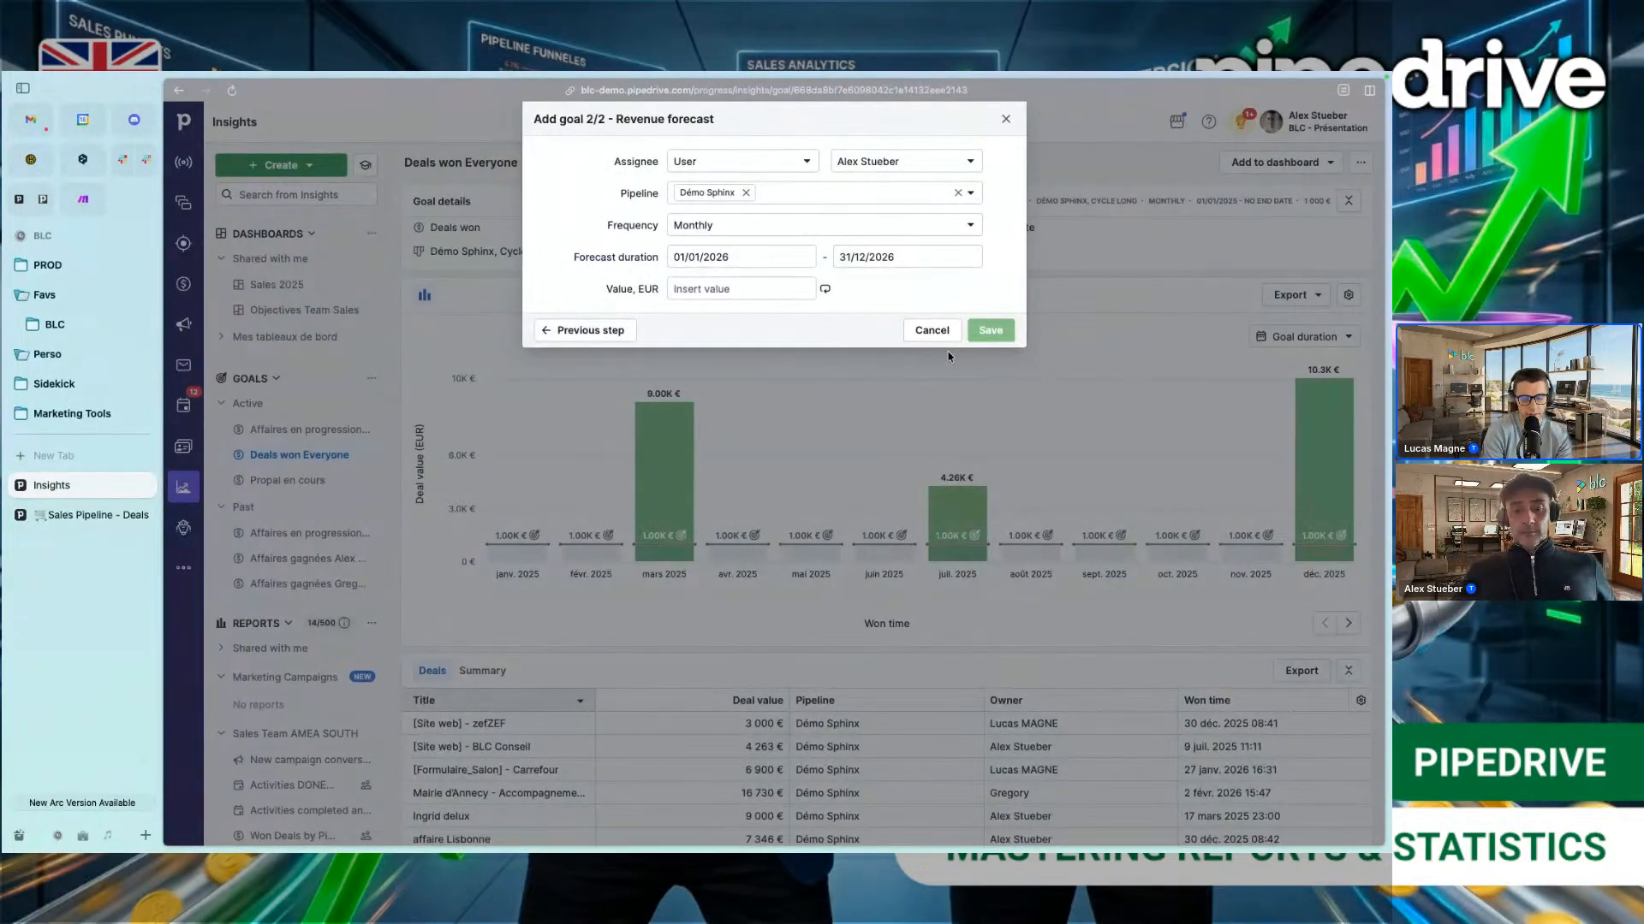
Step: Assign the revenue forecast goal to Company (everyone) and set its pipeline to All pipelines
{"action": "left_click", "coordinate": [783, 162]}
{"action": "left_click", "coordinate": [728, 192]}
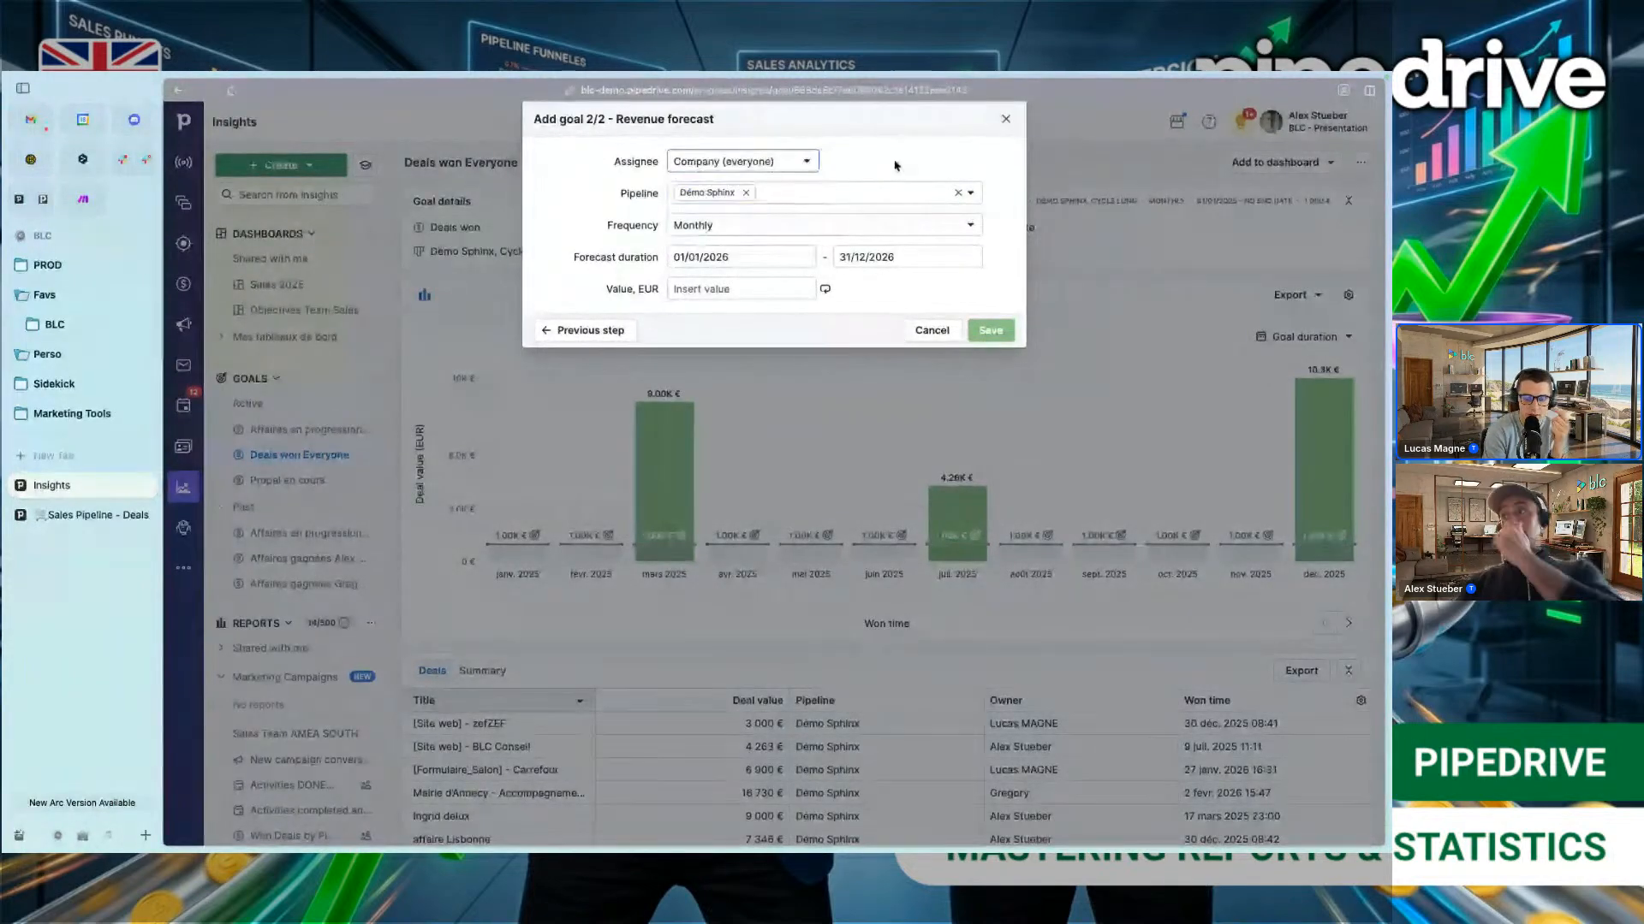
{"action": "left_click", "coordinate": [840, 193]}
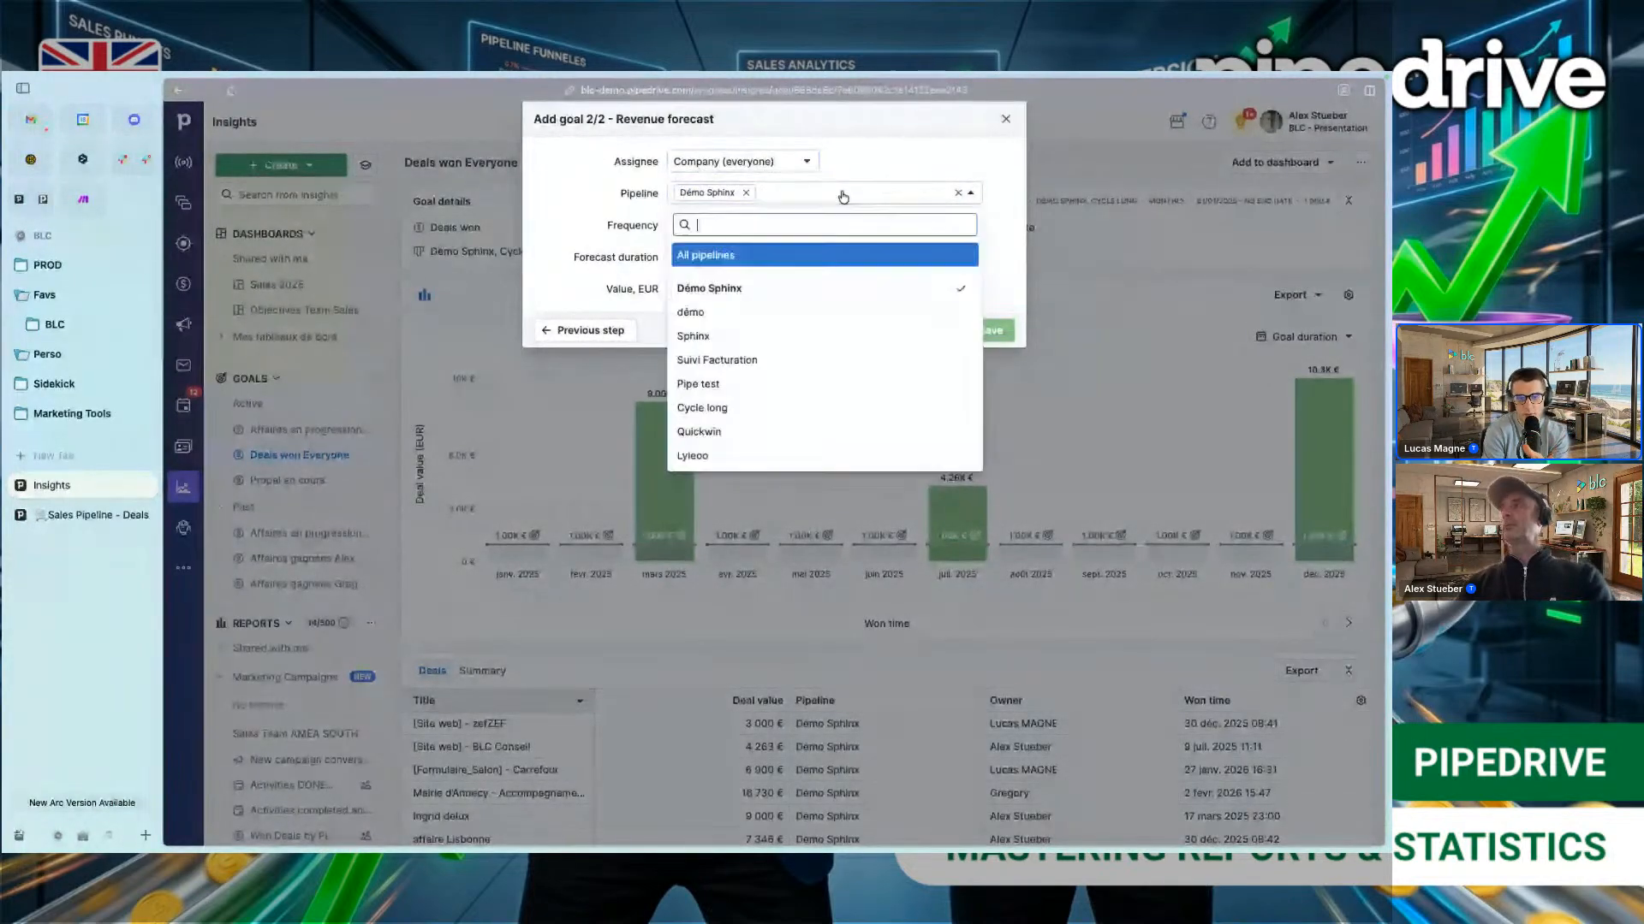
{"action": "left_click", "coordinate": [741, 193]}
{"action": "left_click", "coordinate": [700, 255]}
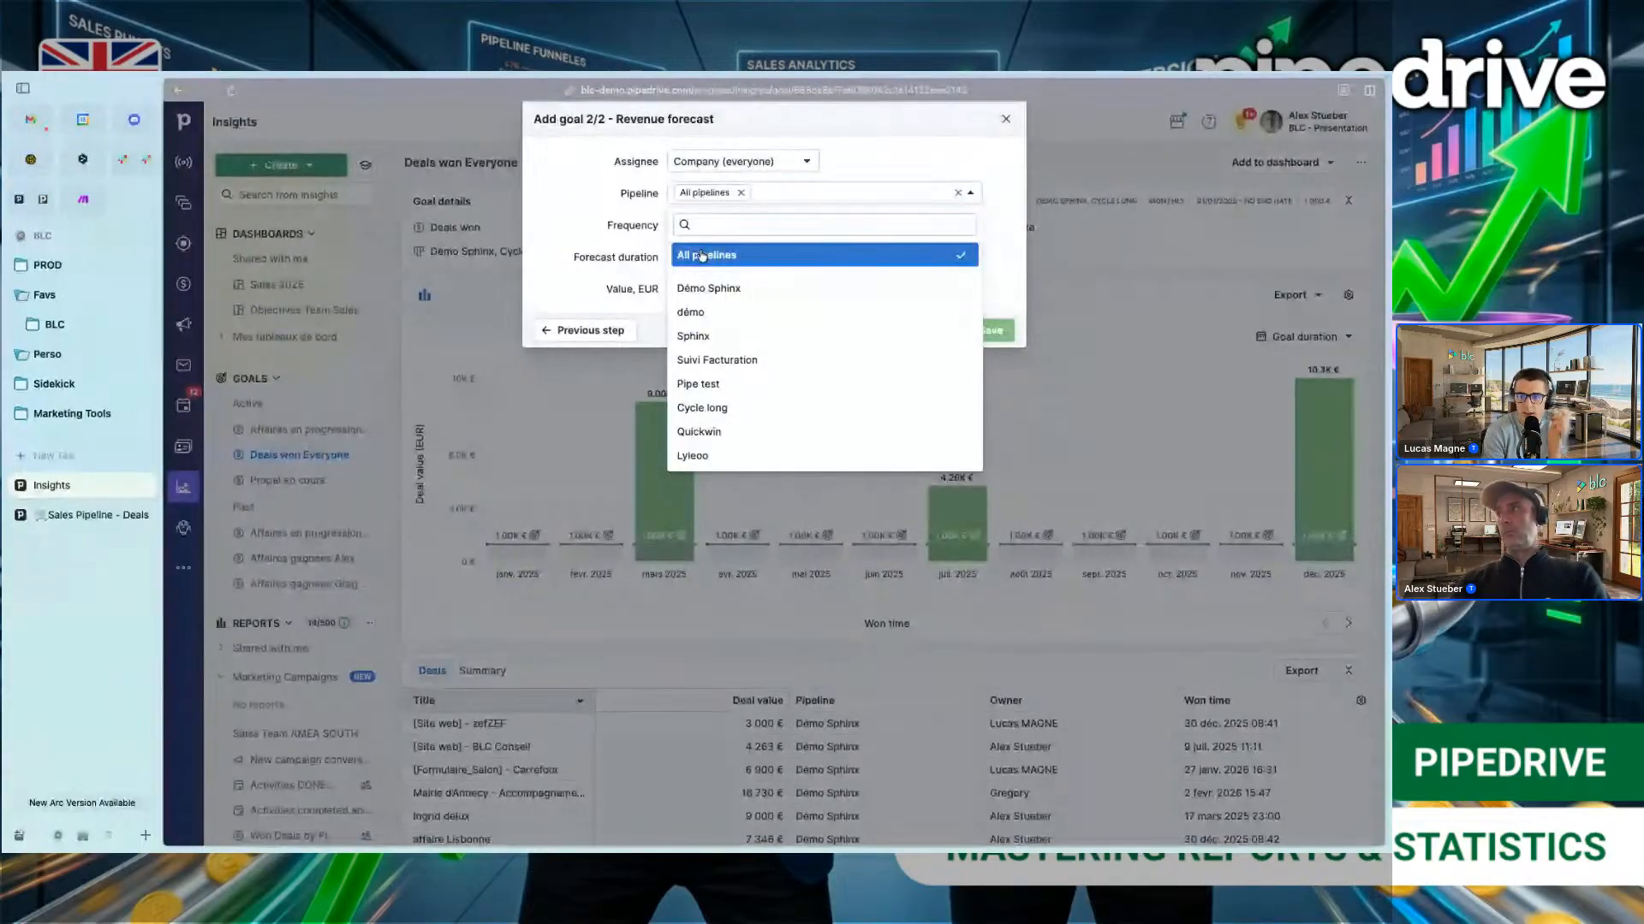
{"action": "left_click", "coordinate": [612, 208]}
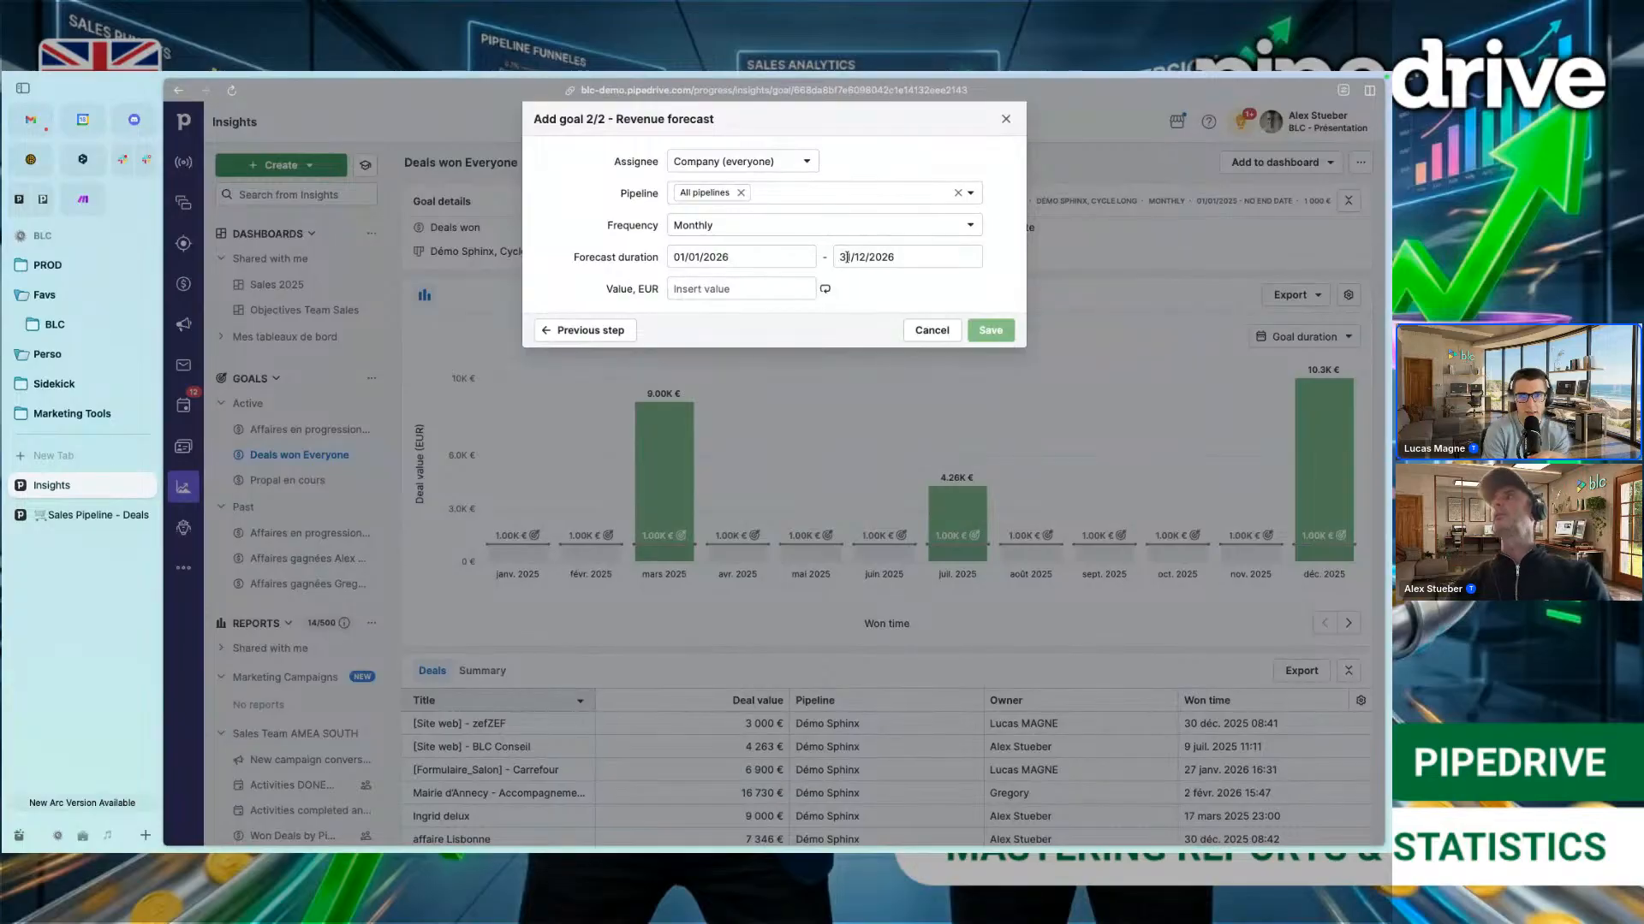
Step: Set the revenue forecast goal's value to 1000 EUR and save the goal
{"action": "left_click", "coordinate": [744, 291]}
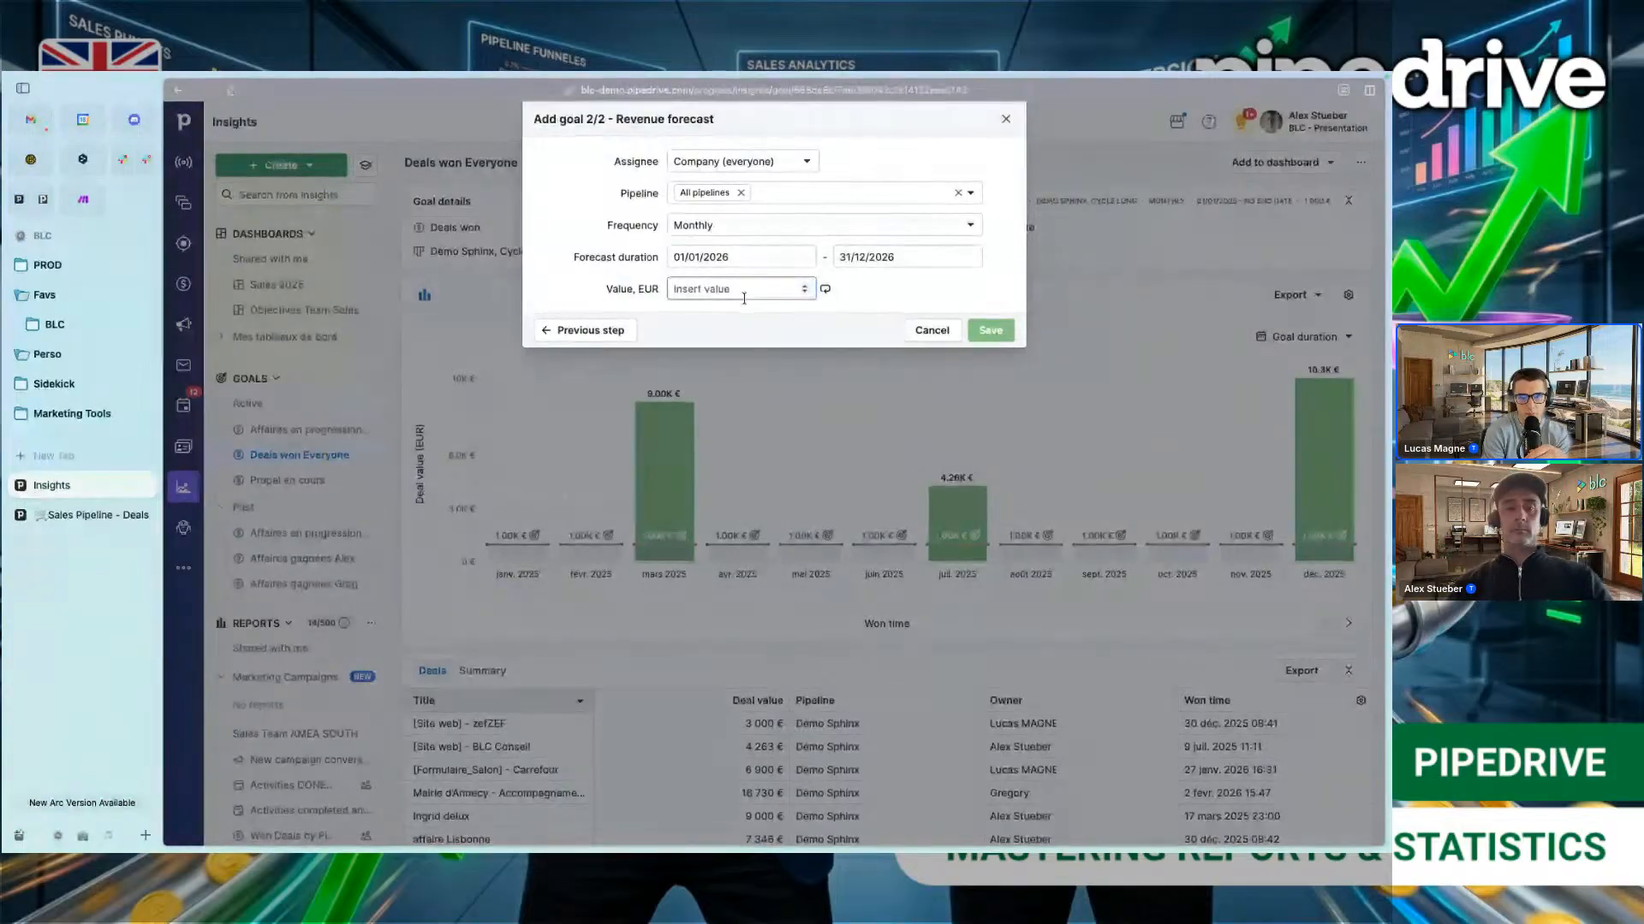
{"action": "type", "text": "1000"}
{"action": "left_click", "coordinate": [846, 292]}
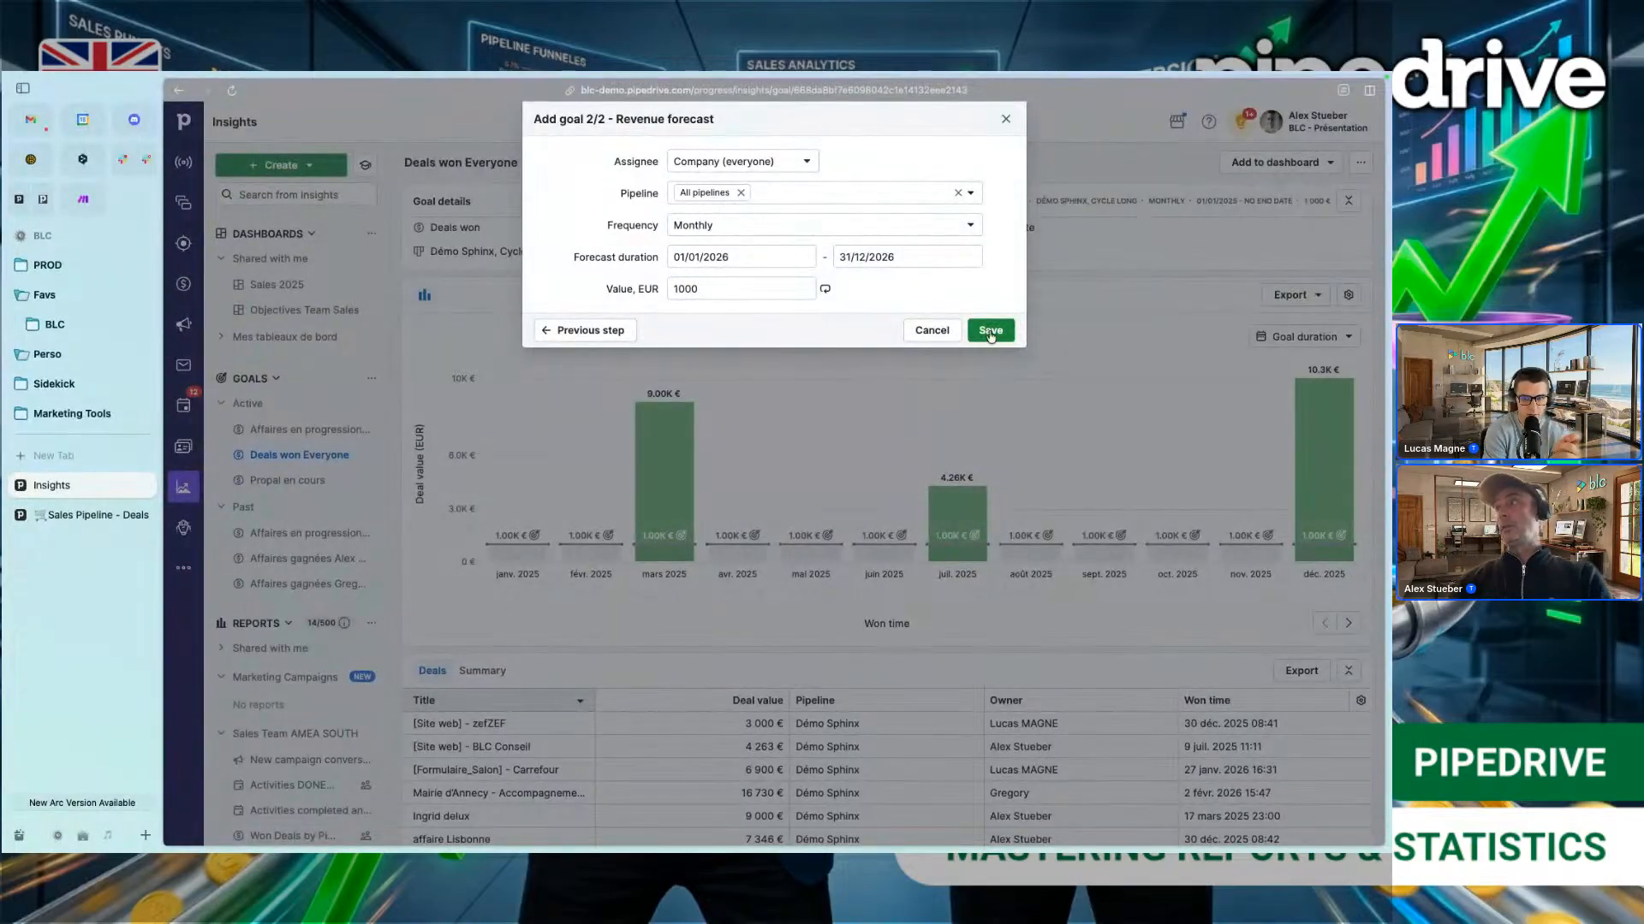
{"action": "left_click", "coordinate": [990, 332]}
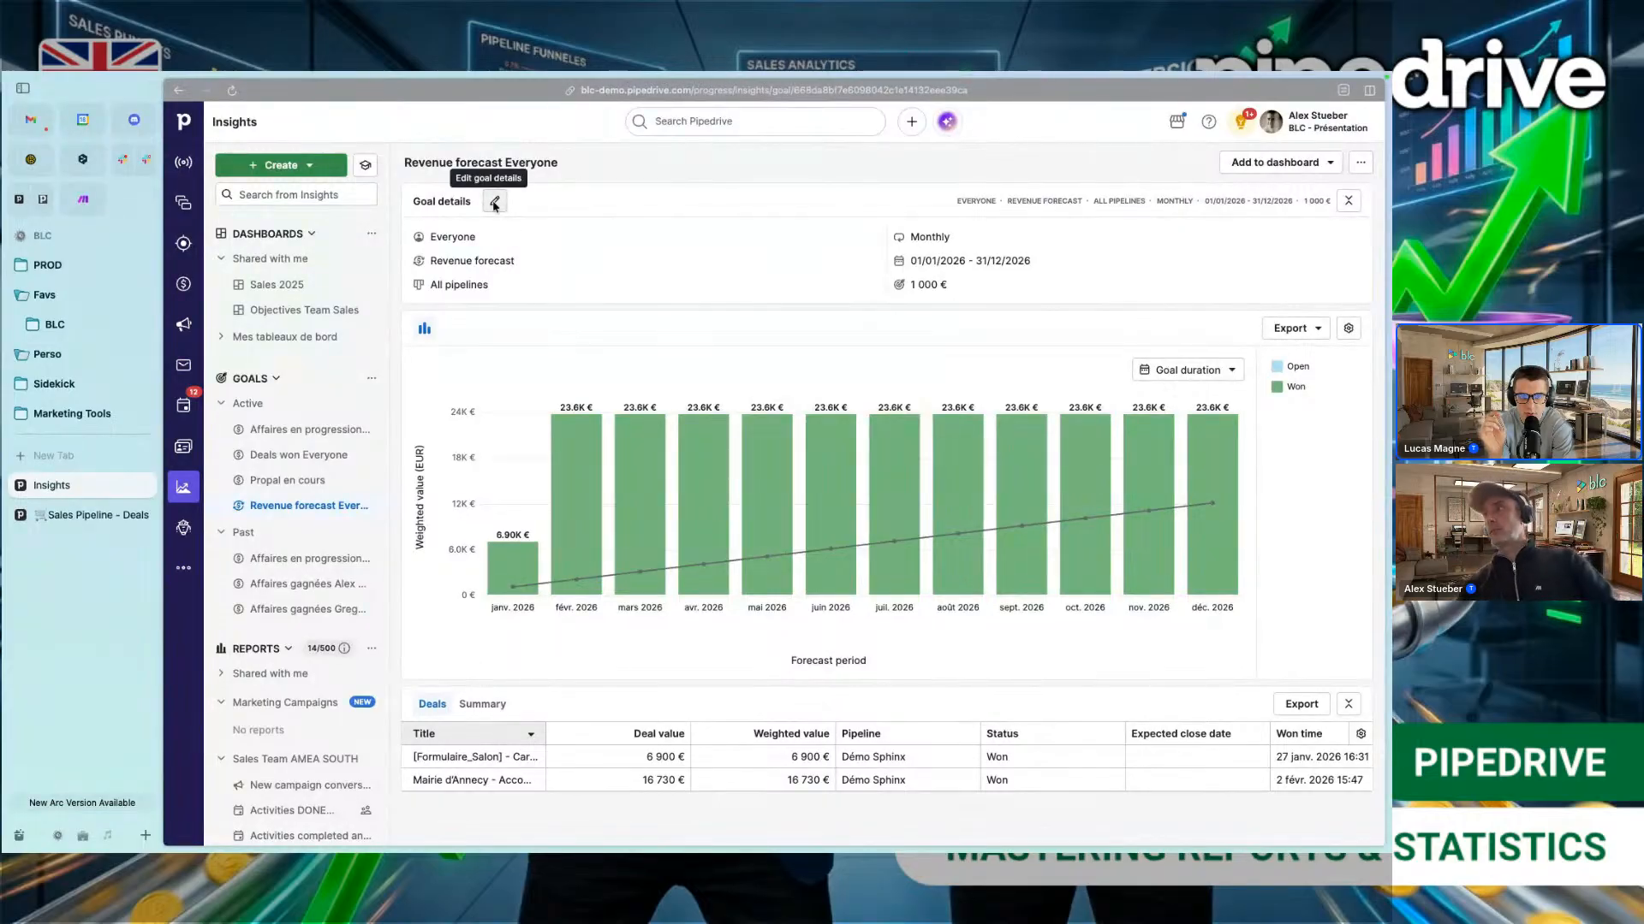
Step: Edit the revenue forecast goal to raise its value to 20000 EUR, and save it
{"action": "left_click", "coordinate": [494, 203]}
{"action": "type", "text": "20000"}
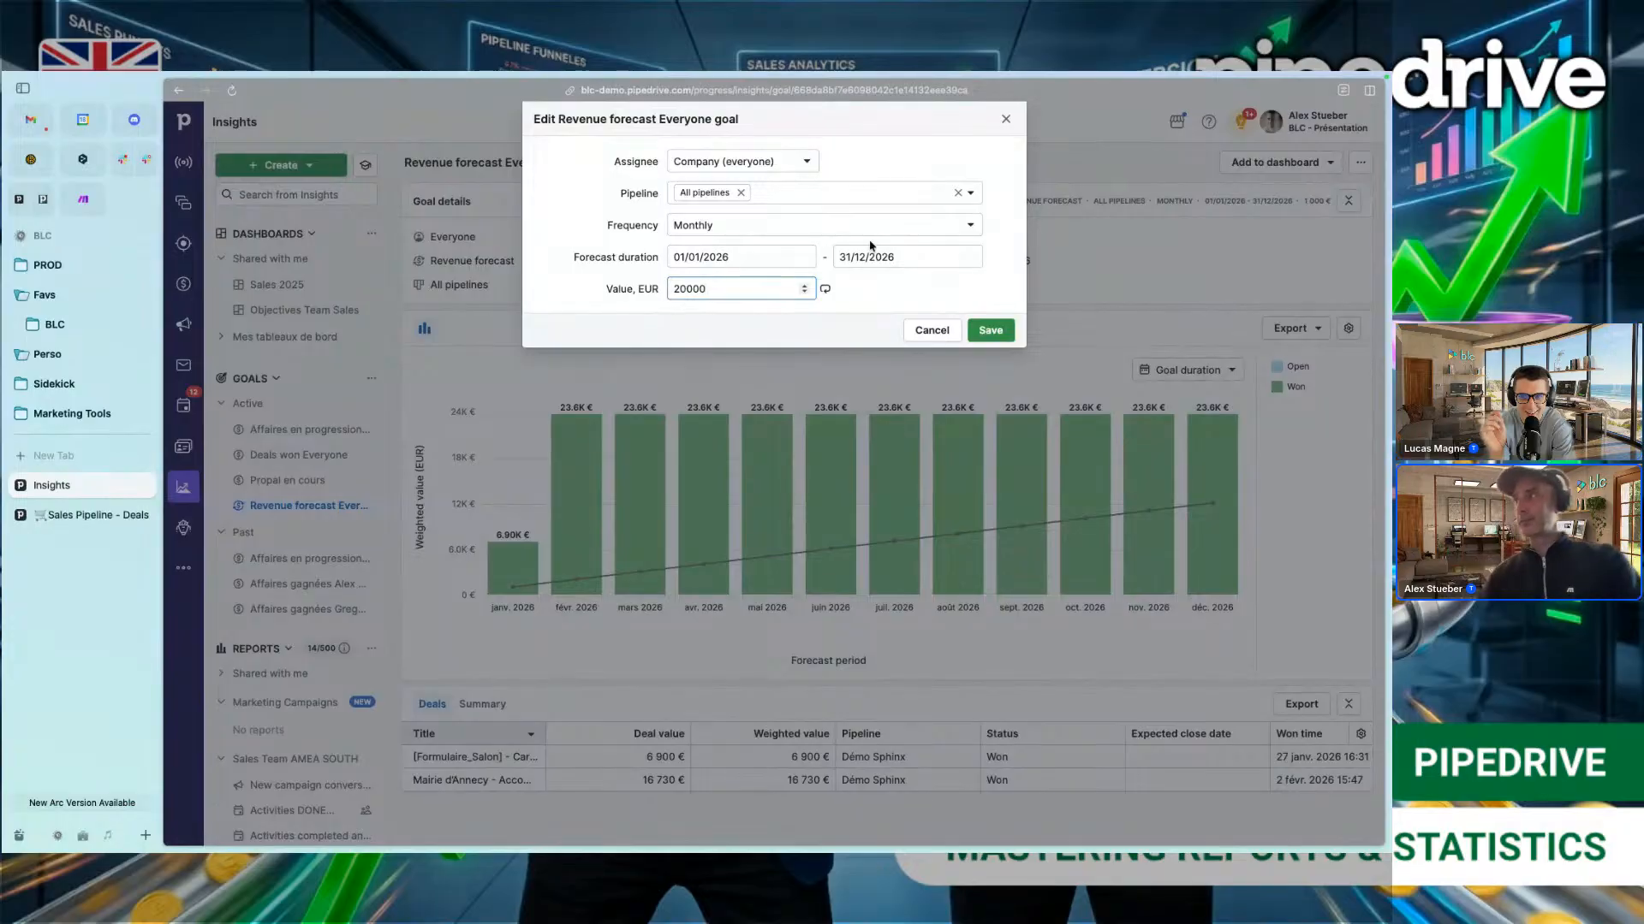
{"action": "left_click", "coordinate": [989, 330]}
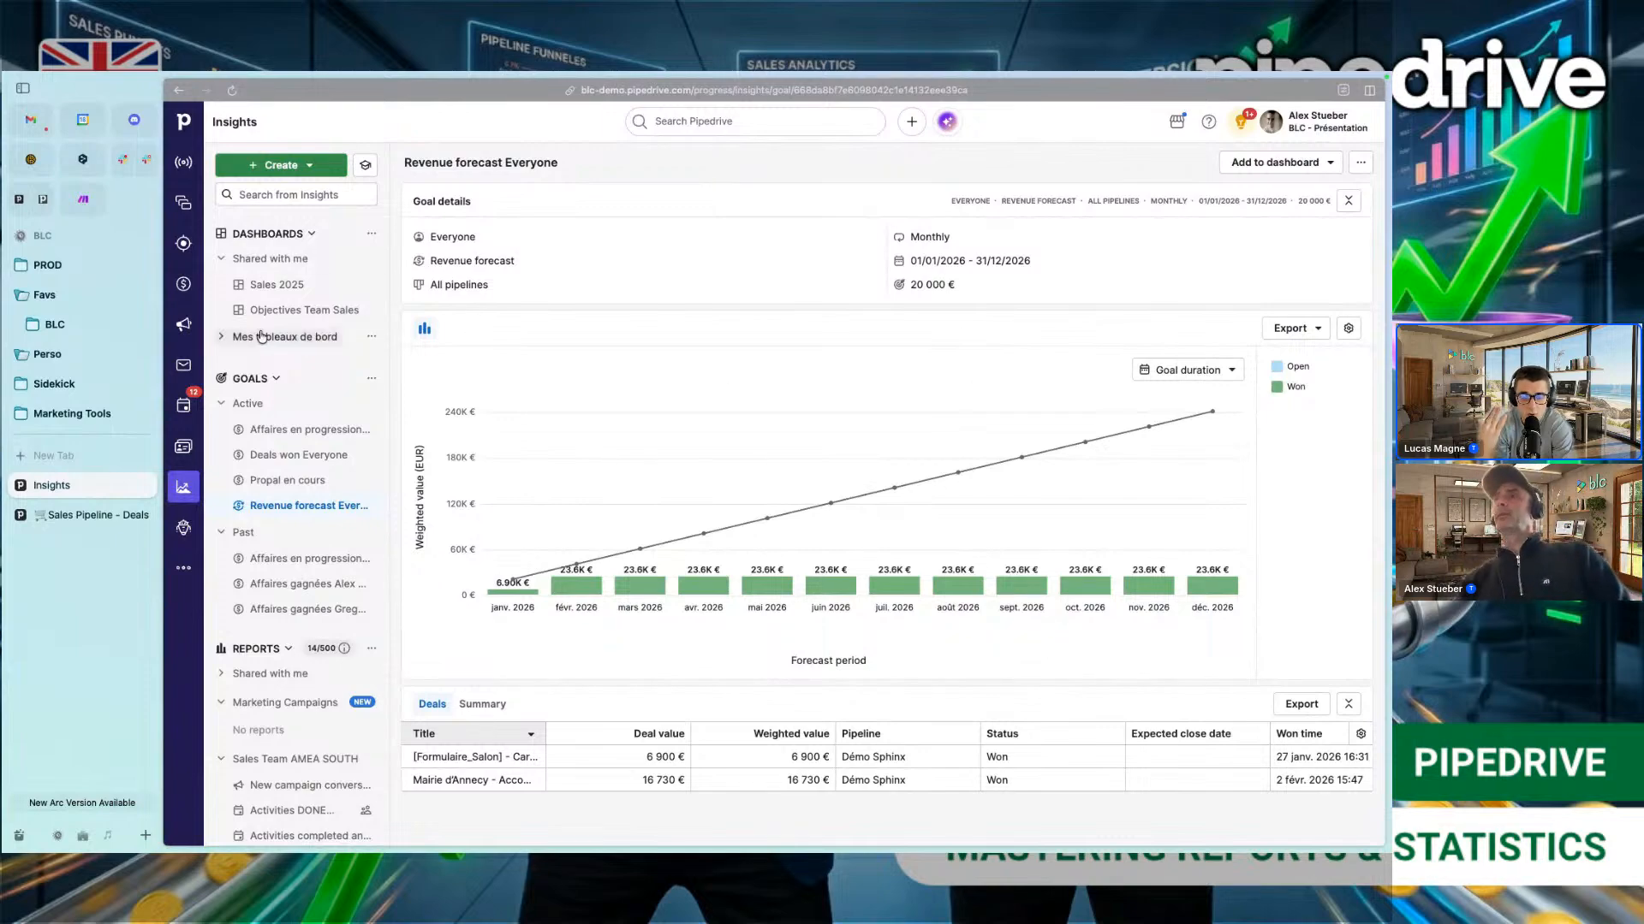
Step: Open Deals in a separate browser tab and switch the board to the Démo Sphinx pipeline
{"action": "right_click", "coordinate": [185, 285]}
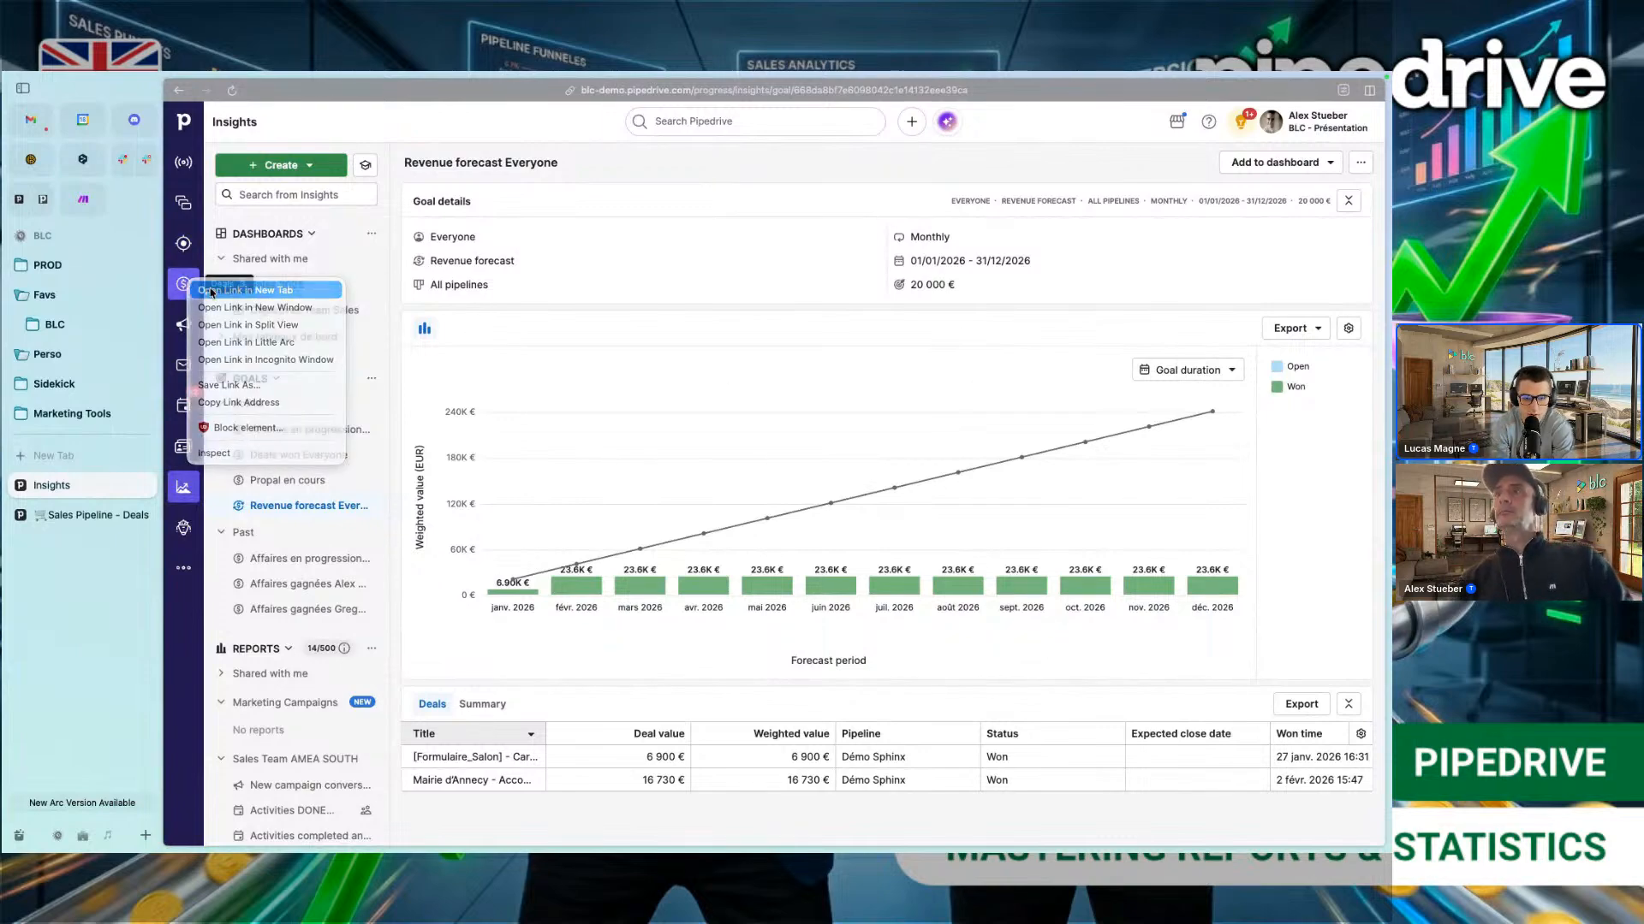
{"action": "left_click", "coordinate": [211, 292]}
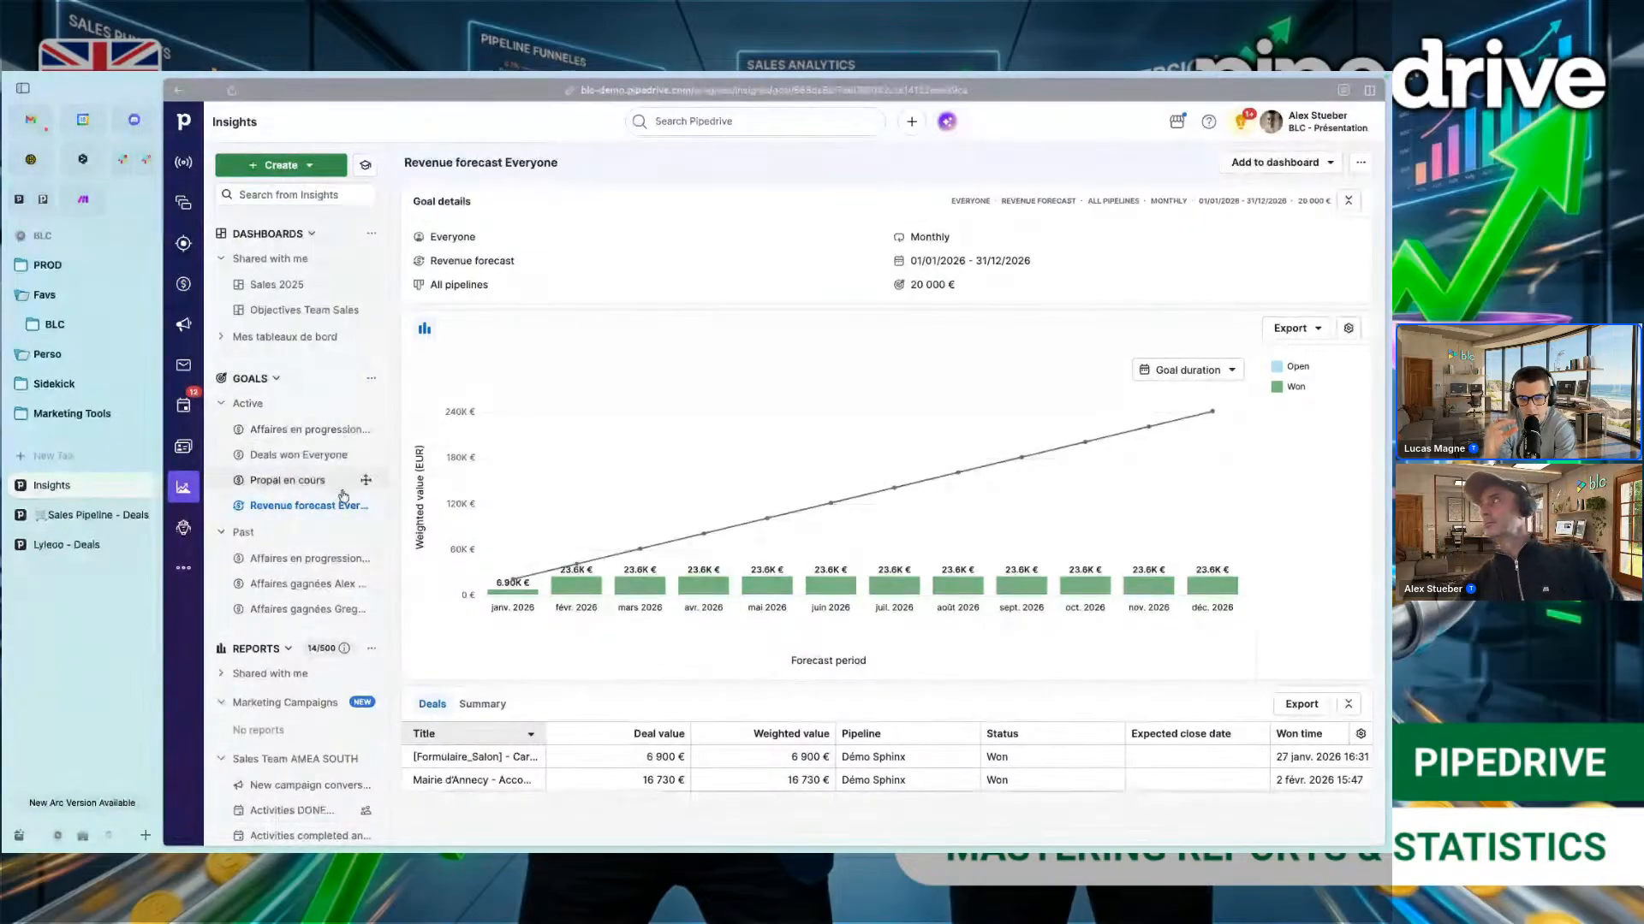
{"action": "left_click", "coordinate": [83, 546]}
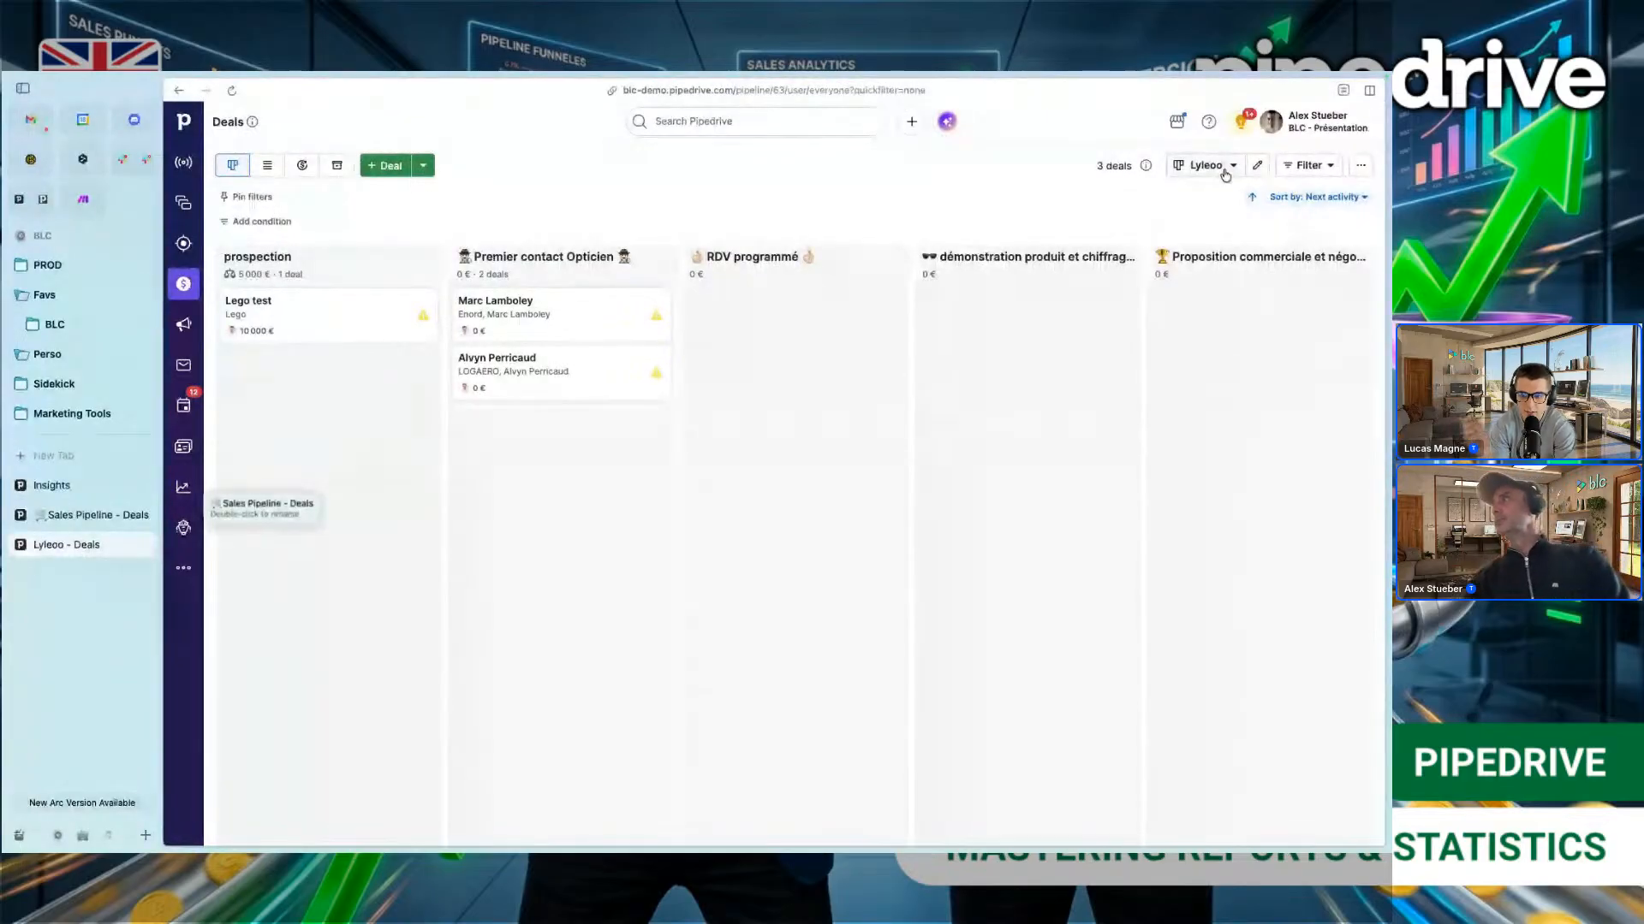
{"action": "left_click", "coordinate": [1225, 171]}
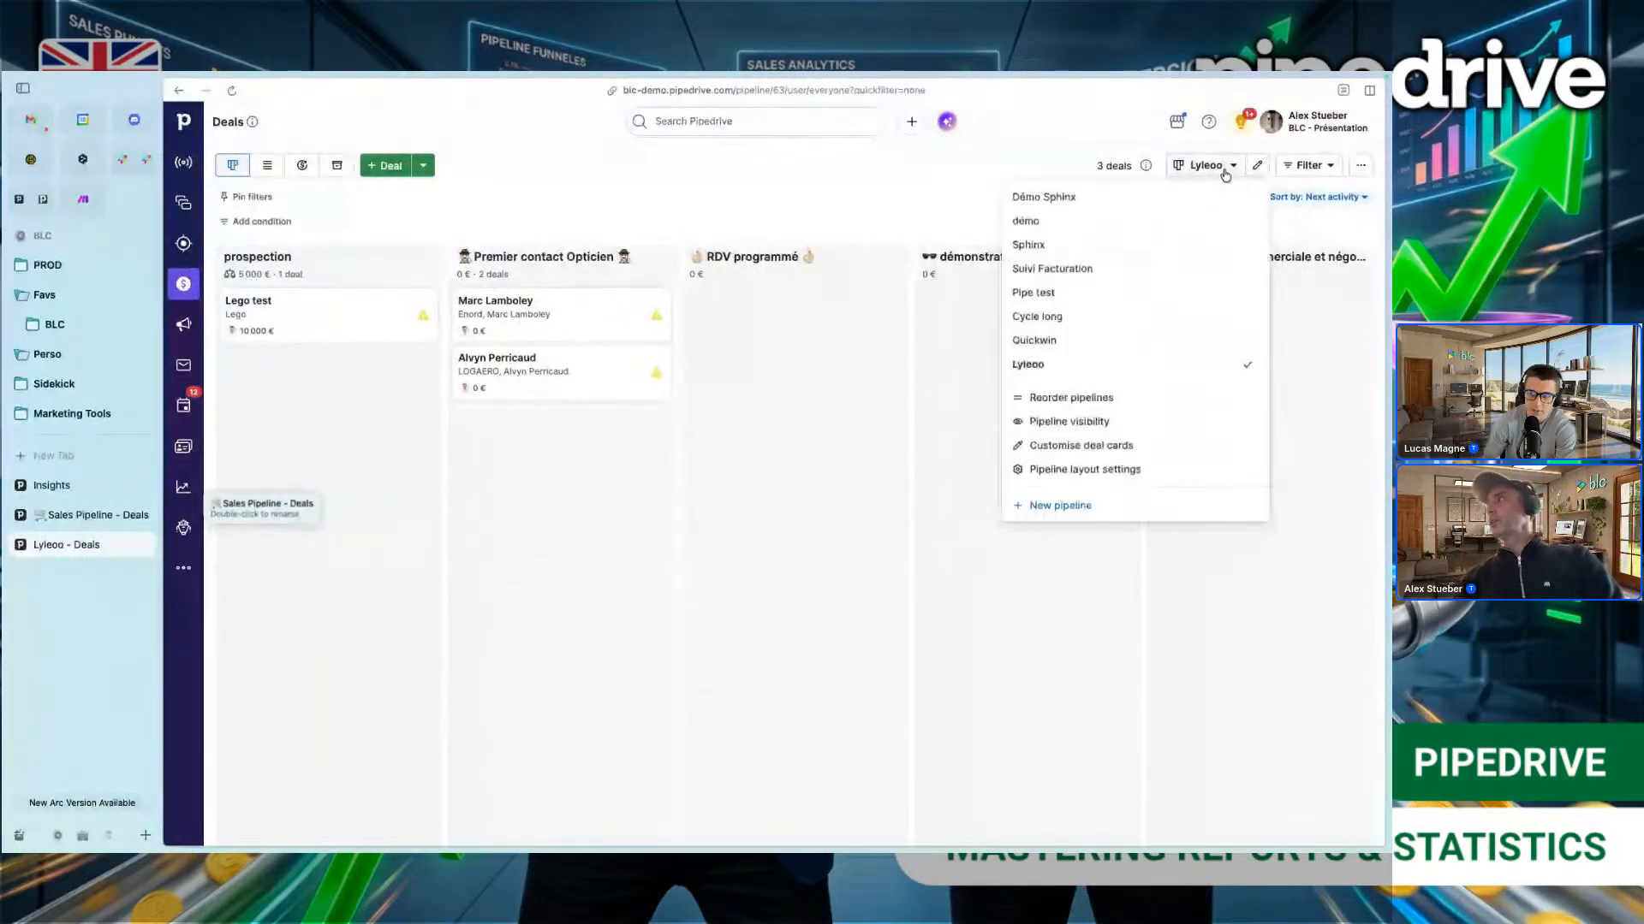
{"action": "left_click", "coordinate": [1096, 200]}
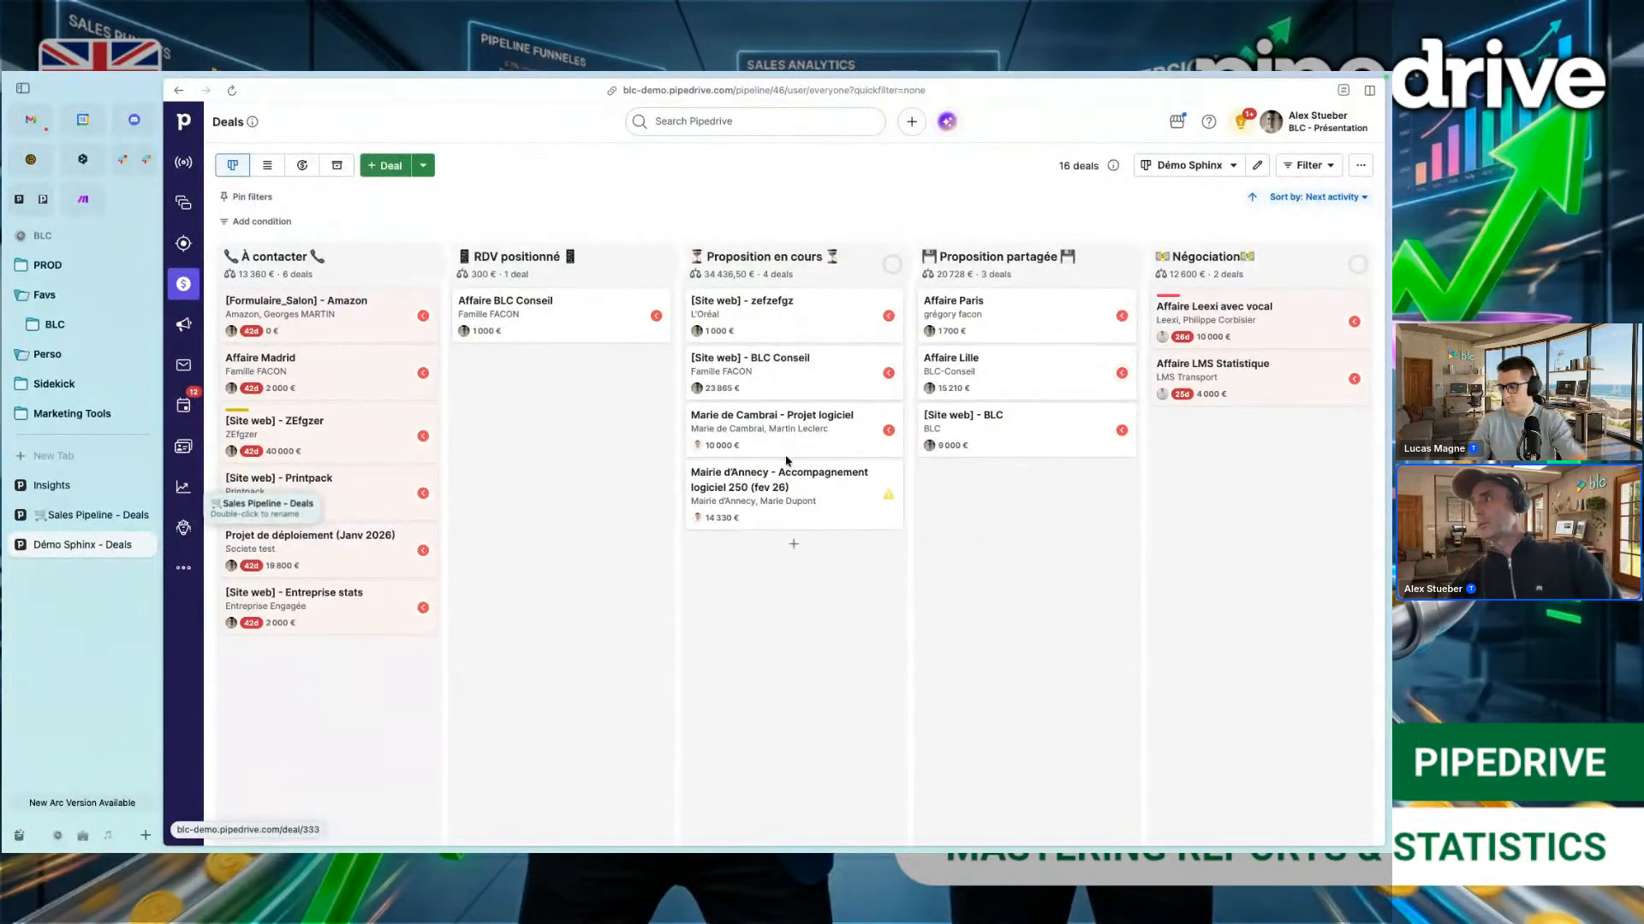
Step: Open the Projet logiciel deal in the Proposition en cours stage and set its value to 35000 EUR
{"action": "left_click", "coordinate": [782, 433]}
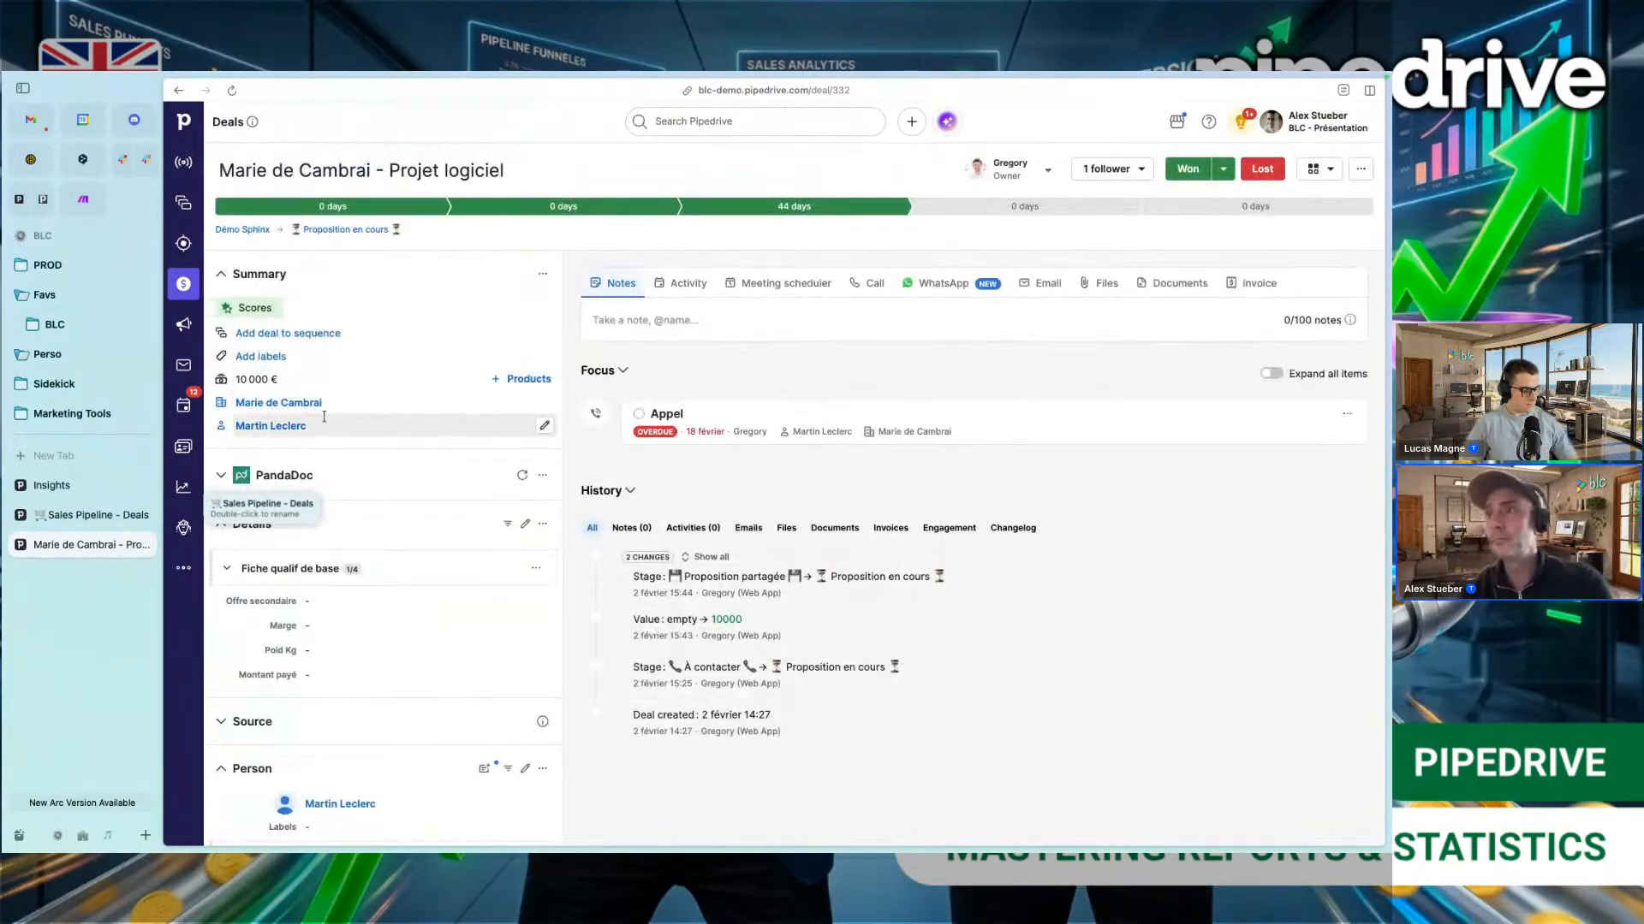
{"action": "scroll", "coordinate": [334, 370], "scroll_direction": "down", "scroll_amount": 1}
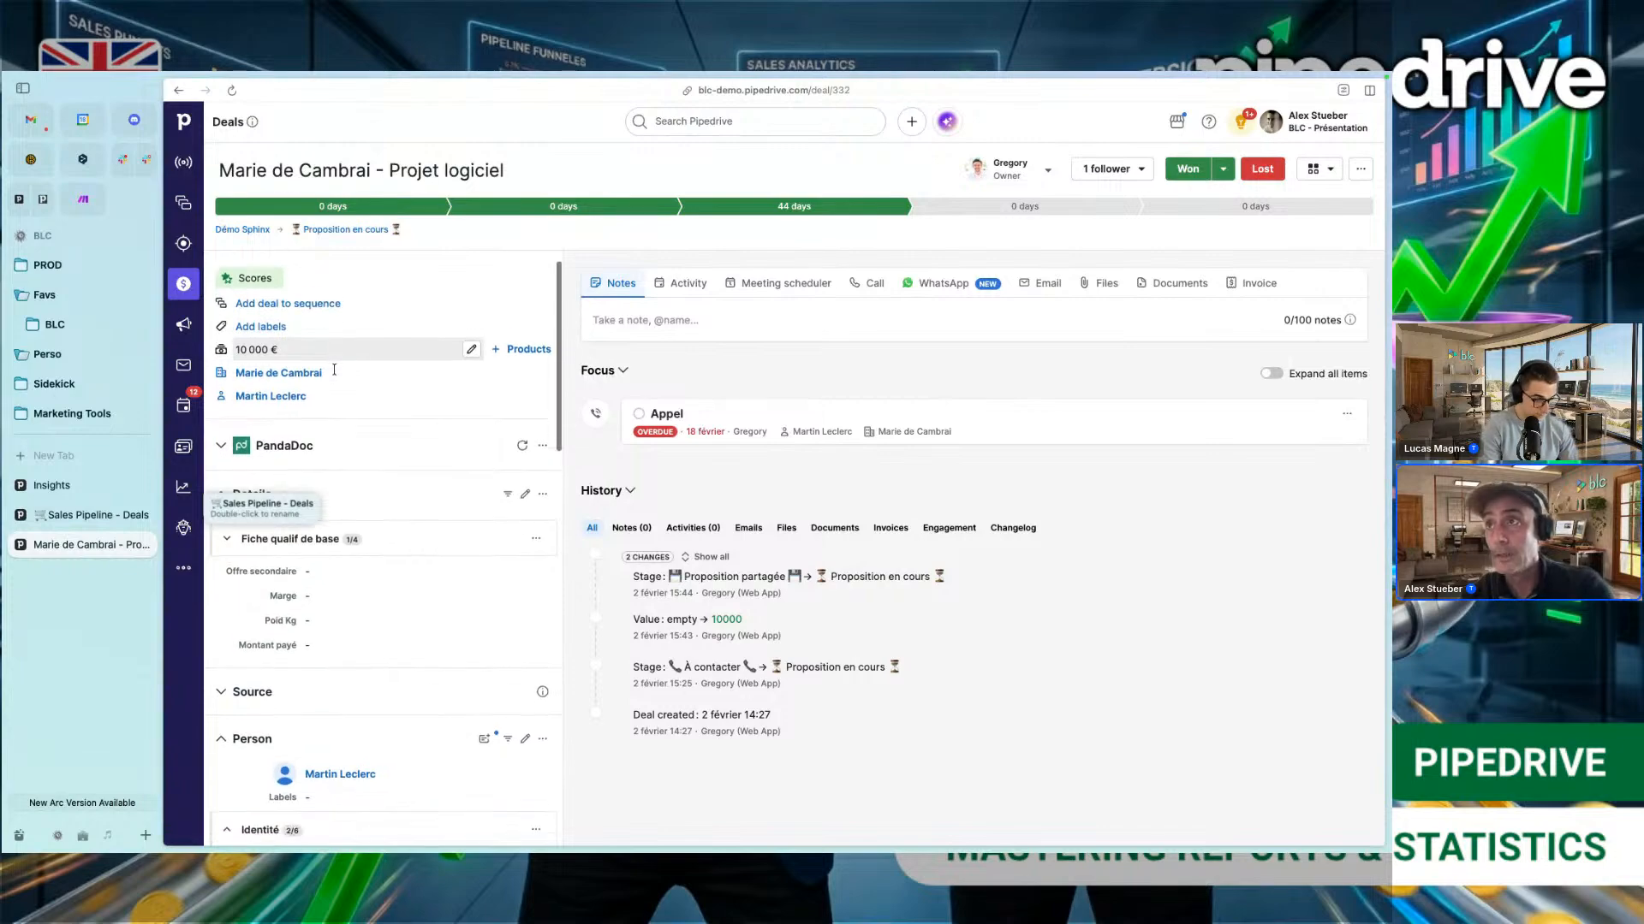
{"action": "scroll", "coordinate": [249, 385], "scroll_direction": "up", "scroll_amount": 1}
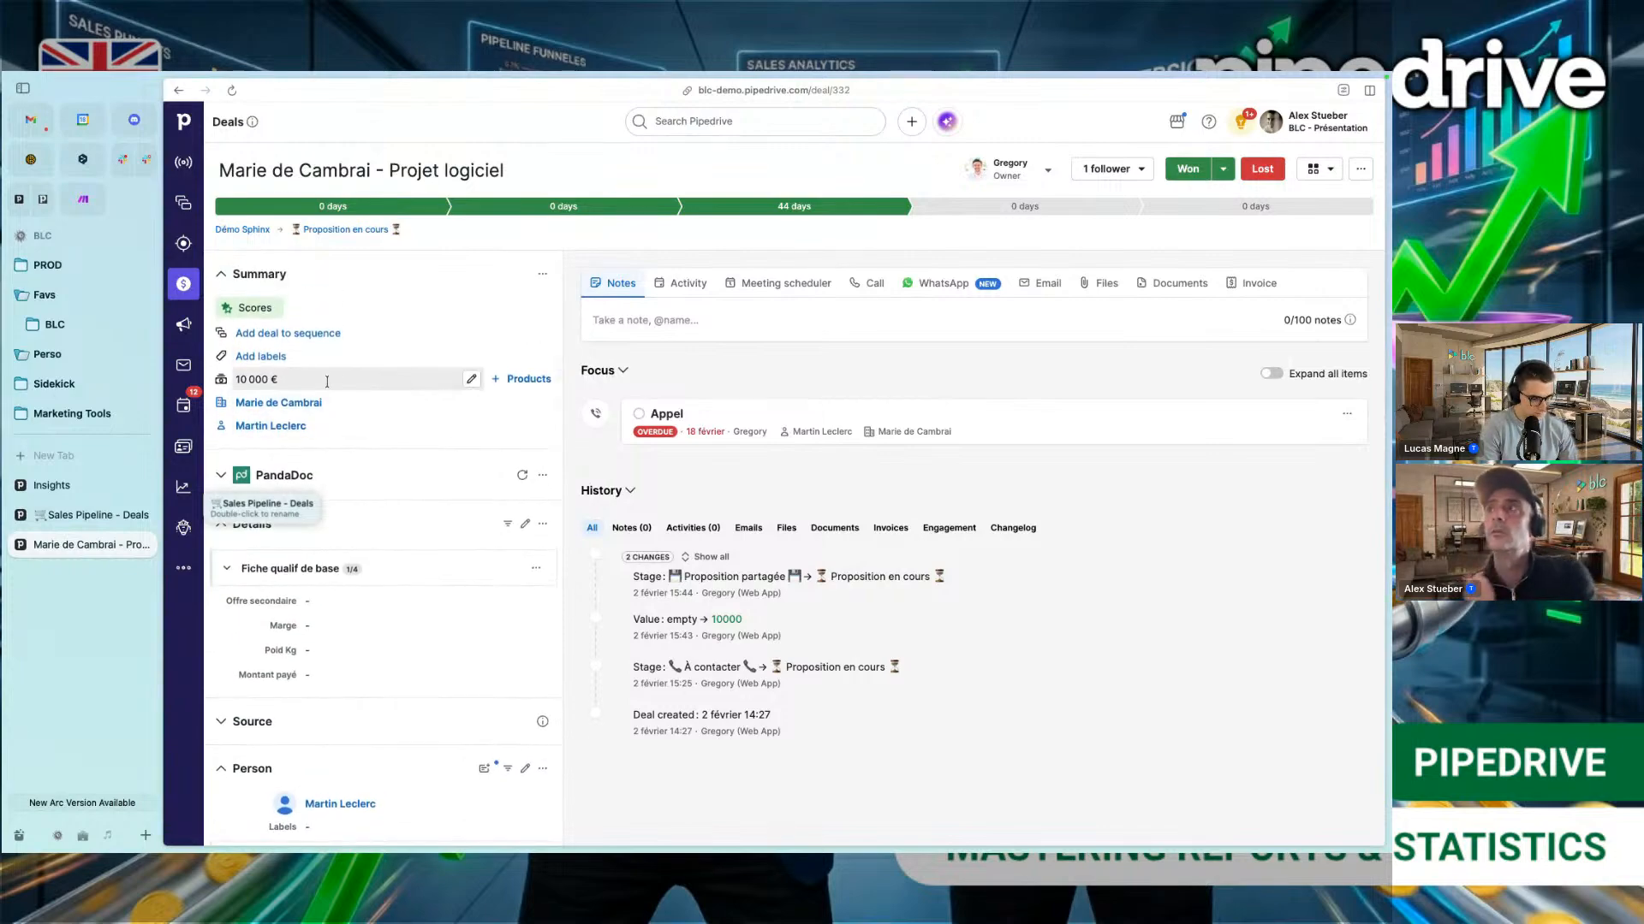
{"action": "left_click", "coordinate": [471, 380]}
{"action": "key", "text": "BackSpace"}
{"action": "key", "text": "BackSpace"}
{"action": "key", "text": "BackSpace"}
{"action": "key", "text": "BackSpace"}
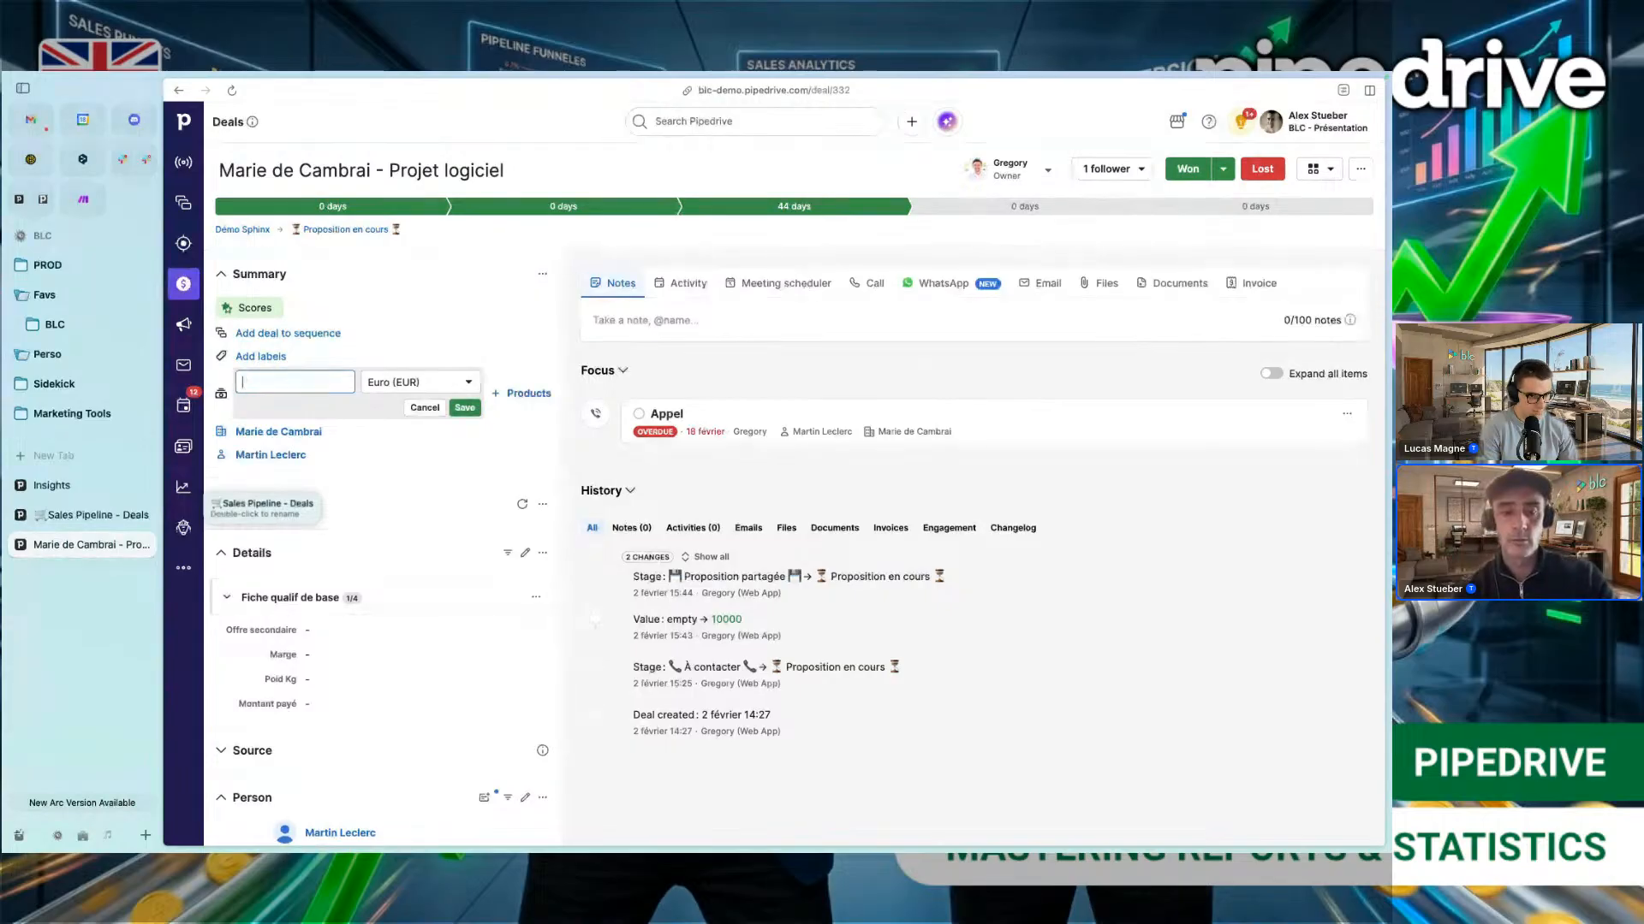
{"action": "type", "text": "35000"}
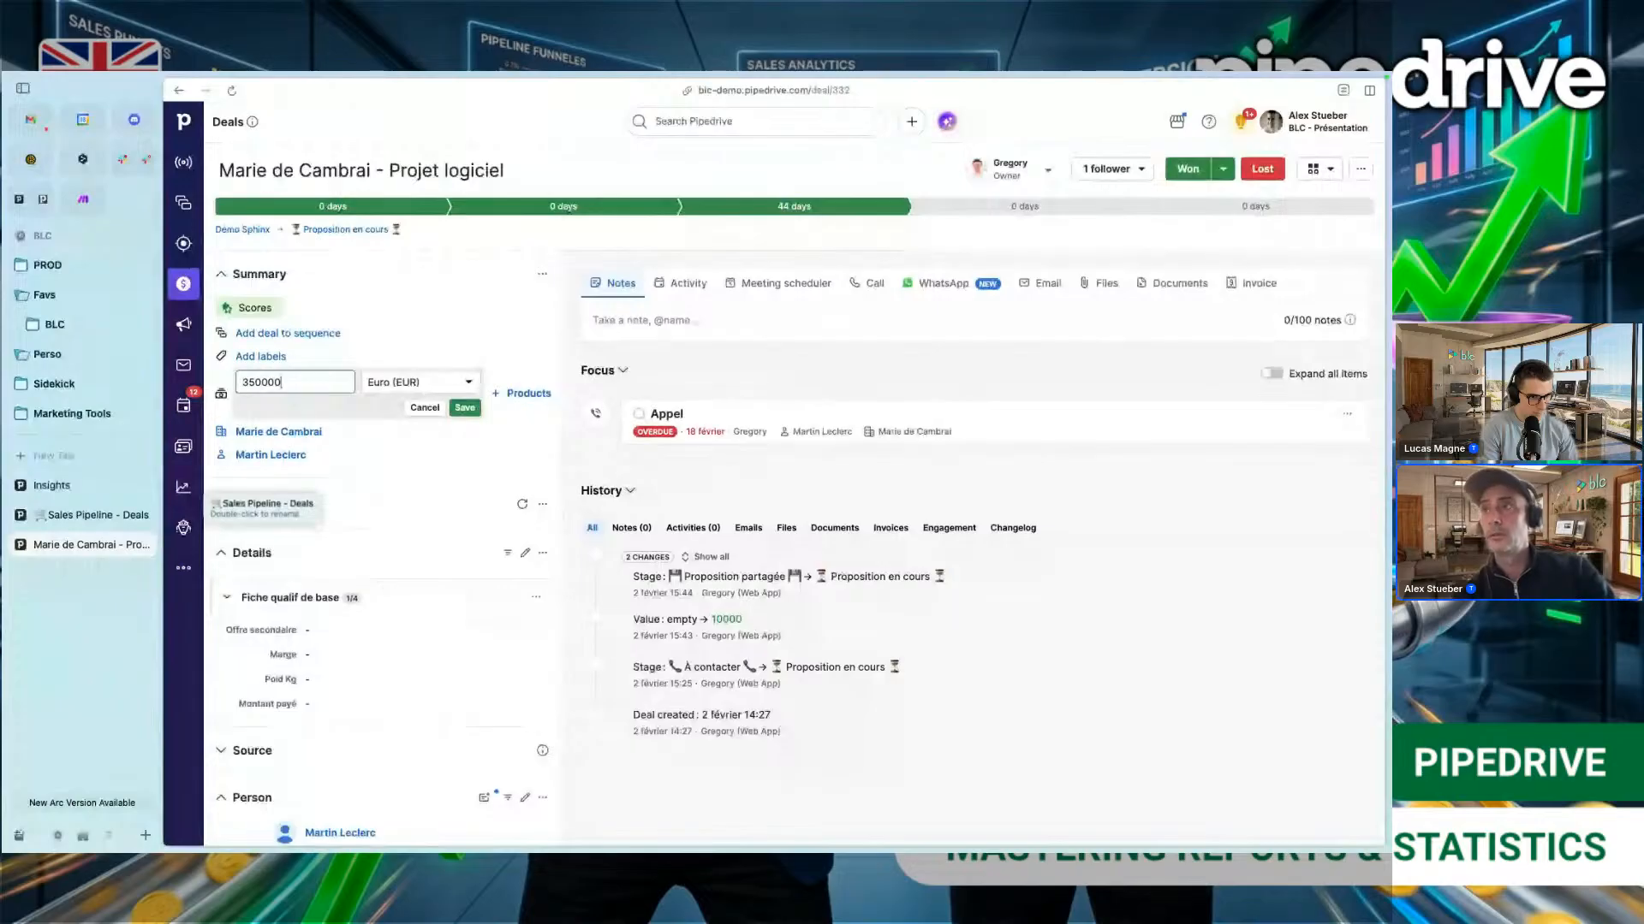
{"action": "left_click", "coordinate": [463, 408]}
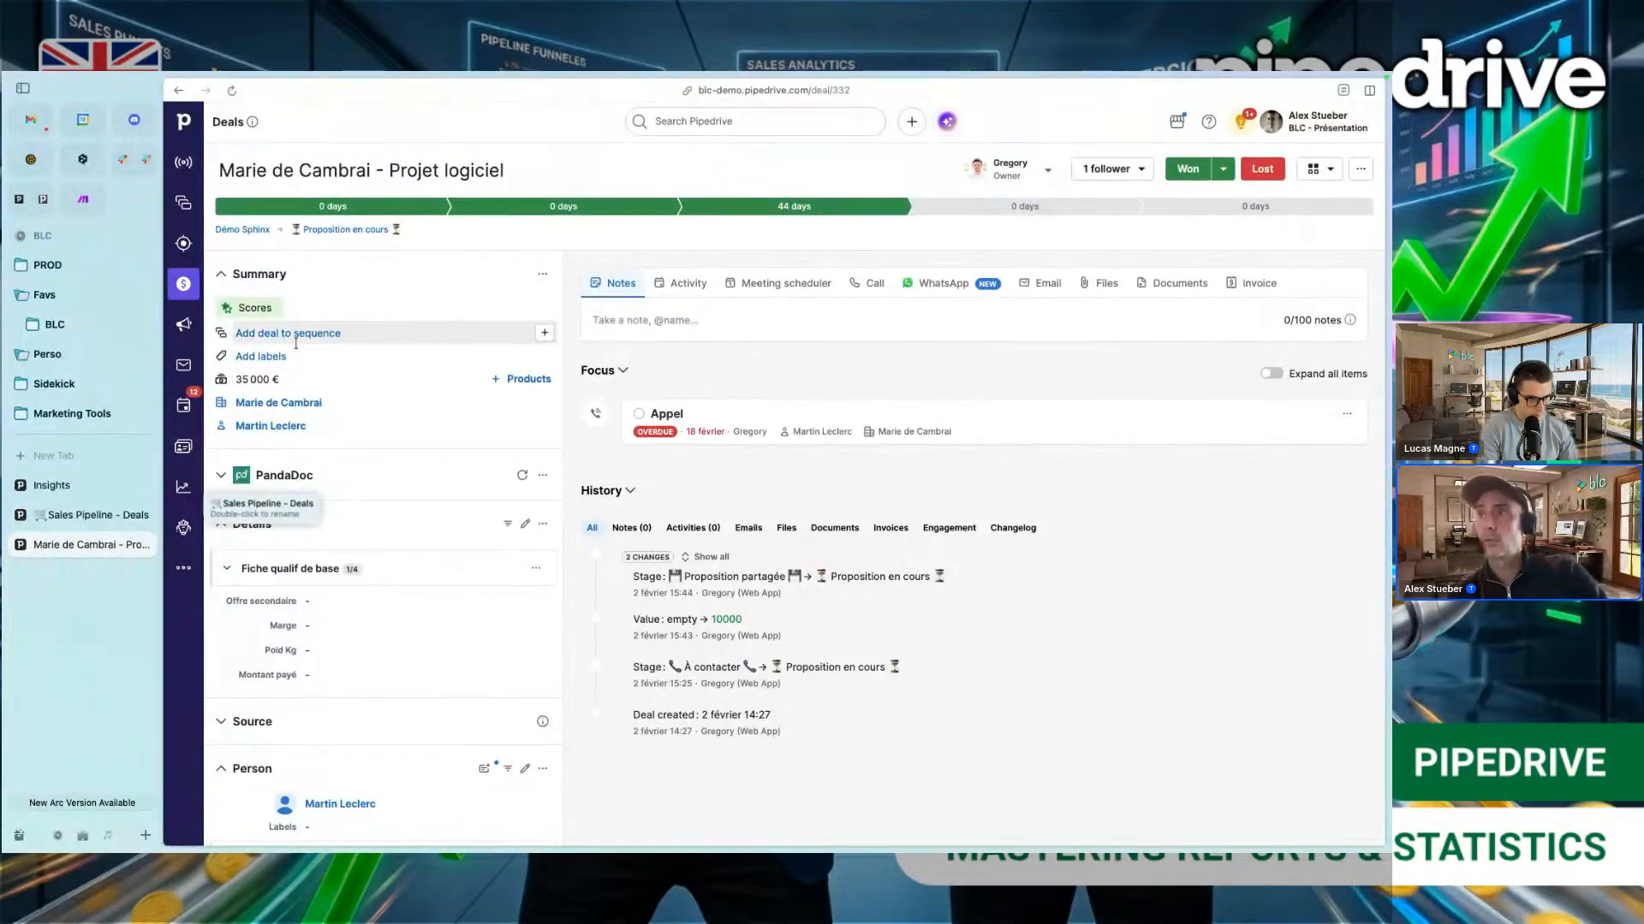
Step: Look through the deal's summary and detail fields, collapsing the Details section
{"action": "scroll", "coordinate": [377, 360], "scroll_direction": "down", "scroll_amount": 2}
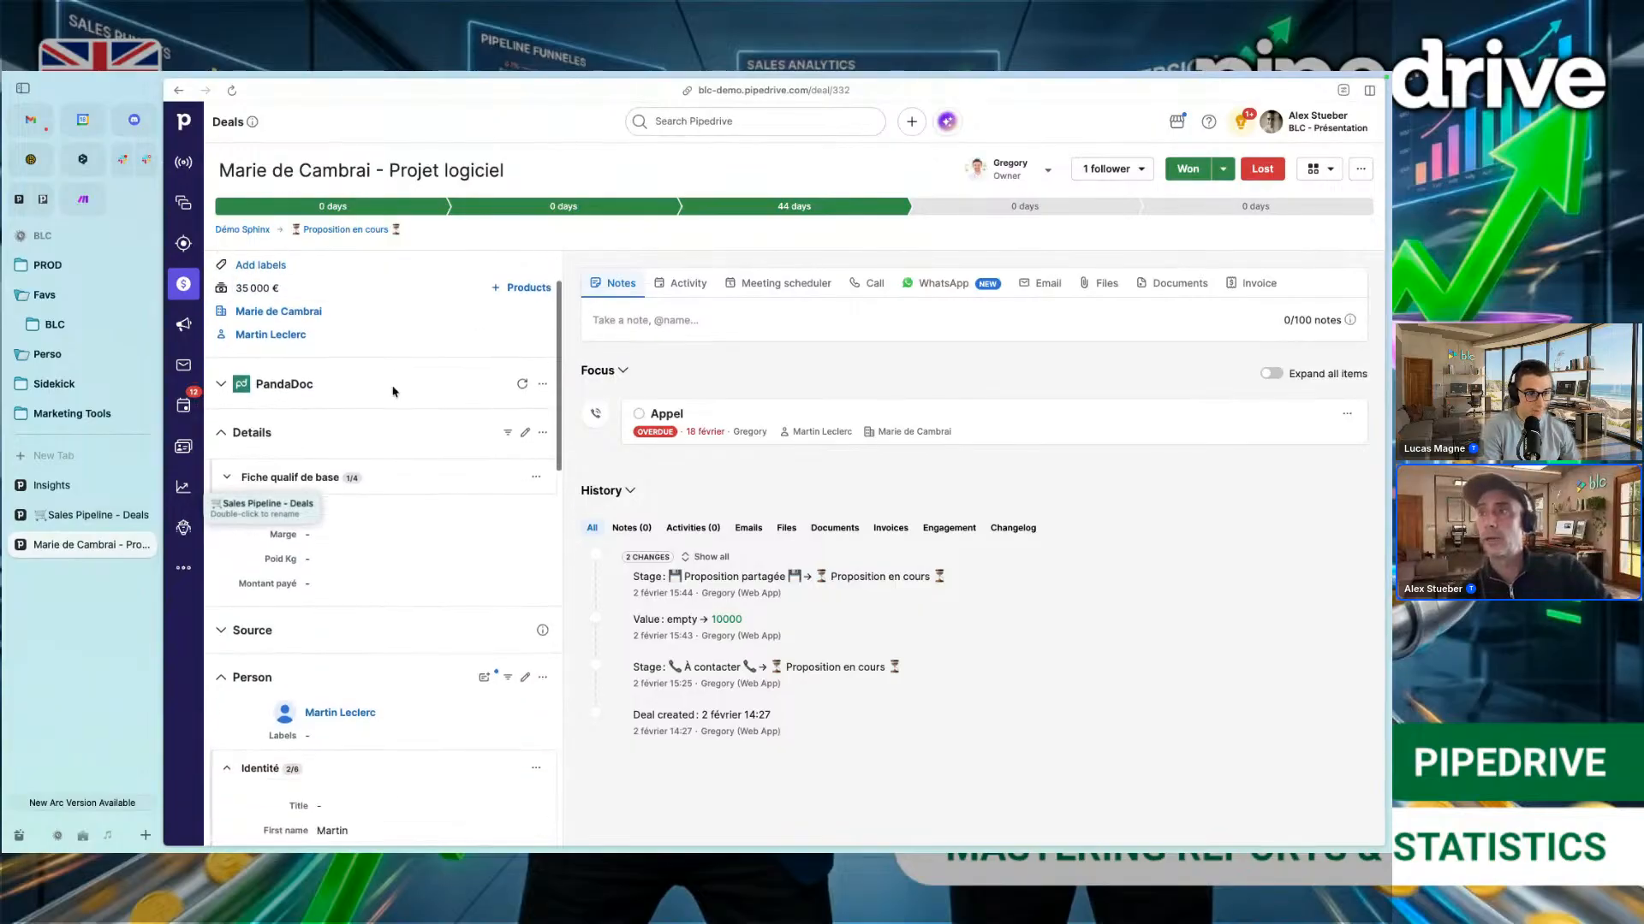
{"action": "left_click", "coordinate": [220, 434]}
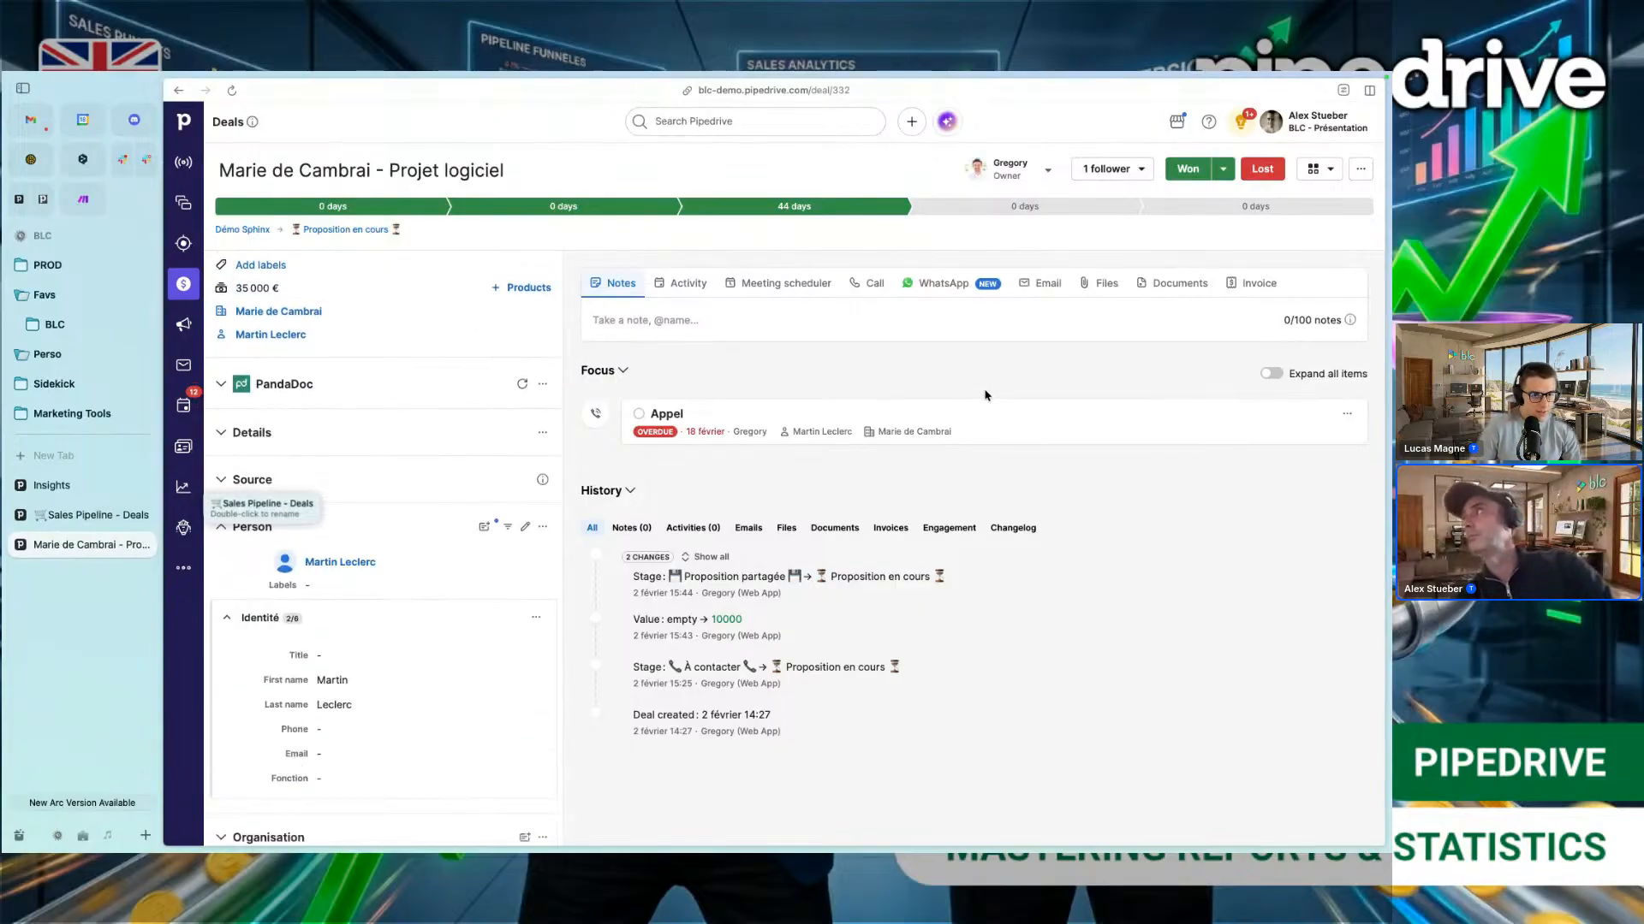
{"action": "scroll", "coordinate": [436, 426], "scroll_direction": "up", "scroll_amount": 2}
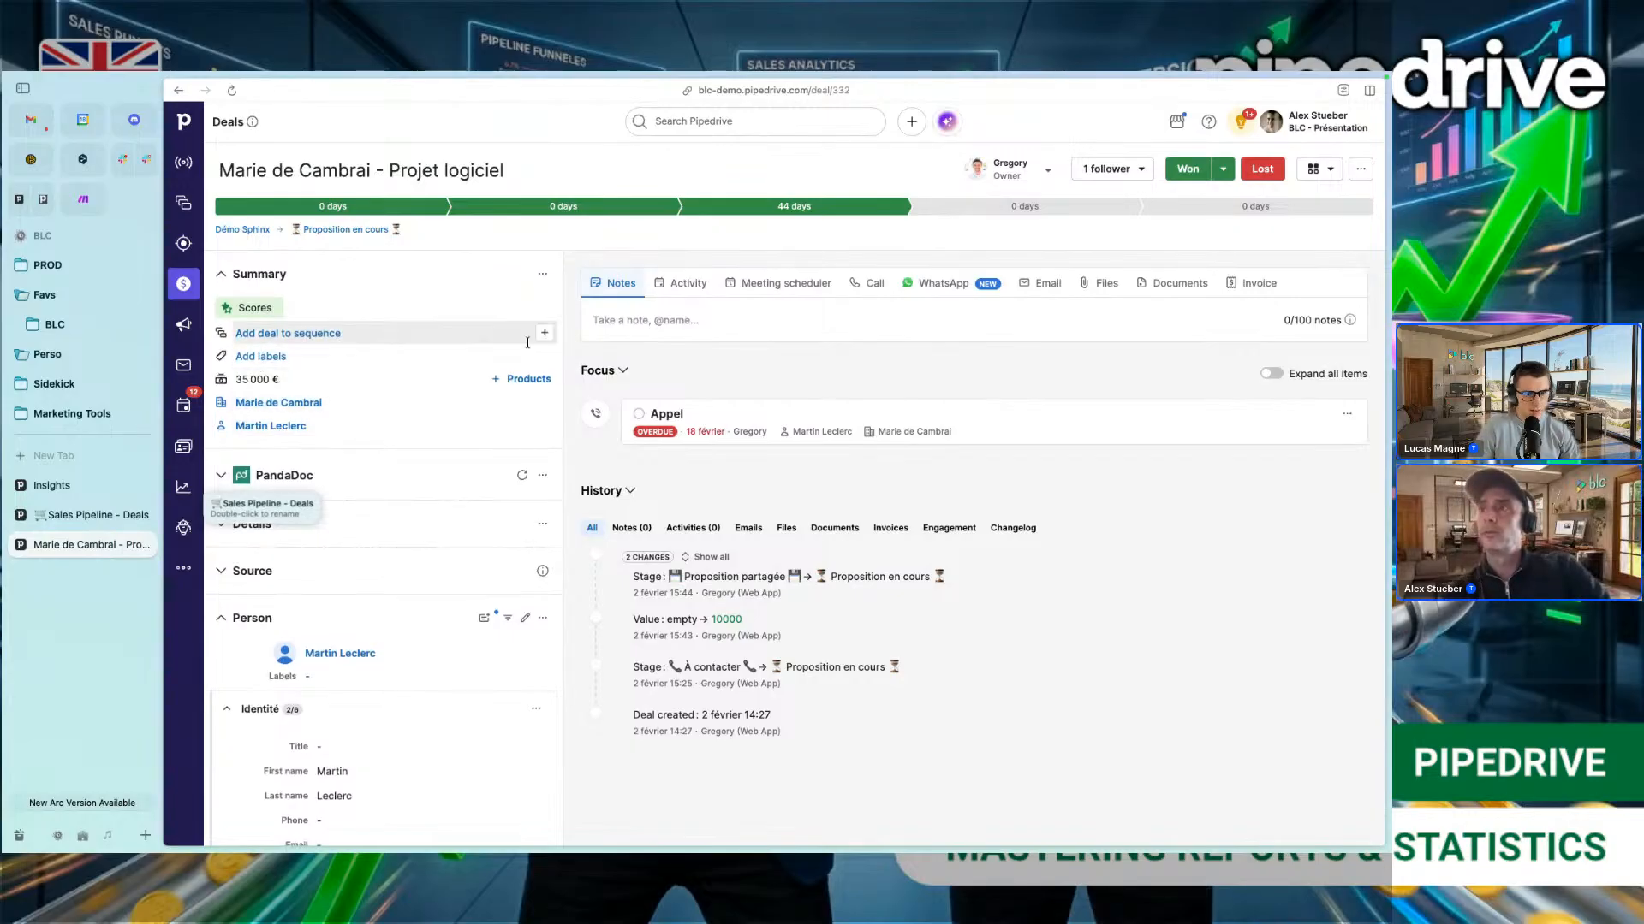
Step: Go to the company settings and open the Data fields page
{"action": "left_click", "coordinate": [1316, 122]}
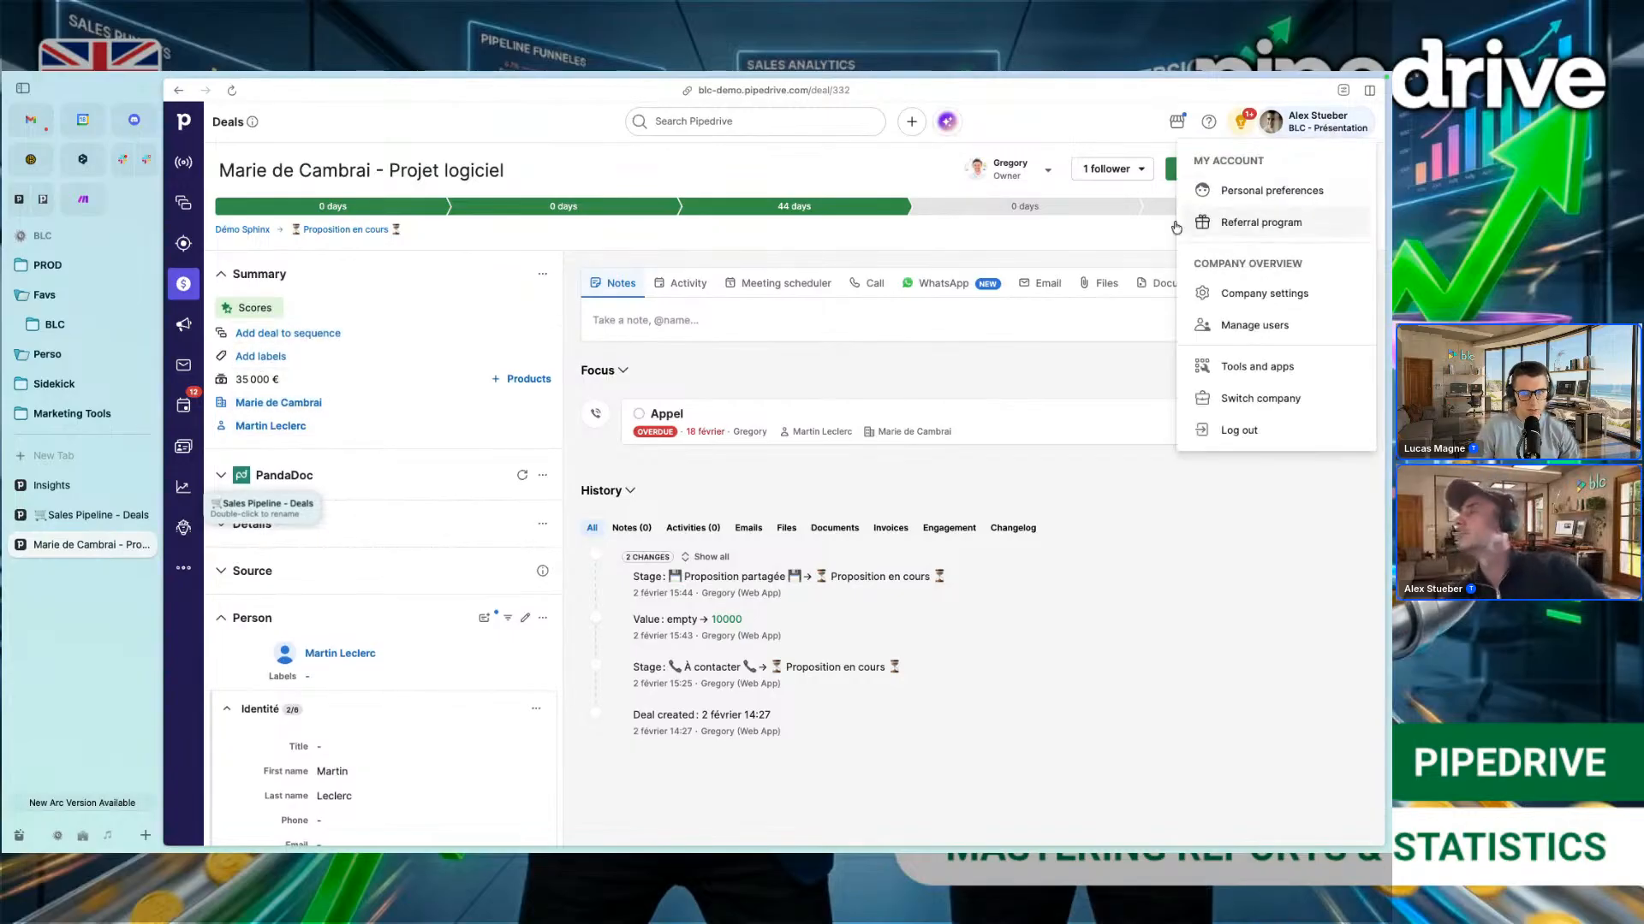
{"action": "left_click", "coordinate": [1233, 288]}
{"action": "scroll", "coordinate": [208, 729], "scroll_direction": "down", "scroll_amount": 1}
{"action": "left_click", "coordinate": [267, 603]}
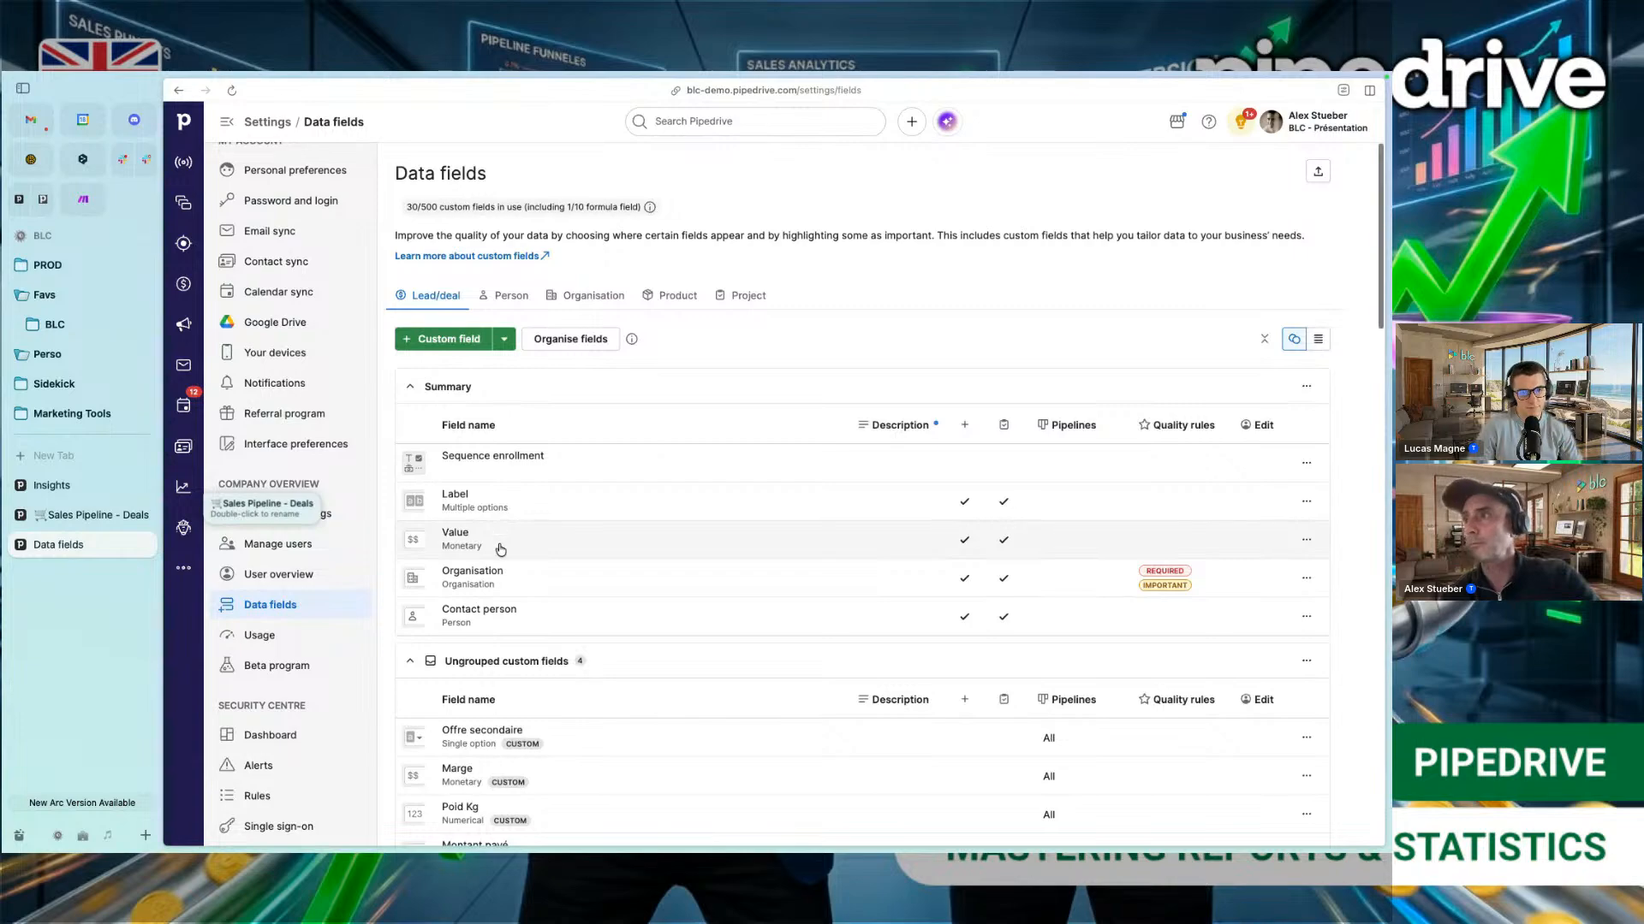
Step: Examine the lead/deal data fields, including the custom, default and system field groups
{"action": "scroll", "coordinate": [628, 575], "scroll_direction": "down", "scroll_amount": 3}
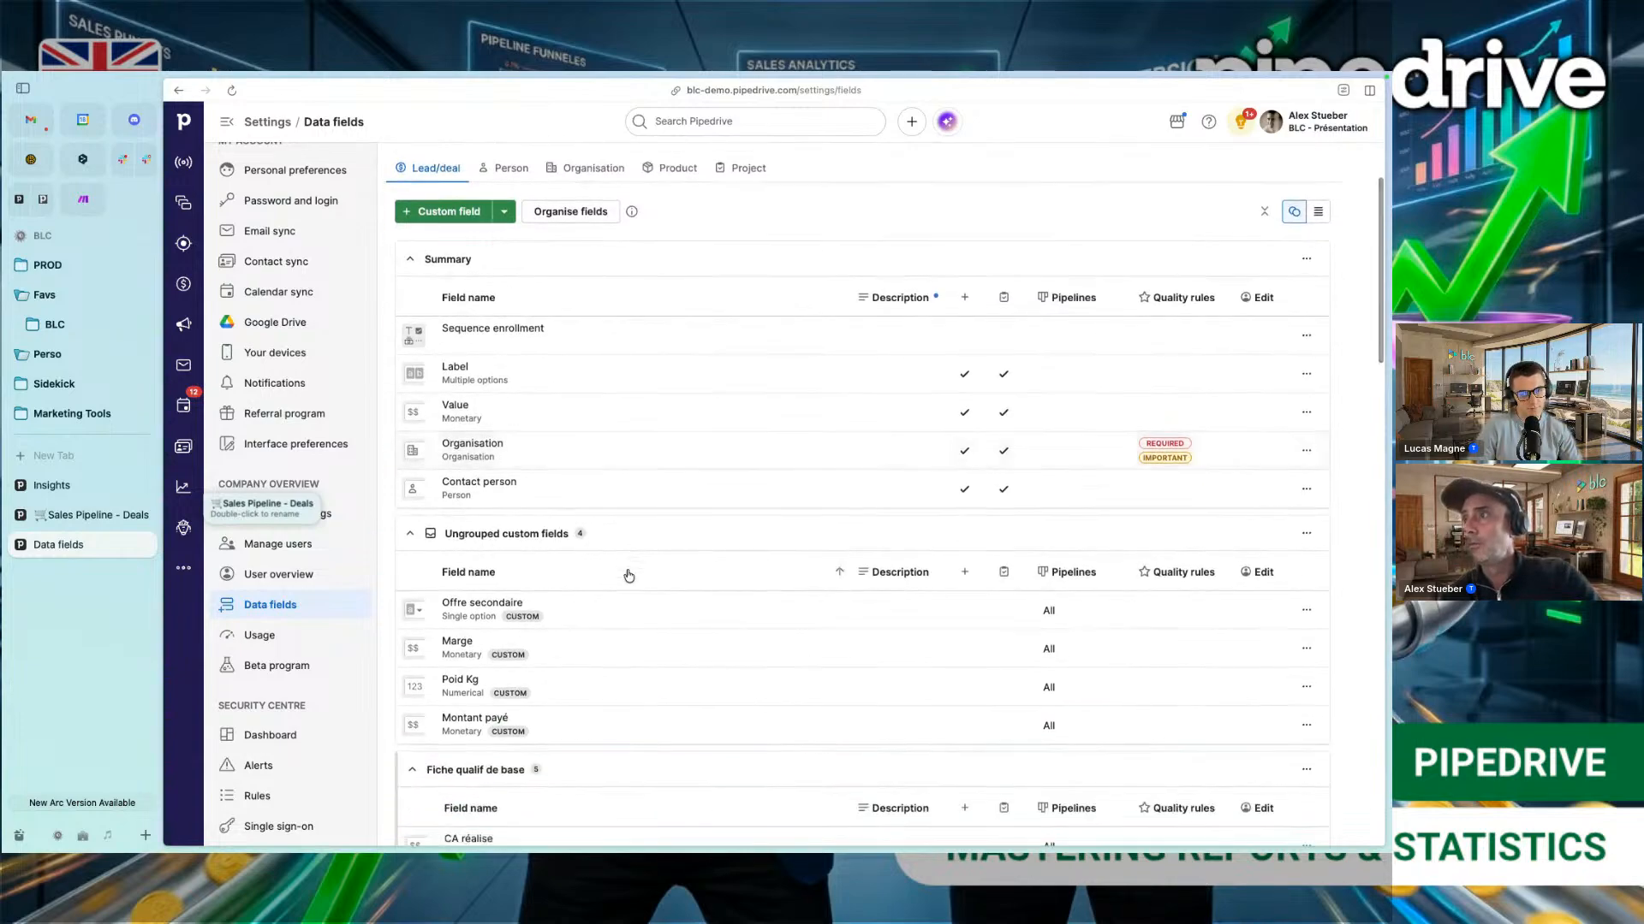
{"action": "scroll", "coordinate": [628, 575], "scroll_direction": "down", "scroll_amount": 5}
{"action": "scroll", "coordinate": [628, 576], "scroll_direction": "down", "scroll_amount": 8}
{"action": "scroll", "coordinate": [629, 575], "scroll_direction": "down", "scroll_amount": 1}
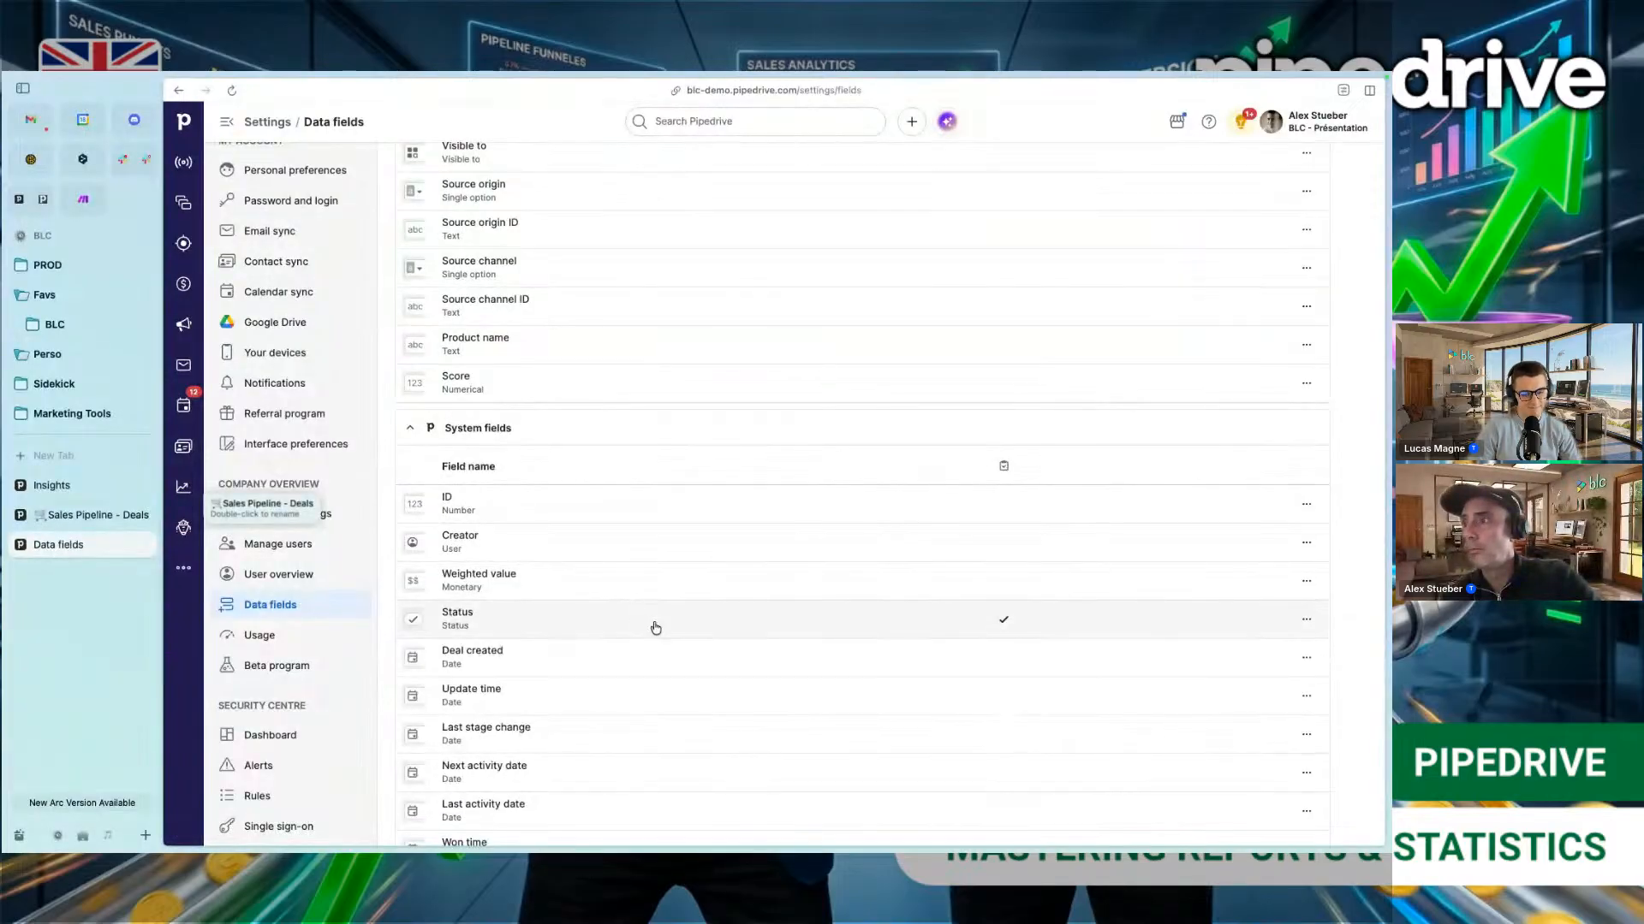
{"action": "scroll", "coordinate": [656, 629], "scroll_direction": "down", "scroll_amount": 2}
{"action": "scroll", "coordinate": [656, 629], "scroll_direction": "down", "scroll_amount": 1}
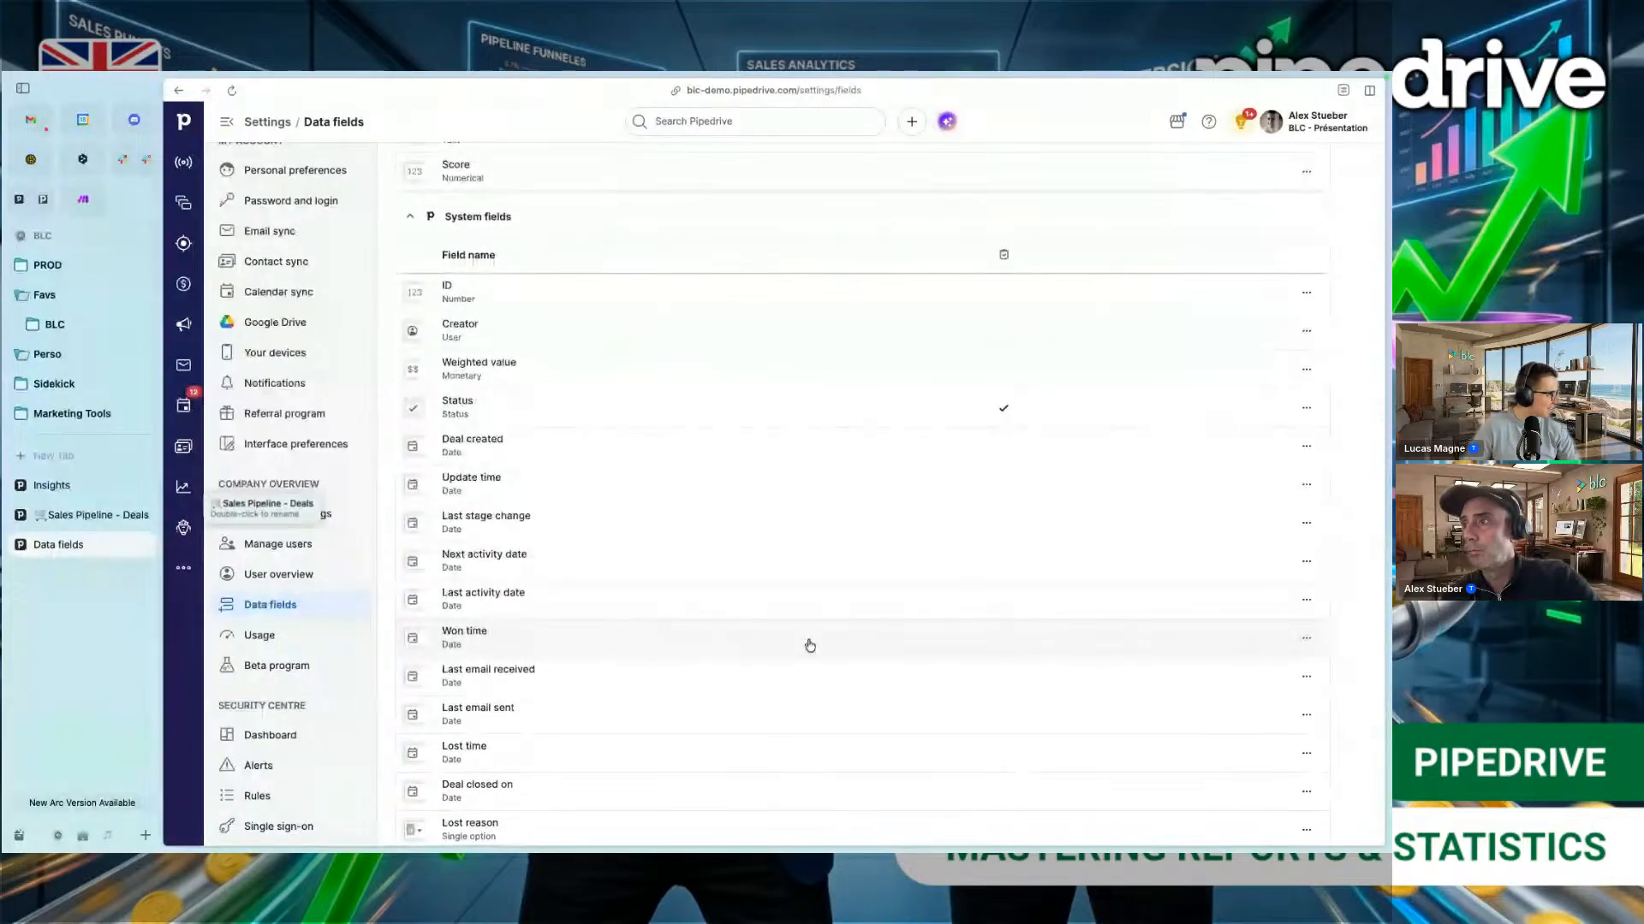
{"action": "scroll", "coordinate": [809, 646], "scroll_direction": "down", "scroll_amount": 2}
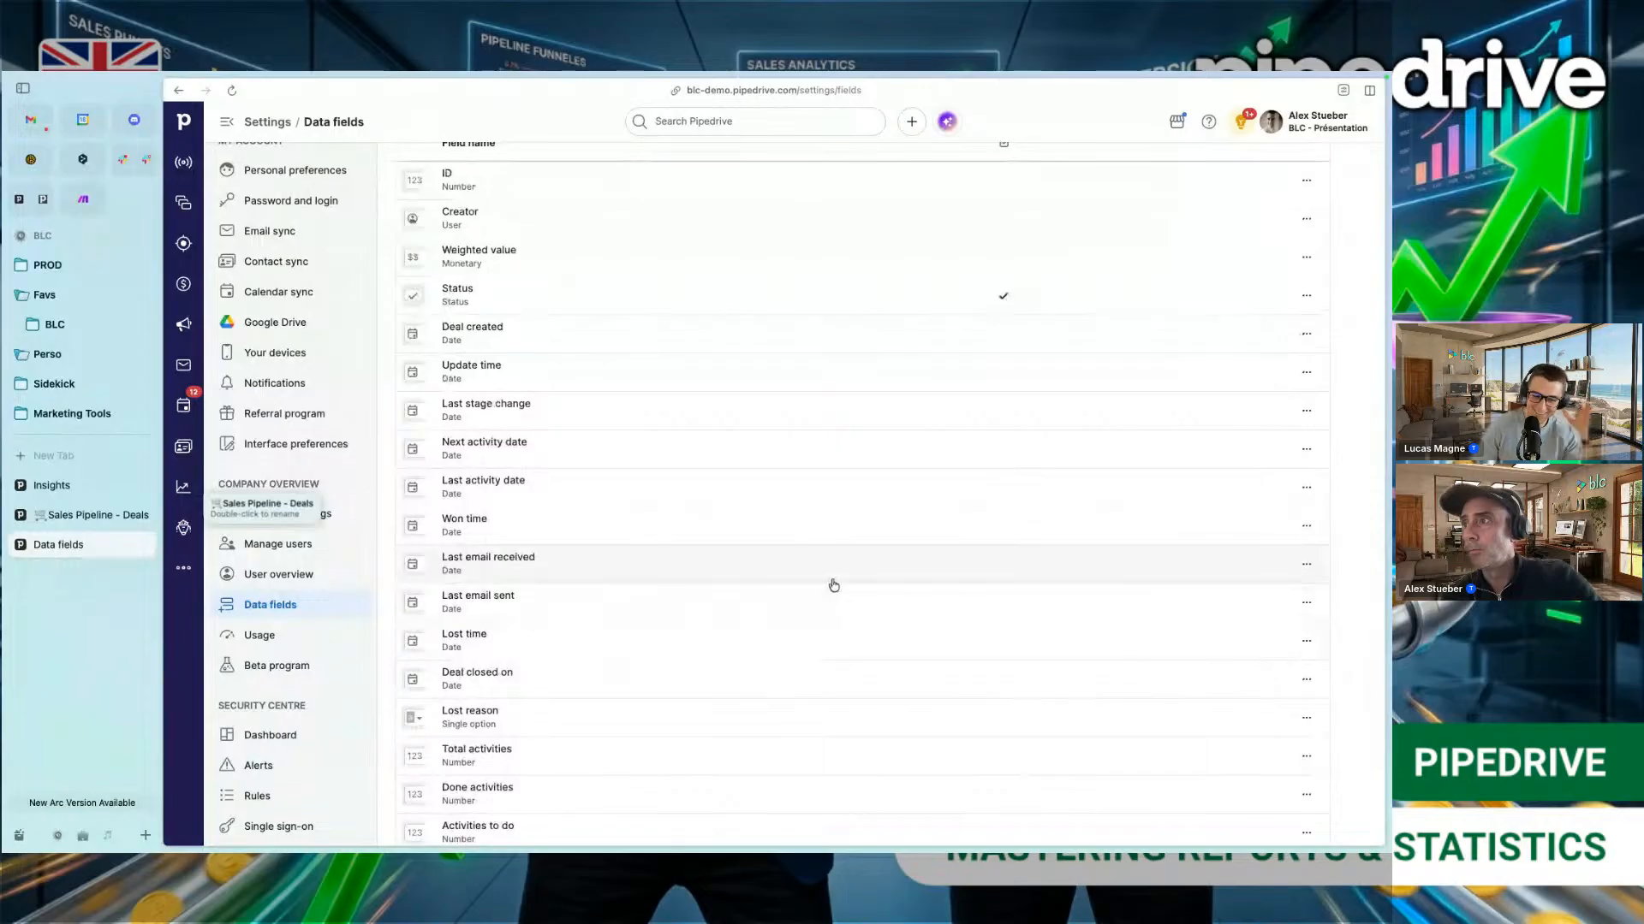
{"action": "scroll", "coordinate": [910, 473], "scroll_direction": "down", "scroll_amount": 1}
{"action": "scroll", "coordinate": [912, 477], "scroll_direction": "up", "scroll_amount": 2}
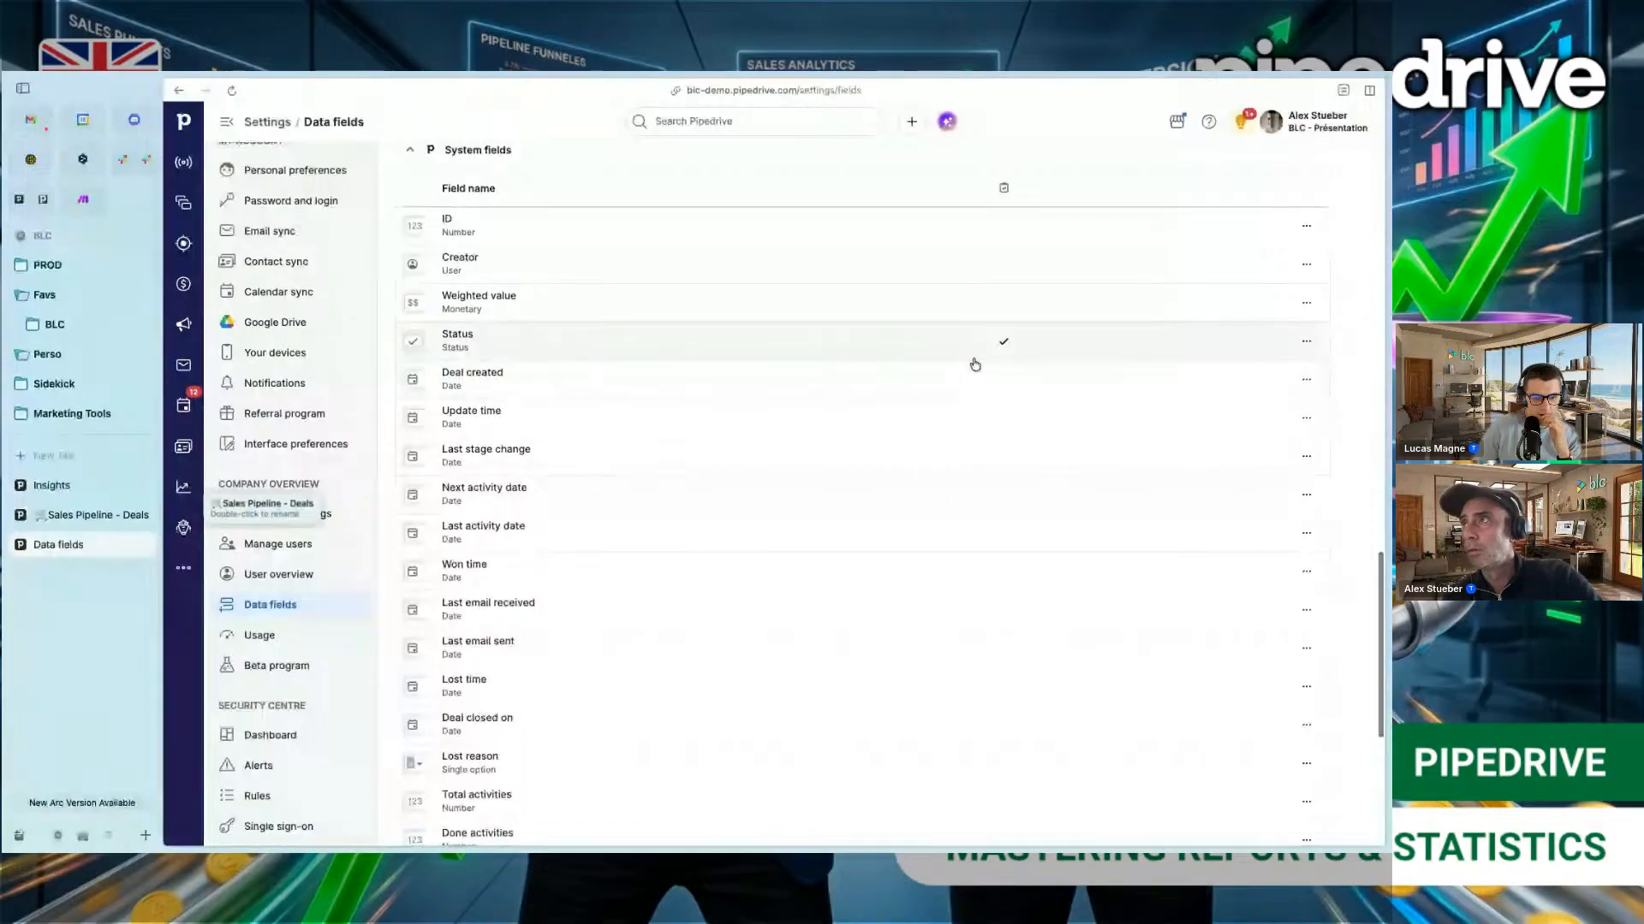
{"action": "scroll", "coordinate": [965, 381], "scroll_direction": "down", "scroll_amount": 8}
{"action": "scroll", "coordinate": [947, 461], "scroll_direction": "down", "scroll_amount": 3}
{"action": "scroll", "coordinate": [946, 462], "scroll_direction": "up", "scroll_amount": 20}
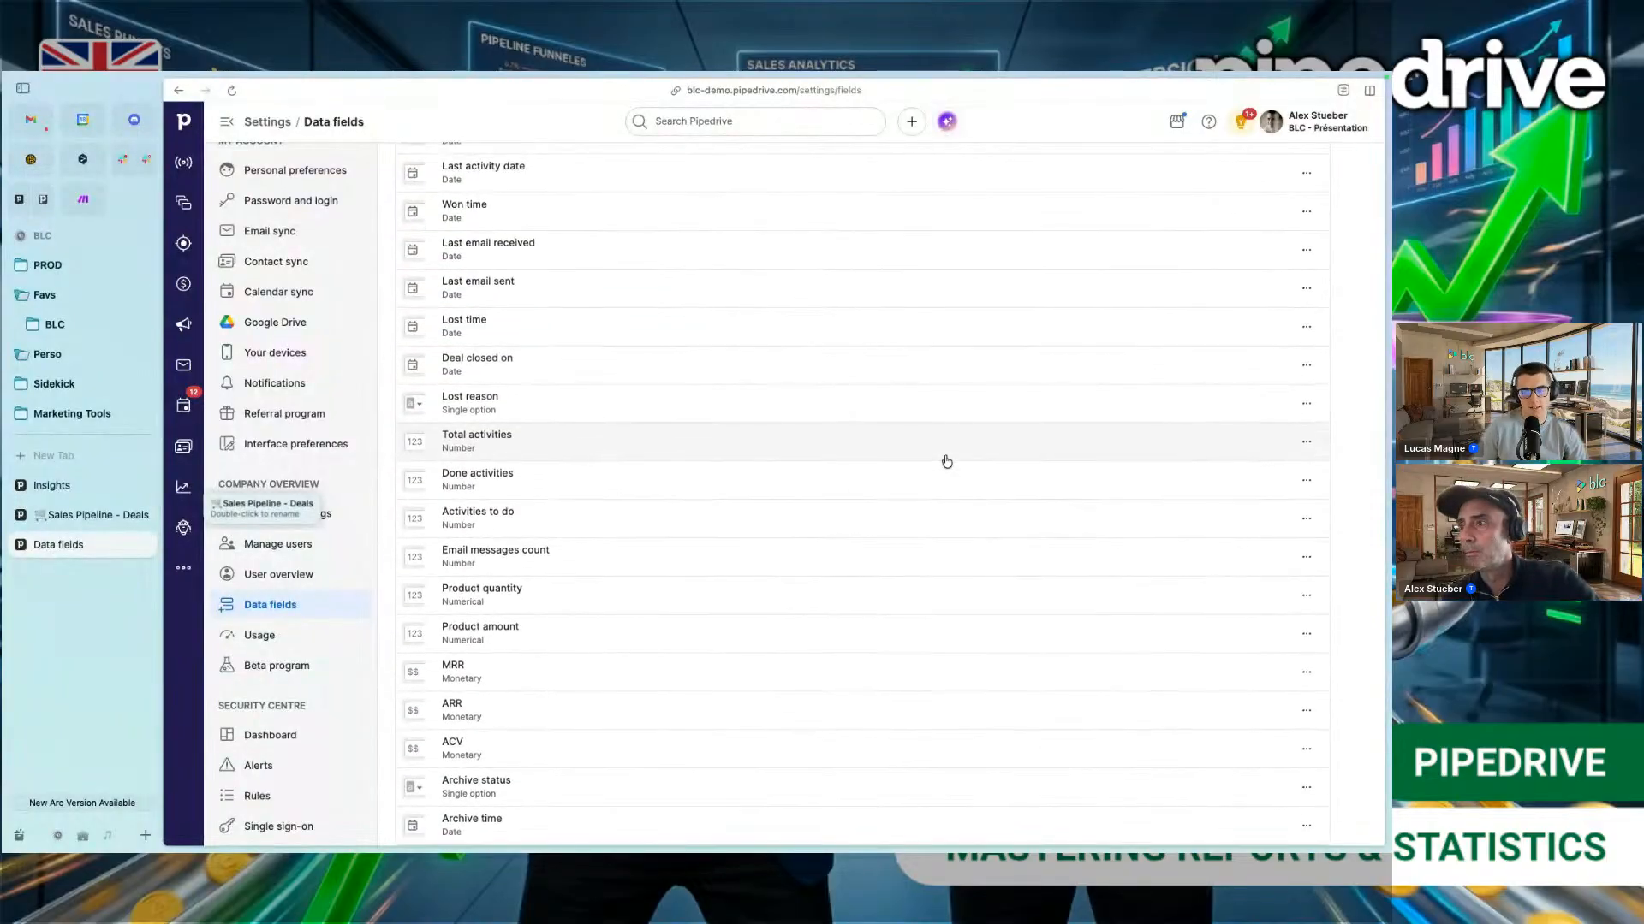
{"action": "scroll", "coordinate": [946, 469], "scroll_direction": "up", "scroll_amount": 3}
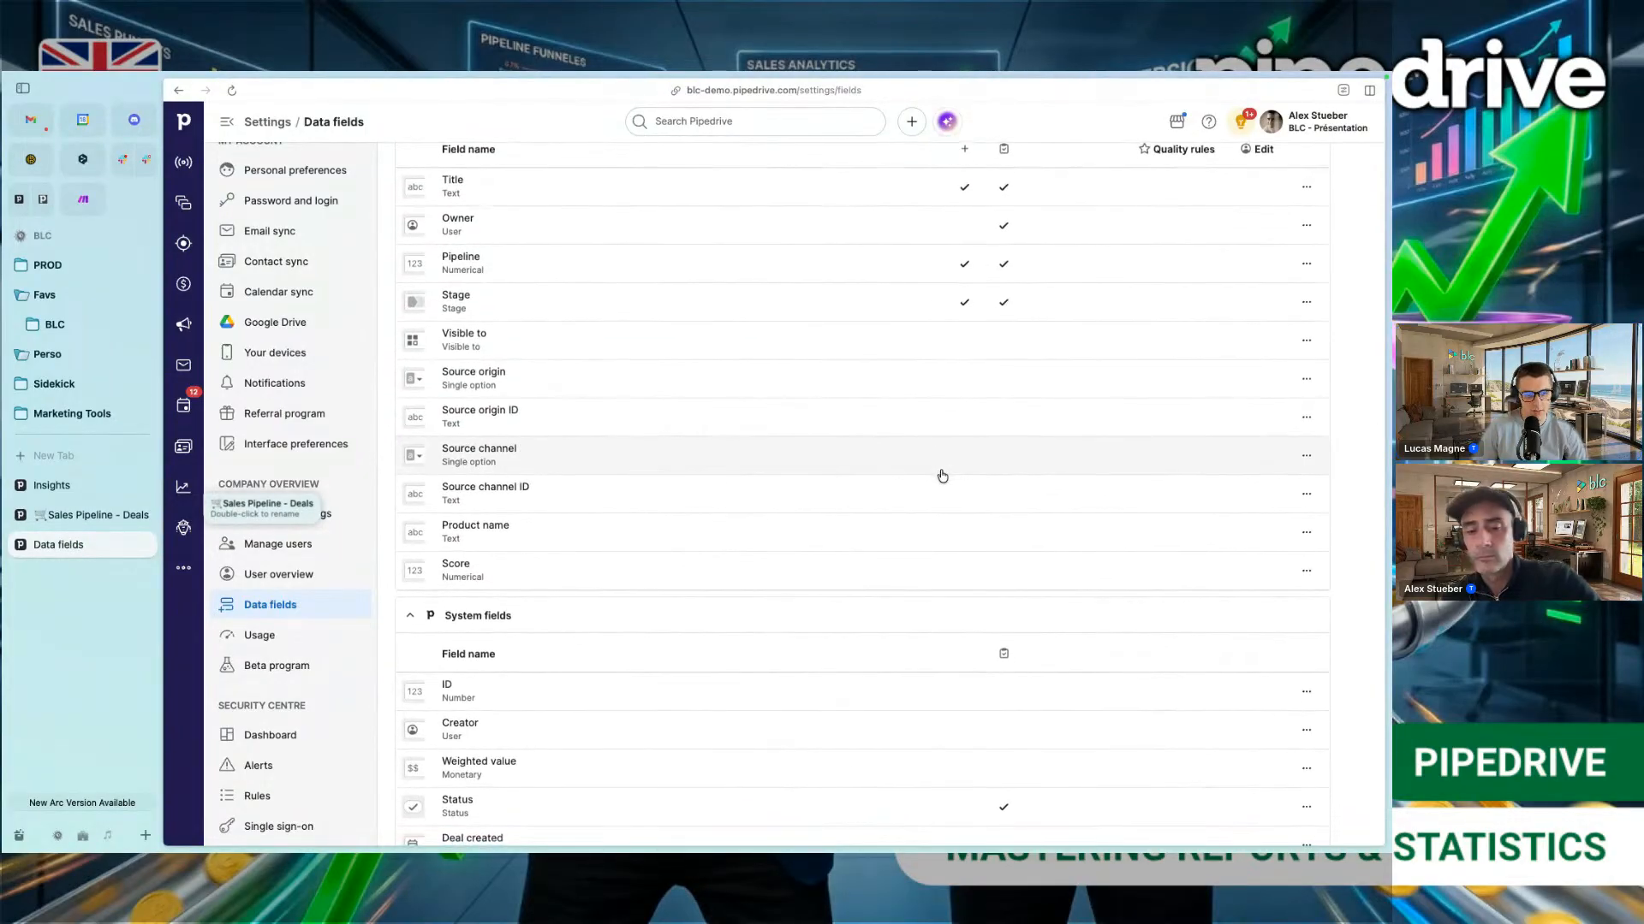
Step: Find the Expected close date field among the deal fields and move it to the Summary field group
{"action": "key", "text": "ctrl+f"}
{"action": "type", "text": "expe"}
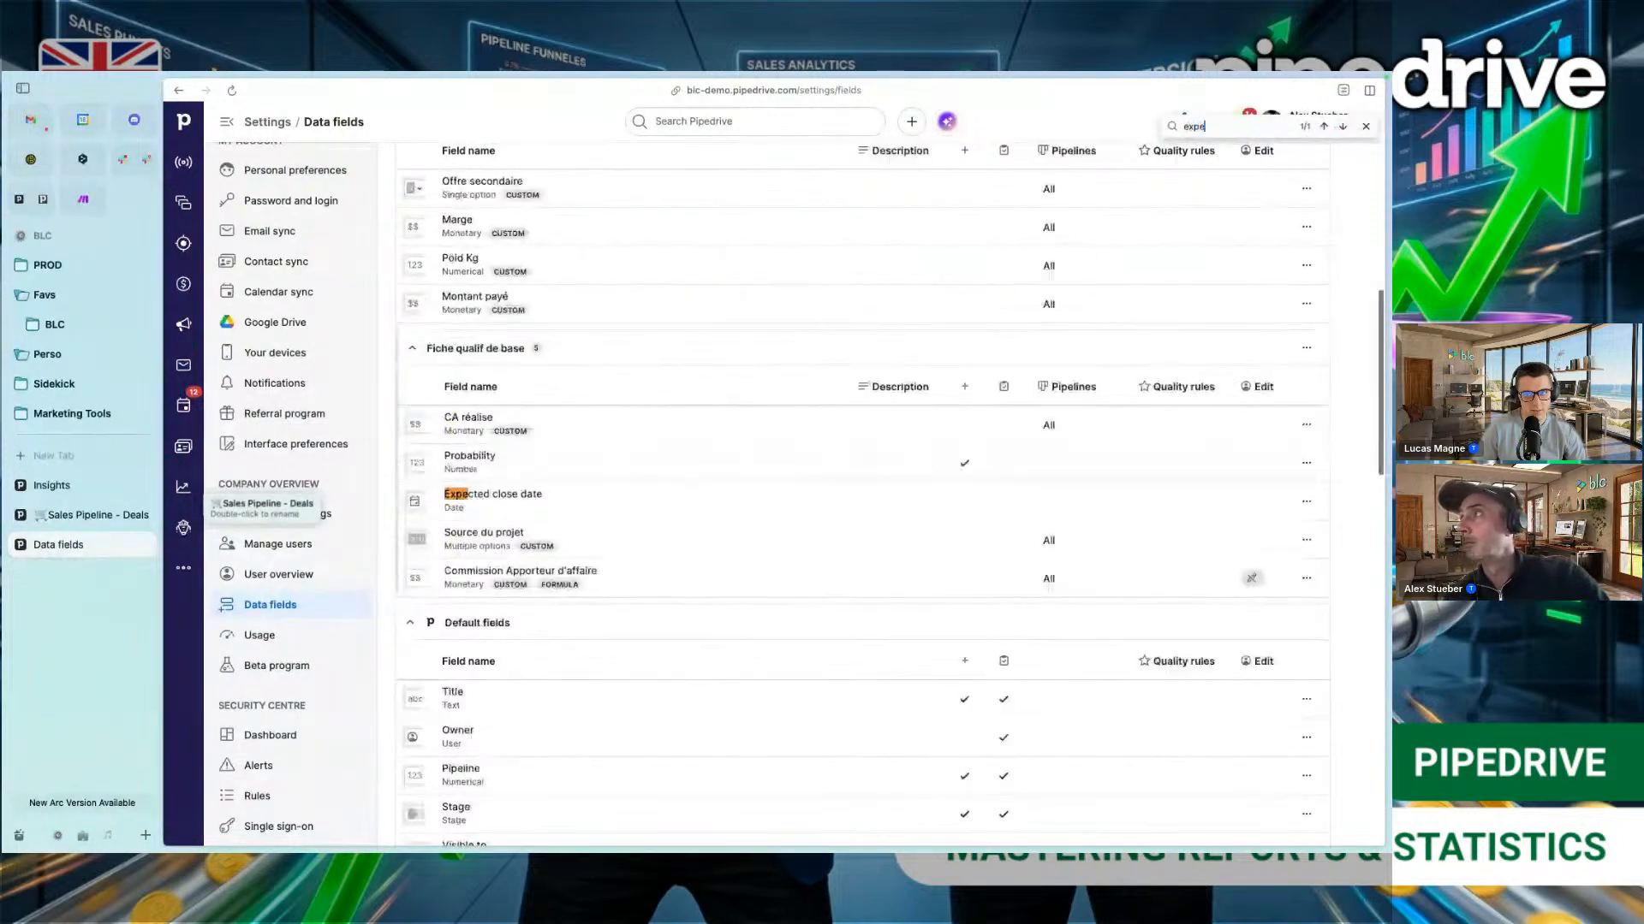
{"action": "left_click", "coordinate": [739, 506]}
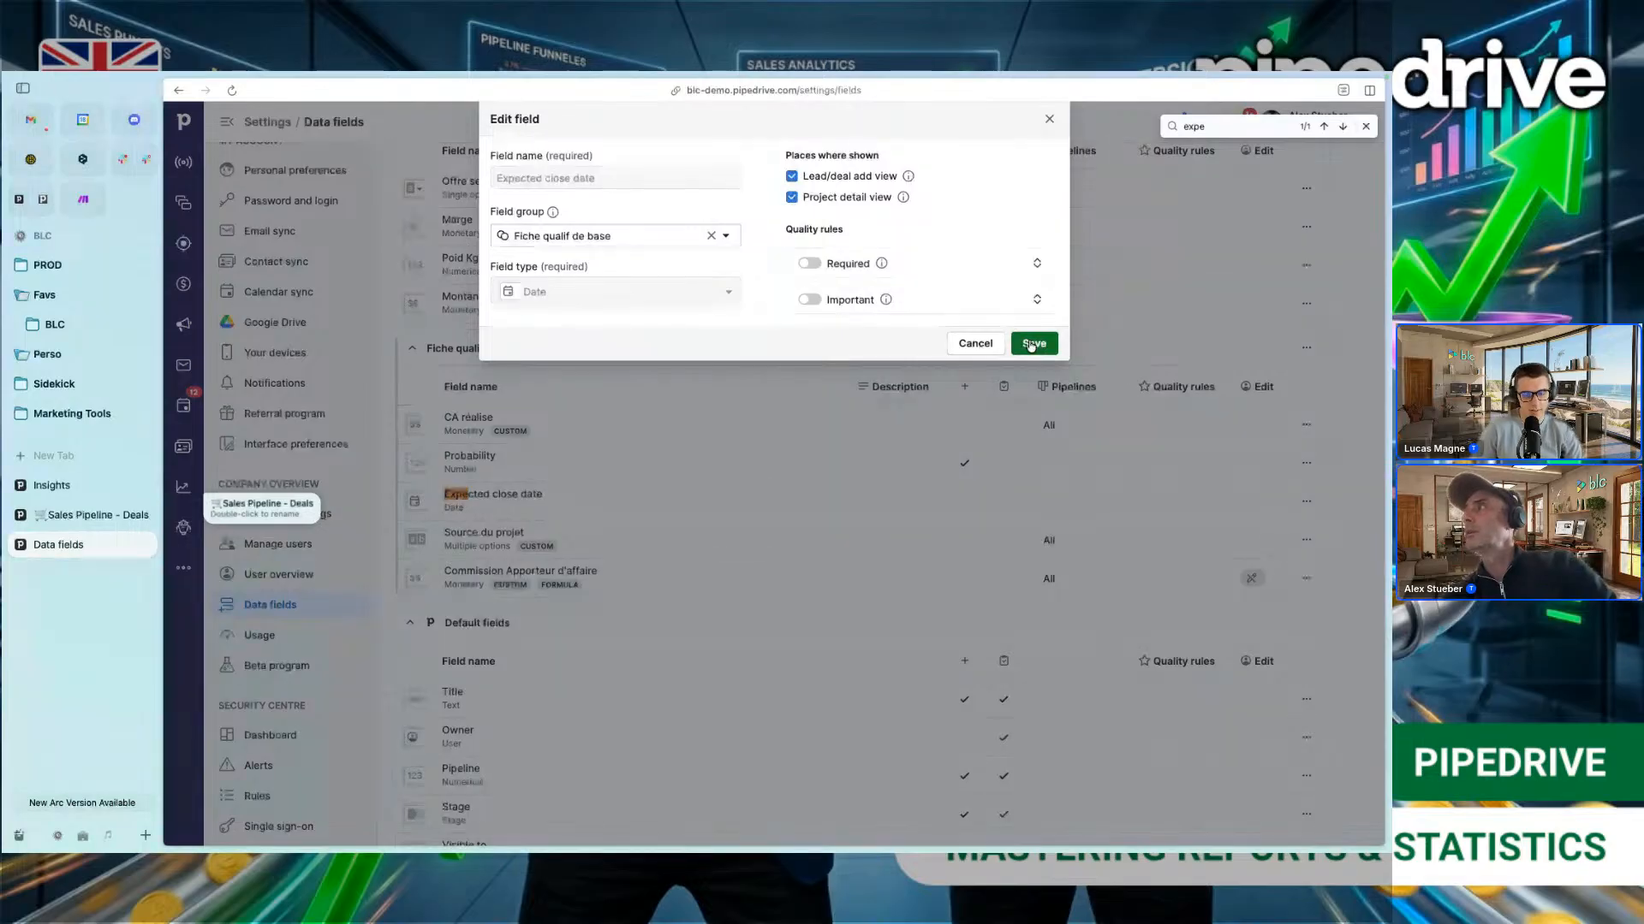
{"action": "left_click", "coordinate": [677, 235]}
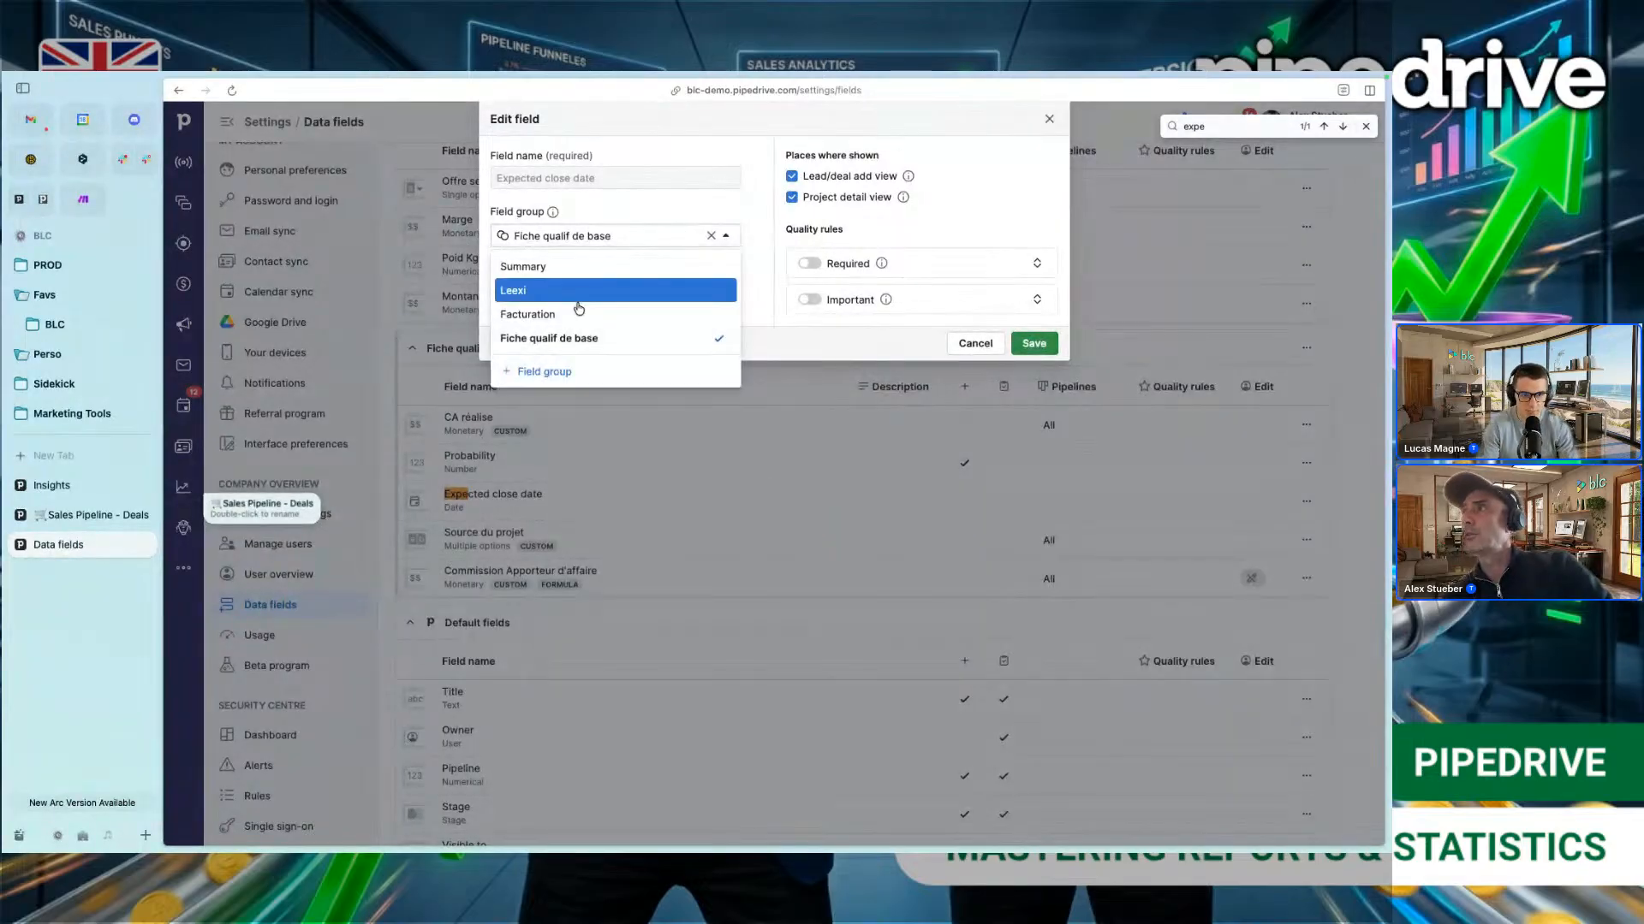
{"action": "left_click", "coordinate": [598, 267]}
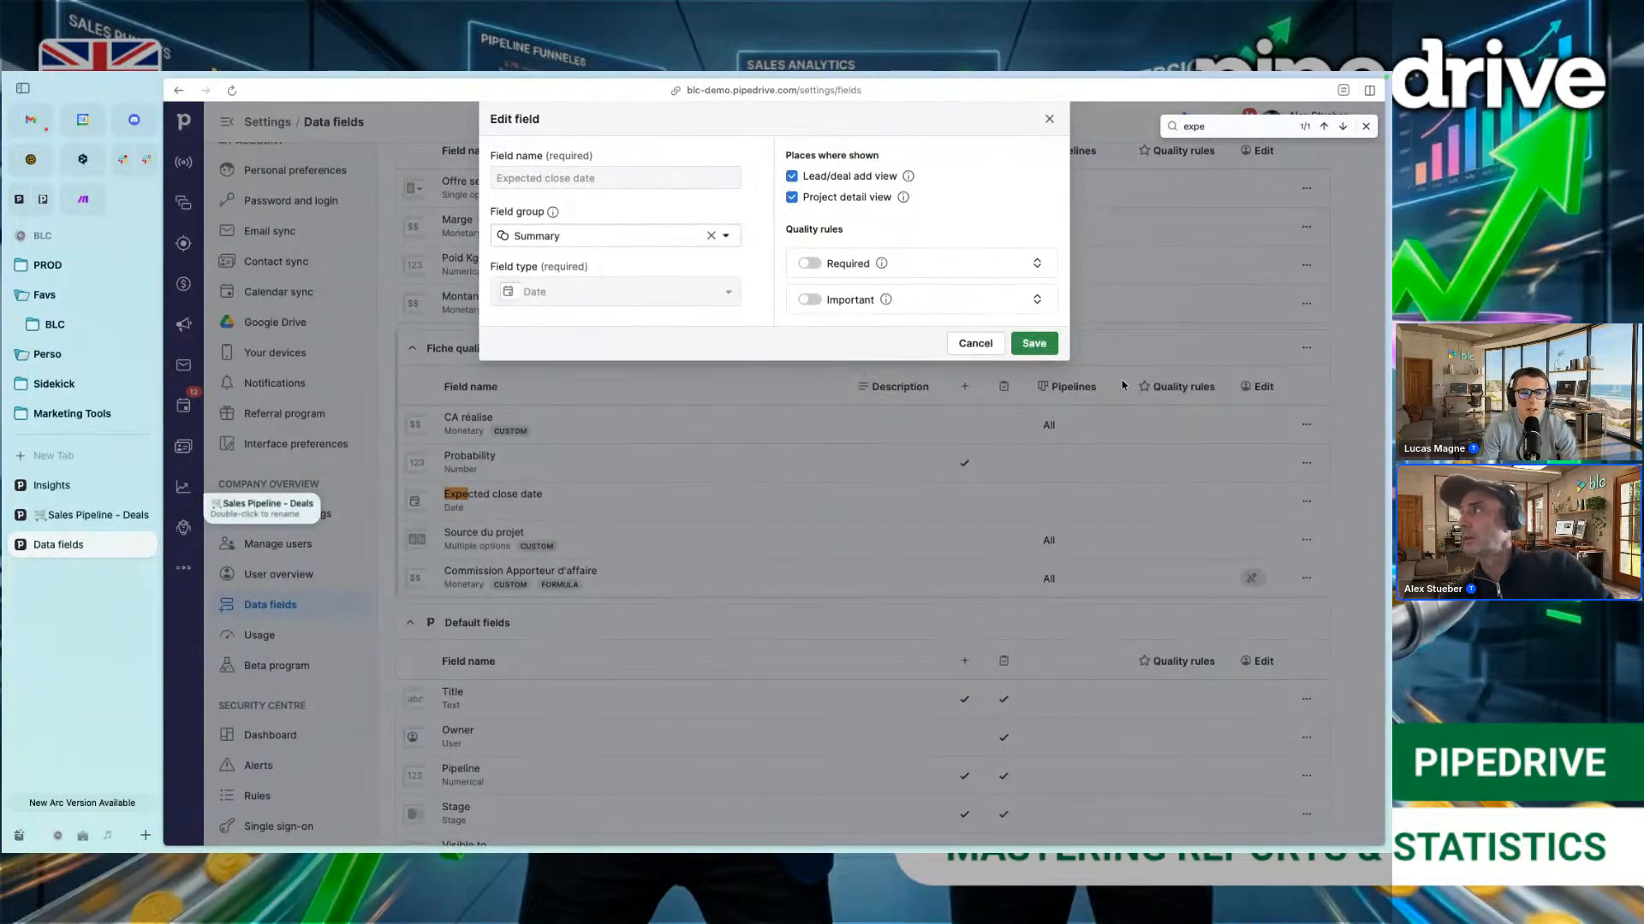
{"action": "left_click", "coordinate": [1034, 343]}
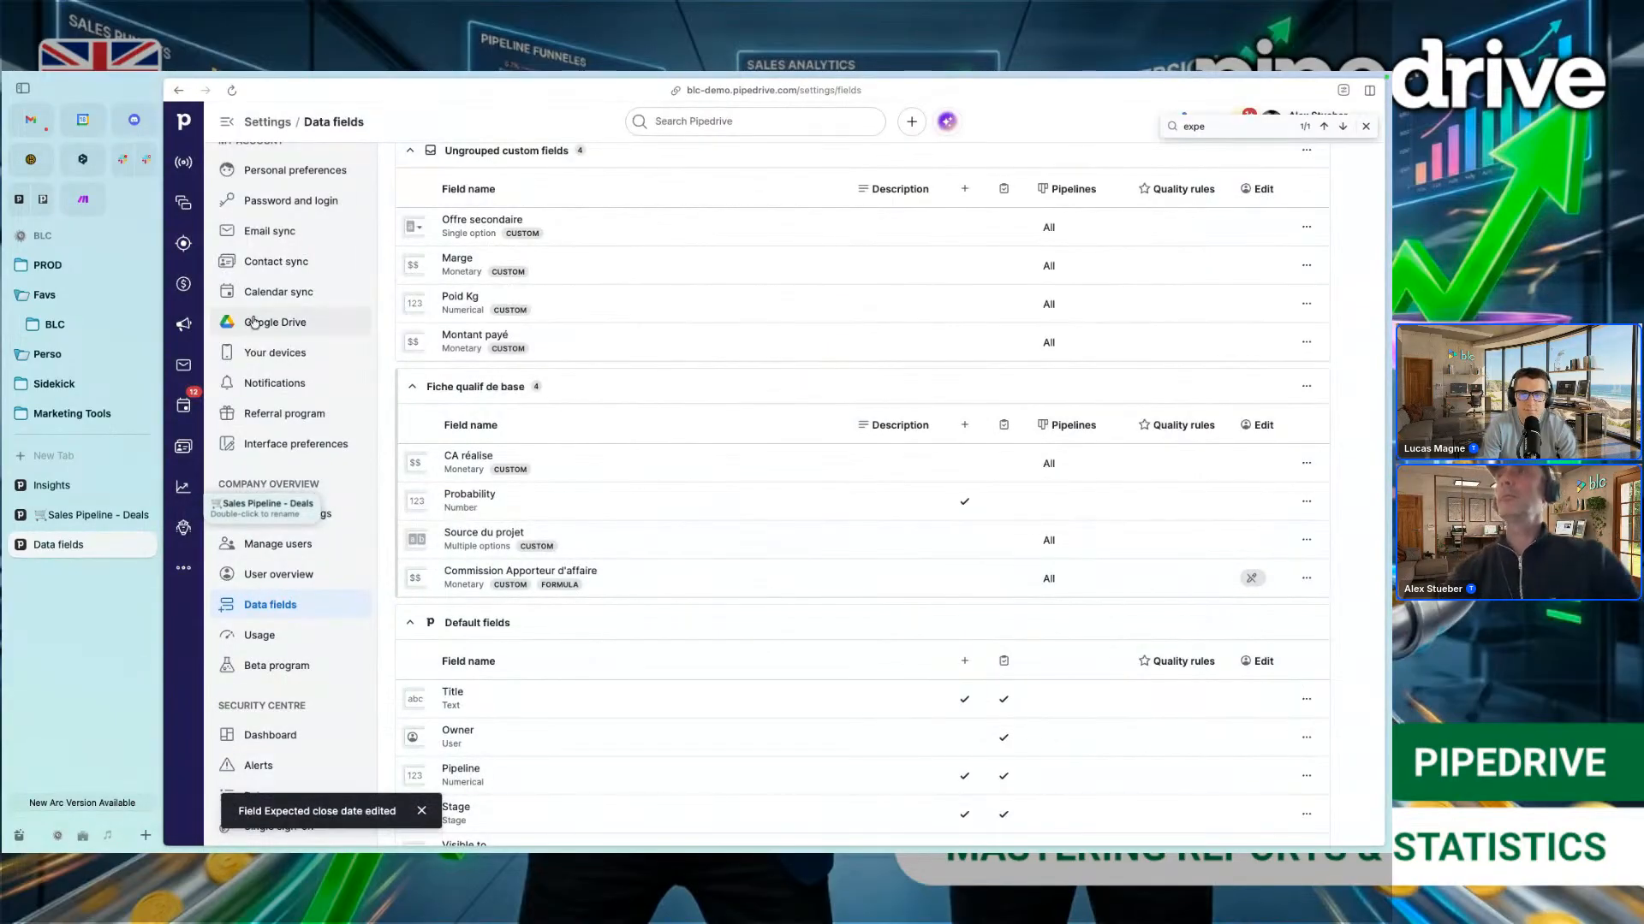
Step: Open the Projet logiciel deal in the Proposition en cours stage and set its expected close date to 13/04/2026
{"action": "left_click", "coordinate": [183, 283]}
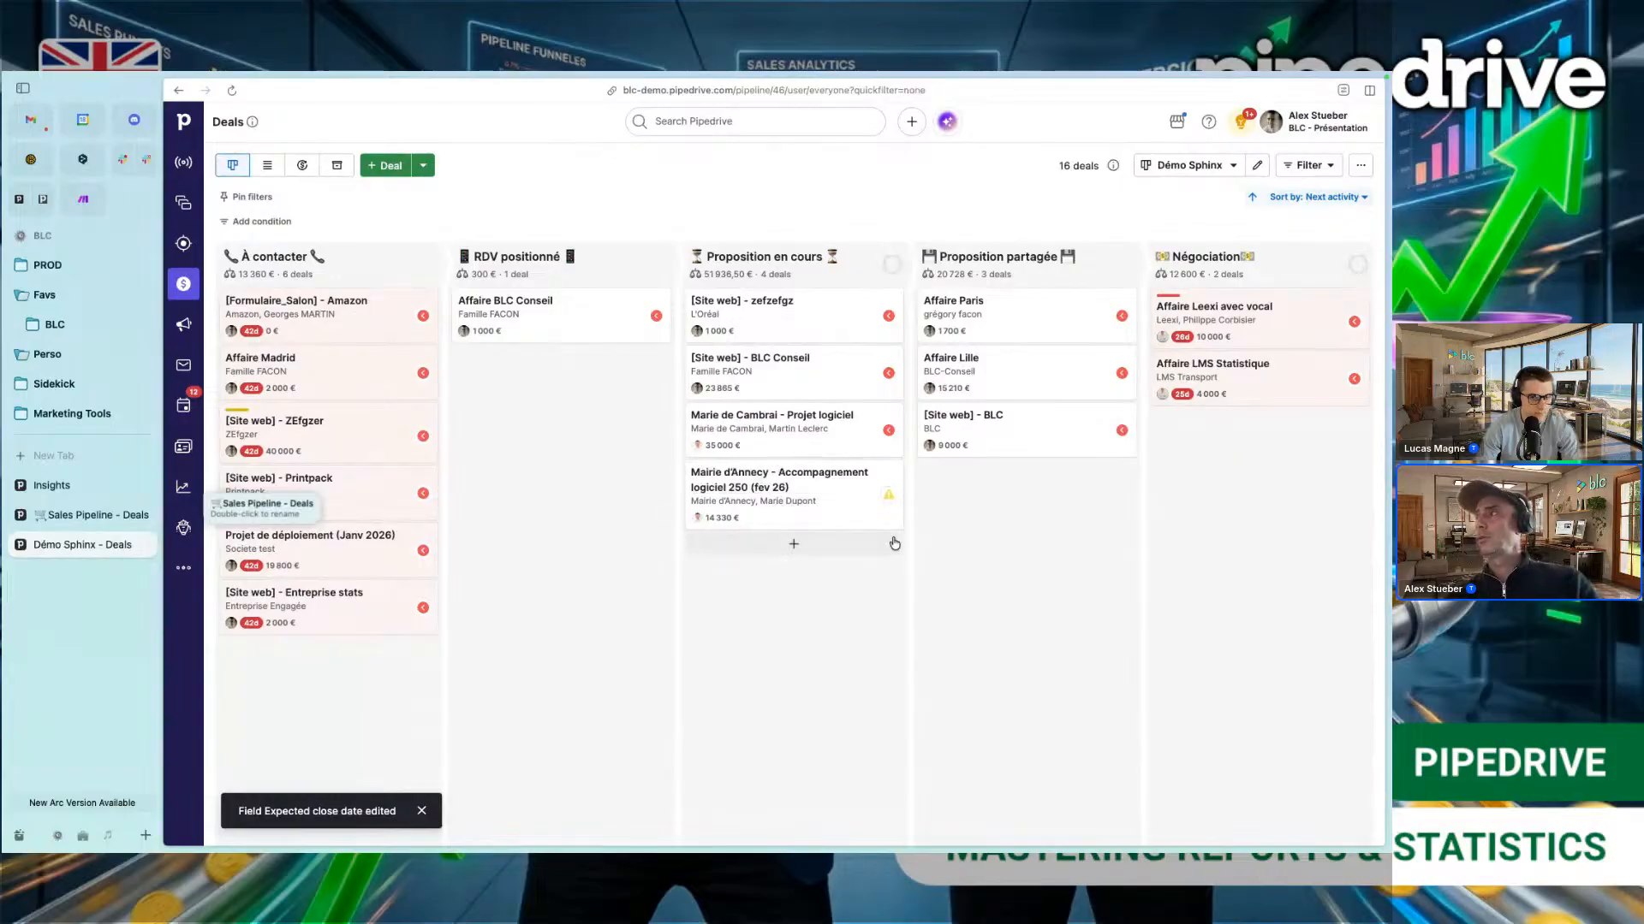
{"action": "left_click", "coordinate": [765, 459]}
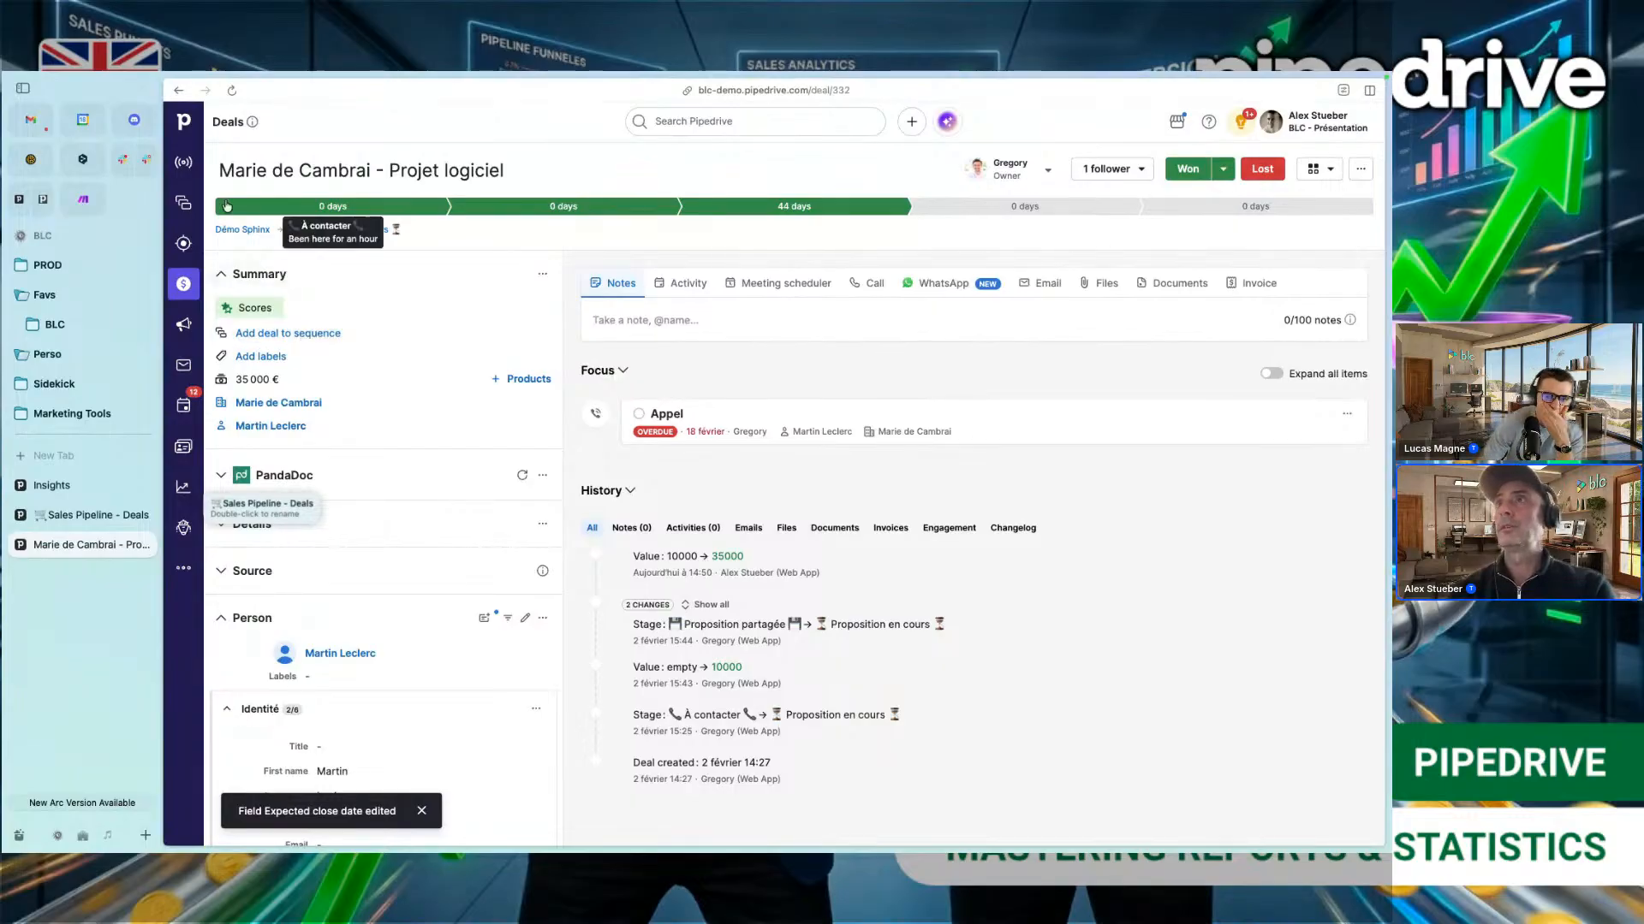
{"action": "left_click", "coordinate": [224, 90]}
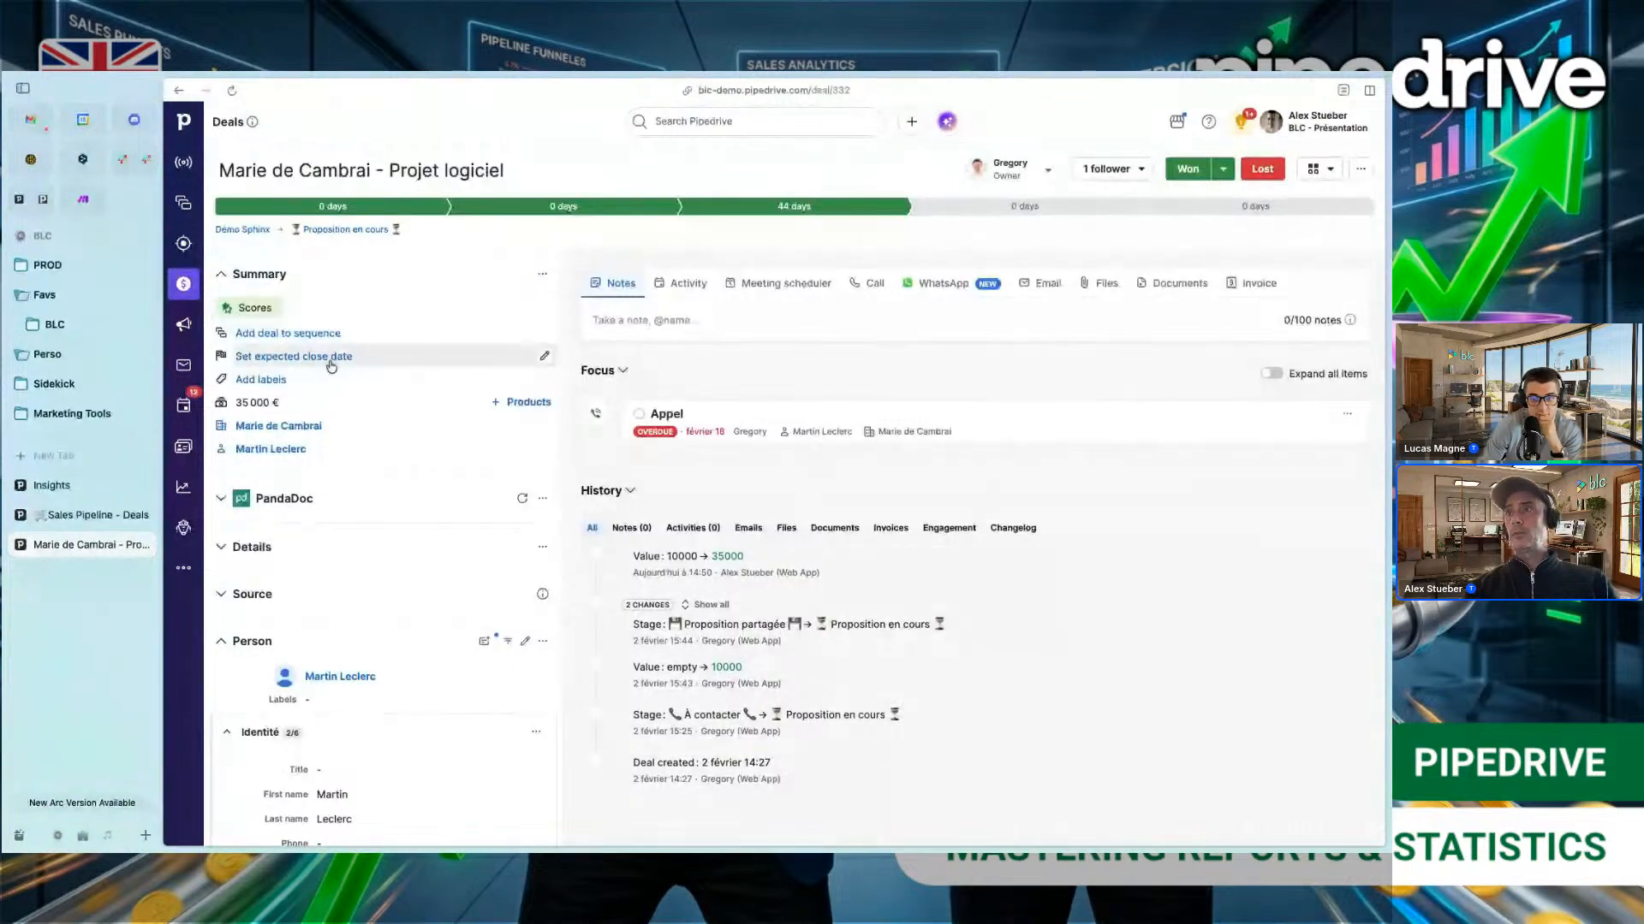
{"action": "left_click", "coordinate": [331, 359]}
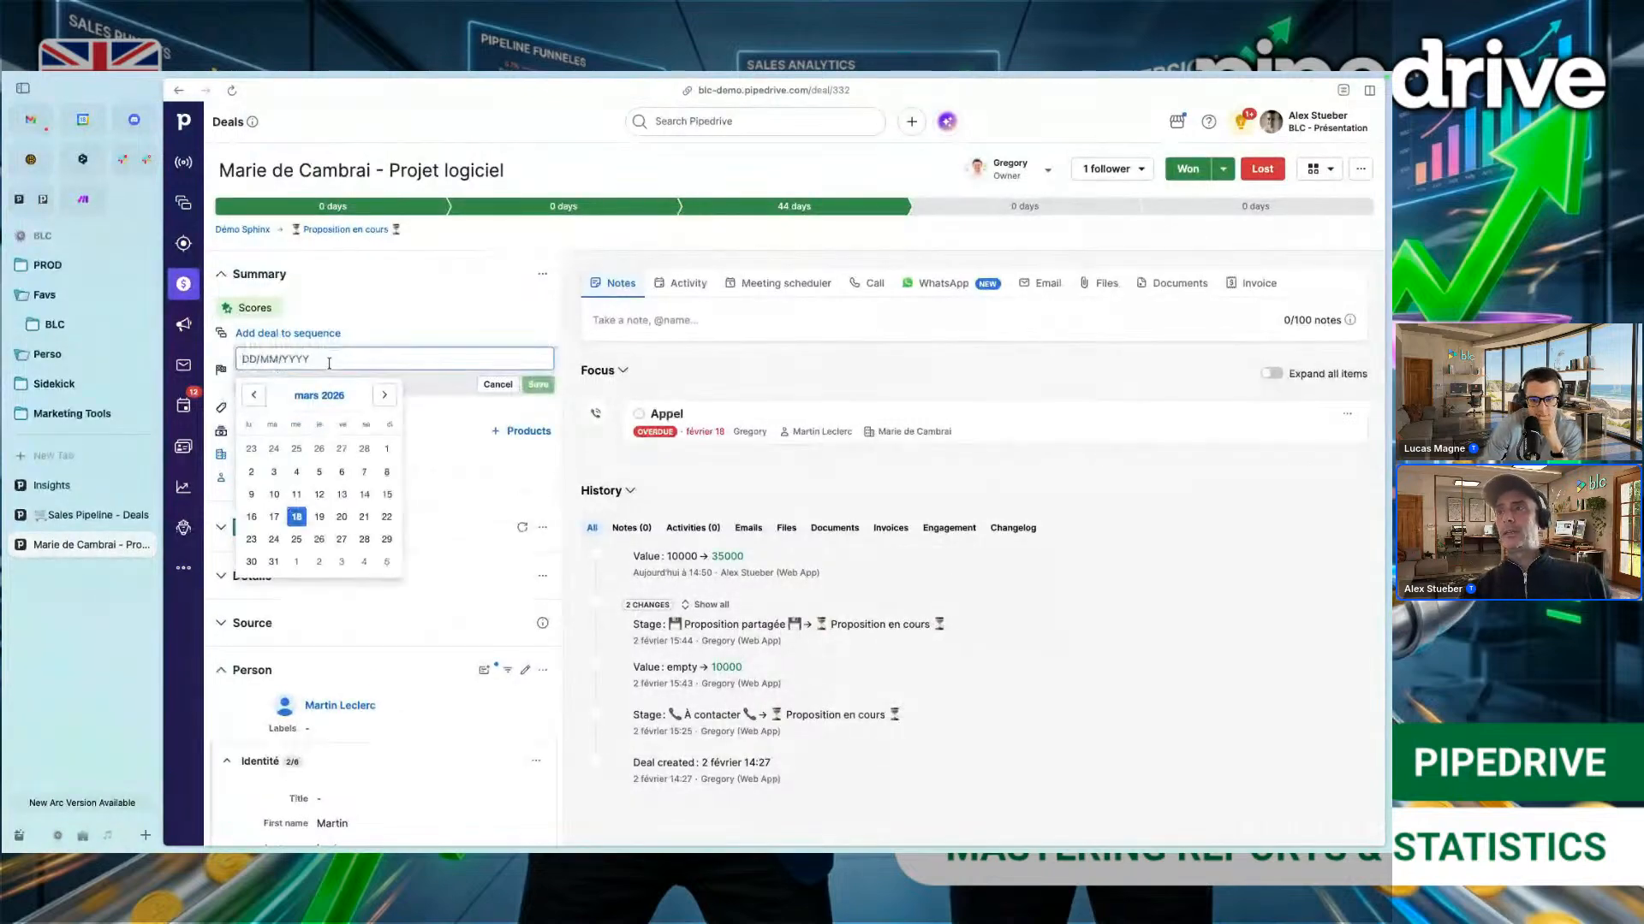
{"action": "left_click", "coordinate": [384, 394]}
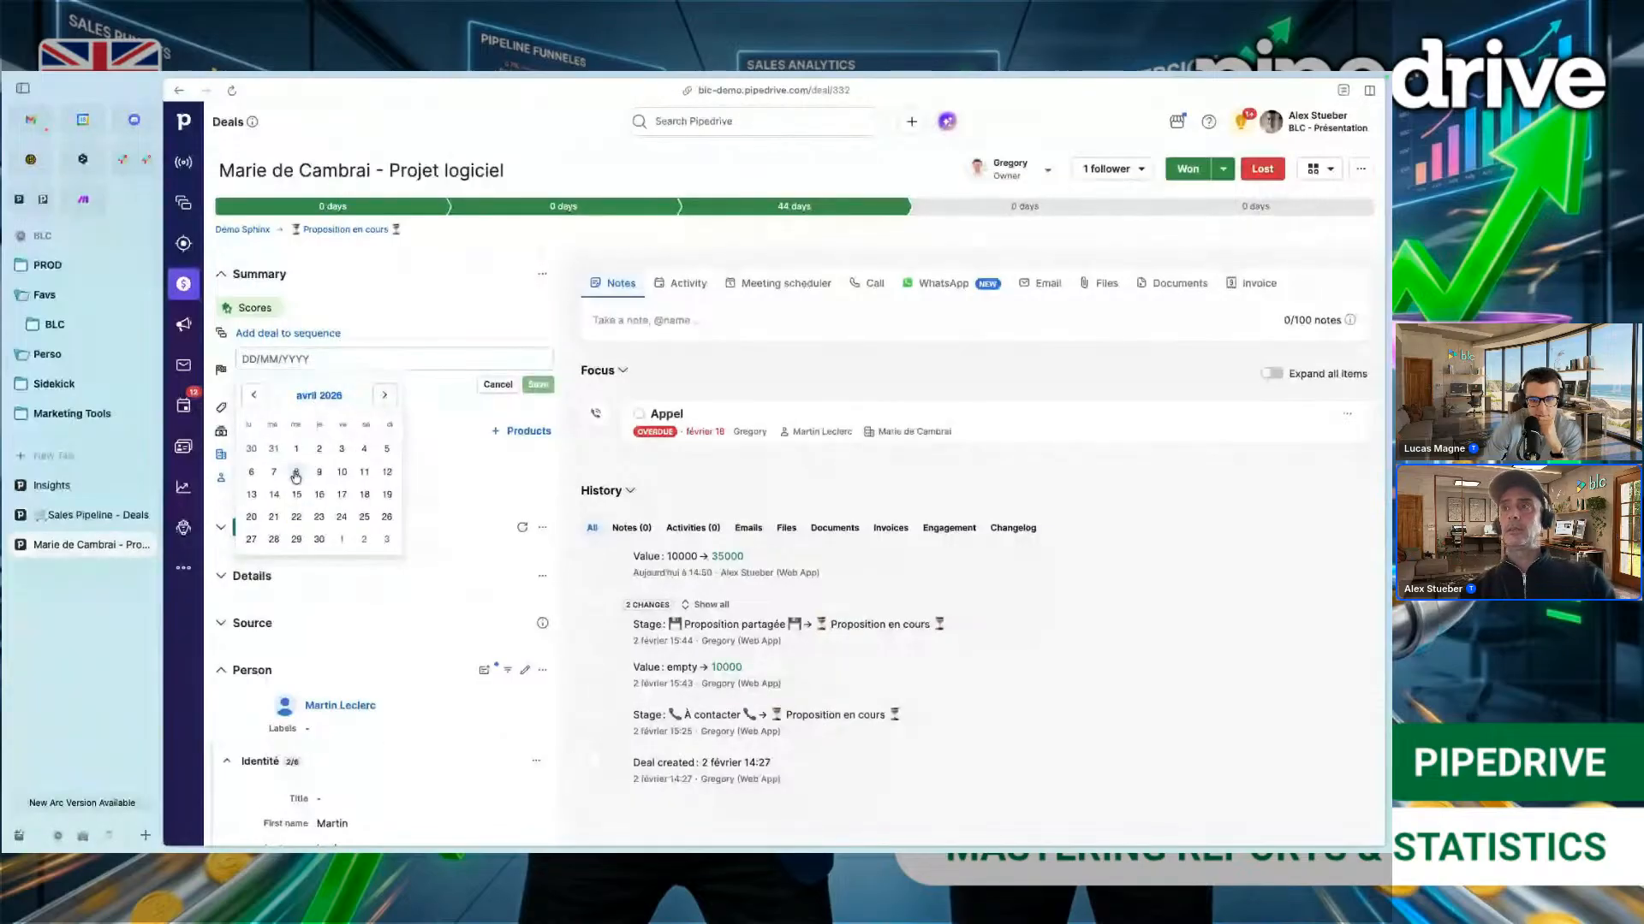
{"action": "left_click", "coordinate": [260, 496]}
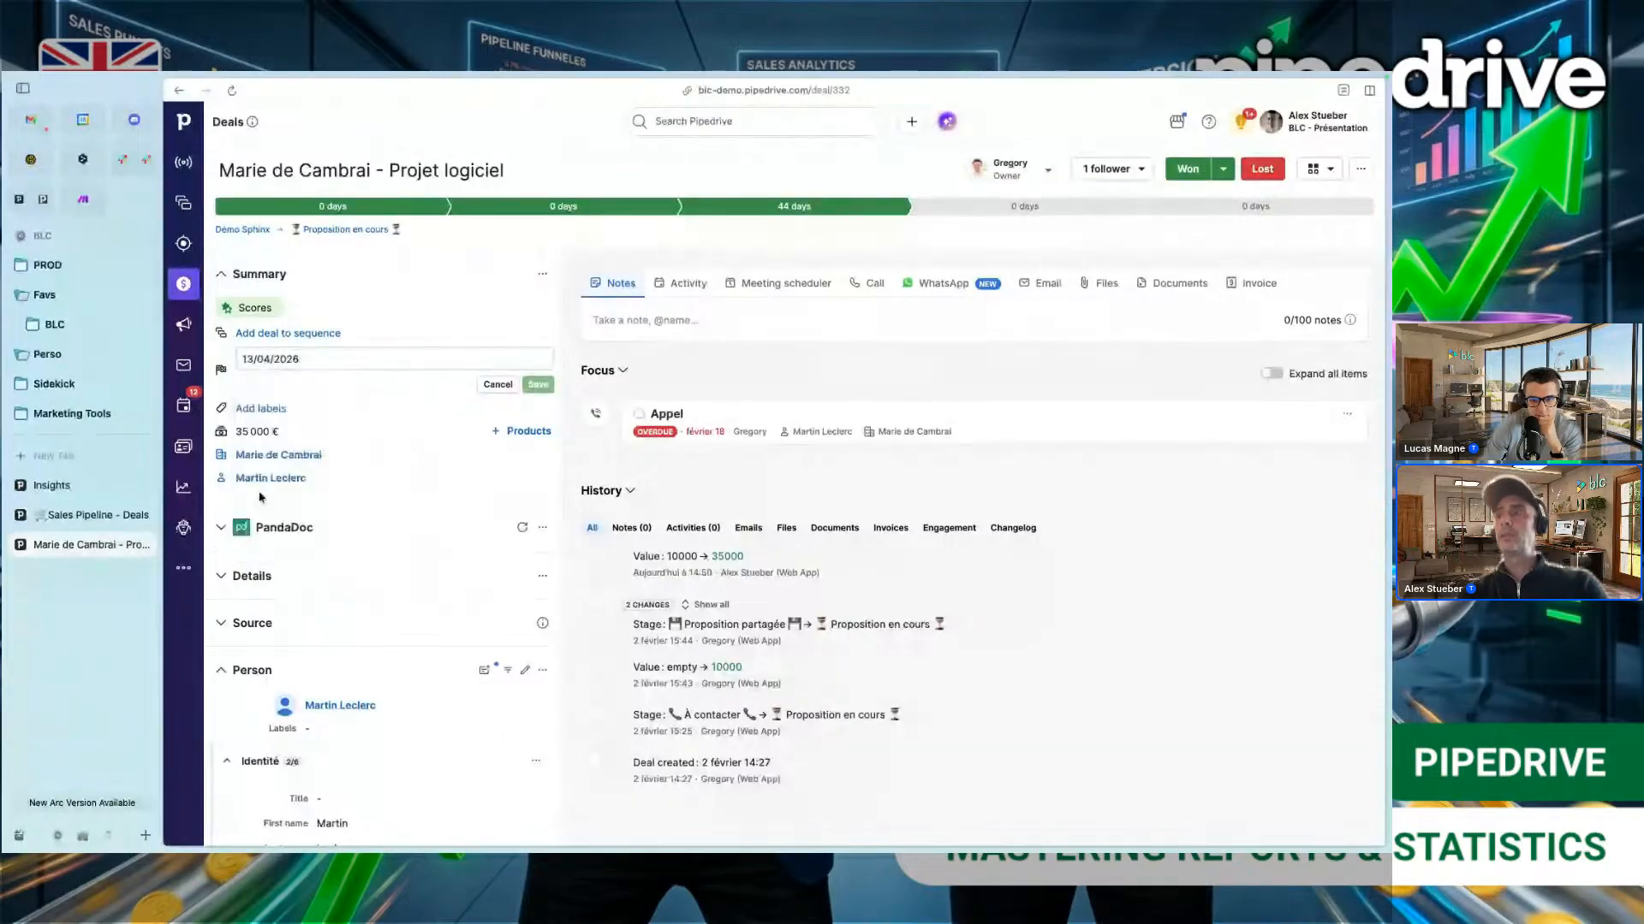
{"action": "left_click", "coordinate": [538, 386]}
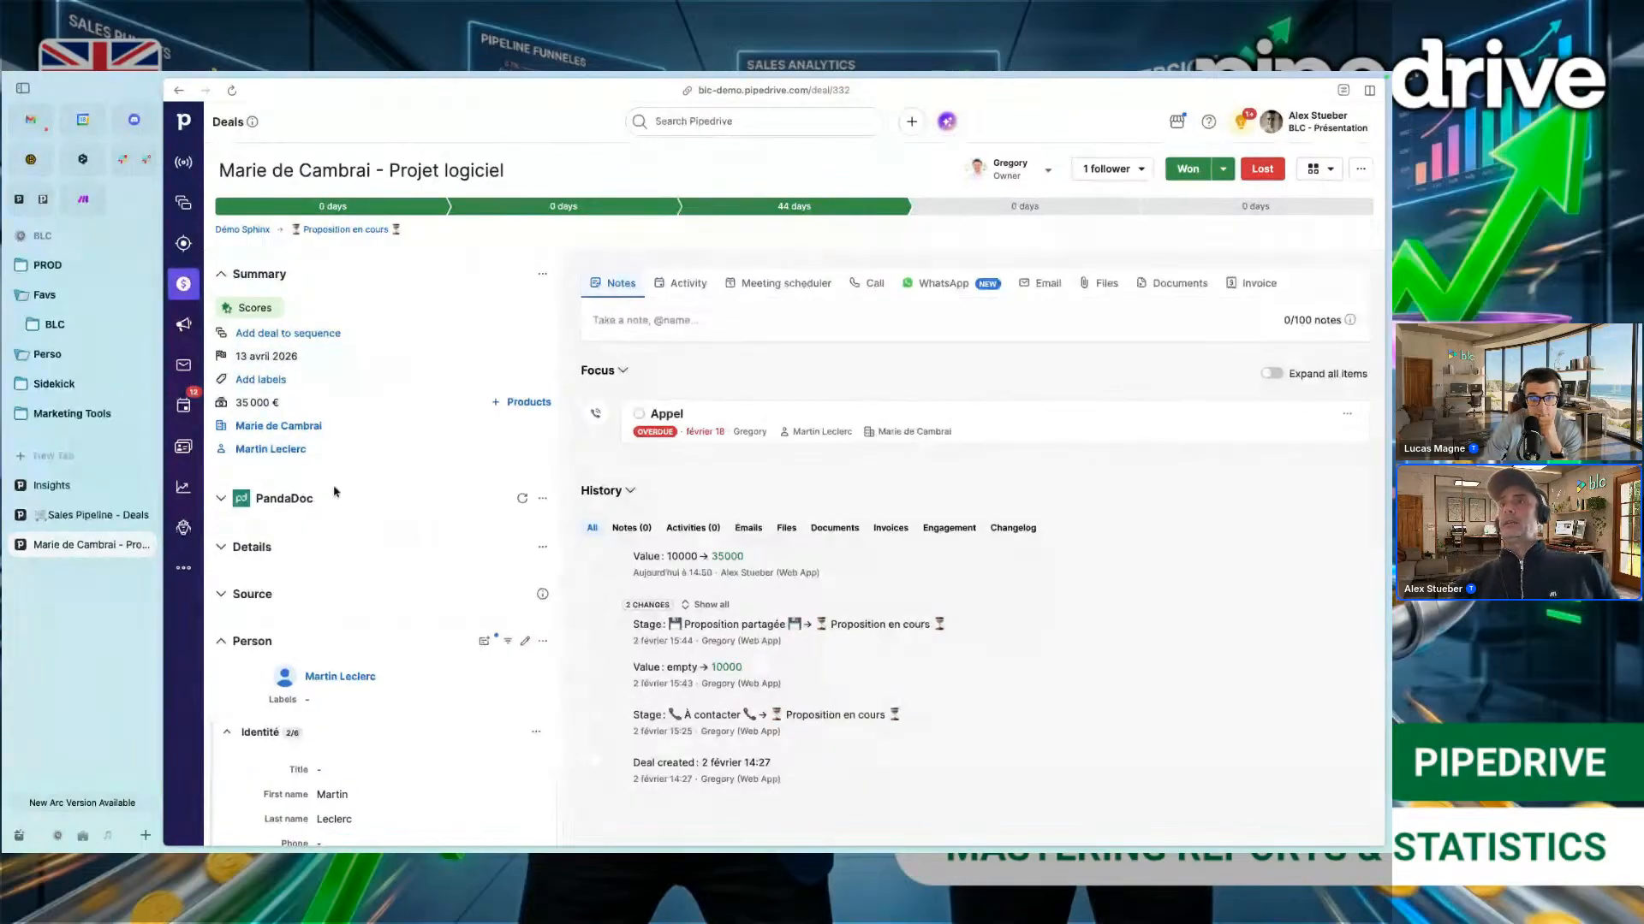
Step: Open the Revenue forecast Everyone goal in Insights and examine the open and won values for May and June 2026
{"action": "left_click", "coordinate": [181, 488]}
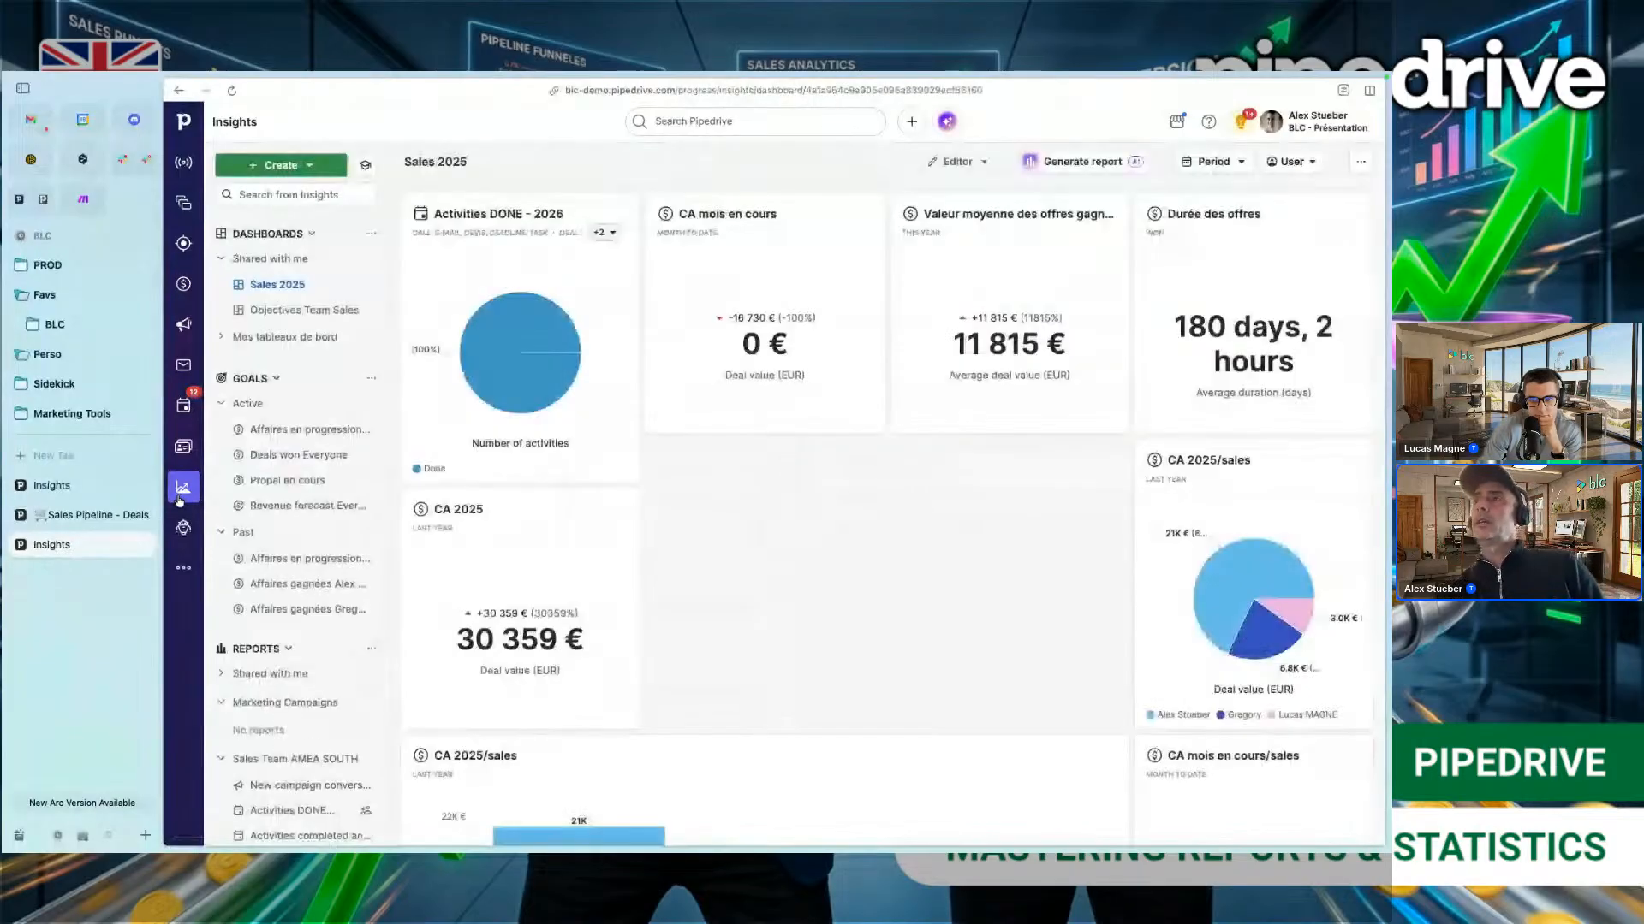
{"action": "left_click", "coordinate": [304, 503]}
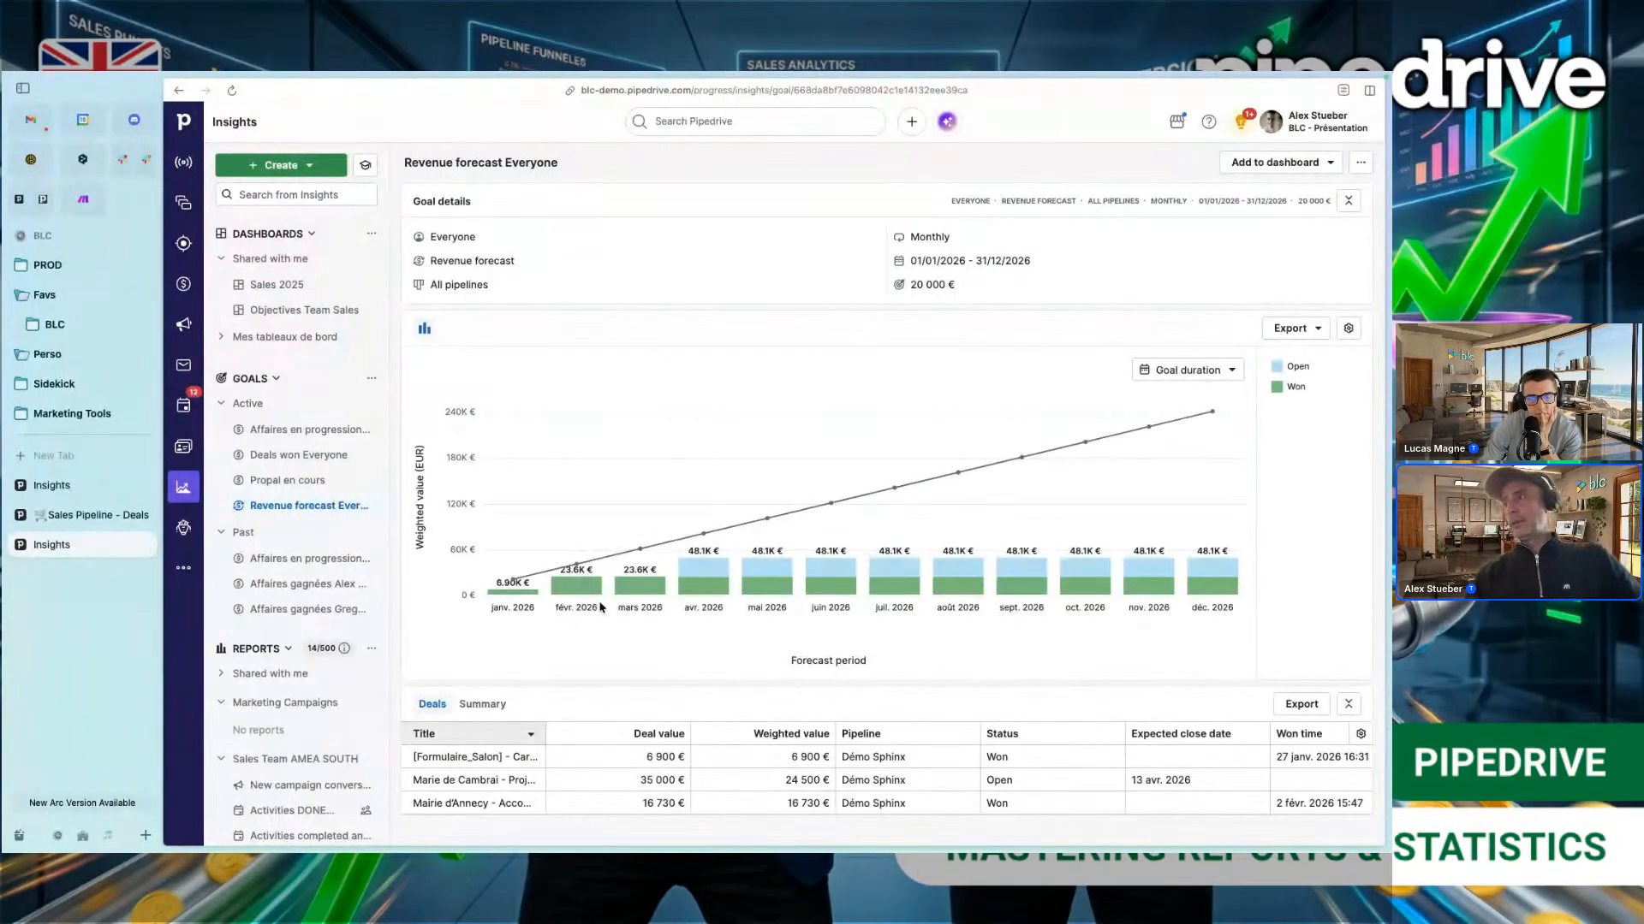
{"action": "mouse_move", "coordinate": [794, 586]}
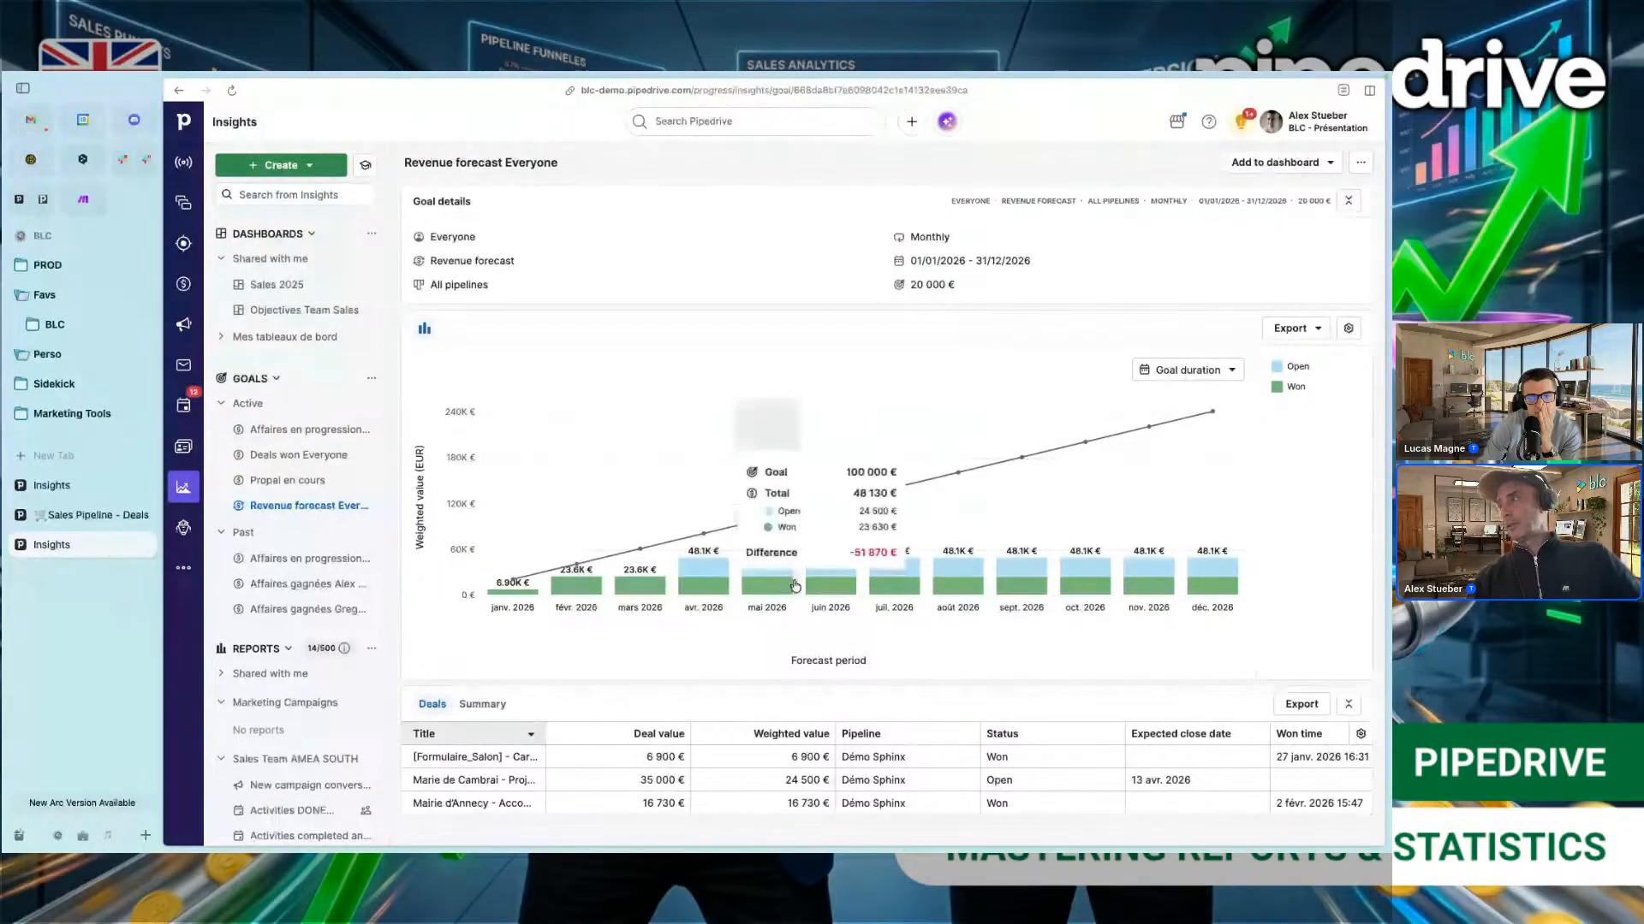
{"action": "mouse_move", "coordinate": [879, 579]}
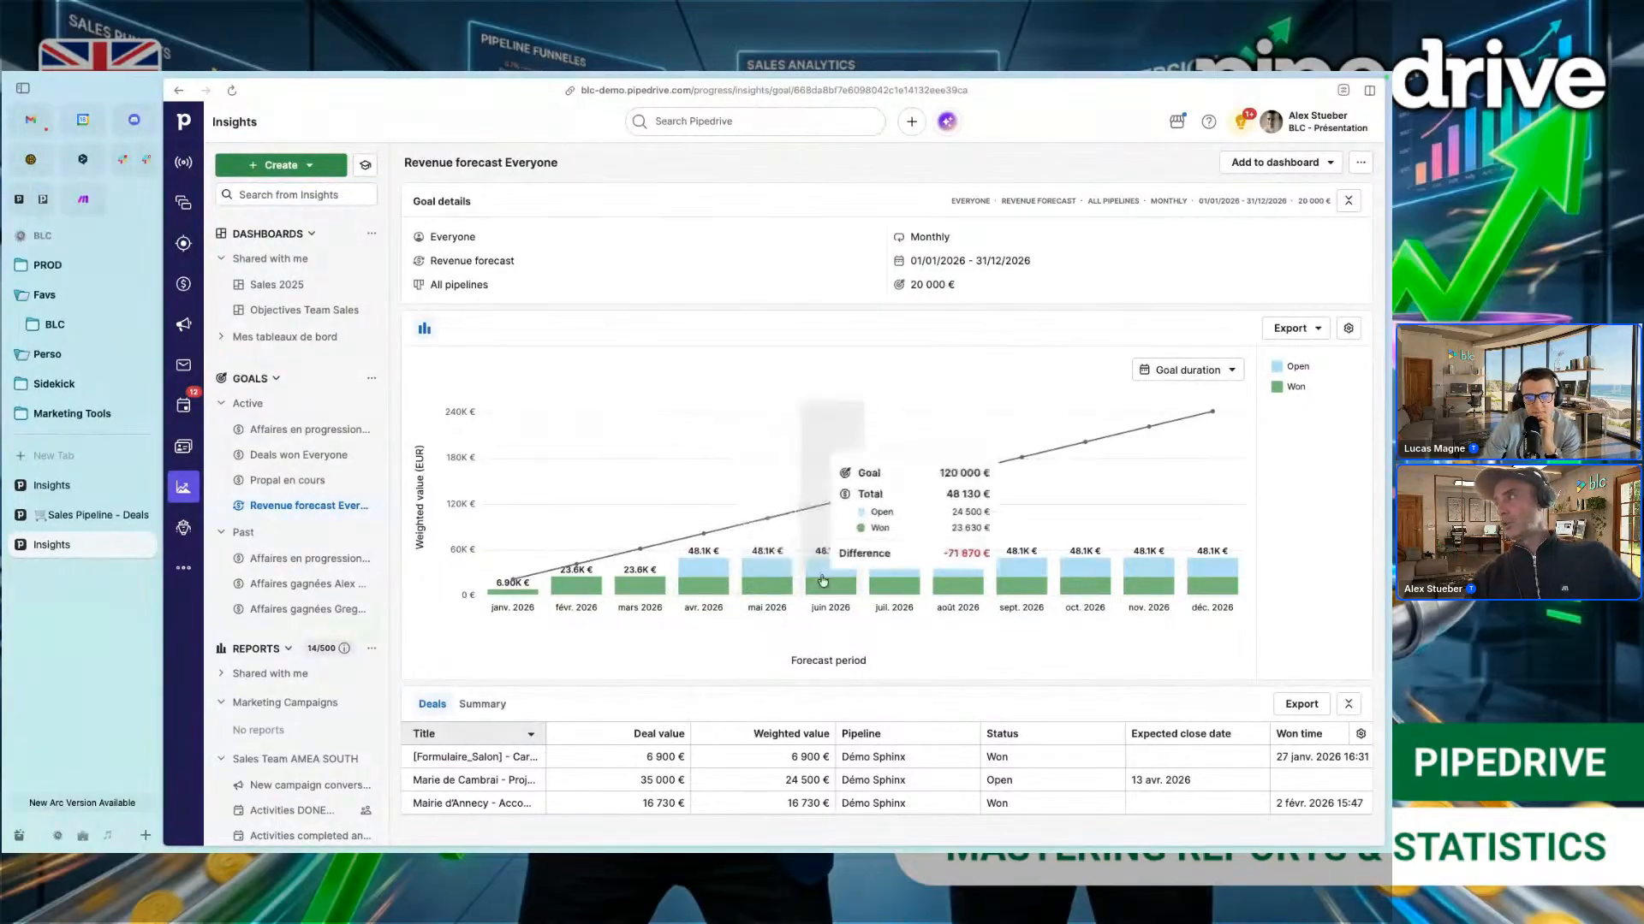
{"action": "mouse_move", "coordinate": [793, 448]}
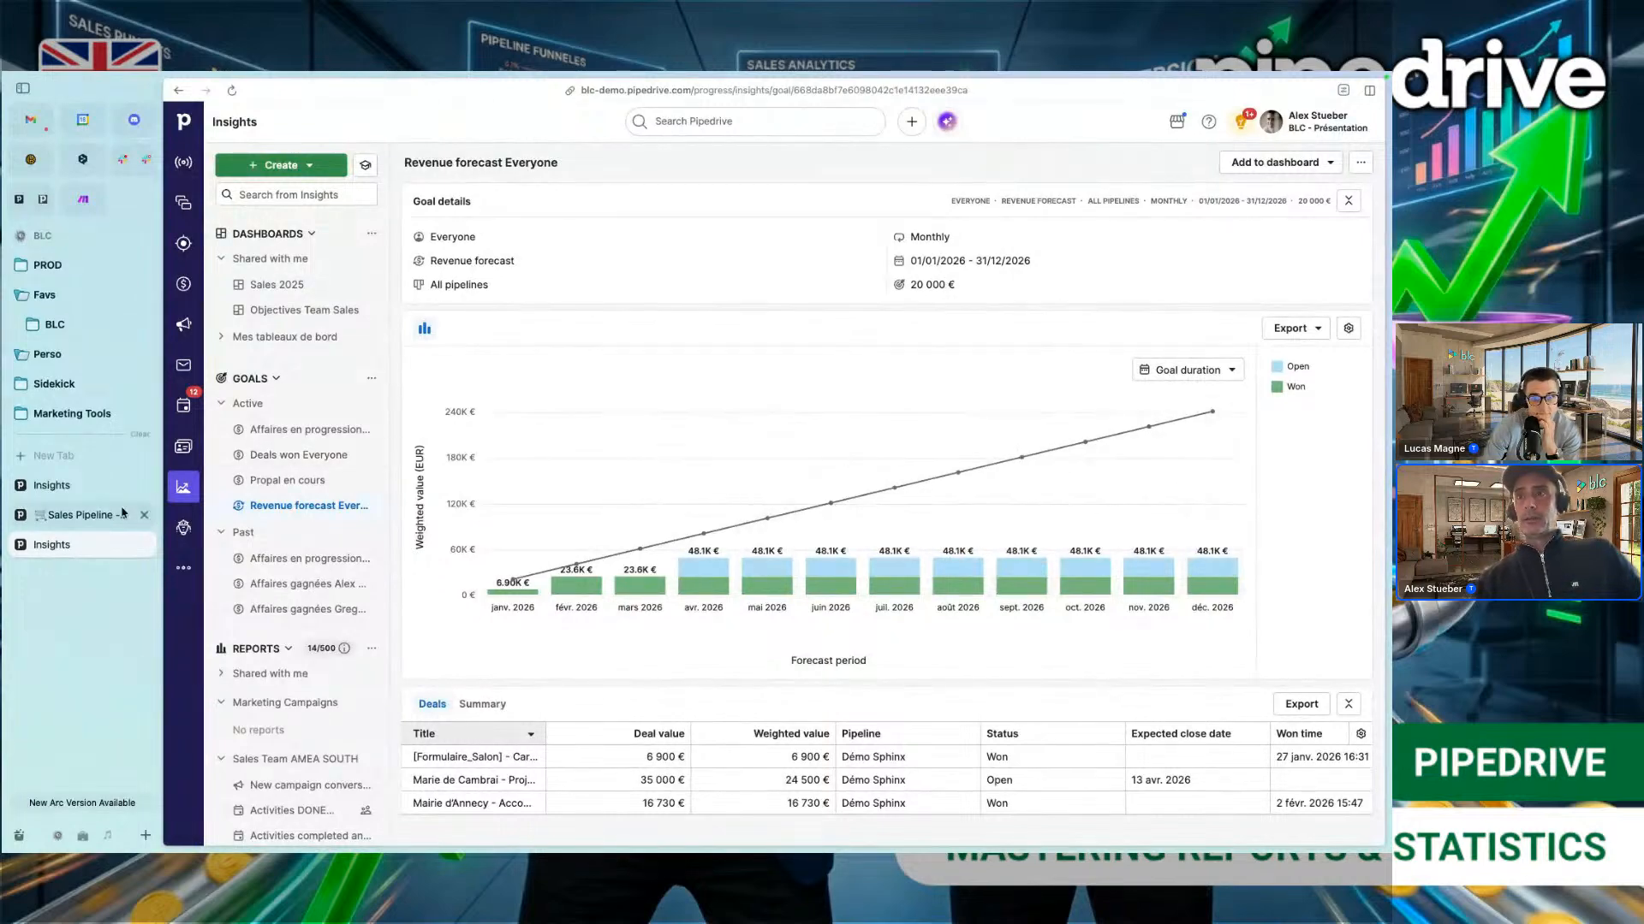
Step: Open the LOGAERO deal in the Lyleoo pipeline's Premier contact Opticien stage and set its value to 15000 EUR
{"action": "left_click", "coordinate": [52, 486]}
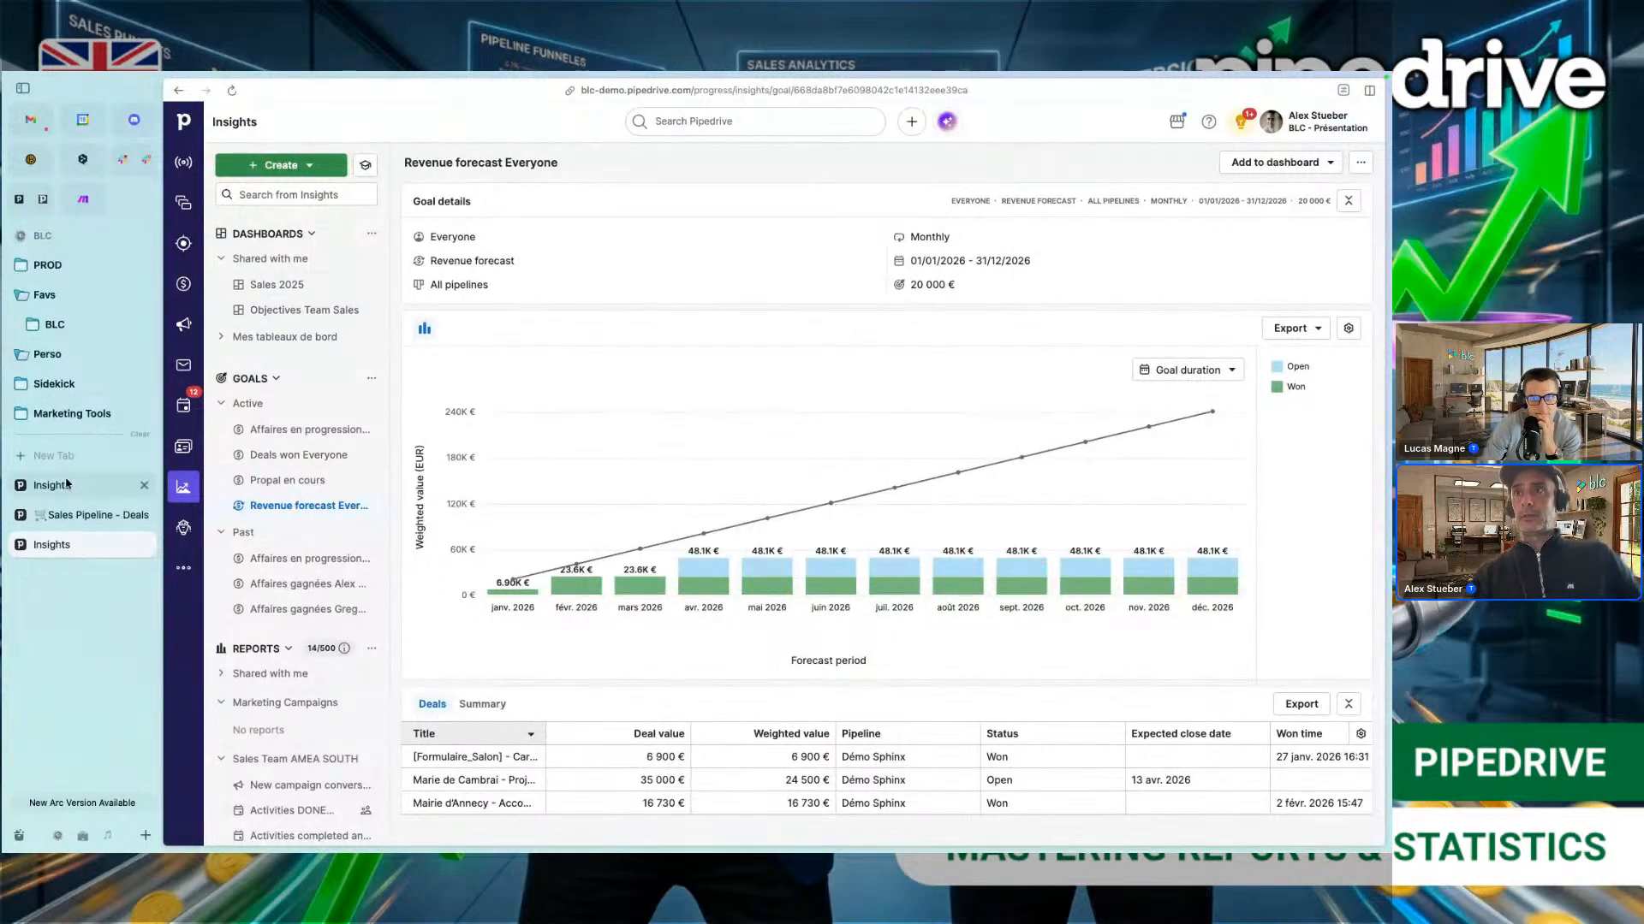
{"action": "left_click", "coordinate": [183, 282]}
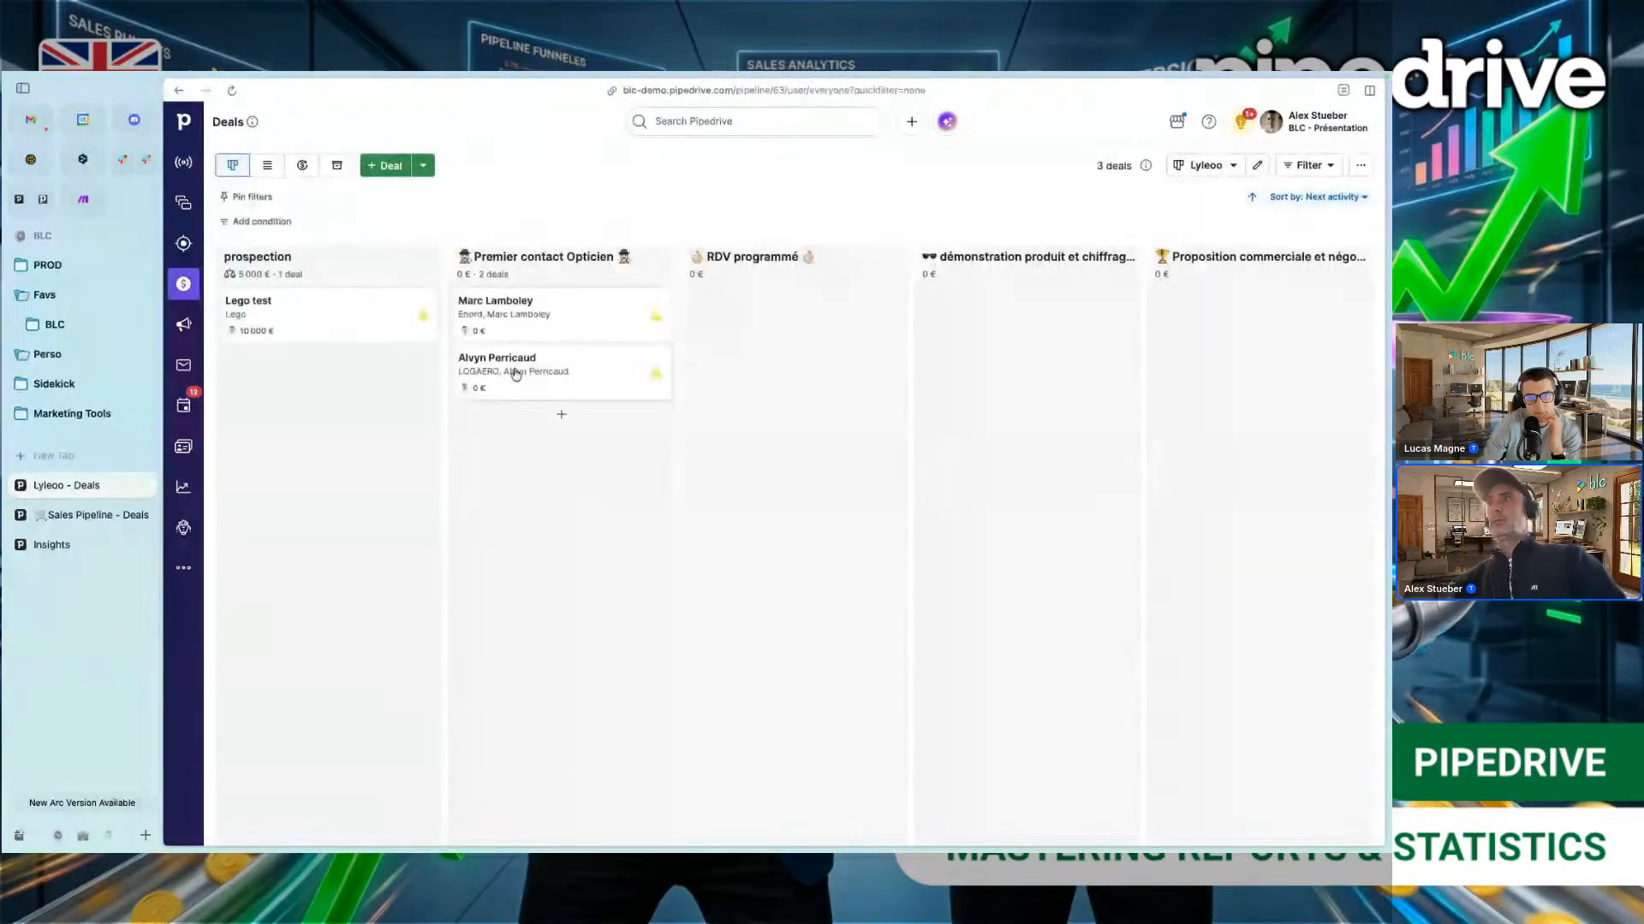
{"action": "left_click", "coordinate": [575, 388]}
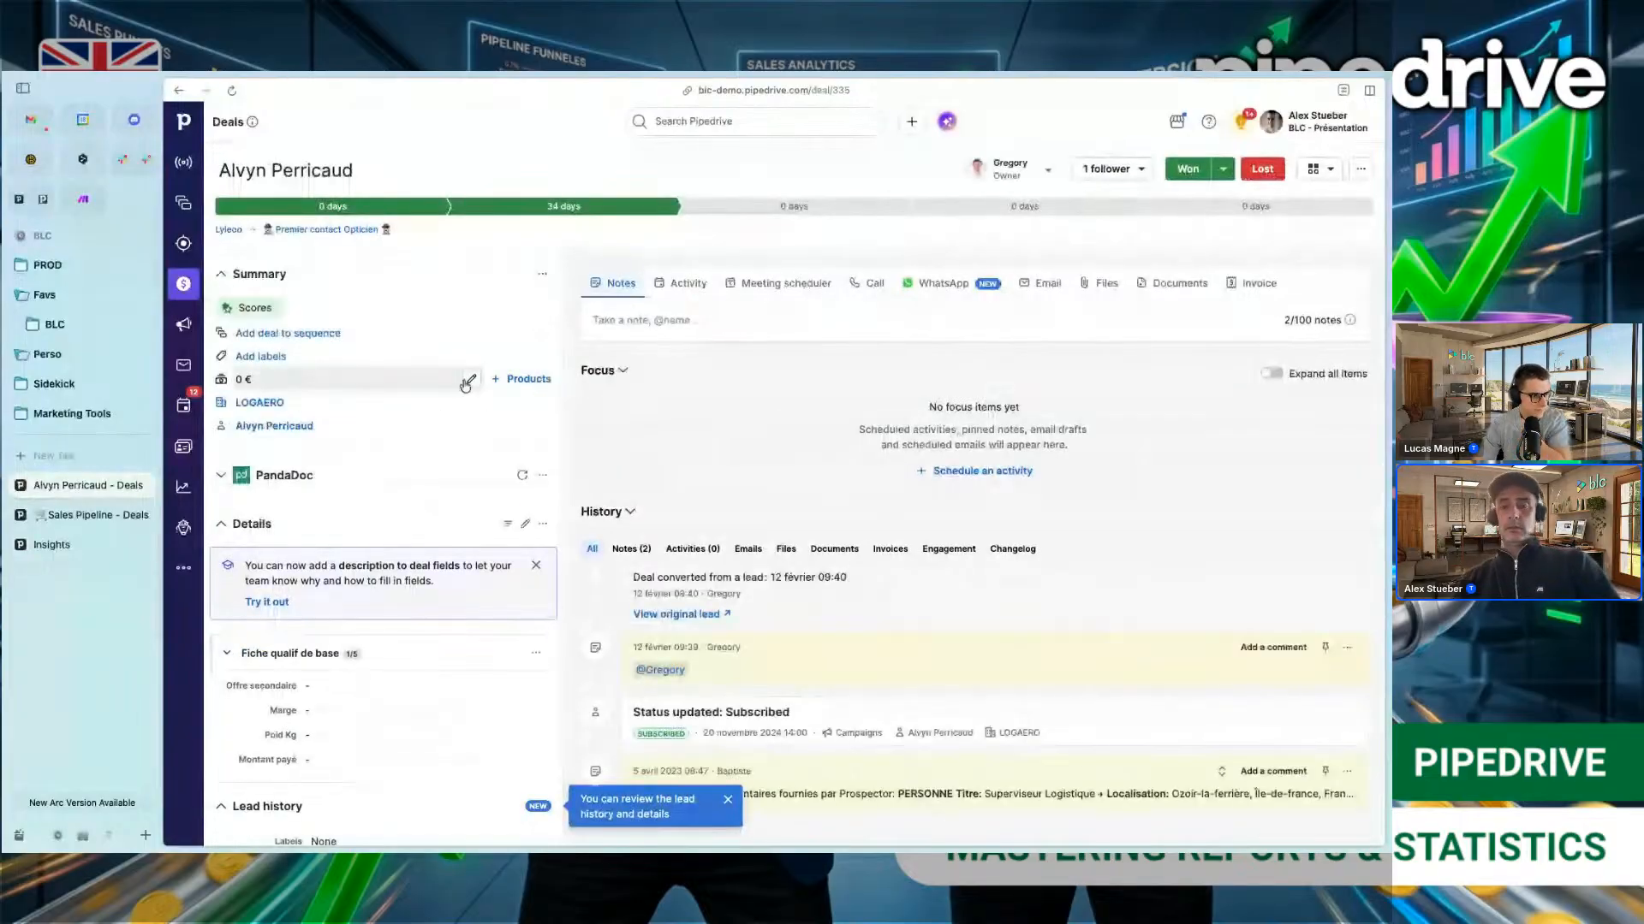
{"action": "left_click", "coordinate": [471, 380]}
{"action": "type", "text": "15000"}
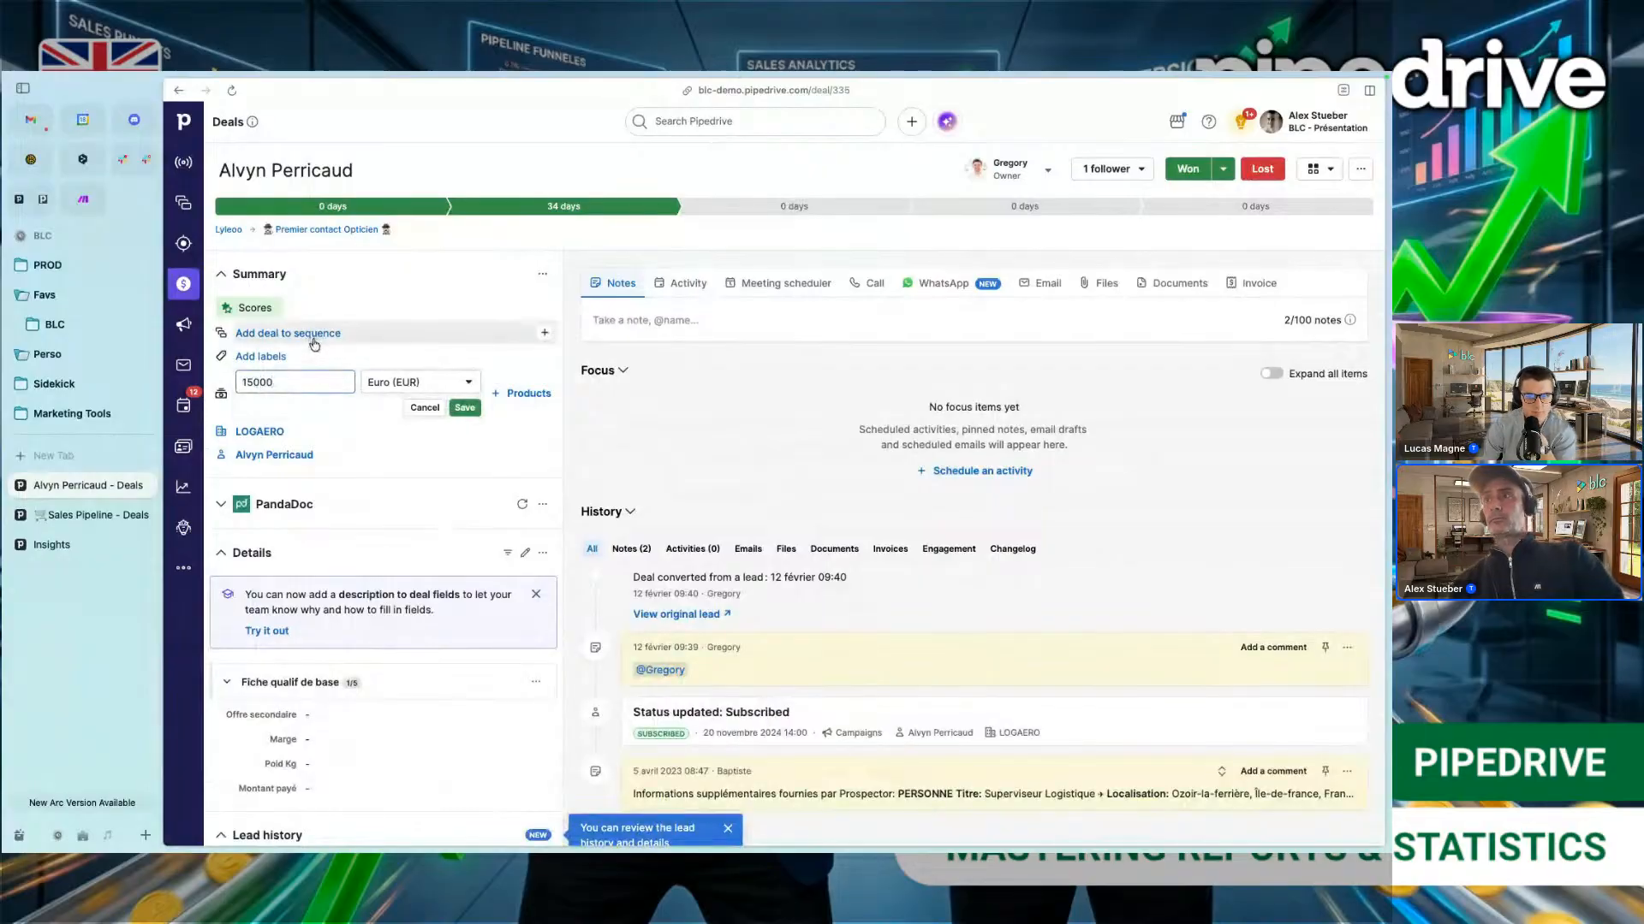
{"action": "left_click", "coordinate": [465, 408]}
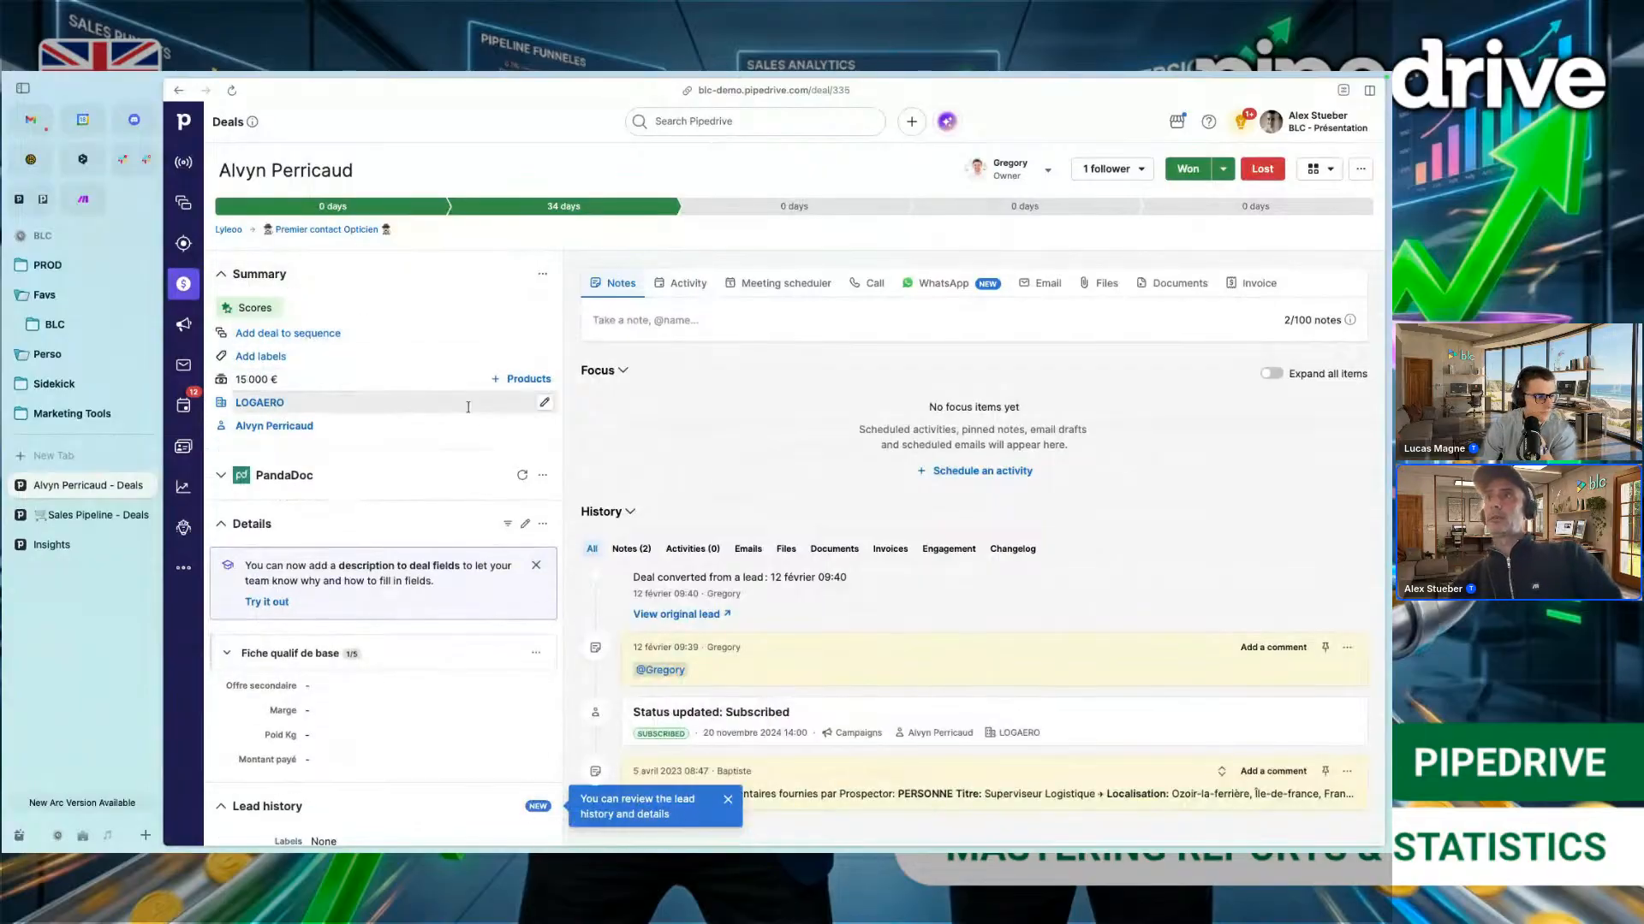
Step: Reload the LOGAERO deal and set its expected close date to 15/04/2026
{"action": "left_click", "coordinate": [232, 90]}
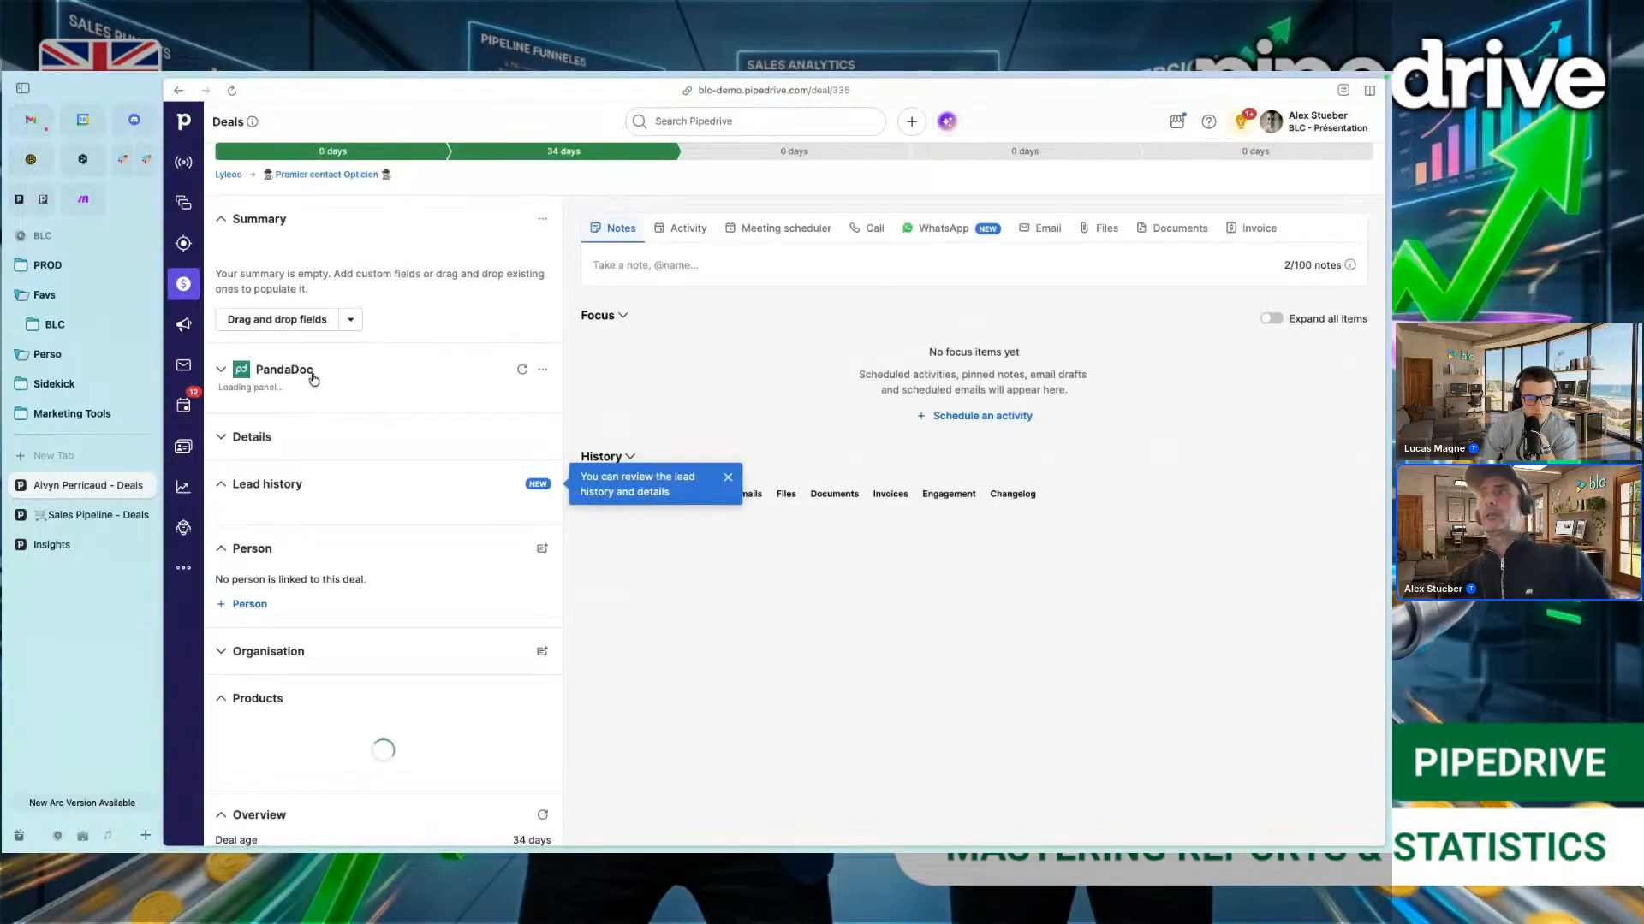
{"action": "left_click", "coordinate": [310, 362]}
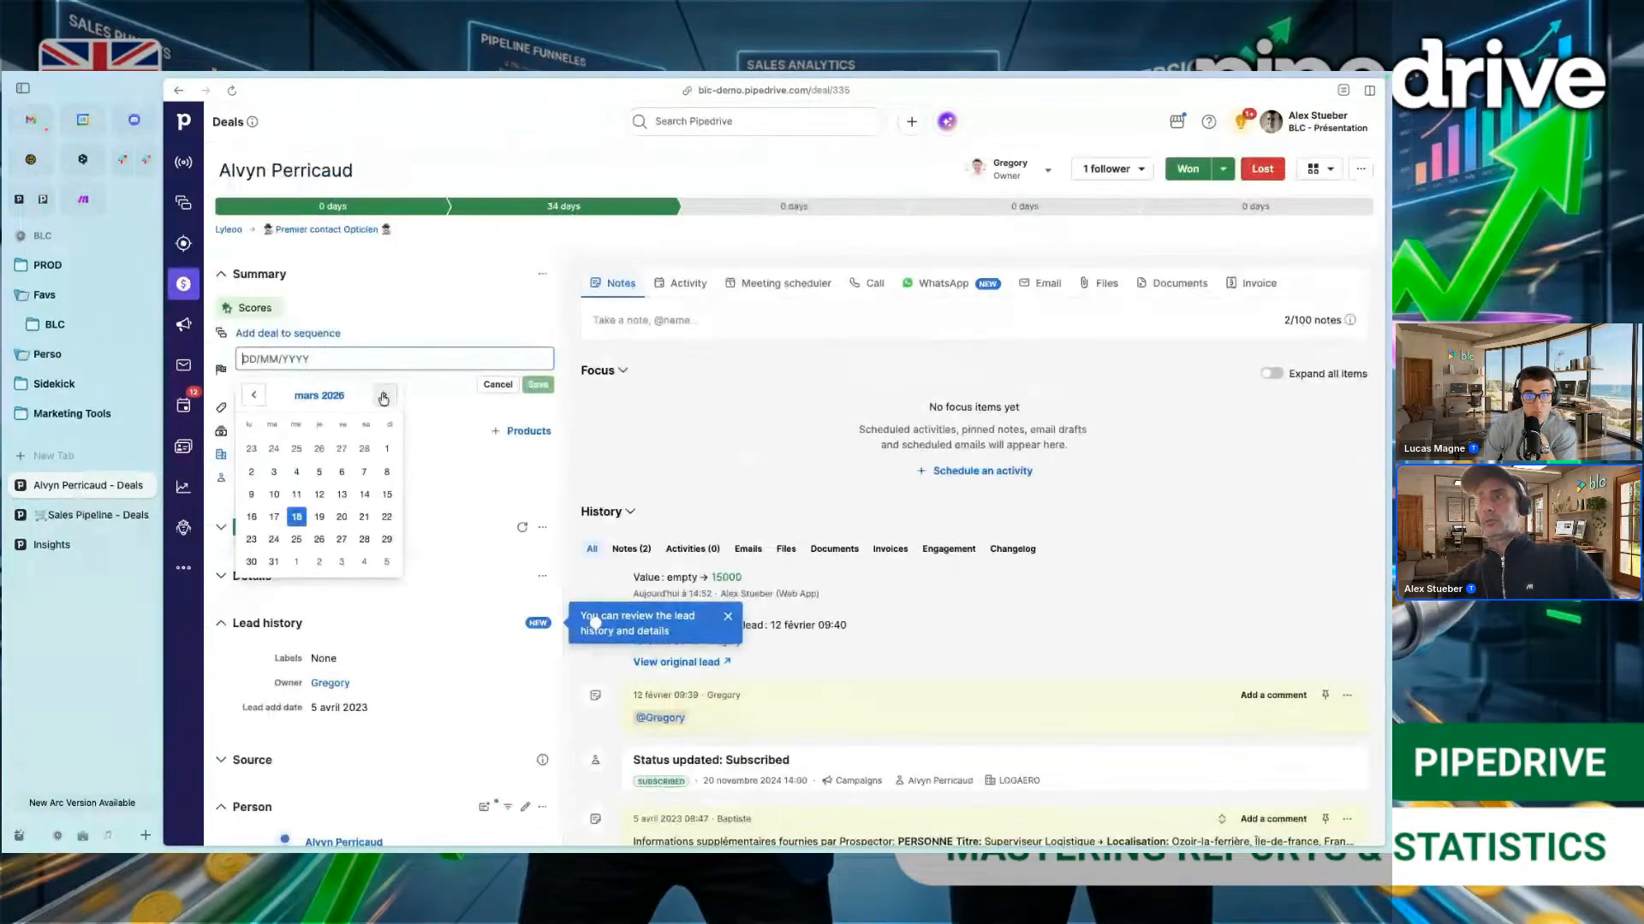
{"action": "left_click", "coordinate": [383, 397]}
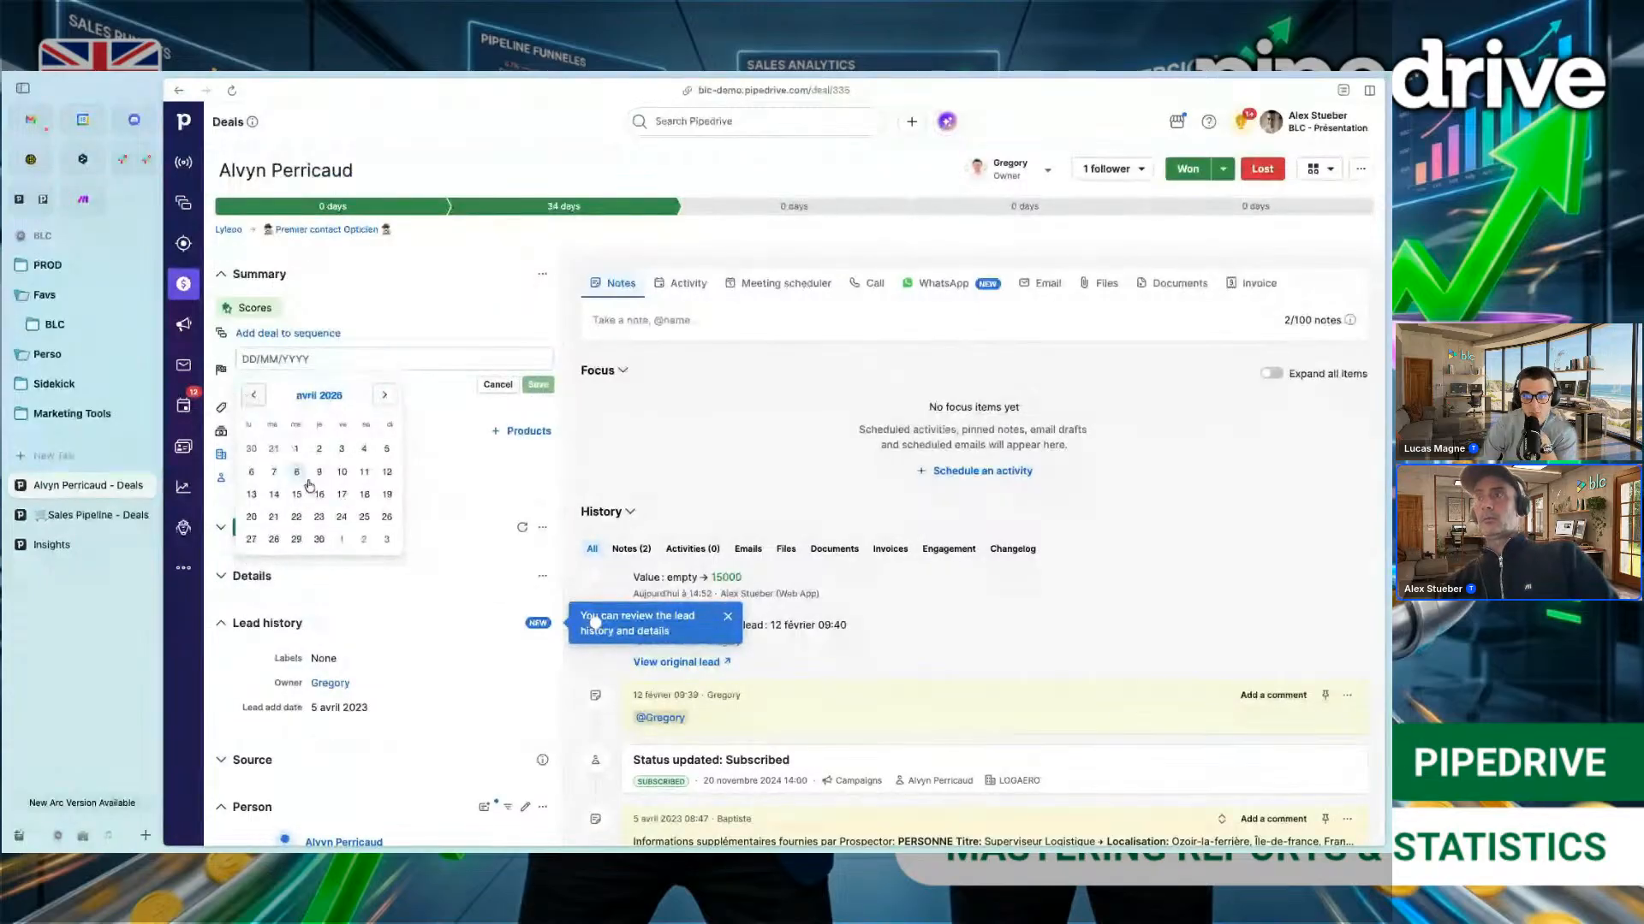
{"action": "left_click", "coordinate": [297, 494]}
{"action": "key", "text": "Return"}
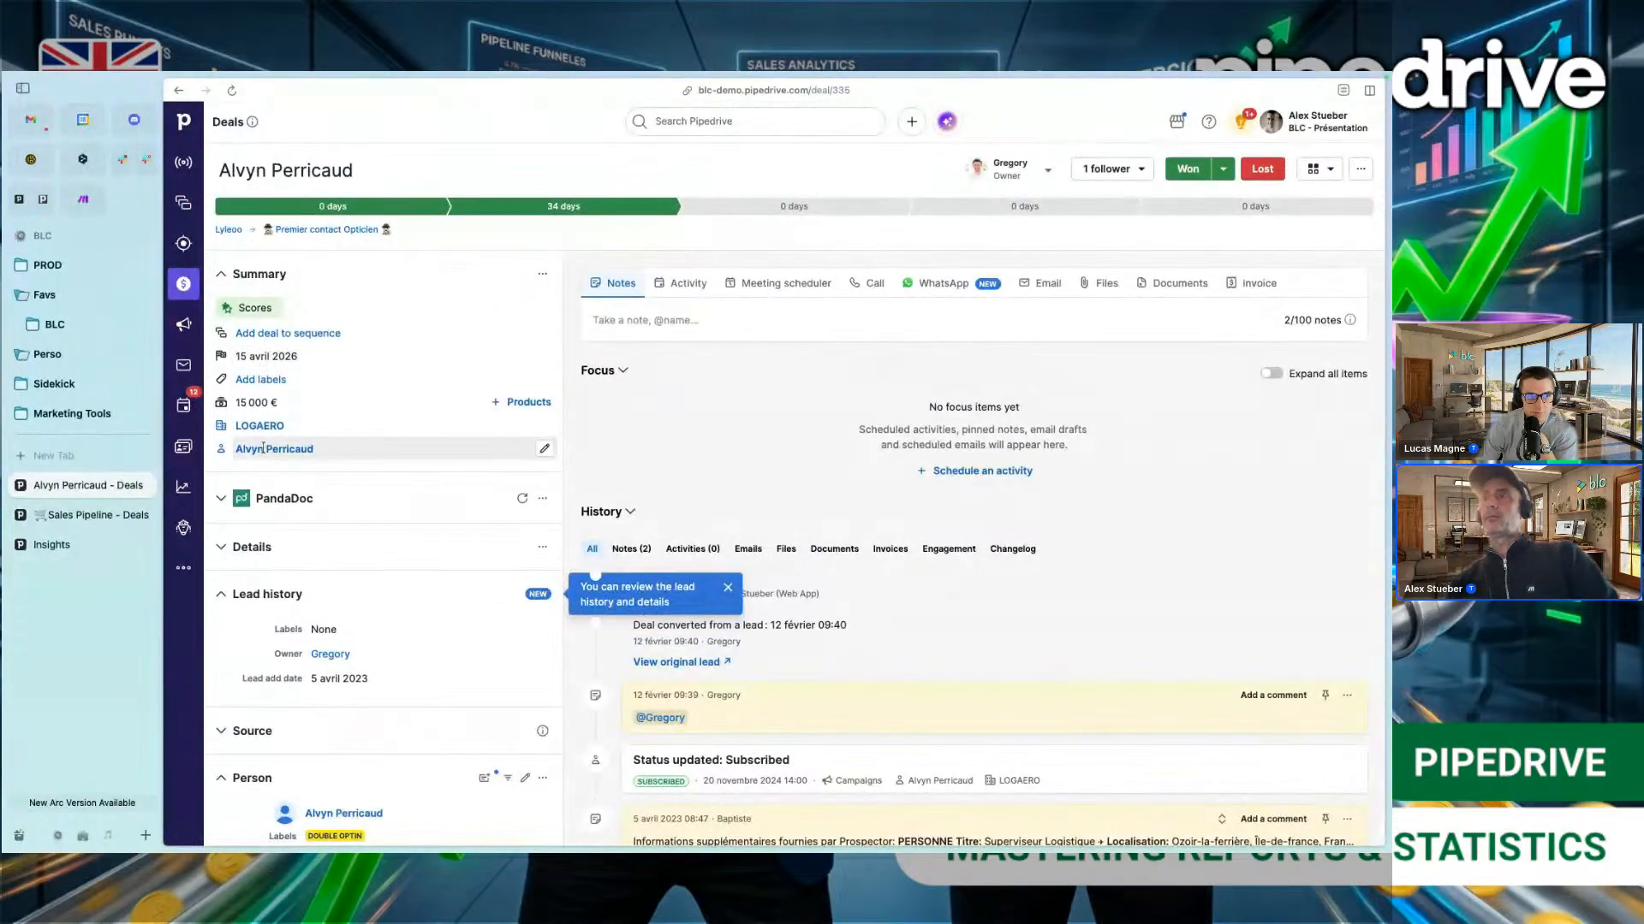
Step: Return to the Revenue forecast Everyone goal, reload it and look through its period options without changing the goal duration
{"action": "left_click", "coordinate": [84, 551]}
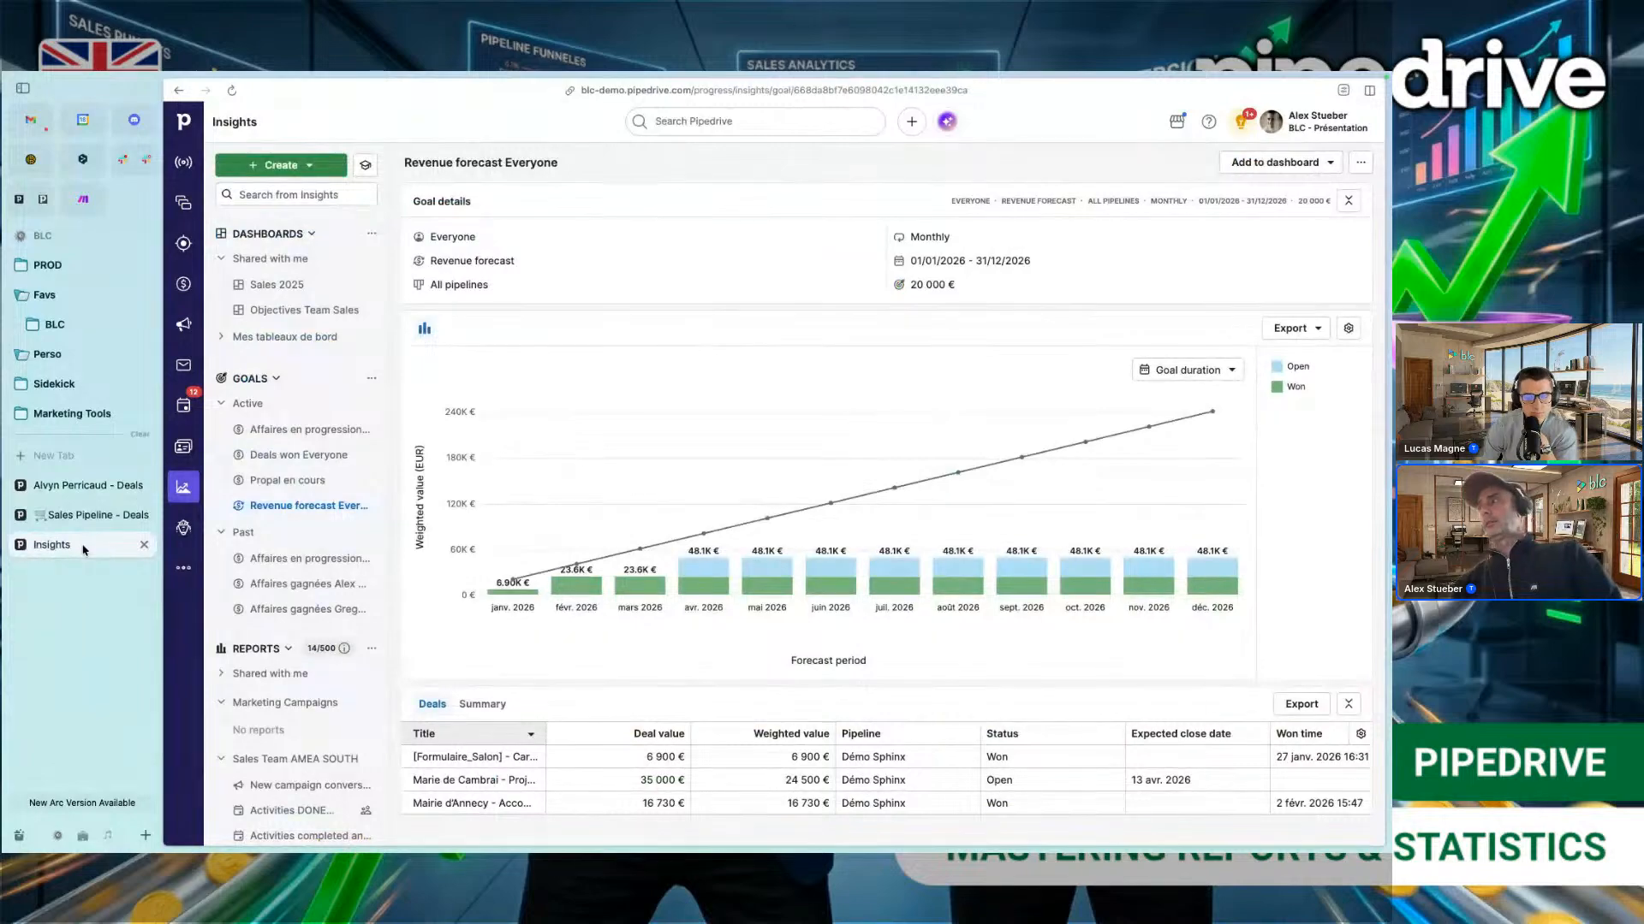
{"action": "left_click", "coordinate": [231, 91]}
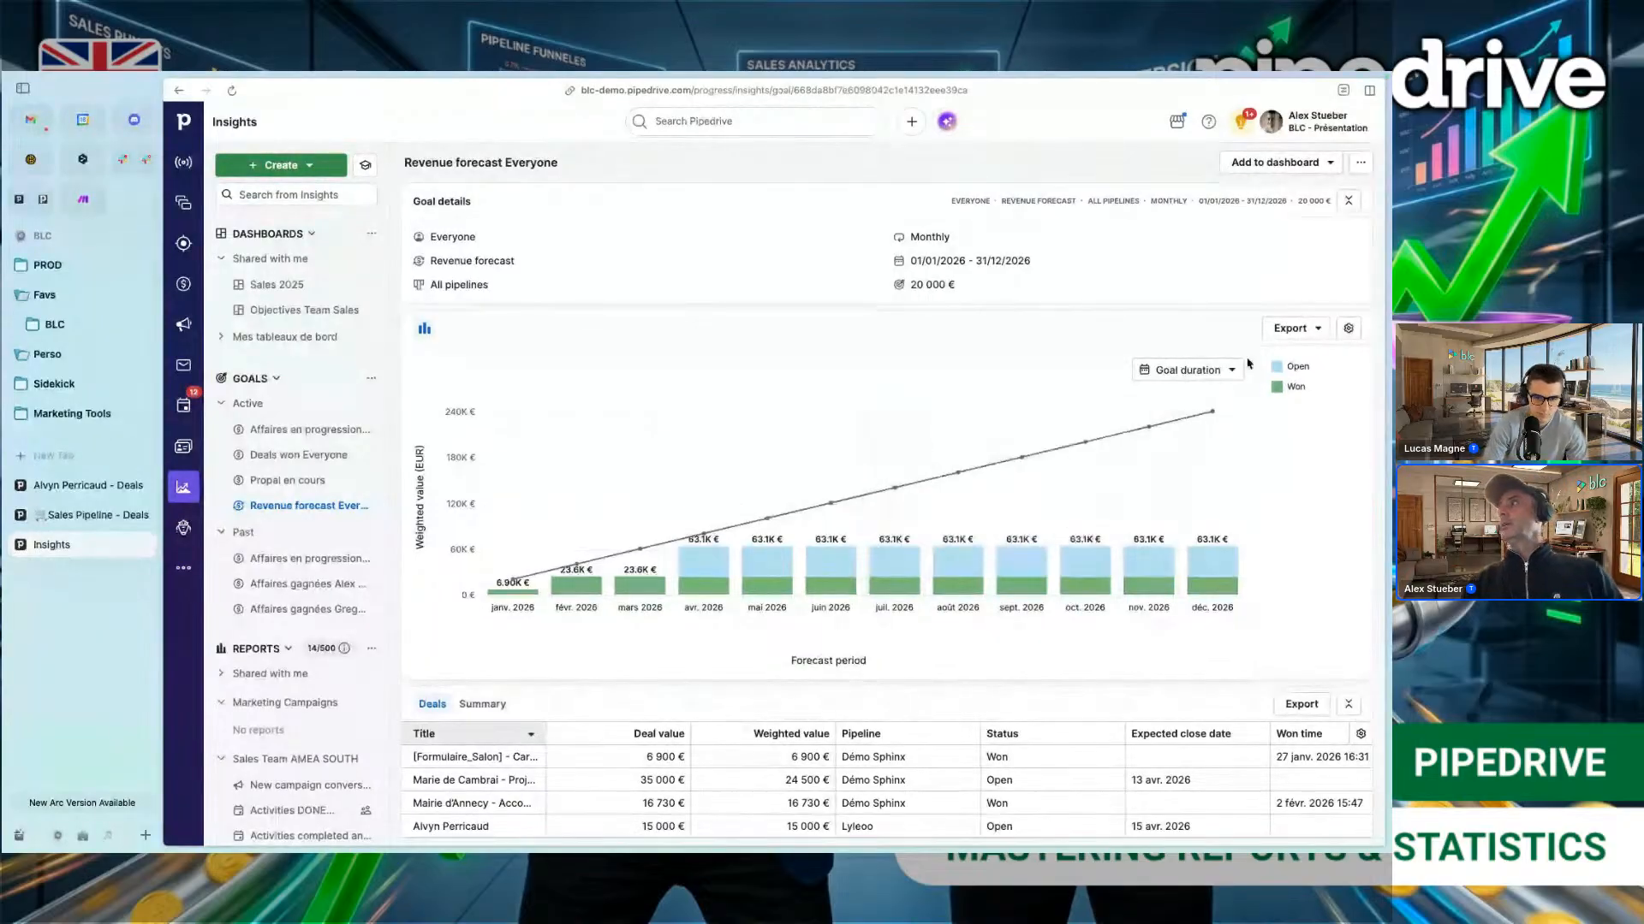
{"action": "left_click", "coordinate": [1224, 375]}
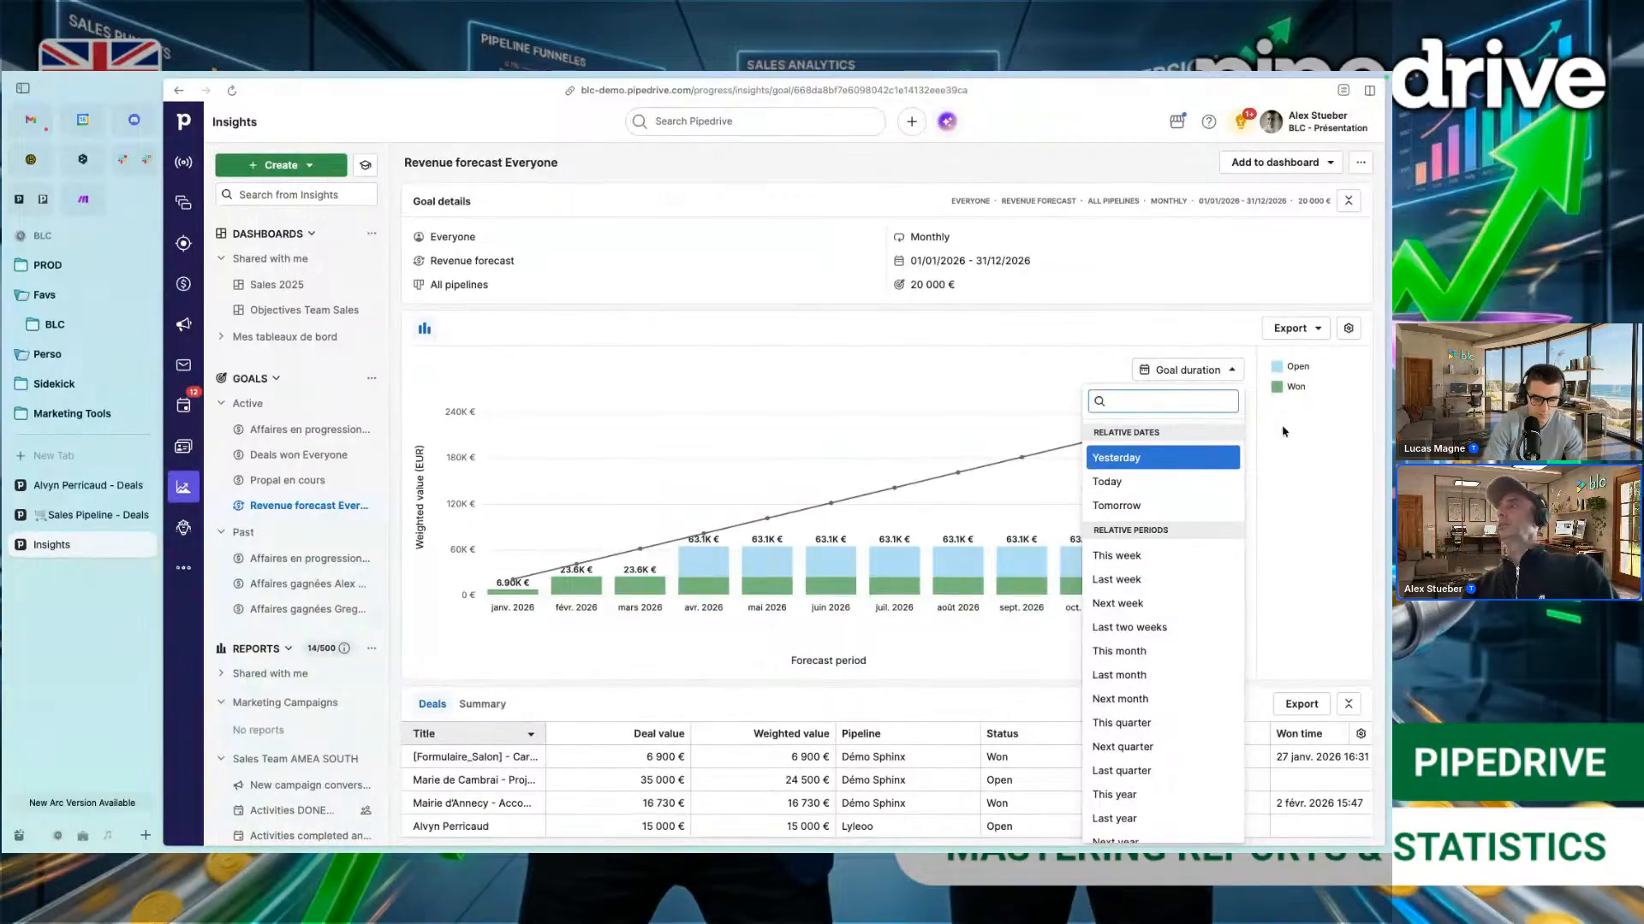
{"action": "left_click", "coordinate": [1296, 494]}
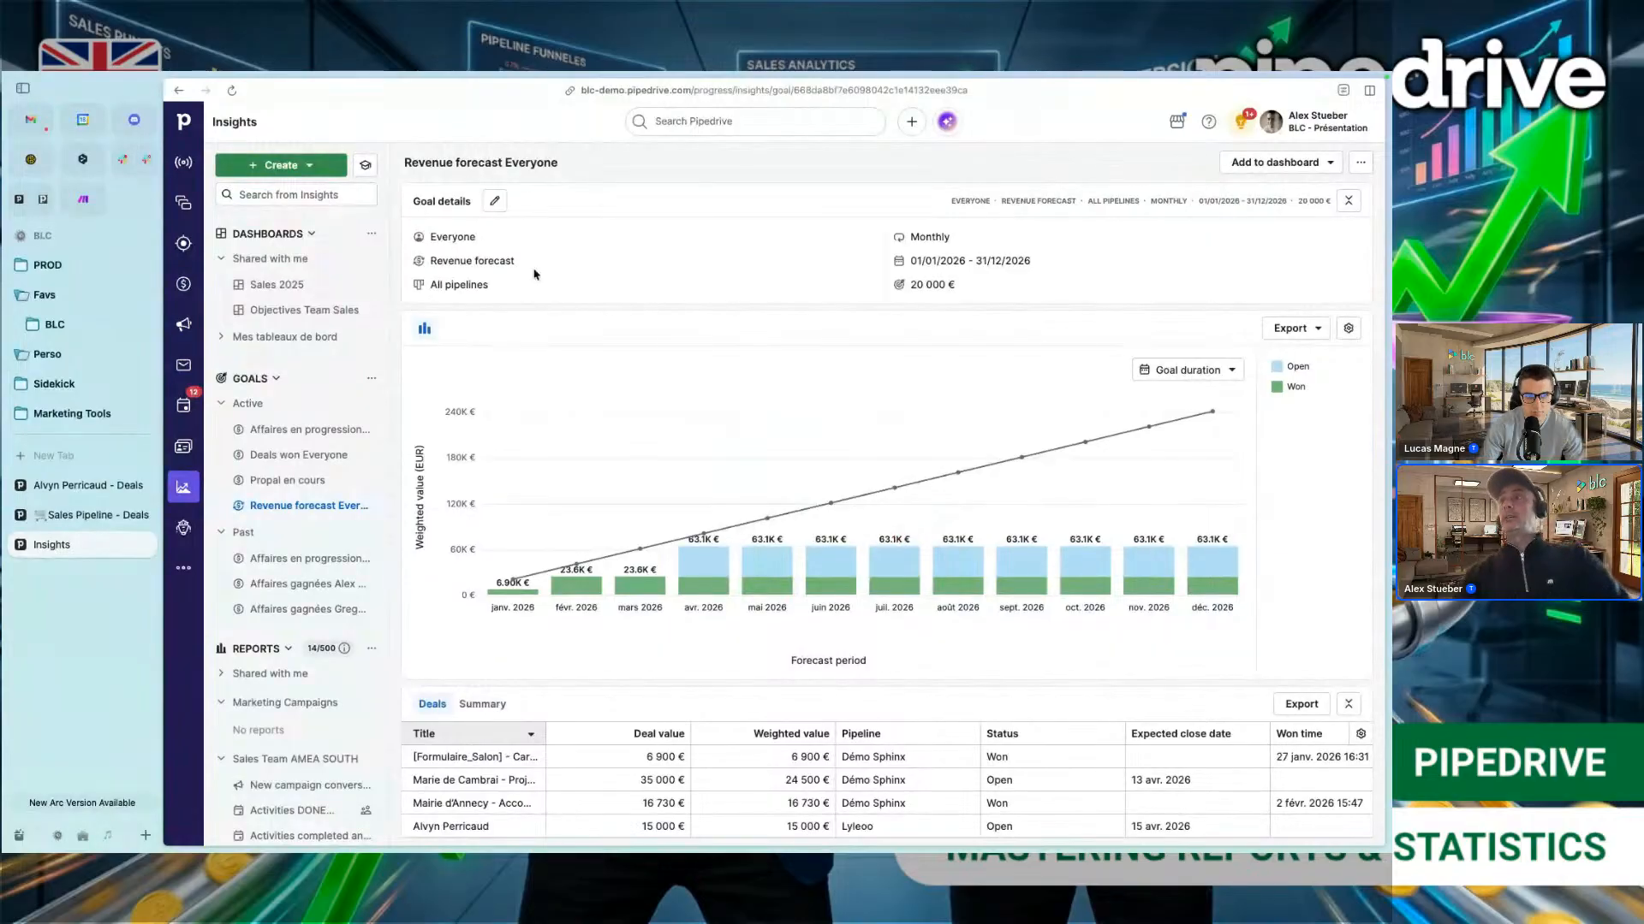
Step: Restrict the Revenue forecast Everyone goal to the Démo Sphinx pipeline instead of all pipelines and save it
{"action": "left_click", "coordinate": [495, 207]}
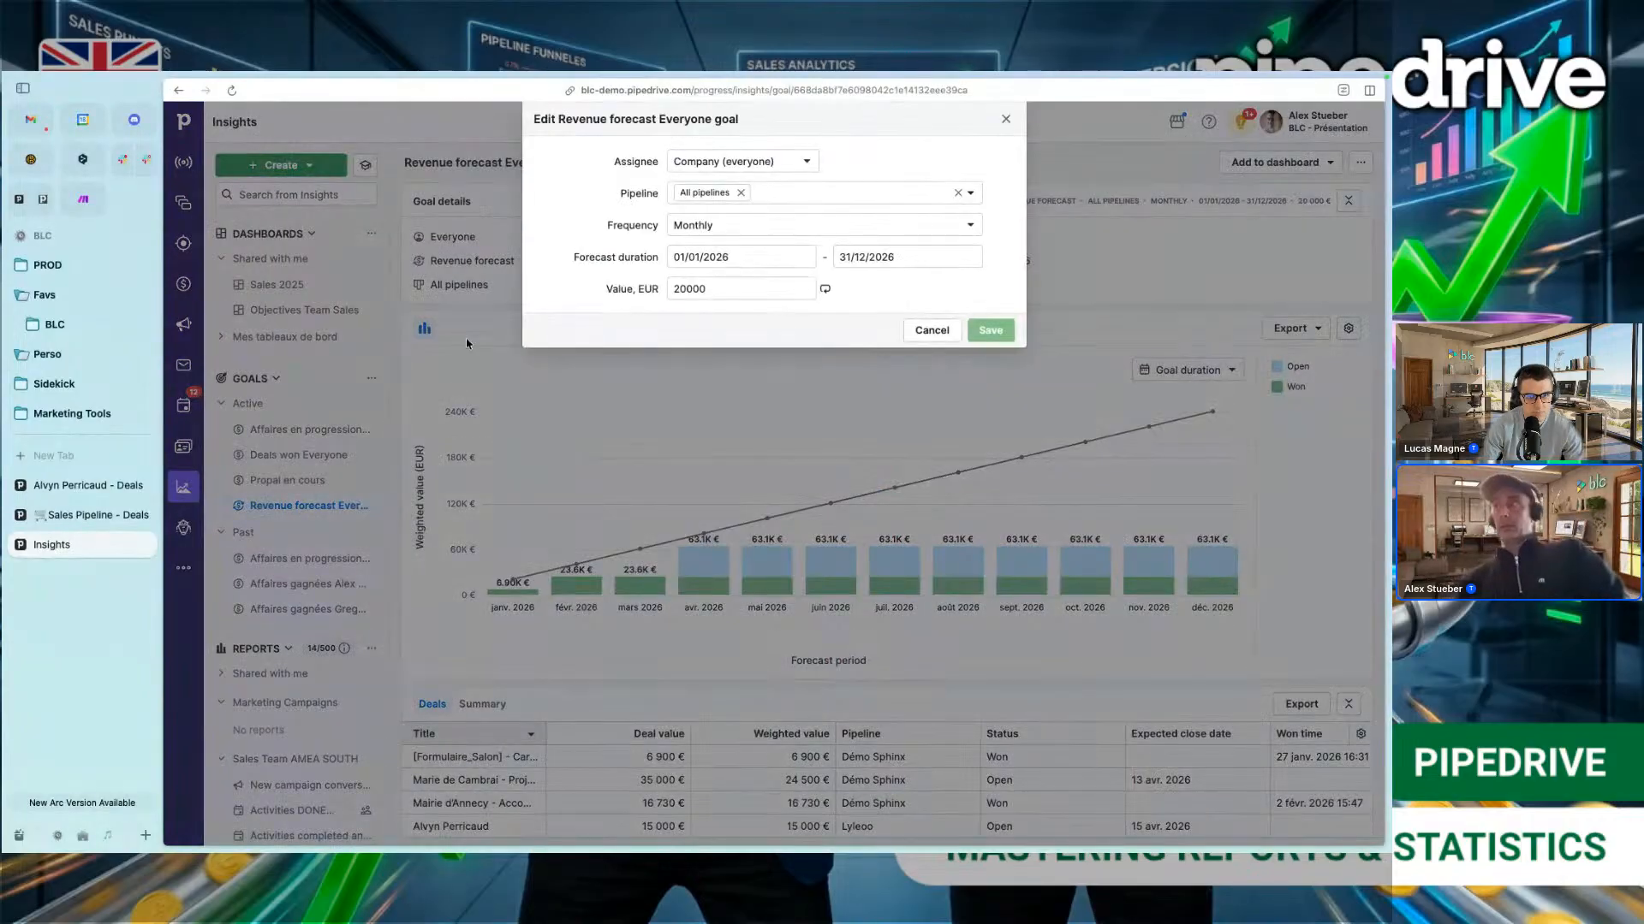
{"action": "left_click", "coordinate": [740, 192]}
{"action": "left_click", "coordinate": [742, 195]}
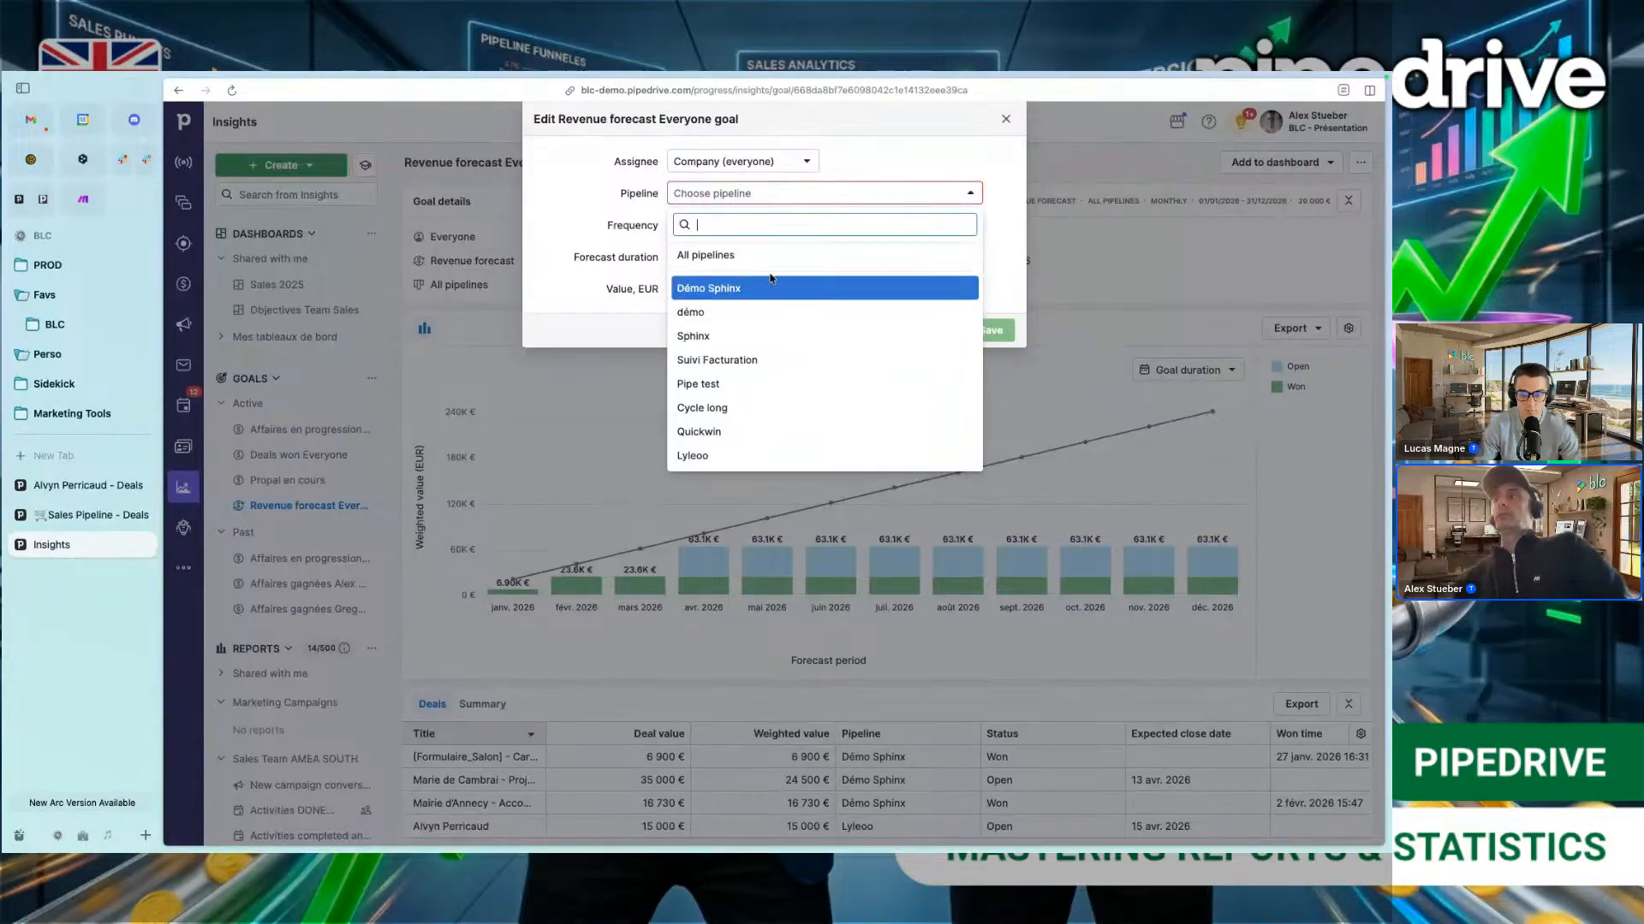
{"action": "left_click", "coordinate": [755, 293]}
{"action": "left_click", "coordinate": [999, 334]}
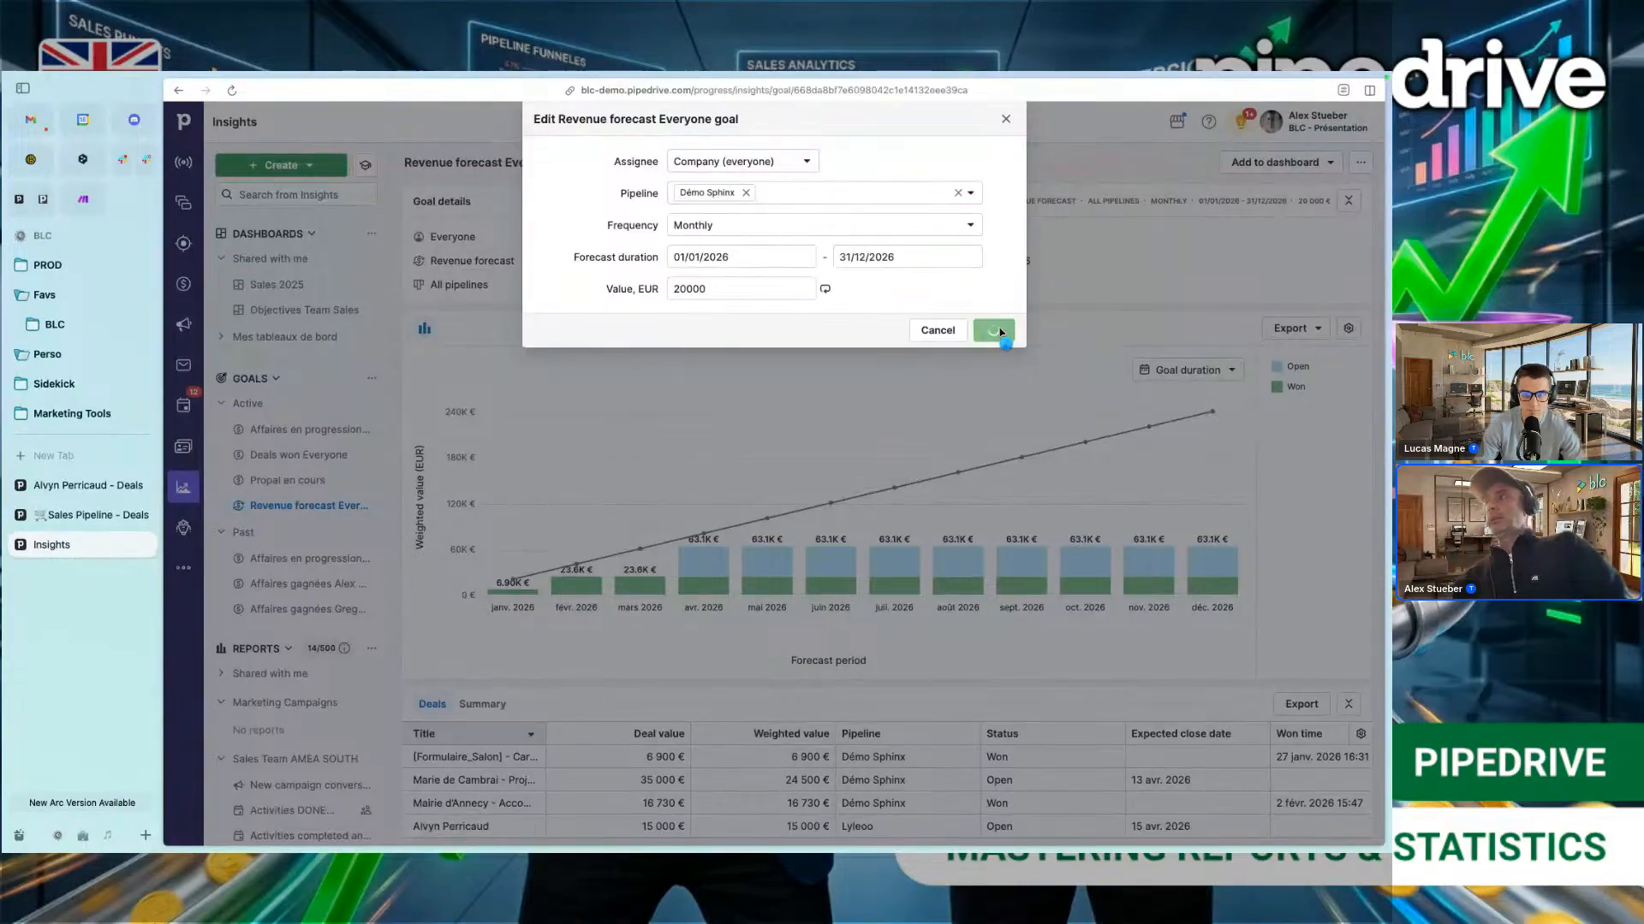
{"action": "left_click", "coordinate": [999, 334]}
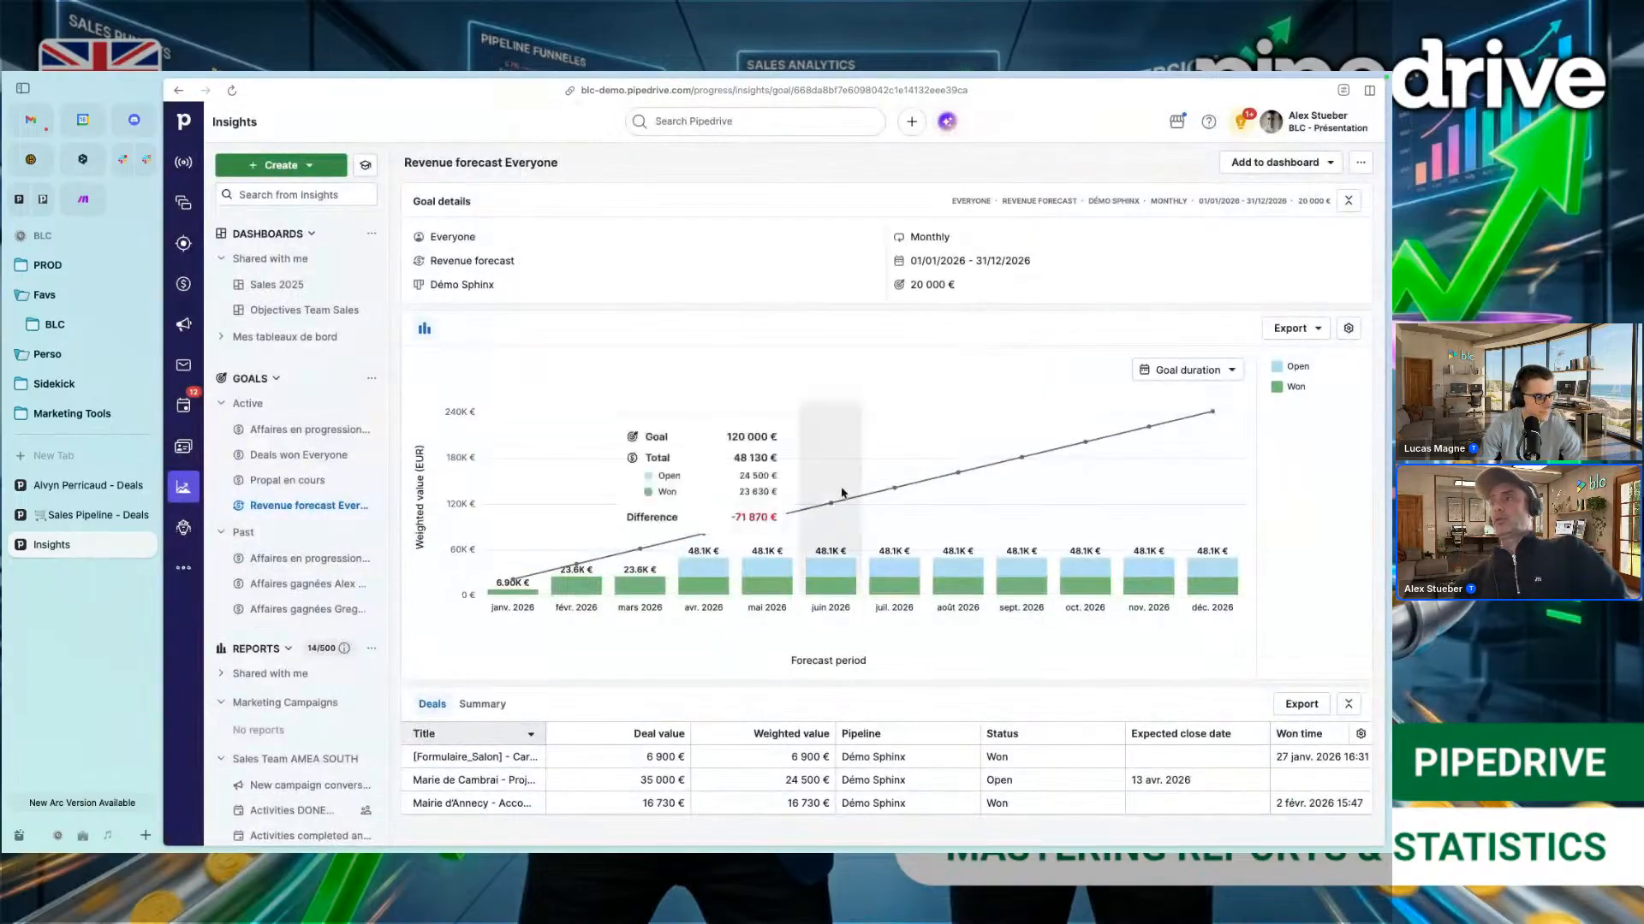
Step: Collapse the Goals and Reports sections of the Insights list
{"action": "left_click", "coordinate": [276, 378]}
{"action": "left_click", "coordinate": [287, 417]}
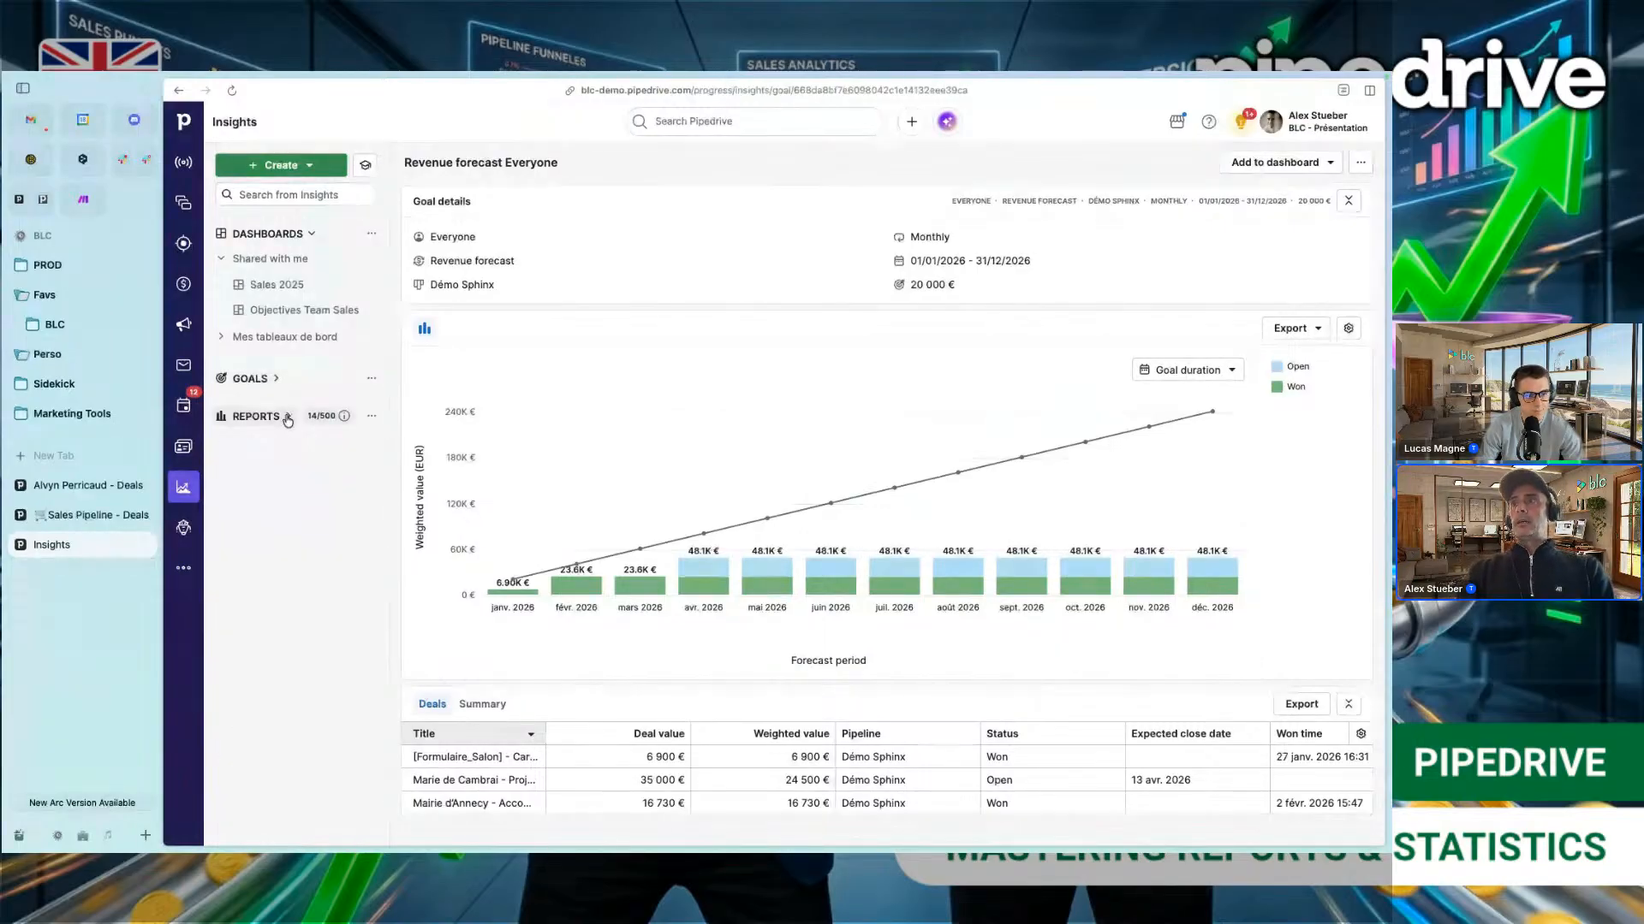
Step: Collapse the Dashboards section and generate an AI report from the prompt "i want to see deals won last year"
{"action": "left_click", "coordinate": [313, 237]}
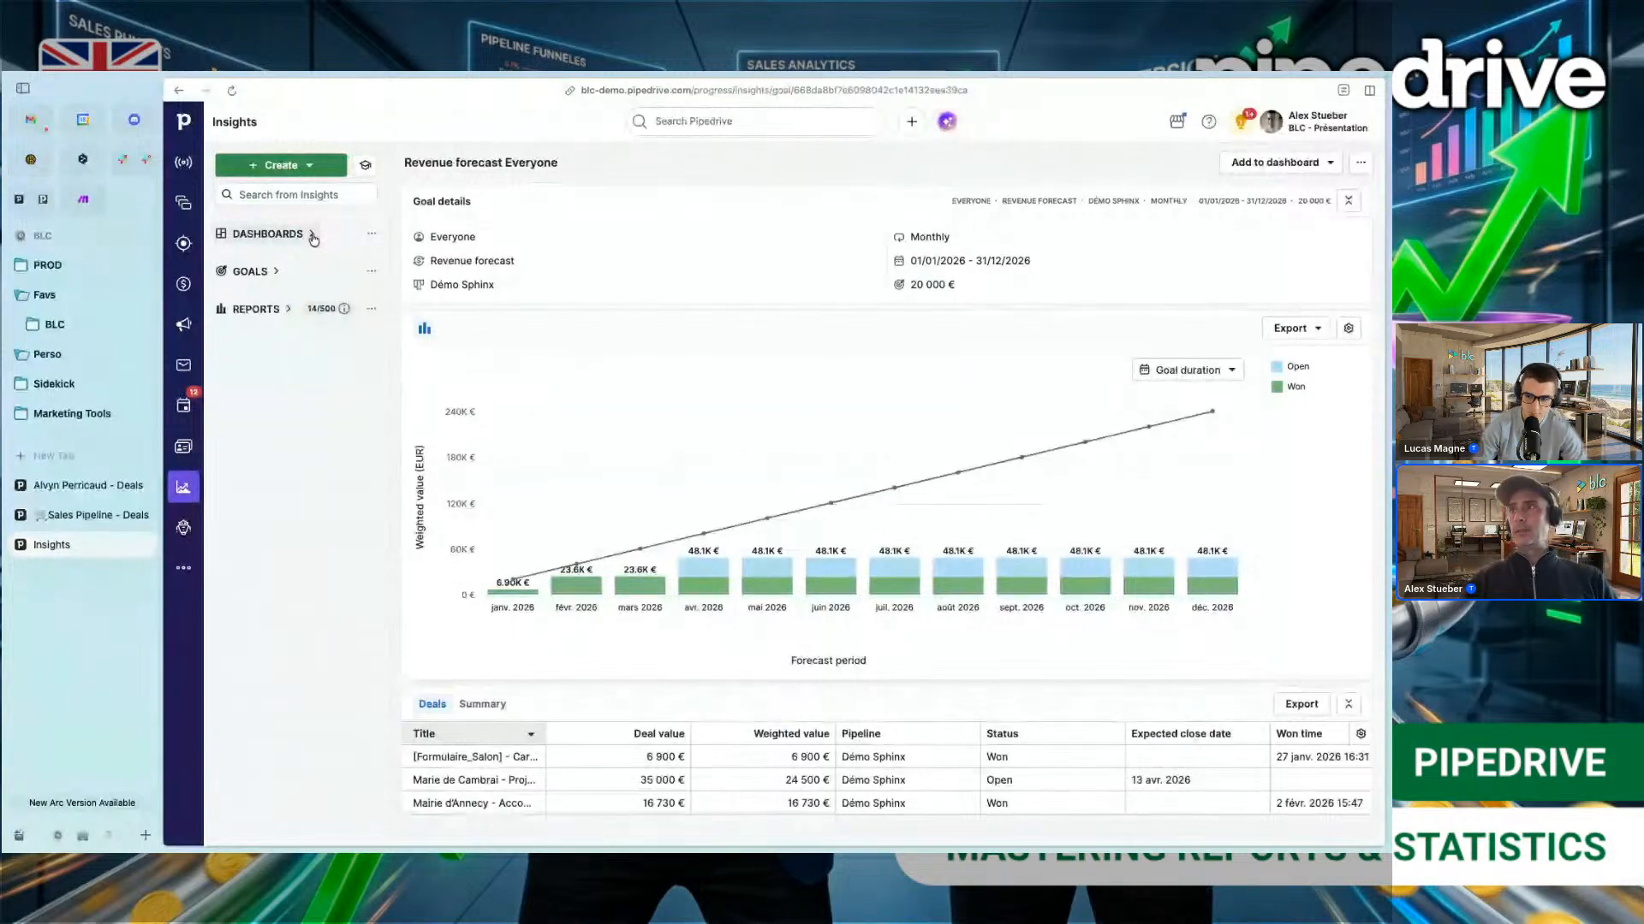
{"action": "left_click", "coordinate": [309, 167]}
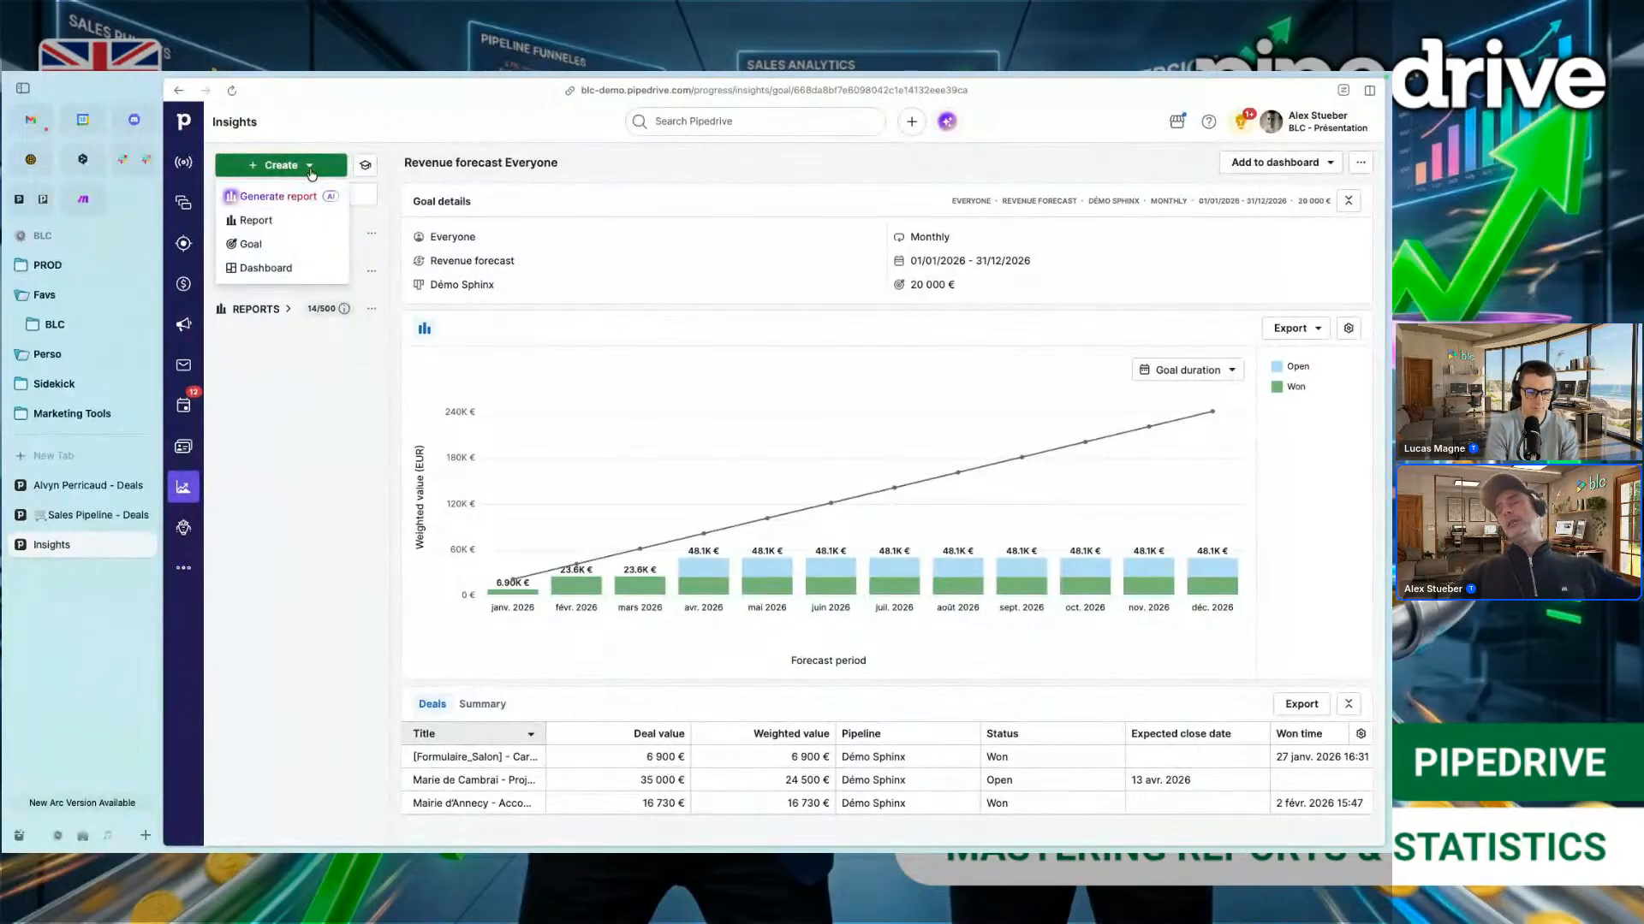
{"action": "left_click", "coordinate": [278, 205]}
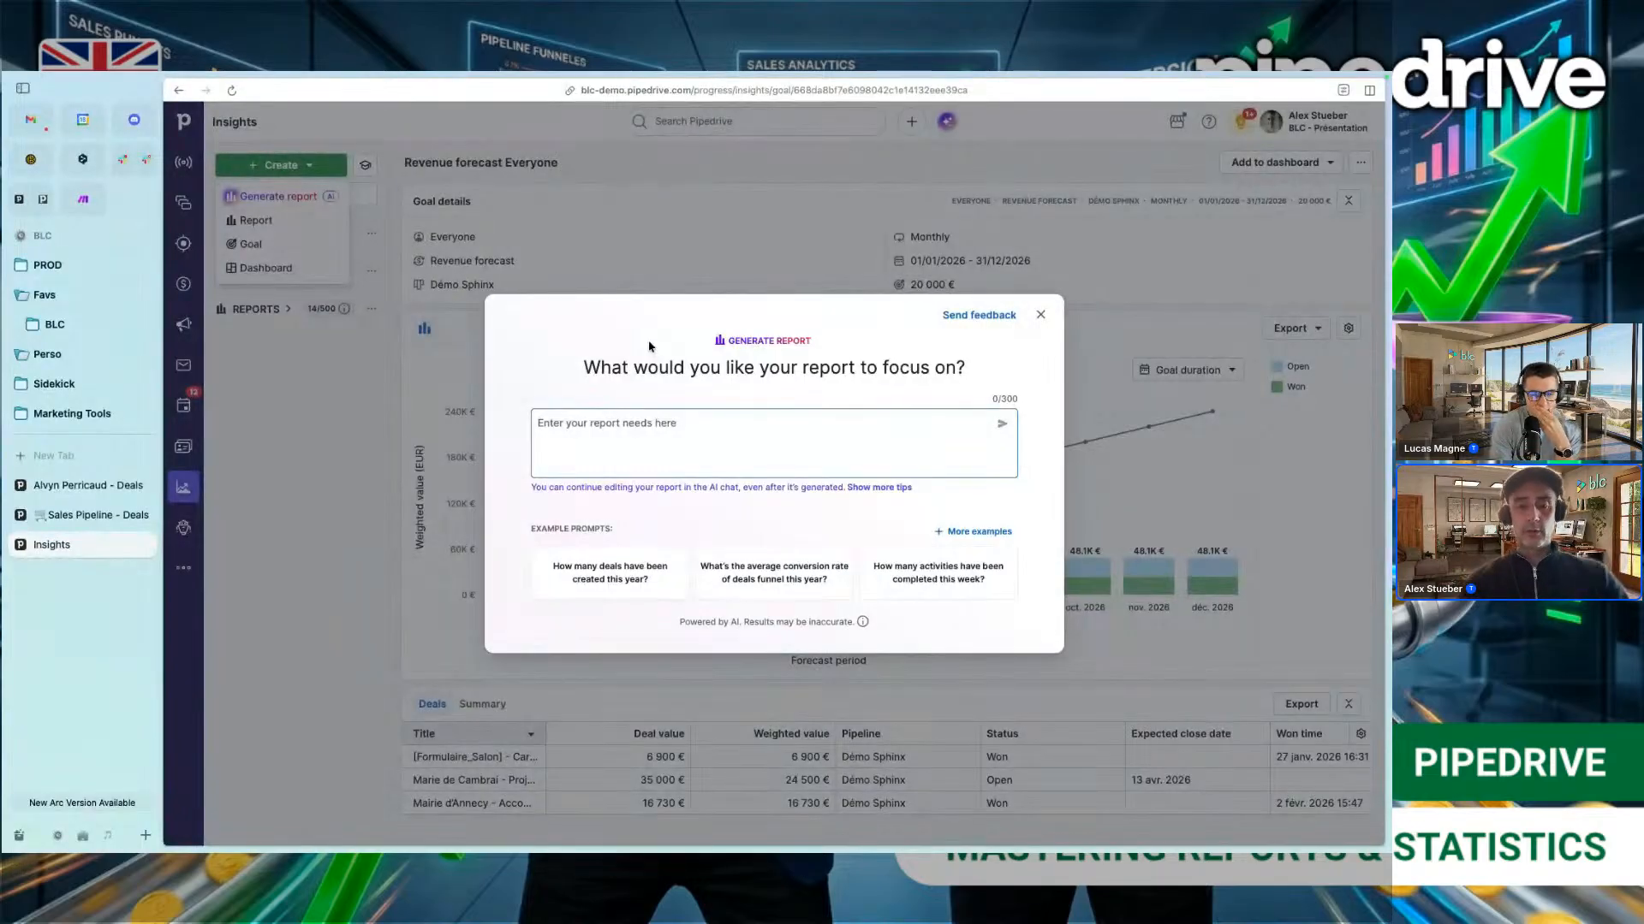
{"action": "type", "text": "i want to "}
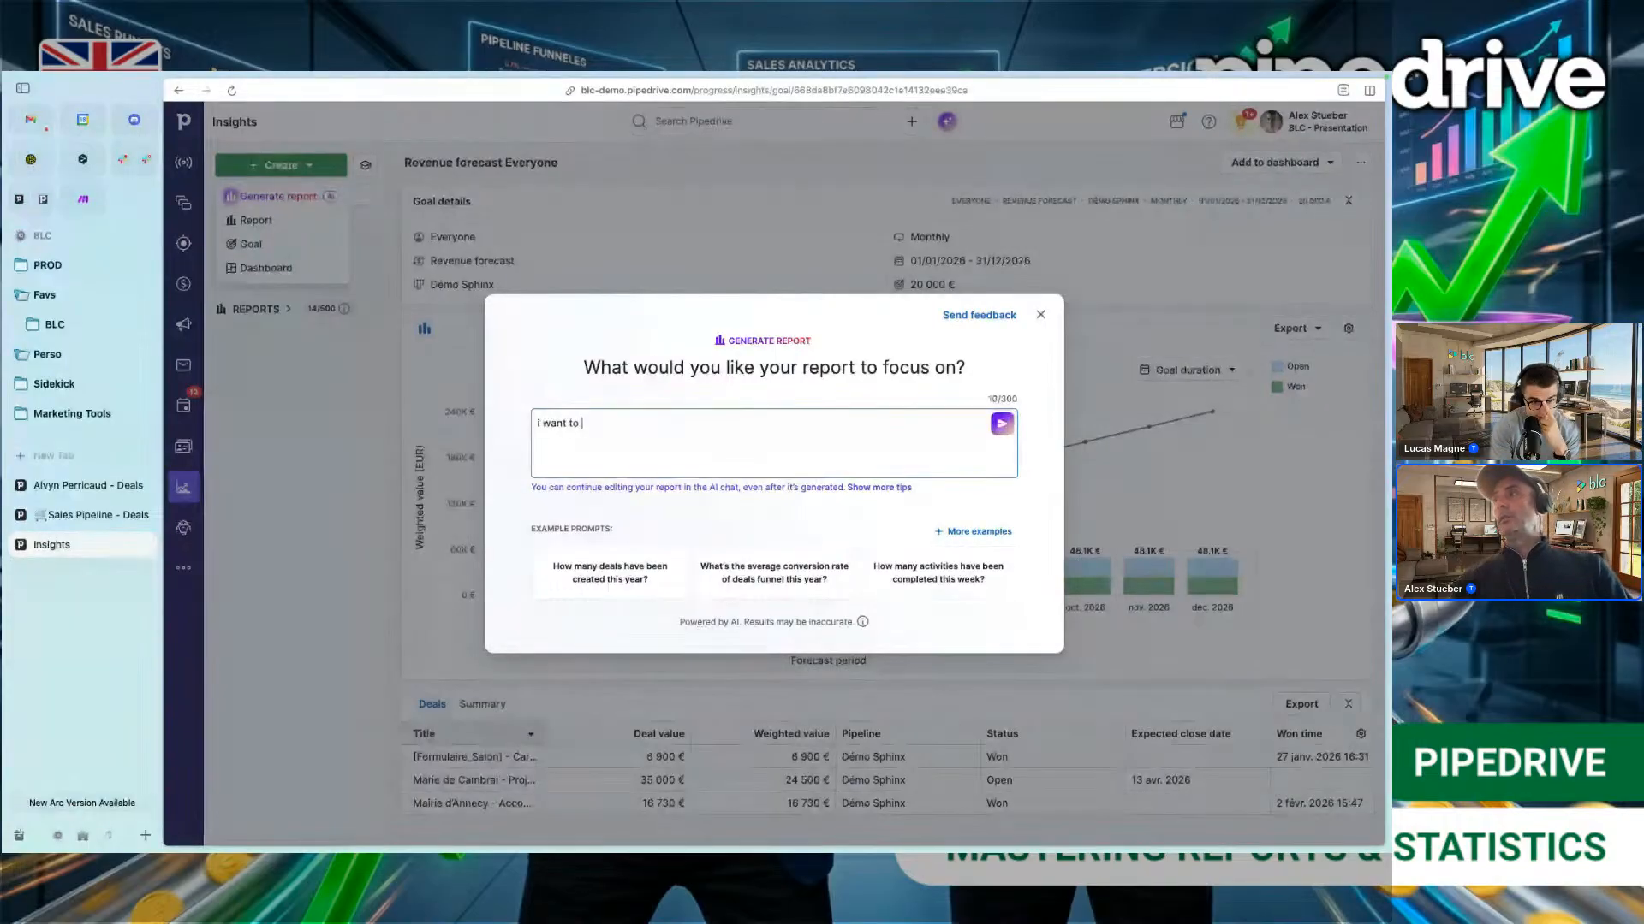
{"action": "type", "text": "see deal"}
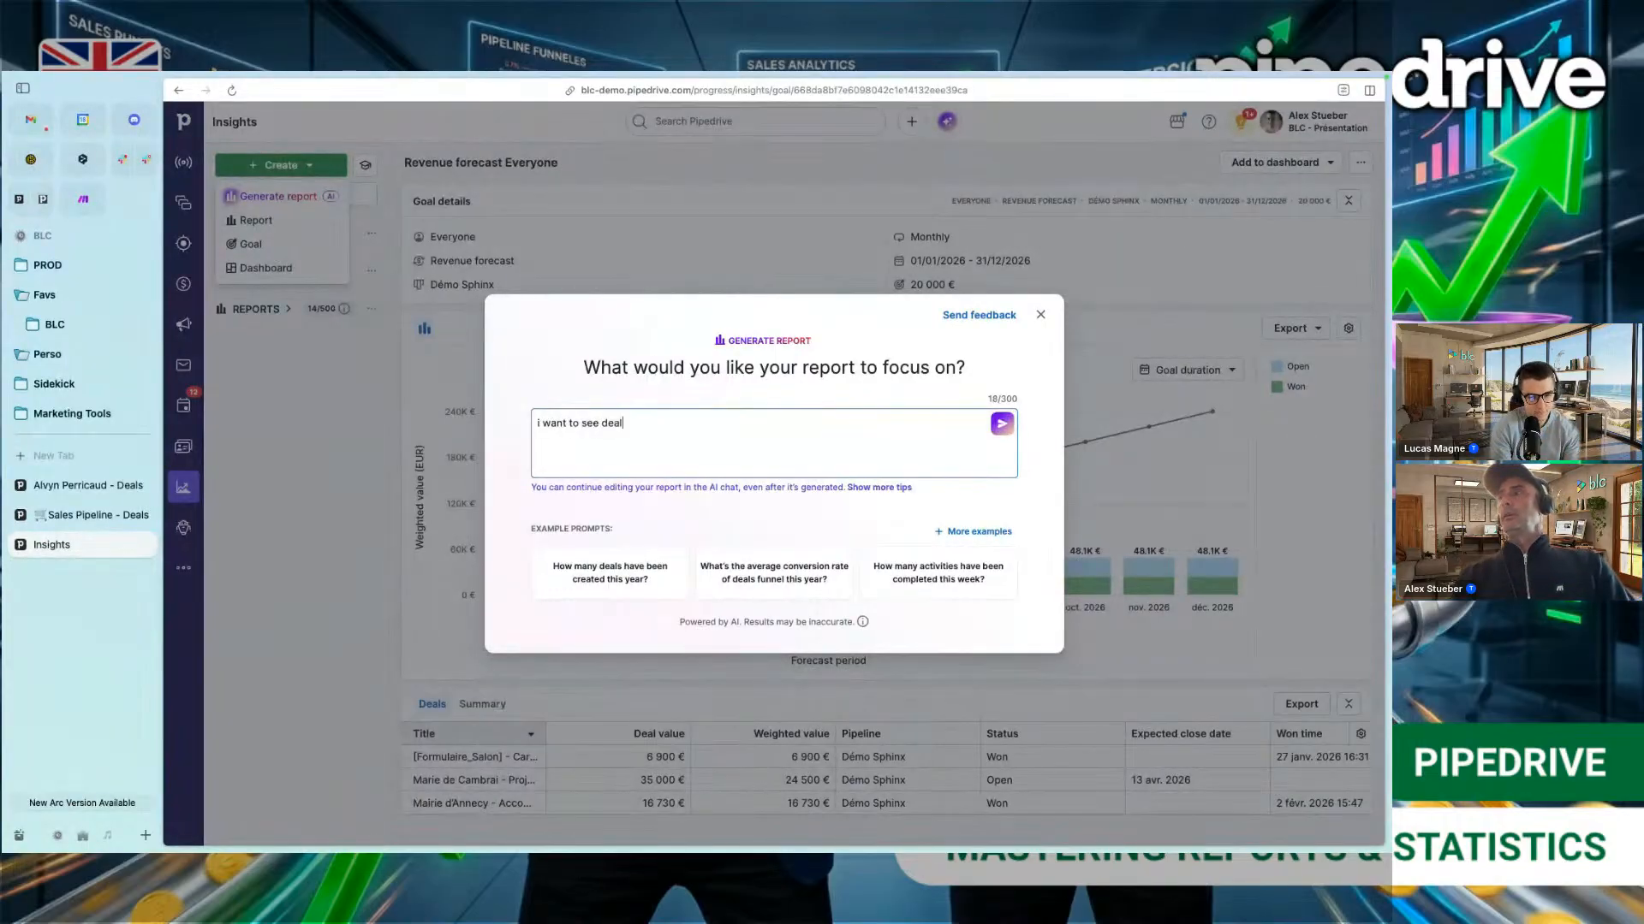
{"action": "type", "text": "s won "}
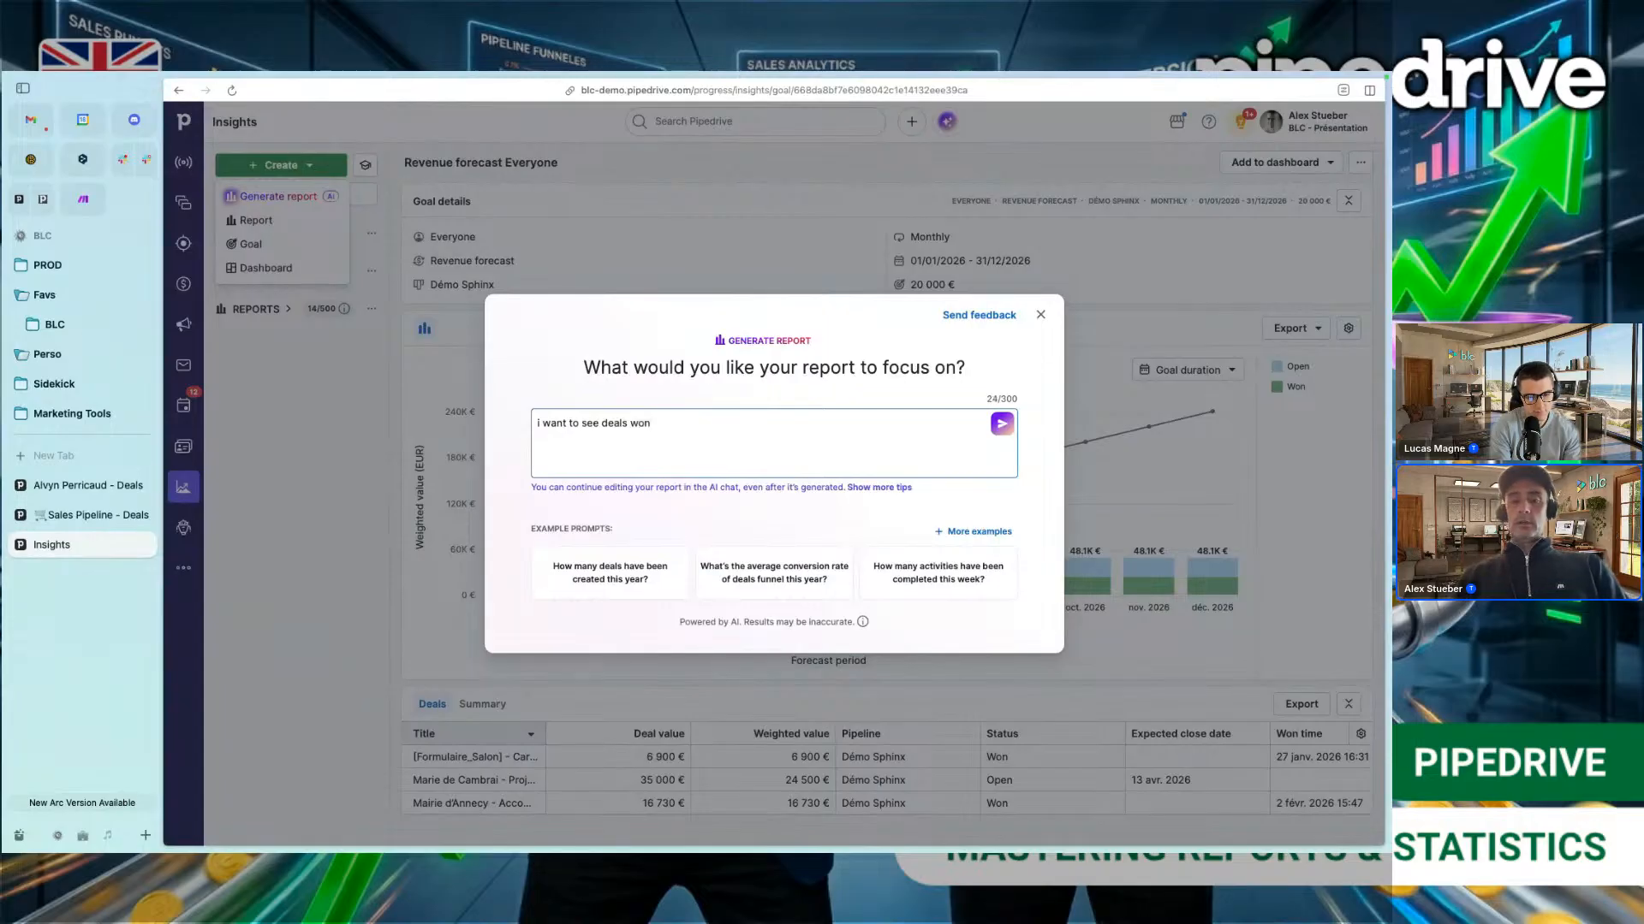
{"action": "type", "text": "last year"}
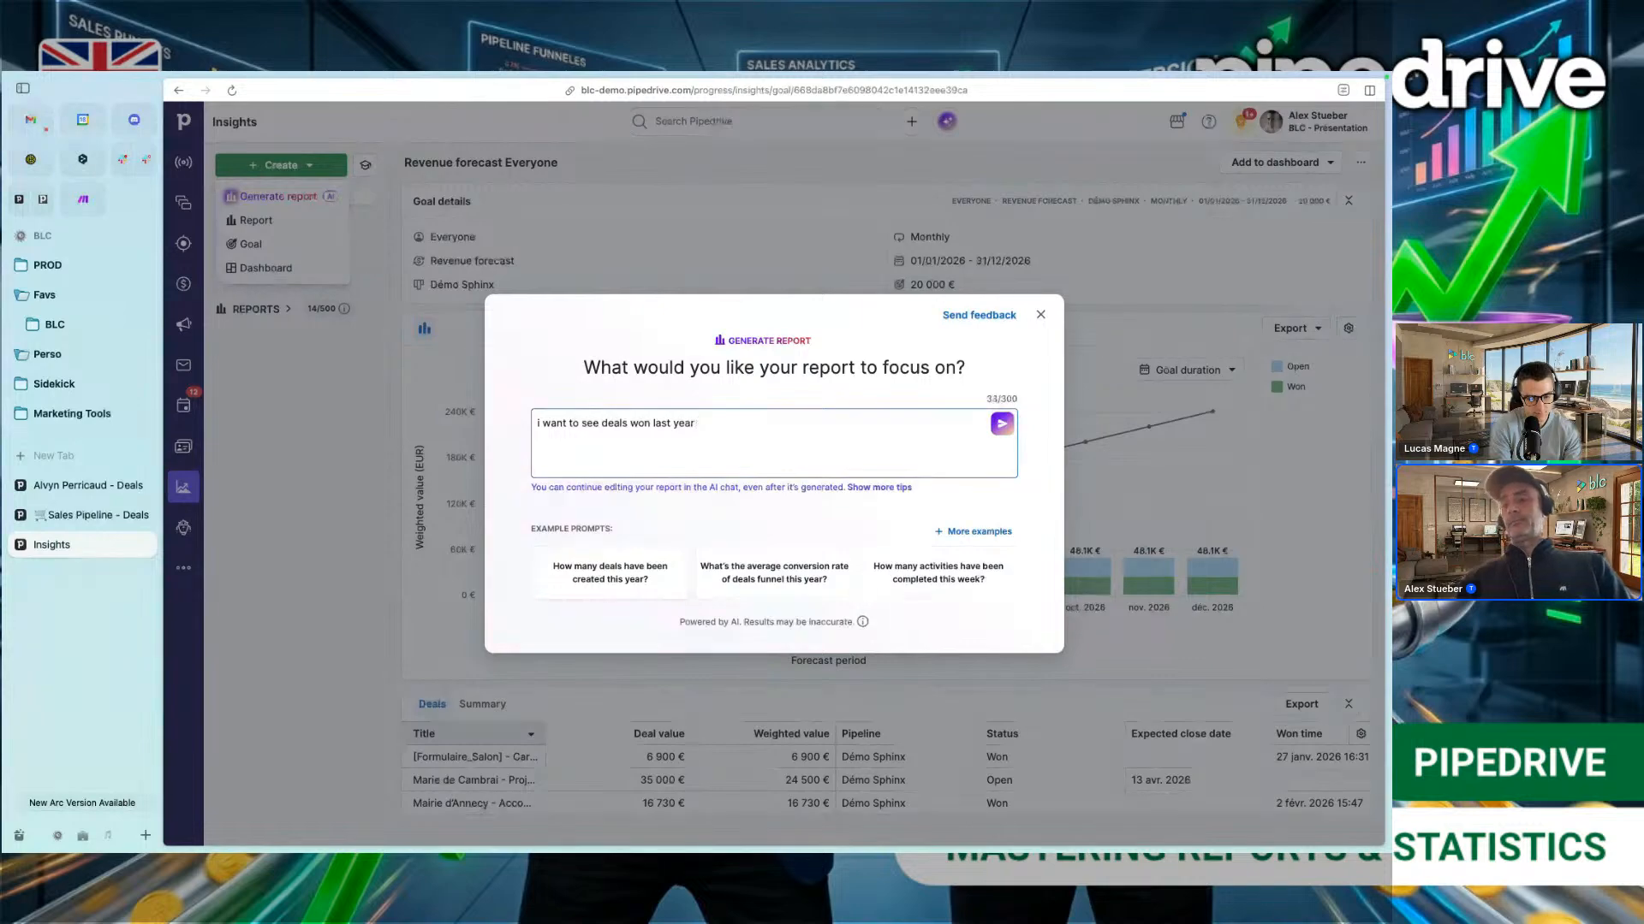
{"action": "key", "text": "Return"}
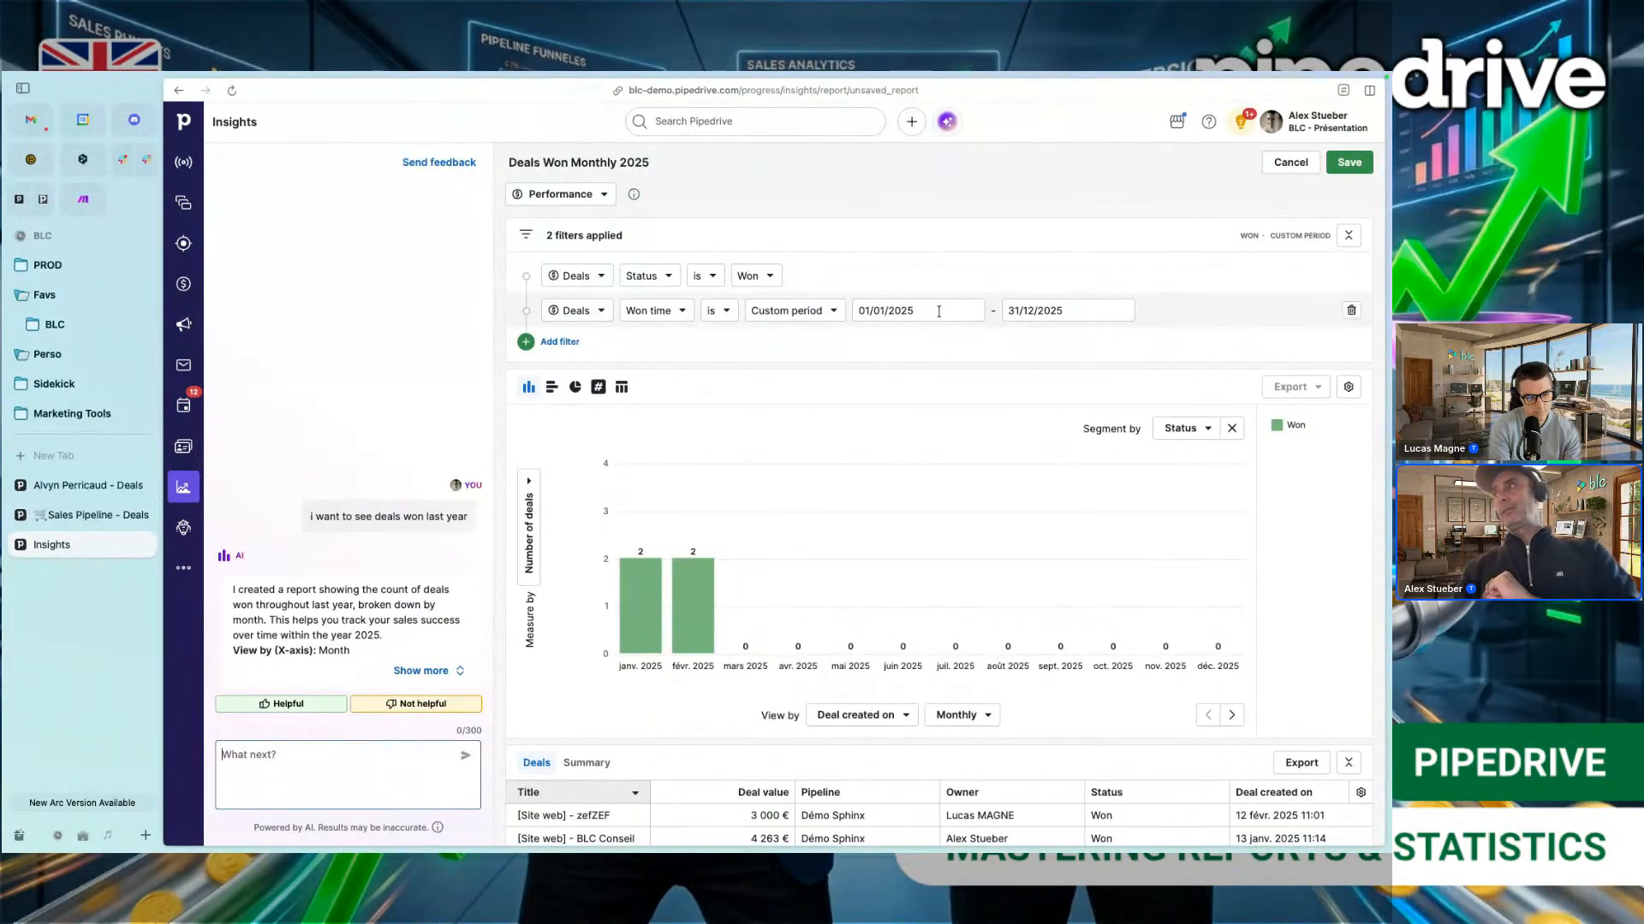
Step: Set the generated report's Won time filter to Last year and confirm editing the report manually
{"action": "left_click", "coordinate": [834, 313]}
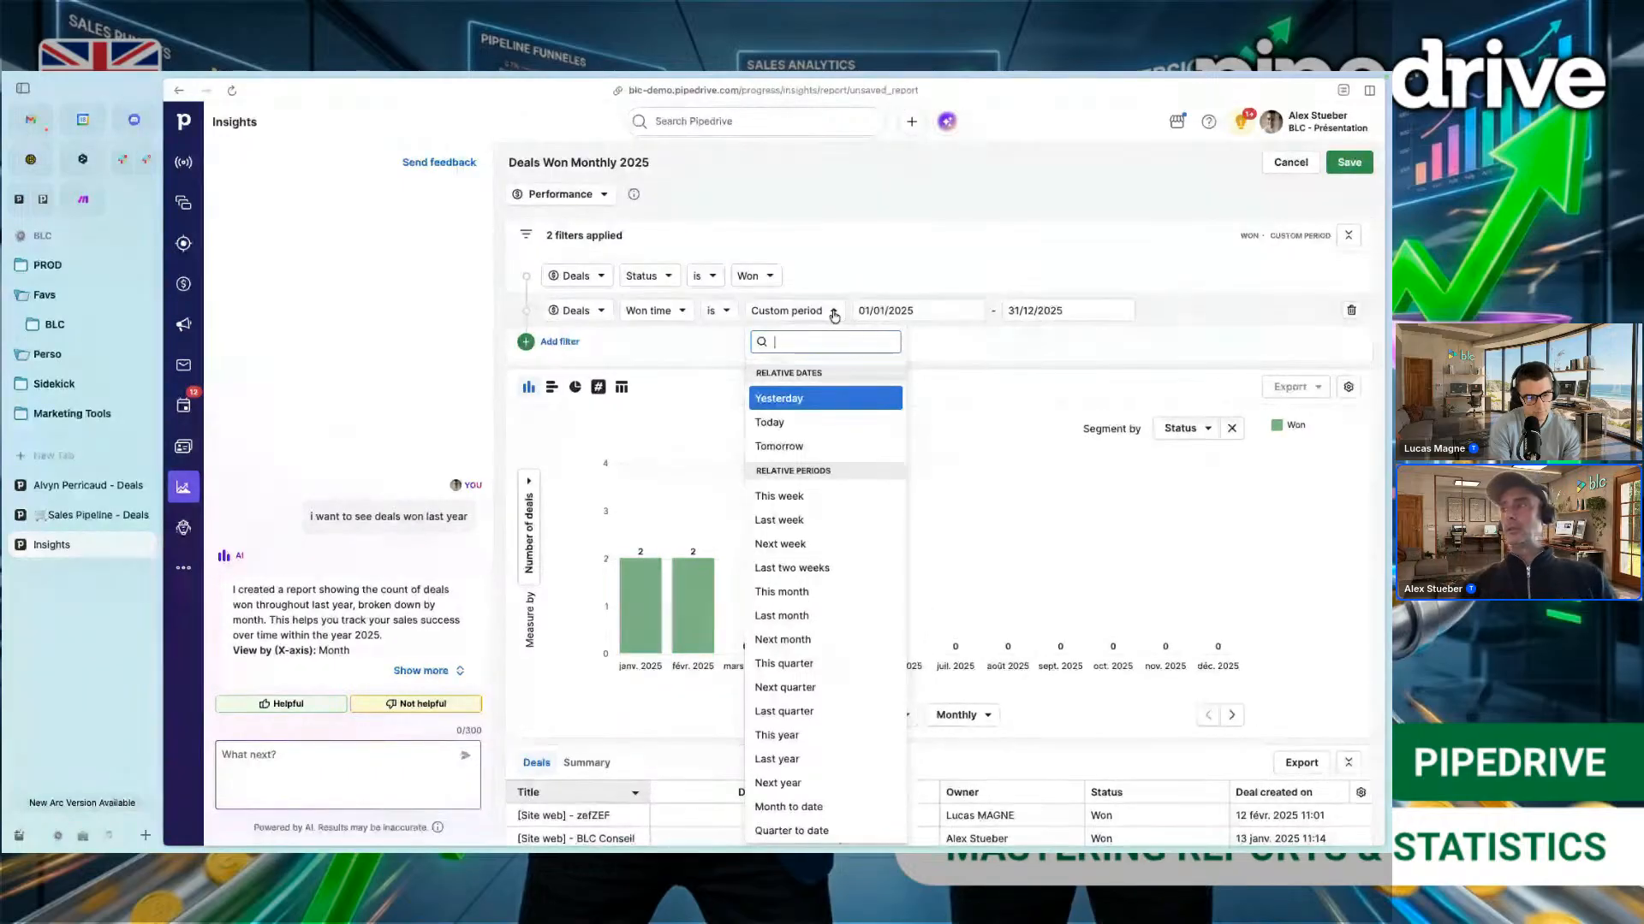
{"action": "left_click", "coordinate": [792, 762]}
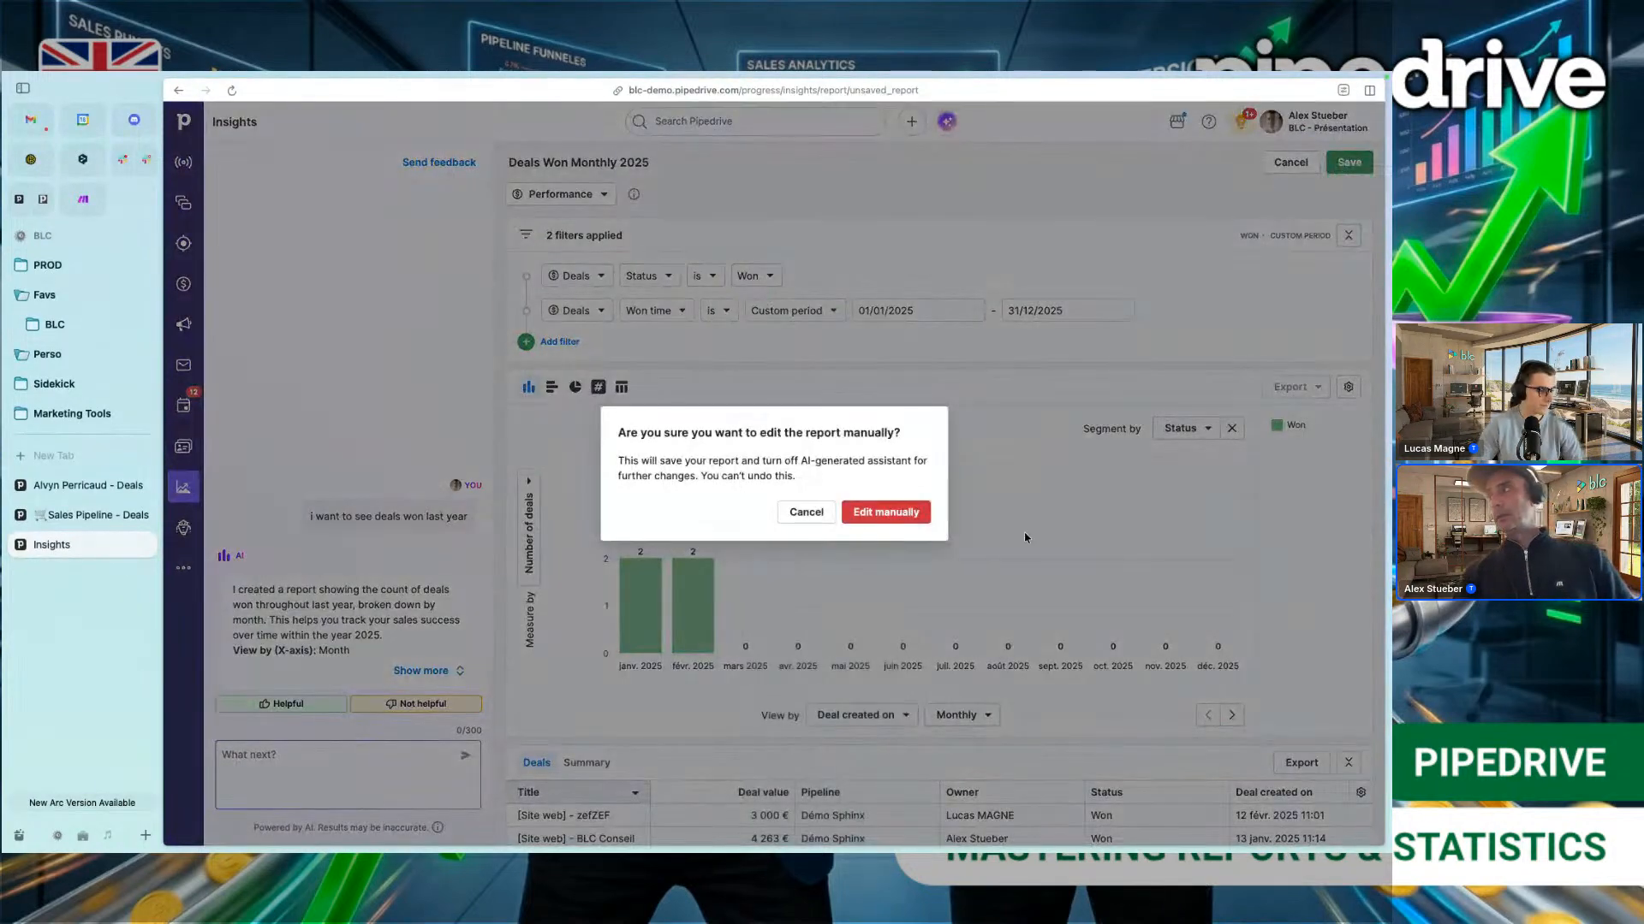
{"action": "left_click", "coordinate": [886, 512]}
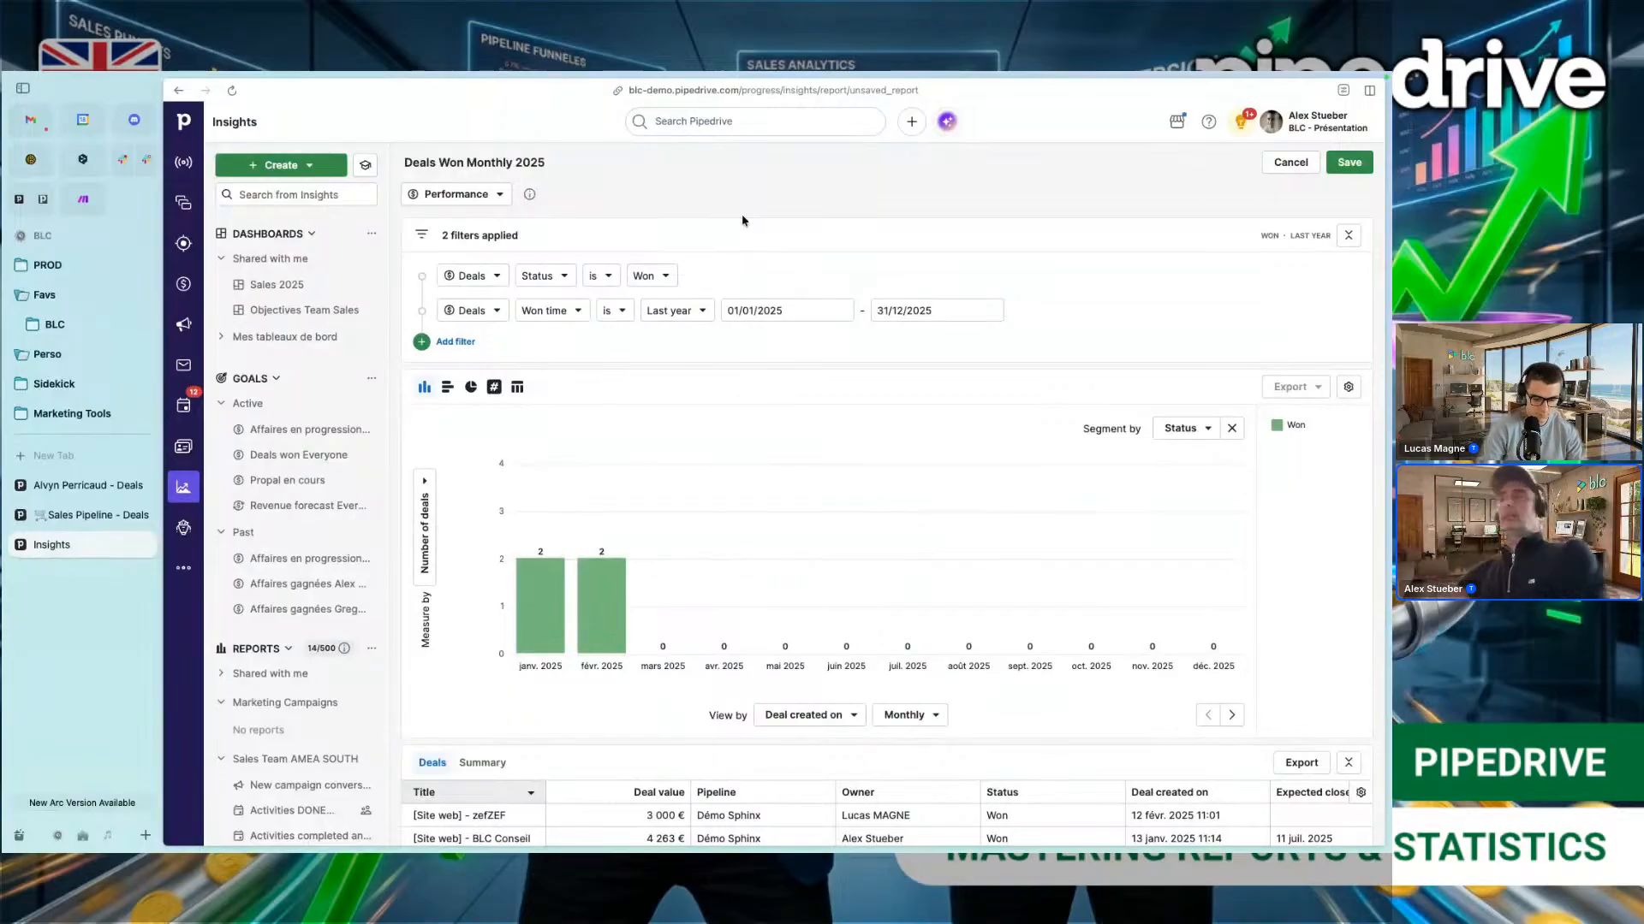
Step: Change the Won time filter to a custom period from 01/01/2026 to 31/12/2026 and look through its period options
{"action": "left_click", "coordinate": [701, 312]}
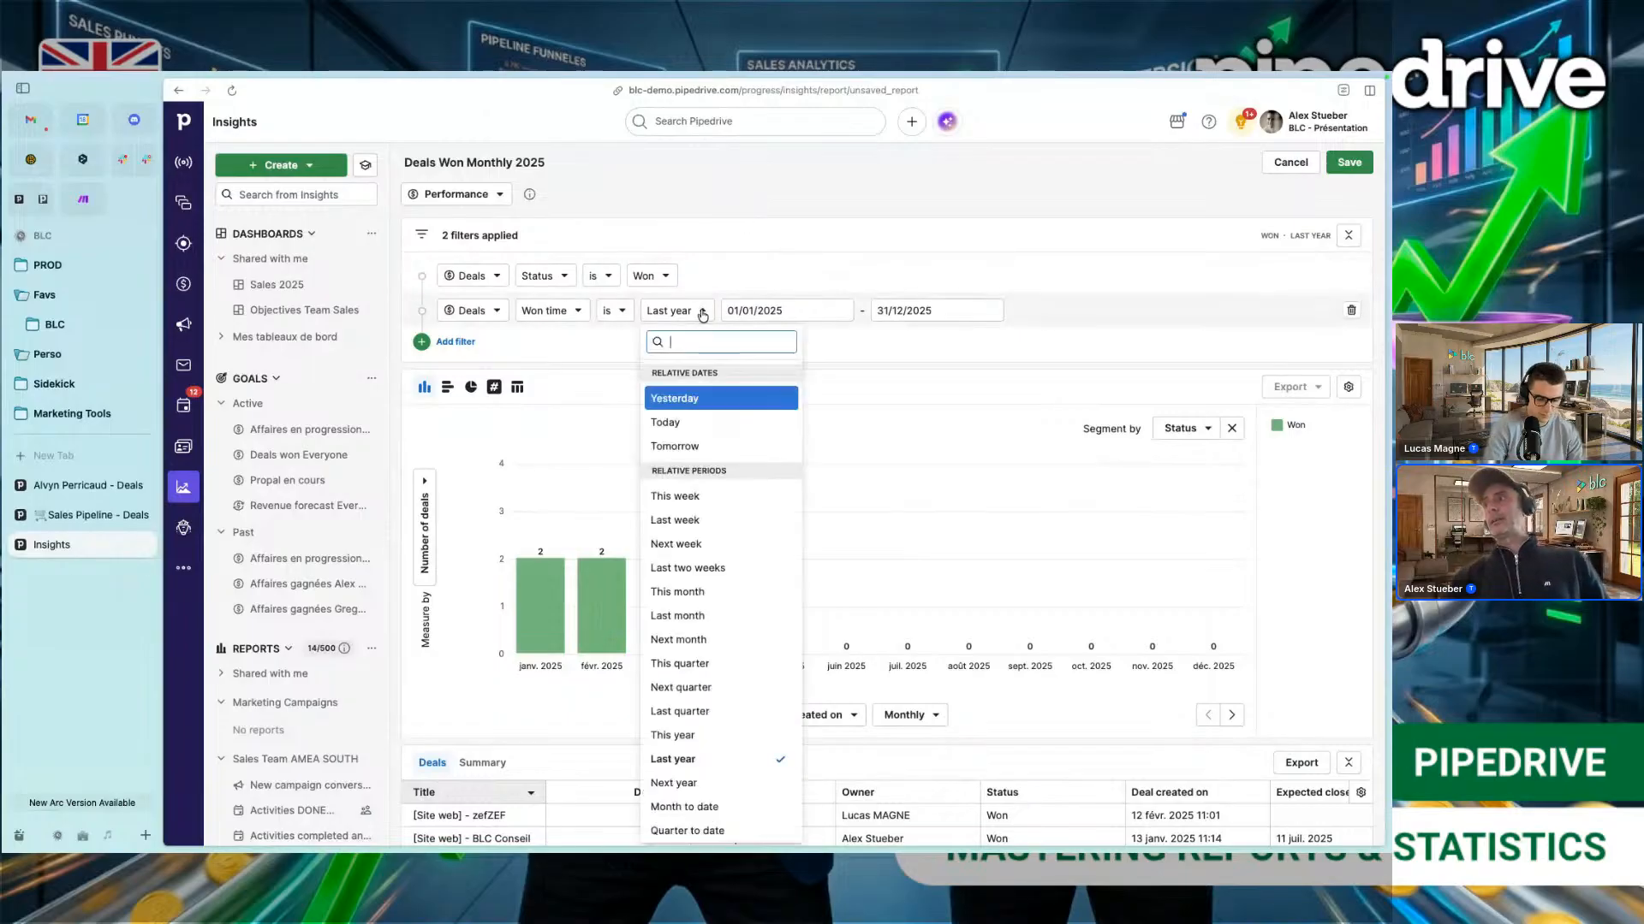
{"action": "scroll", "coordinate": [701, 729], "scroll_direction": "down", "scroll_amount": 2}
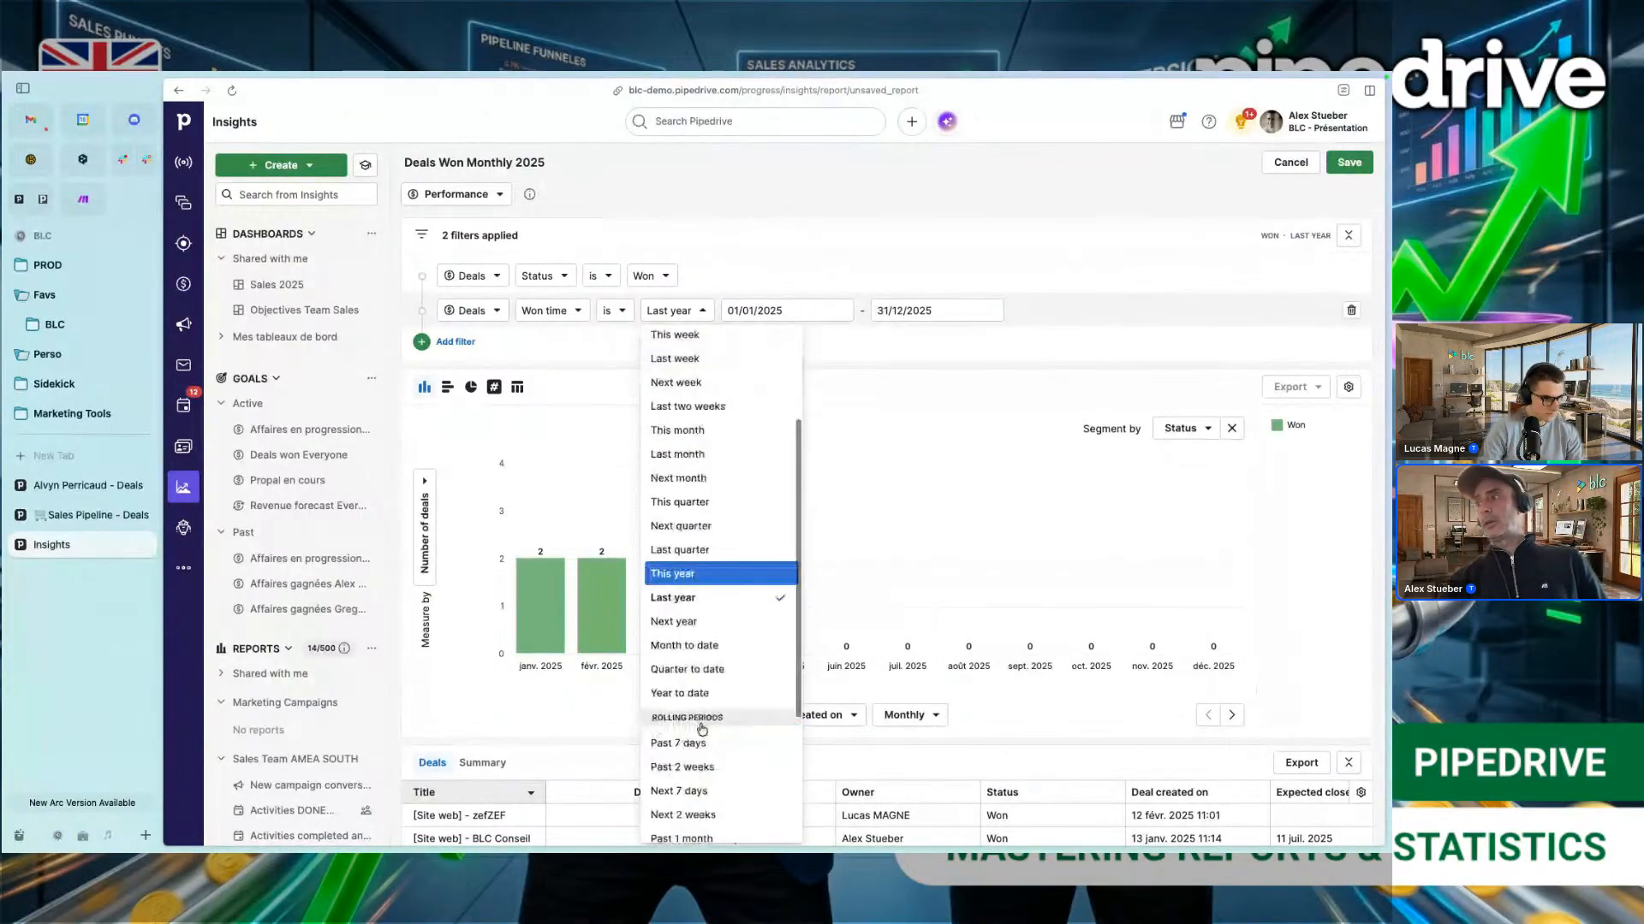
{"action": "scroll", "coordinate": [702, 729], "scroll_direction": "down", "scroll_amount": 4}
{"action": "left_click", "coordinate": [684, 823]}
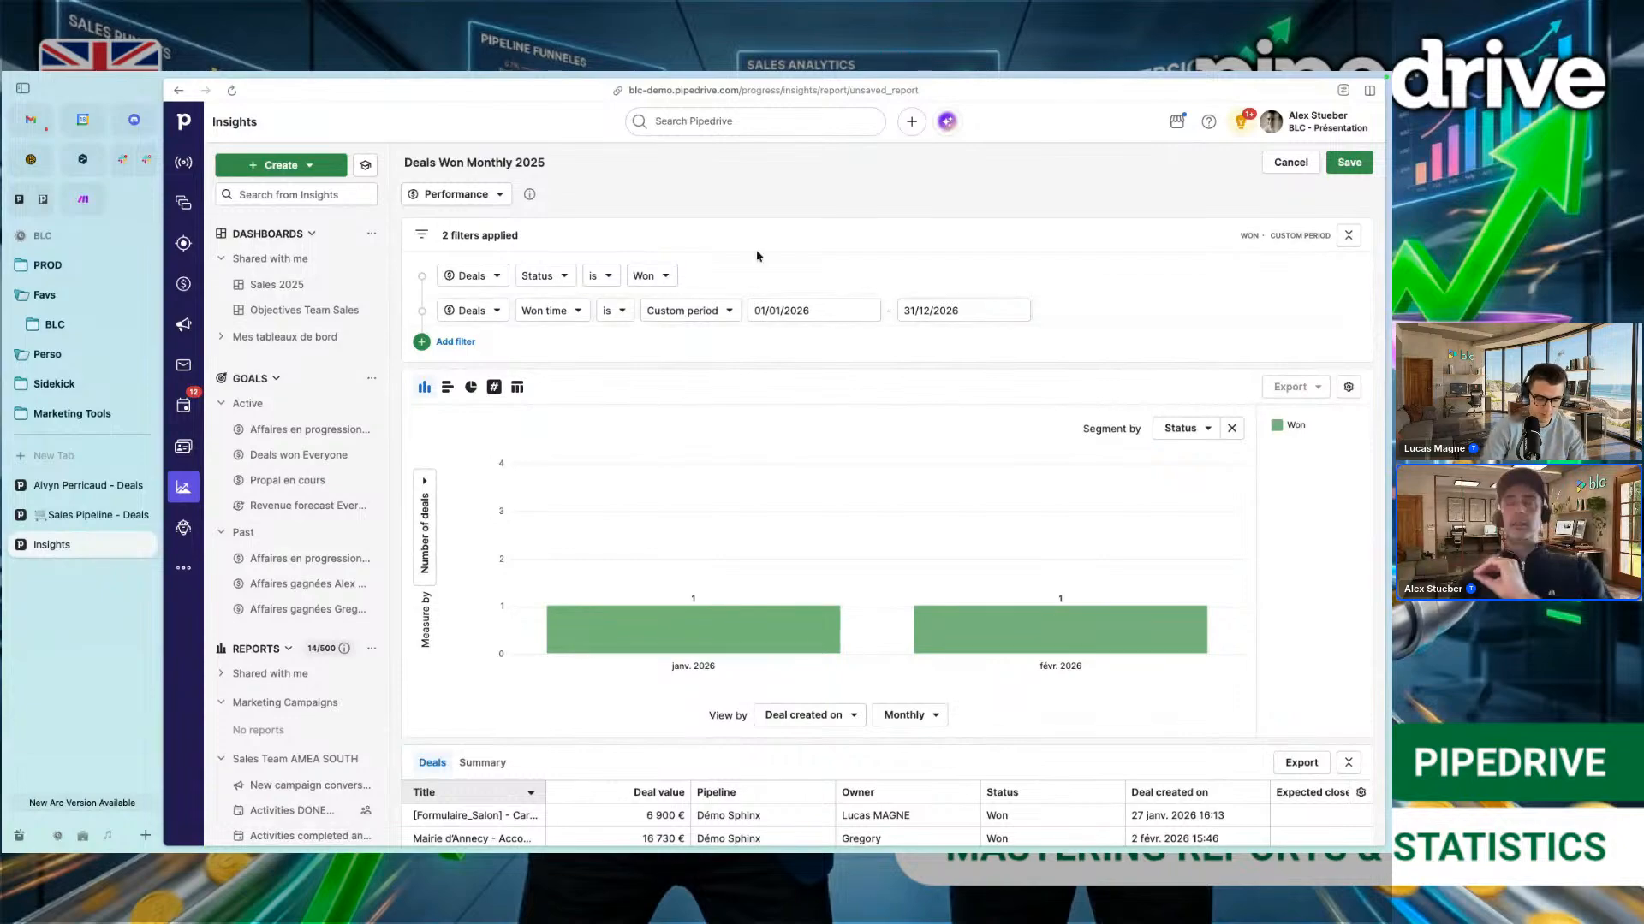
{"action": "left_click", "coordinate": [729, 311]}
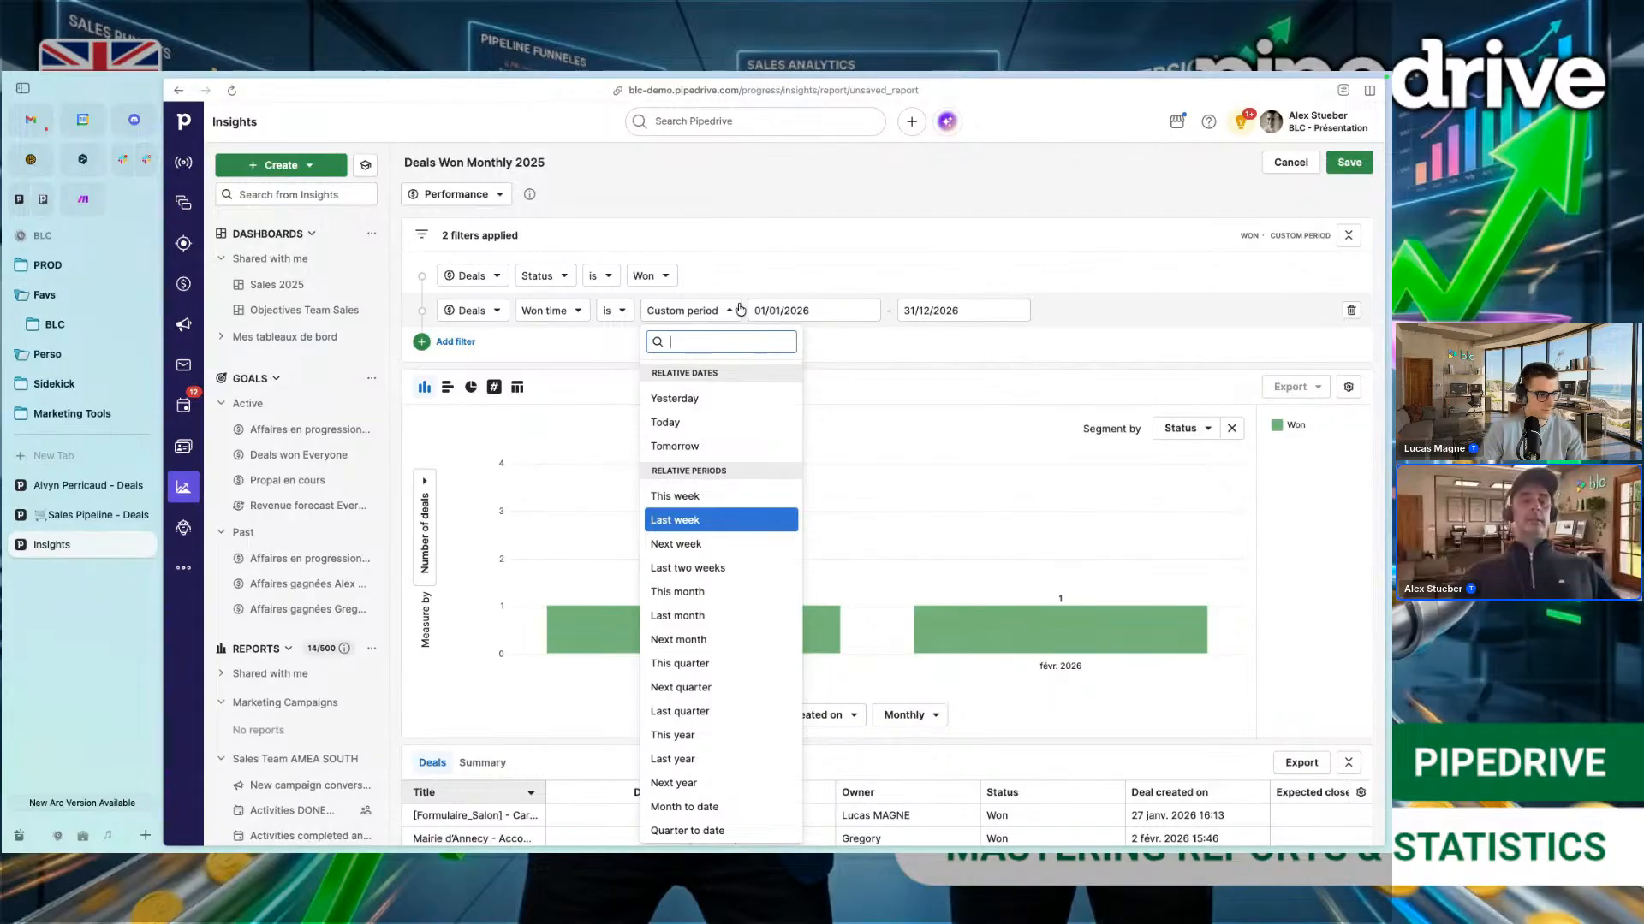
{"action": "left_click", "coordinate": [728, 246]}
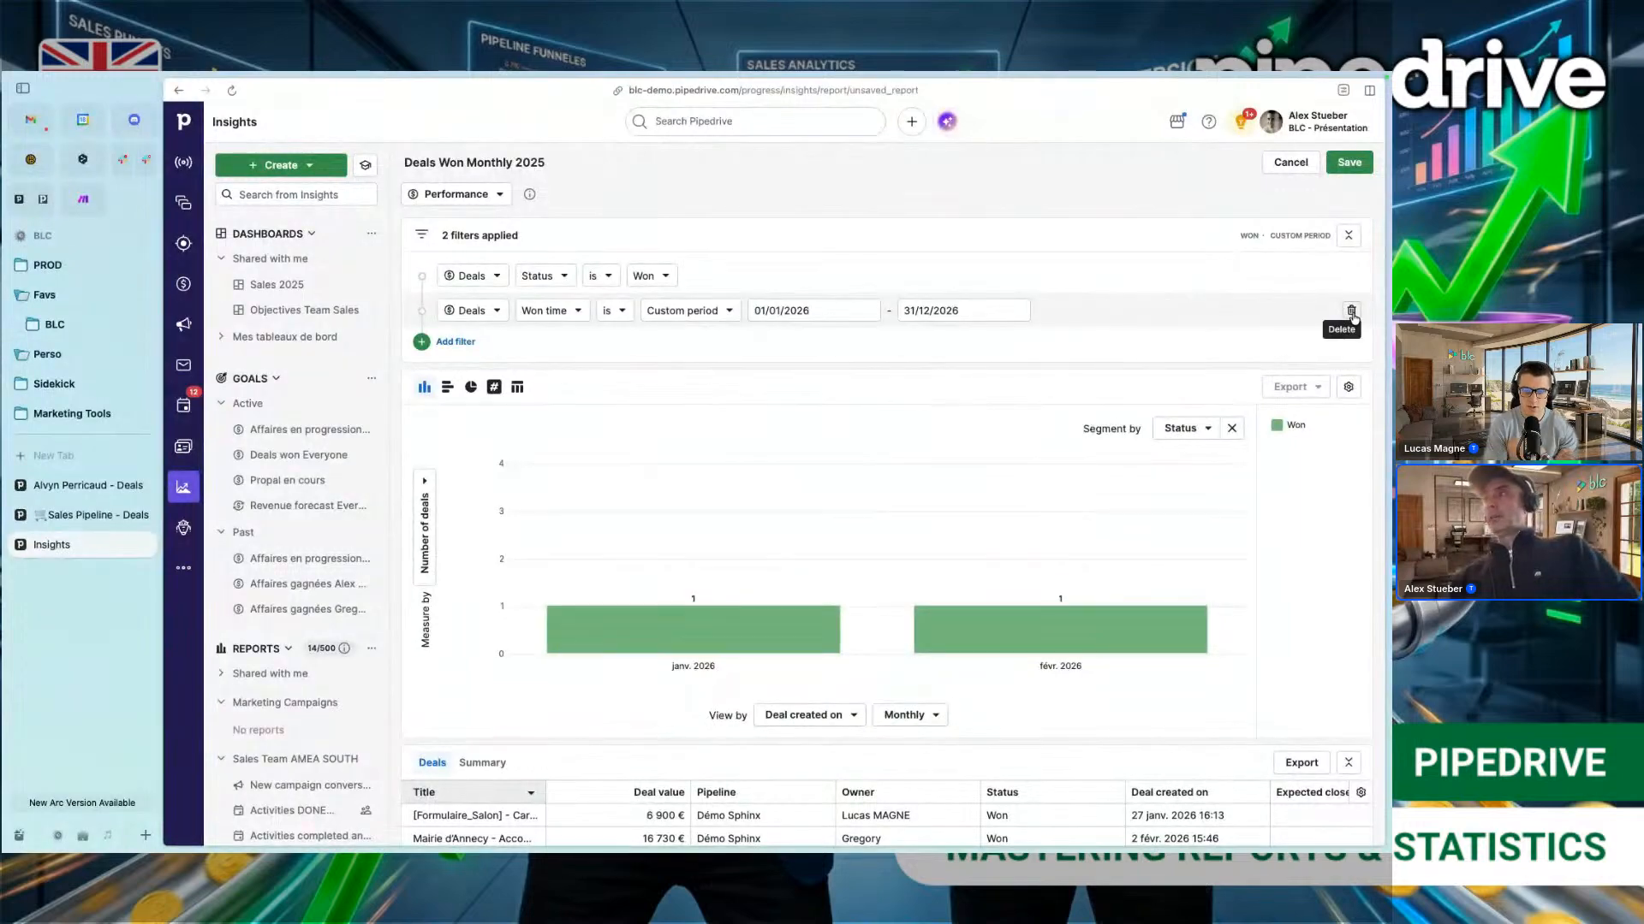
Step: Delete the Won time filter with the custom period and add a new Won time filter for This year
{"action": "left_click", "coordinate": [1352, 312]}
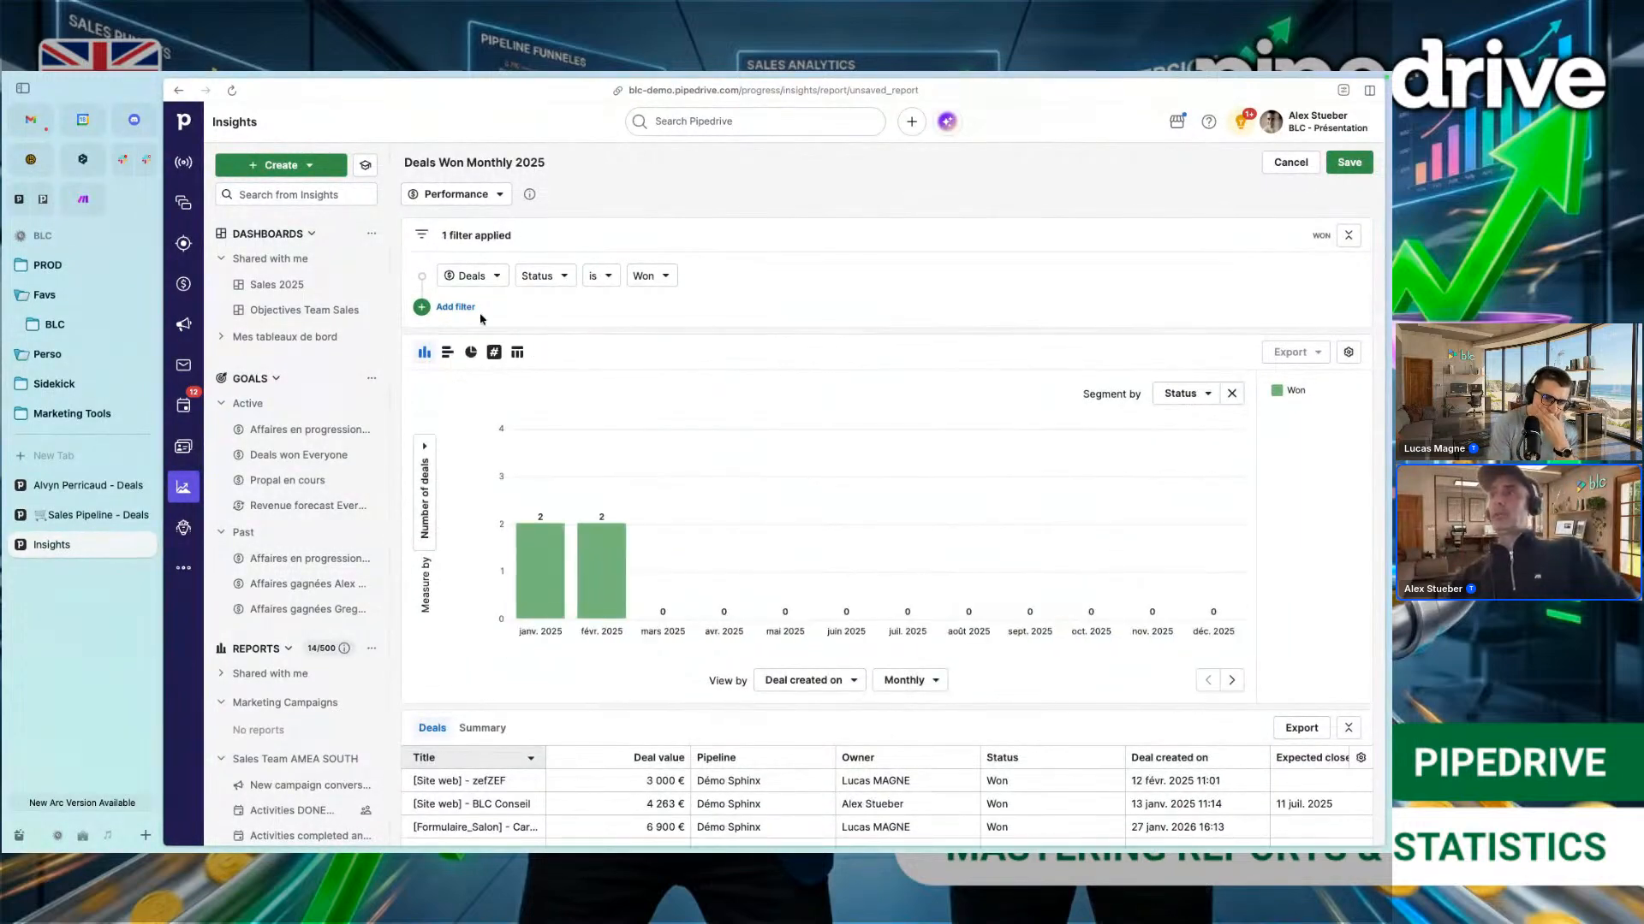
{"action": "left_click", "coordinate": [456, 307]}
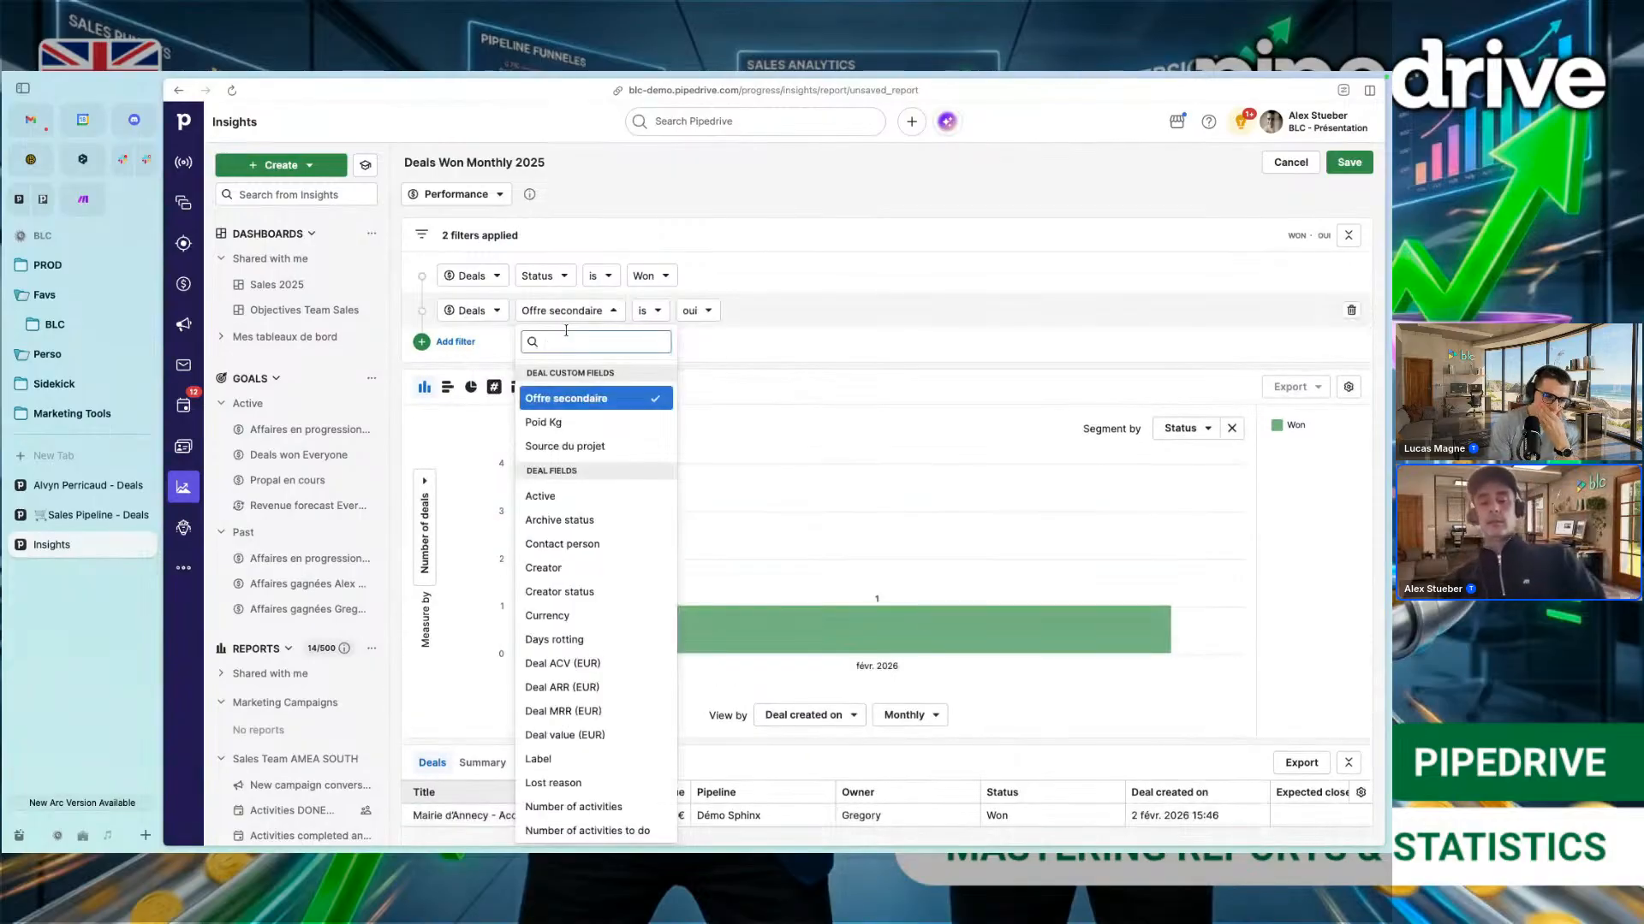
{"action": "type", "text": "won"}
{"action": "left_click", "coordinate": [565, 399]}
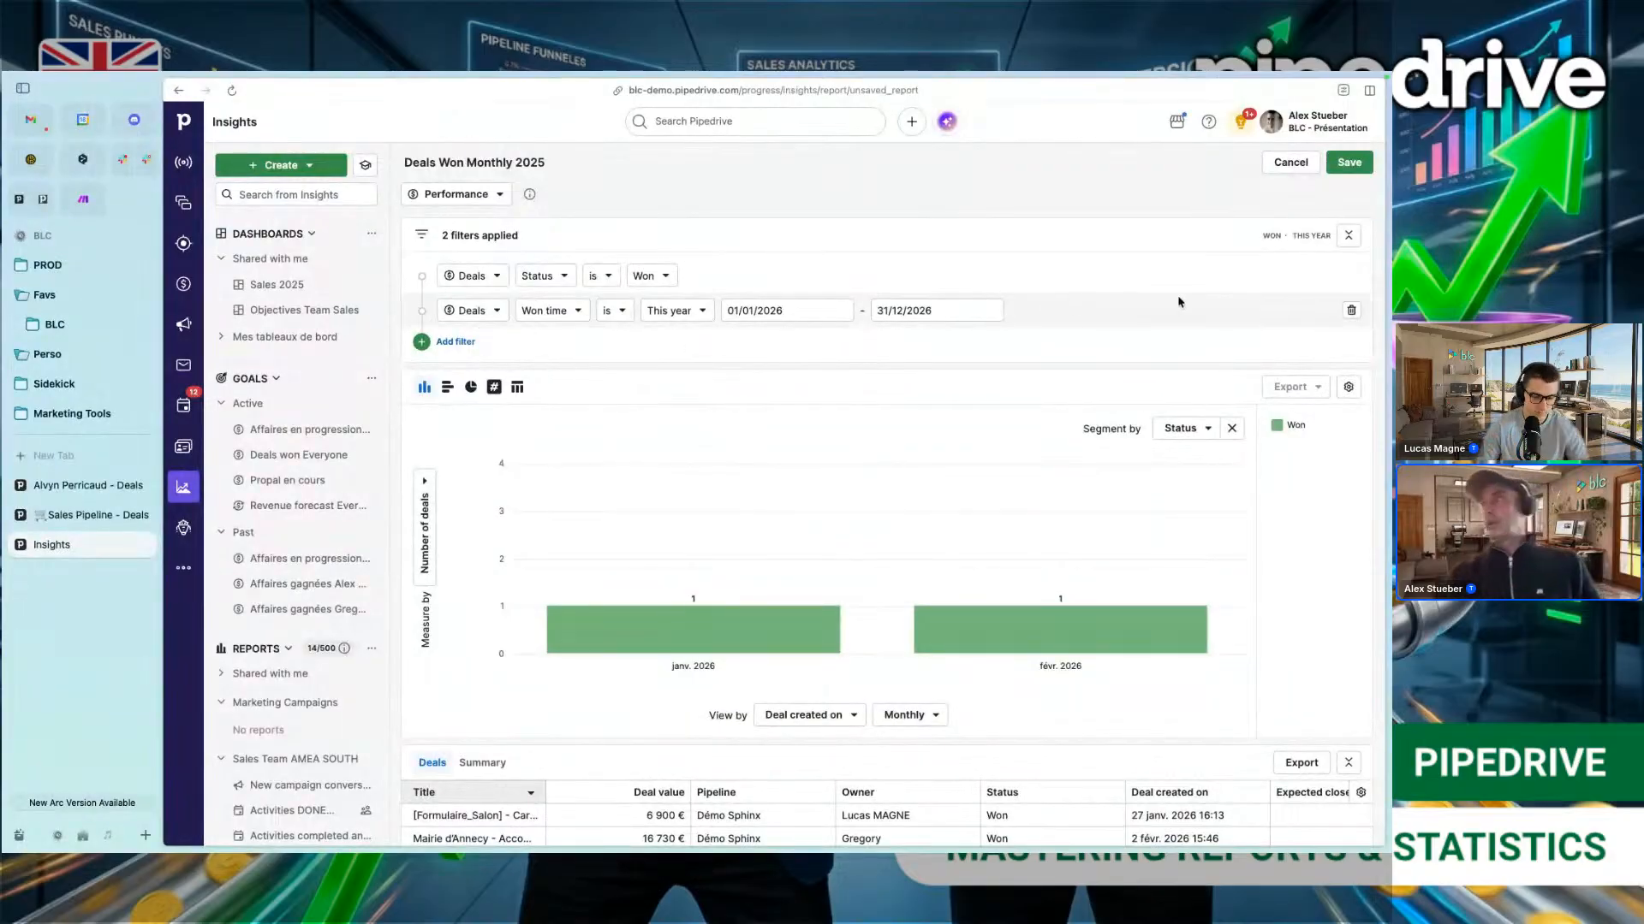
Step: Replace the Won time filter with a Deal created on filter set to Next year
{"action": "left_click", "coordinate": [1350, 311]}
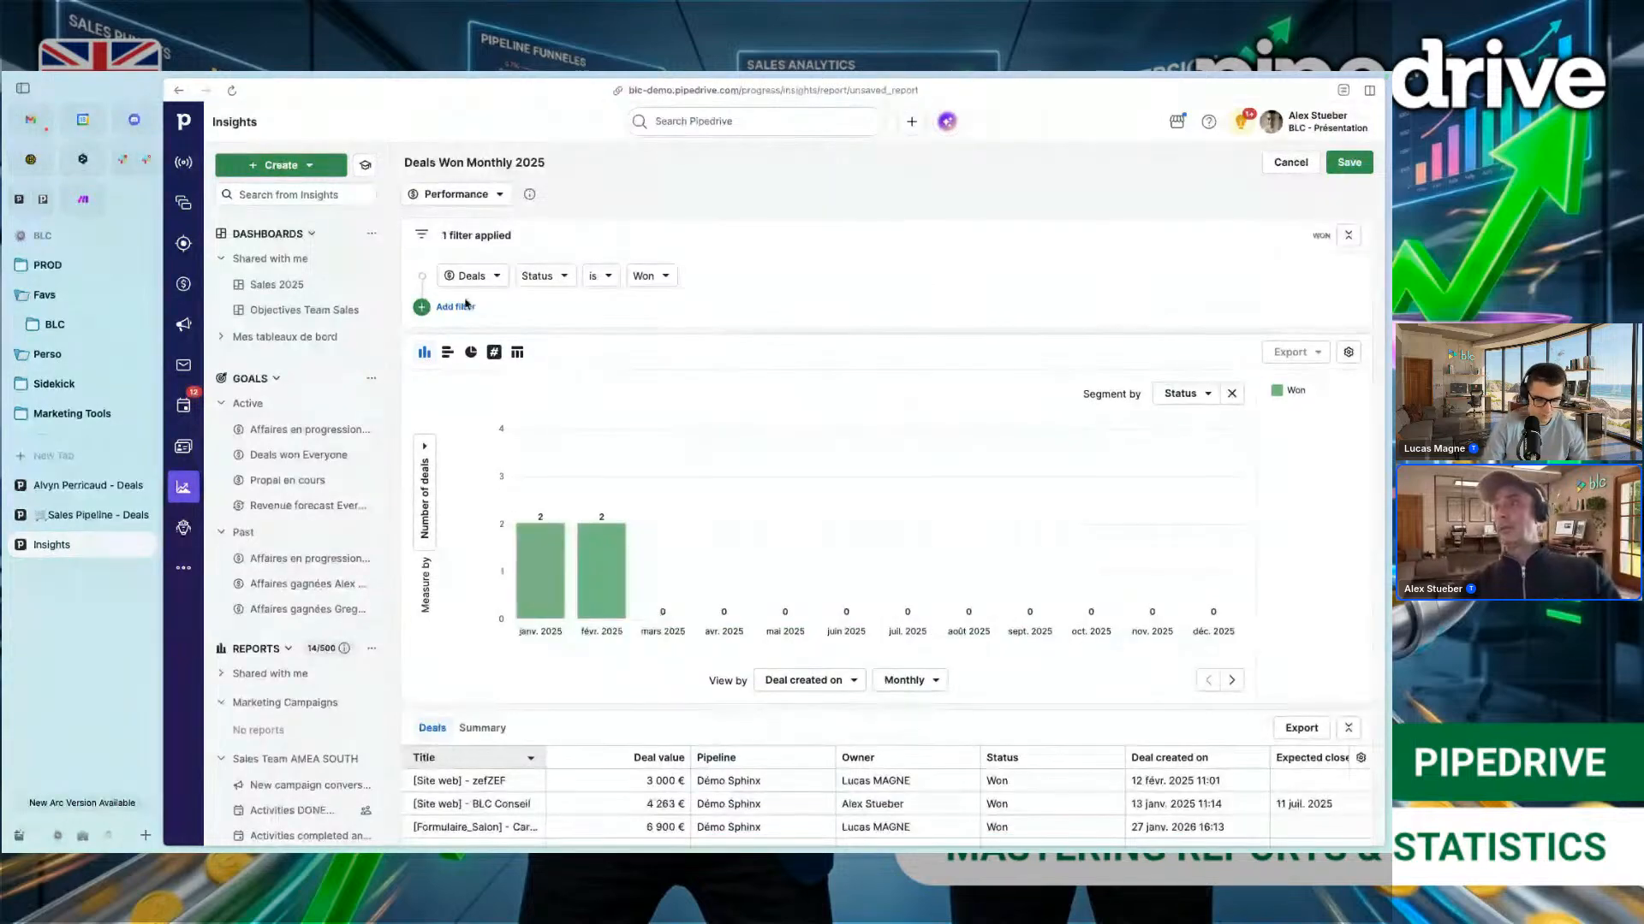
{"action": "left_click", "coordinate": [463, 307]}
{"action": "type", "text": "cr"}
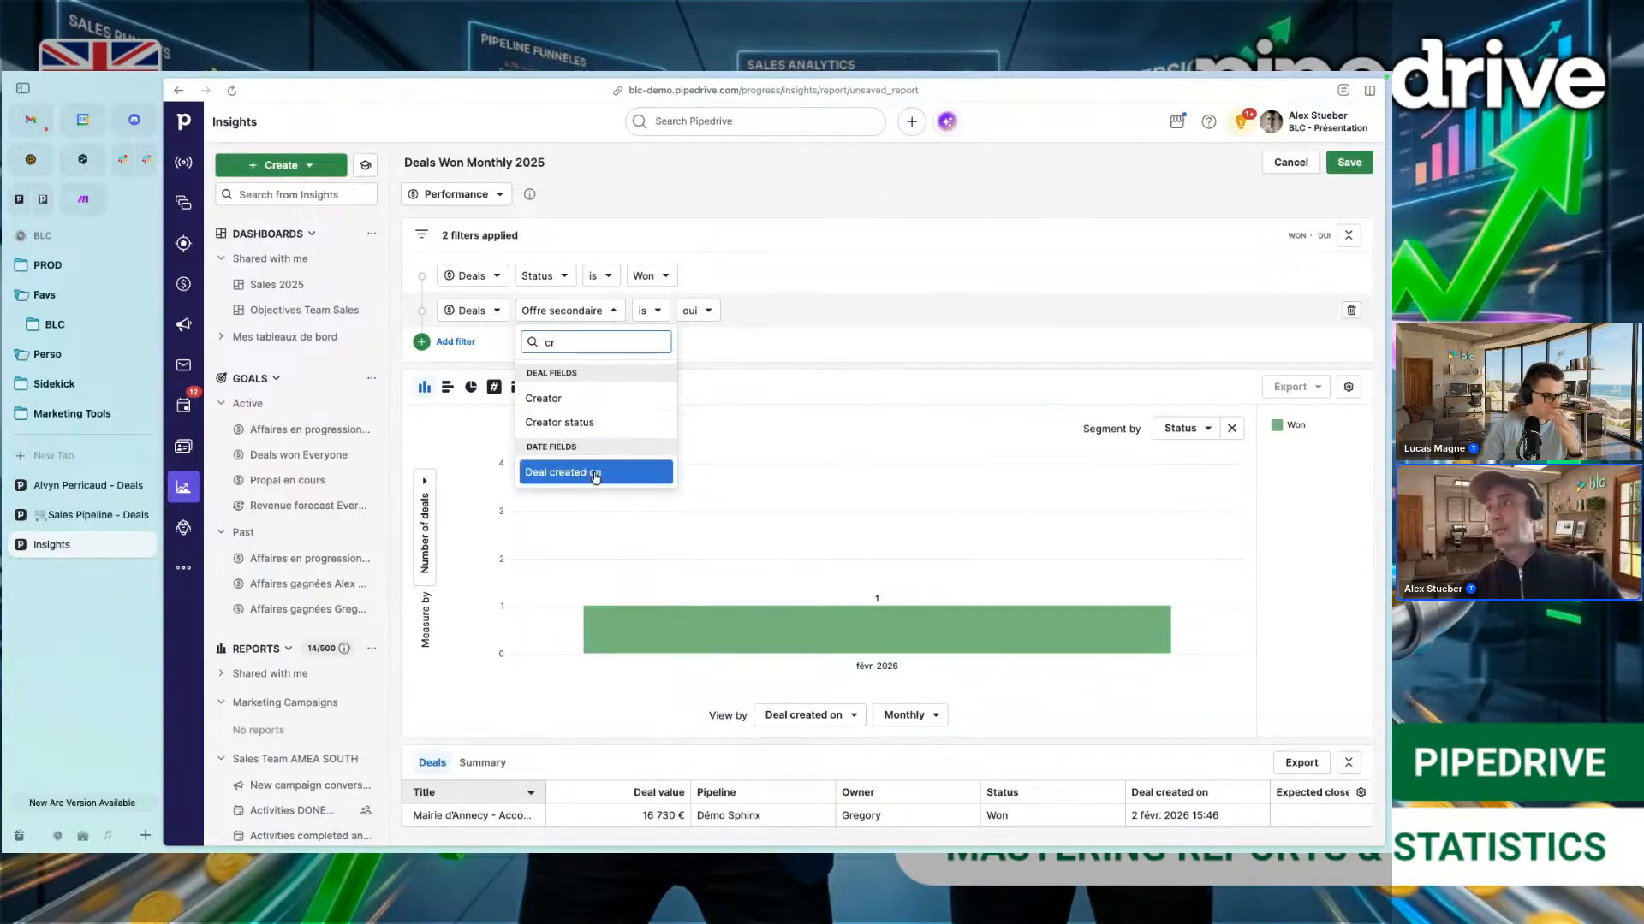
{"action": "left_click", "coordinate": [596, 473]}
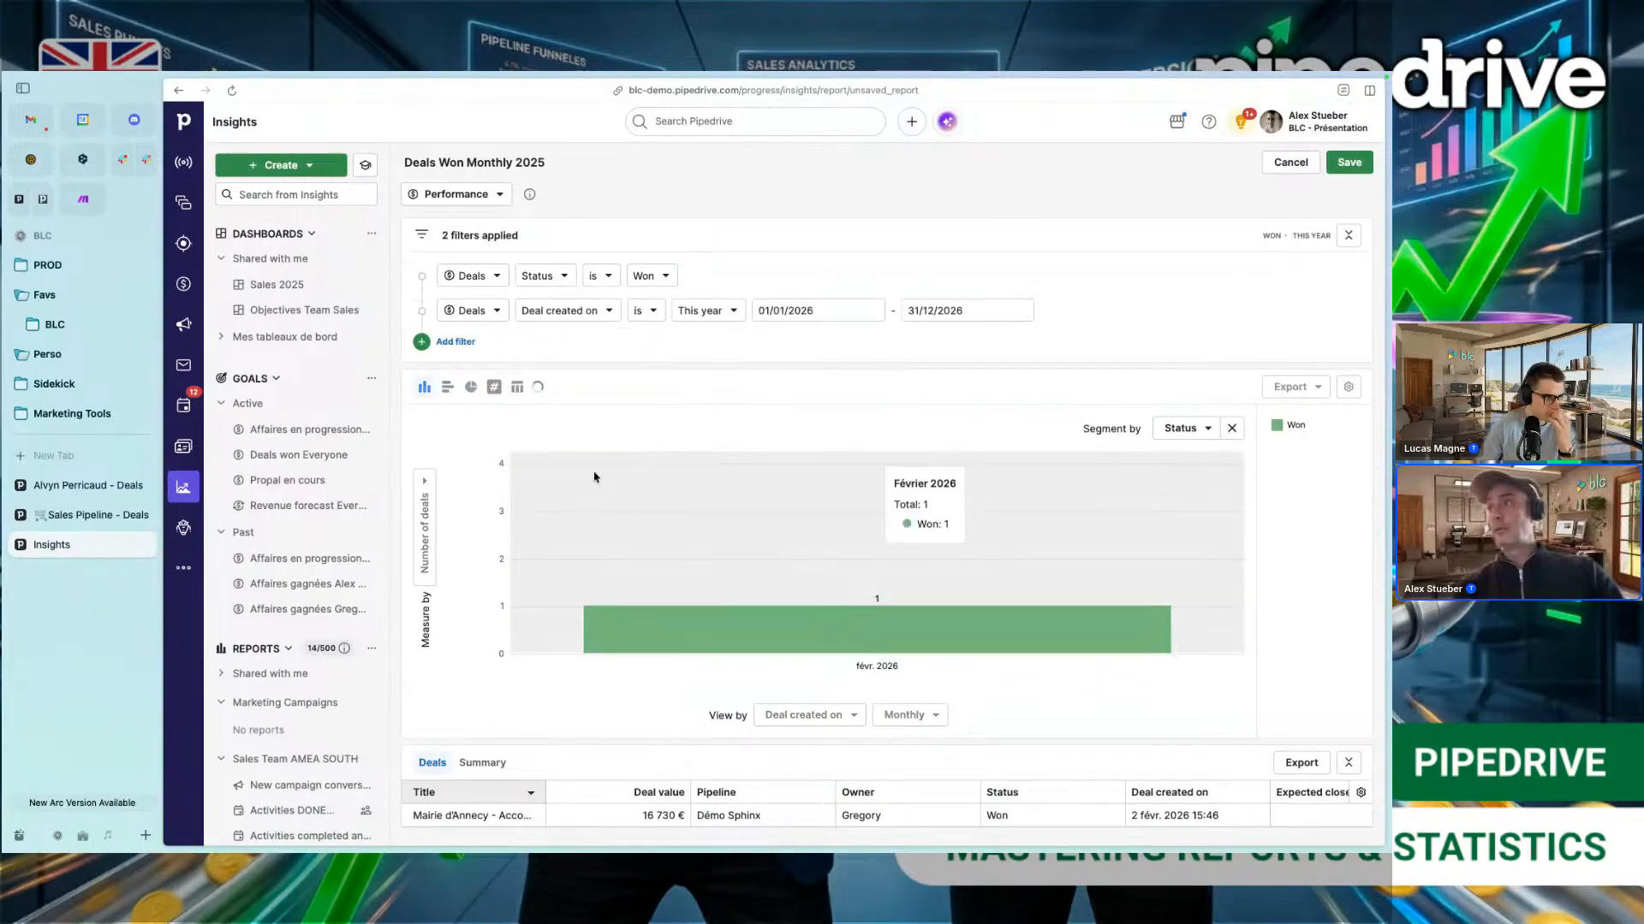
{"action": "left_click", "coordinate": [716, 312]}
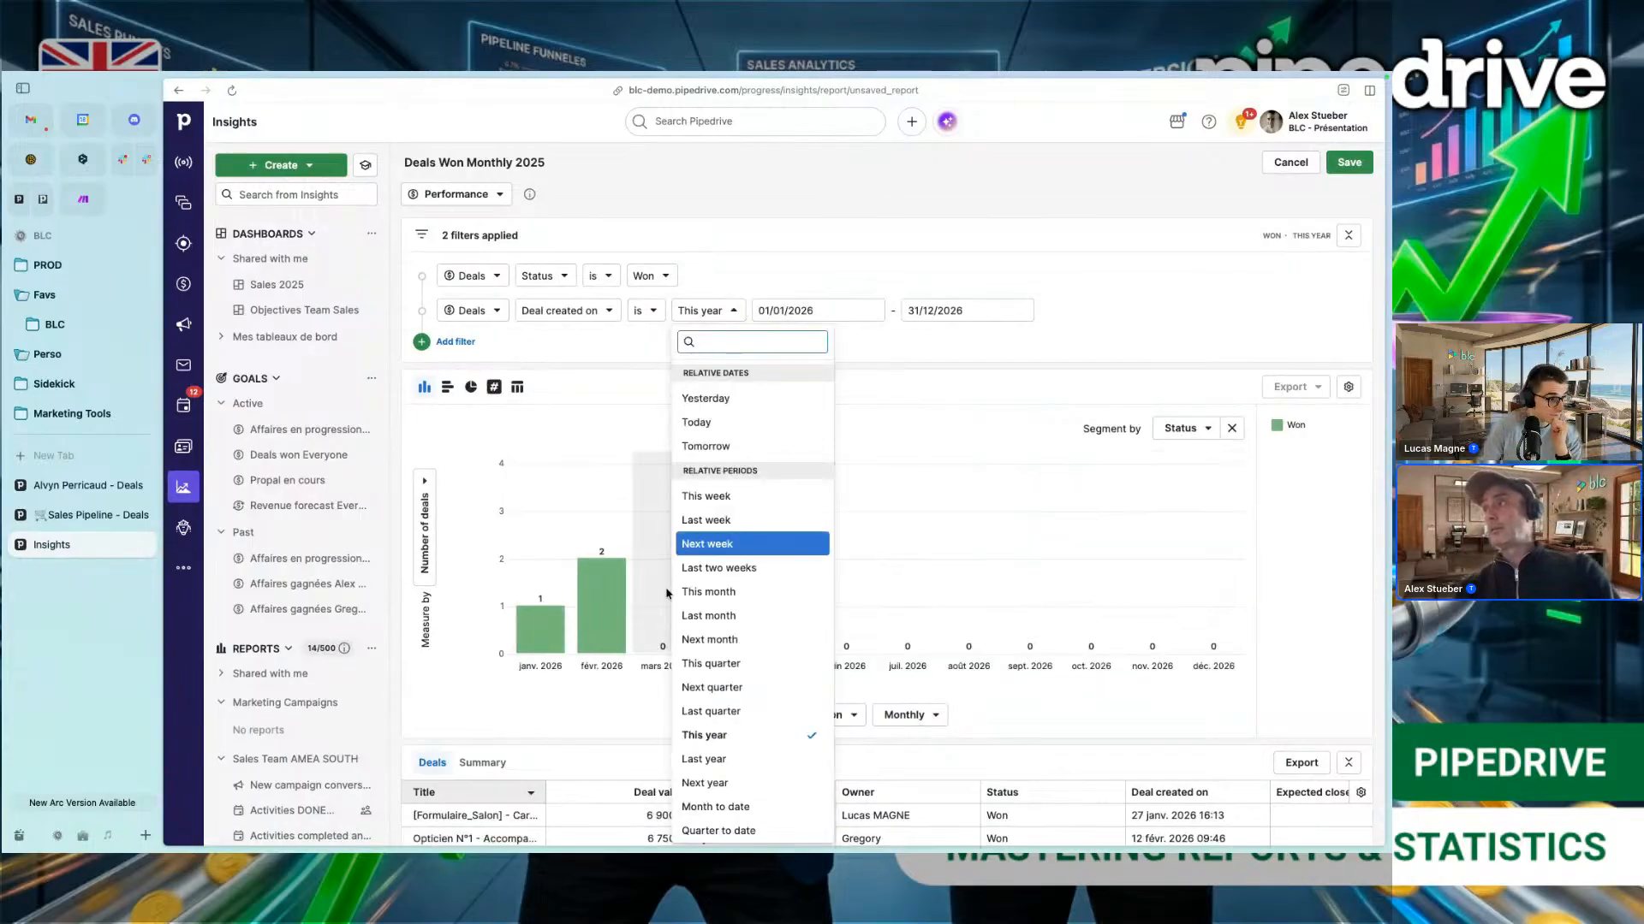
{"action": "left_click", "coordinate": [735, 783]}
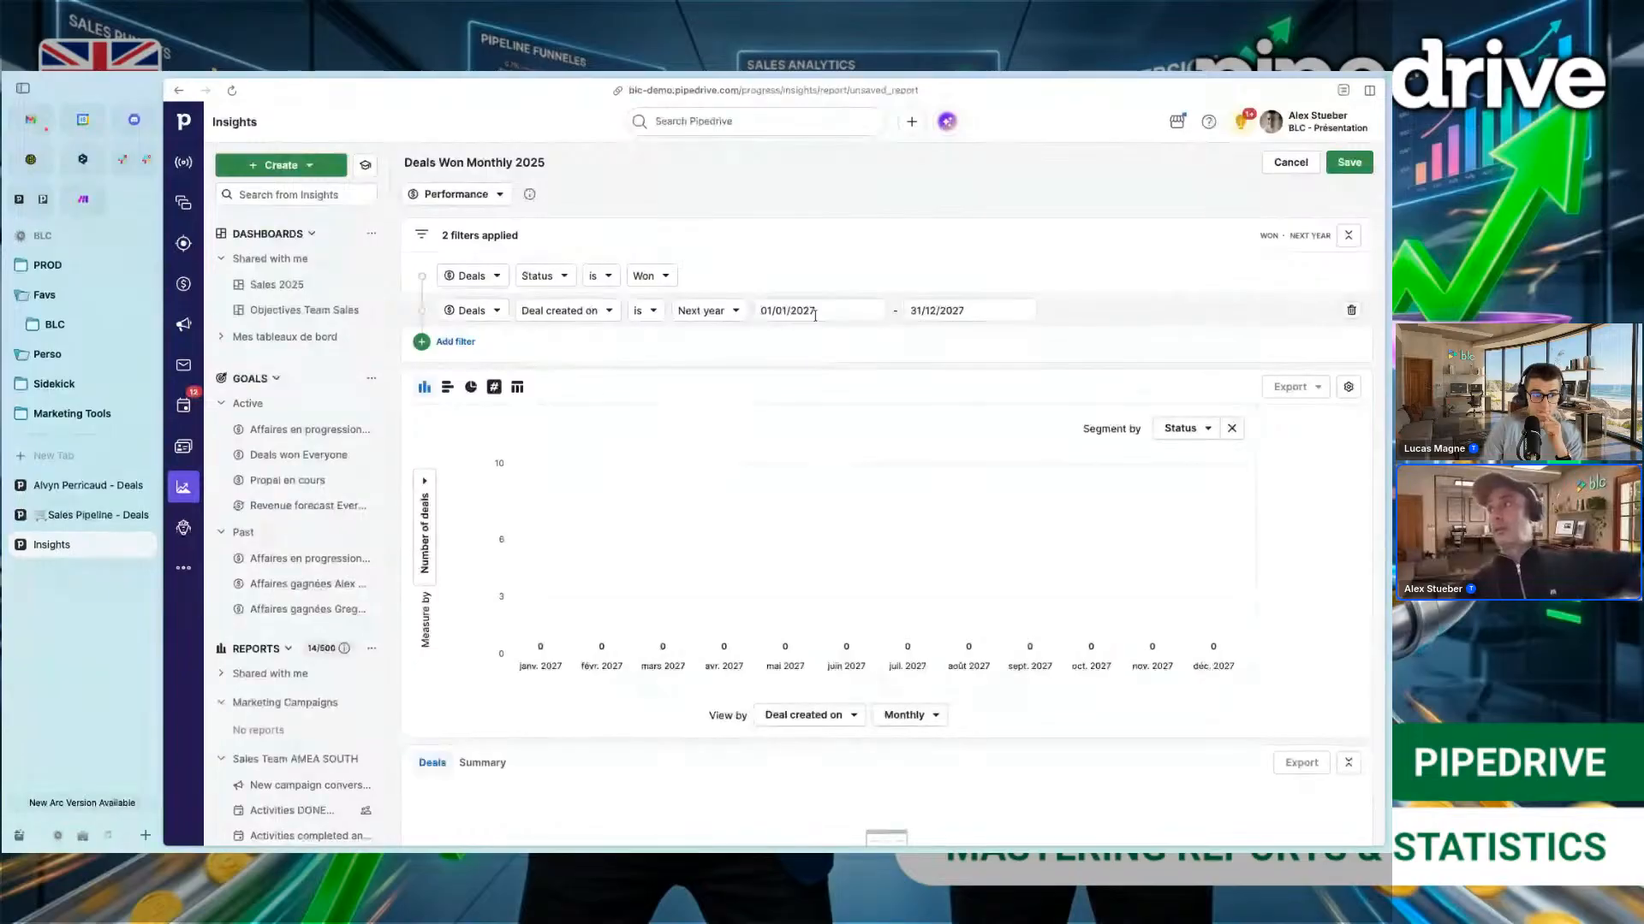
Step: Change the period of the Deal created on filter to Last year
{"action": "left_click", "coordinate": [720, 314]}
{"action": "scroll", "coordinate": [752, 659], "scroll_direction": "down", "scroll_amount": 2}
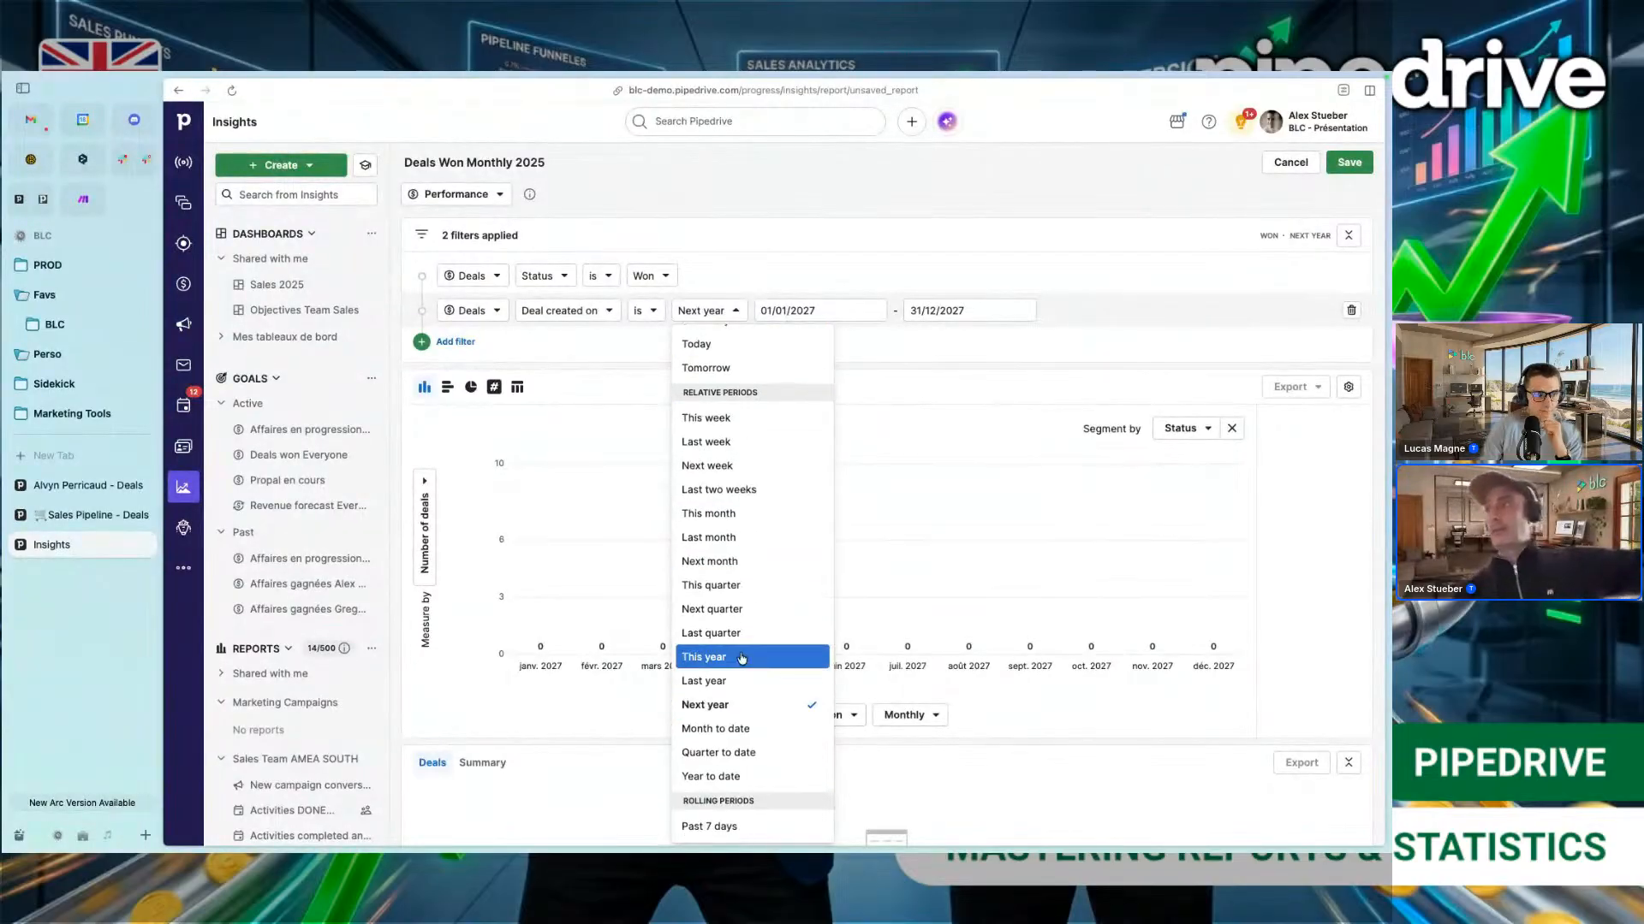
{"action": "left_click", "coordinate": [732, 682]}
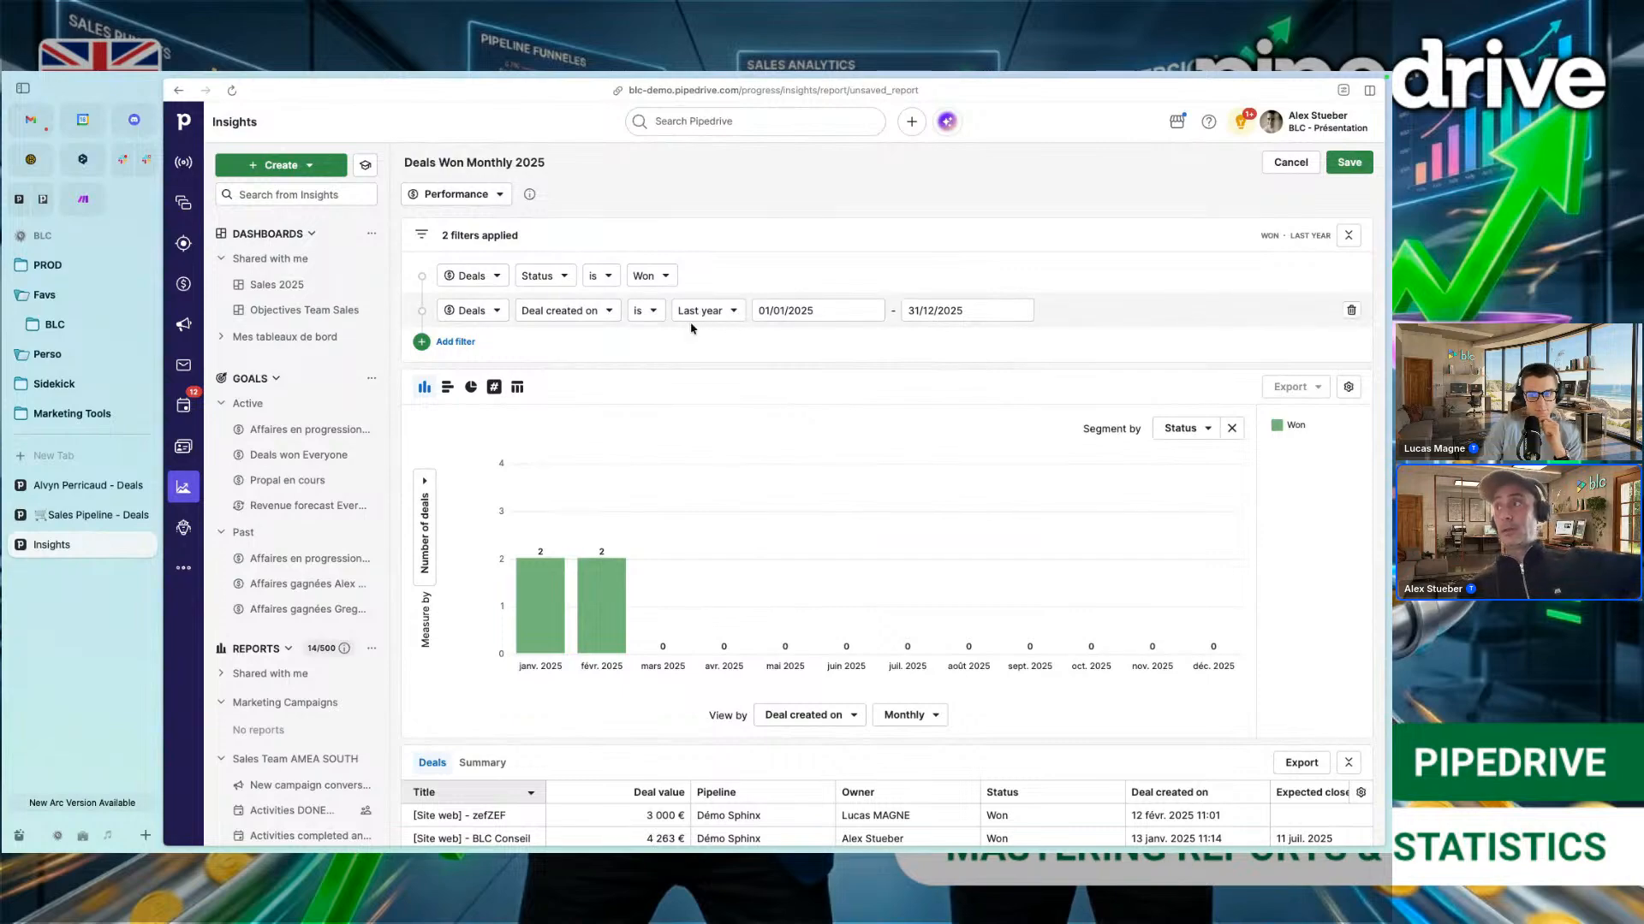
Step: Add a third filter on Won time and keep its period at This year
{"action": "mouse_move", "coordinate": [587, 593]}
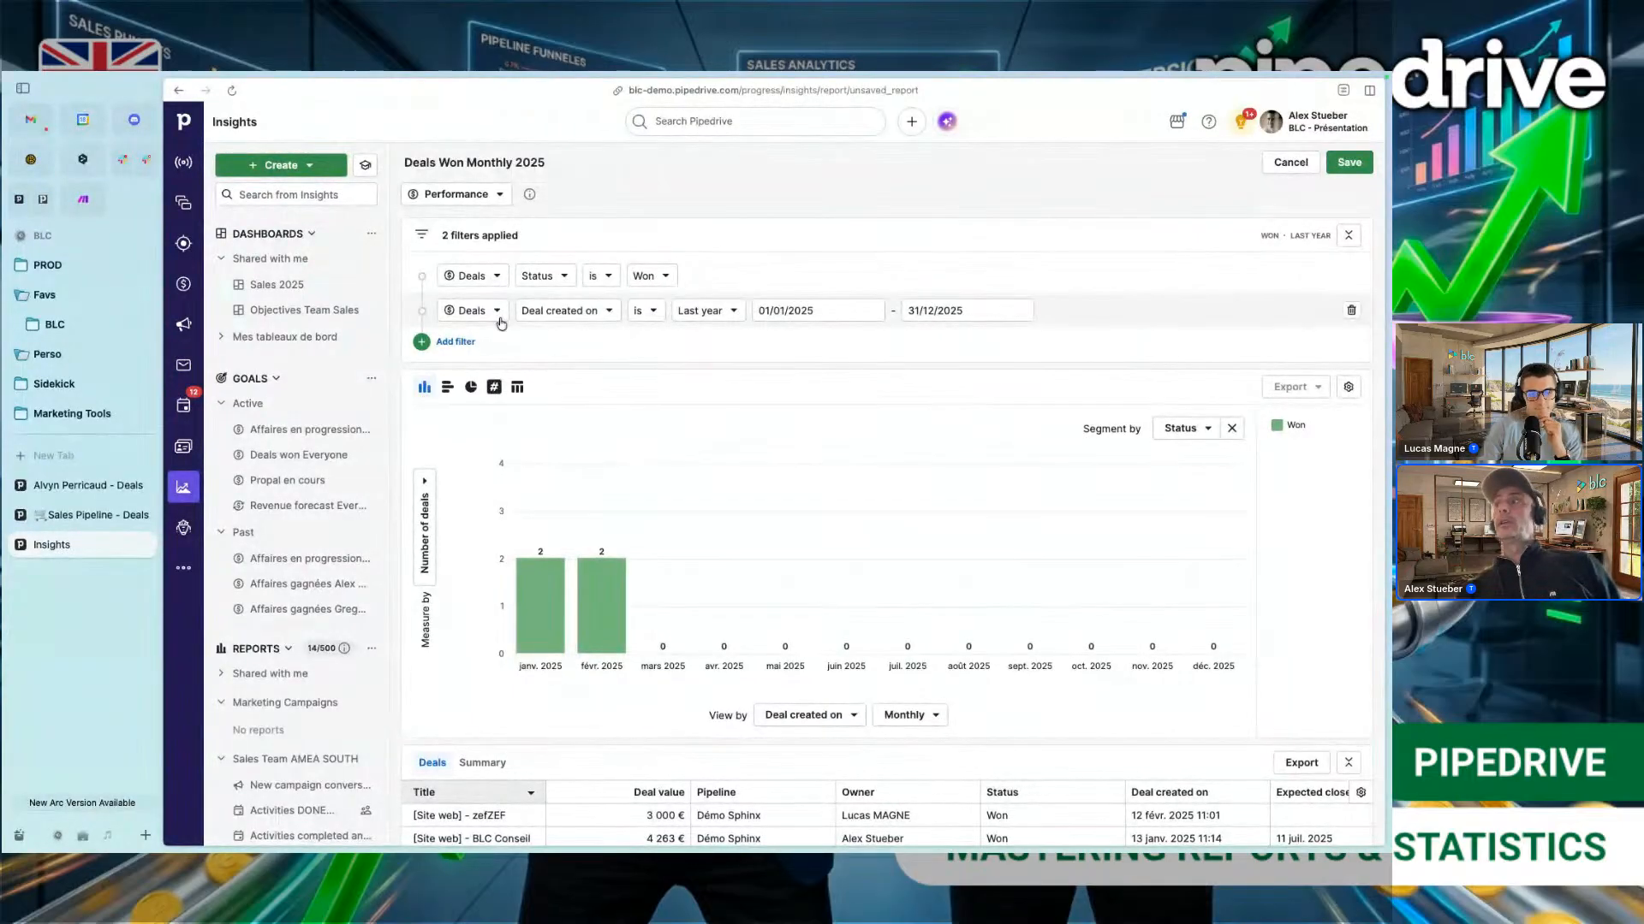
{"action": "left_click", "coordinate": [455, 341]}
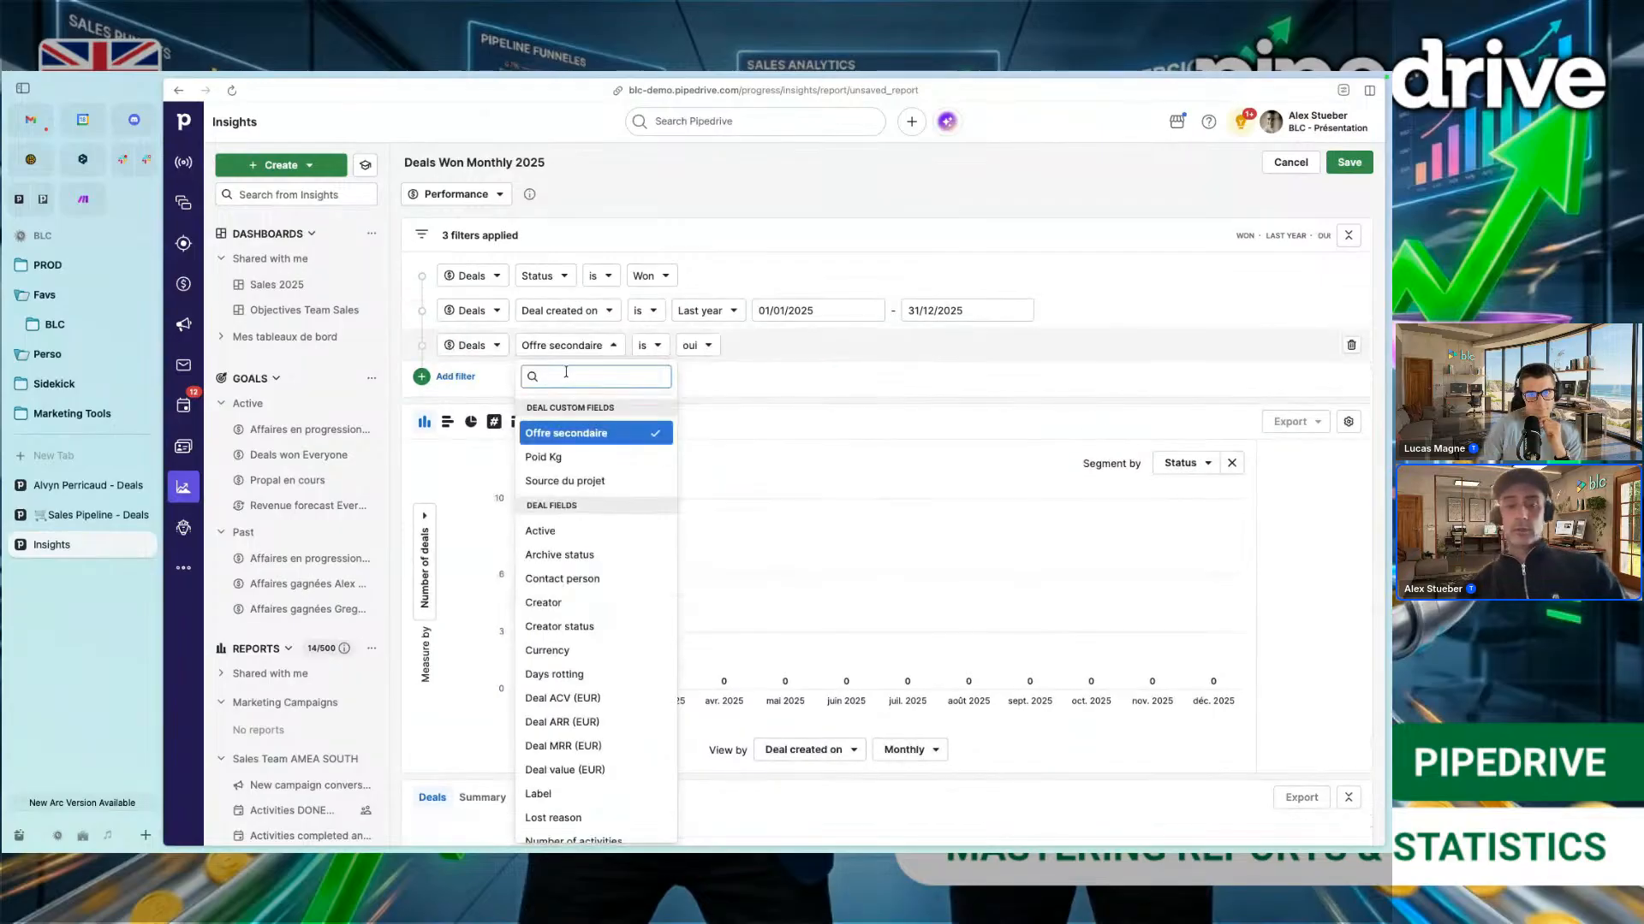
{"action": "type", "text": "won"}
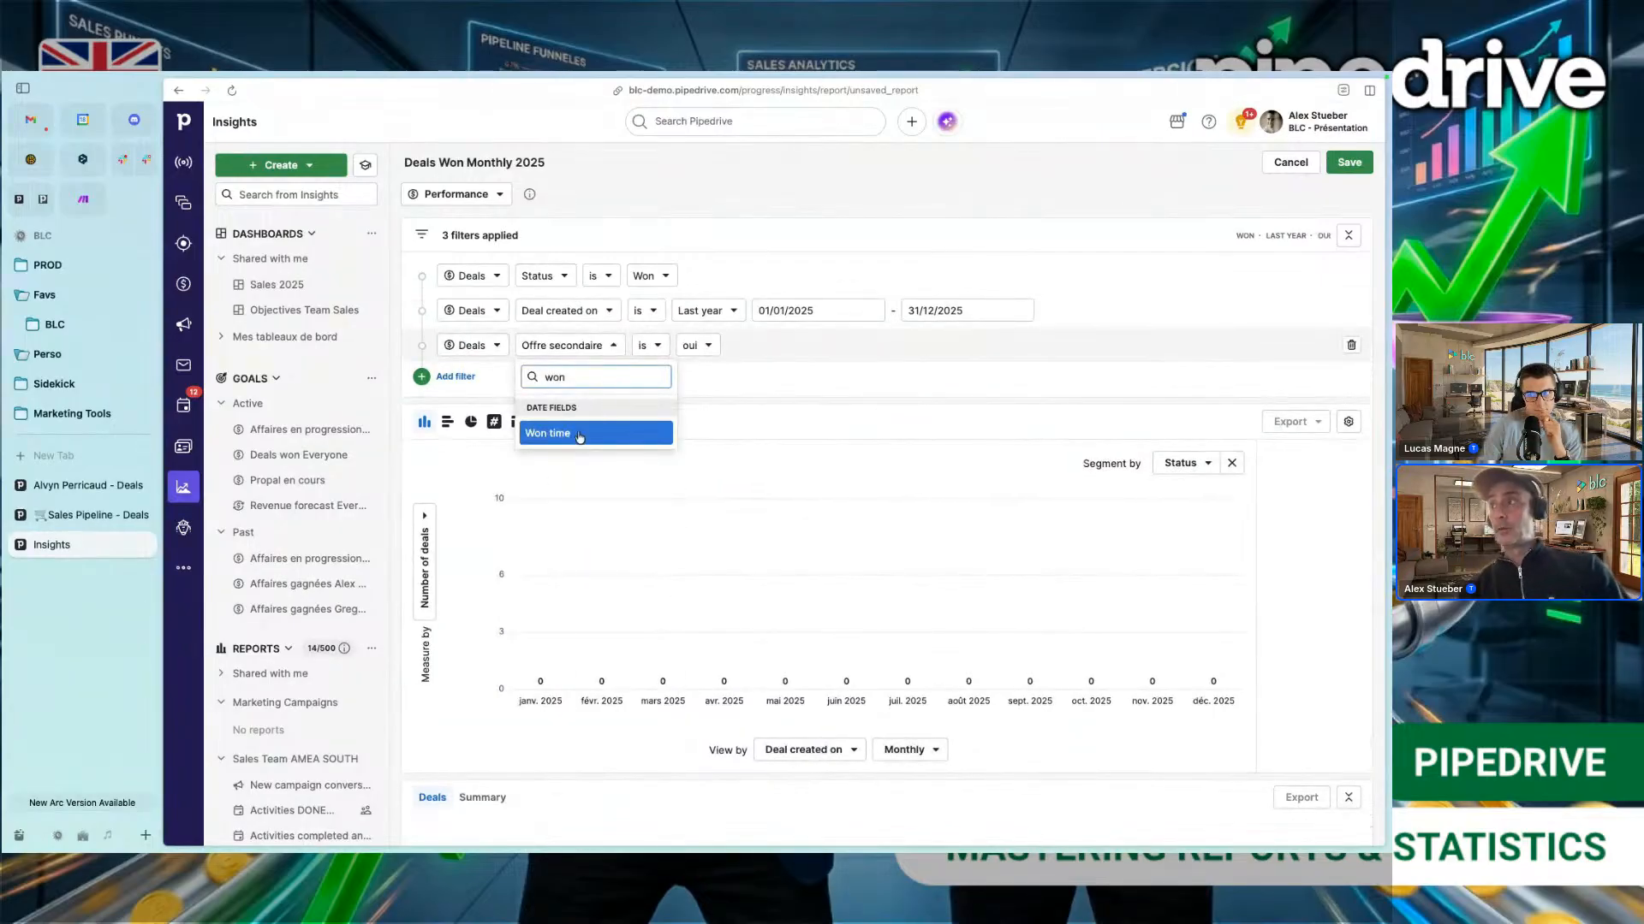
{"action": "left_click", "coordinate": [578, 435]}
{"action": "left_click", "coordinate": [704, 348]}
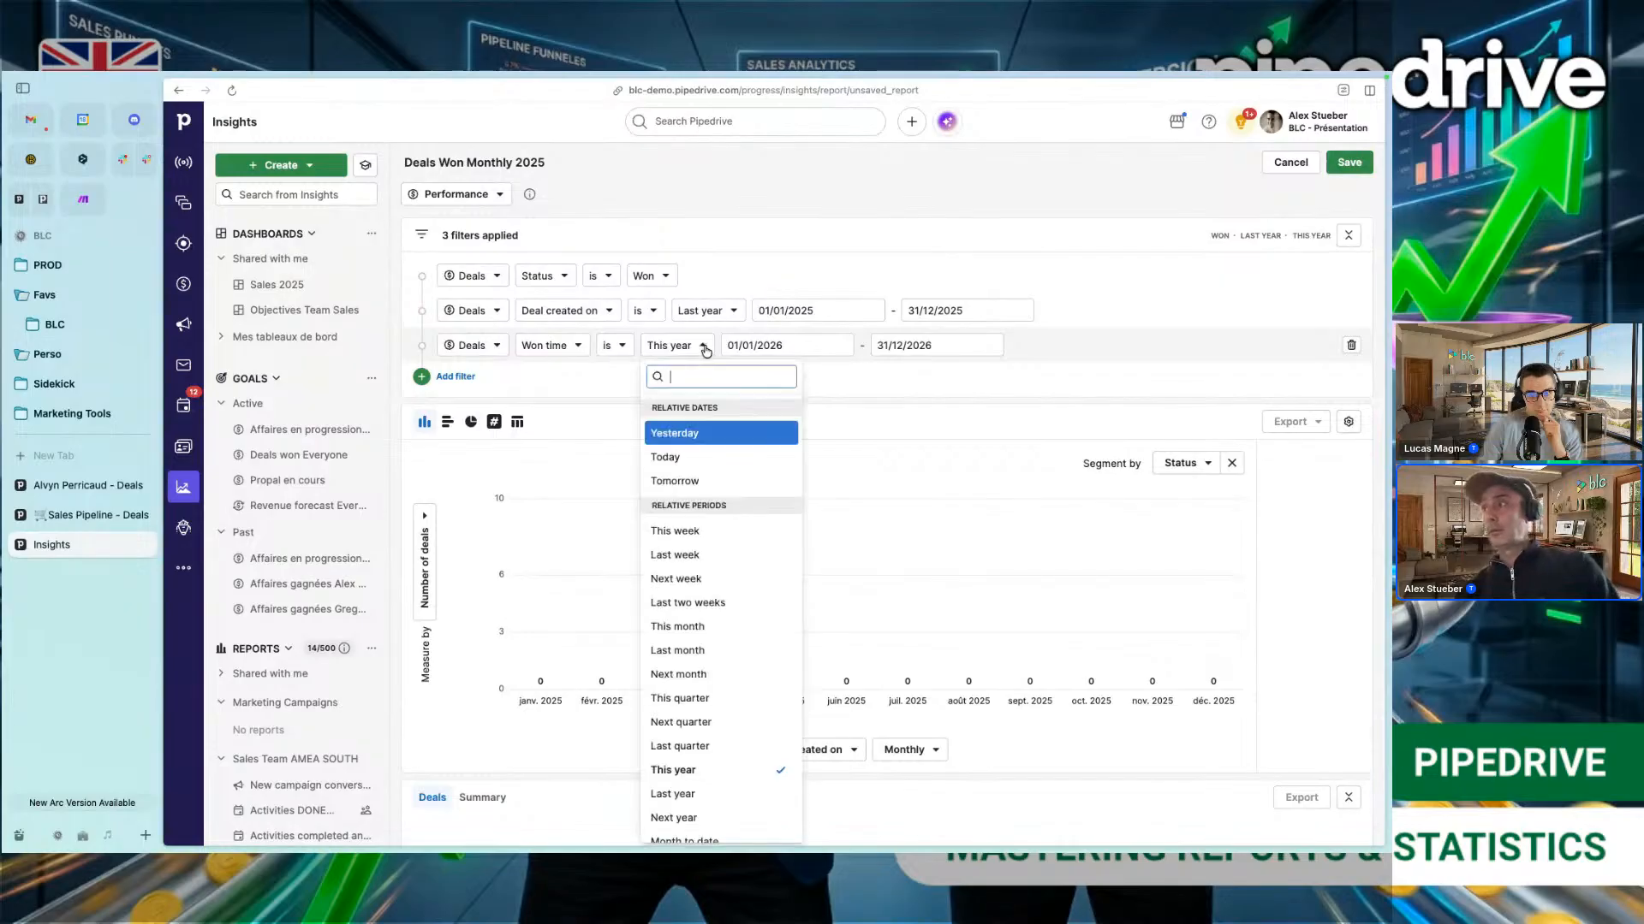
{"action": "left_click", "coordinate": [783, 380]}
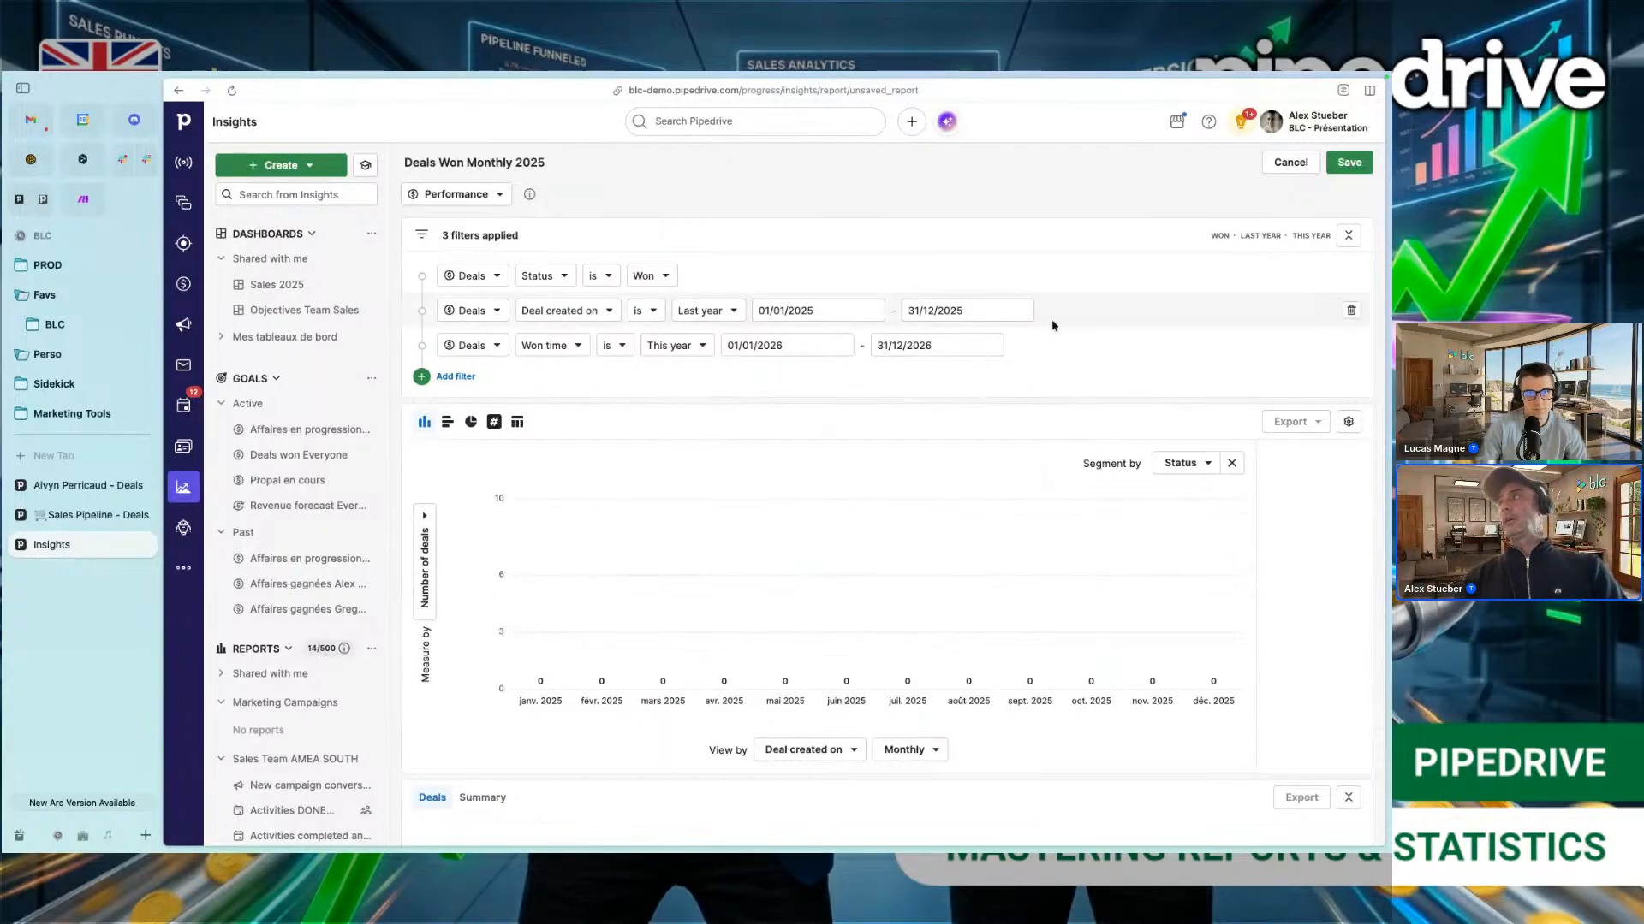
Step: Try the horizontal bar and pie chart types on the report and discard the unsaved report
{"action": "left_click", "coordinate": [446, 422]}
{"action": "left_click", "coordinate": [470, 421]}
{"action": "left_click", "coordinate": [448, 422]}
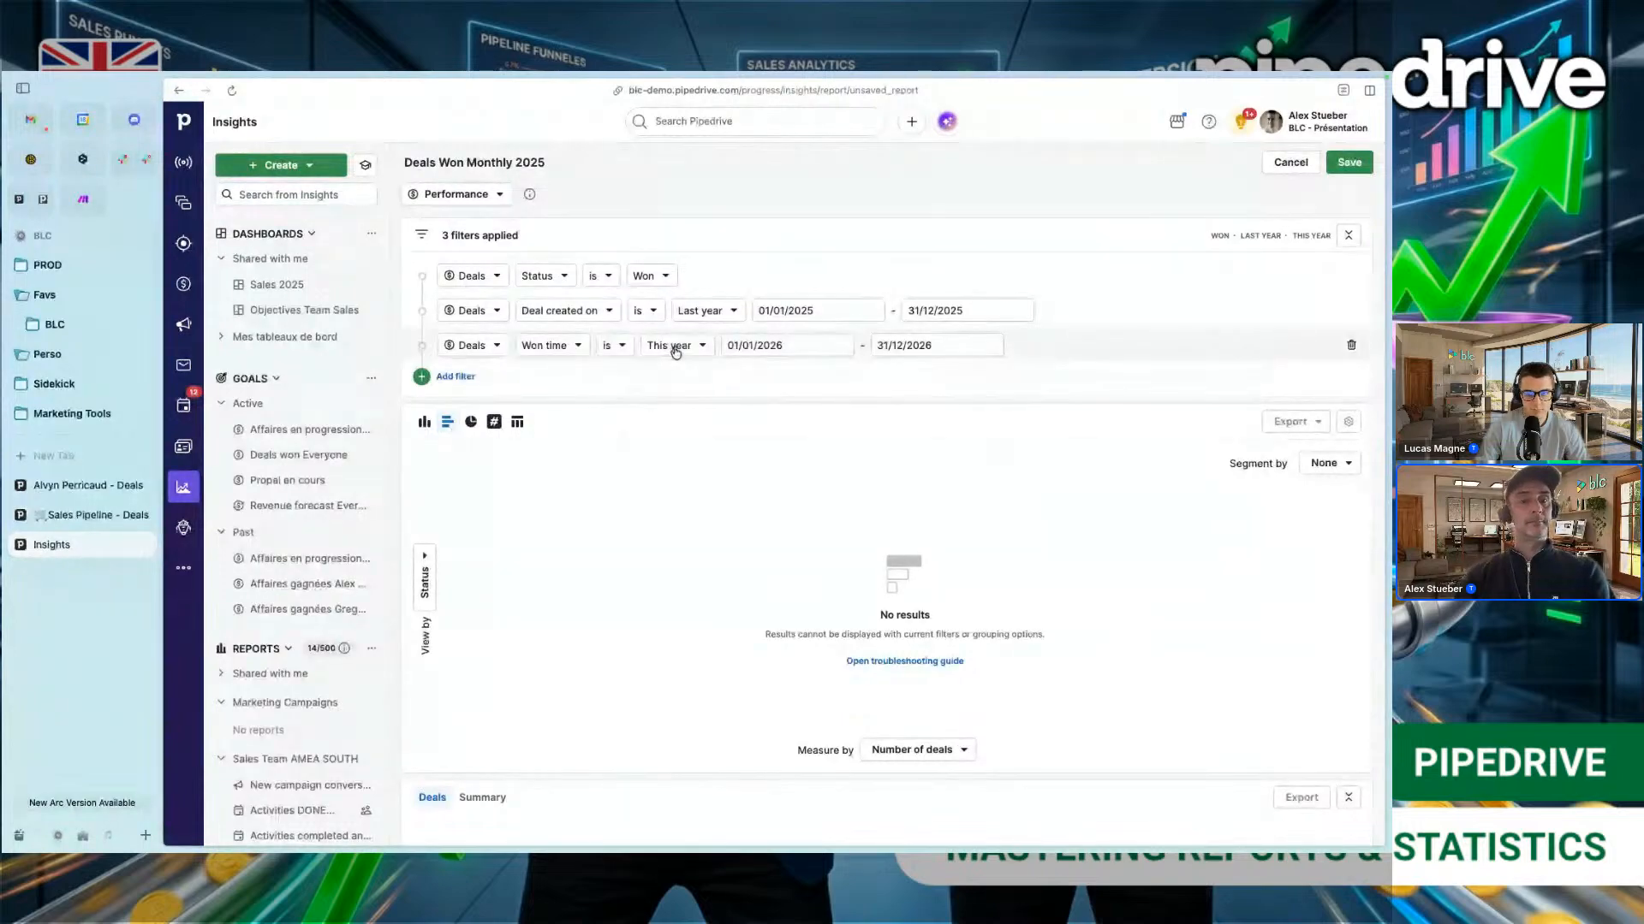
{"action": "left_click", "coordinate": [1290, 162]}
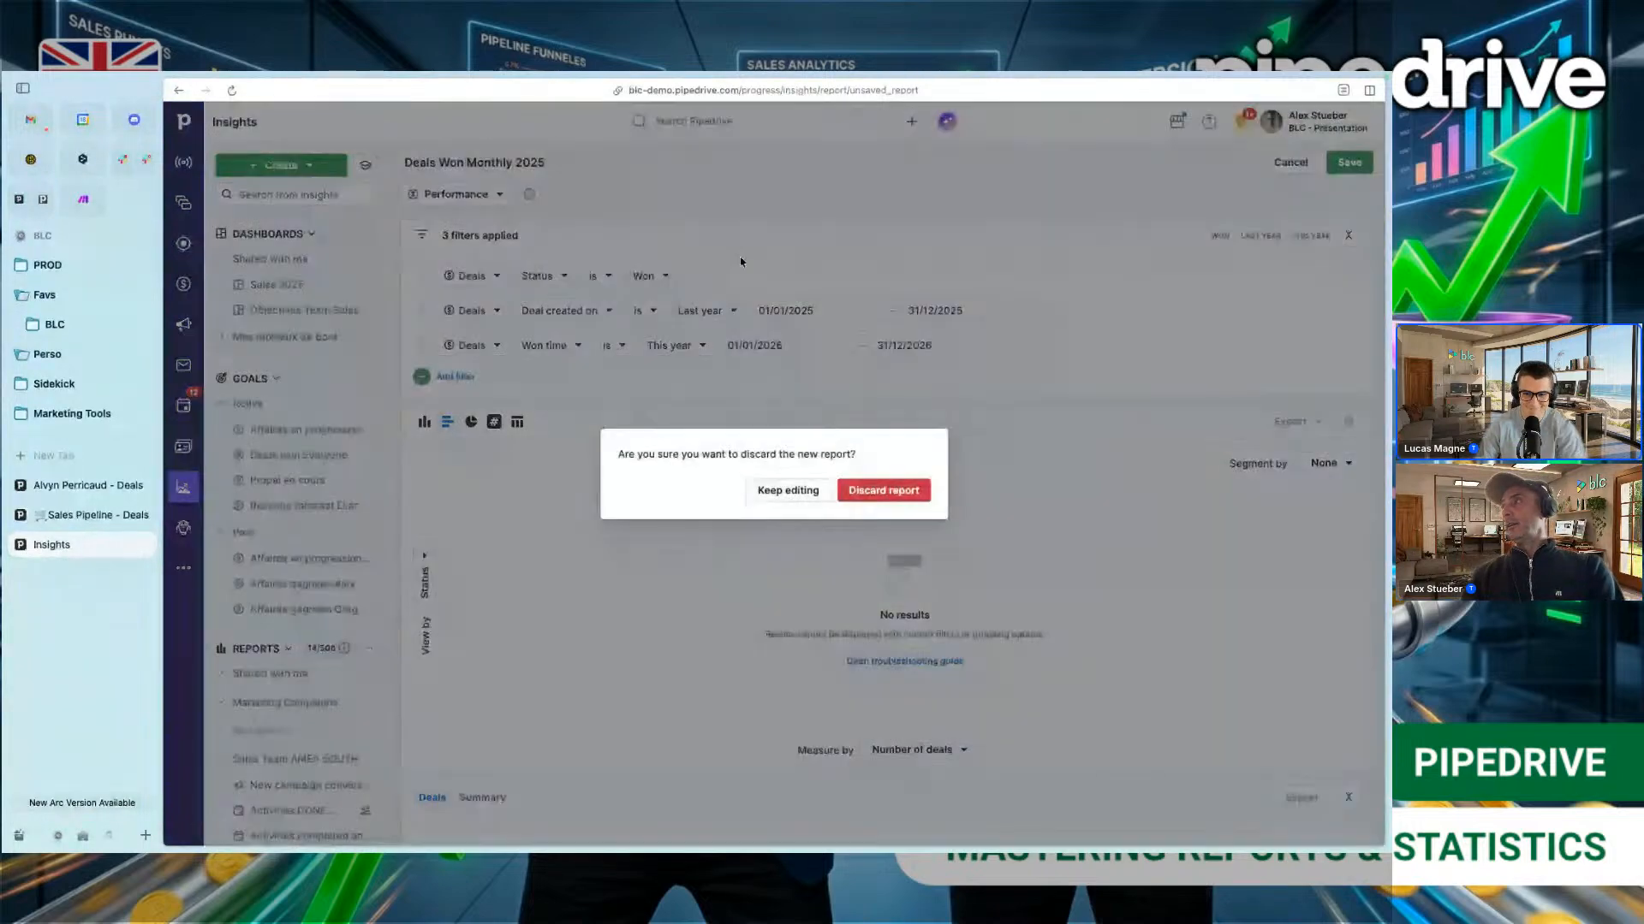
{"action": "left_click", "coordinate": [882, 491]}
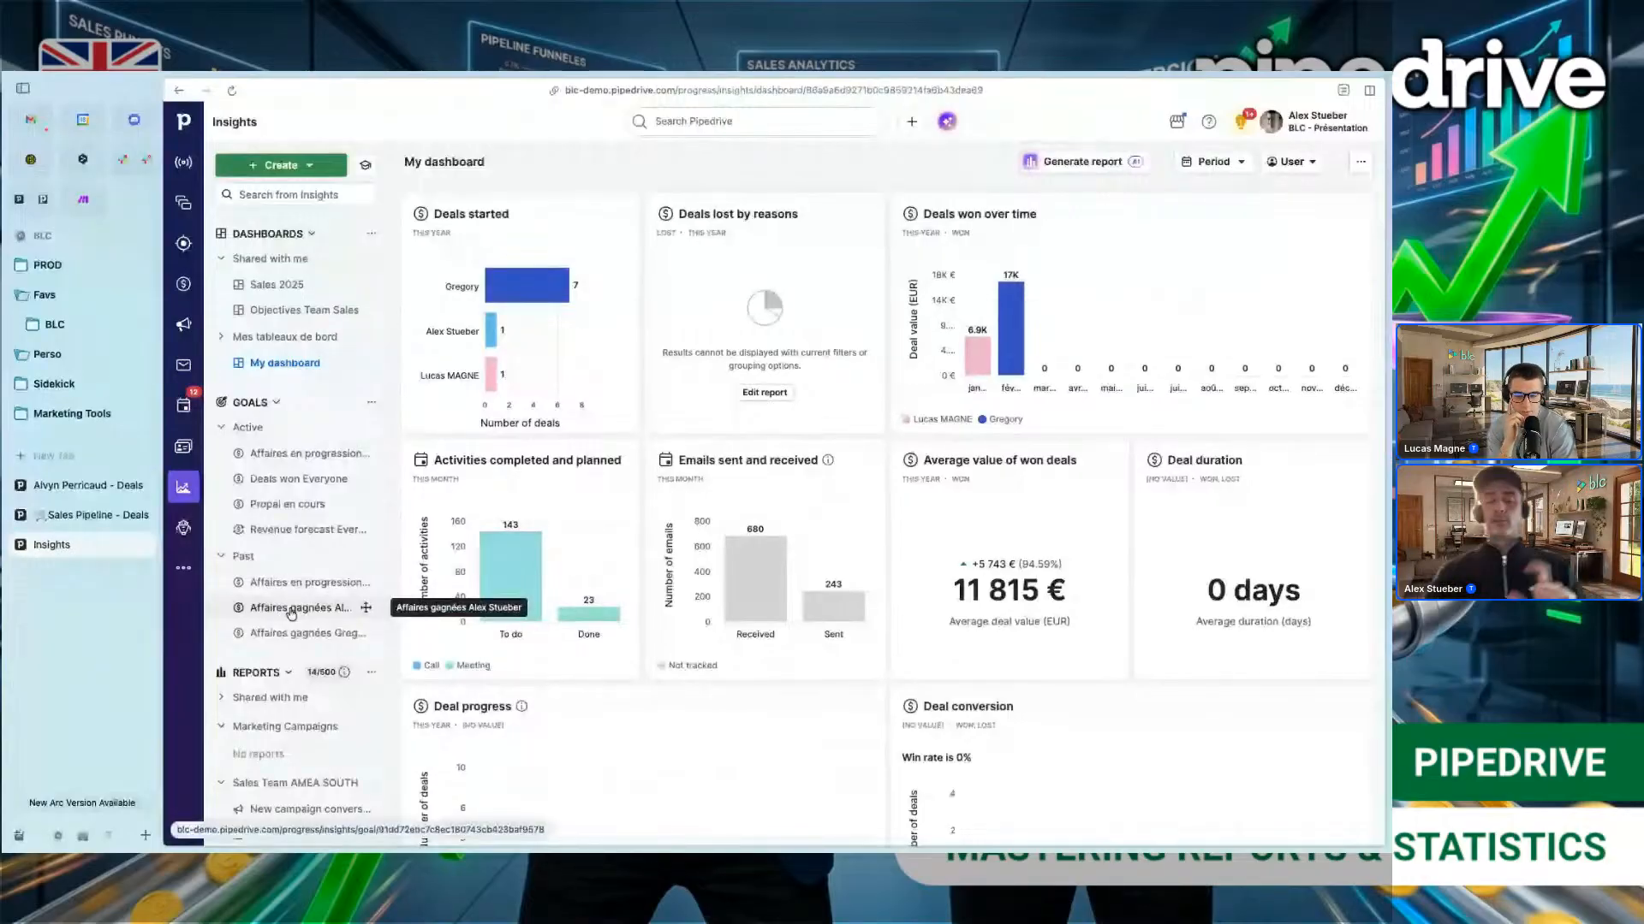
Step: Start a new AI report prompt with "i want won deals won last year, pipeline is all pipeline"
{"action": "left_click", "coordinate": [309, 173]}
{"action": "left_click", "coordinate": [276, 196]}
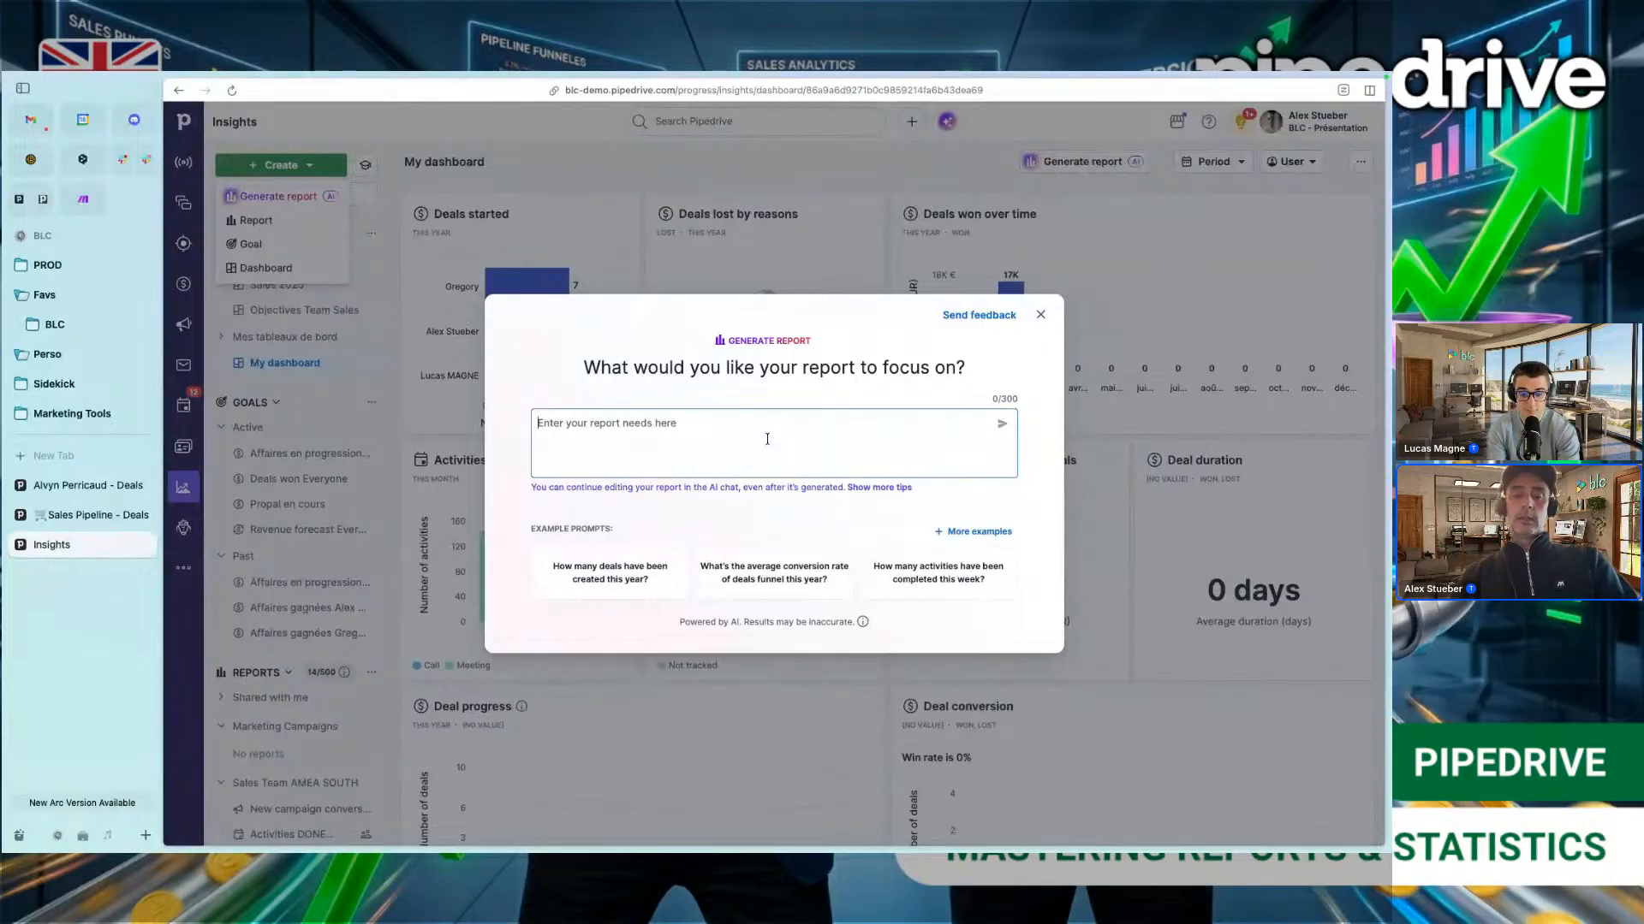
{"action": "type", "text": "i want won deals onw"}
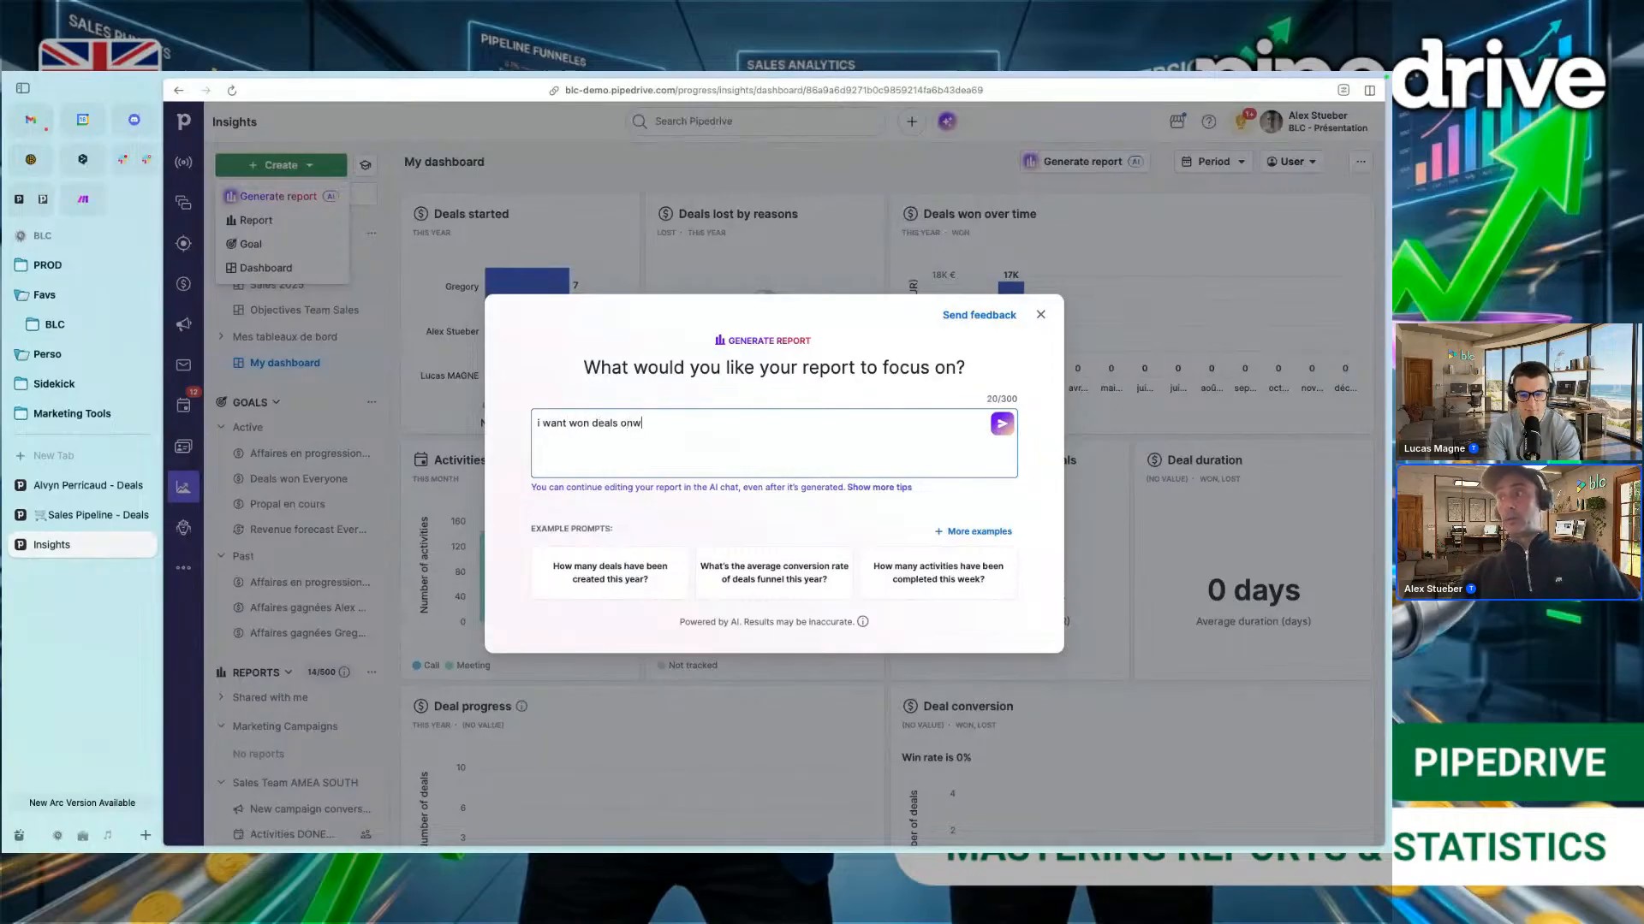
{"action": "key", "text": "BackSpace"}
{"action": "key", "text": "BackSpace"}
{"action": "key", "text": "BackSpace"}
{"action": "type", "text": "won last year, "}
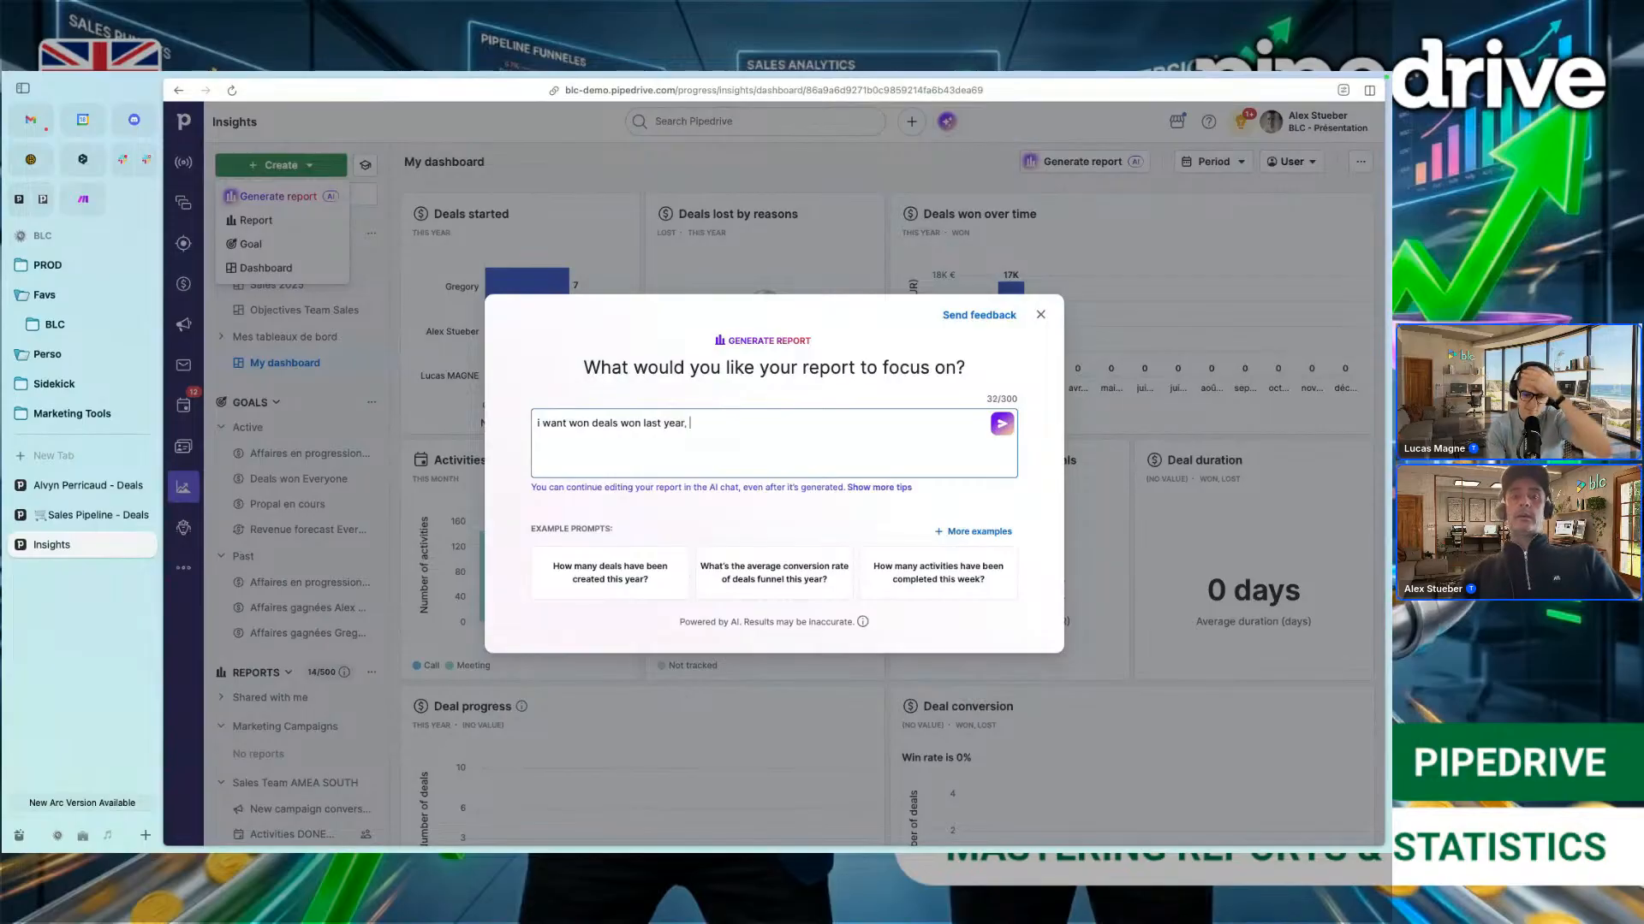
{"action": "type", "text": "pipe"}
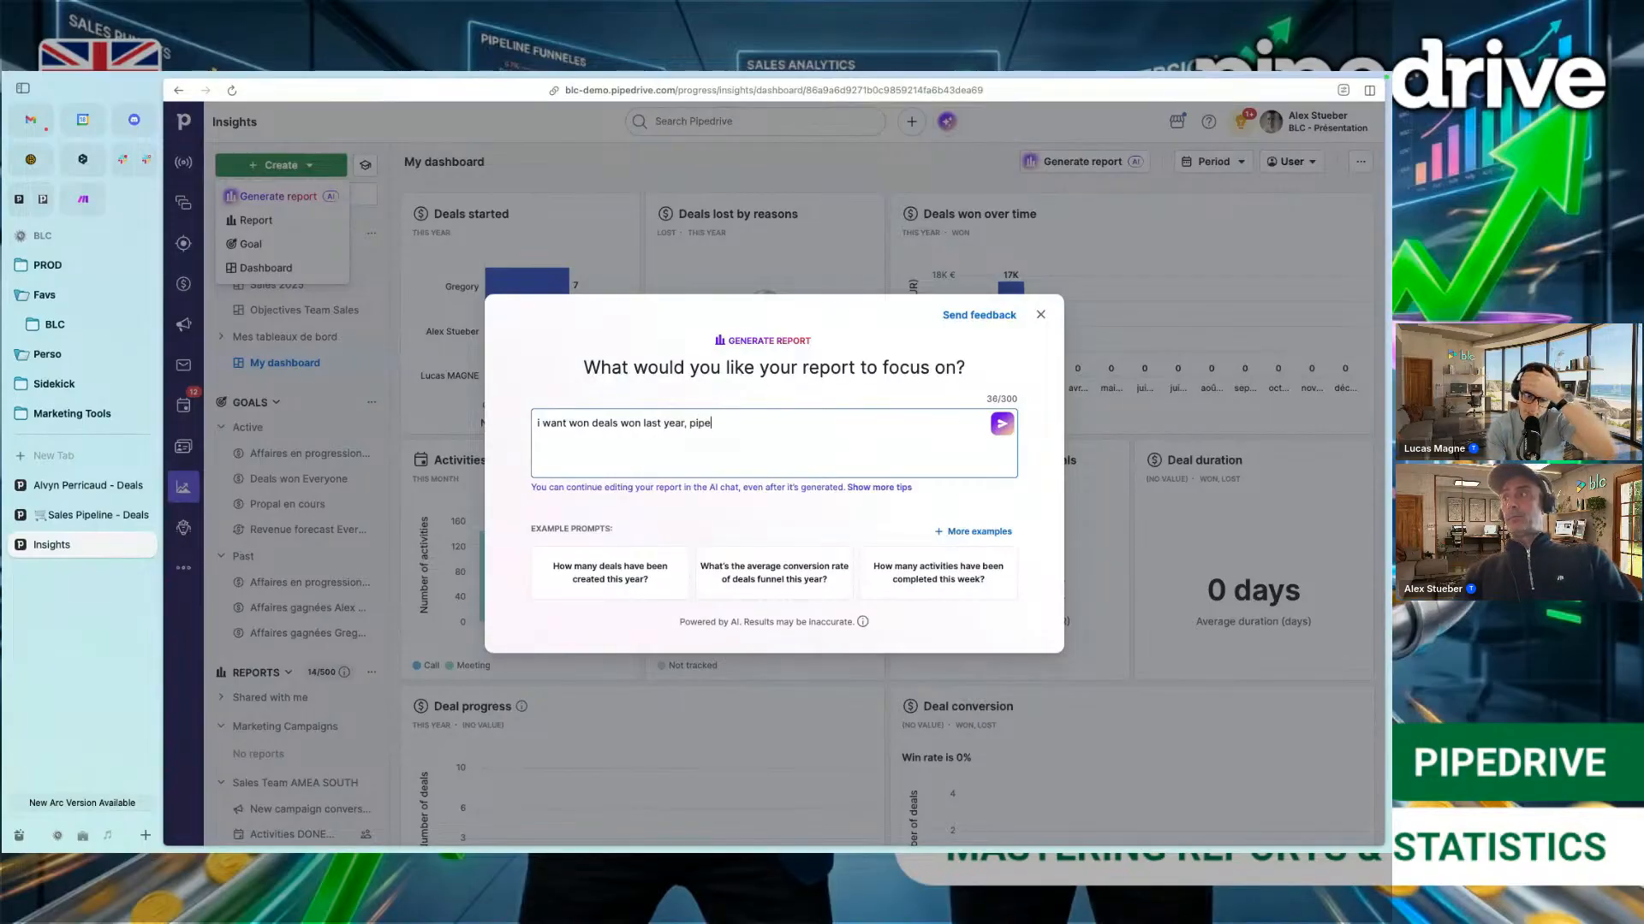
{"action": "type", "text": "line is "}
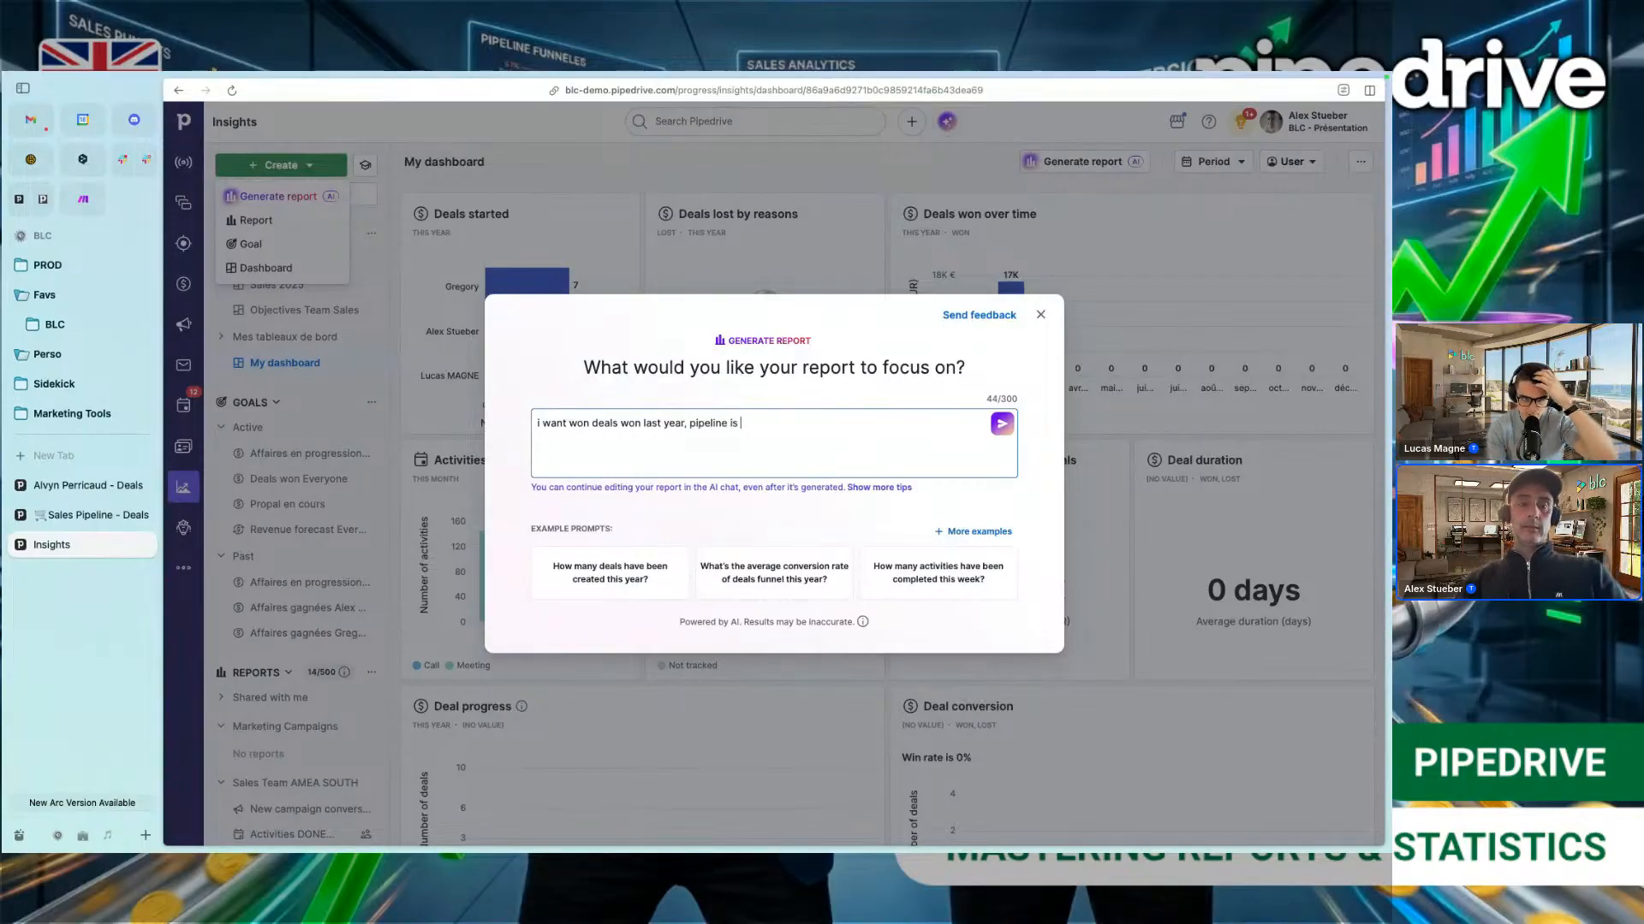
{"action": "type", "text": "all p"}
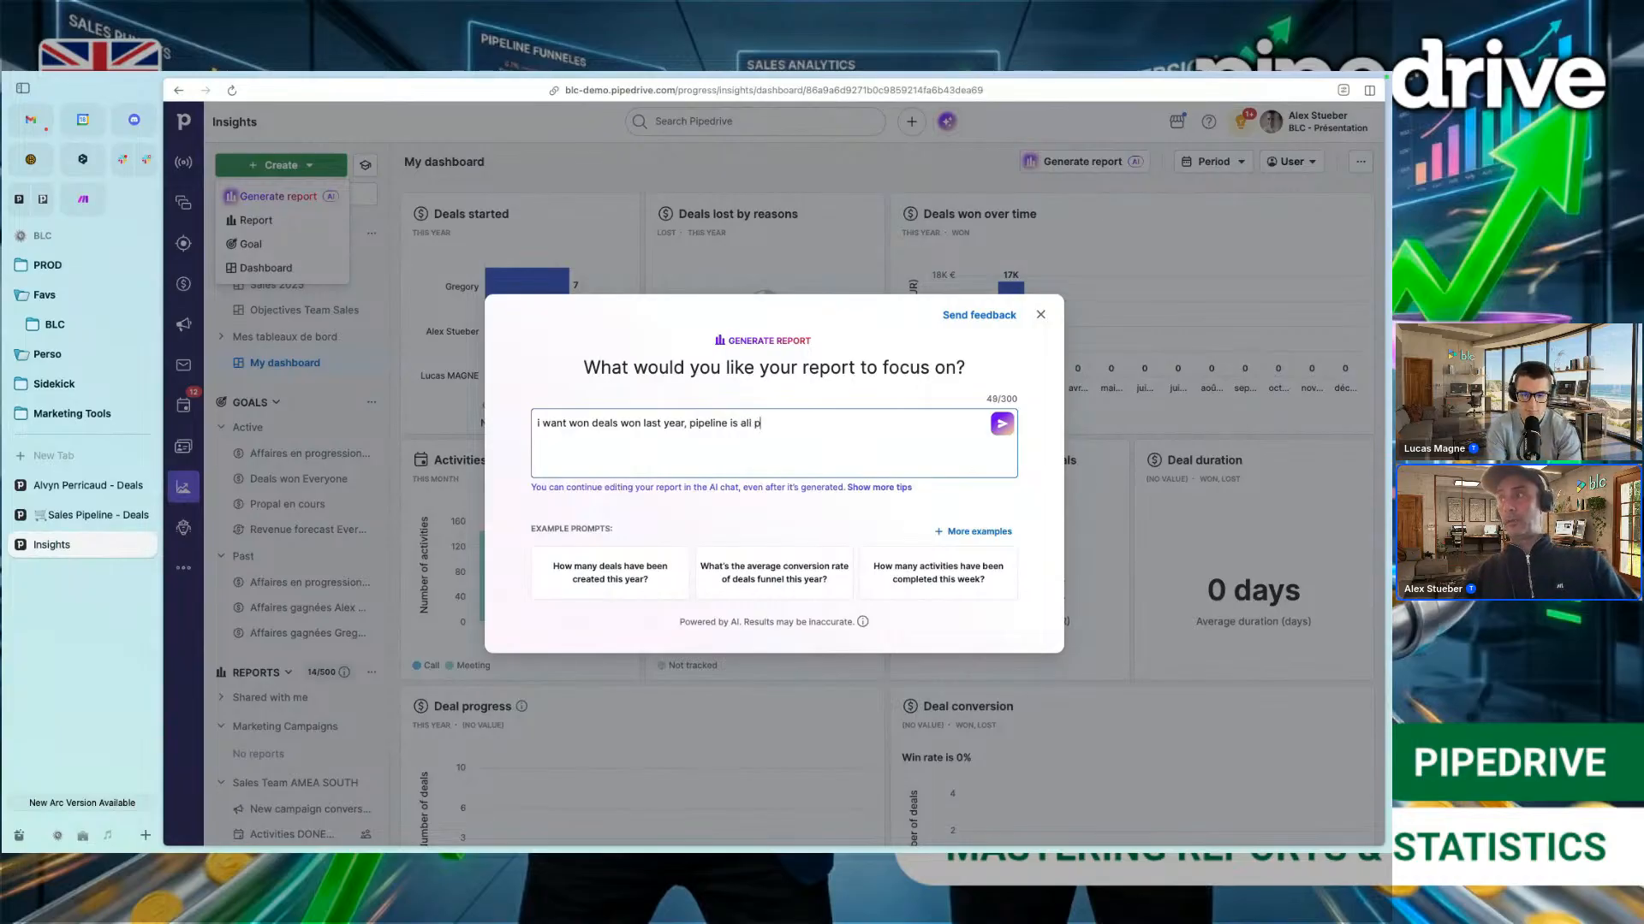
{"action": "type", "text": "ipeline"}
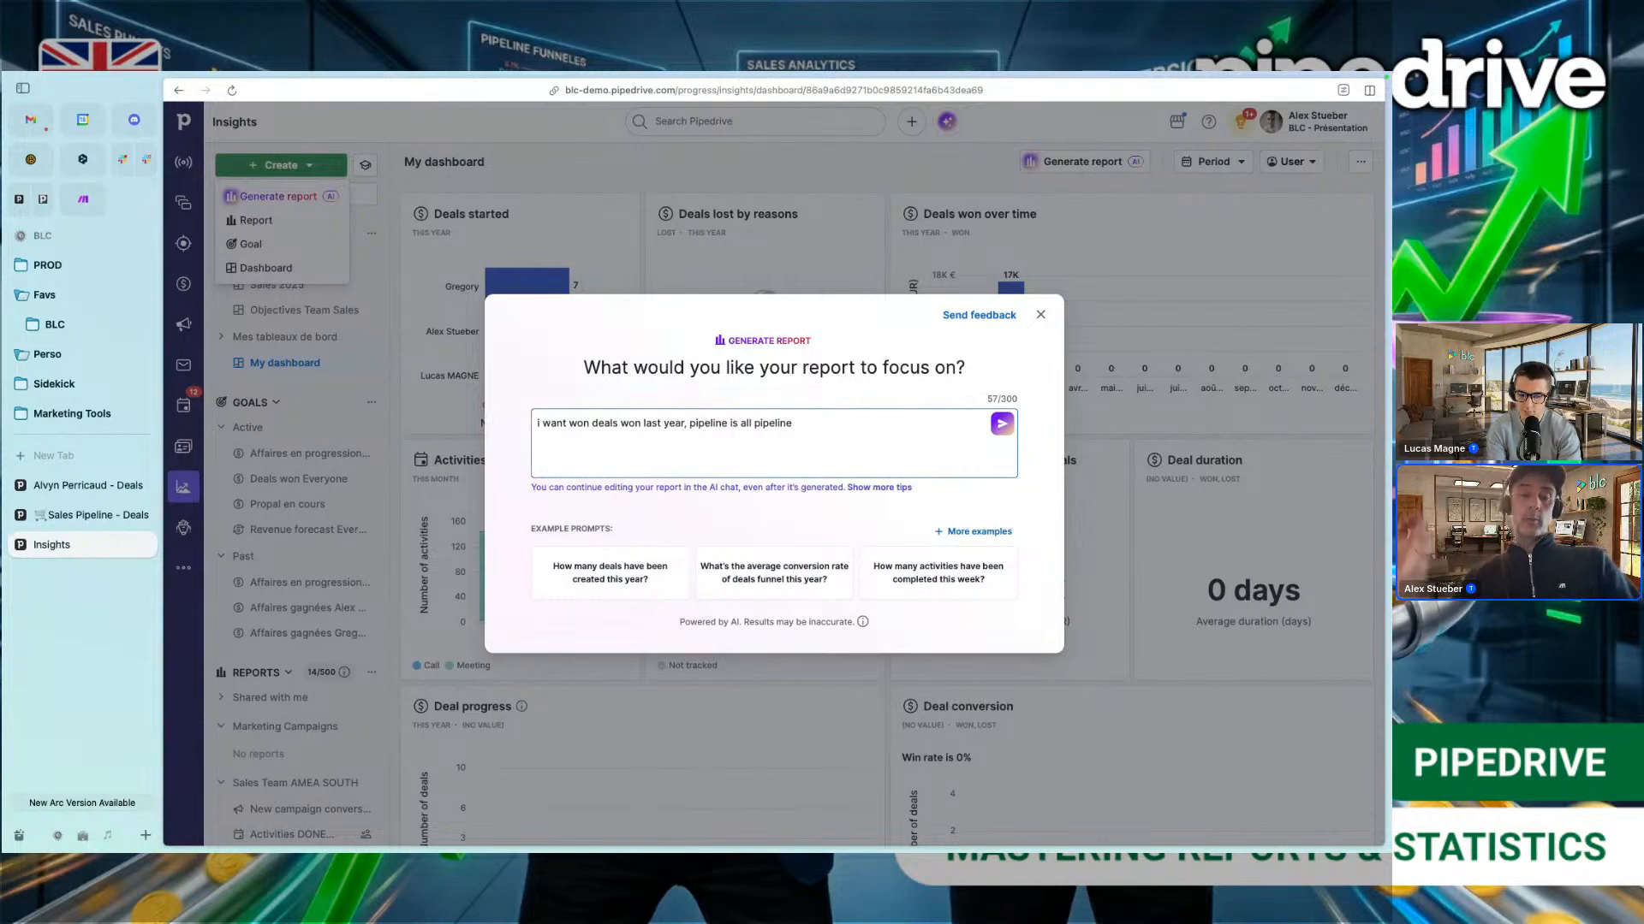
Step: Extend the prompt with "but segment them per pipeline use a bar chart, and deal label must have Lyon" and generate the report
{"action": "type", "text": "but segment them pe"}
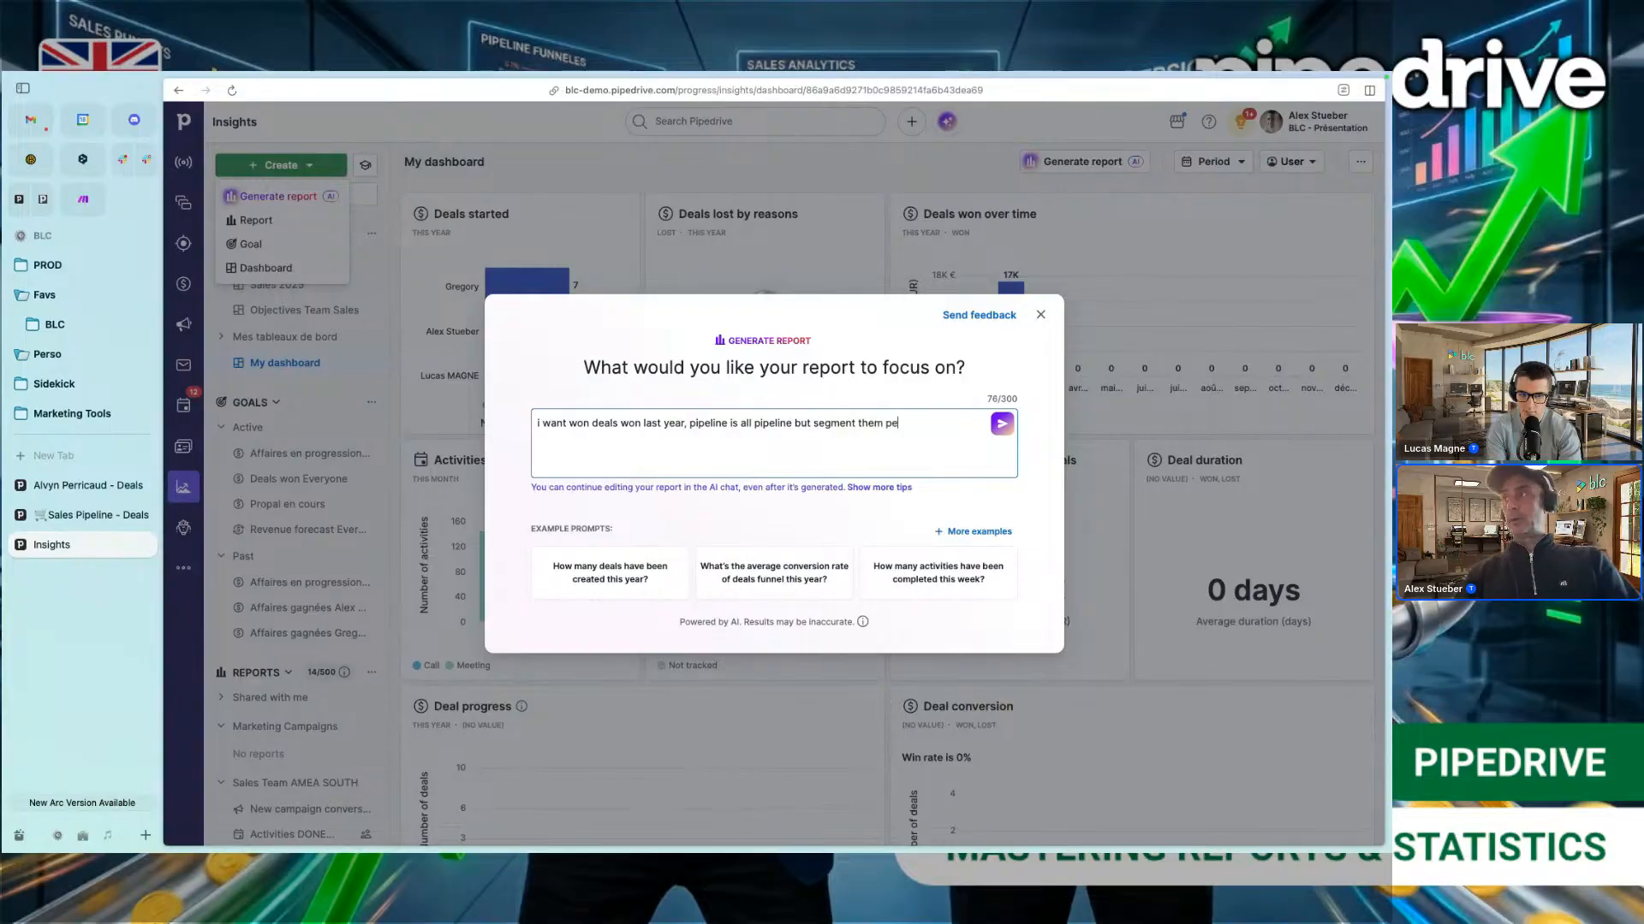
{"action": "type", "text": "r pipeline"}
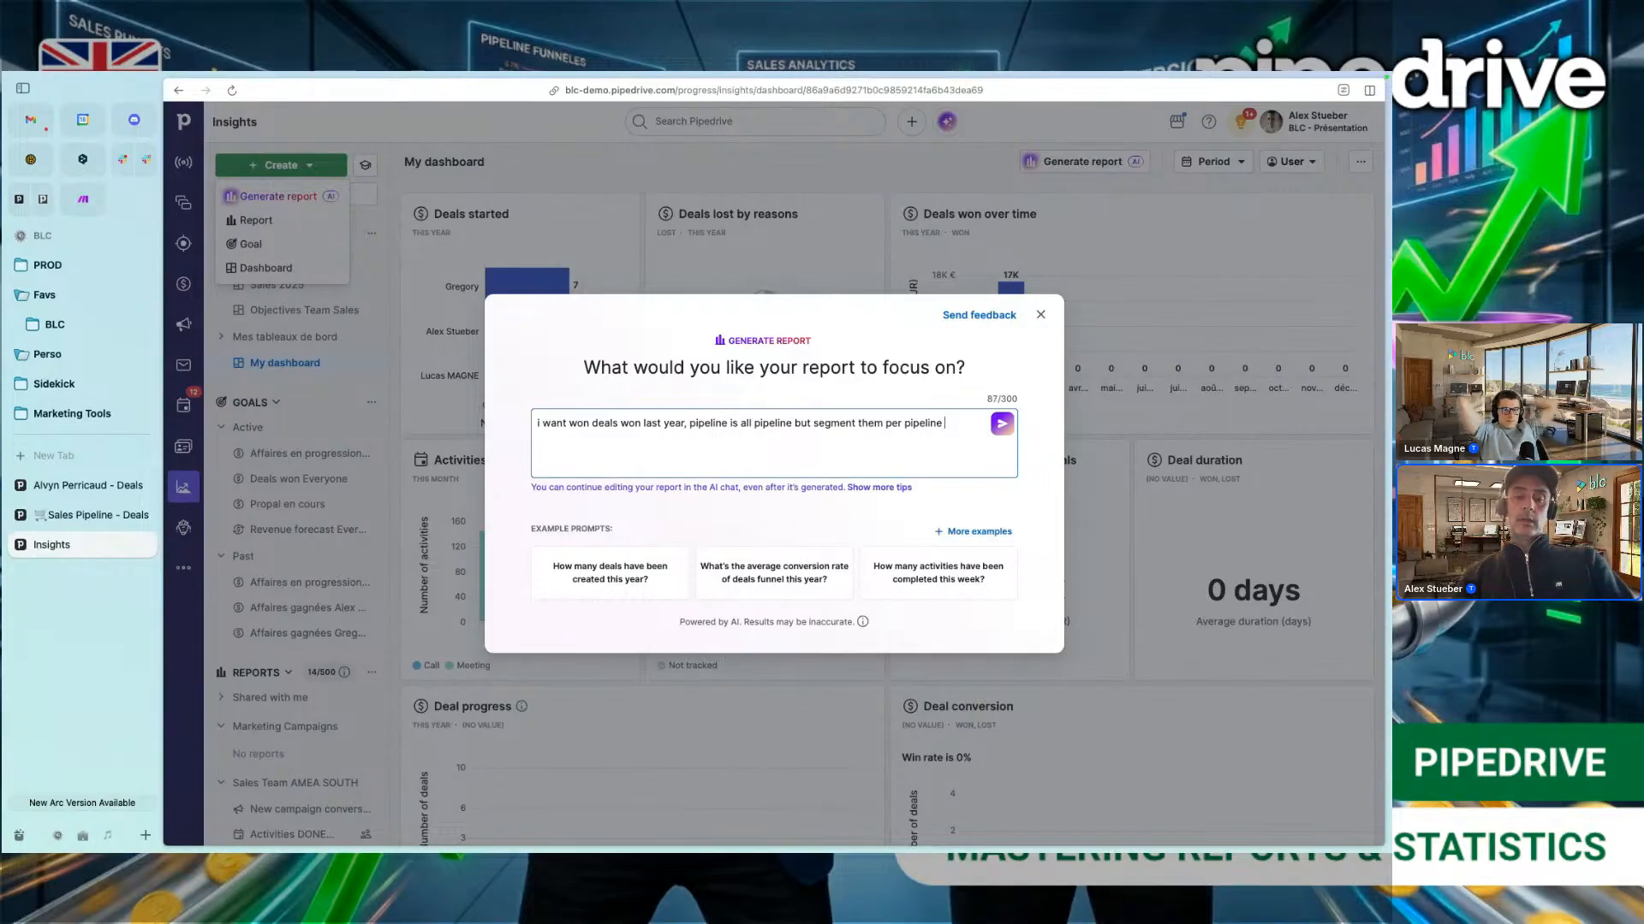
{"action": "type", "text": "use a"}
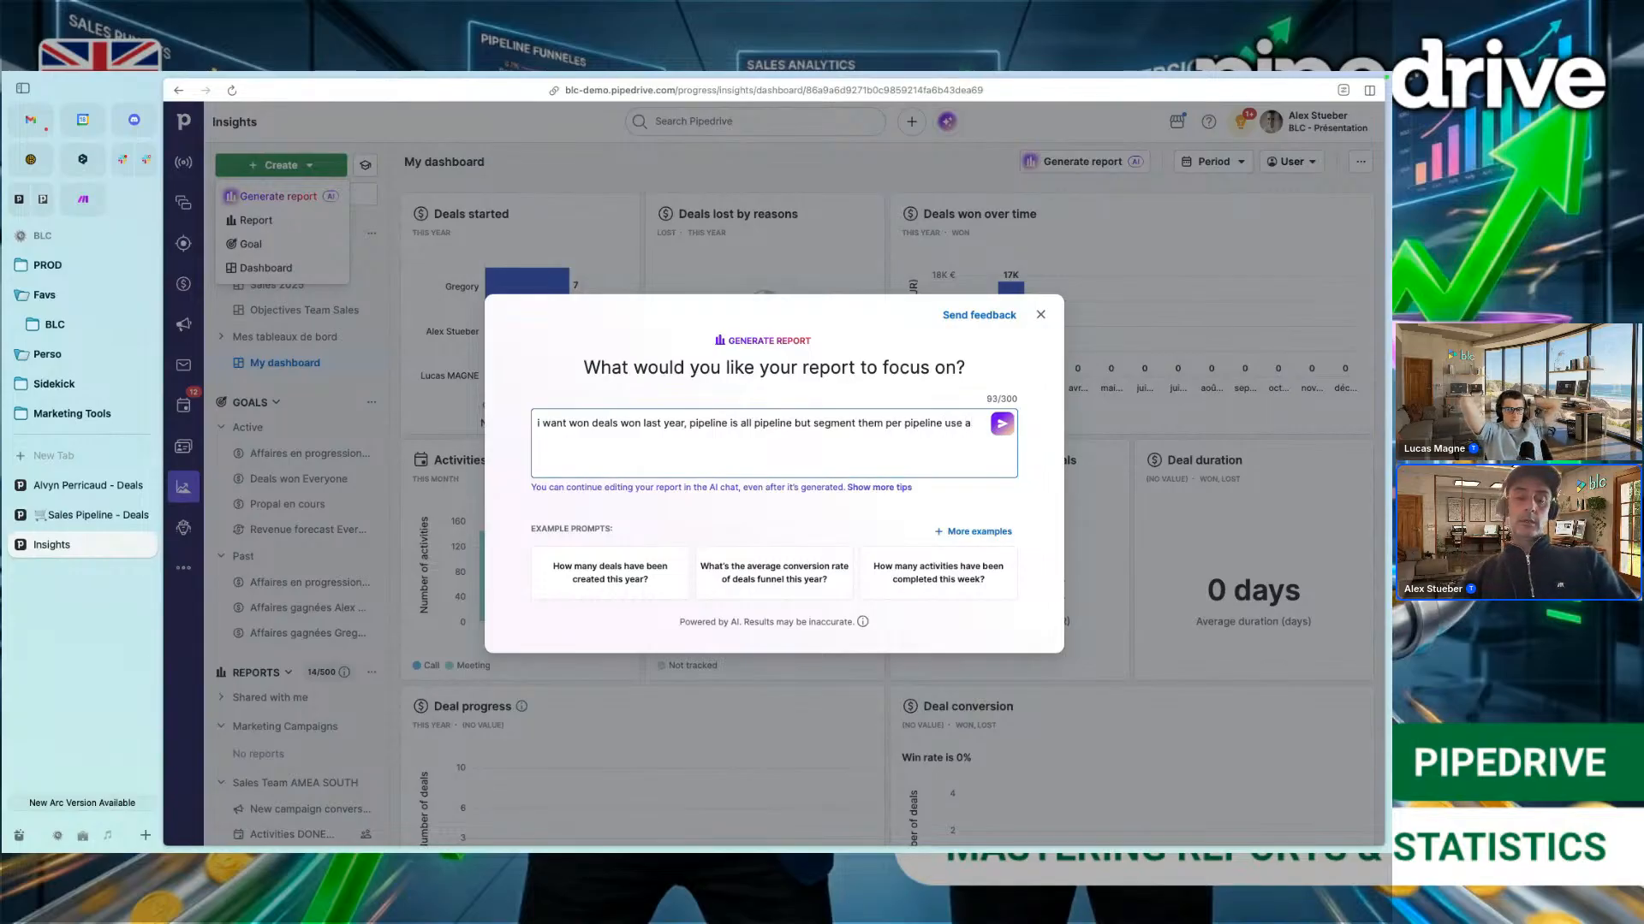
{"action": "type", "text": "hart,"}
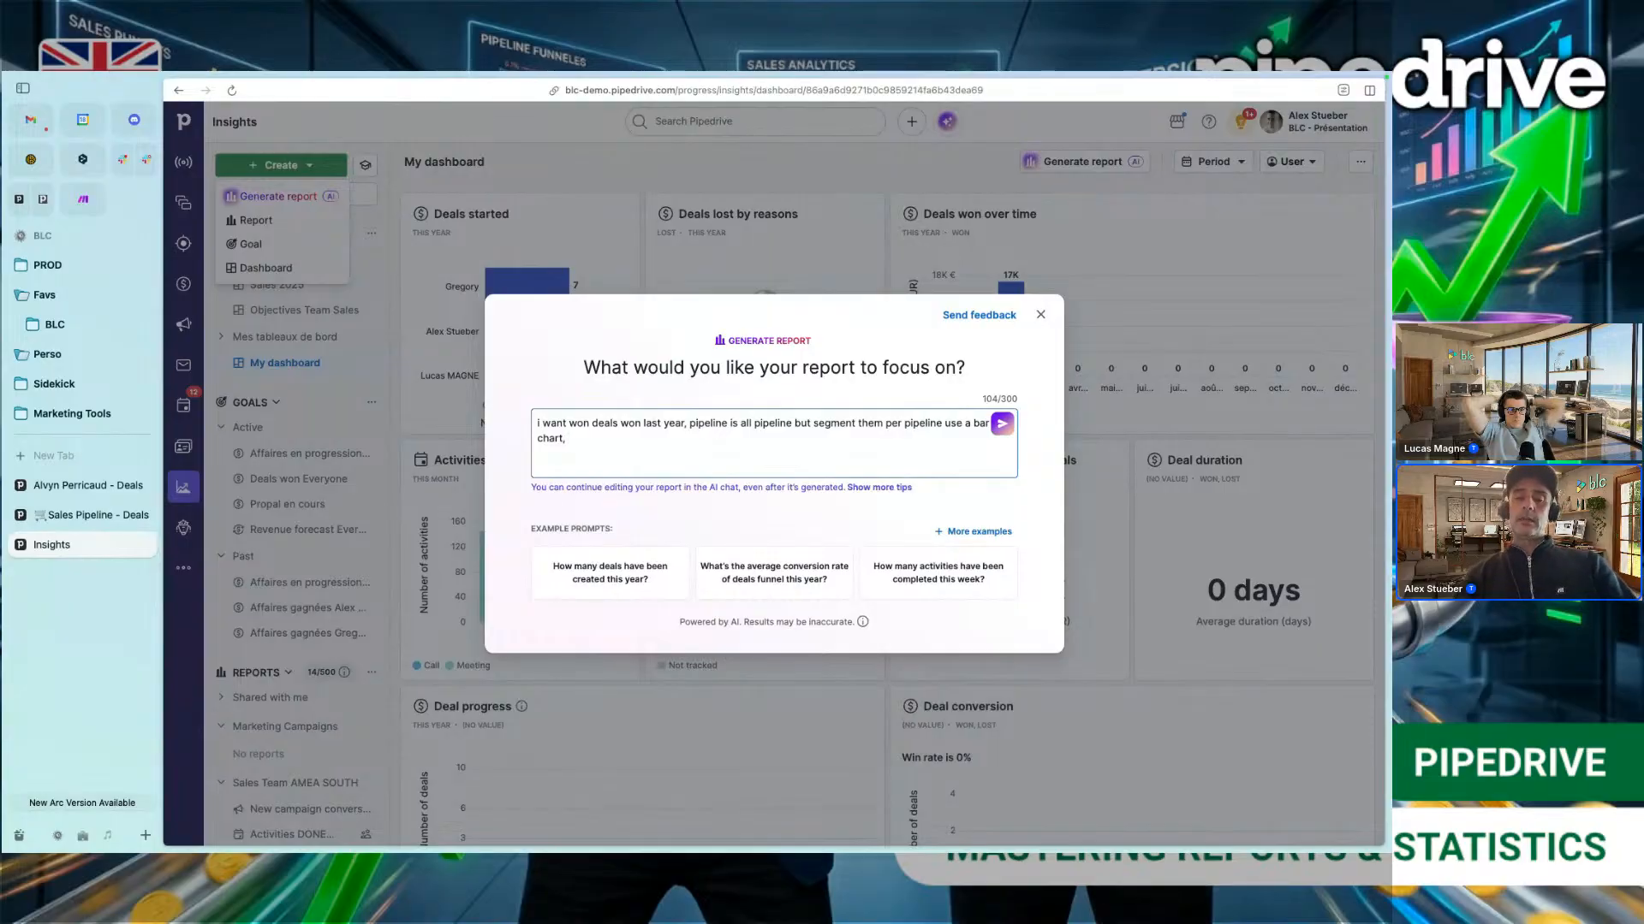
{"action": "type", "text": "and deal "}
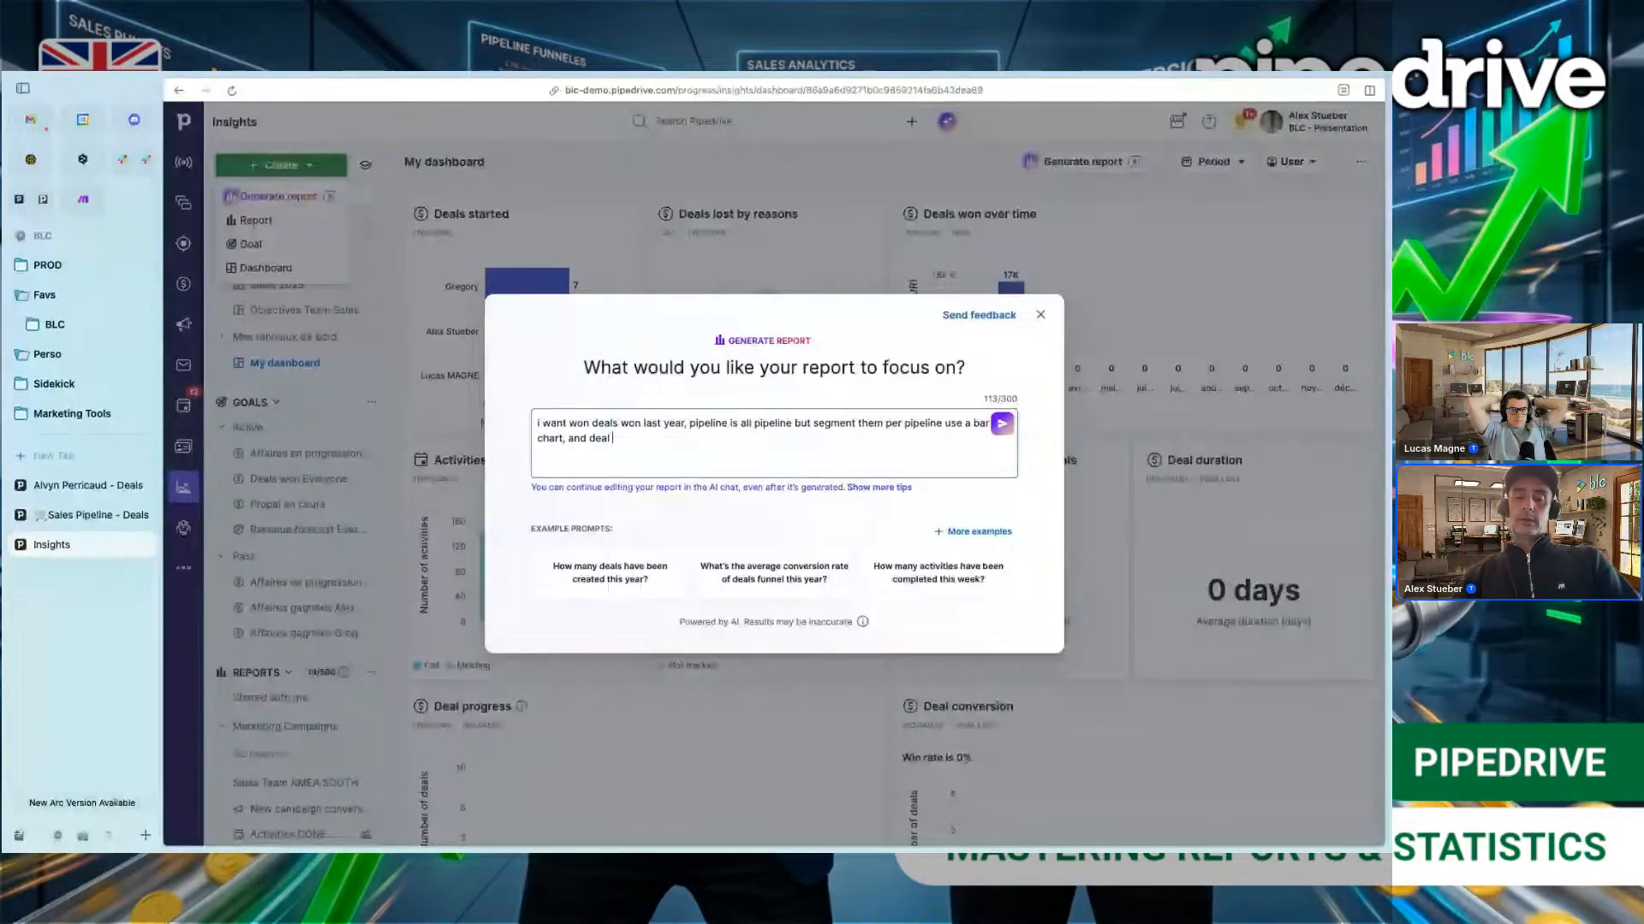
{"action": "type", "text": "label must have"}
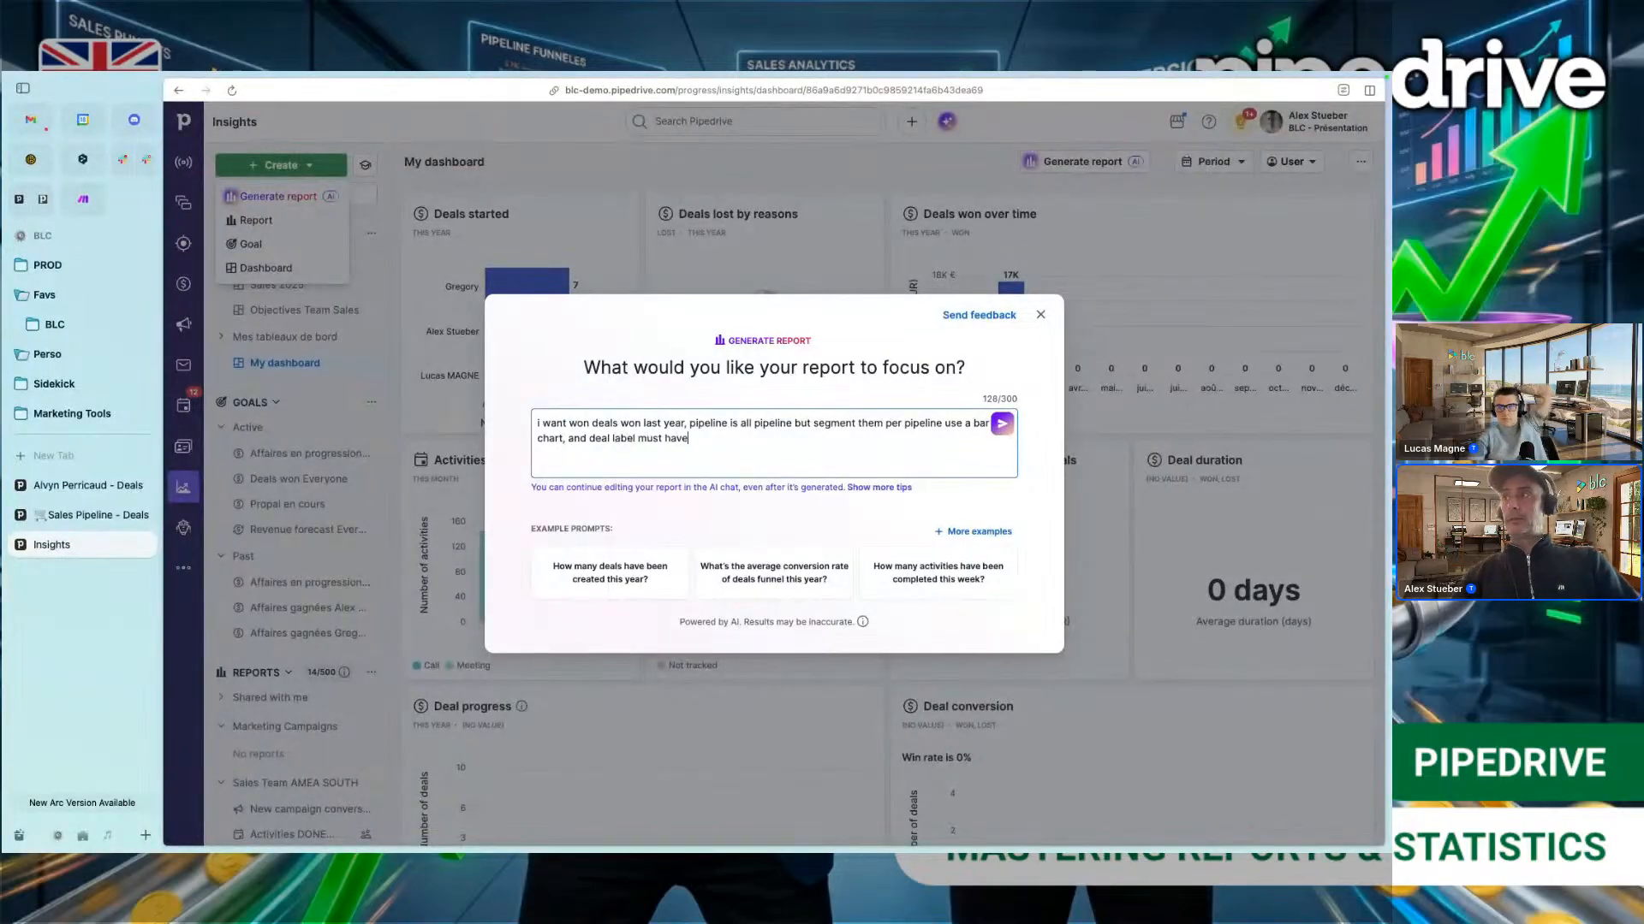
{"action": "type", "text": " Lyon"}
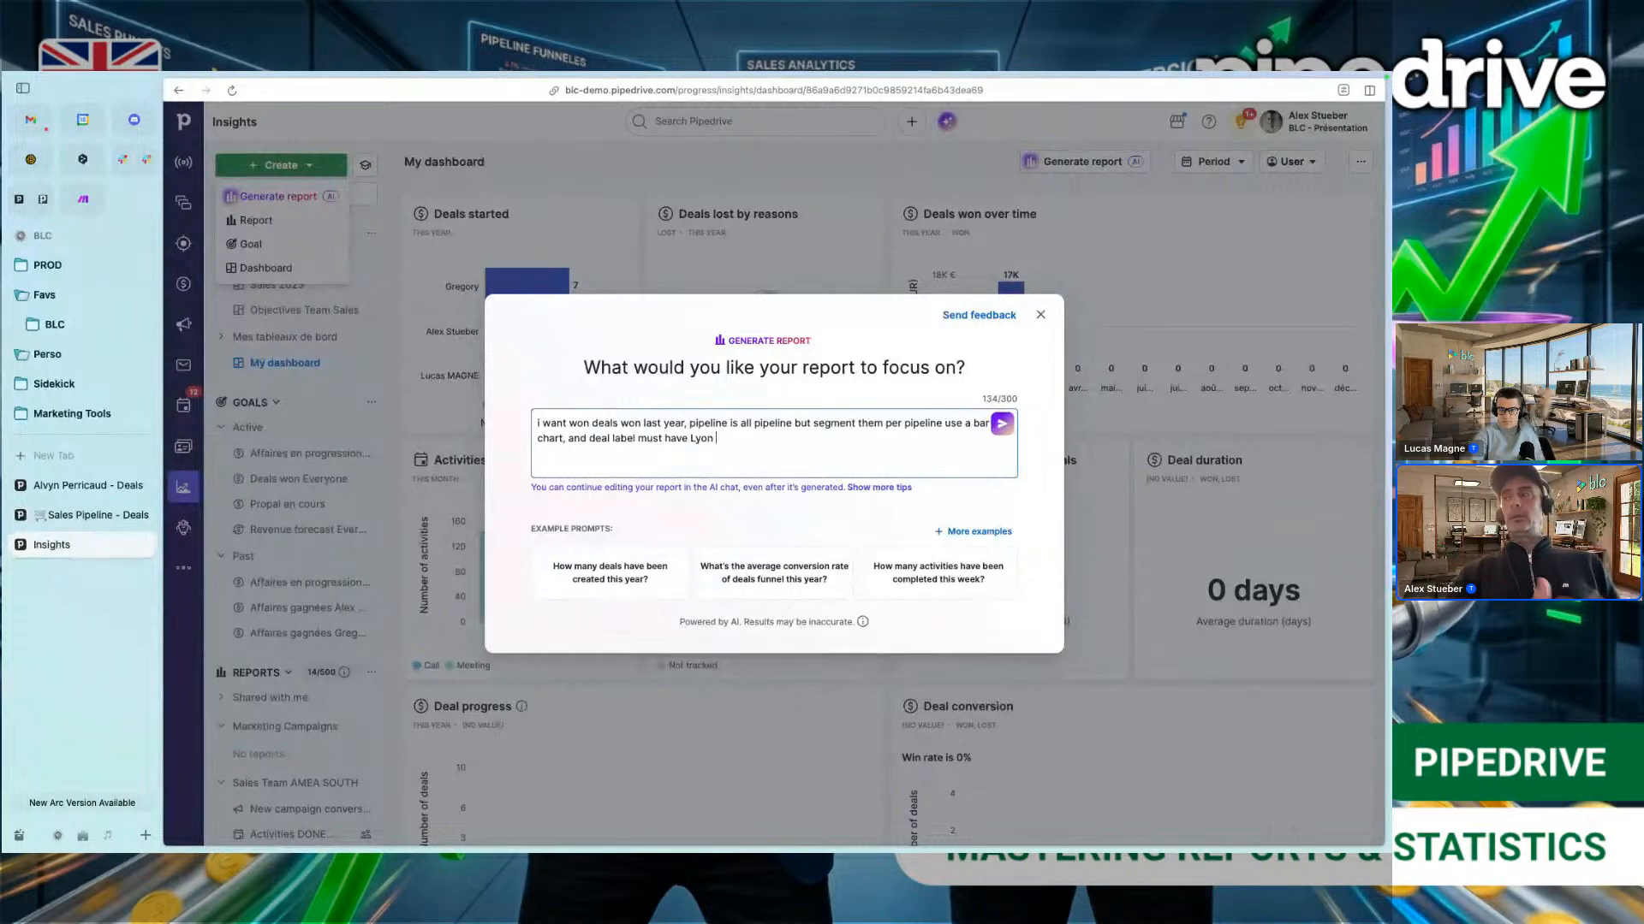
{"action": "key", "text": "Return"}
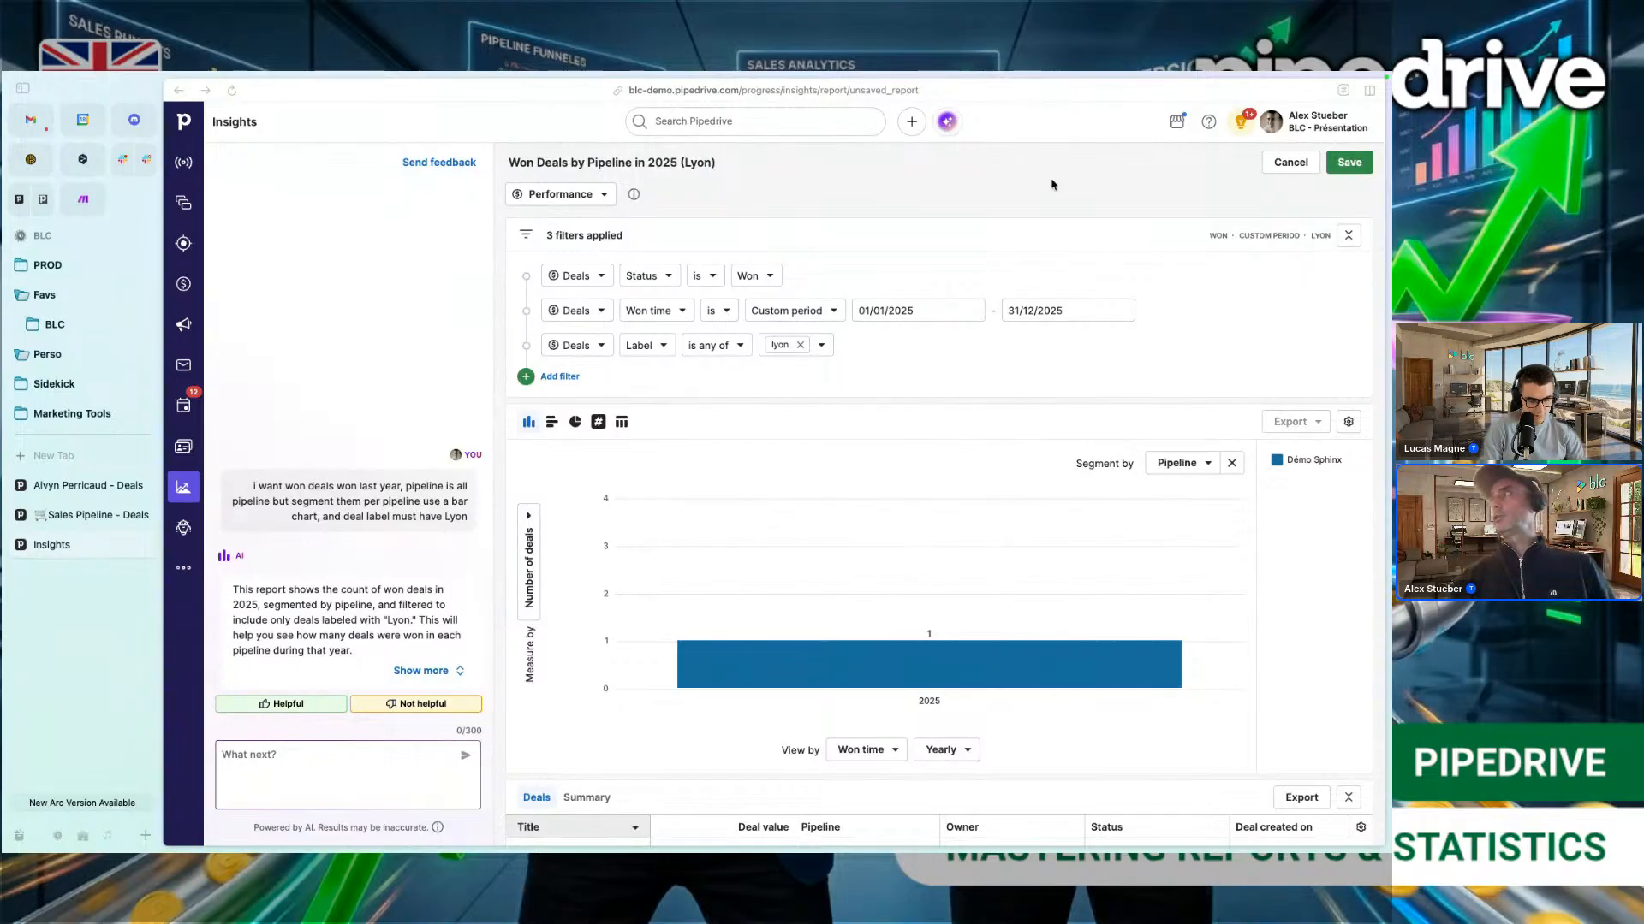
Step: Discard the unsaved AI-generated report on won deals with the Lyon label
{"action": "left_click", "coordinate": [1290, 170]}
{"action": "left_click", "coordinate": [1290, 170]}
{"action": "left_click", "coordinate": [884, 488]}
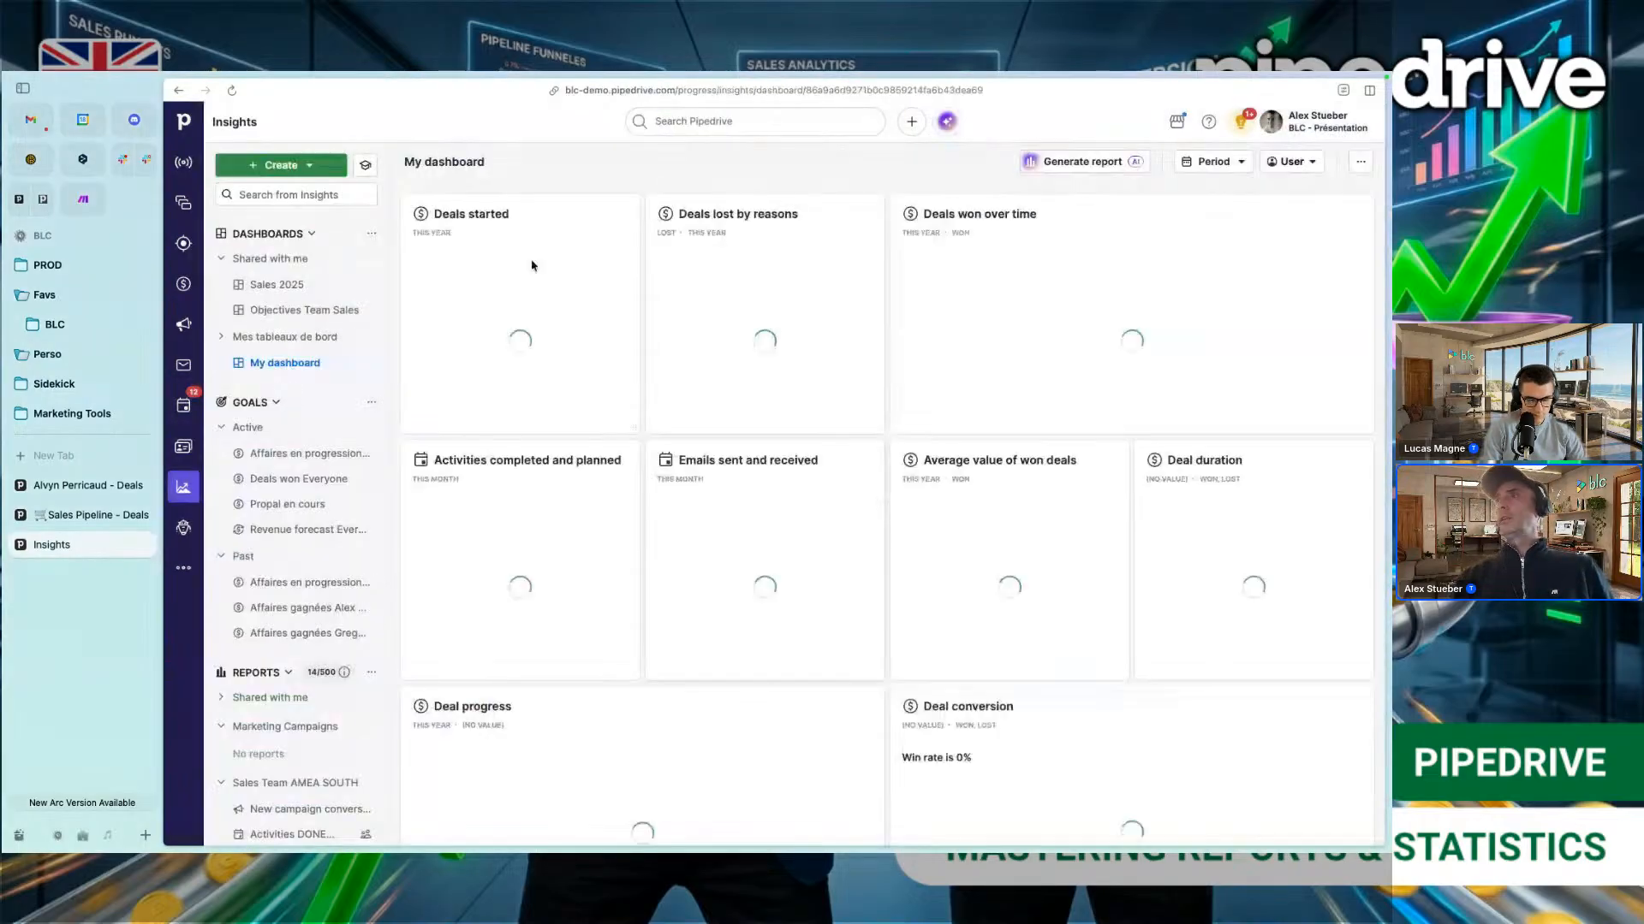
Step: Enter an AI report prompt for status "won" deals with won_time in the last calendar year, ignoring add_time, label "lyon", segmented only by pipeline
{"action": "left_click", "coordinate": [344, 166]}
{"action": "left_click", "coordinate": [276, 196]}
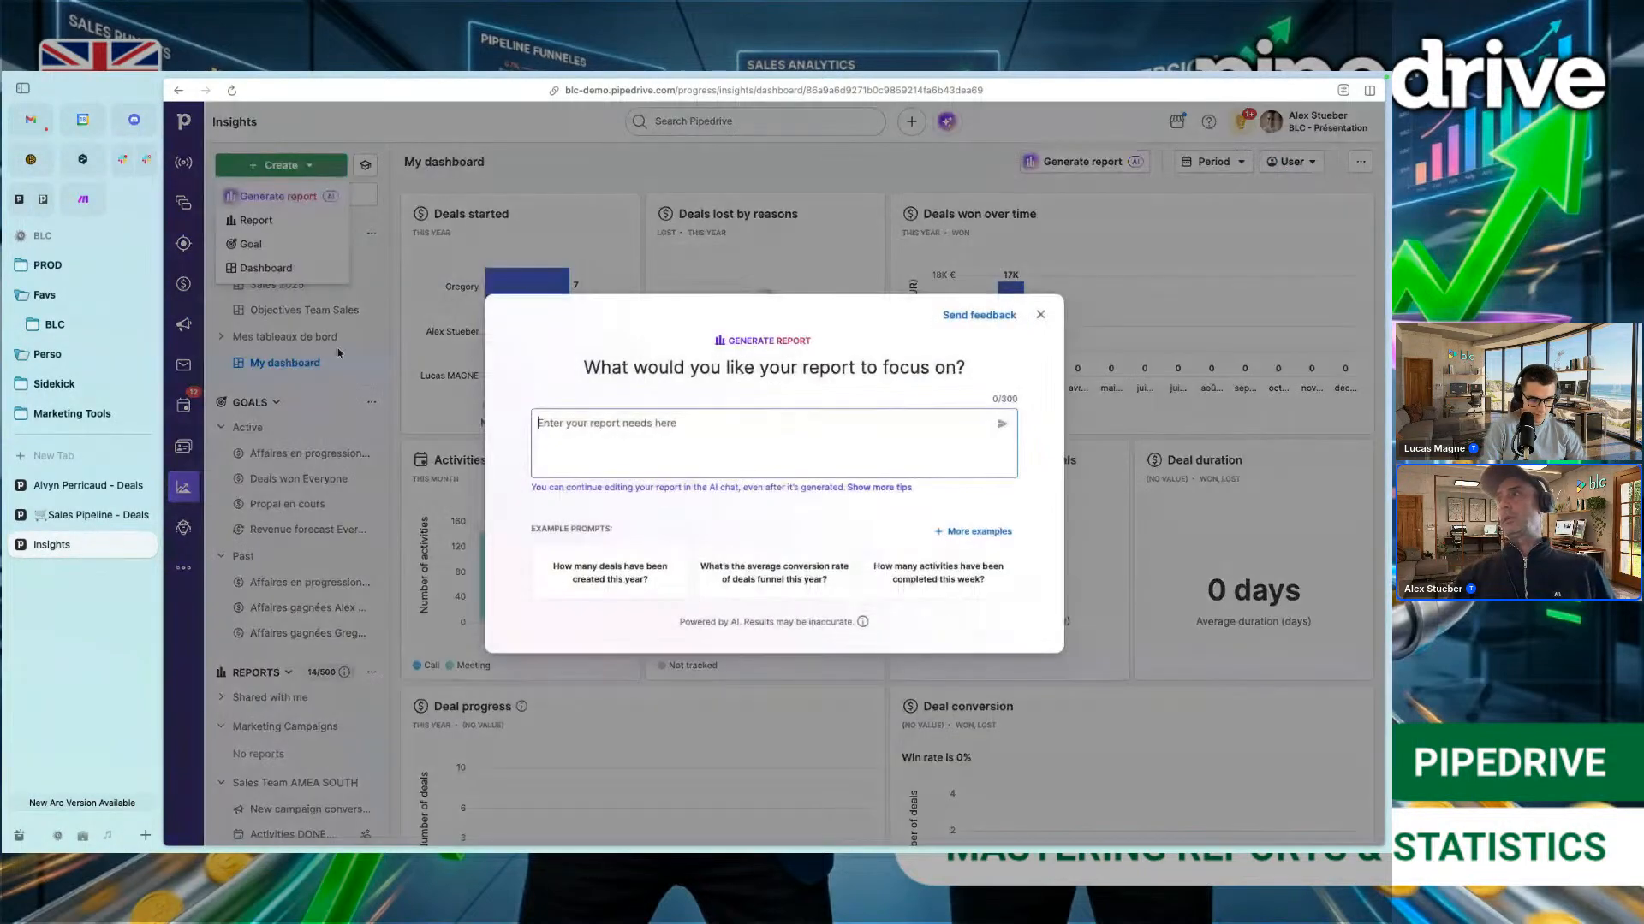
{"action": "type", "text": "Return Pipedrive deals where status=\"won\" and won_time is within last calendar year. Ignore add_time. Filter where deal label = \"lyon\". Segment results only by pipeline and owner."}
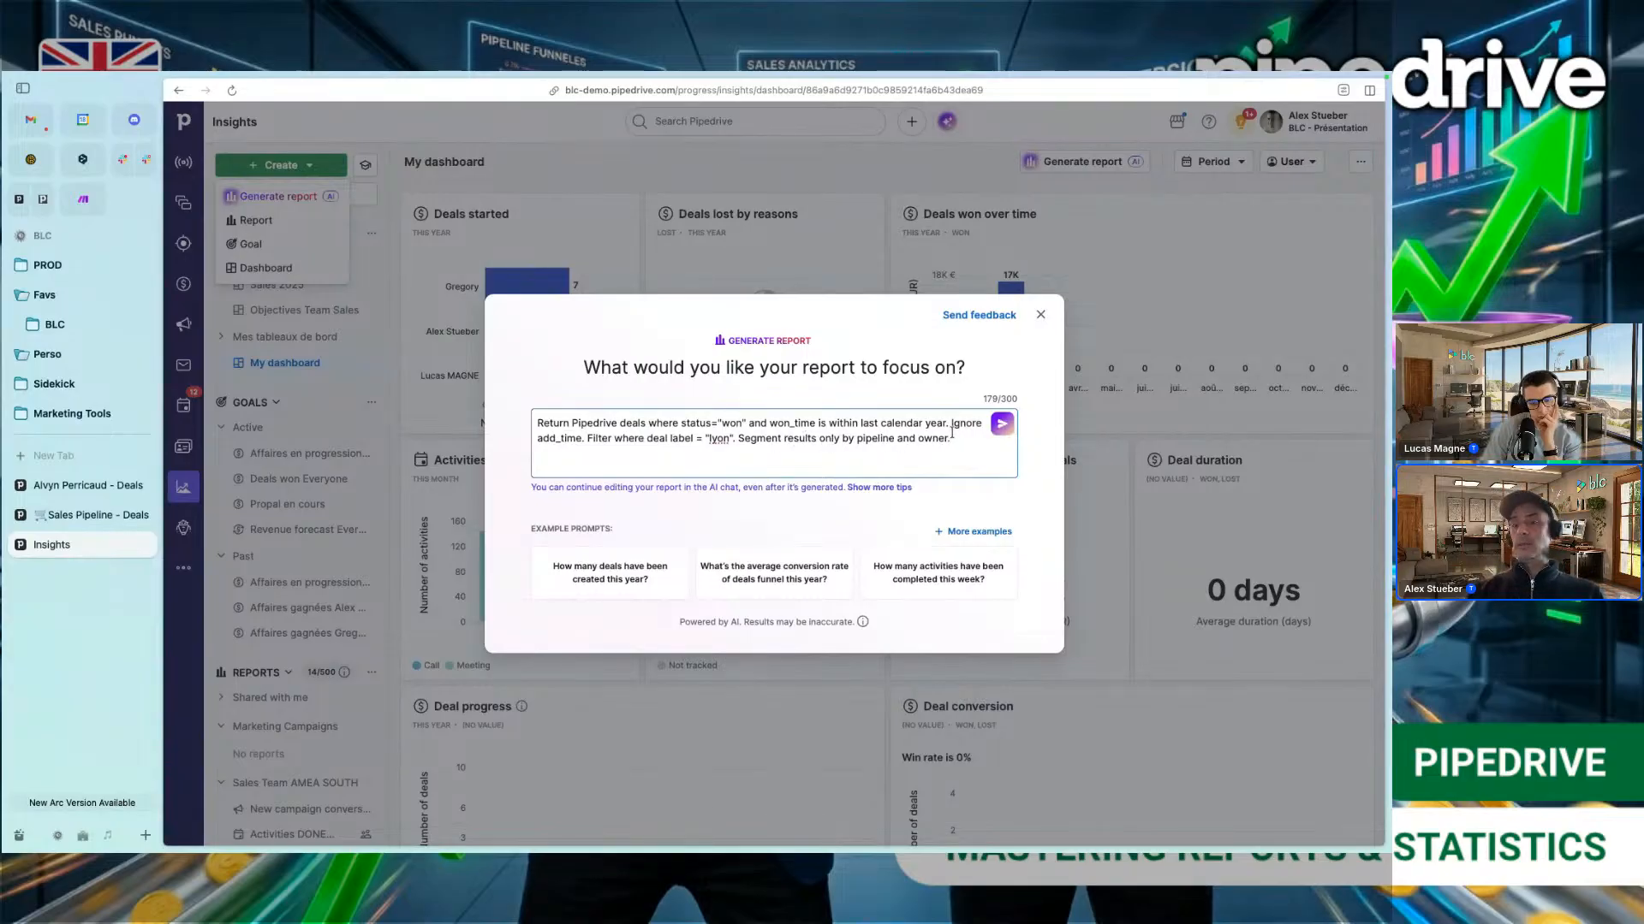
{"action": "key", "text": "BackSpace"}
{"action": "key", "text": "BackSpace"}
{"action": "key", "text": "BackSpace"}
{"action": "key", "text": "BackSpace"}
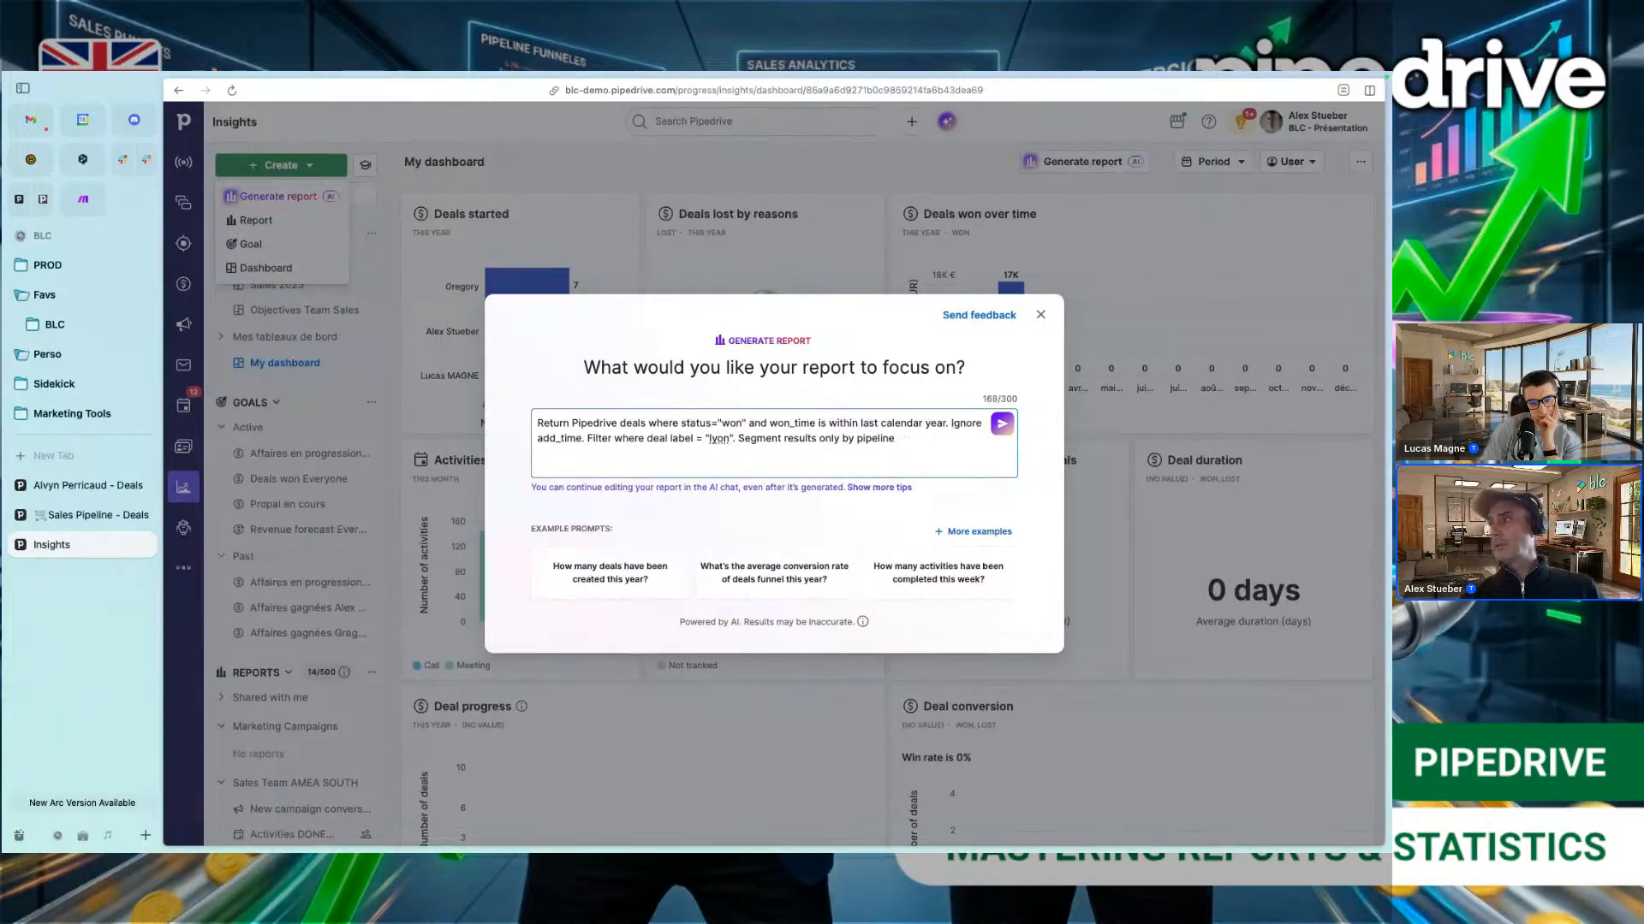
Step: Generate the report and save it in the Marketing Campaigns folder and on the Sales 2025 dashboard
{"action": "left_click", "coordinate": [1002, 424]}
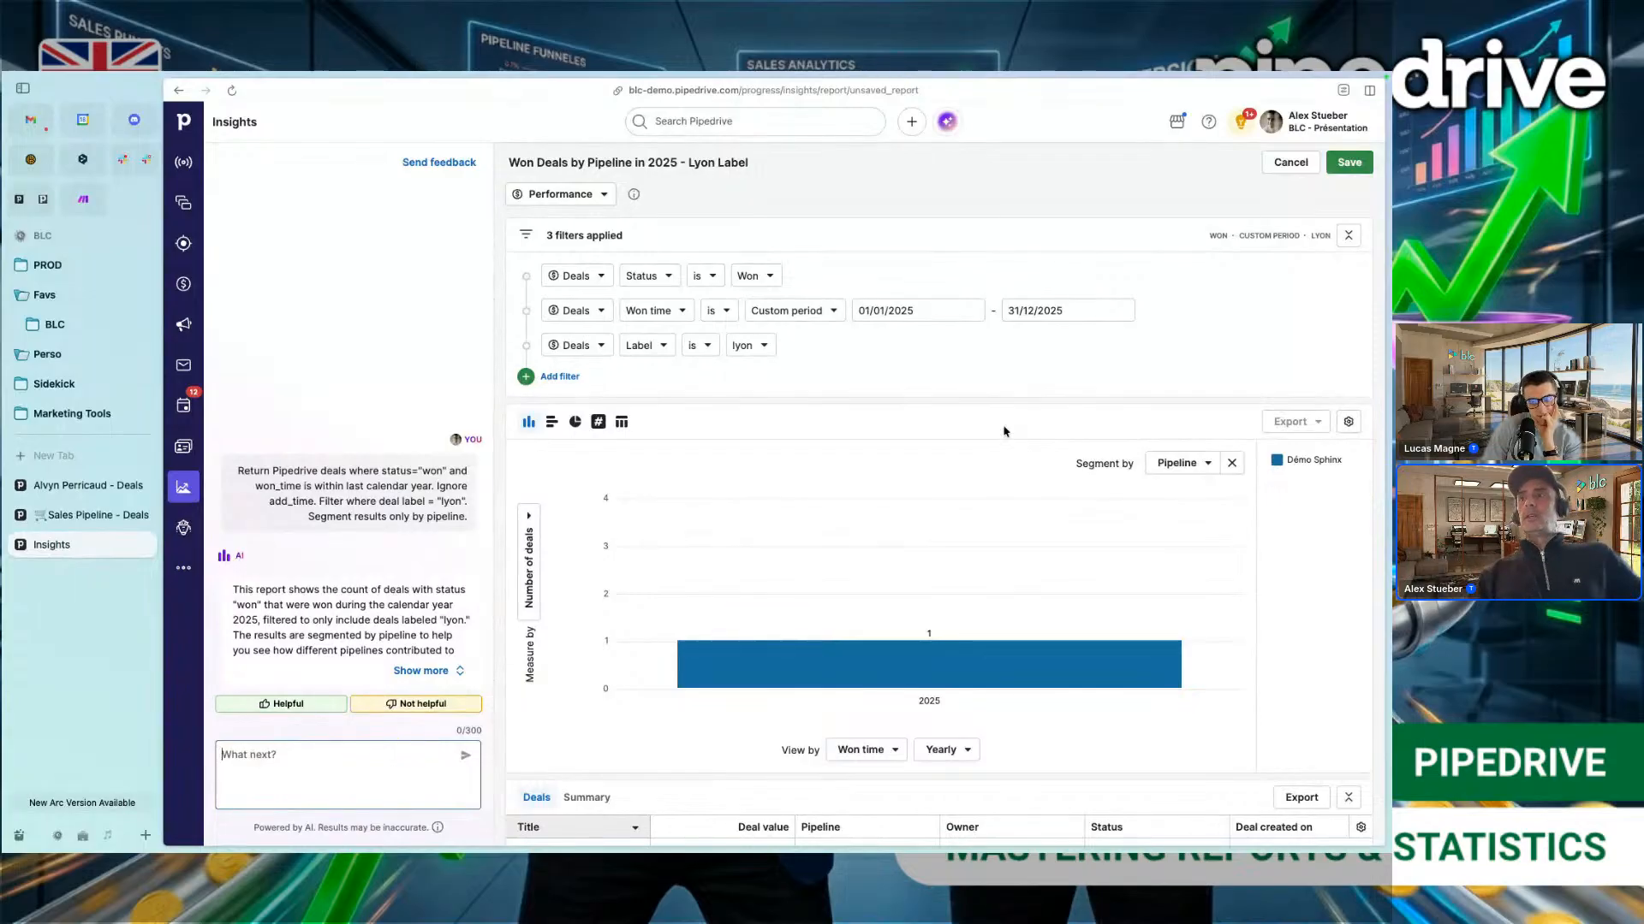
{"action": "left_click", "coordinate": [1339, 164]}
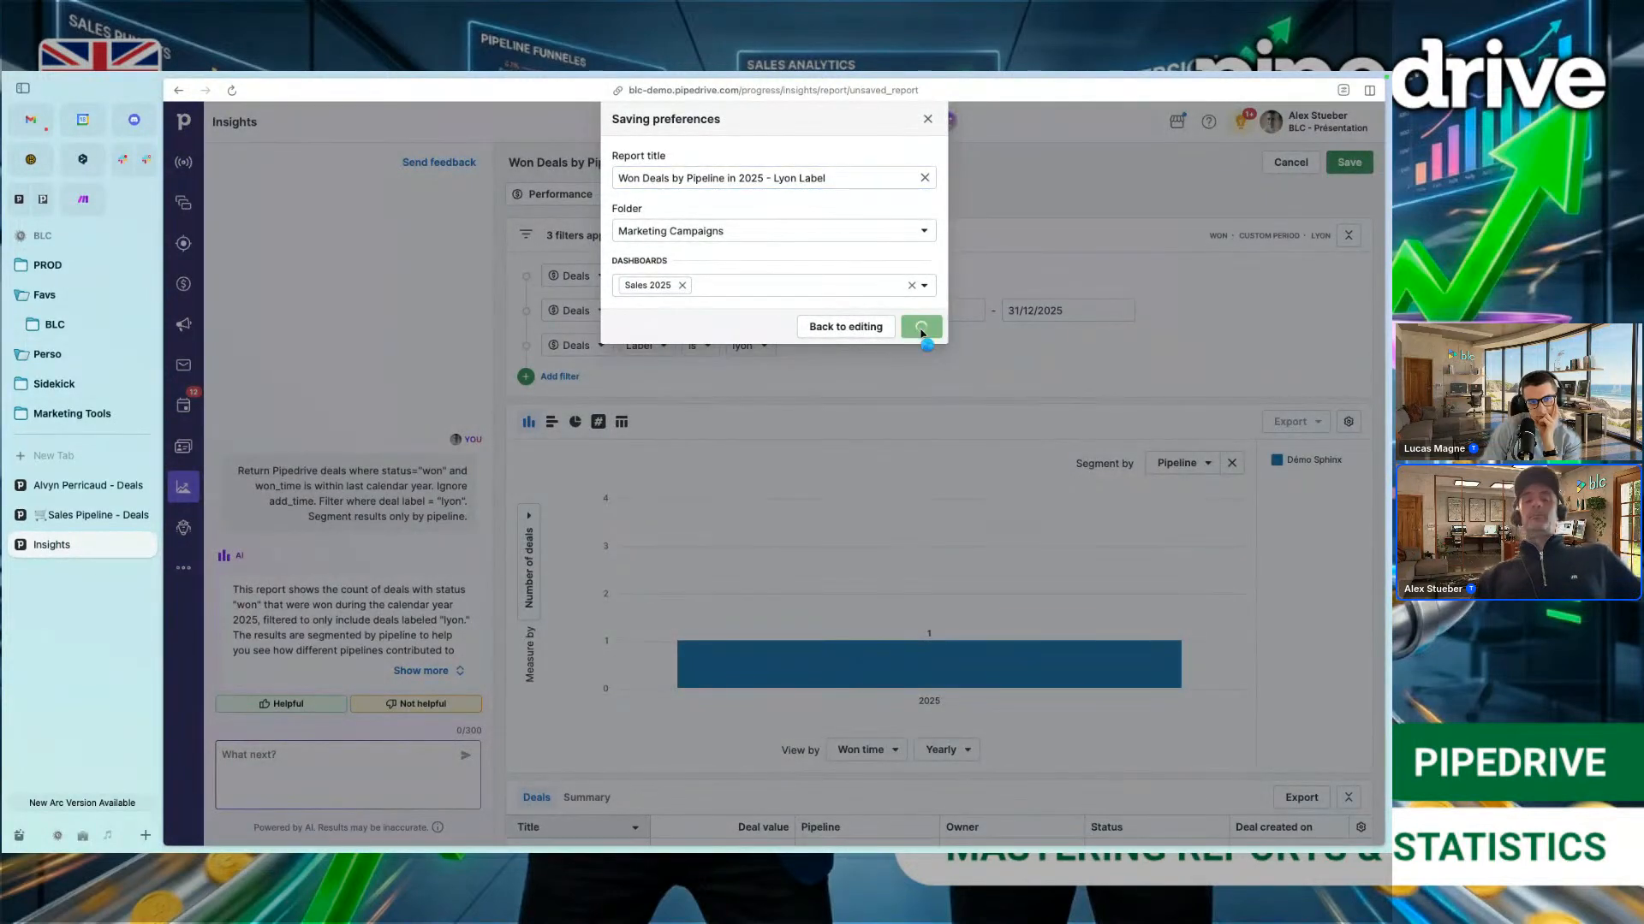
{"action": "left_click", "coordinate": [917, 316]}
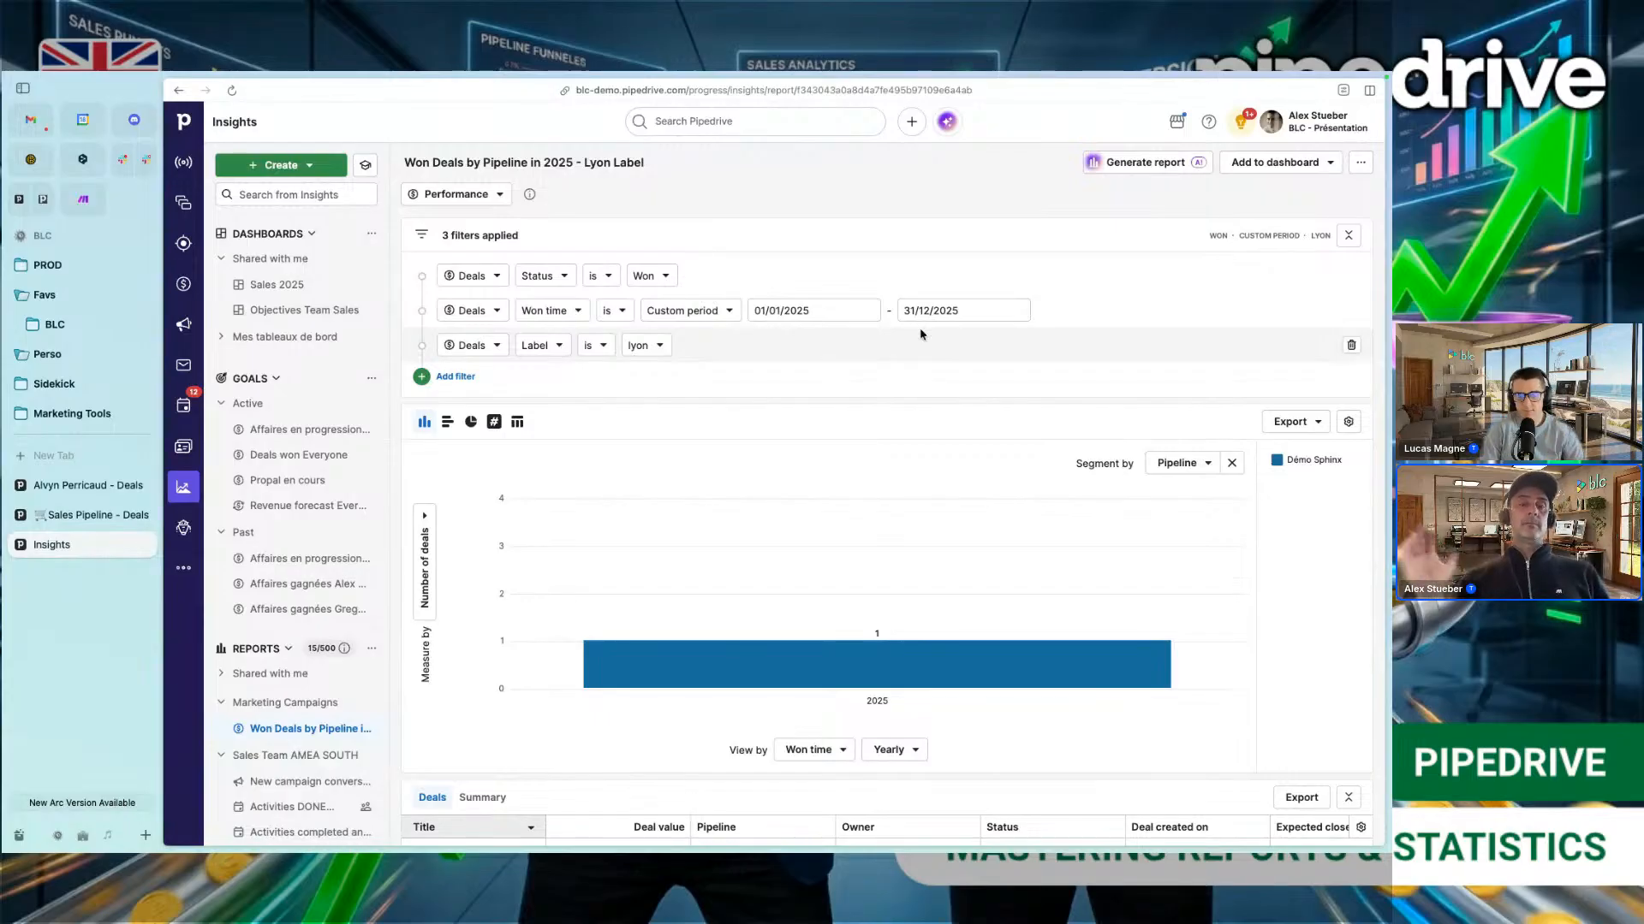
{"action": "left_click", "coordinate": [723, 311]}
{"action": "scroll", "coordinate": [672, 682], "scroll_direction": "down", "scroll_amount": 2}
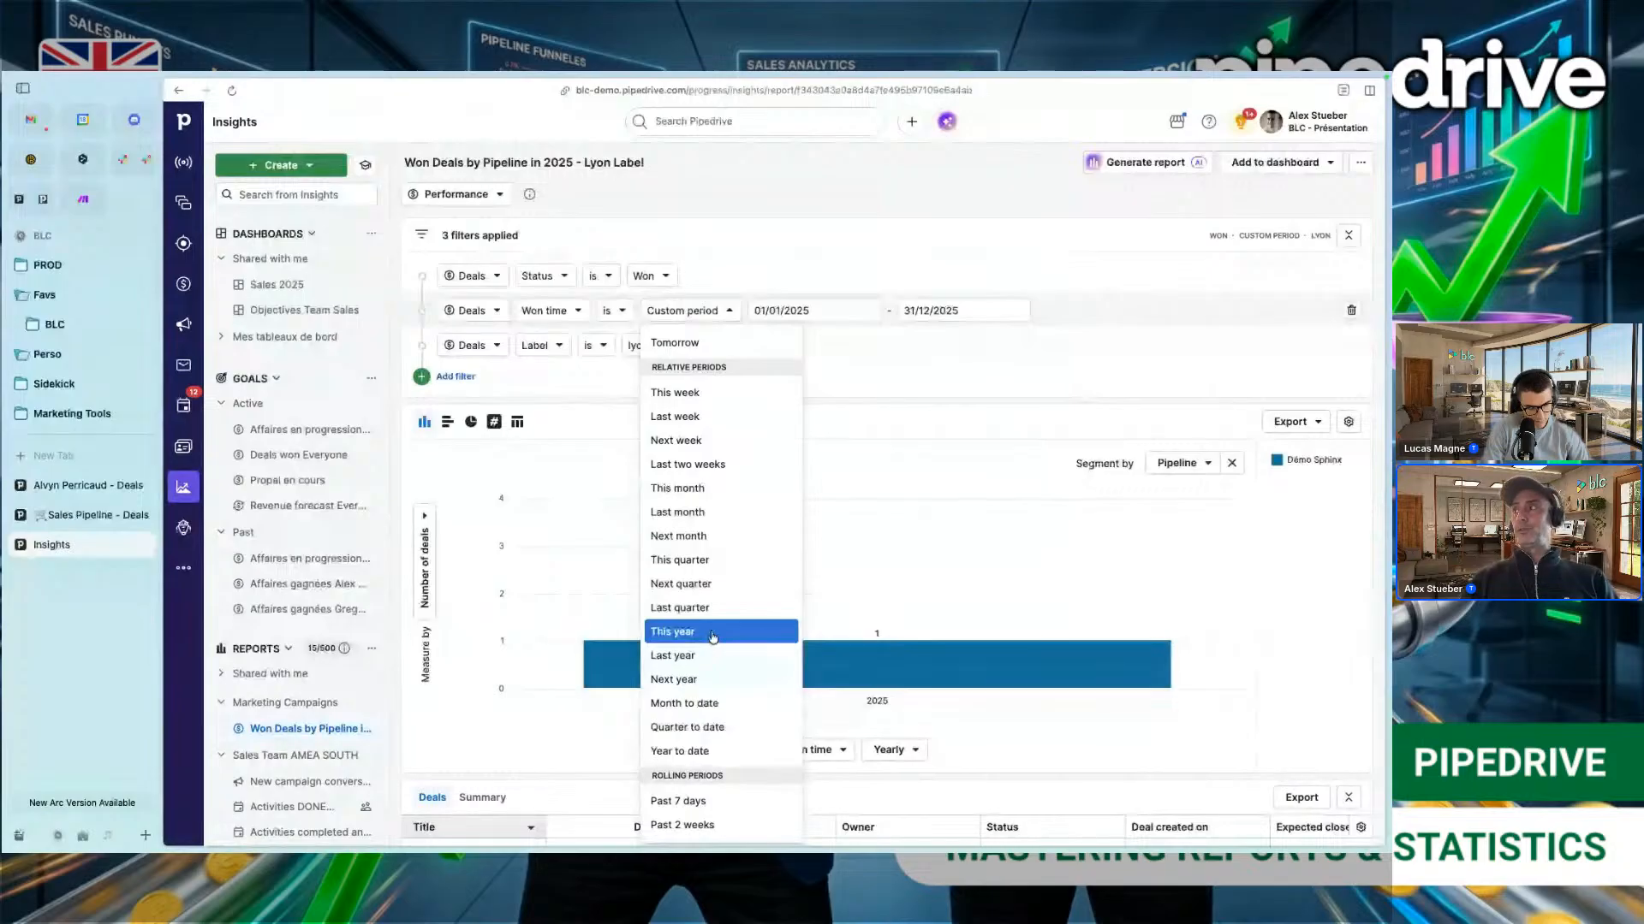
{"action": "left_click", "coordinate": [639, 214]}
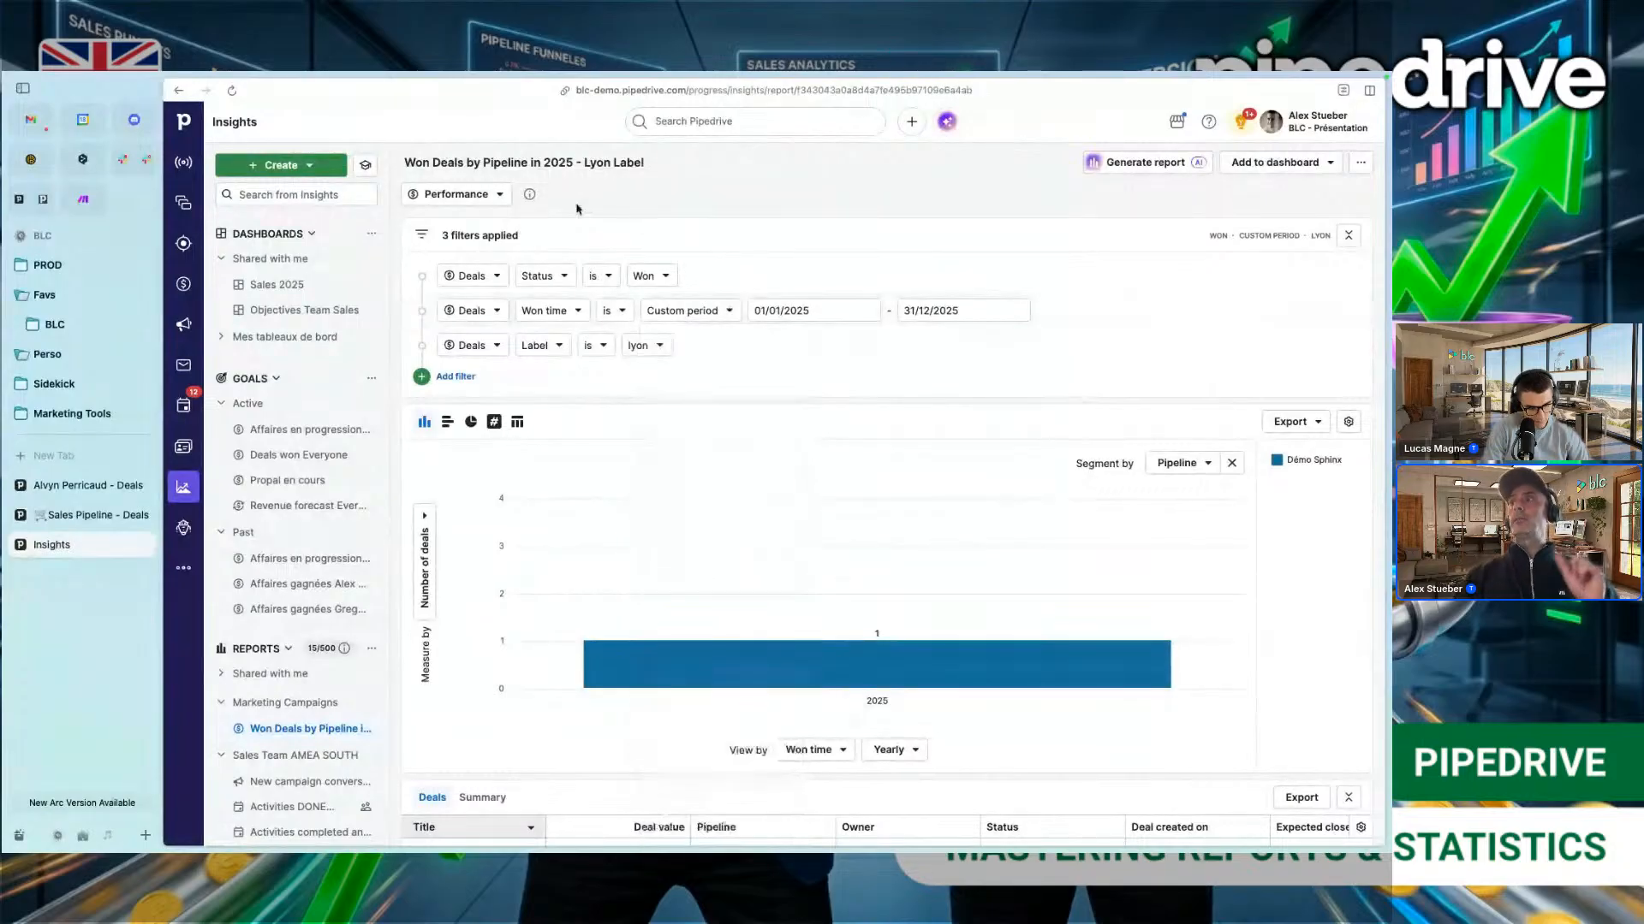
{"action": "left_click", "coordinate": [322, 171]}
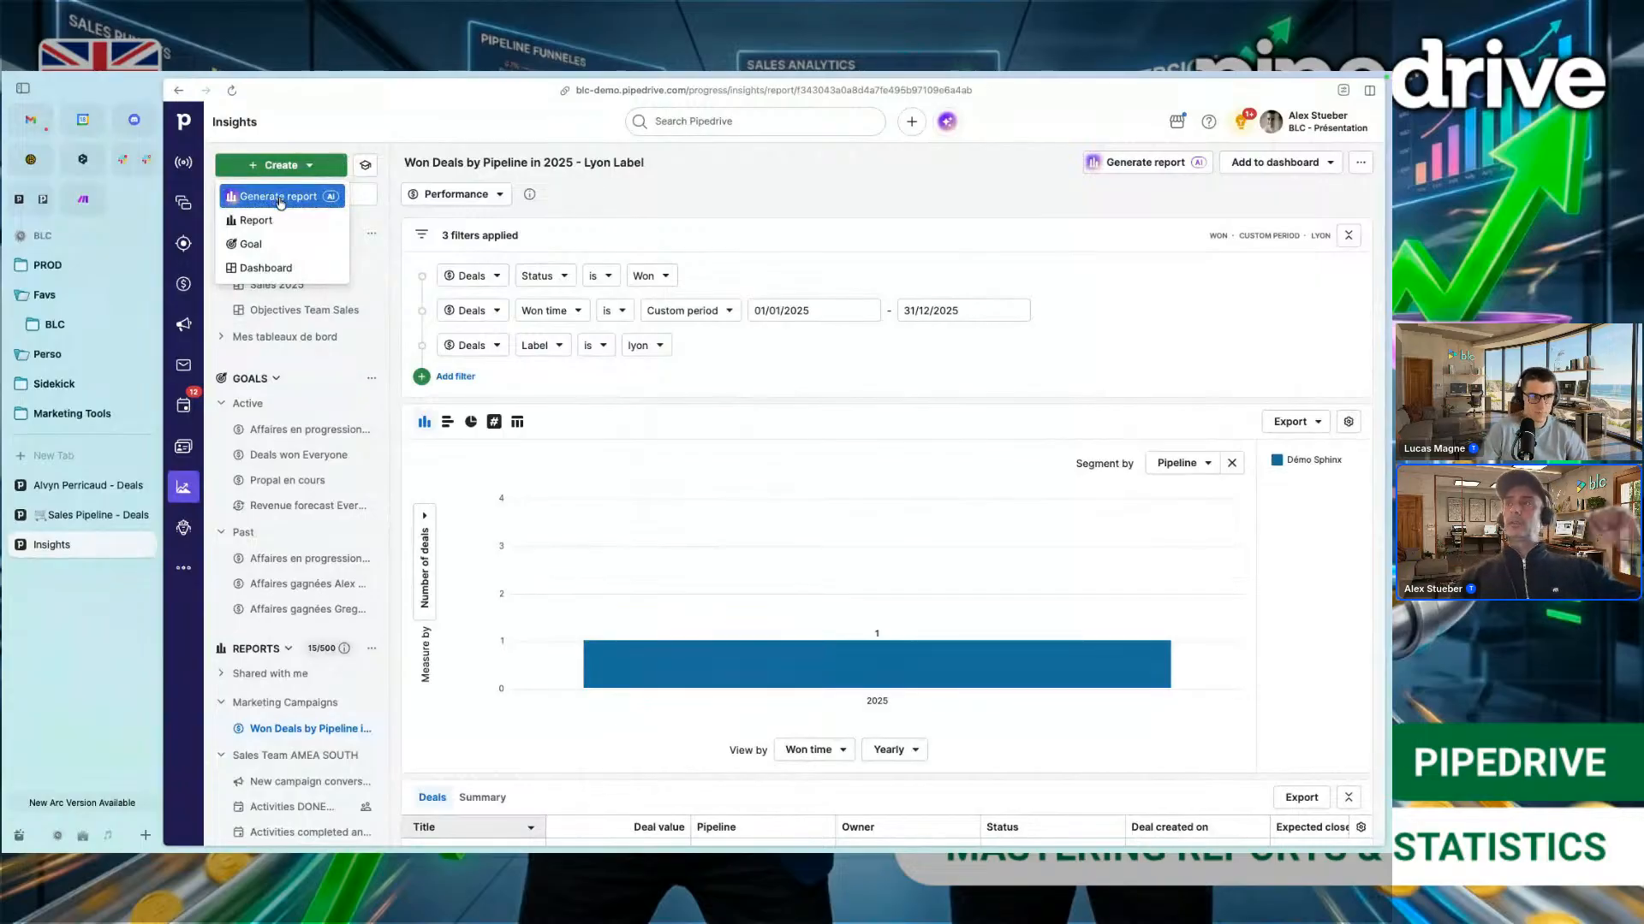
{"action": "left_click", "coordinate": [623, 227]}
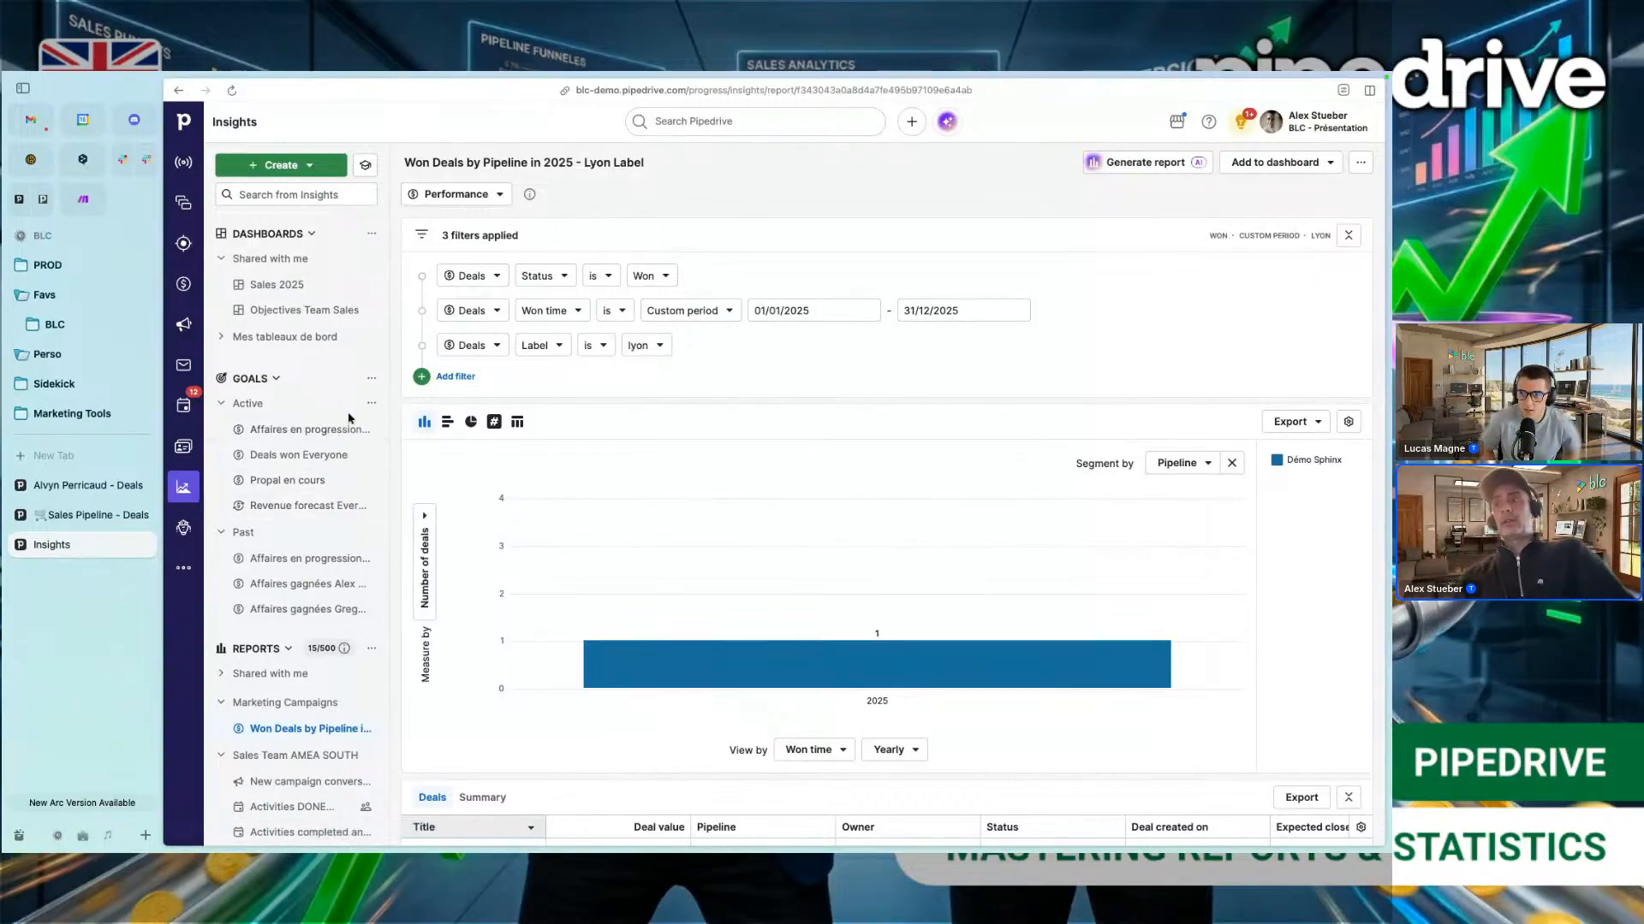
Step: Open the New campaign conversion report in the Sales Team AMEA SOUTH folder
{"action": "scroll", "coordinate": [325, 462], "scroll_direction": "down", "scroll_amount": 3}
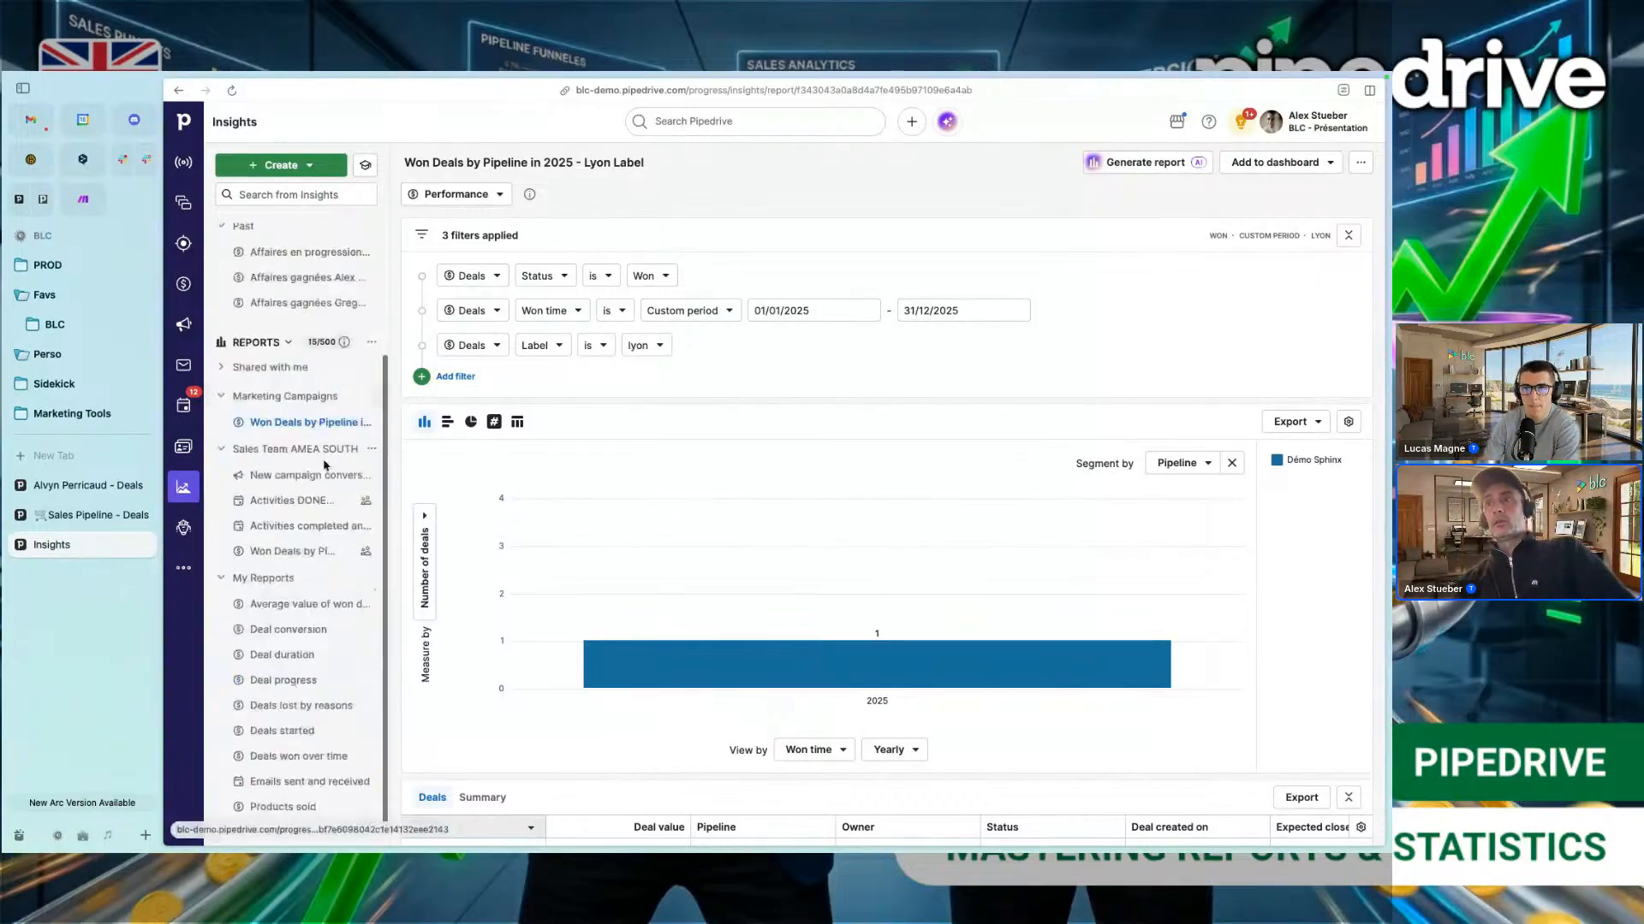
{"action": "left_click", "coordinate": [285, 477]}
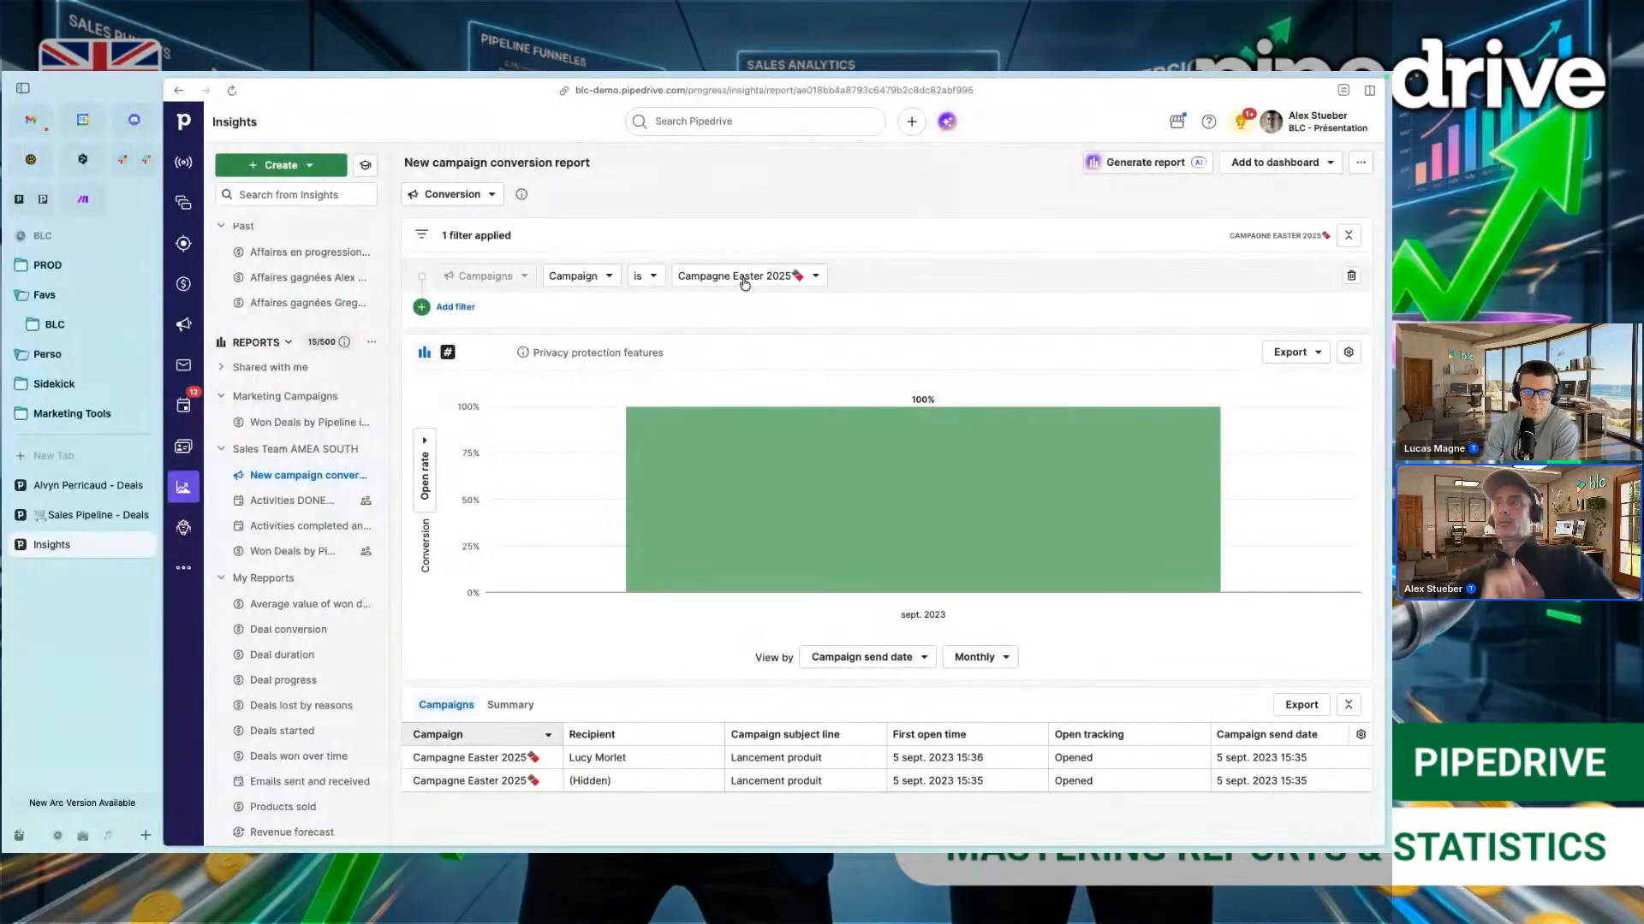
Step: Open the active goal Affaires en progression Tout le monde for editing and show its assignee options
{"action": "scroll", "coordinate": [325, 342], "scroll_direction": "up", "scroll_amount": 4}
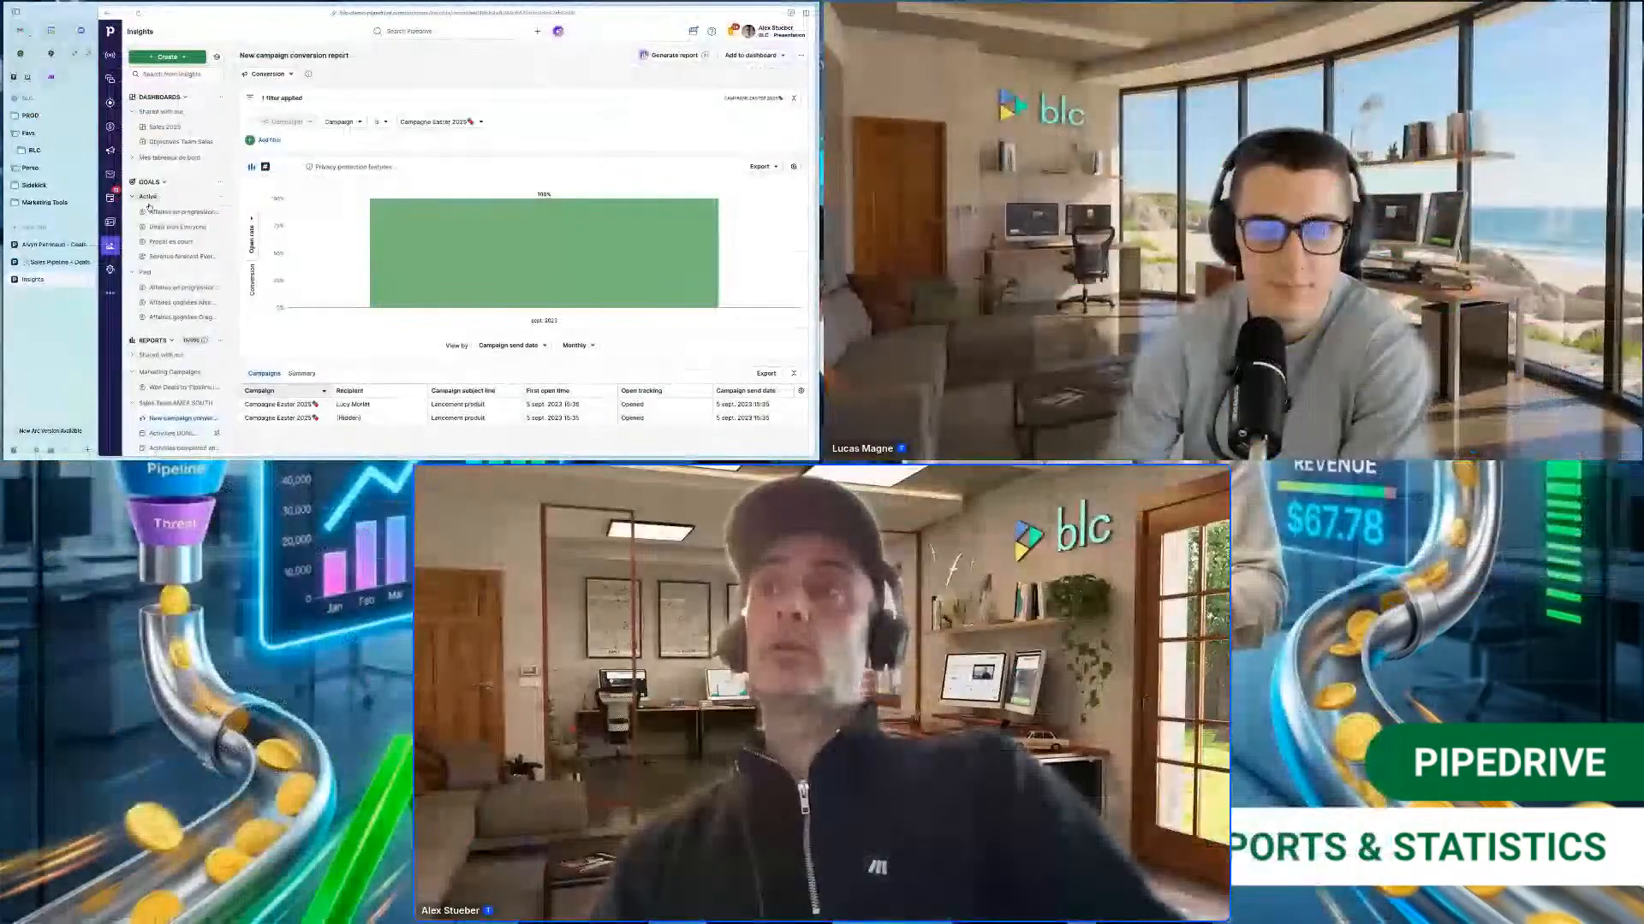
{"action": "left_click", "coordinate": [176, 214]}
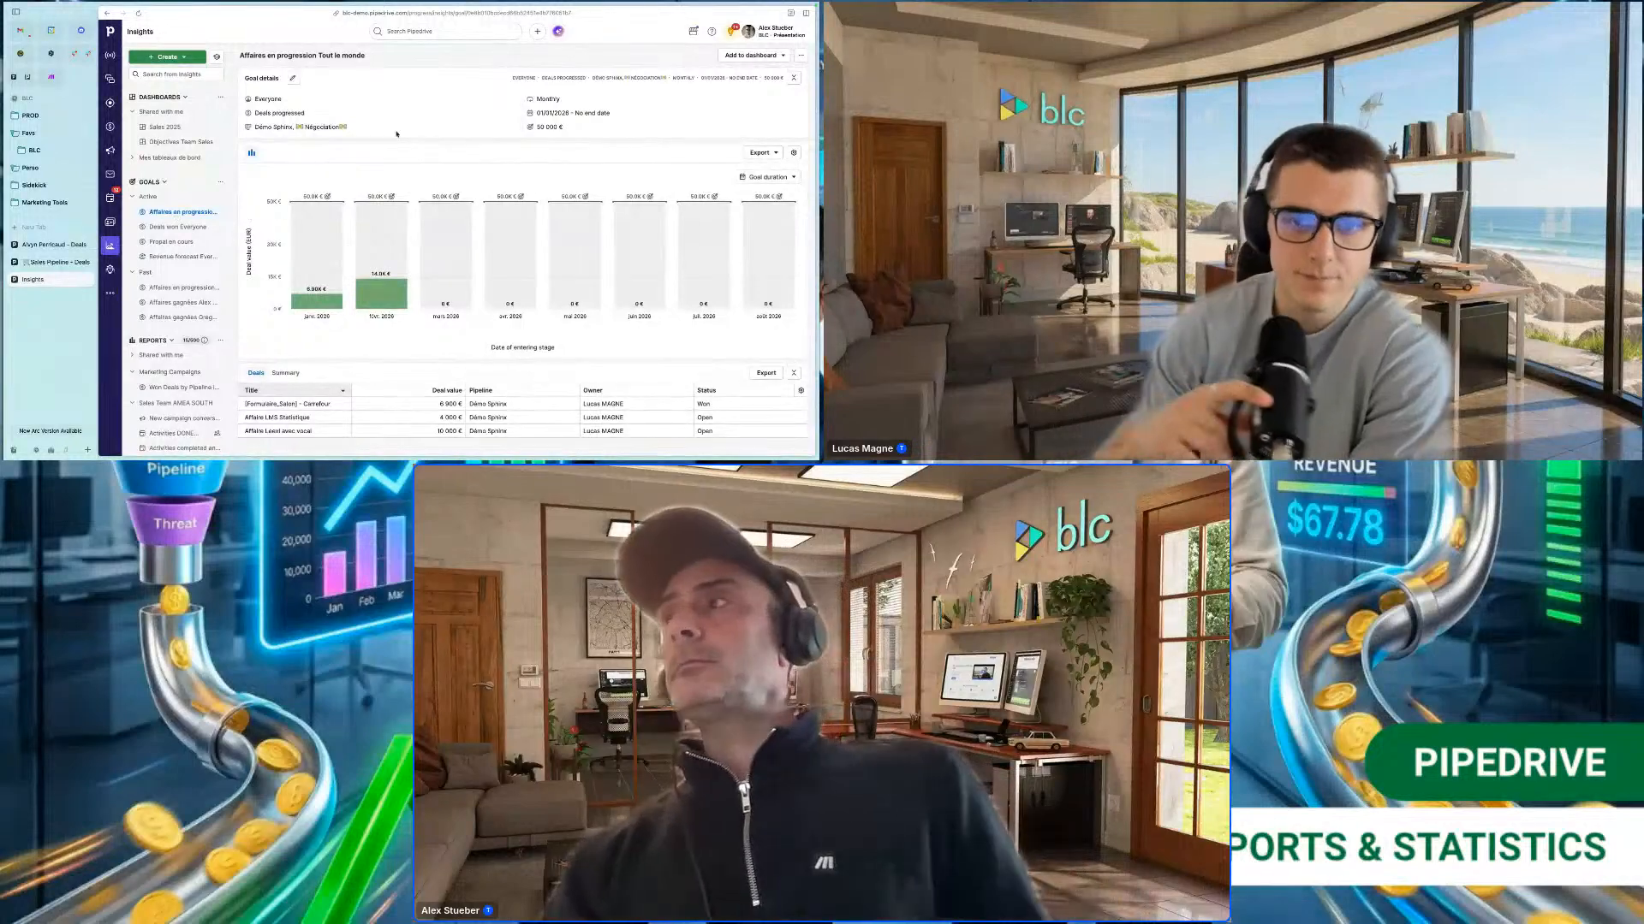
{"action": "left_click", "coordinate": [292, 78]}
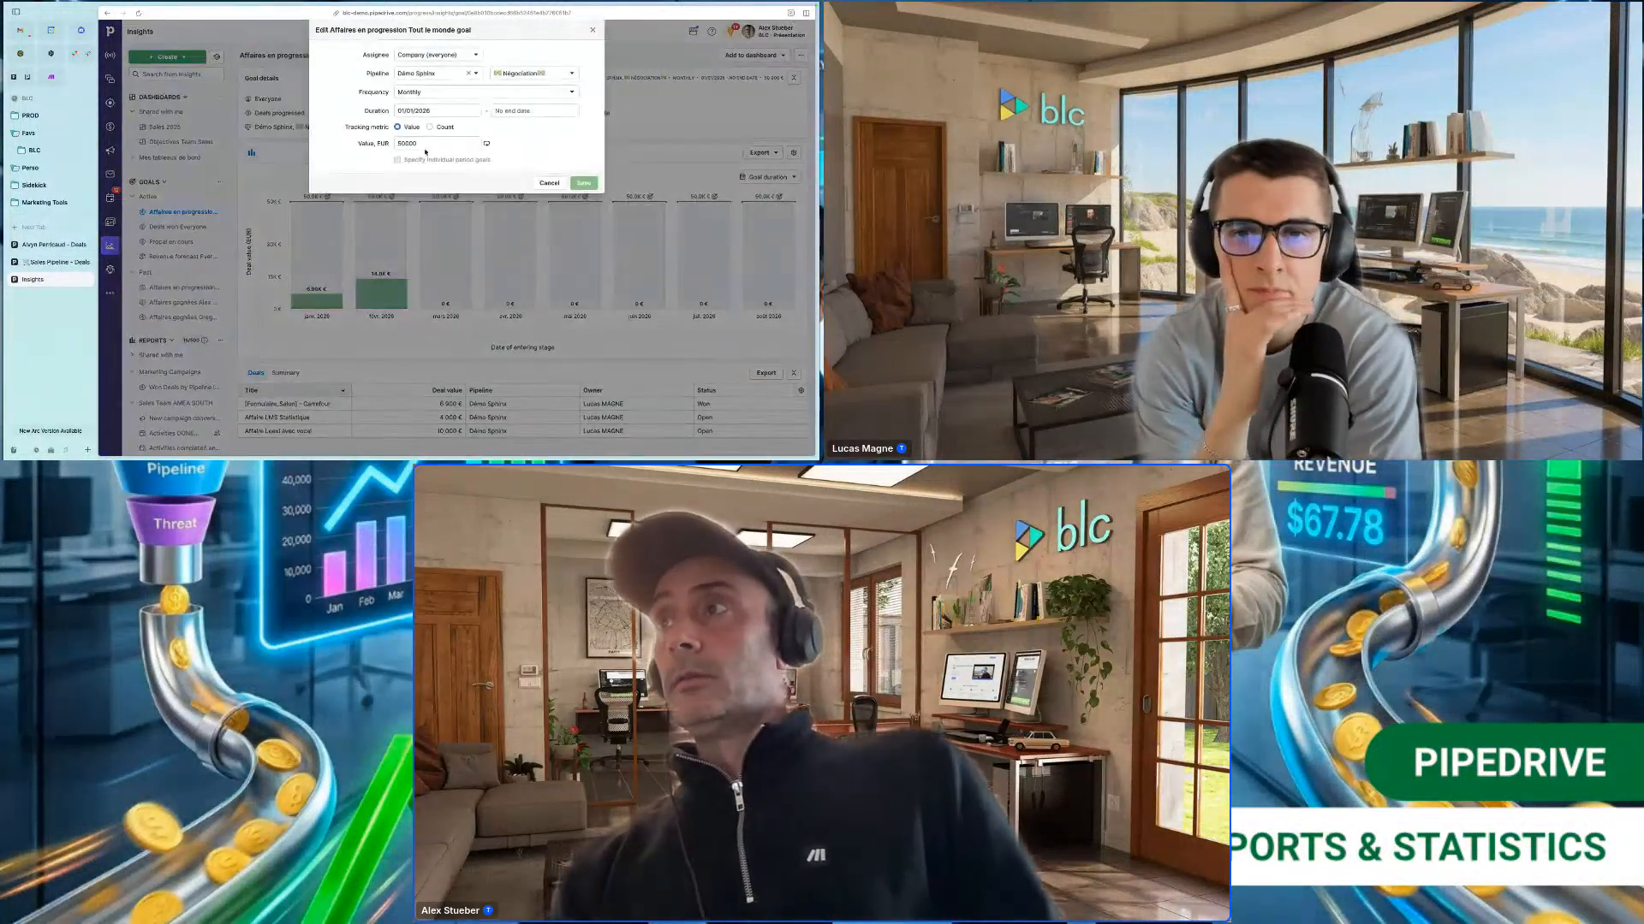
{"action": "left_click", "coordinate": [409, 55]}
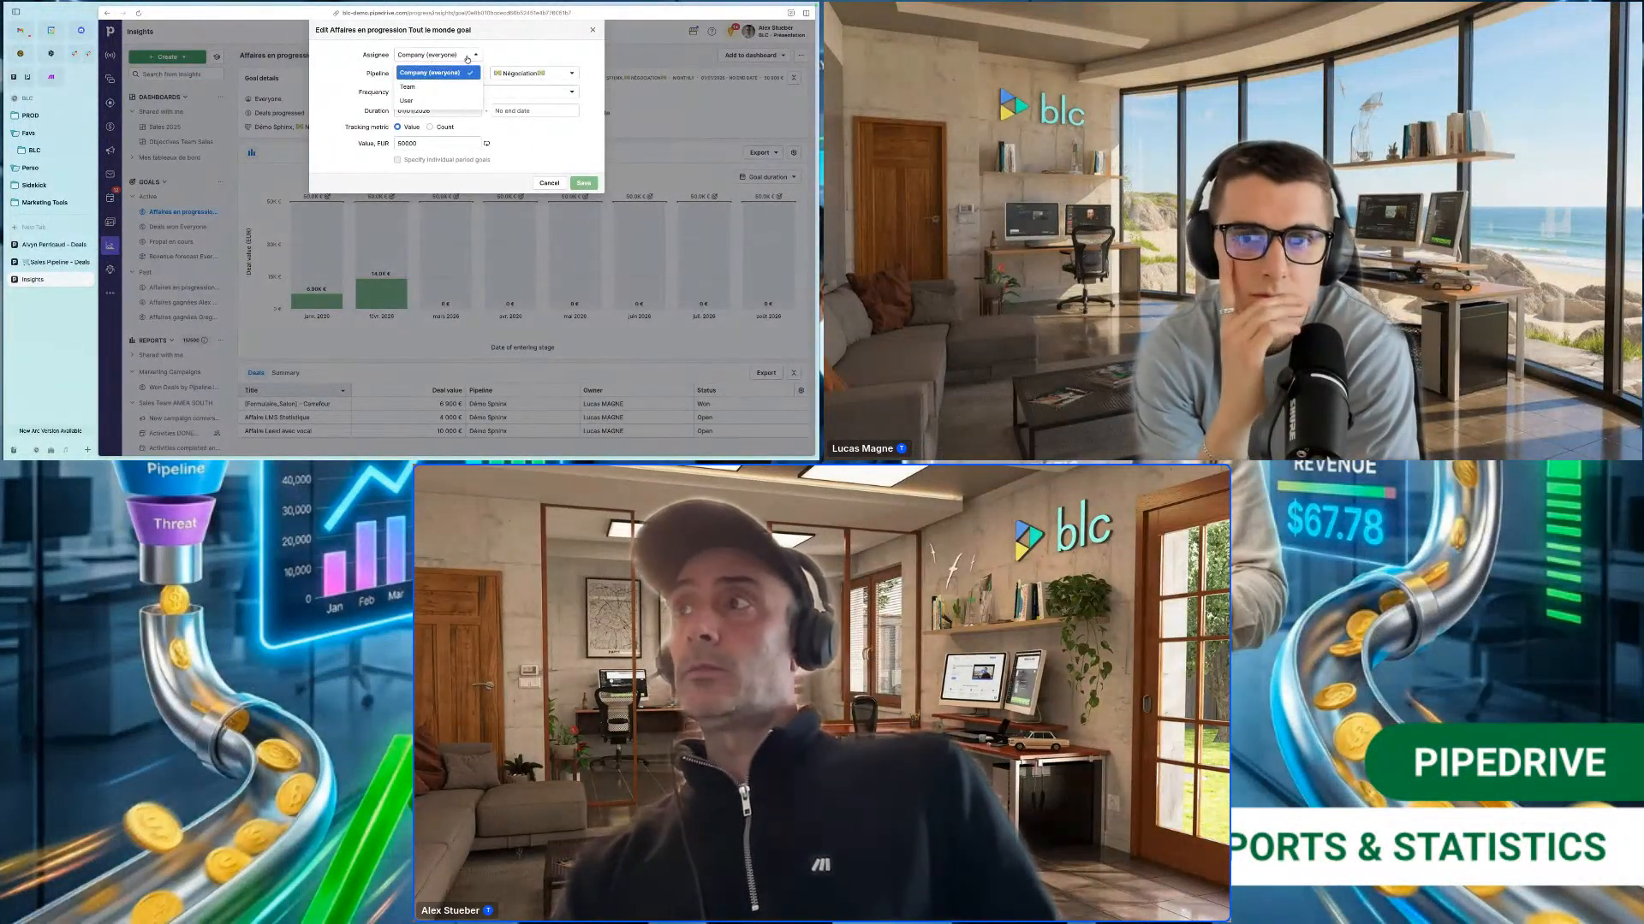